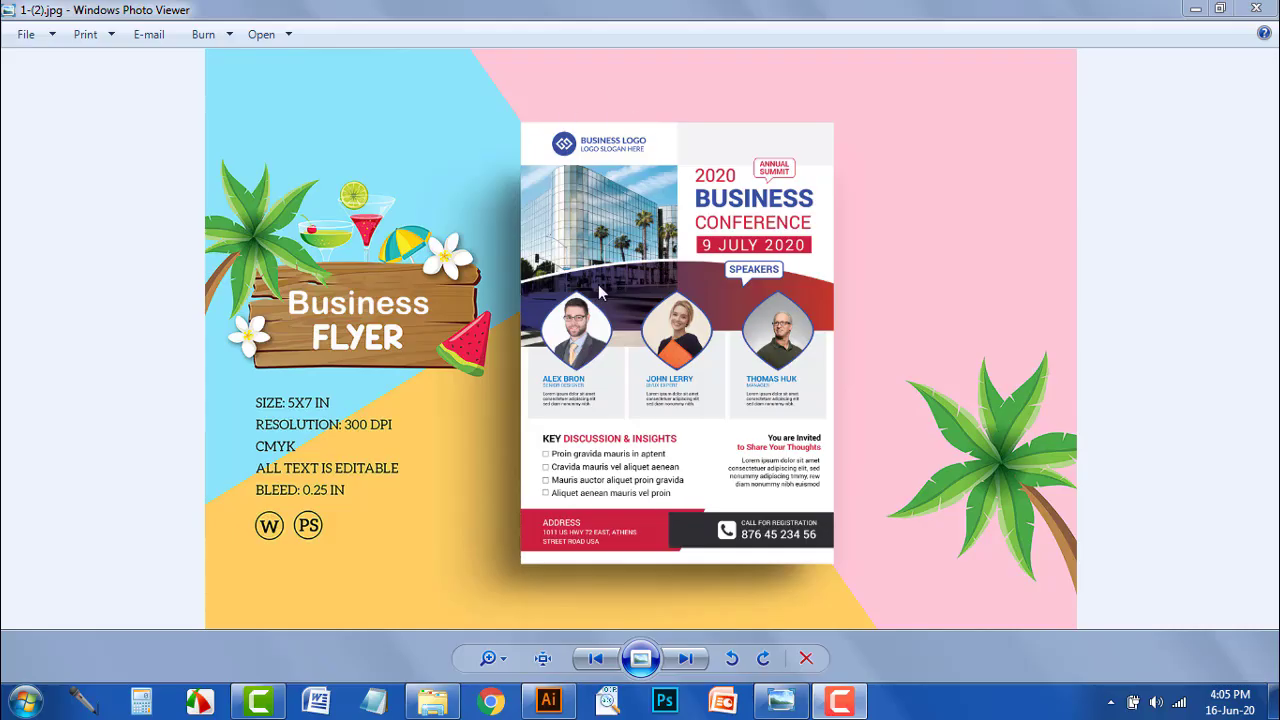
- Look through the lesson assets in the Lesson 5 folder and open Lesson 5.ai in Illustrator
left_click(432, 700)
left_click(409, 280)
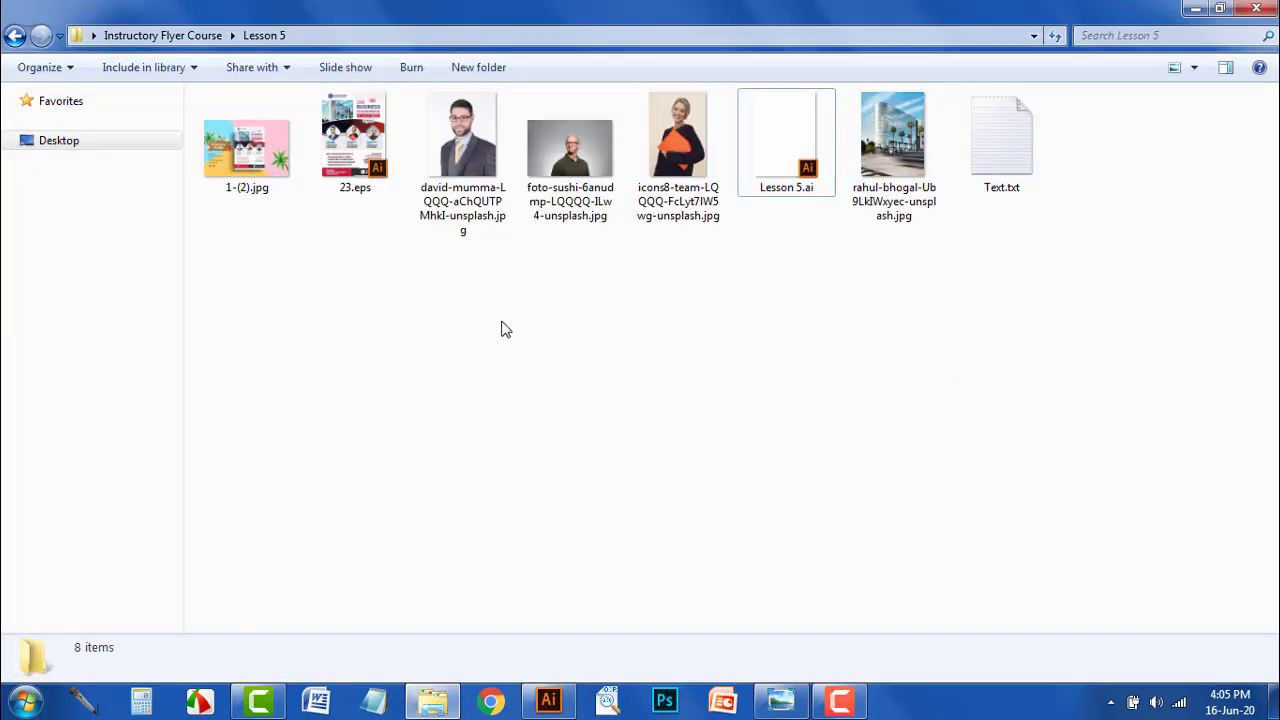
left_click_drag(457, 318, 688, 128)
left_click(955, 238)
left_click(977, 177)
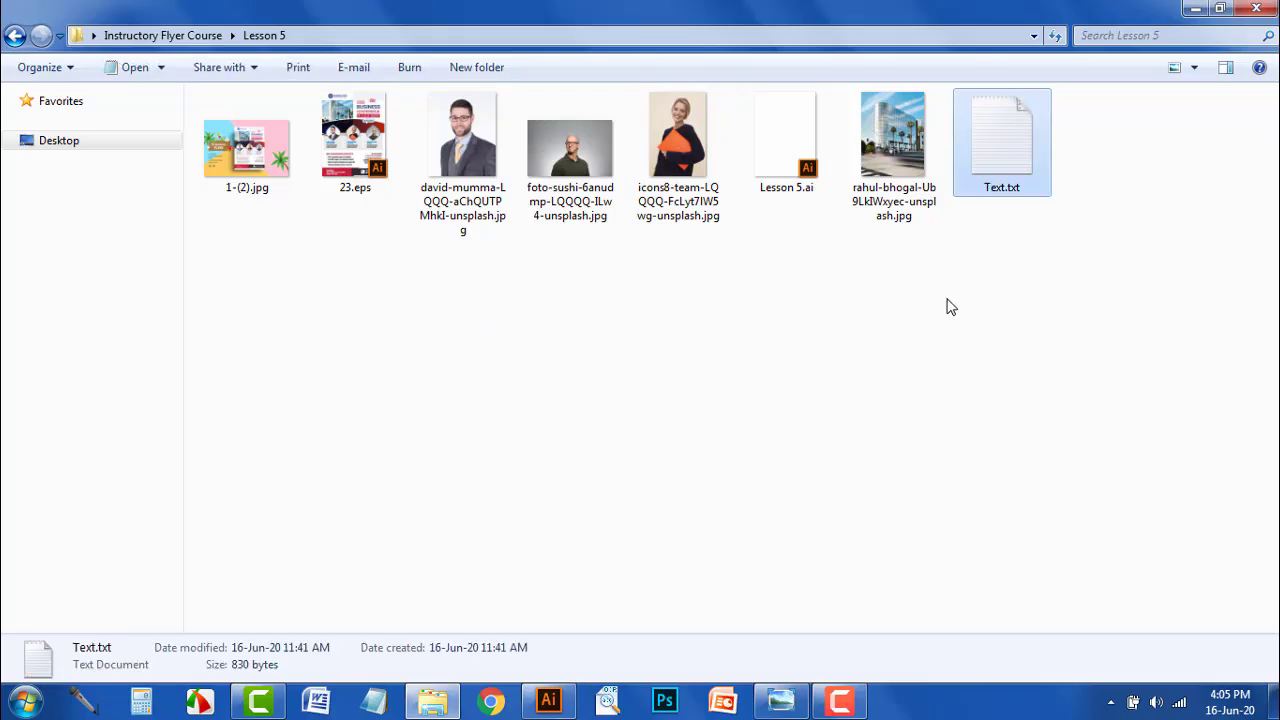
left_click(900, 166)
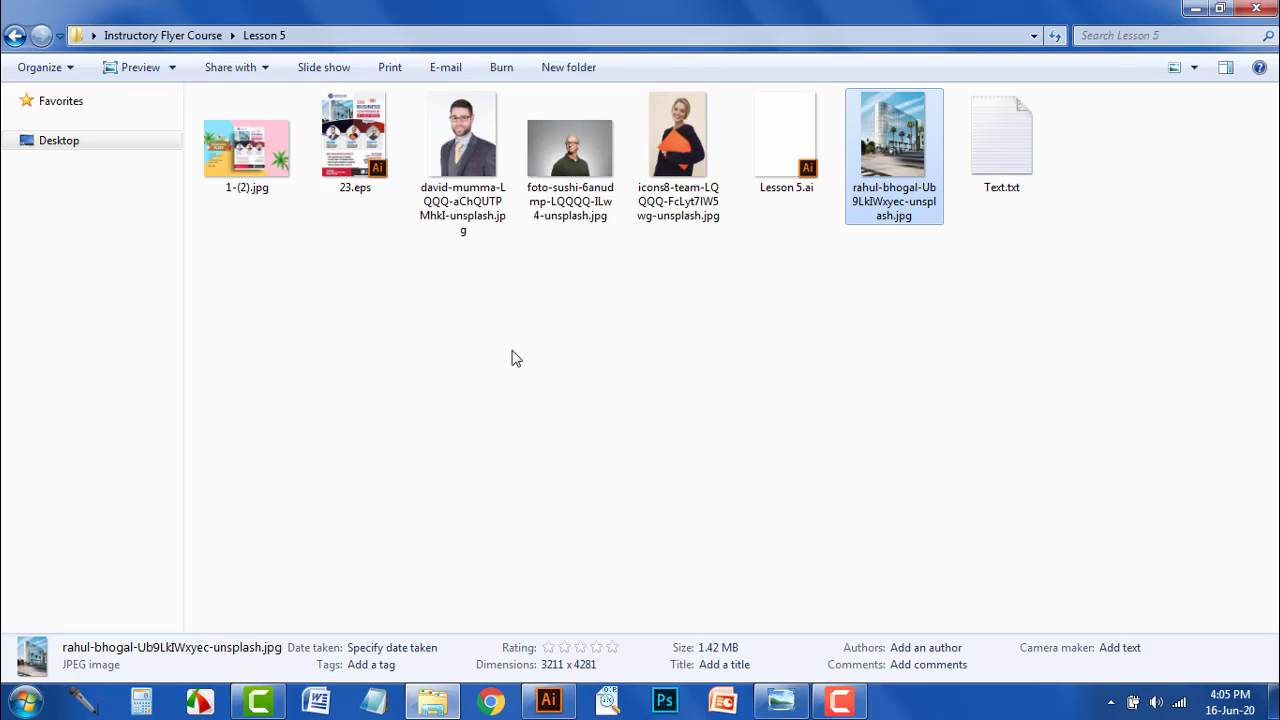
double_click(765, 161)
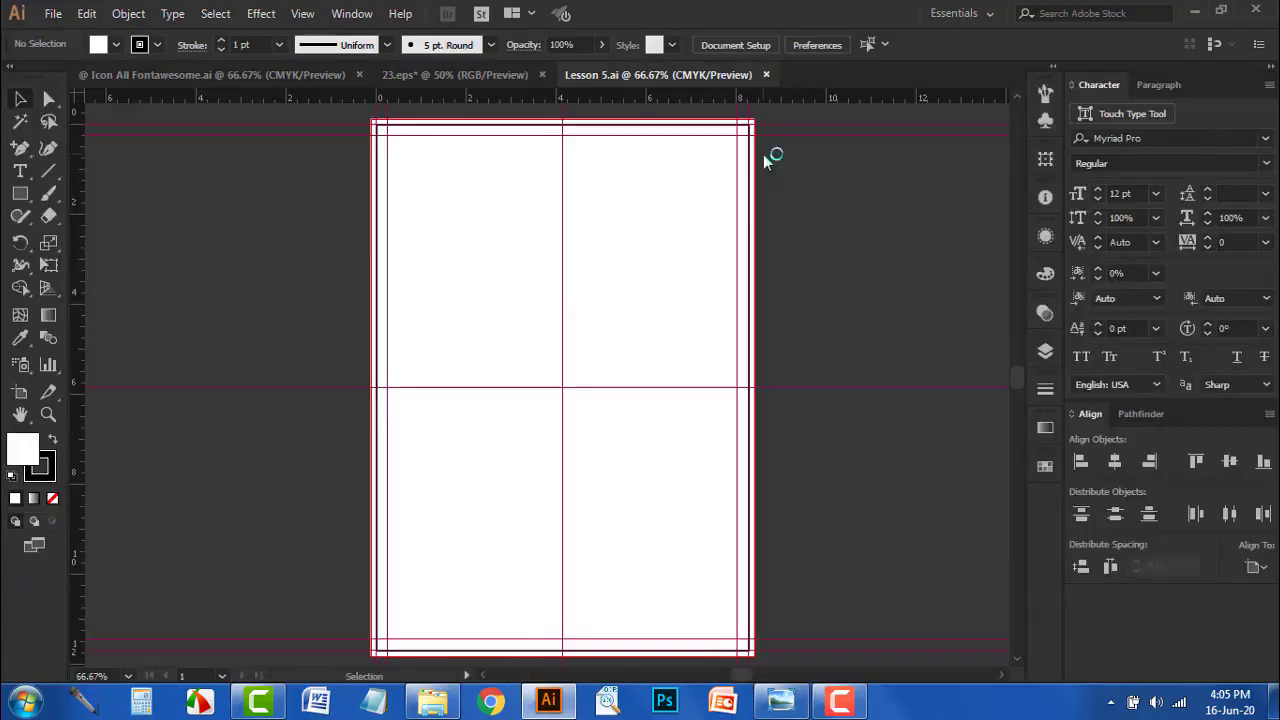
- Copy the complete flyer design from 23.eps into Lesson 5.ai and place it beside the blank artboard as a reference
key("space")
left_click_drag(604, 316, 671, 306)
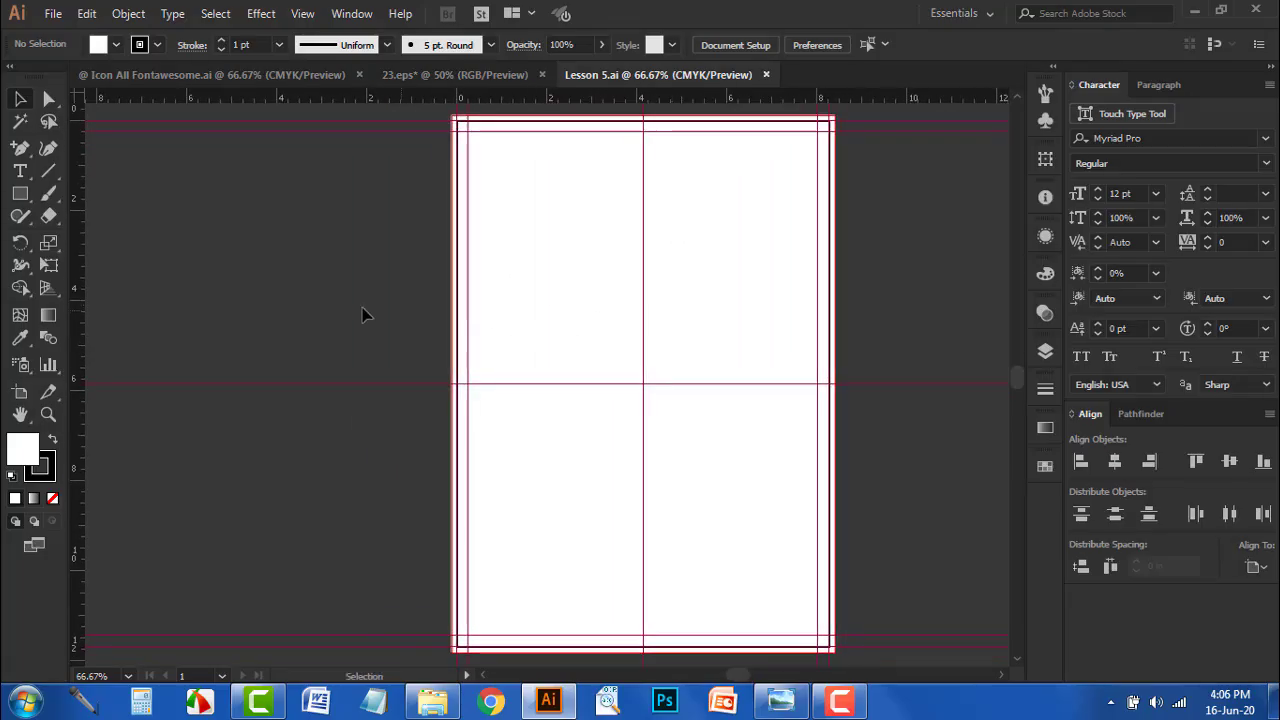
scroll(402, 312, "left", 2)
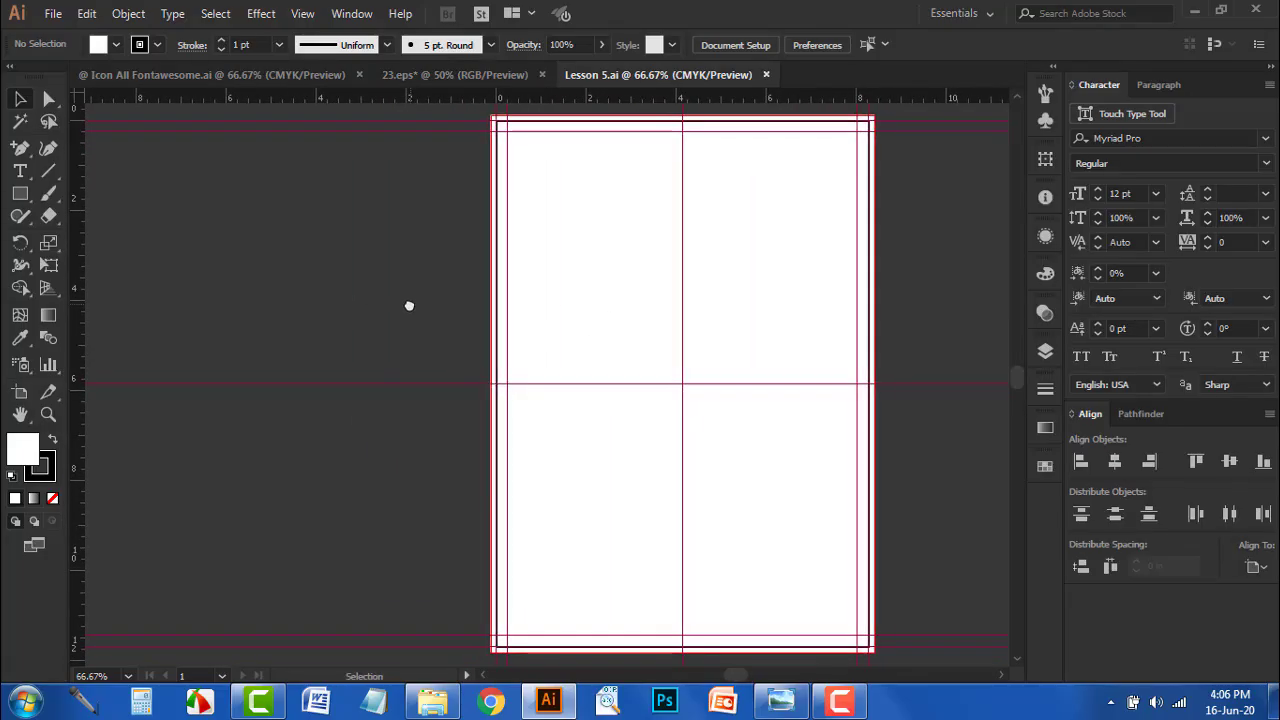
left_click(425, 75)
key("a")
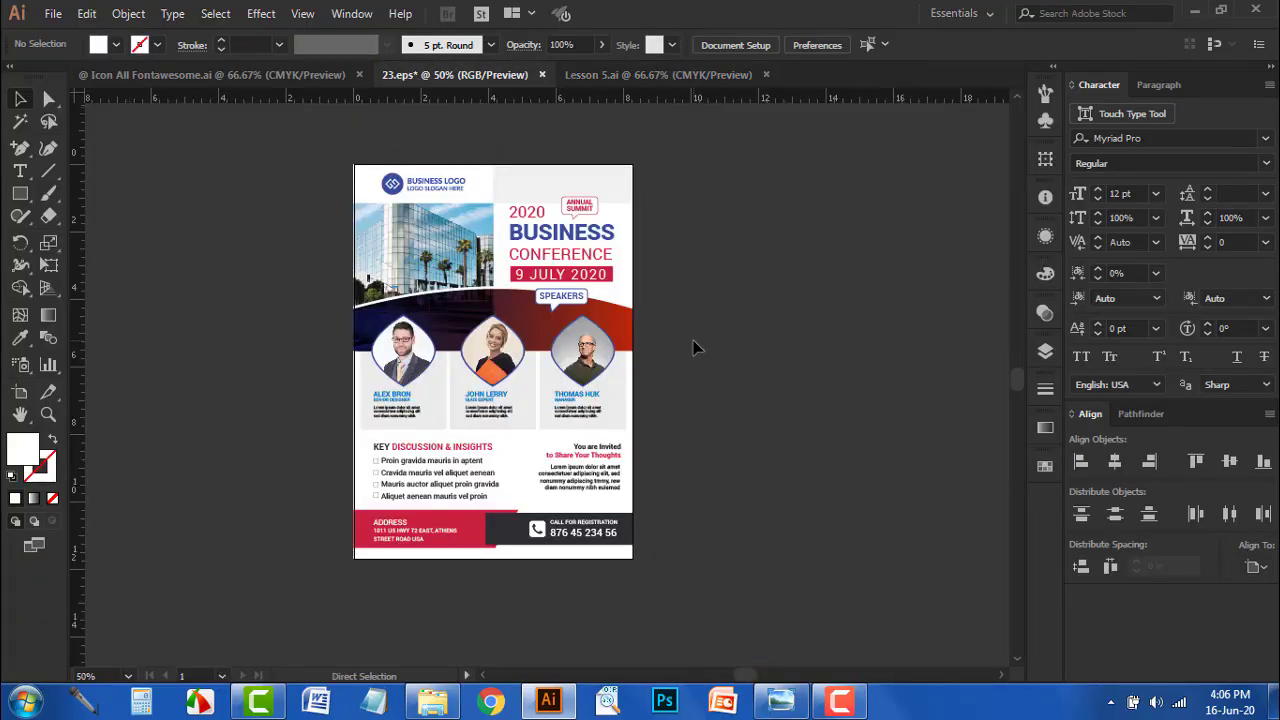
key("ctrl+a")
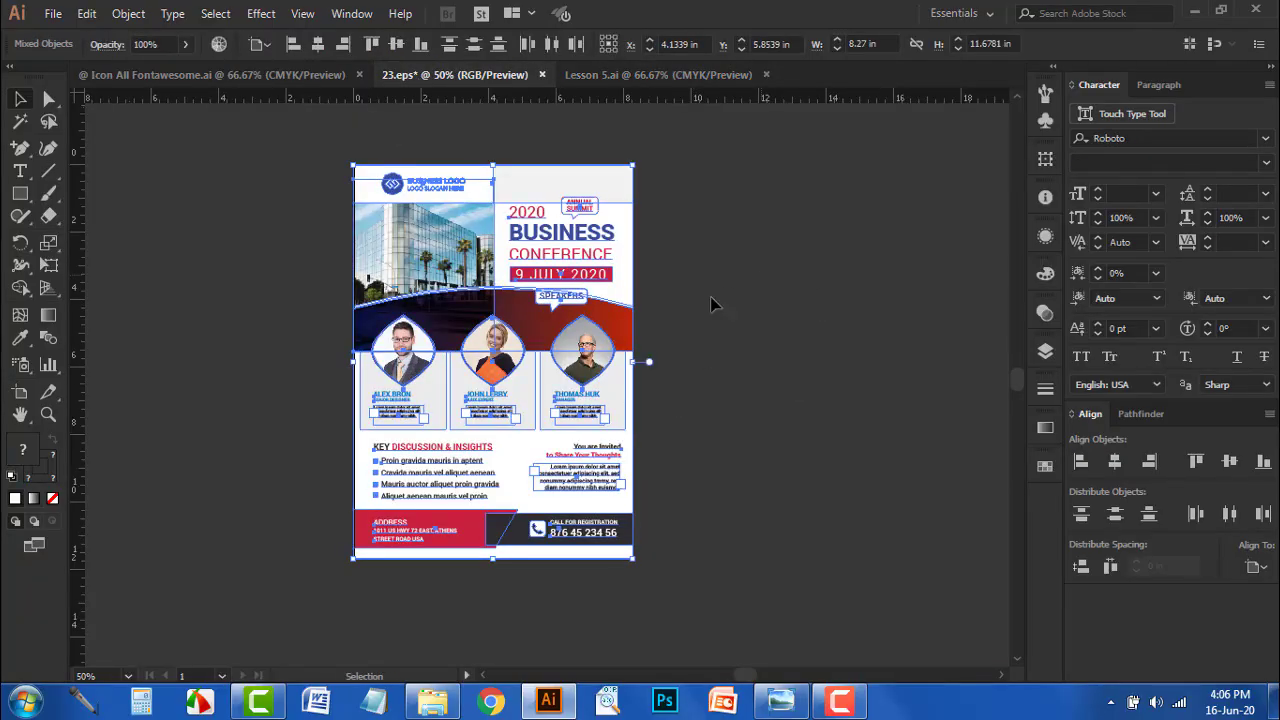
left_click_drag(526, 370, 381, 357)
left_click_drag(277, 412, 276, 418)
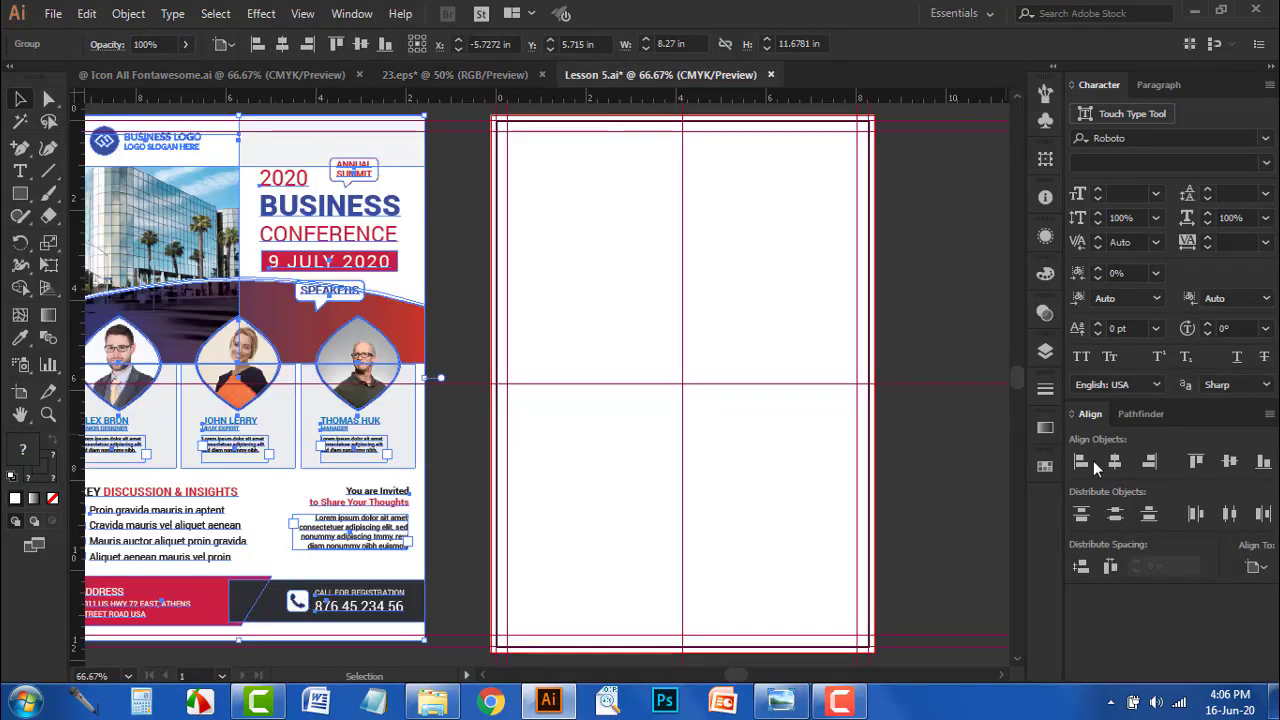
- Align the reference flyer vertically to the artboard's center and move it closer to the artboard's left edge
left_click(1229, 461)
left_click_drag(711, 366, 767, 356)
left_click_drag(430, 320, 470, 320)
left_click(956, 344)
mouse_move(956, 344)
left_mouse_down()
mouse_move(943, 371)
mouse_move(906, 354)
mouse_move(940, 357)
left_mouse_up()
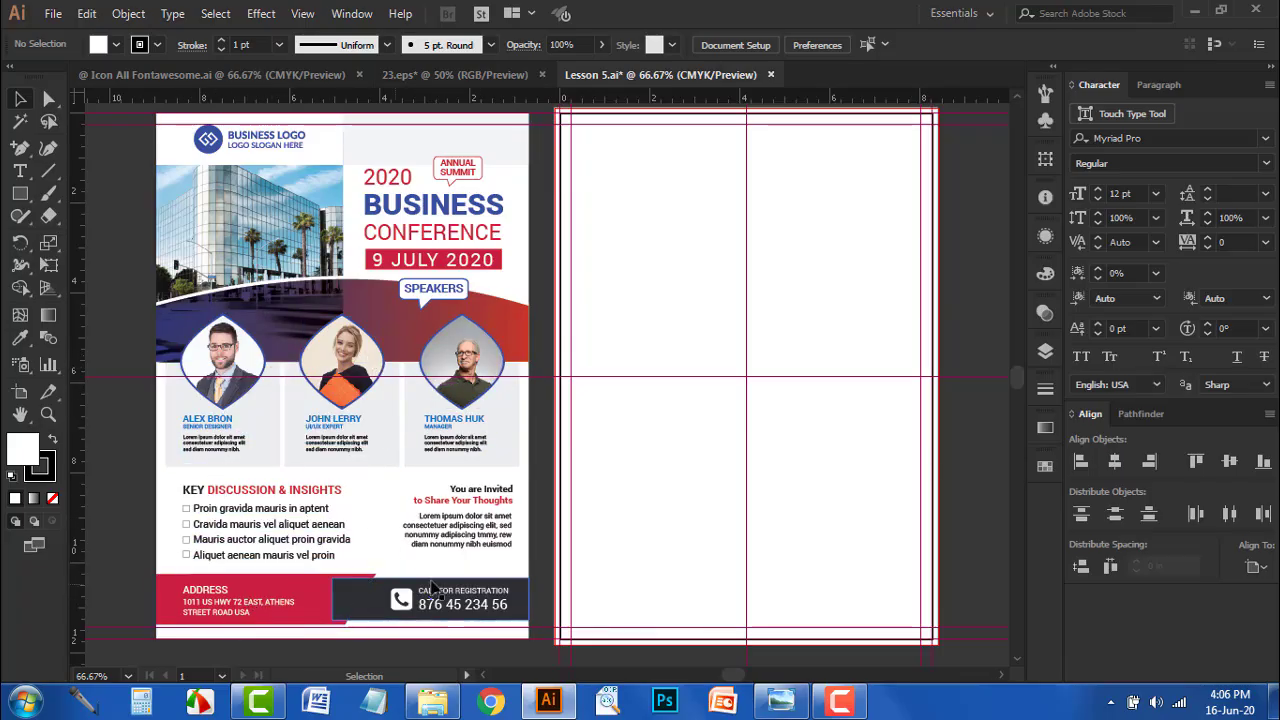
scroll(588, 450, "up", 1)
key("space")
left_click_drag(597, 456, 638, 446)
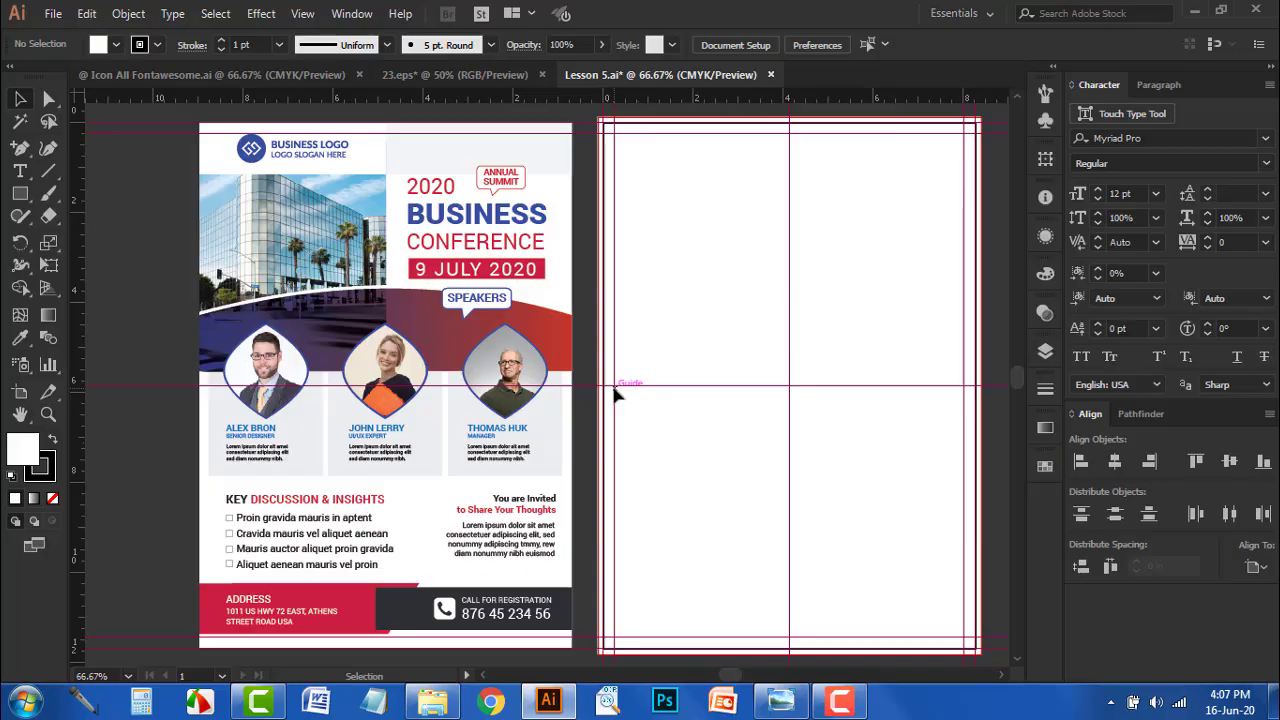
key("space")
left_click_drag(665, 430, 616, 427)
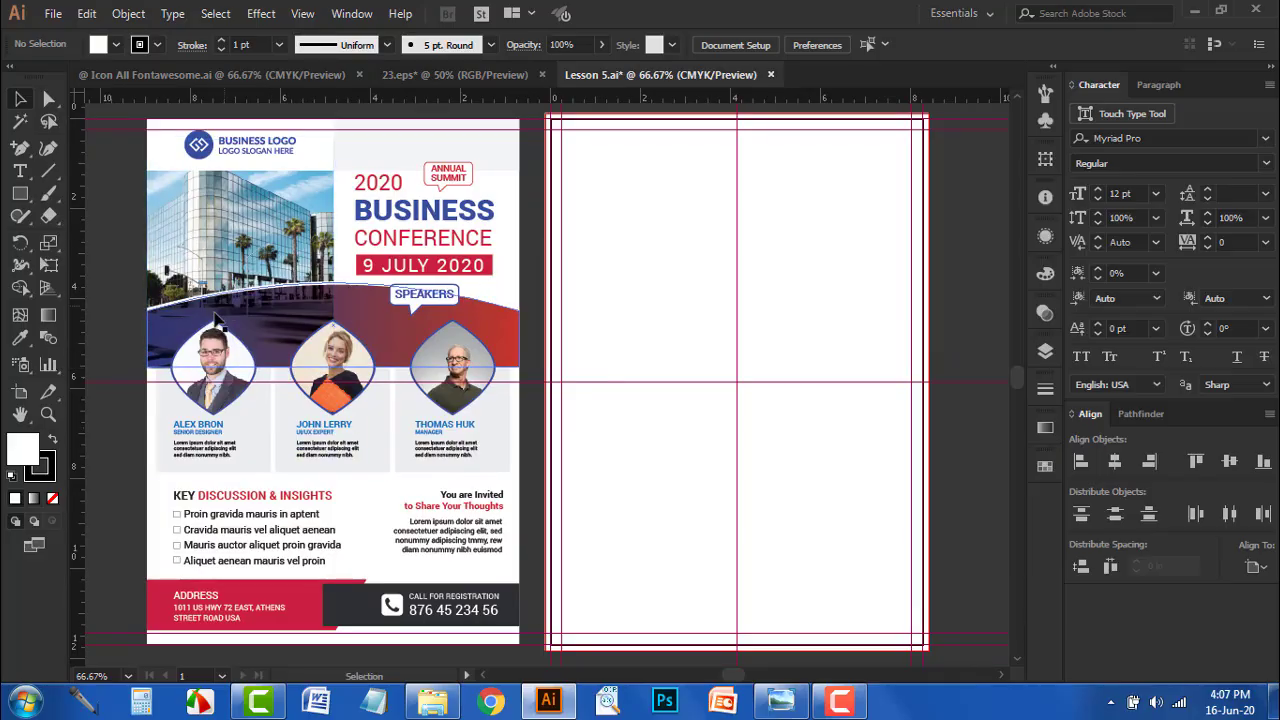
left_click_drag(677, 343, 646, 346)
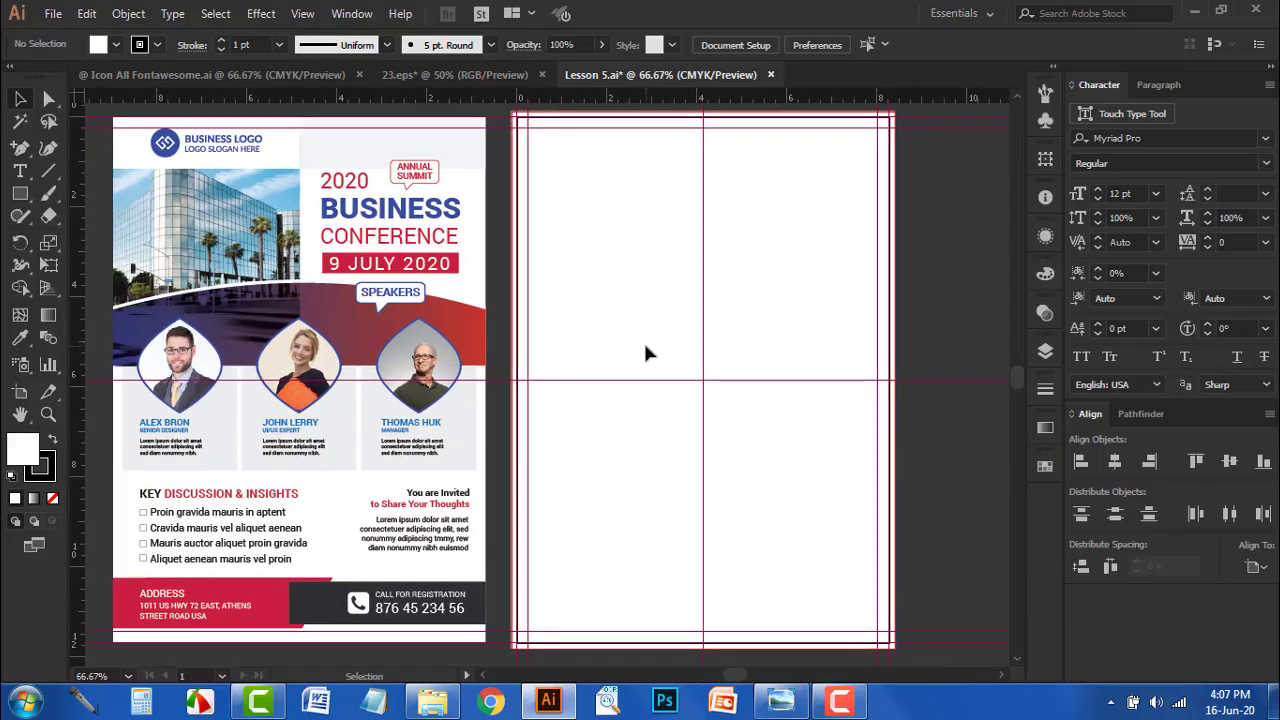
scroll(643, 346, "up", 1)
key("space")
left_click_drag(640, 343, 658, 326)
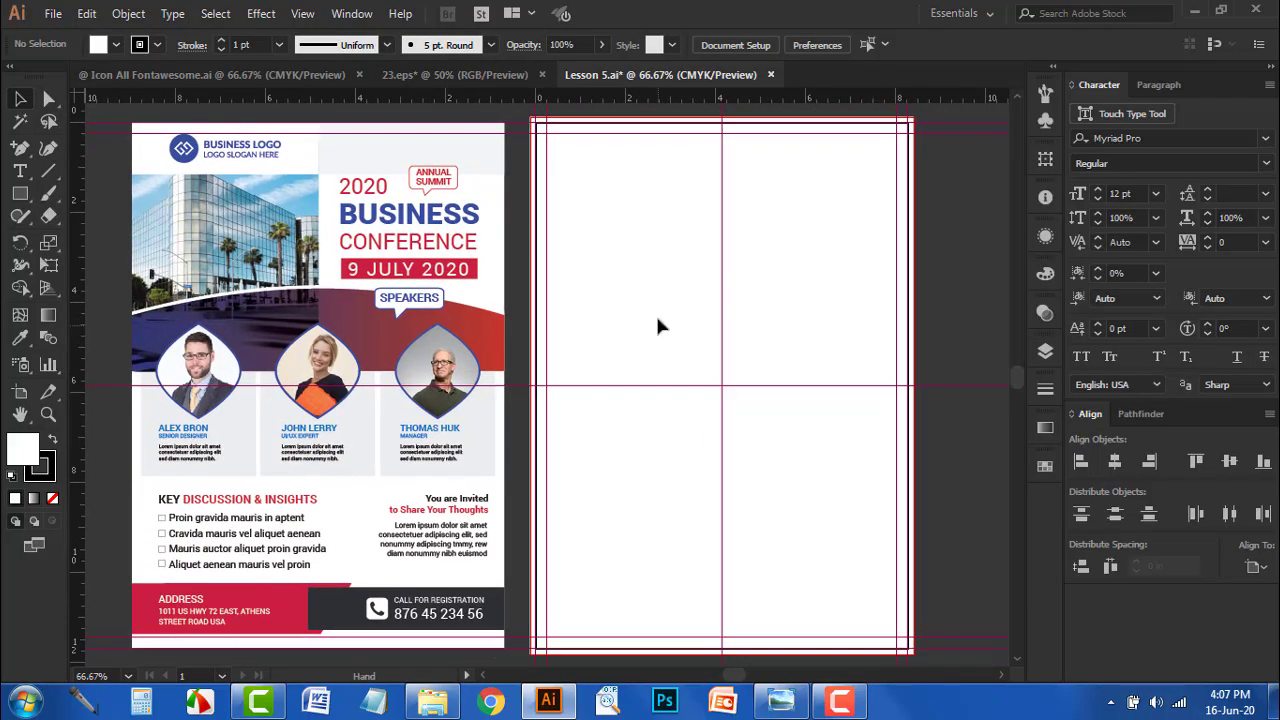
scroll(425, 405, "up", 1)
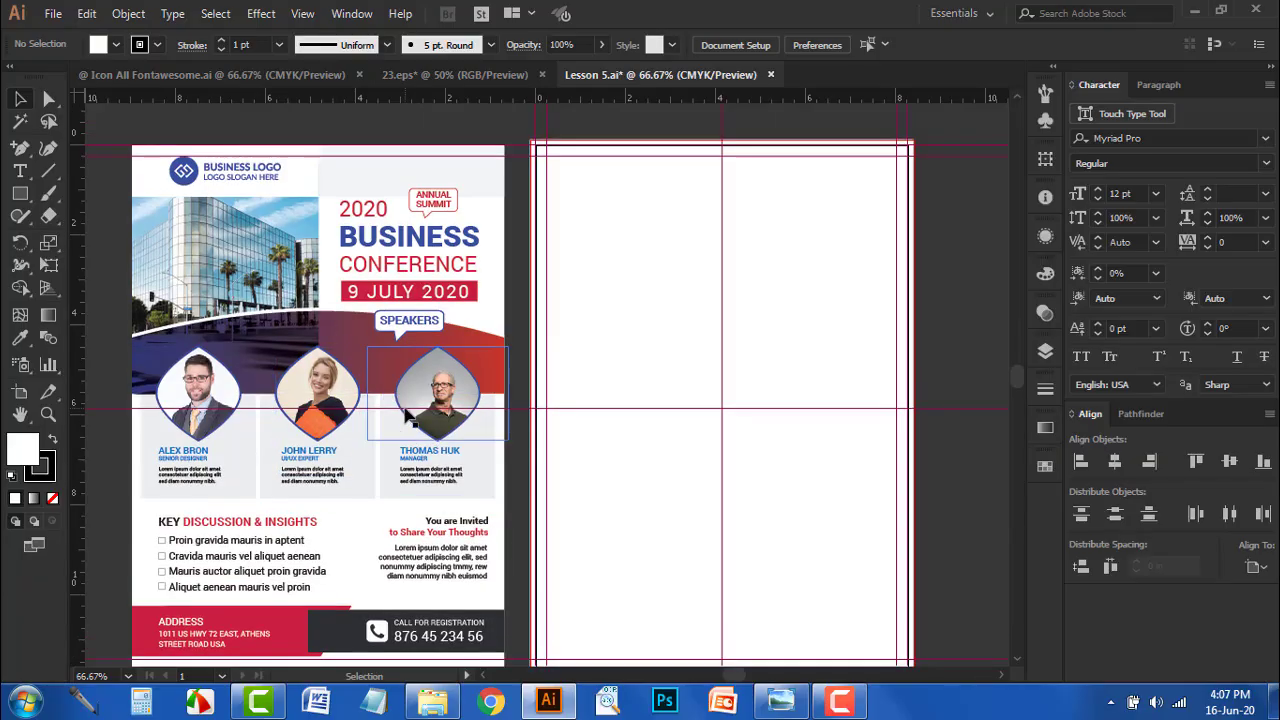
- Ungroup the reference flyer so its elements can be selected individually
left_click(242, 185)
right_click(238, 178)
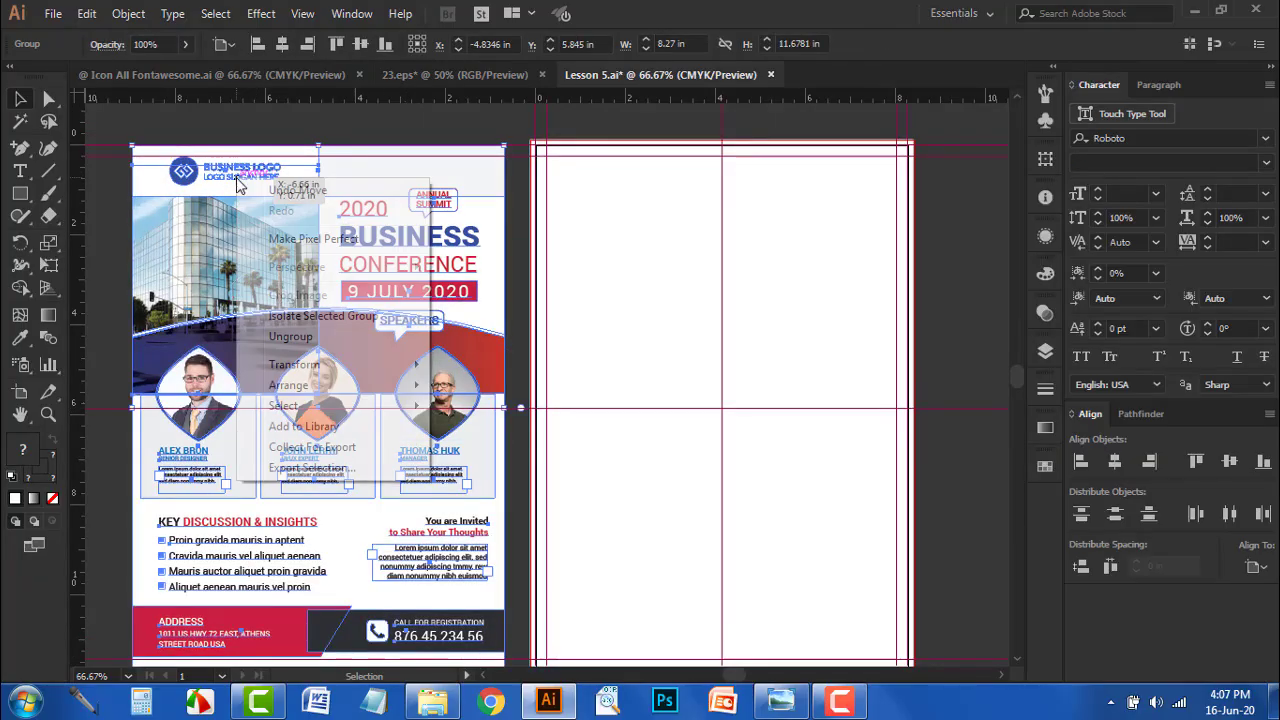
left_click(350, 337)
left_click(560, 283)
- Duplicate the business logo with its slogan from the reference flyer into the artboard's upper-left area
left_click_drag(245, 180, 609, 179)
key("space")
left_click_drag(679, 293, 643, 282)
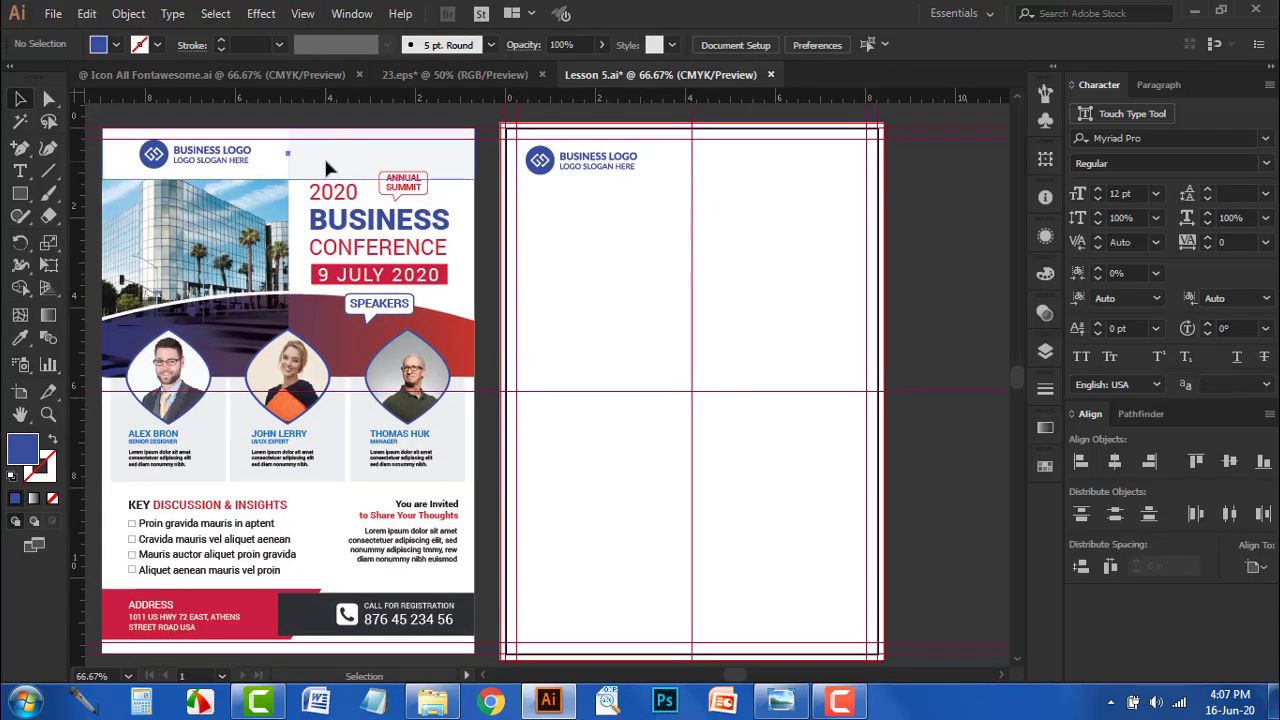
- Draw a light grey header rectangle in the artboard's upper-right corner, from the vertical center guide to the right bleed edge
left_click(318, 168)
left_click(616, 267)
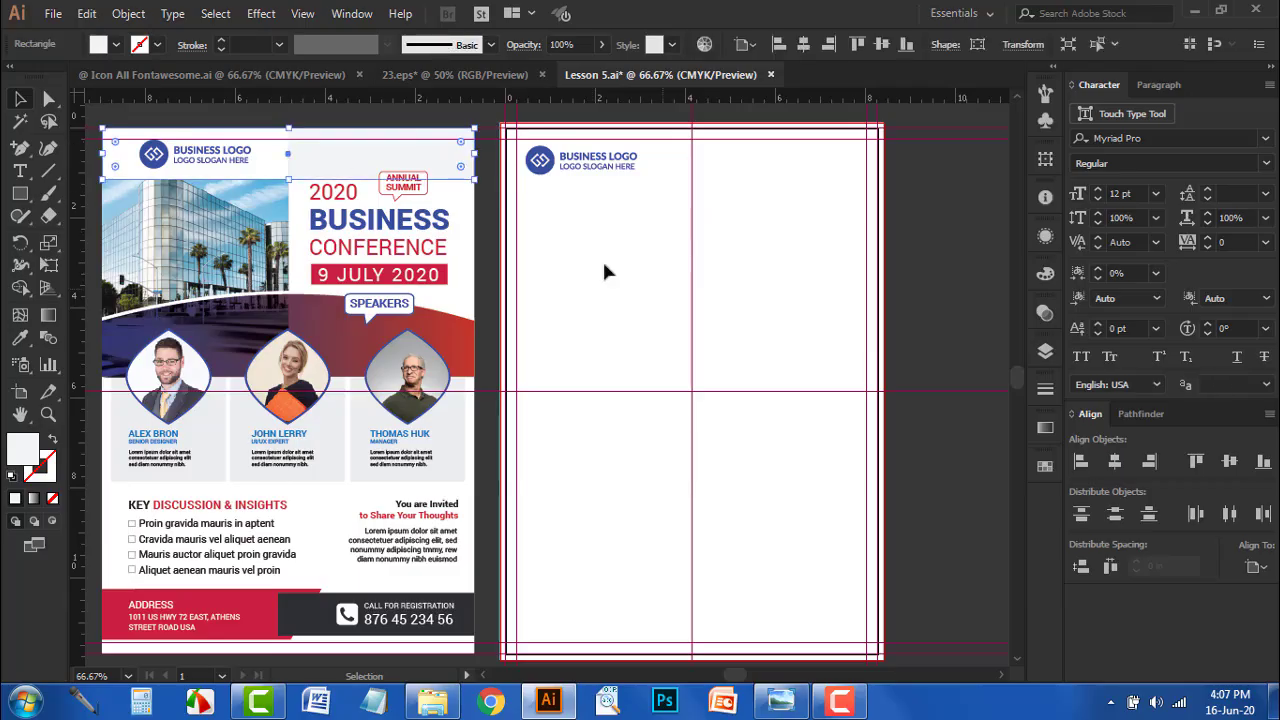
key("m")
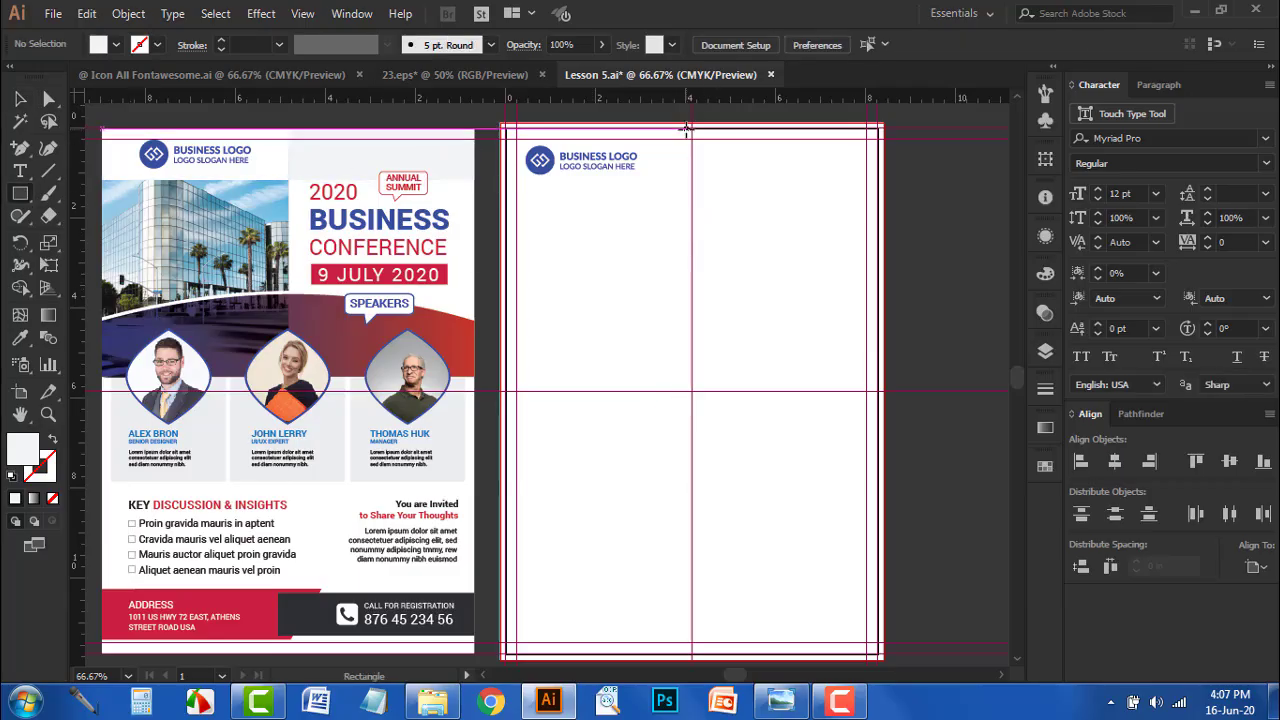
left_click_drag(691, 121, 882, 186)
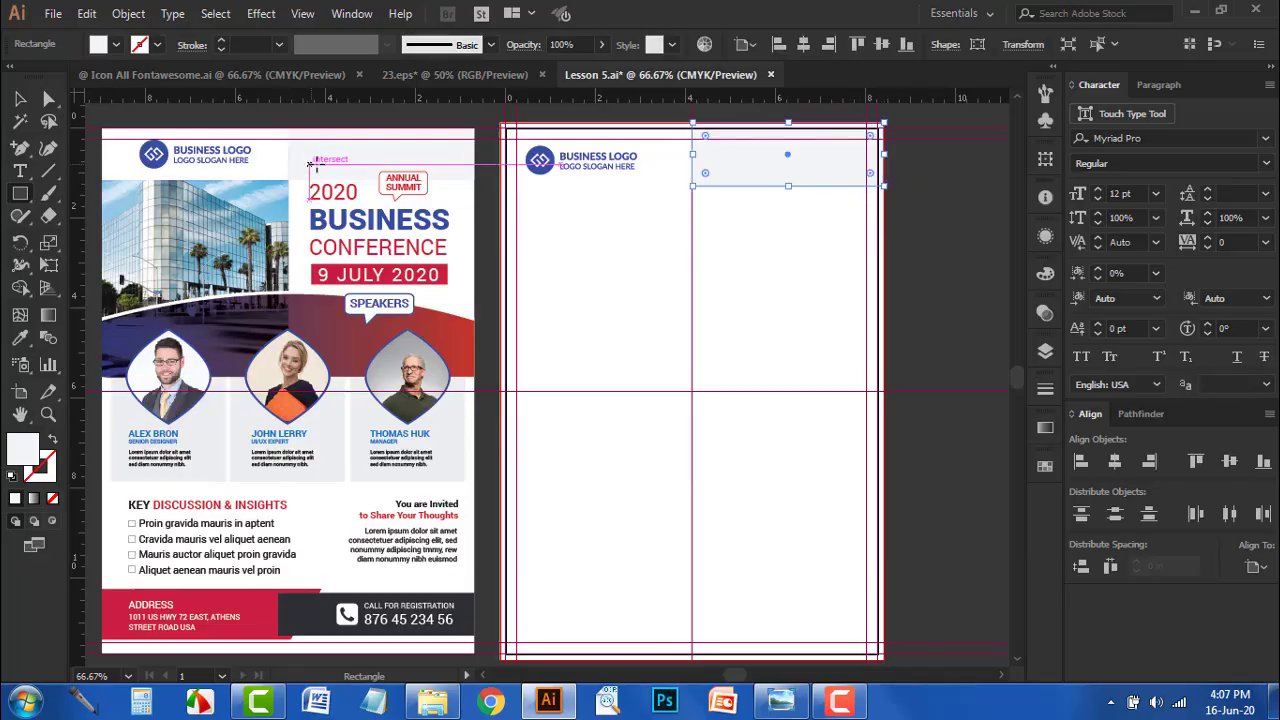
- Match the header rectangle's fill to the light grey header band of the reference flyer and deselect it
left_click(22, 340)
left_click(404, 146)
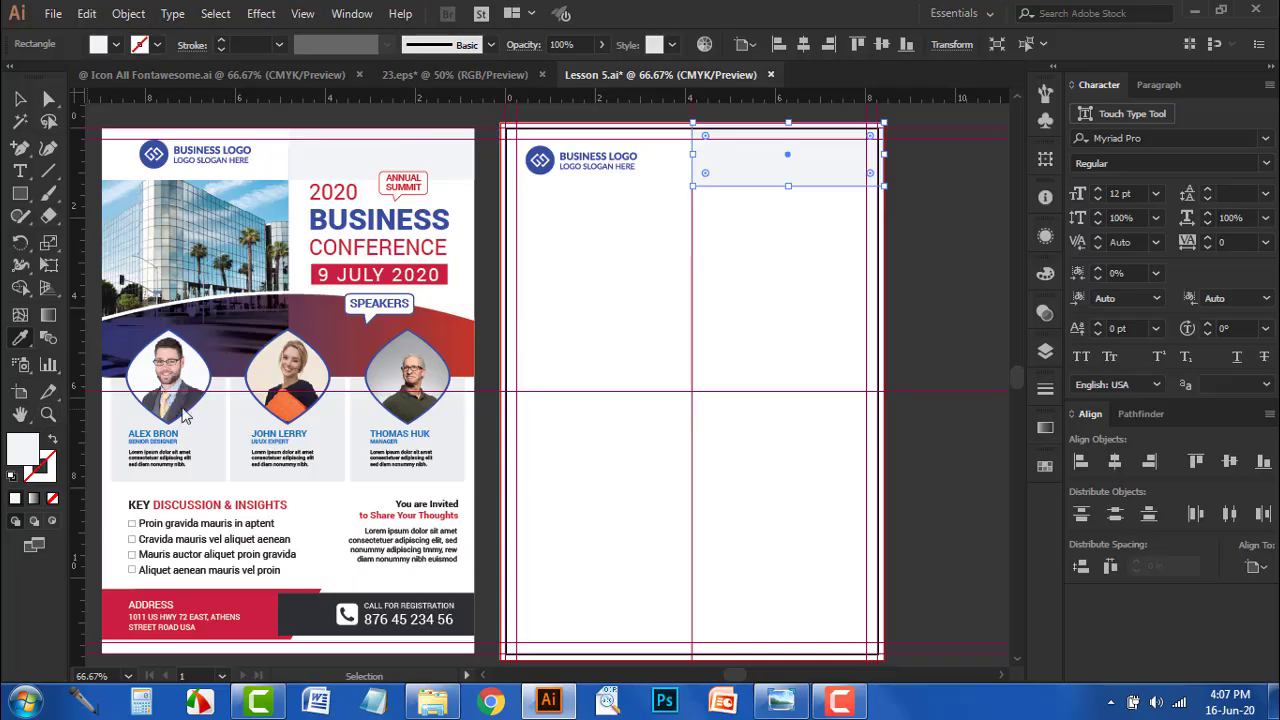
double_click(45, 454)
left_click(1013, 149)
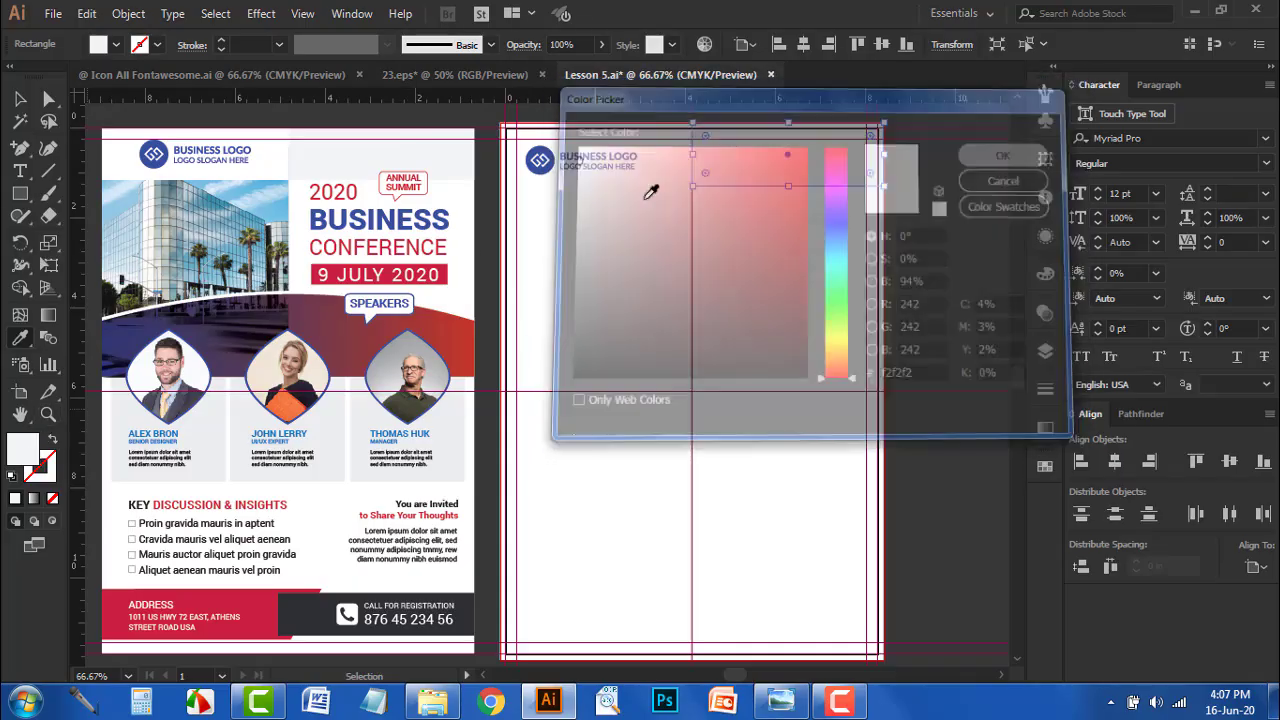
left_click(17, 97)
left_click(643, 321)
left_click_drag(546, 327, 614, 314)
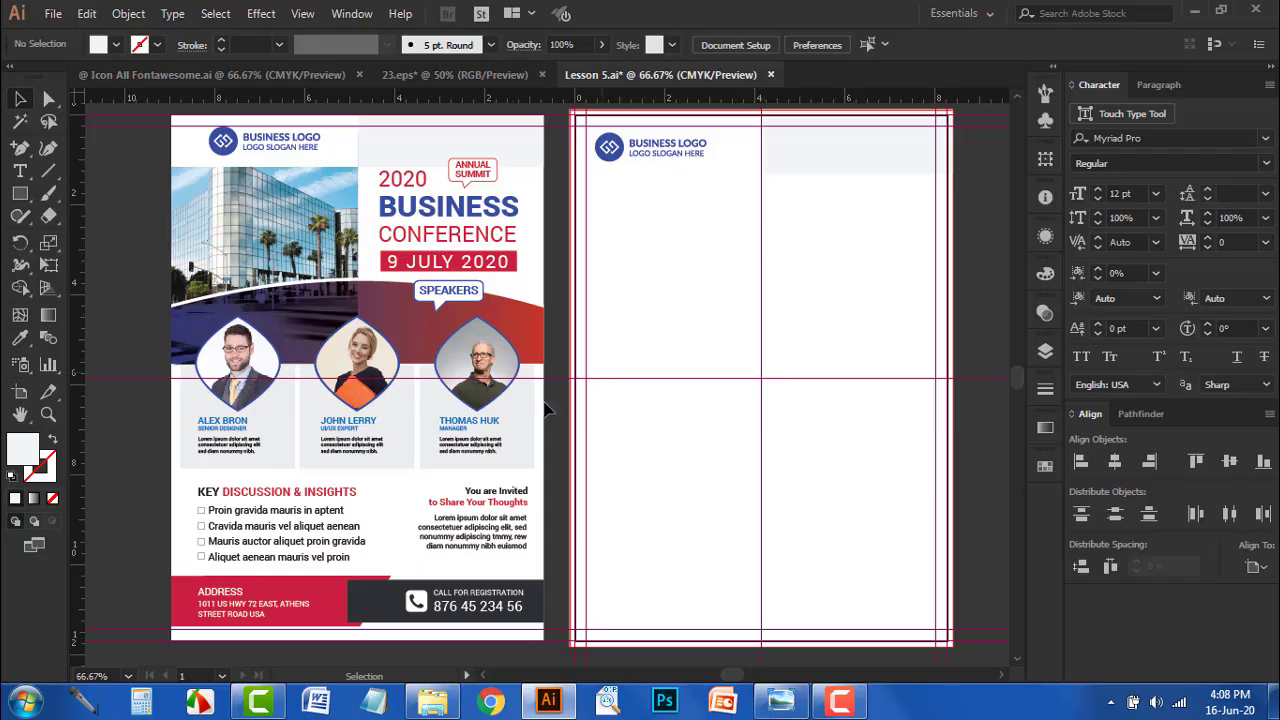
- Place and embed the building photo from the Lesson 5 folder, scaling it to about 3.79 × 5.06 in below the logo
left_click(432, 700)
left_click_drag(881, 145, 715, 377)
scroll(586, 340, "down", 5)
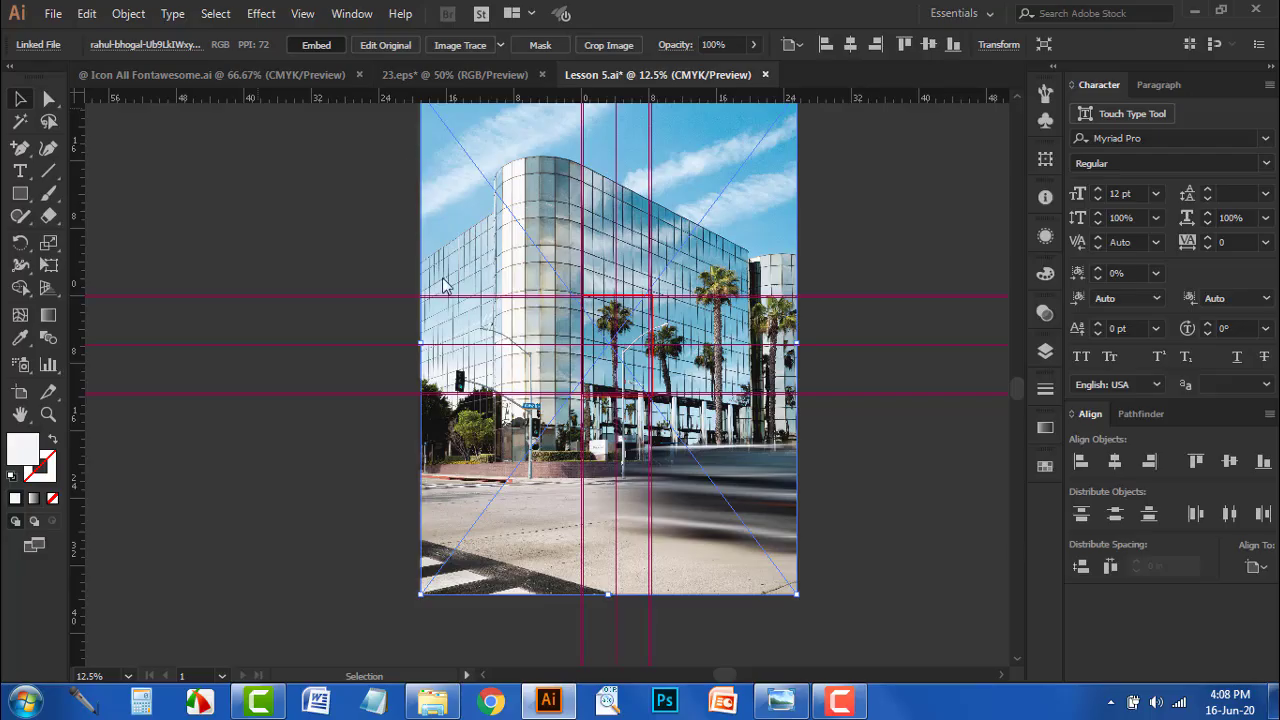
scroll(445, 285, "up", 1)
left_click_drag(424, 162, 449, 205)
scroll(617, 432, "up", 4)
scroll(617, 432, "up", 1)
scroll(564, 379, "up", 1)
left_click(651, 206, "shift")
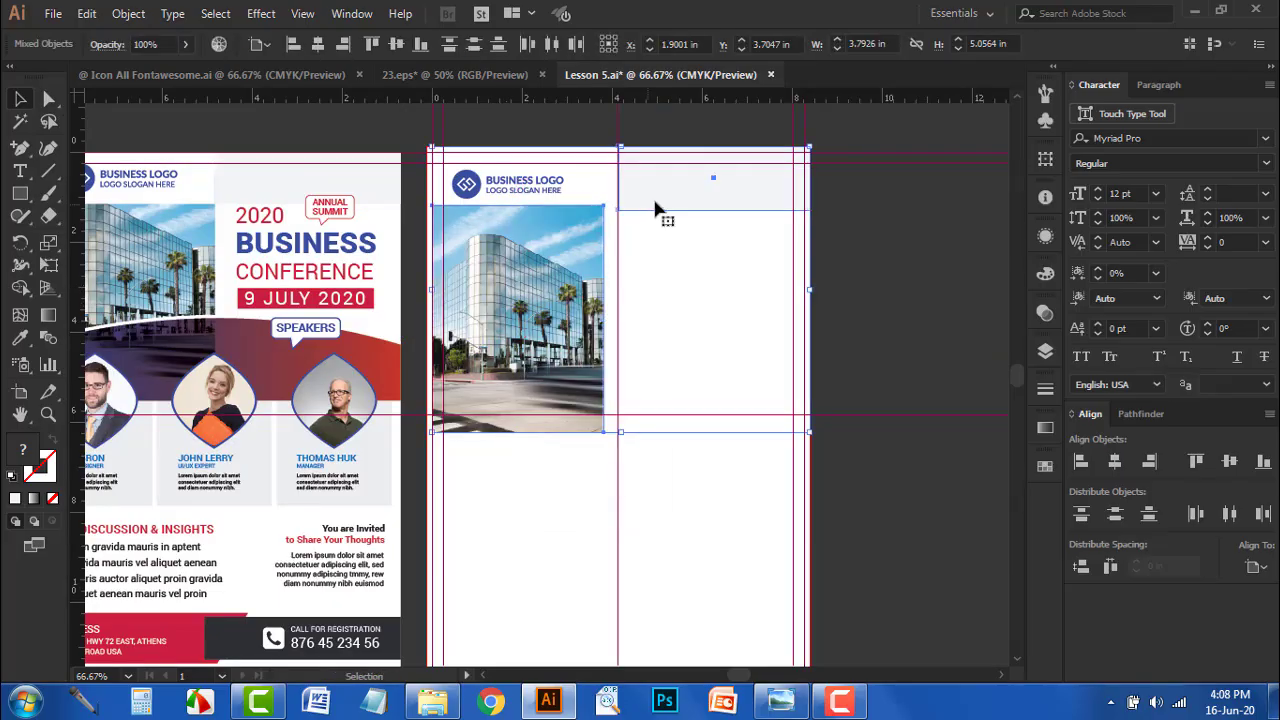
left_click(1263, 462)
key("ctrl+z")
- Move the building photo down slightly so its top edge lines up with the header rectangle's bottom edge
key("ctrl+1")
left_click(717, 373)
left_click_drag(574, 294, 571, 310)
scroll(571, 310, "down", 2)
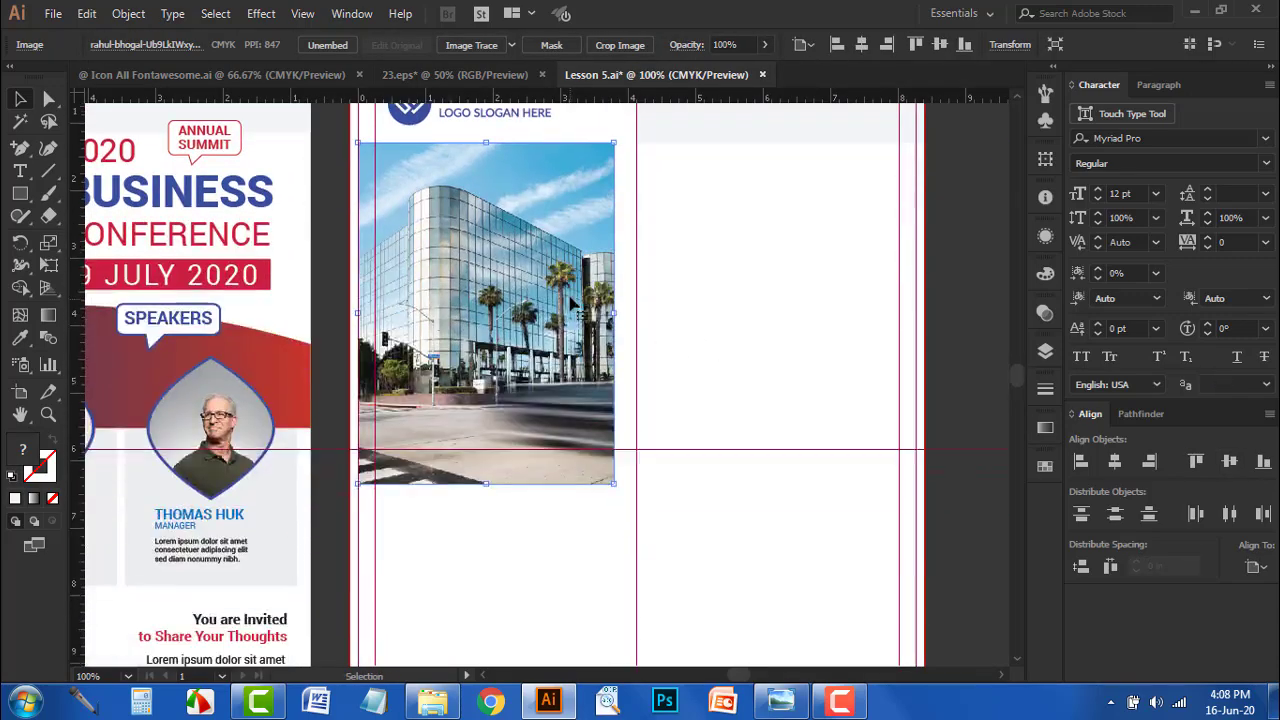
scroll(632, 463, "up", 1)
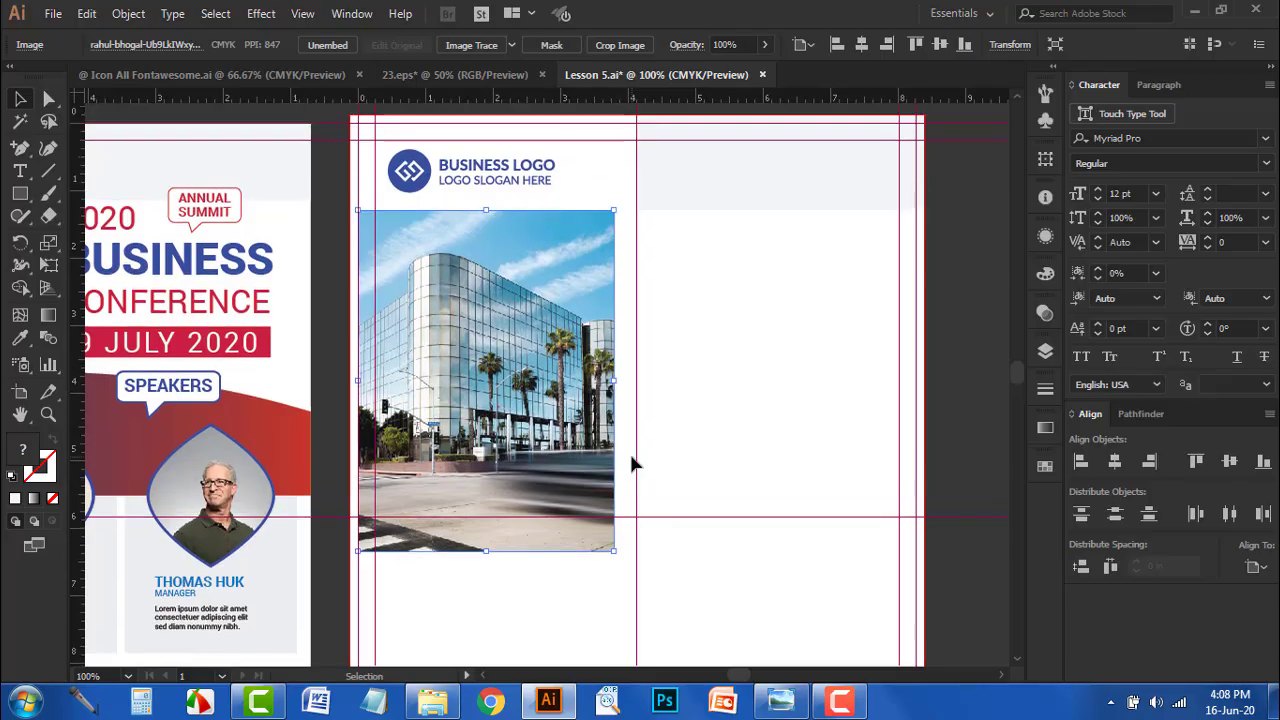
- Draw a green rectangle over the building photo, from the left bleed edge to the vertical center guide and down to the horizontal center guide
left_click(20, 194)
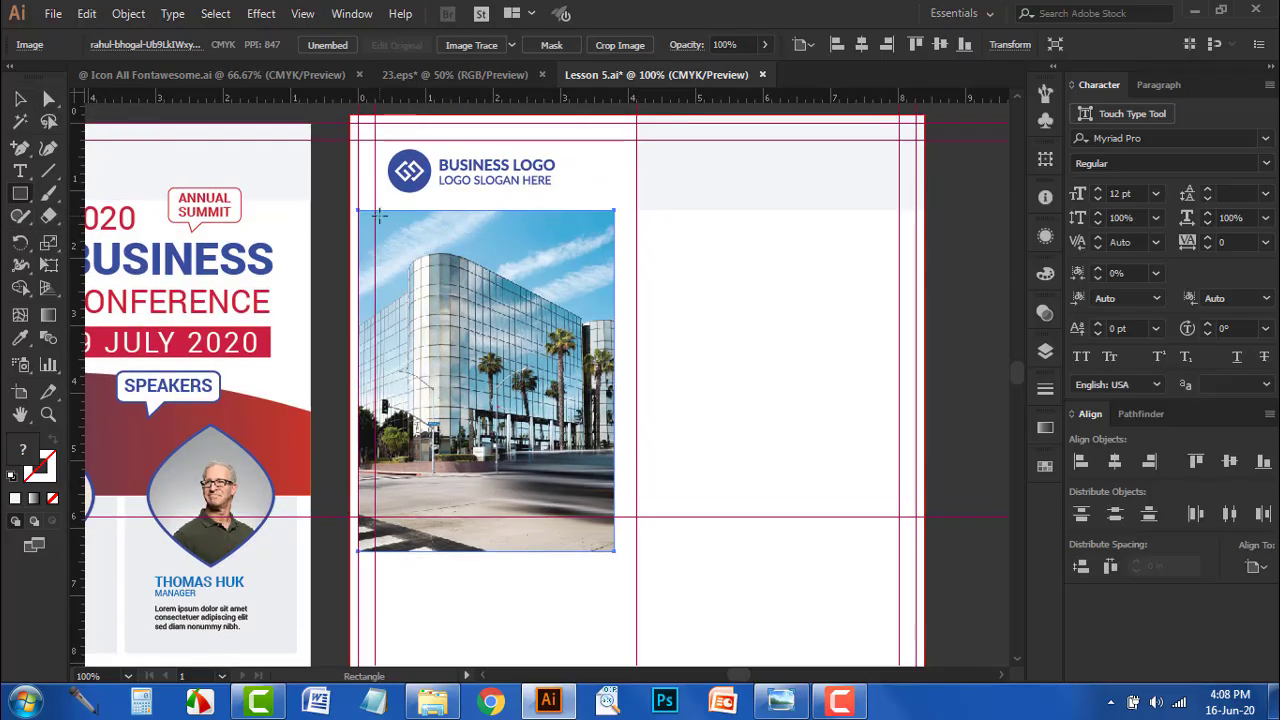
left_click_drag(352, 208, 636, 517)
left_click(20, 98)
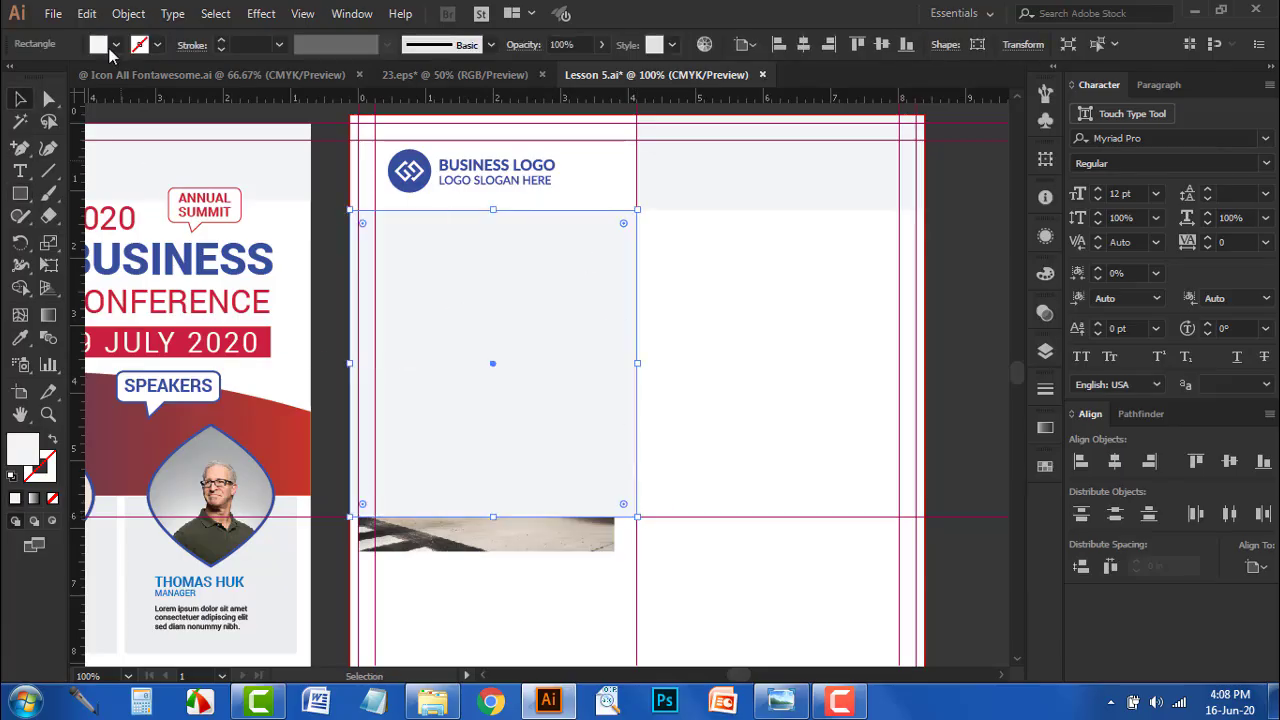
left_click(115, 44)
left_click(93, 76)
left_click(789, 346)
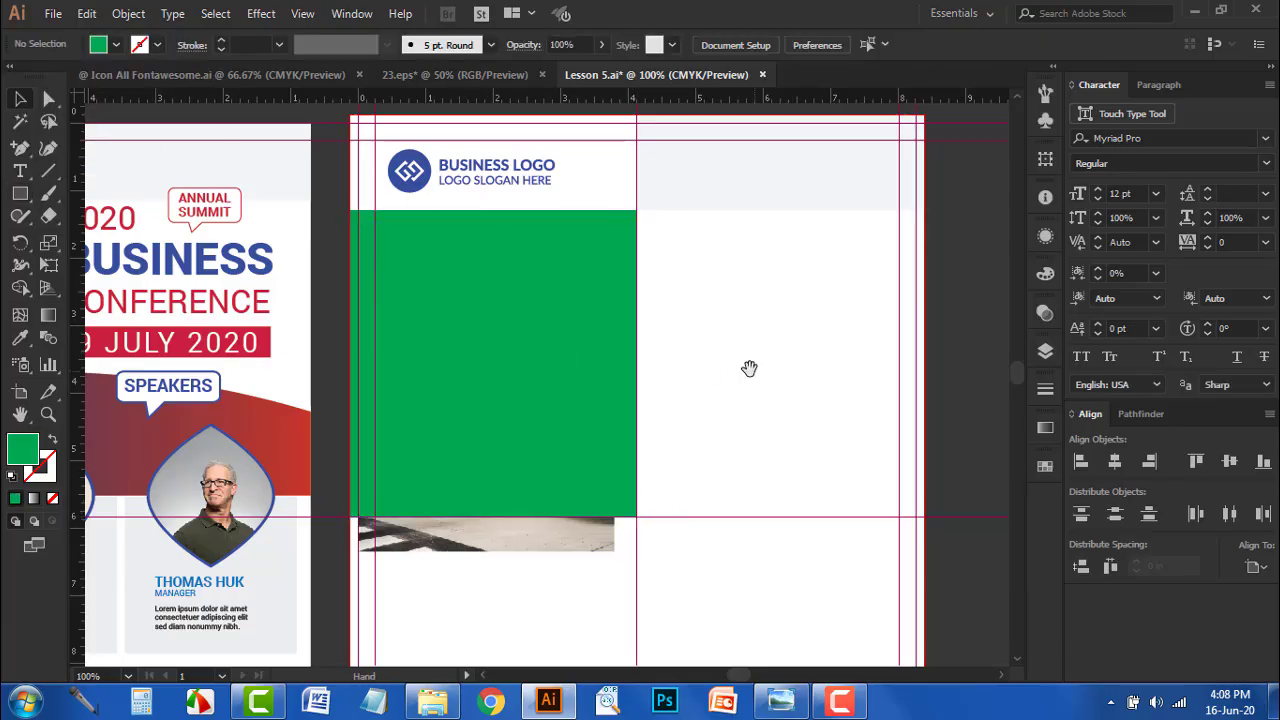
left_click_drag(751, 371, 733, 345)
- Swap the rectangle's fill and stroke so it becomes a green outline without fill
left_click(503, 353)
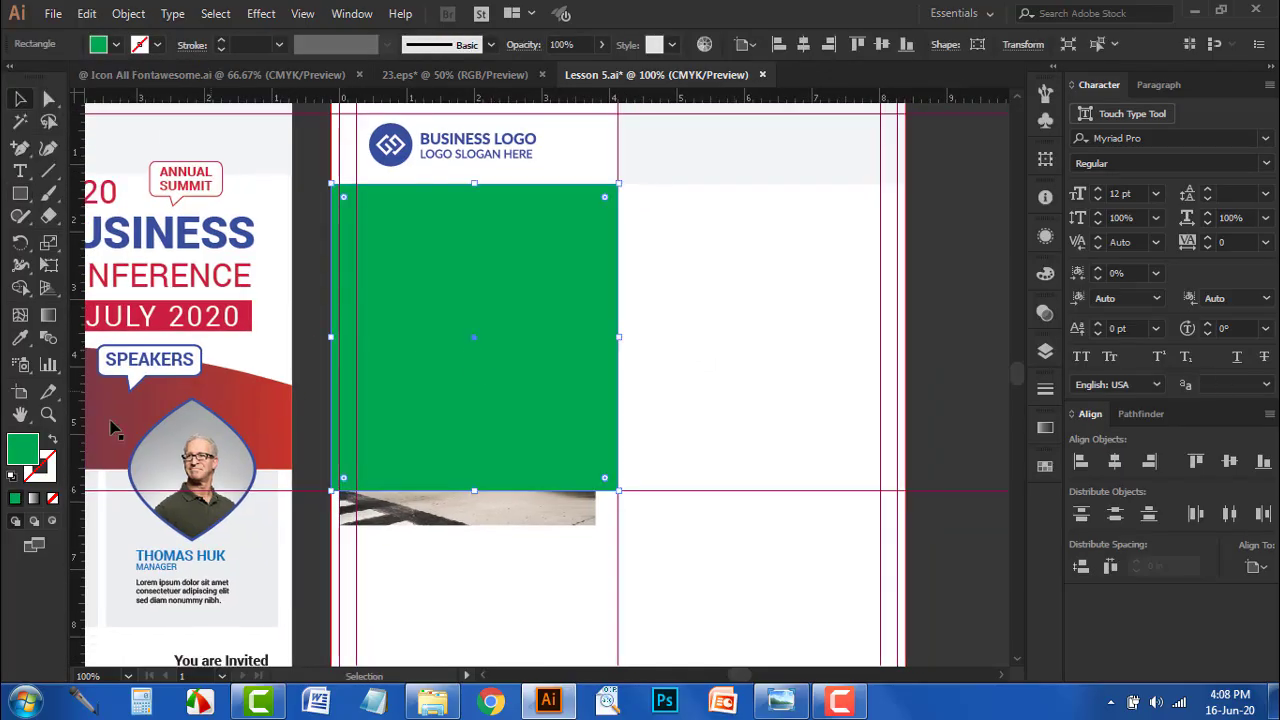
left_click(53, 440)
left_click(788, 312)
- Enlarge the building photo proportionally until its right edge almost reaches the green outline's right side
left_click(525, 326)
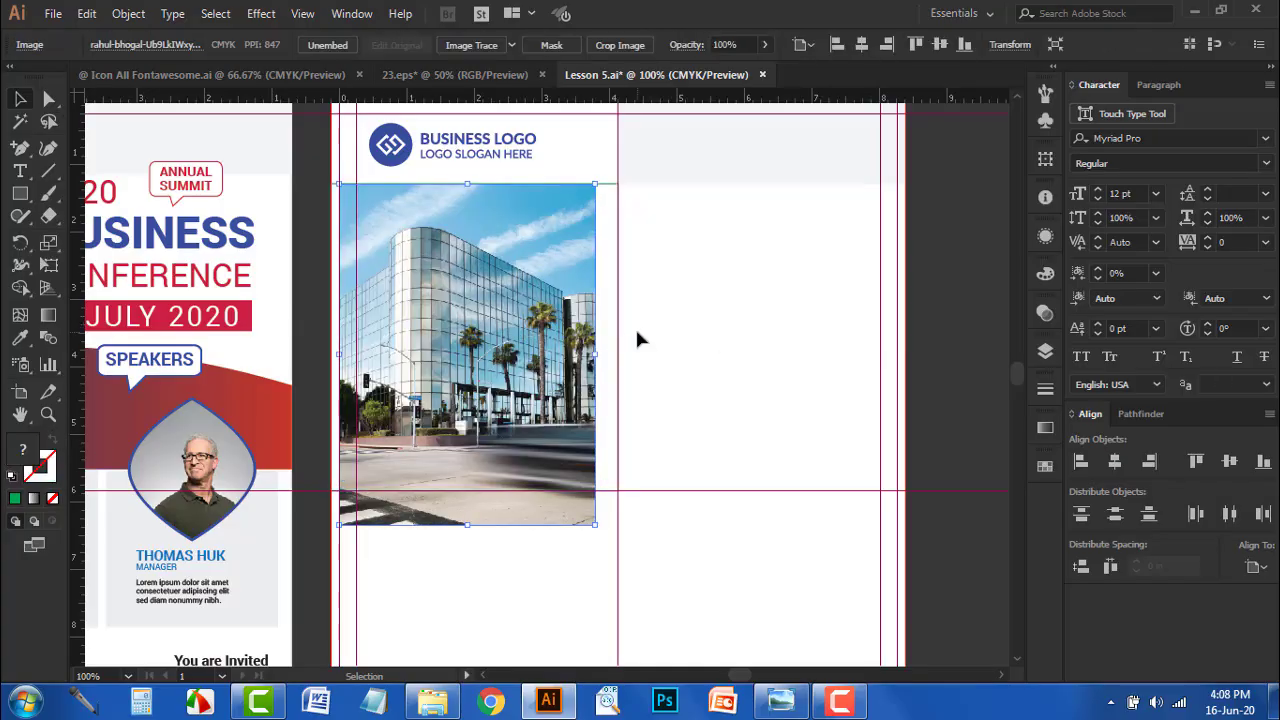
left_click_drag(597, 526, 614, 548)
left_click(646, 428)
left_click(606, 316)
left_click(648, 310)
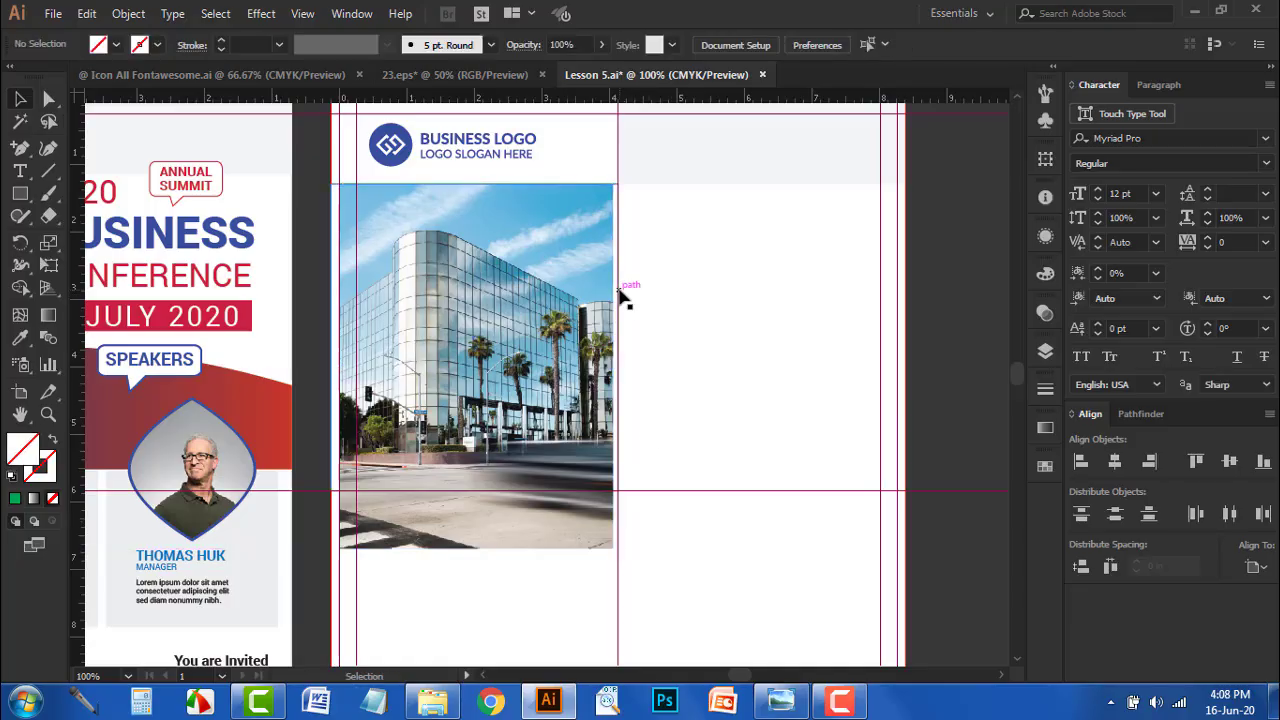
- Enlarge the building photo proportionally from its upper-right corner and shift it until its right edge meets the green outline's right side
scroll(601, 189, "up", 5)
scroll(702, 300, "up", 3)
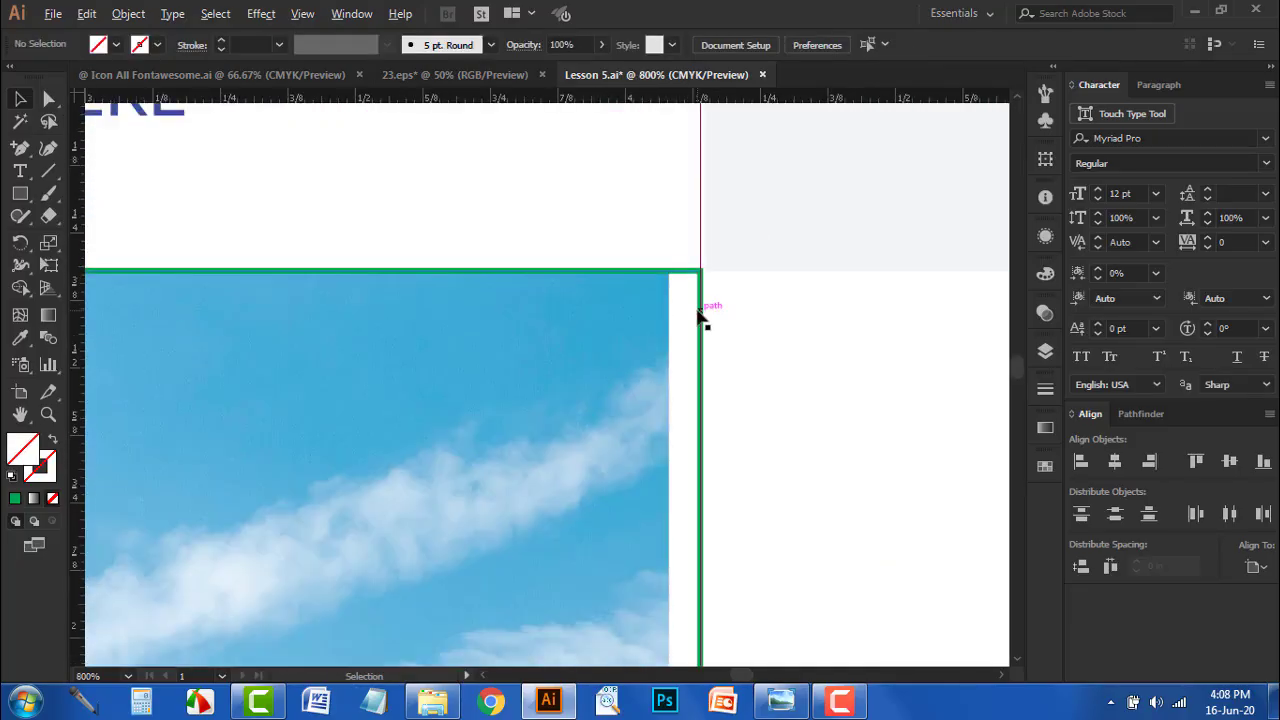
left_click(652, 229)
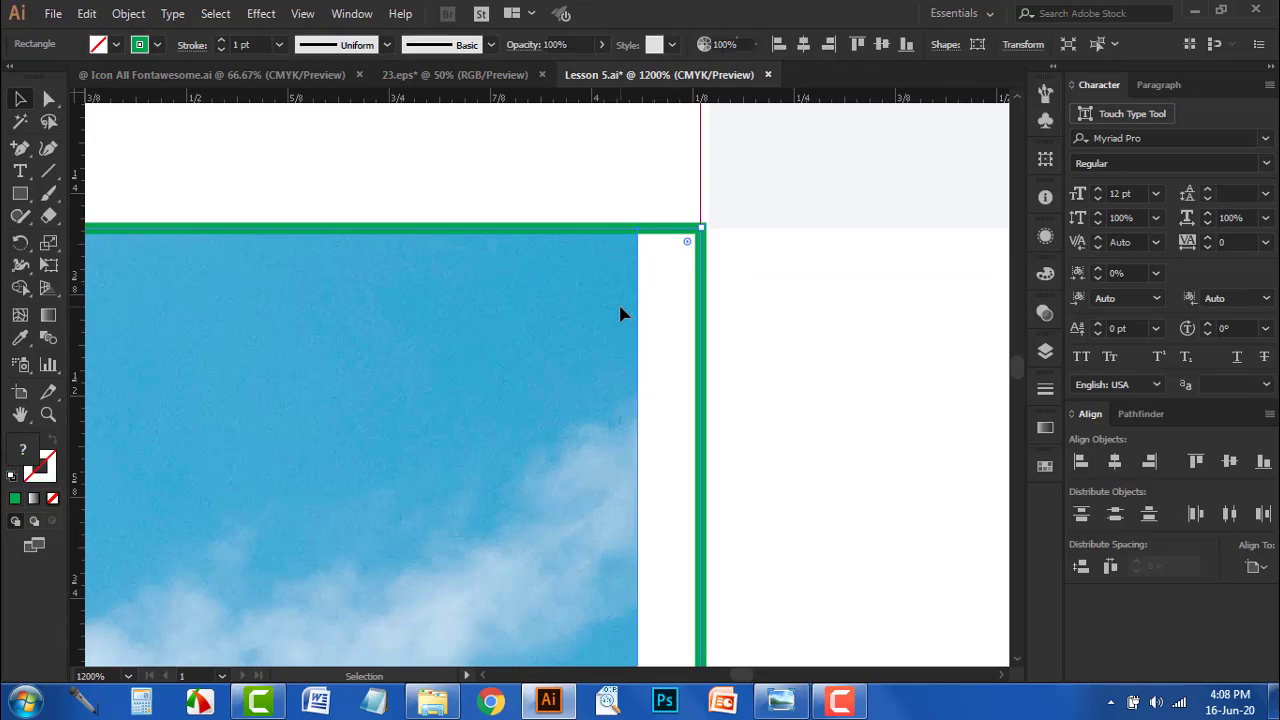
left_click(620, 309)
scroll(617, 315, "up", 1)
left_click_drag(638, 274, 750, 191)
left_click(740, 363)
left_click_drag(620, 340, 619, 385)
left_click(803, 376)
scroll(744, 325, "down", 5)
scroll(742, 326, "down", 5)
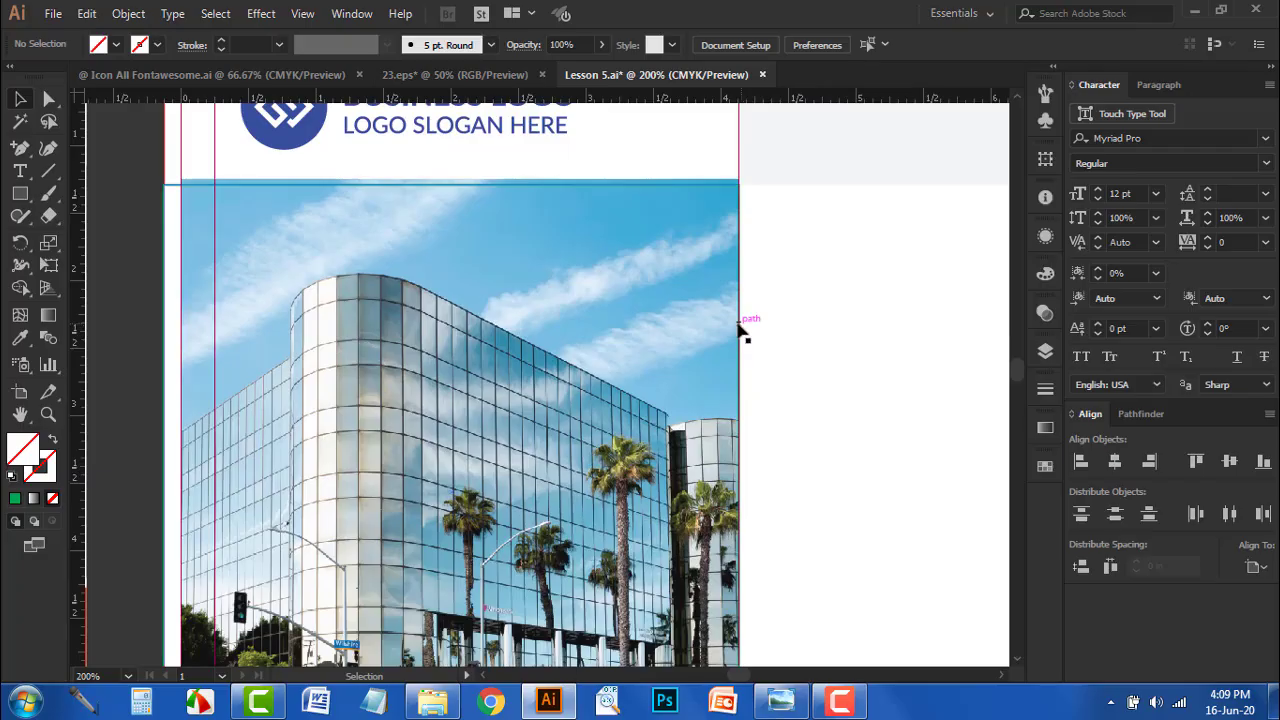
- Make a clipping mask from the building photo and the green outline
scroll(649, 347, "up", 1)
scroll(652, 354, "up", 2)
key("ctrl+plus")
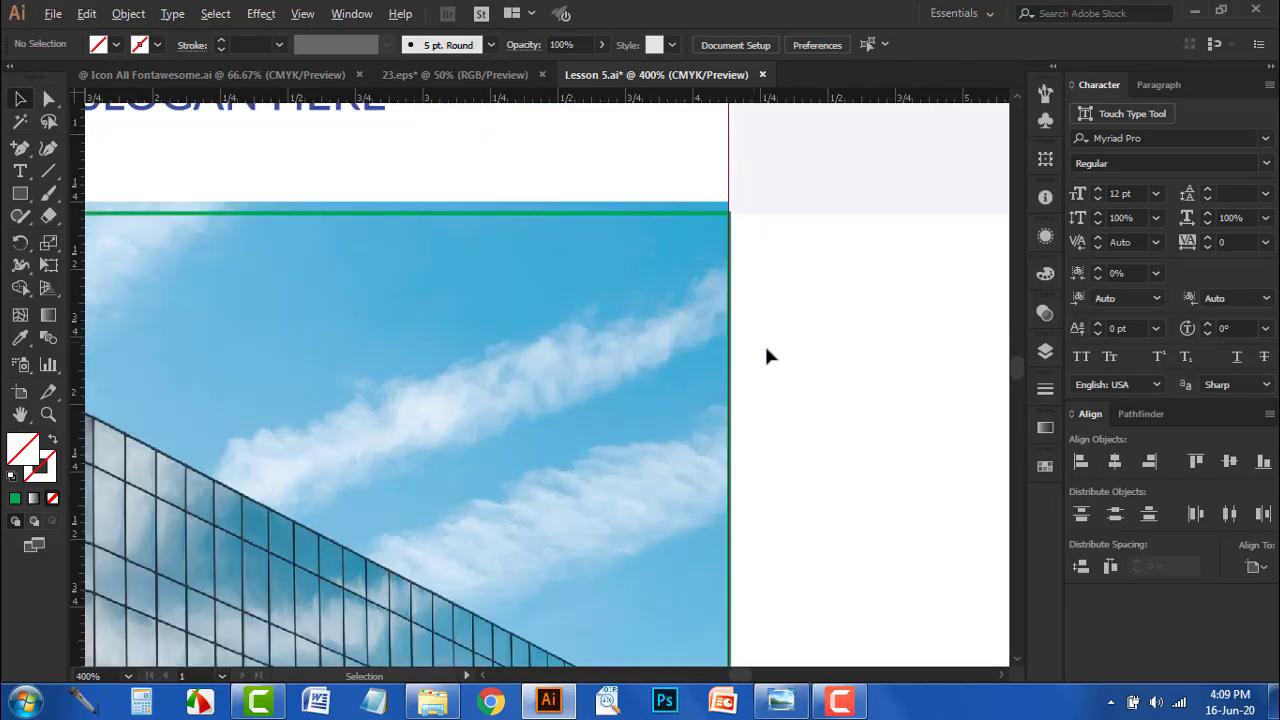
left_click_drag(614, 420, 612, 420)
right_click(612, 420)
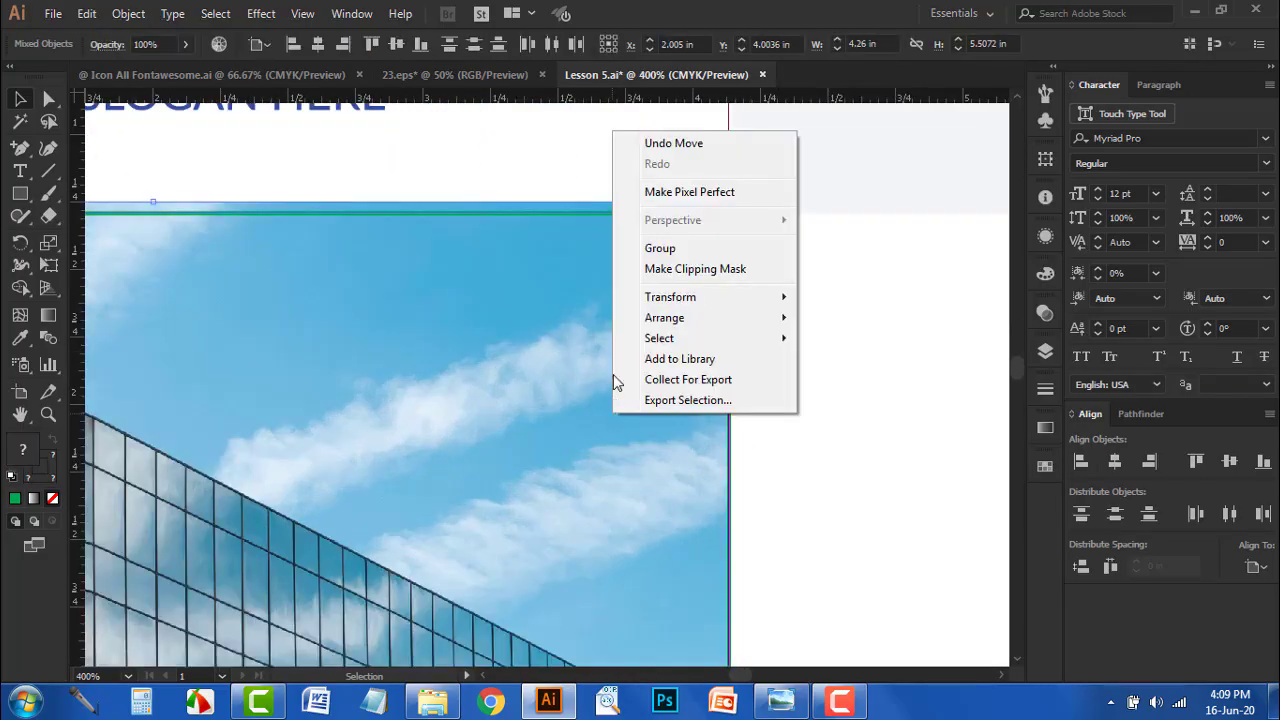
left_click(690, 266)
scroll(561, 241, "down", 5)
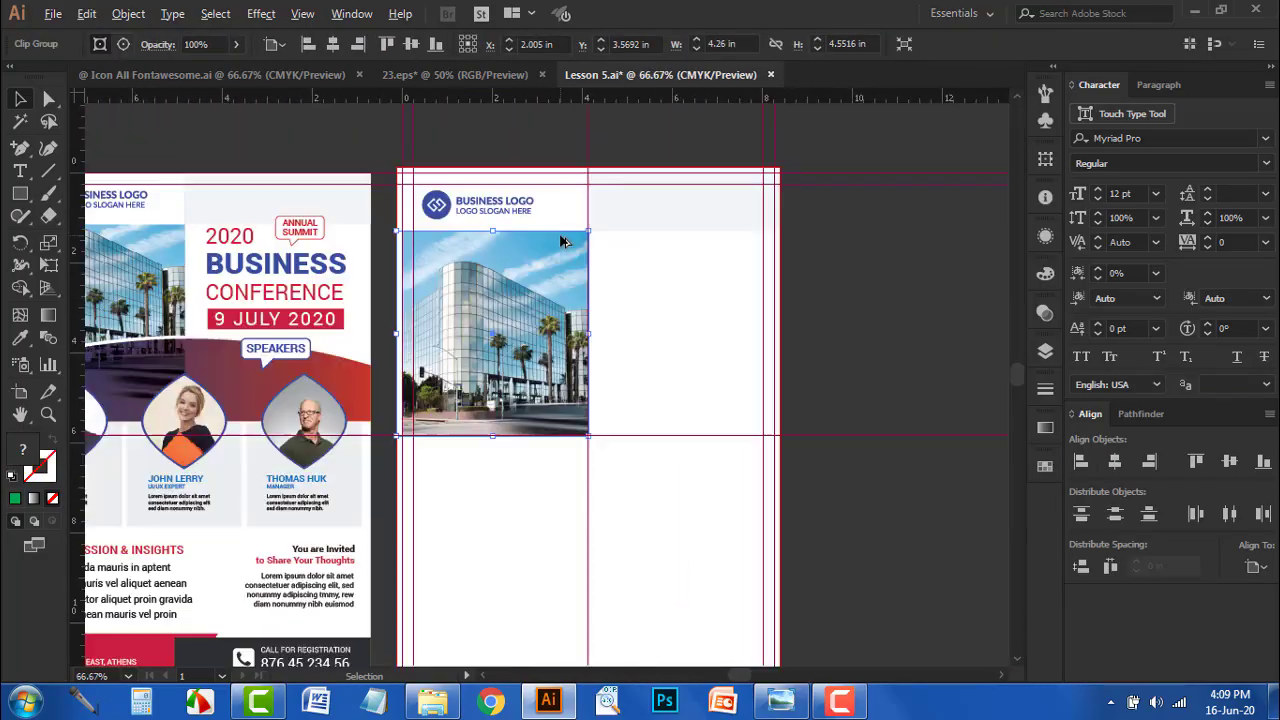
left_click(670, 340)
scroll(409, 286, "up", 1)
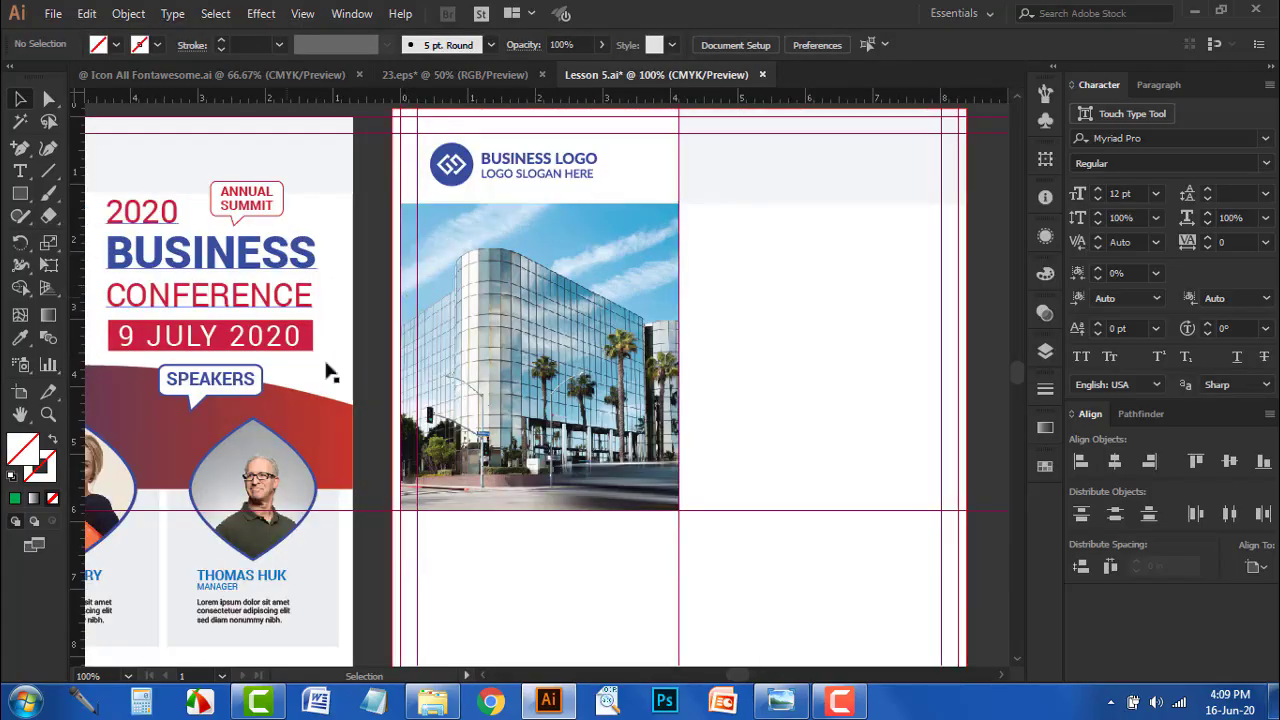
- Release the clipping mask on the building photo
left_click(458, 362)
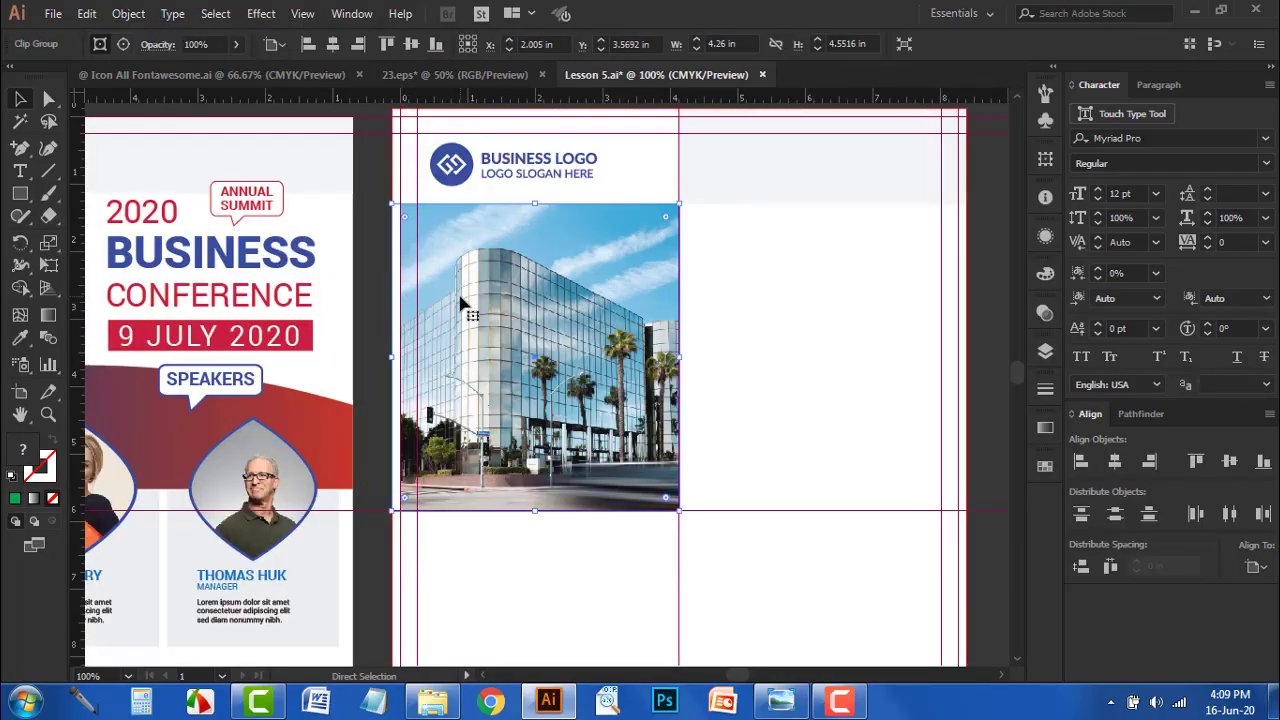
key("ctrl+alt+7")
left_click(368, 260)
- Enlarge the building photo proportionally from its upper-left corner until it reaches slightly past the left bleed edge
scroll(343, 250, "up", 2)
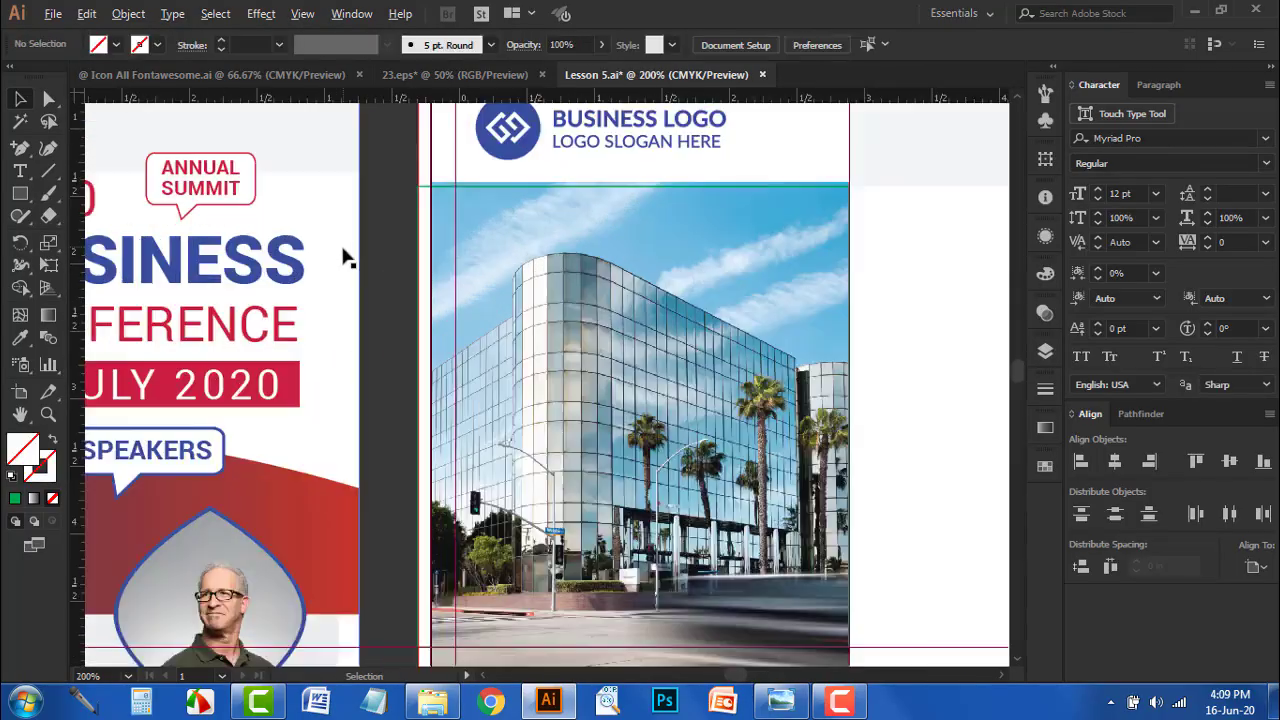
left_click(506, 285)
scroll(451, 316, "up", 2)
scroll(443, 251, "up", 2)
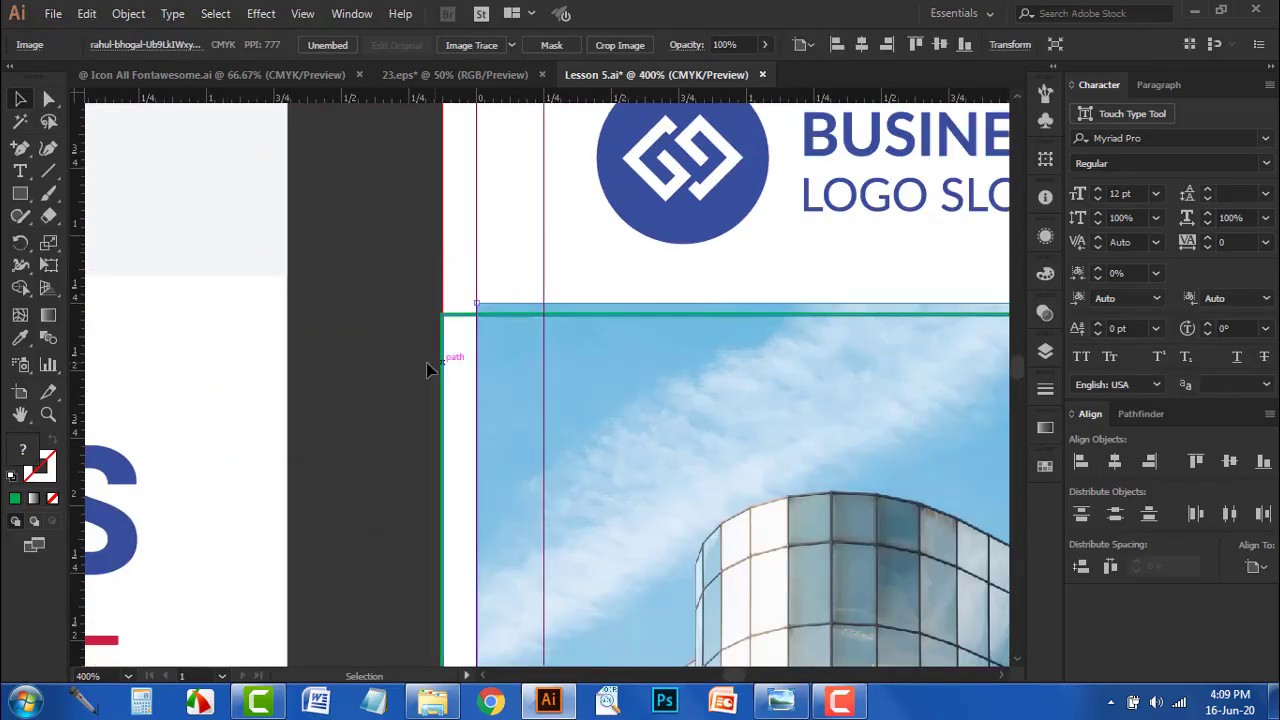
left_click_drag(462, 297, 426, 248)
left_click(392, 358)
- Clip the enlarged building photo to the green outline with a clipping mask
left_click_drag(546, 433, 546, 434)
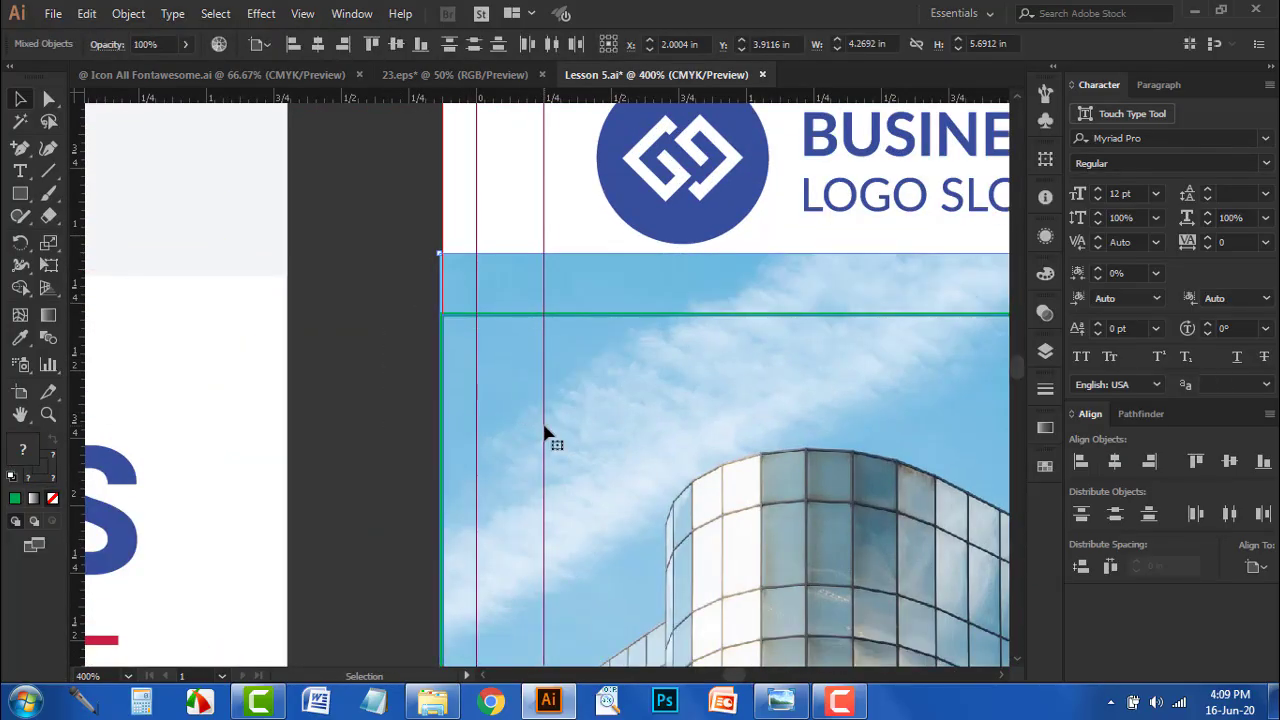
right_click(546, 434)
left_click(606, 154)
left_click(368, 298)
scroll(368, 298, "down", 4)
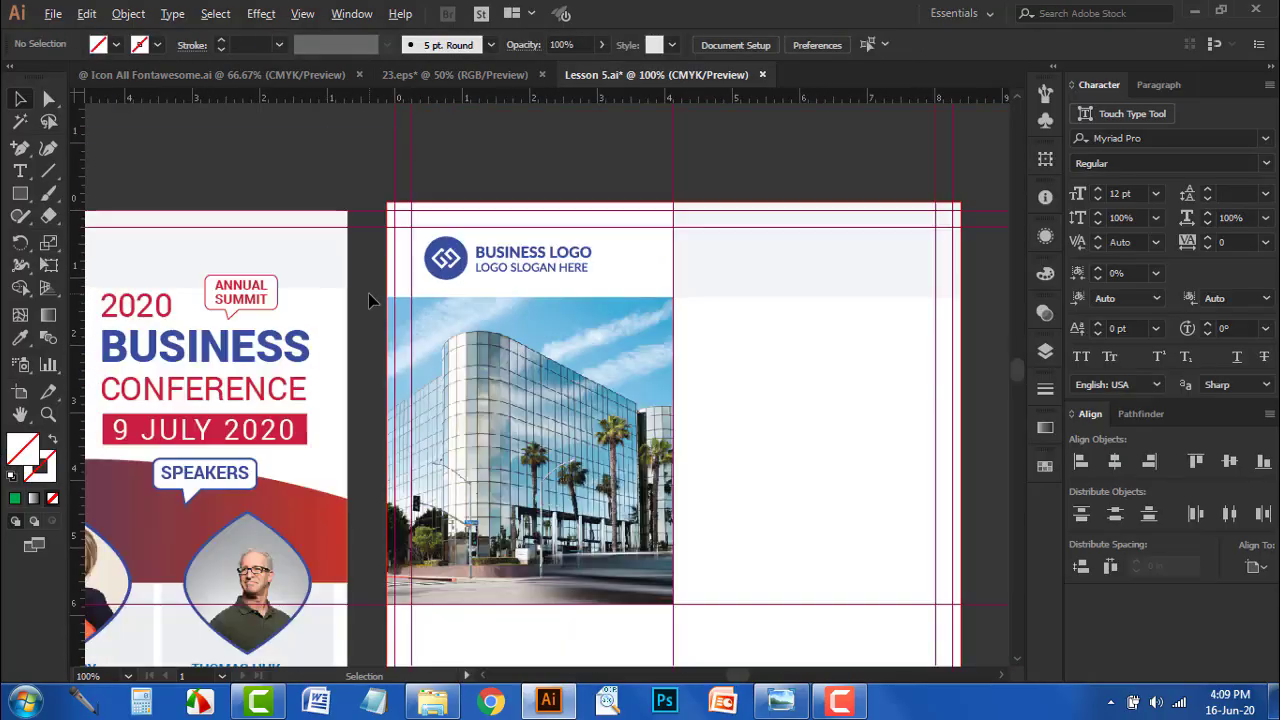
- Draw a blue rectangle across the full page between the left and right bleed edges, covering the lower part of the building photo
scroll(371, 300, "down", 1)
scroll(574, 340, "down", 1)
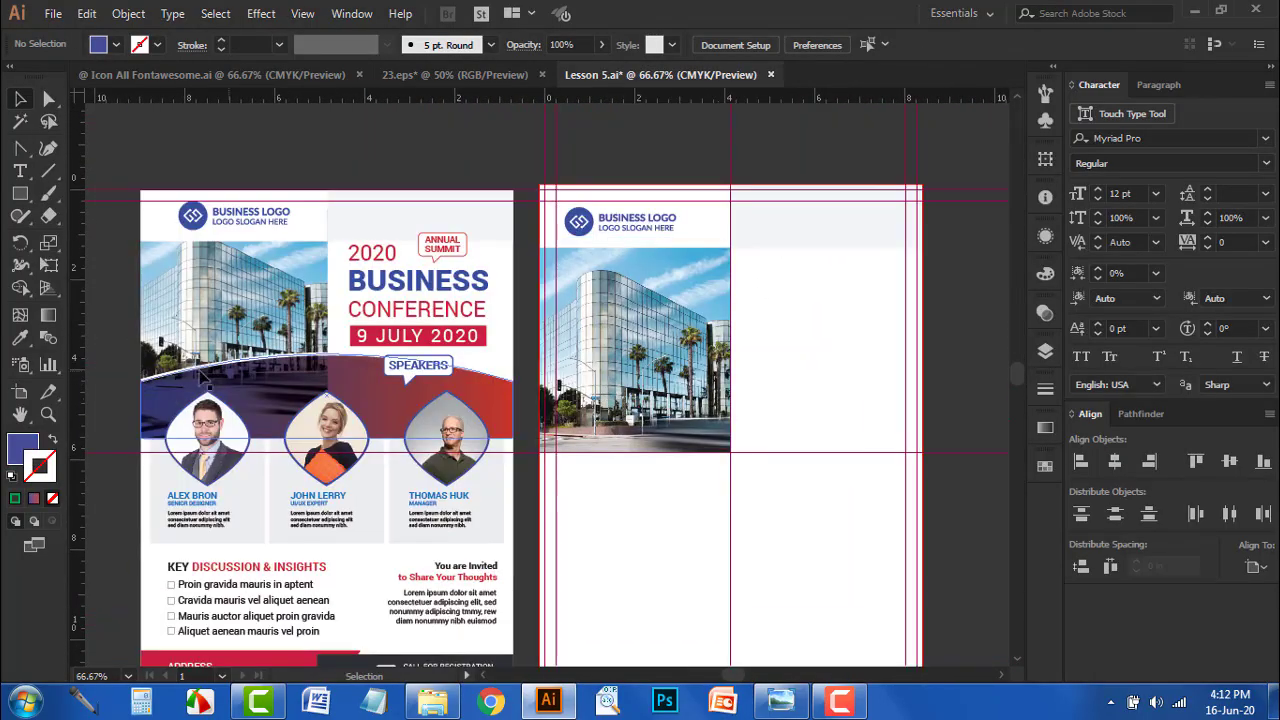
scroll(287, 362, "down", 1)
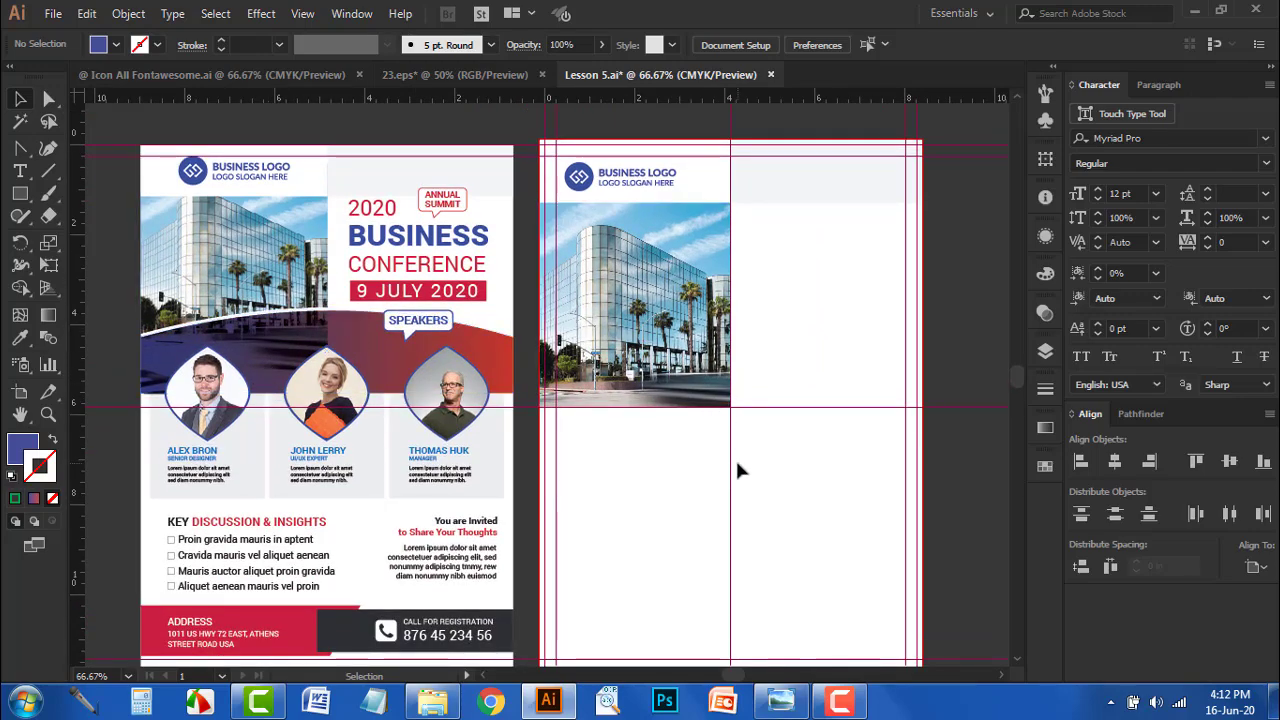
left_click_drag(737, 463, 737, 455)
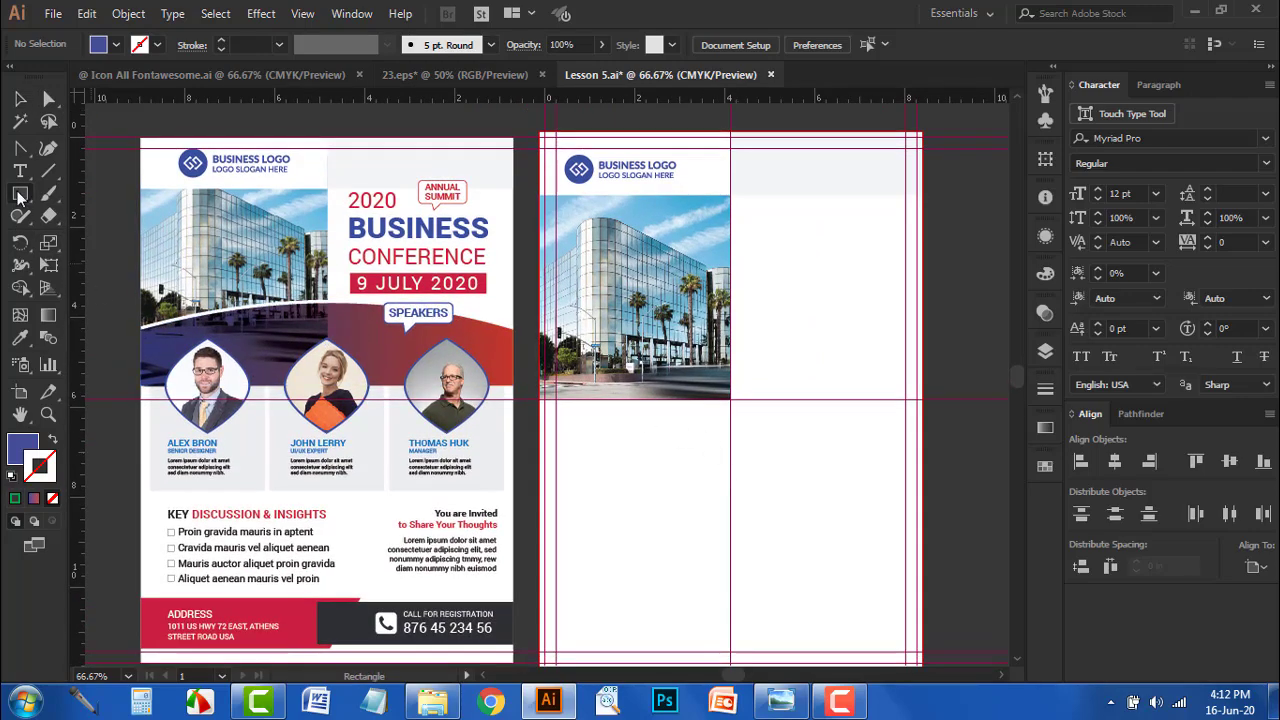
left_click(20, 445)
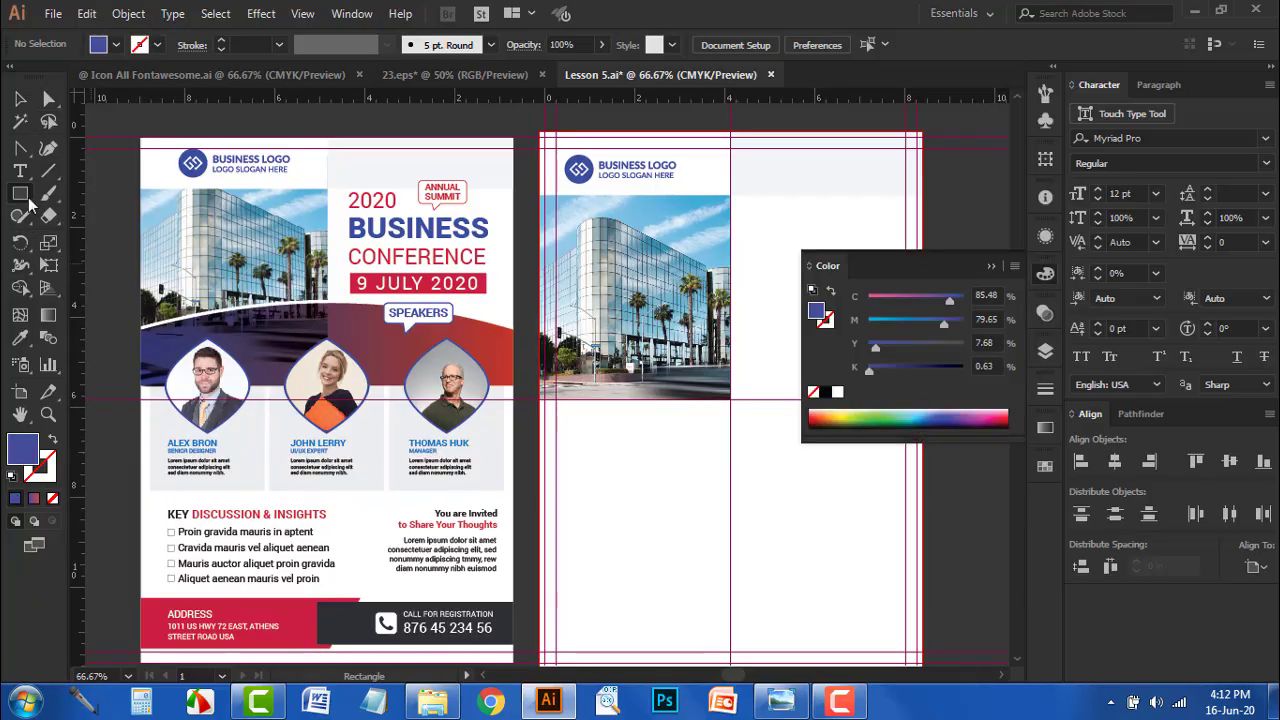
left_click(992, 267)
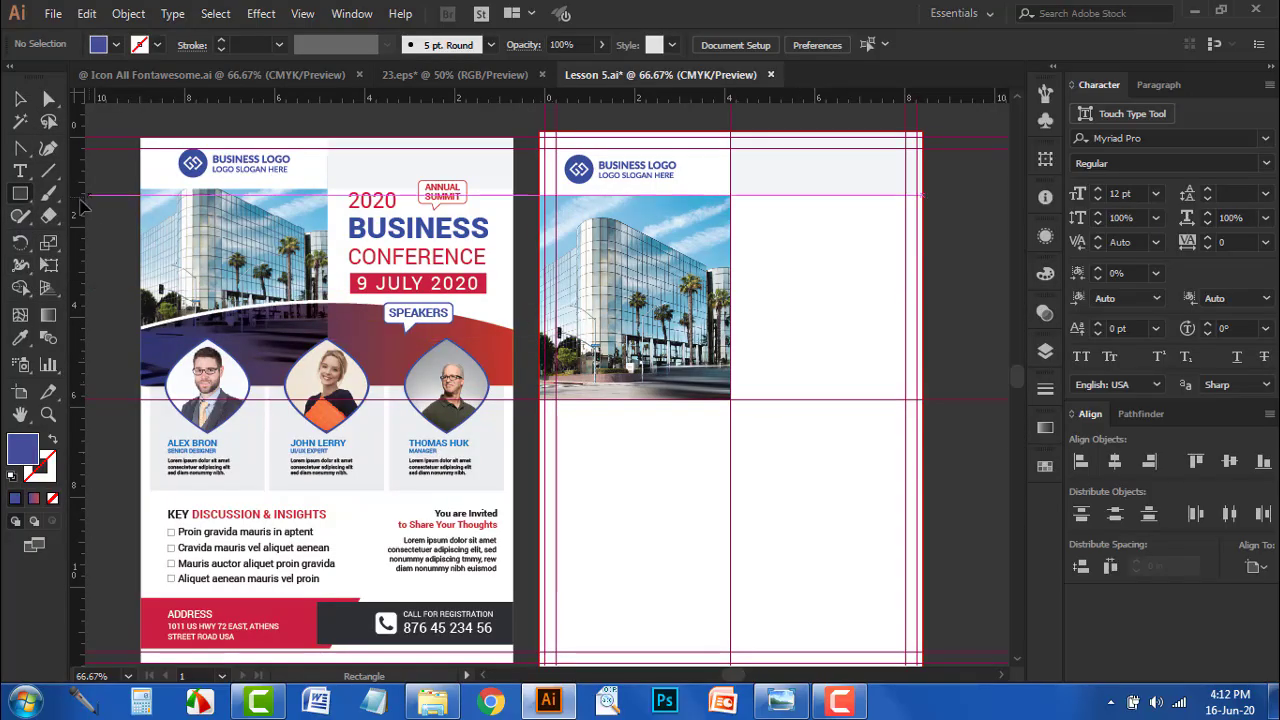
left_click(21, 195)
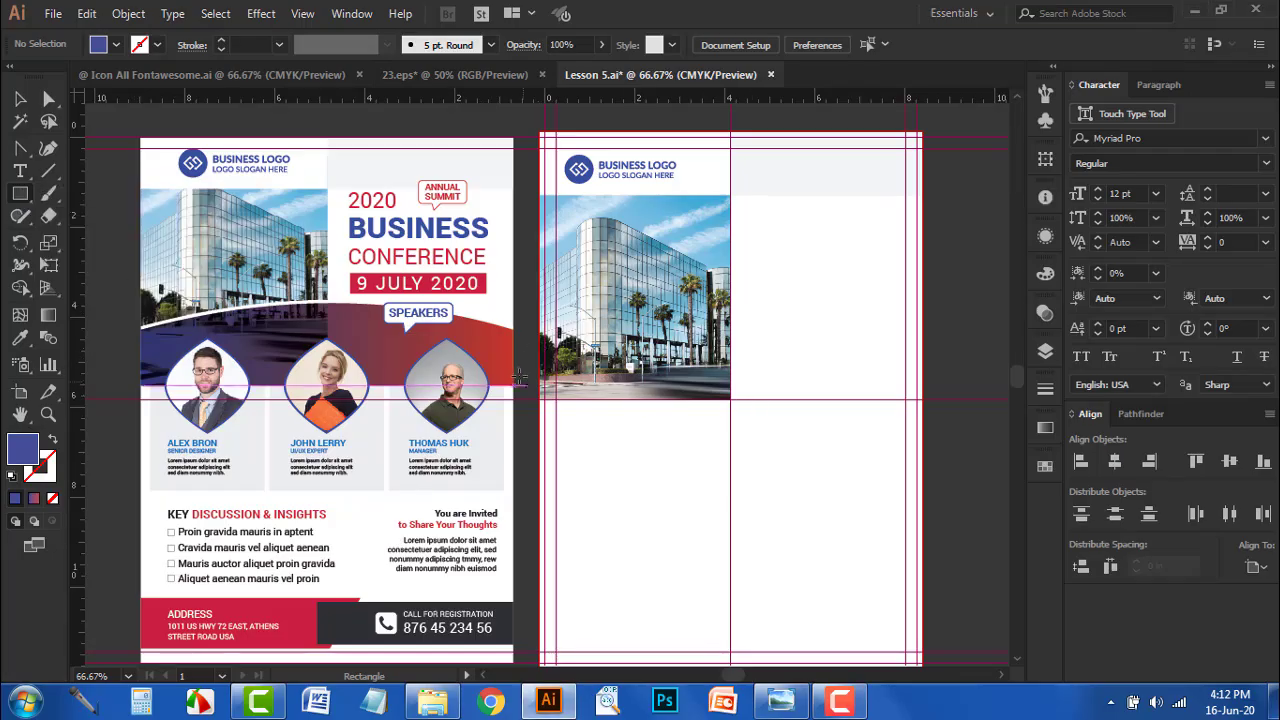
left_click_drag(538, 344, 921, 414)
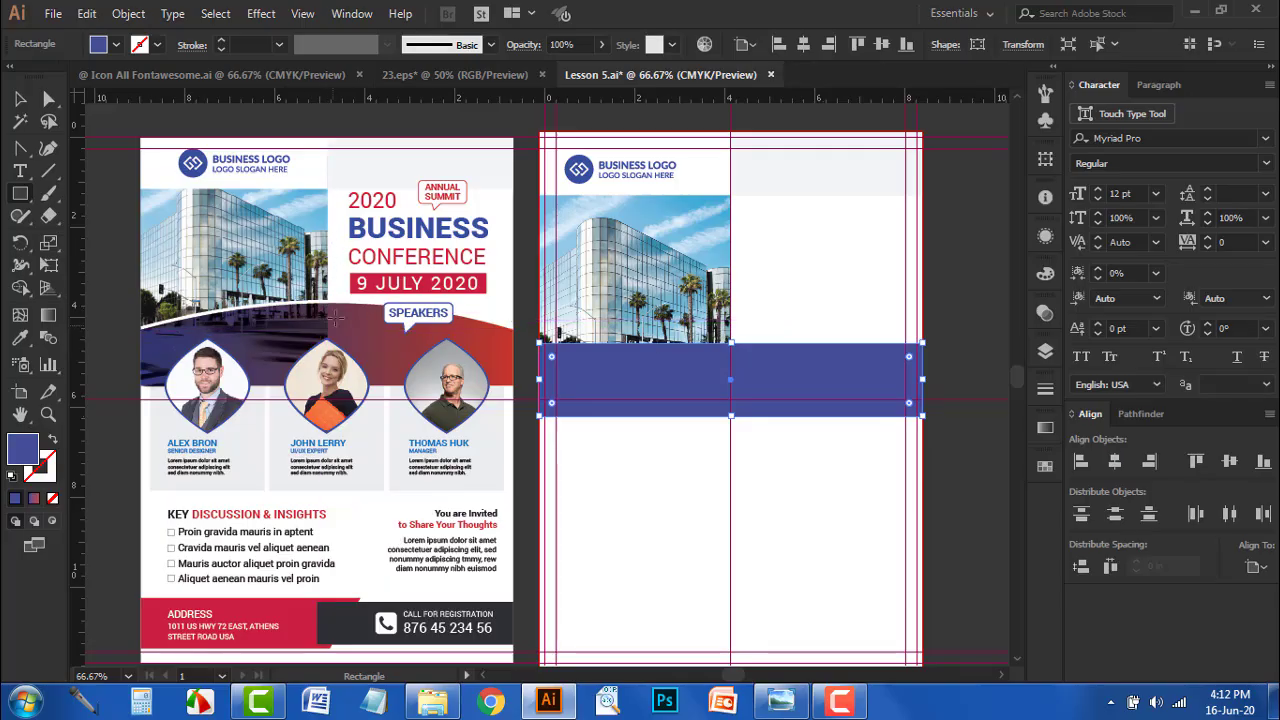
- Bend the blue rectangle's top edge upward into a wide arch at the vertical center guide with the Anchor Point tool
left_click(20, 150)
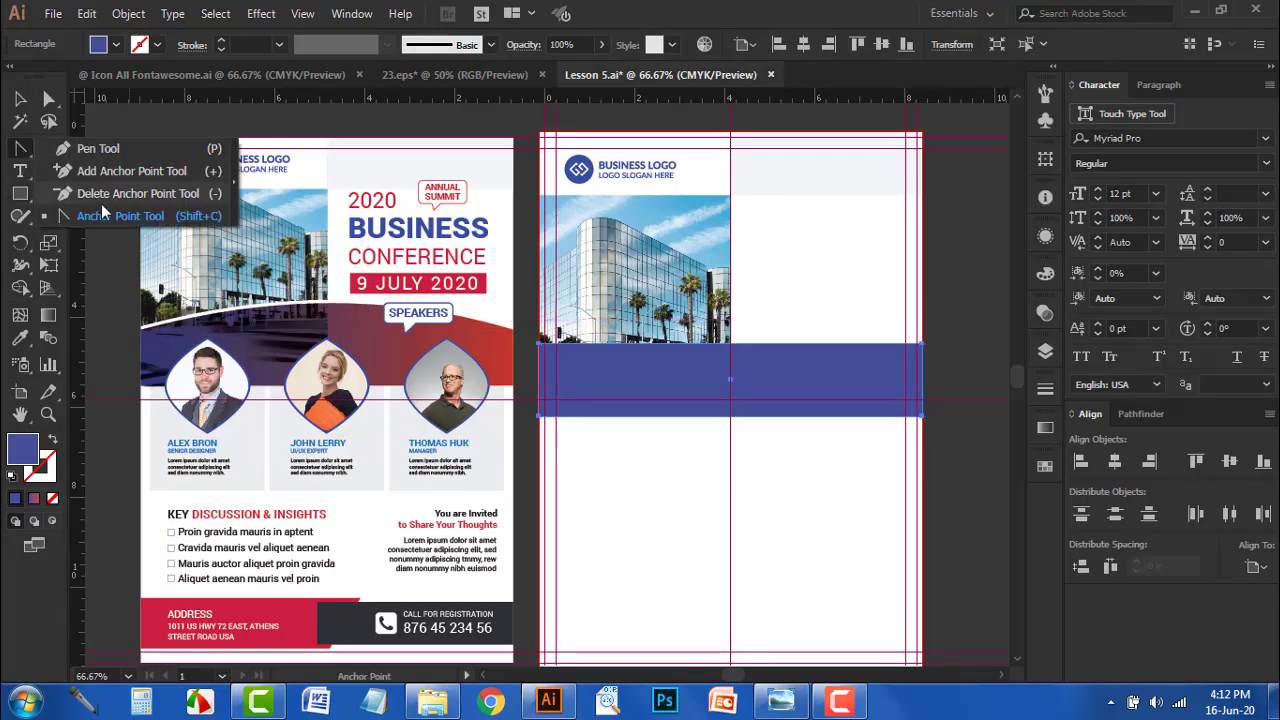
left_click(116, 218)
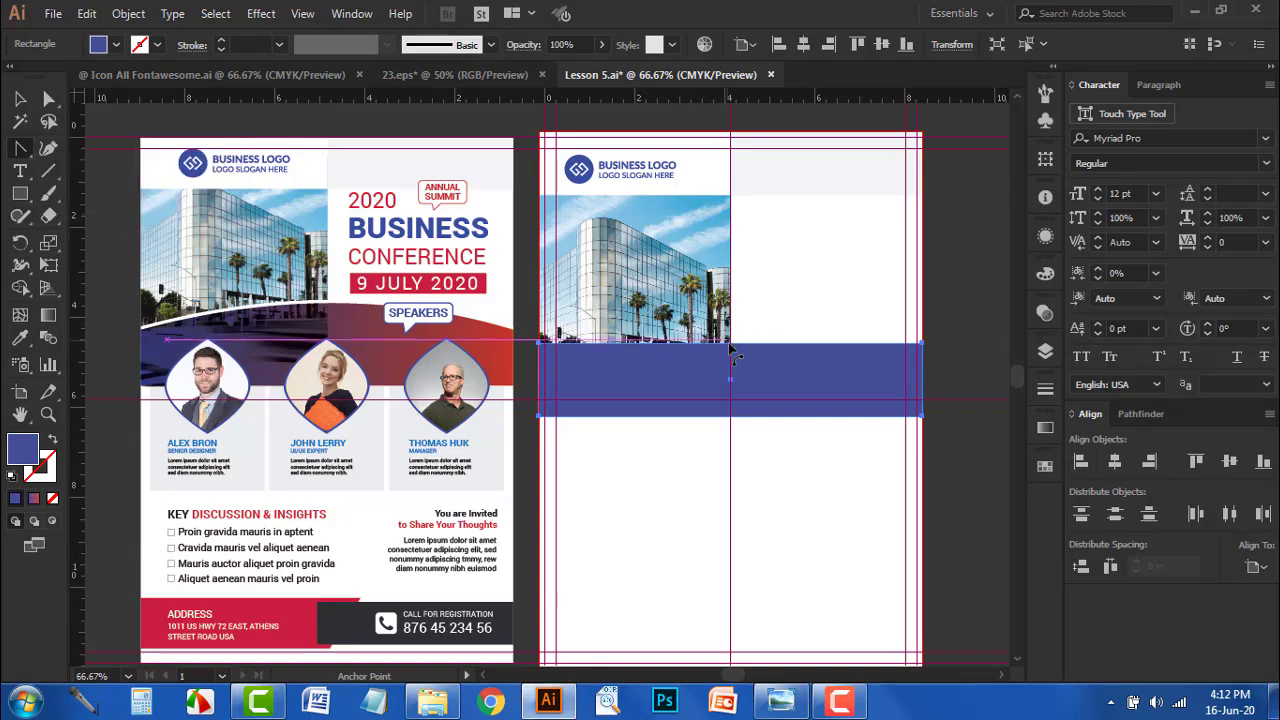
left_click_drag(733, 349, 738, 298)
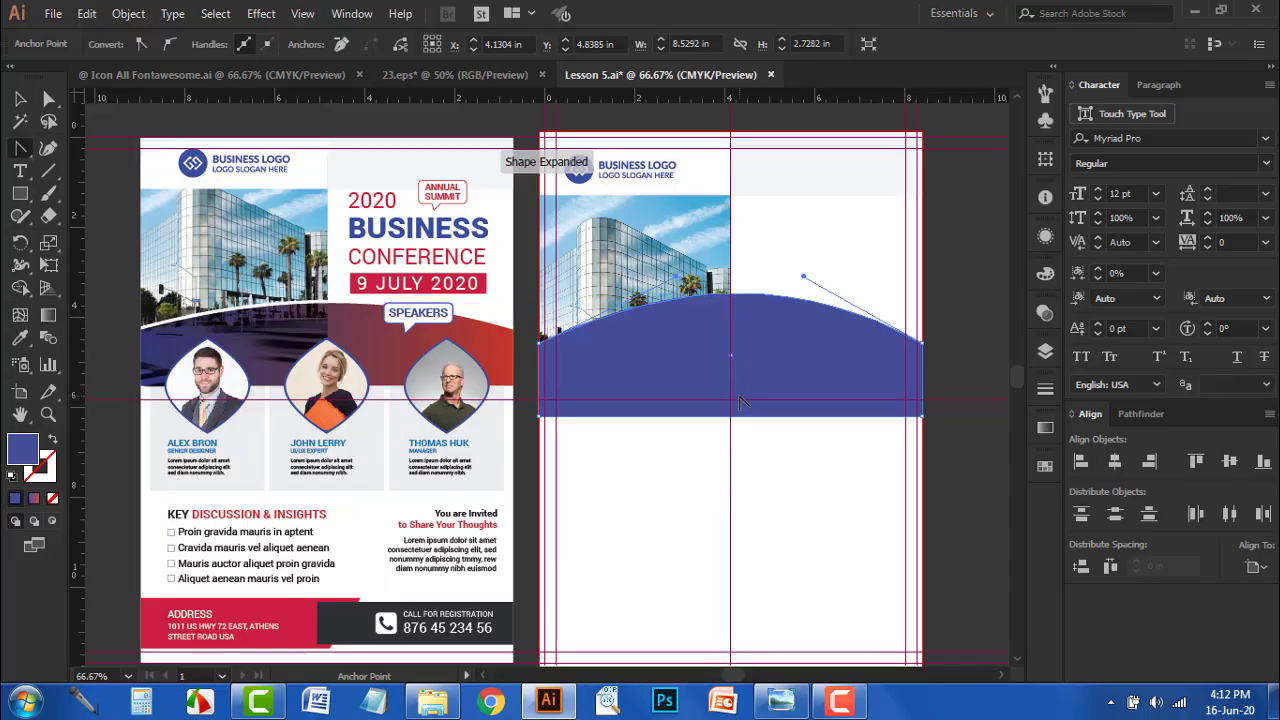
- Lower the top of the blue arch shape to a height of about 2.23 in, keeping its base in place
left_click(18, 99)
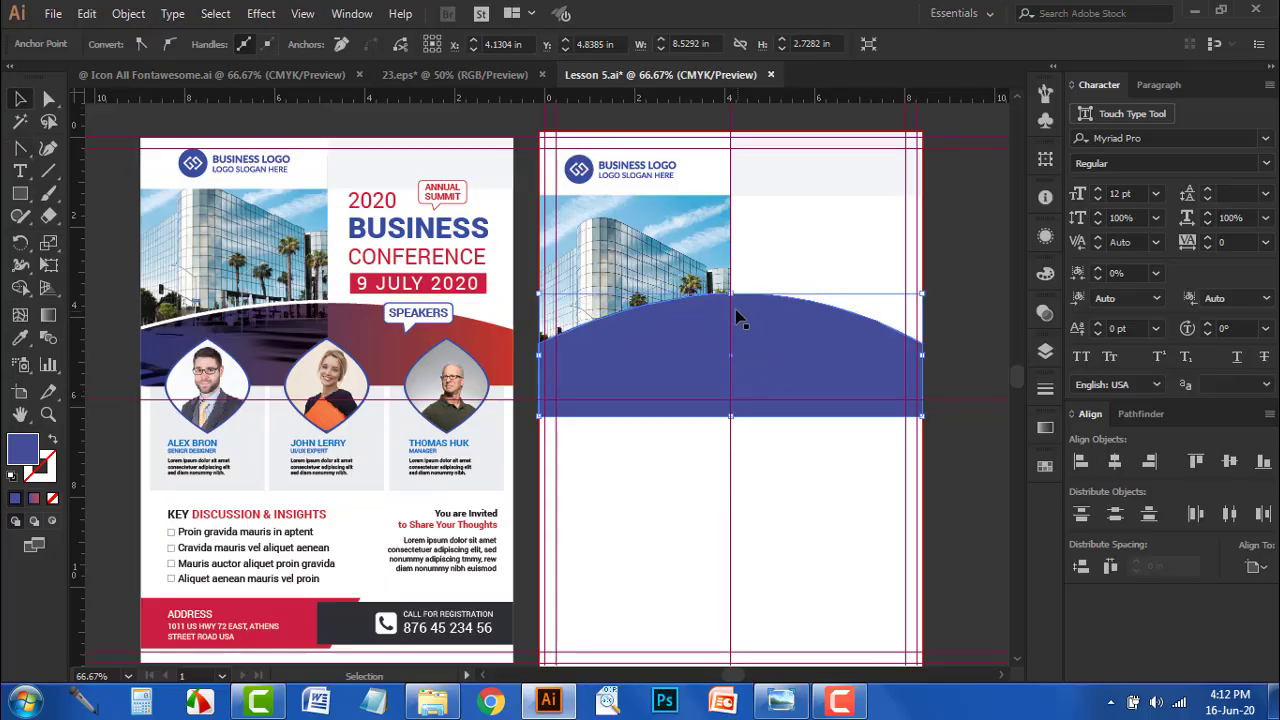
left_click_drag(737, 296, 737, 318)
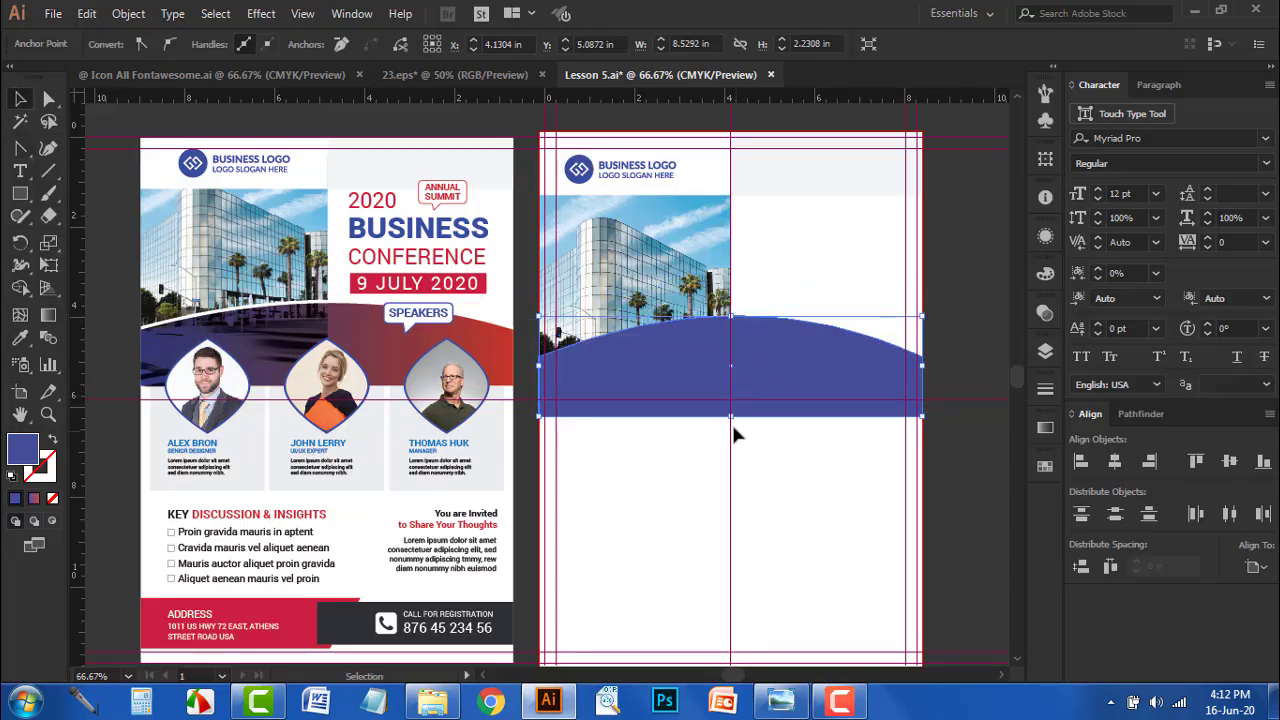
left_click(621, 512)
- Raise the bottom edge of the blue arch shape until it sits just below the horizontal center guide
scroll(621, 512, "down", 2)
left_click_drag(651, 494, 633, 504)
left_click(708, 380)
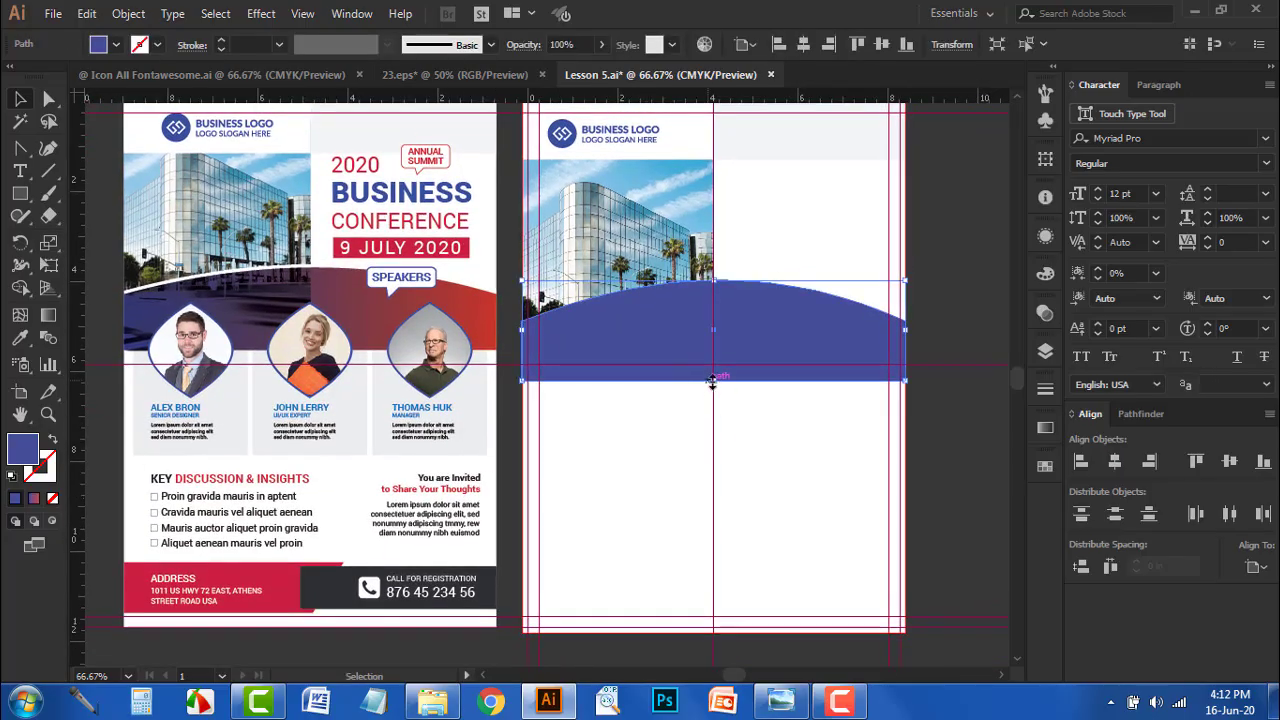
left_click_drag(715, 380, 715, 370)
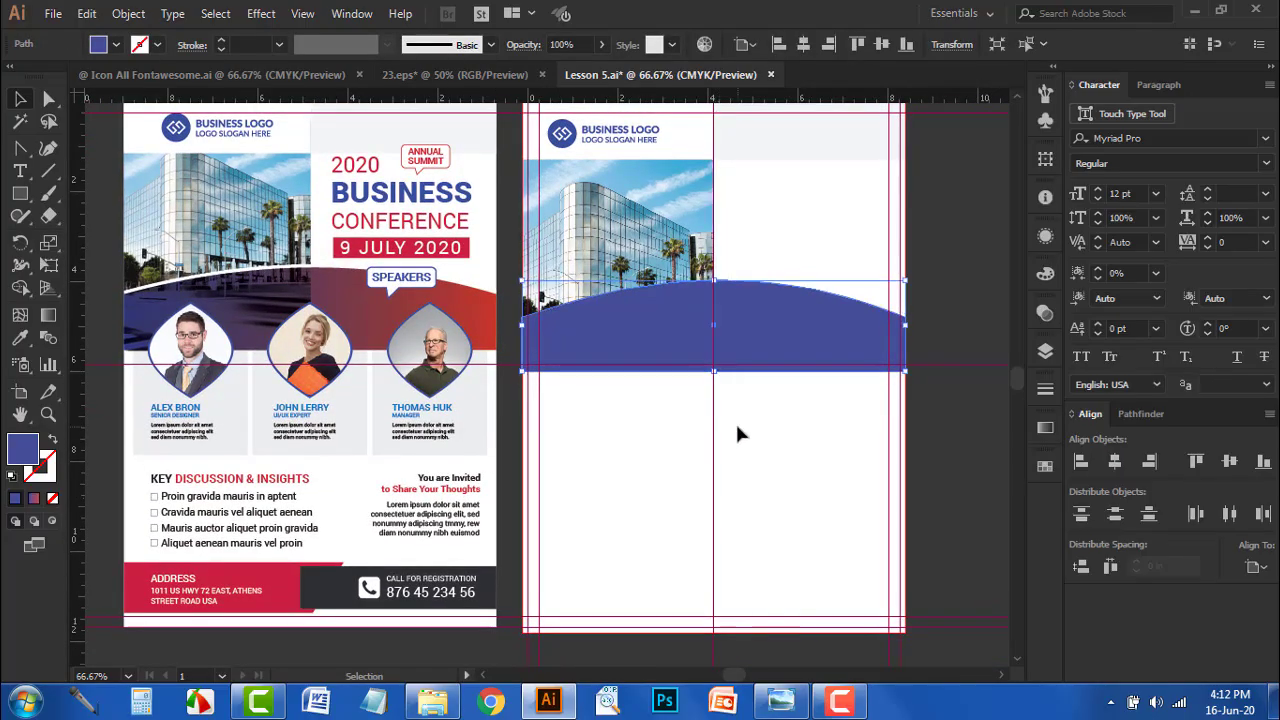
left_click(736, 428)
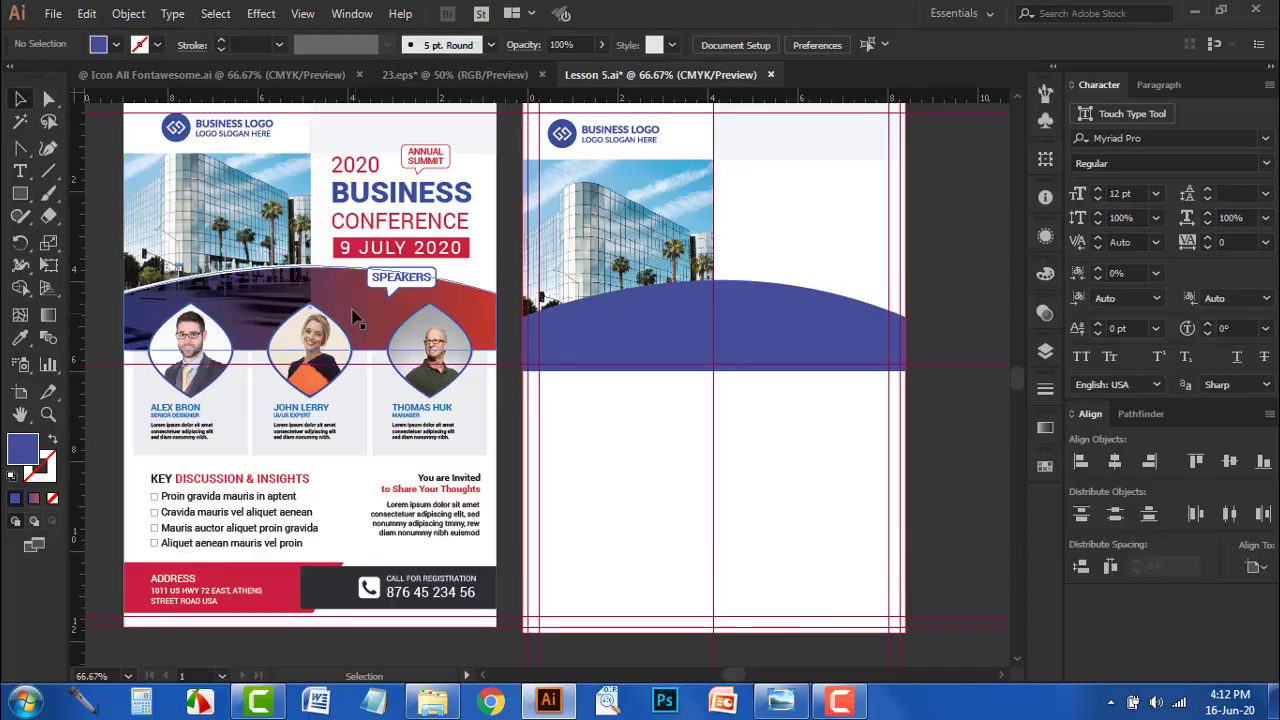
- Examine the gradient fill of the curved shape behind the speakers in the reference flyer
left_click_drag(484, 440, 577, 444)
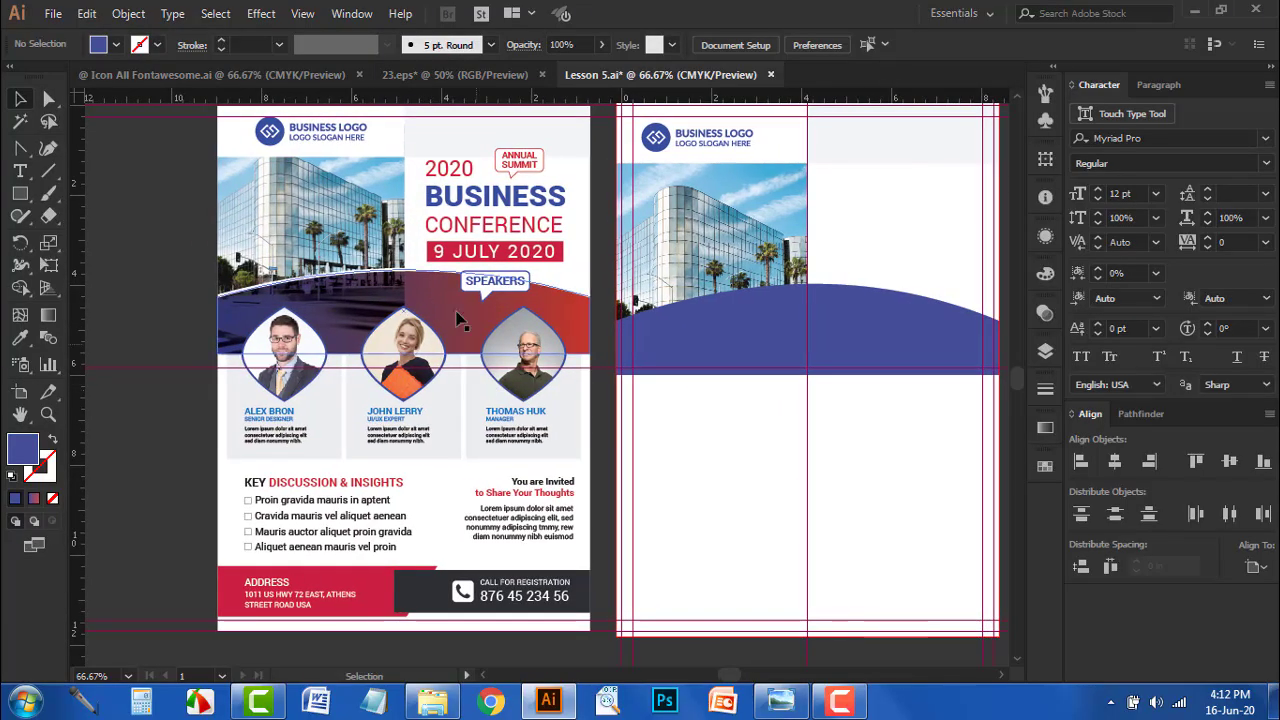
left_click_drag(676, 431, 842, 475)
left_click(457, 333)
scroll(460, 335, "left", 4)
scroll(460, 335, "down", 1)
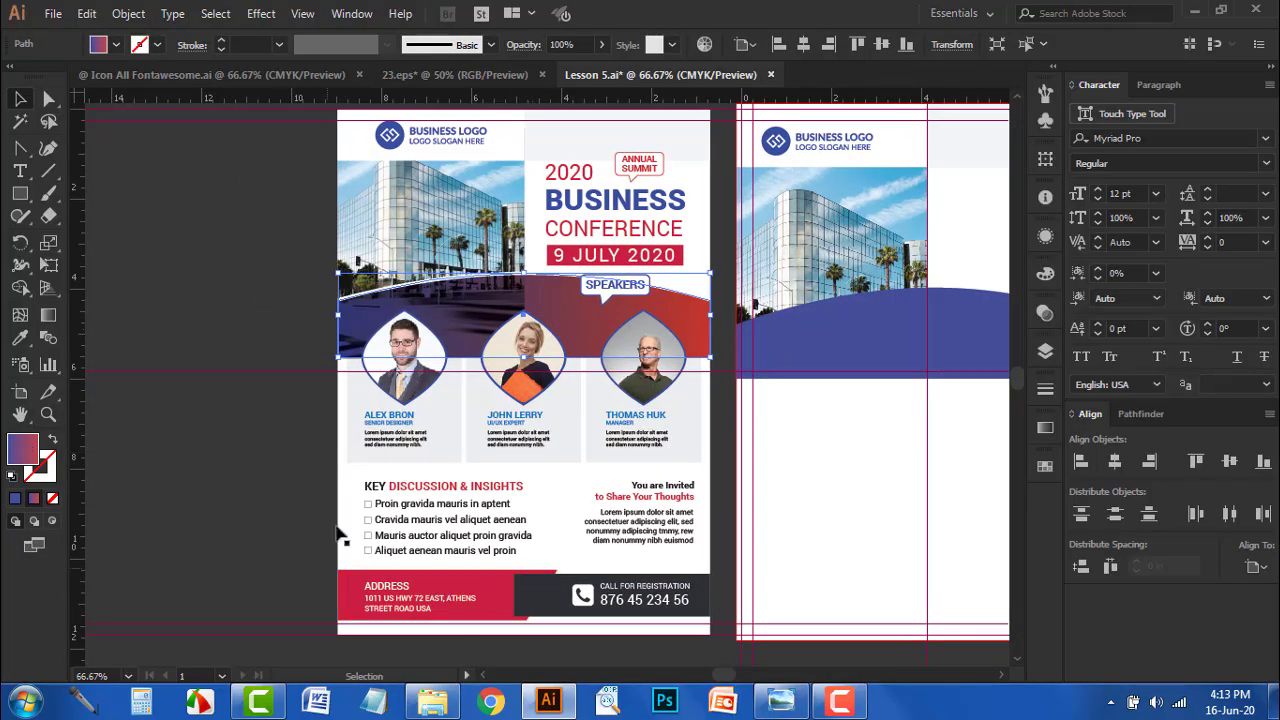
scroll(223, 406, "down", 2)
- Draw a small rectangle with a blue-to-red gradient fill outside the artboard, beside the arch, as a color sample
left_click(831, 429)
left_click_drag(783, 410, 661, 380)
scroll(672, 396, "up", 2)
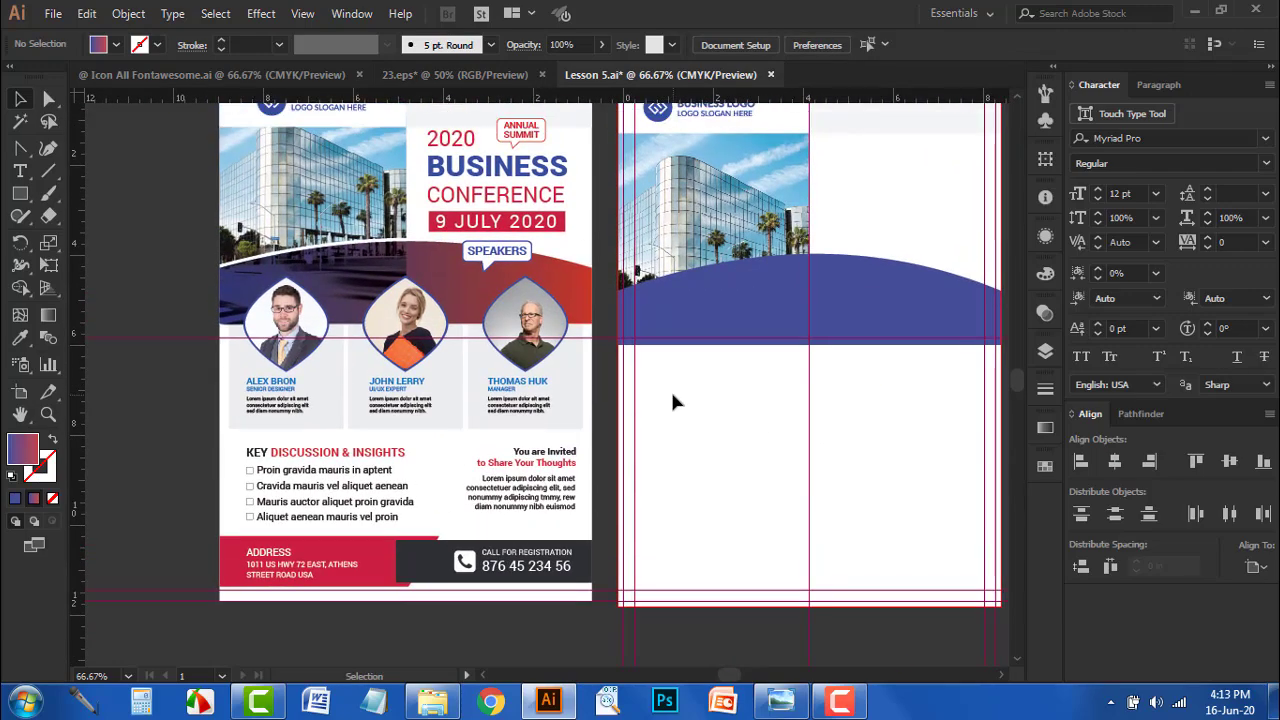
scroll(672, 393, "up", 2)
left_click_drag(697, 464, 636, 425)
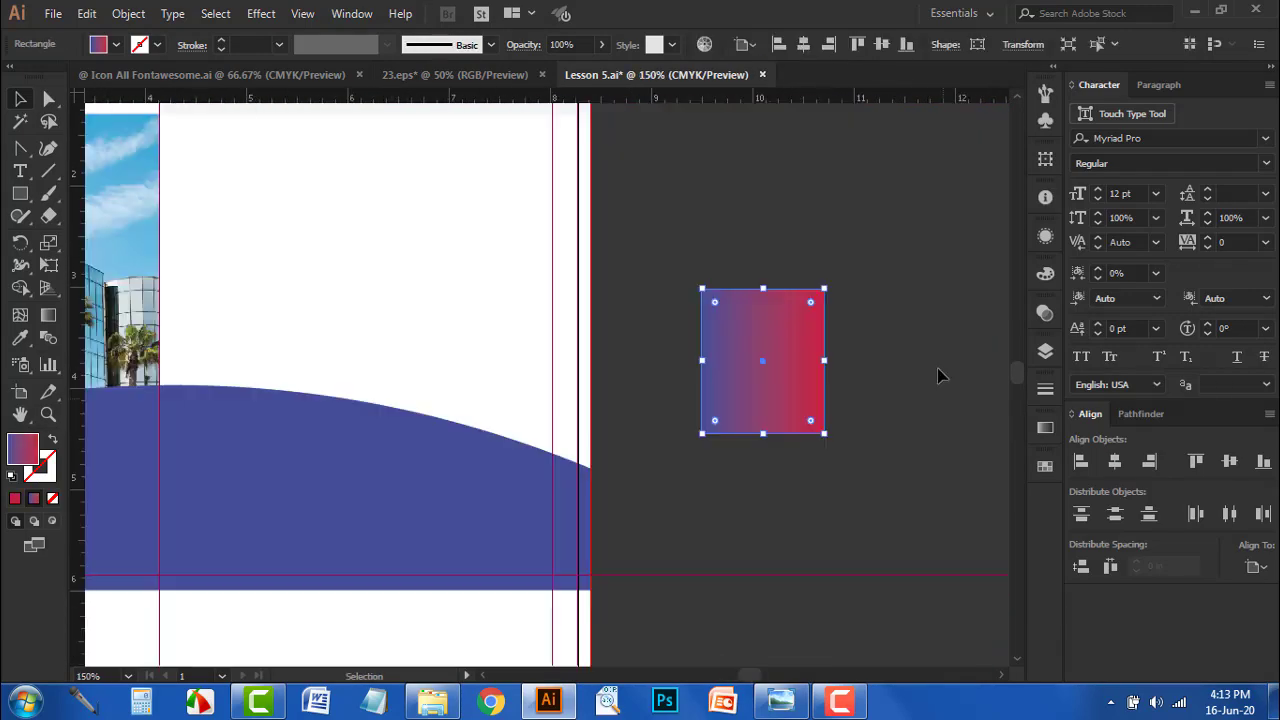
- Apply the sample rectangle's blue-to-red gradient to the arch shape with the Eyedropper tool
left_click(966, 375)
scroll(969, 375, "down", 2)
scroll(769, 411, "up", 1)
left_click(916, 359)
left_click(900, 443)
left_click(18, 340)
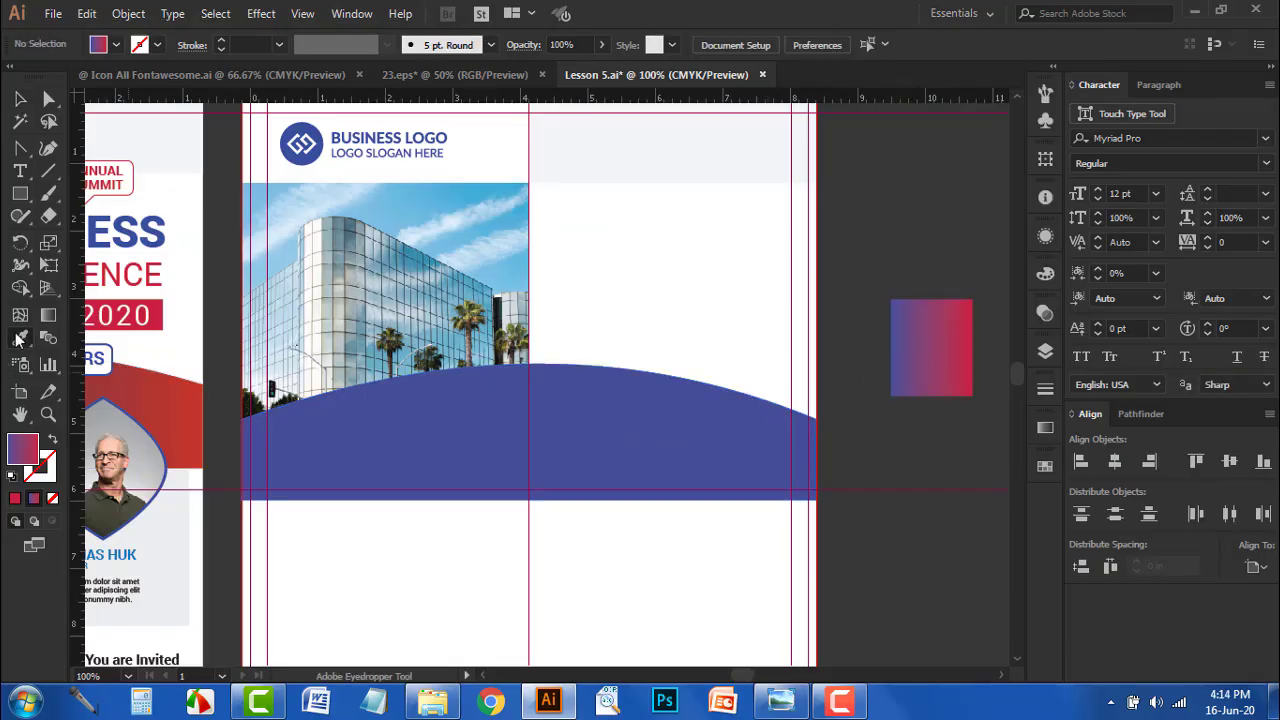
left_click(669, 437, "alt")
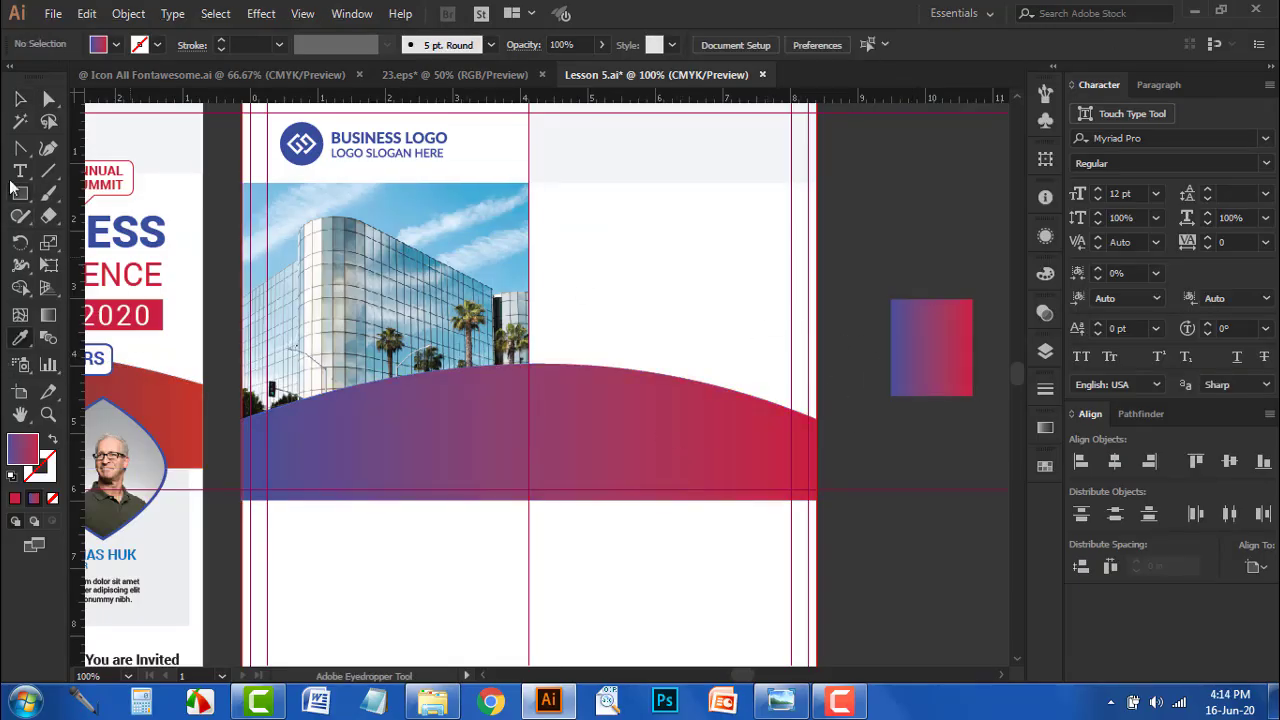
- Delete the gradient sample rectangle beside the artboard
left_click(22, 98)
left_click_drag(945, 398, 943, 402)
key("Delete")
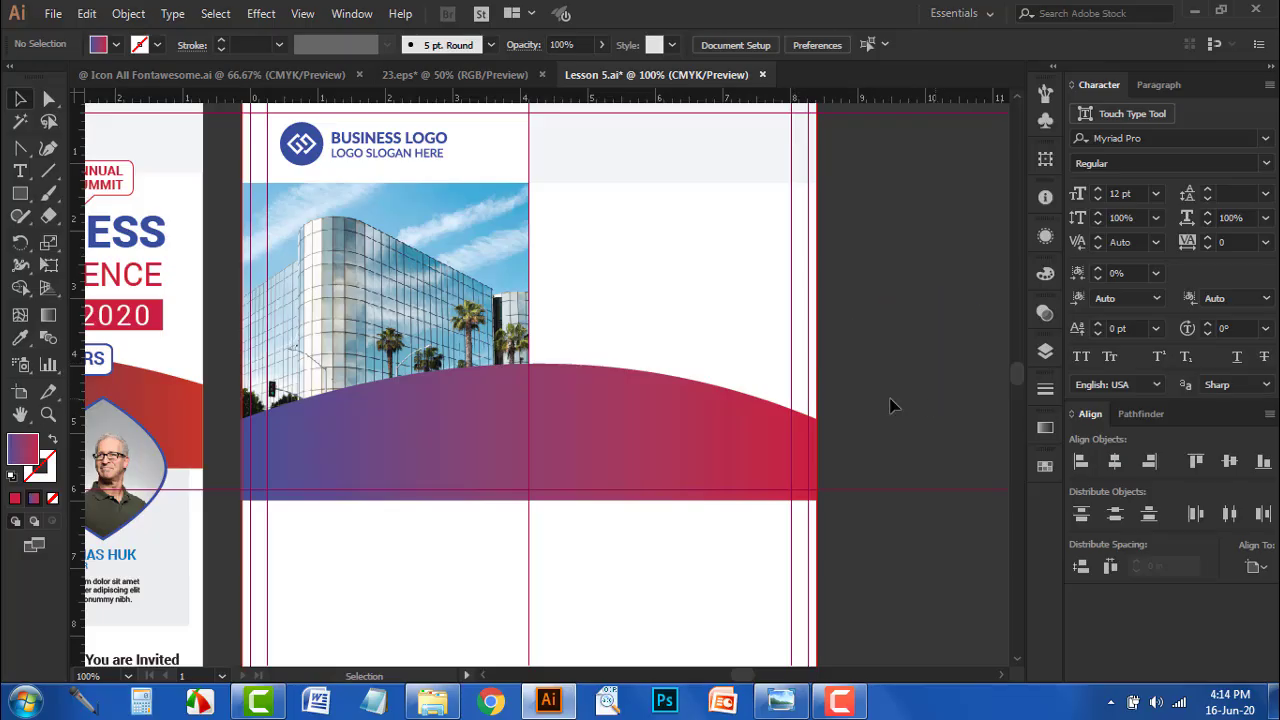
key("ctrl+minus")
scroll(196, 326, "up", 2)
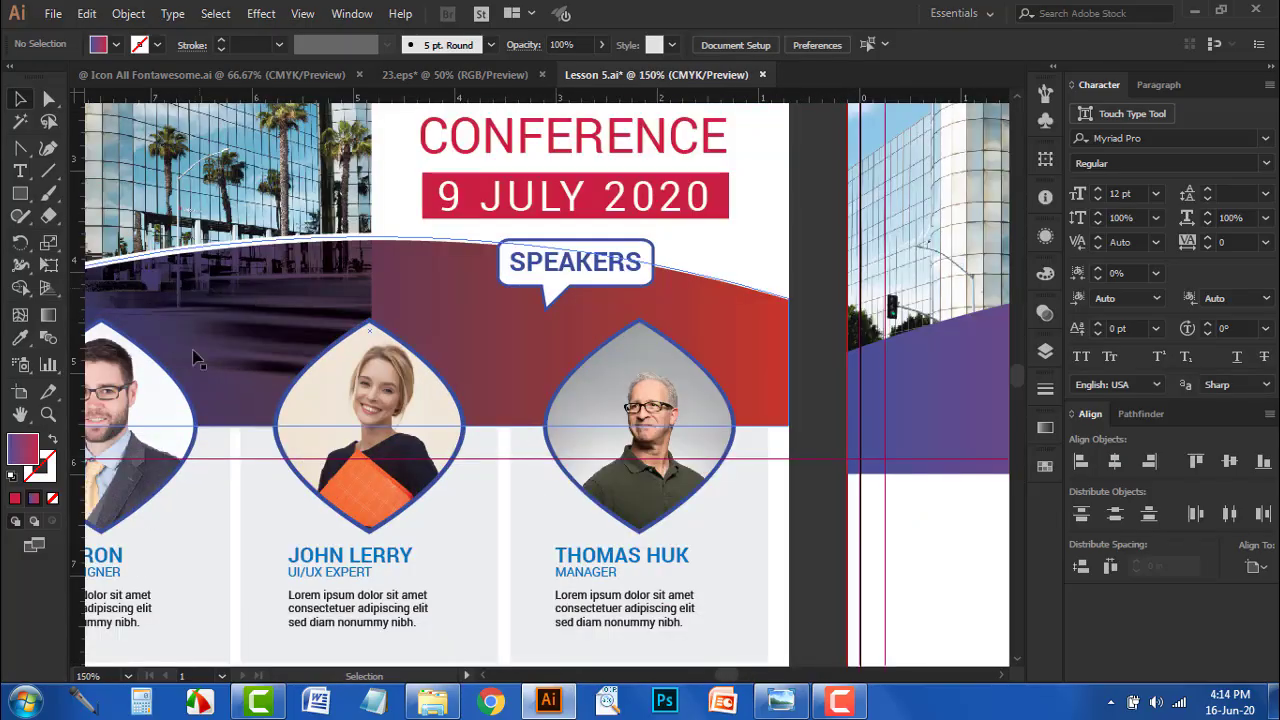
- Set the gradient arch's blending mode to Multiply so it overlays the building photo
scroll(265, 290, "down", 2)
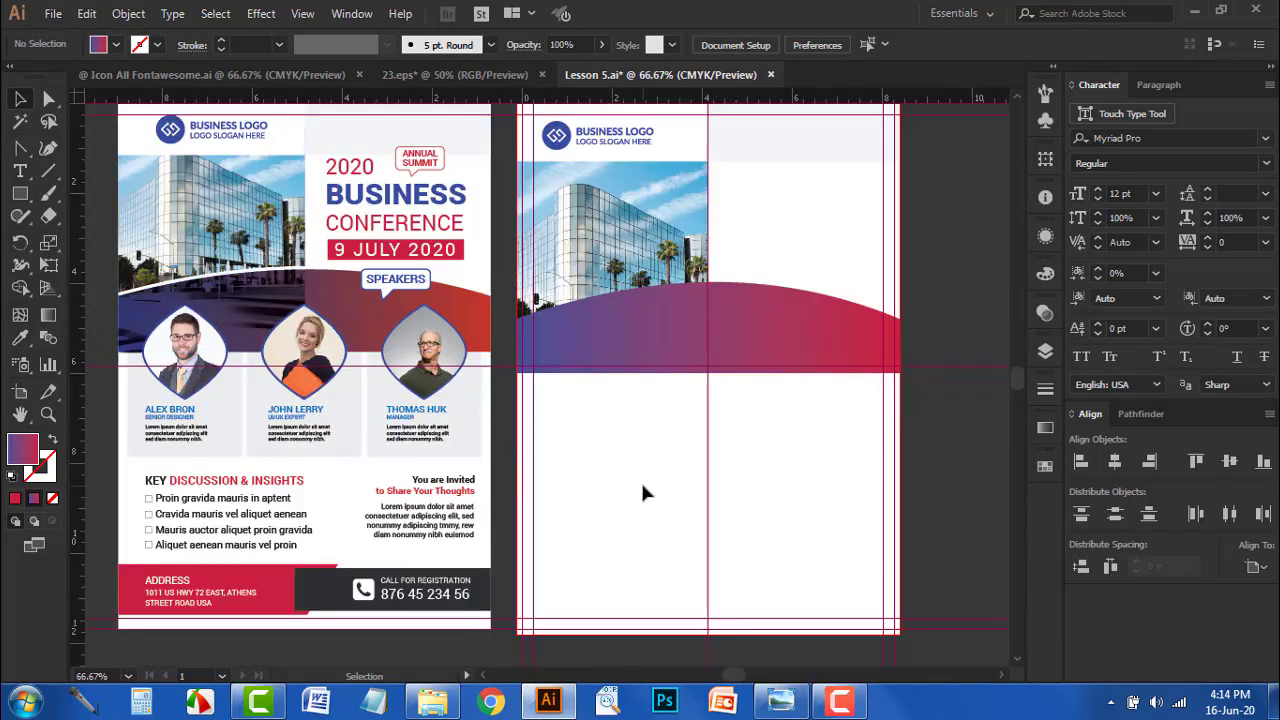
scroll(643, 491, "up", 1)
left_click(630, 397)
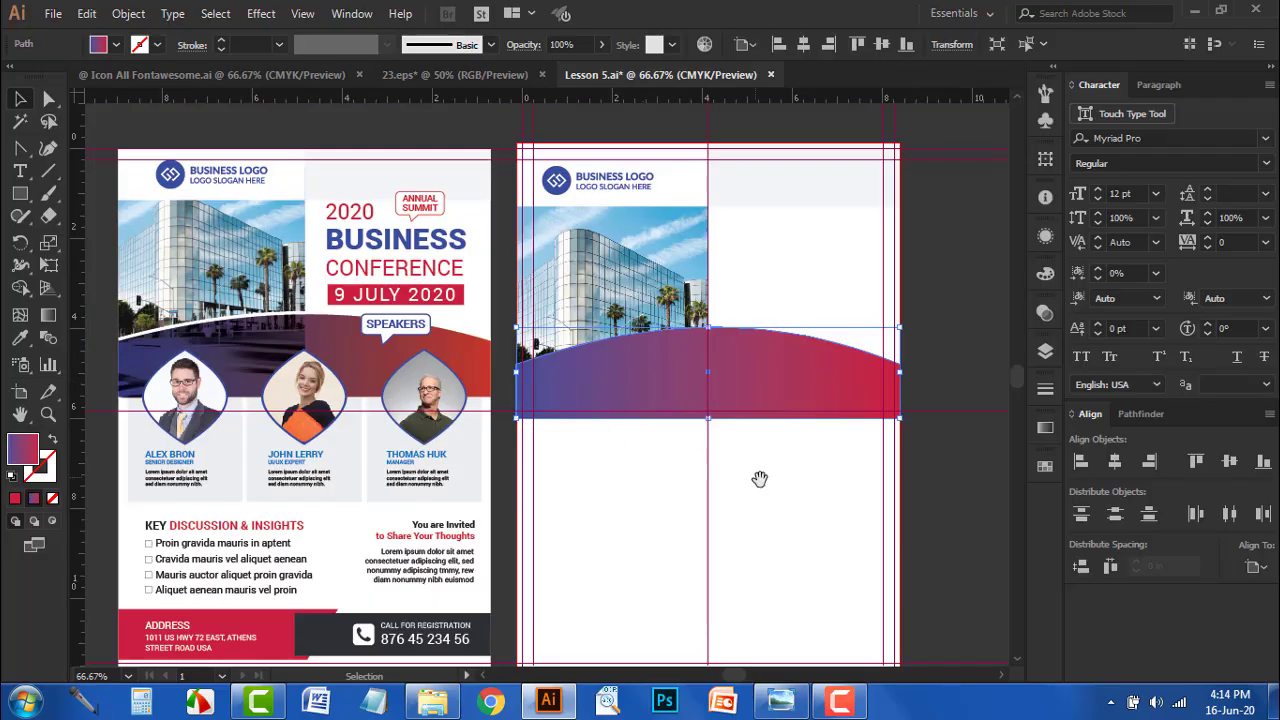
left_click_drag(758, 478, 711, 444)
left_click(1044, 314)
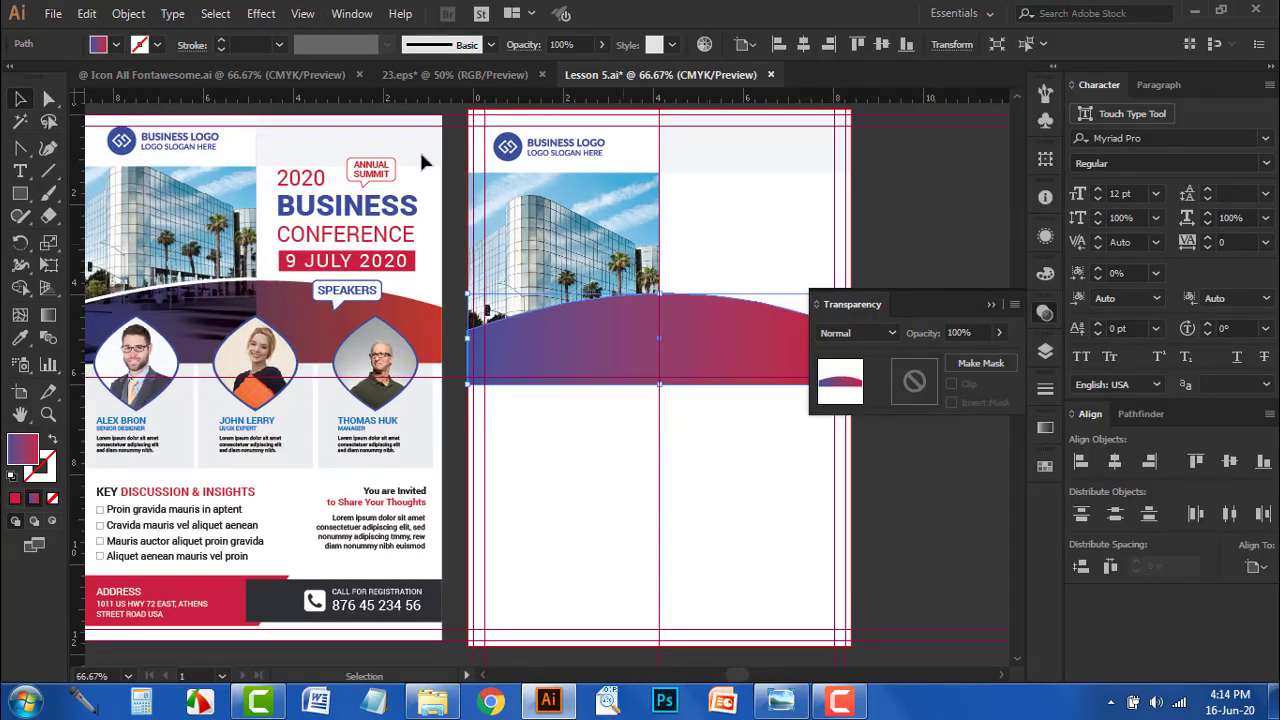
left_click(351, 14)
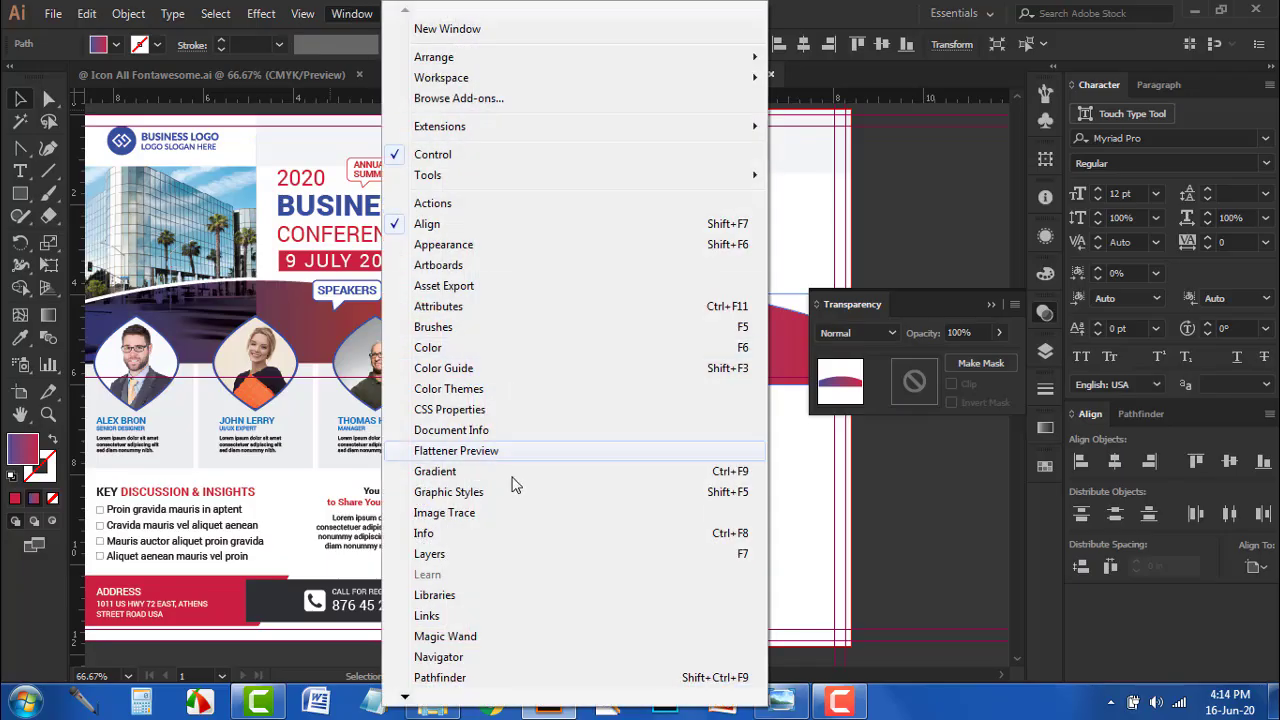
left_click(988, 302)
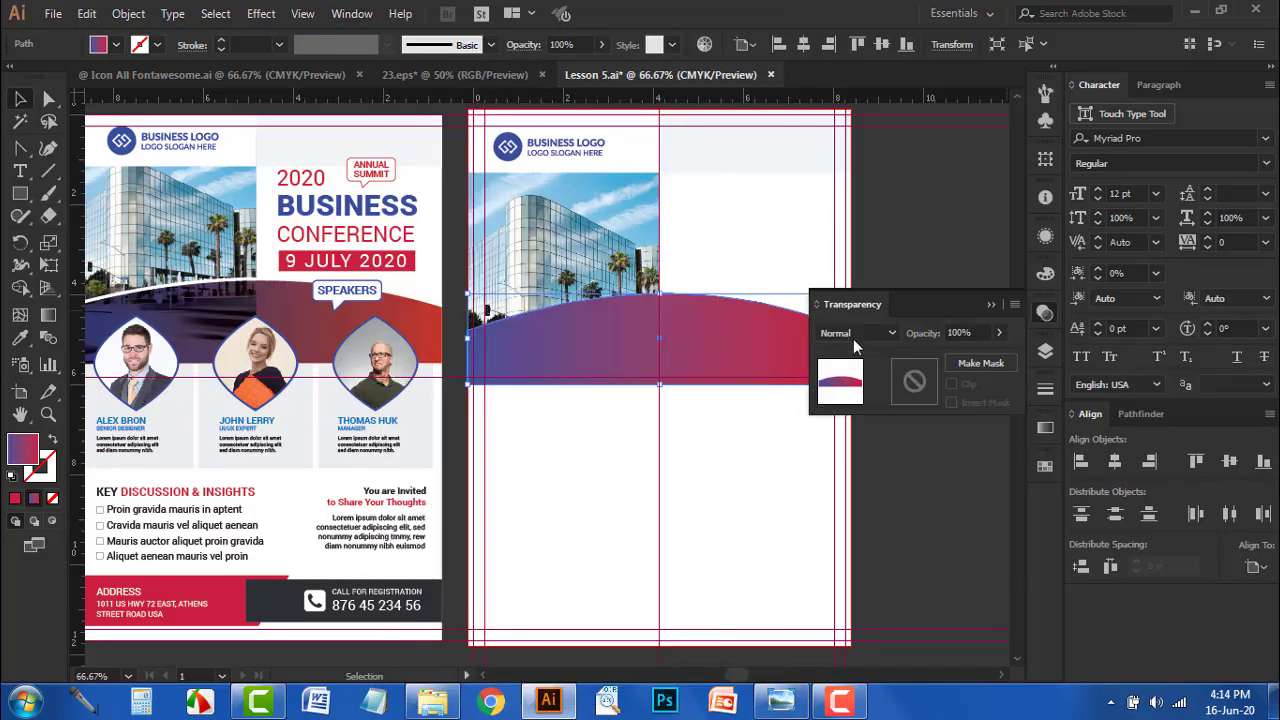
left_click(855, 336)
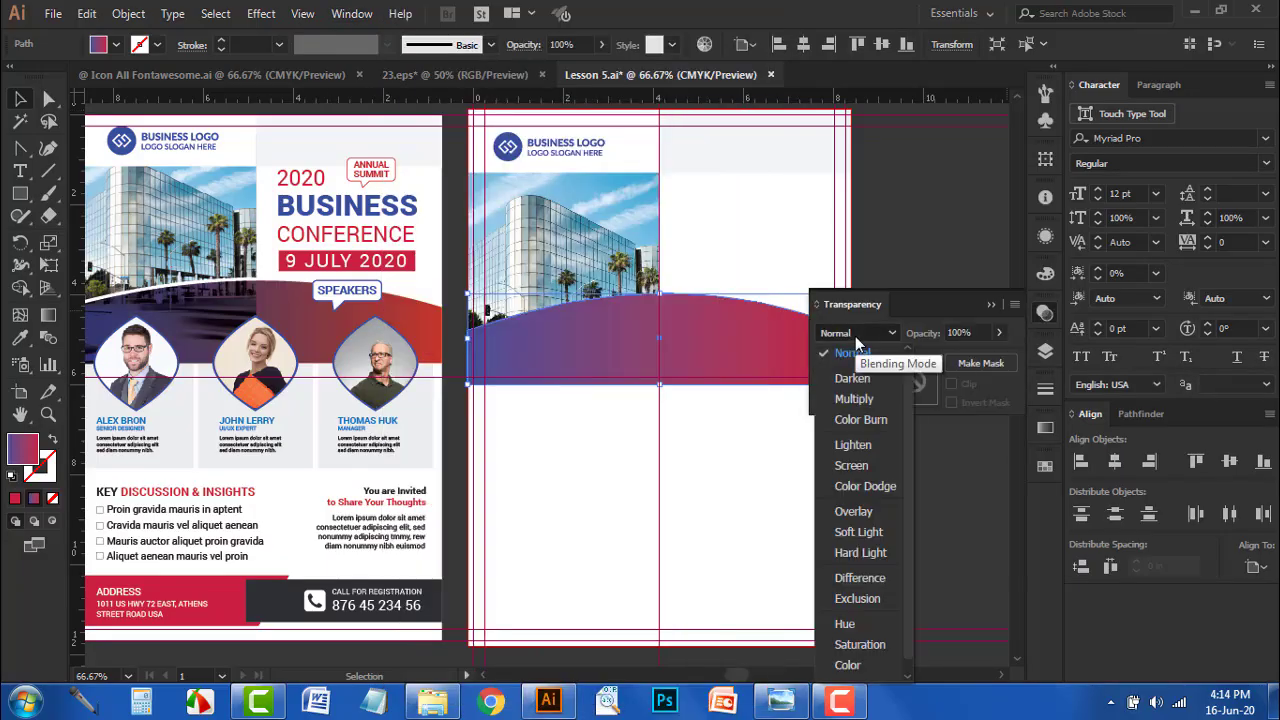
left_click(855, 399)
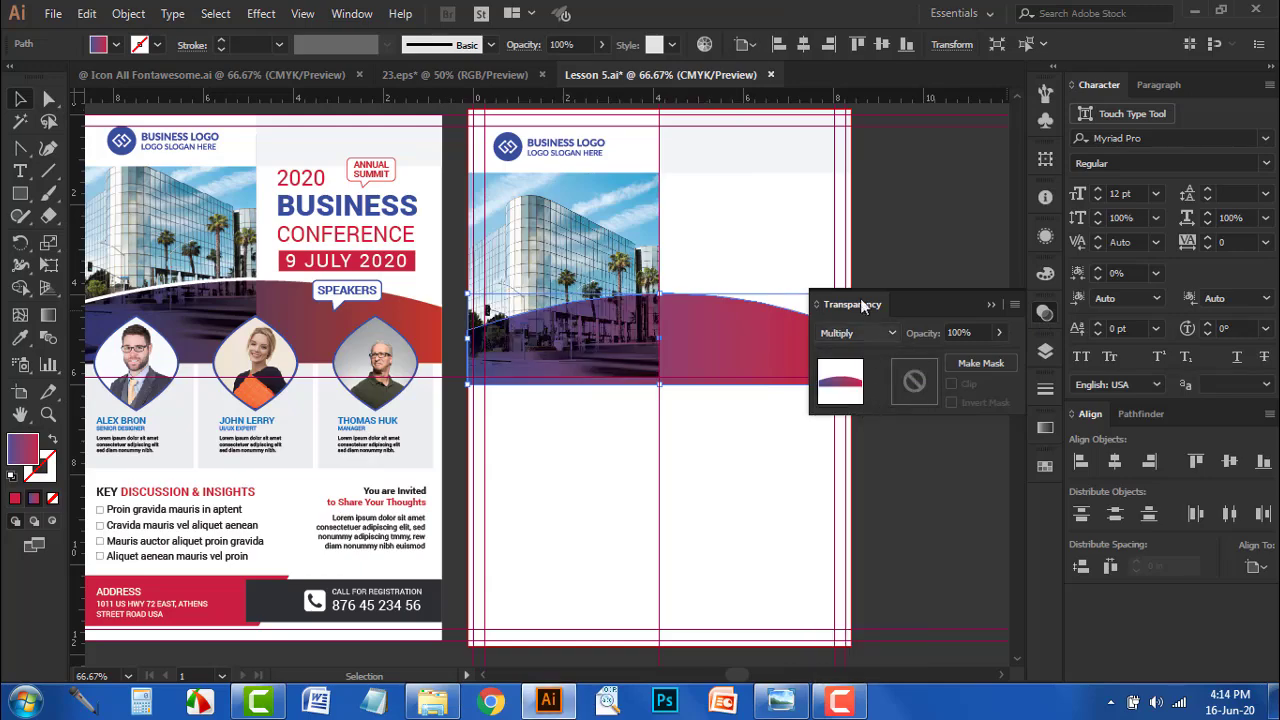
left_click(988, 304)
left_click(753, 424)
left_click_drag(367, 351, 412, 340)
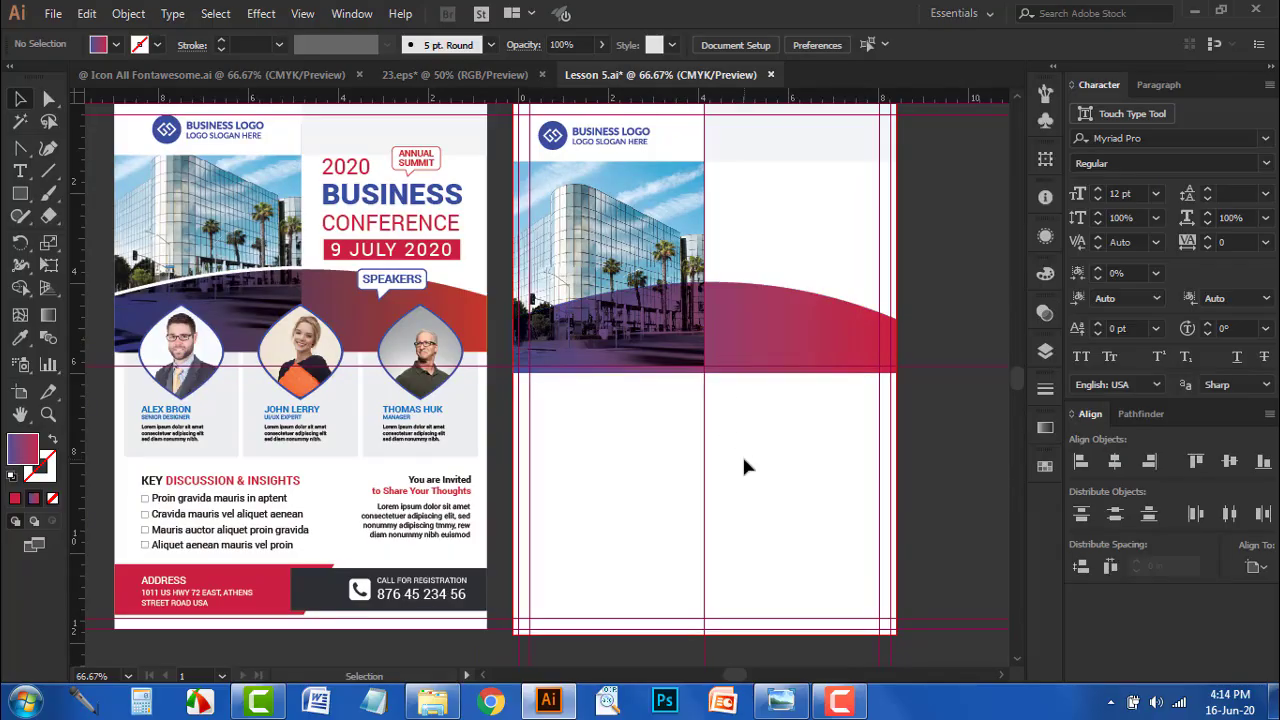
- Paste a copy of the gradient arch in place, directly behind the original
left_click(748, 362)
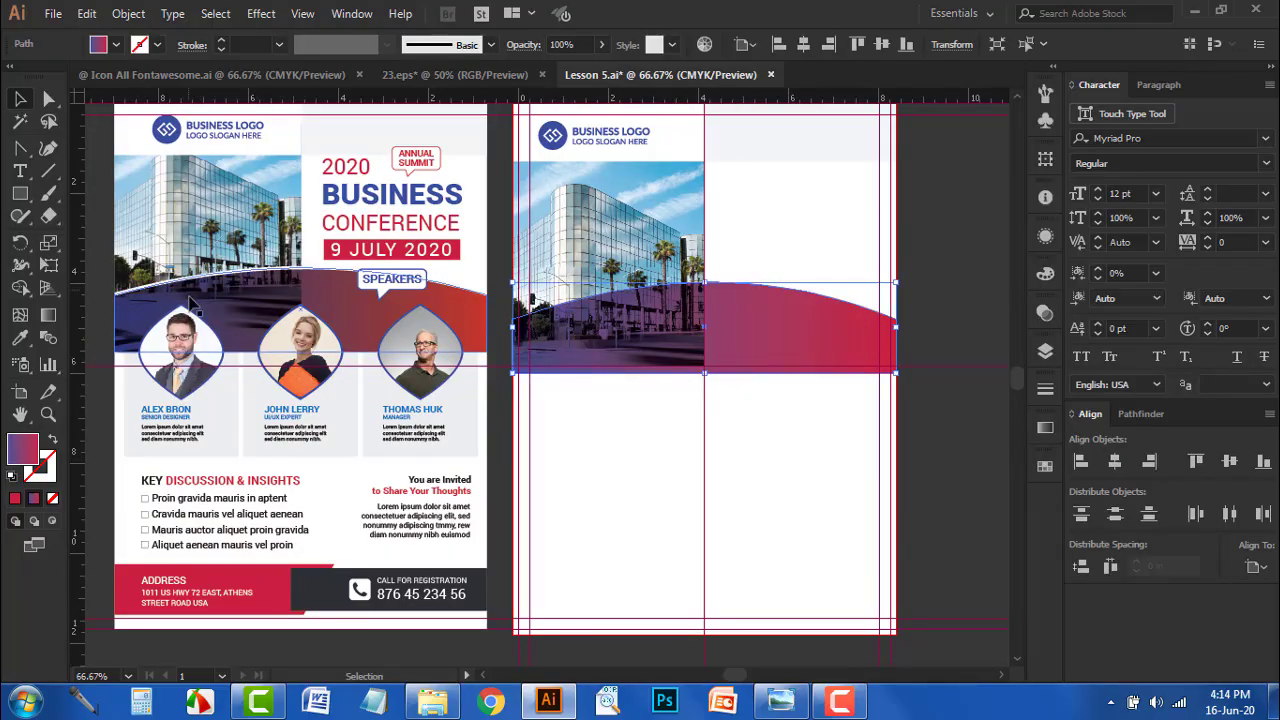
scroll(240, 260, "up", 1)
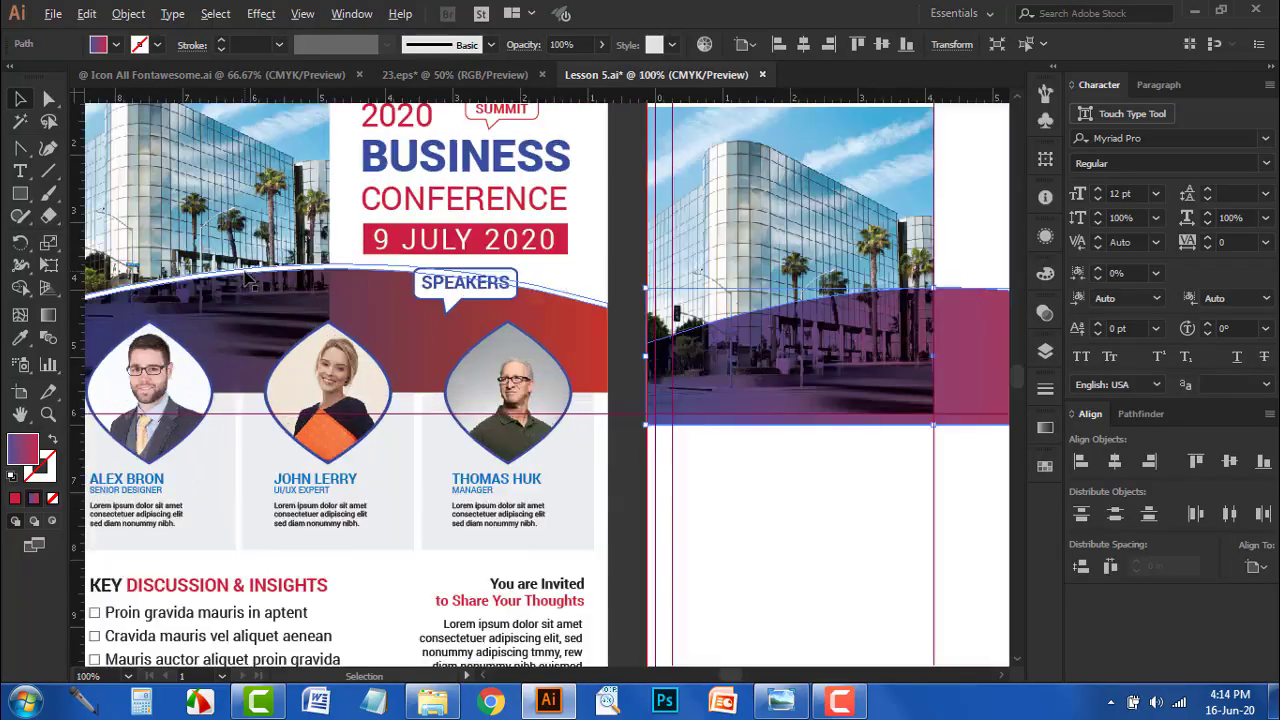
scroll(236, 308, "down", 1)
key("ctrl+equal")
key("a")
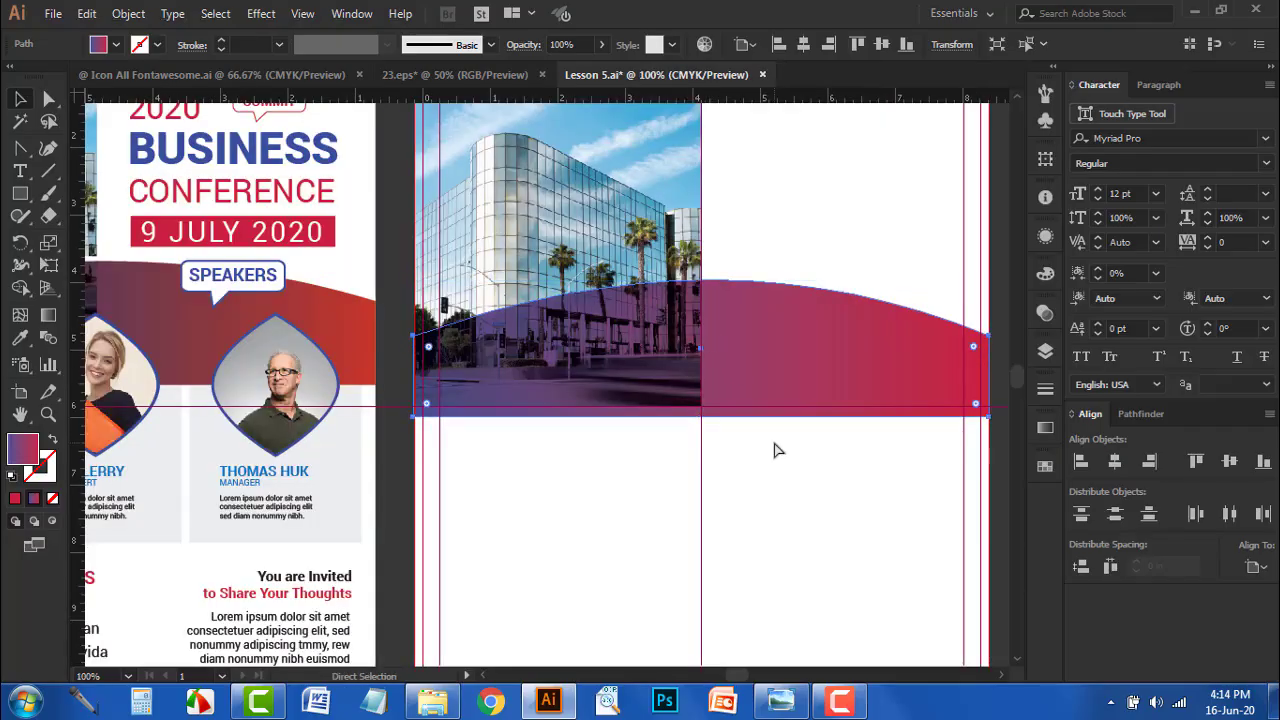
key("v")
key("a")
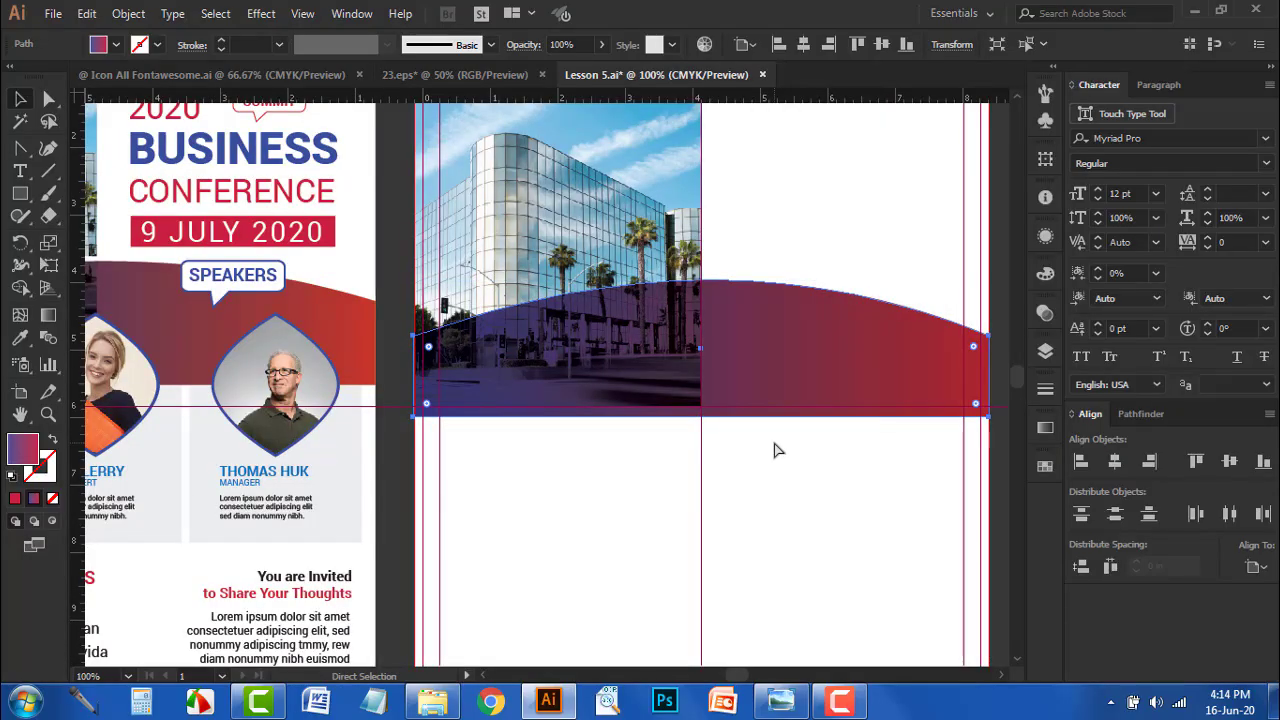
key("v")
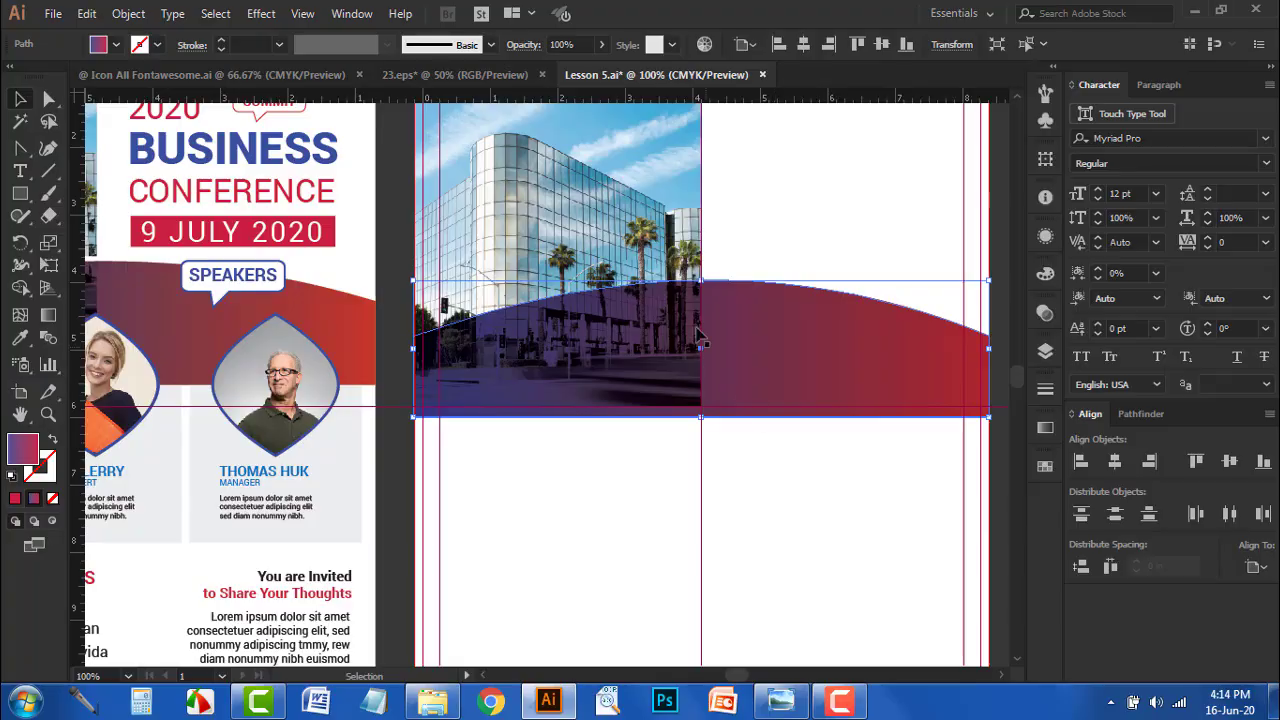
- Stretch the arch copy's top edge slightly above the original arch and fill the copy with white
left_click_drag(701, 284, 701, 274)
left_click(116, 44)
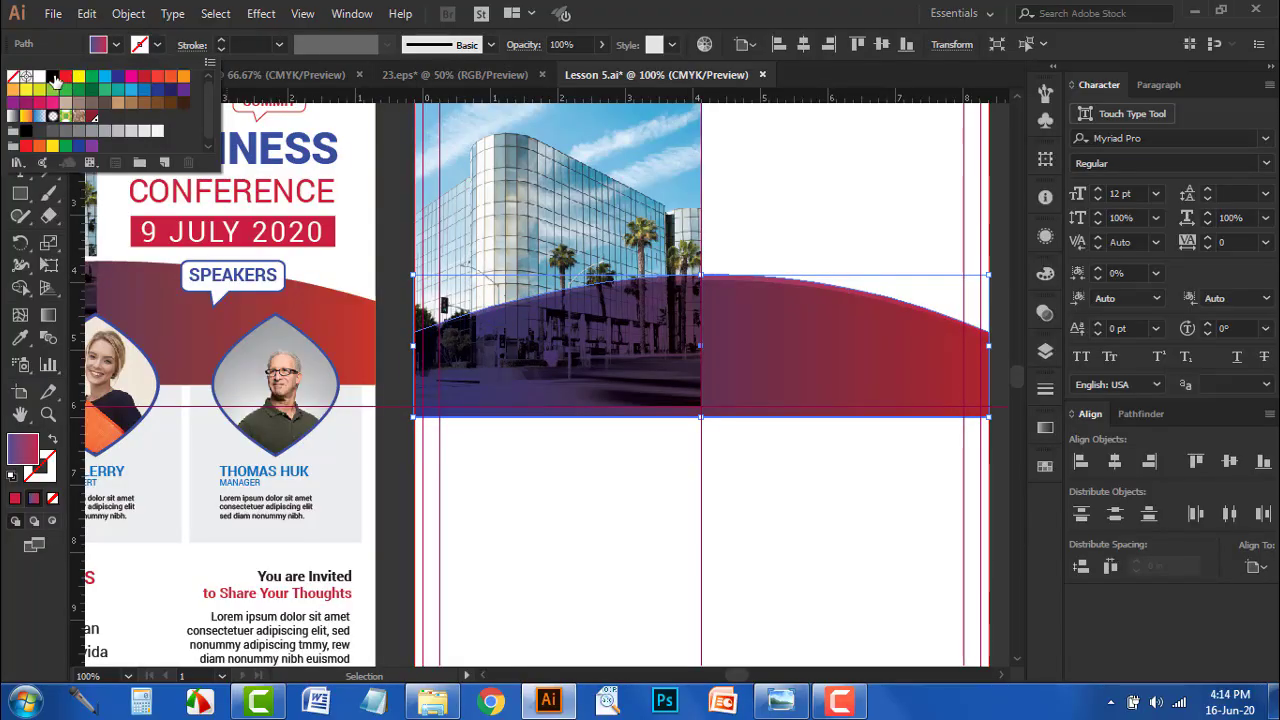
left_click(36, 77)
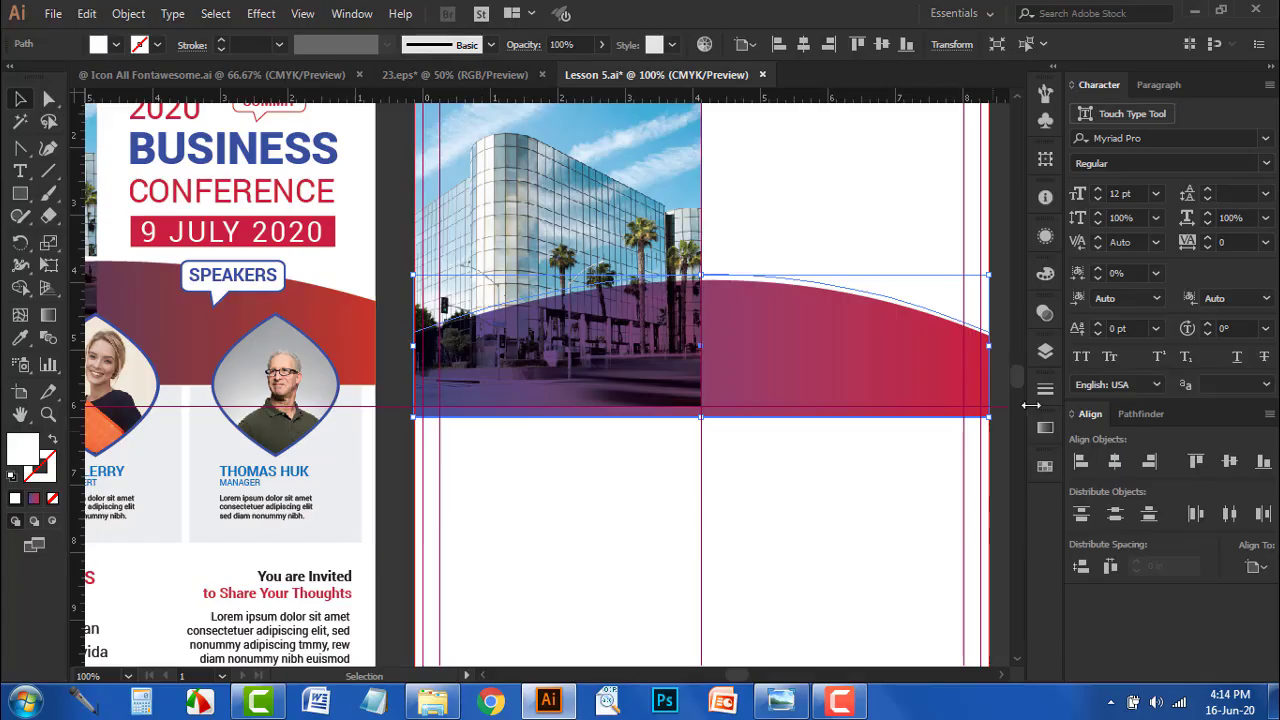
- Set the white arch copy's blending mode to Normal
left_click(1044, 313)
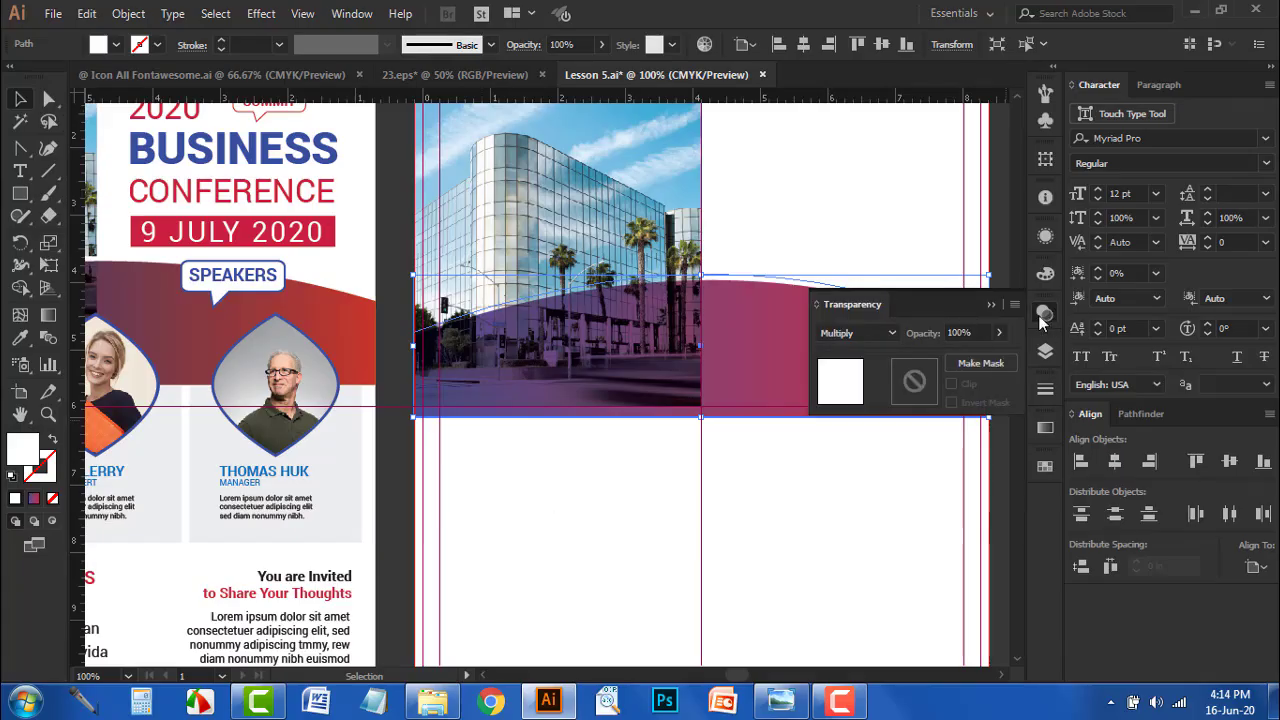
left_click(855, 330)
scroll(861, 377, "up", 1)
left_click(852, 352)
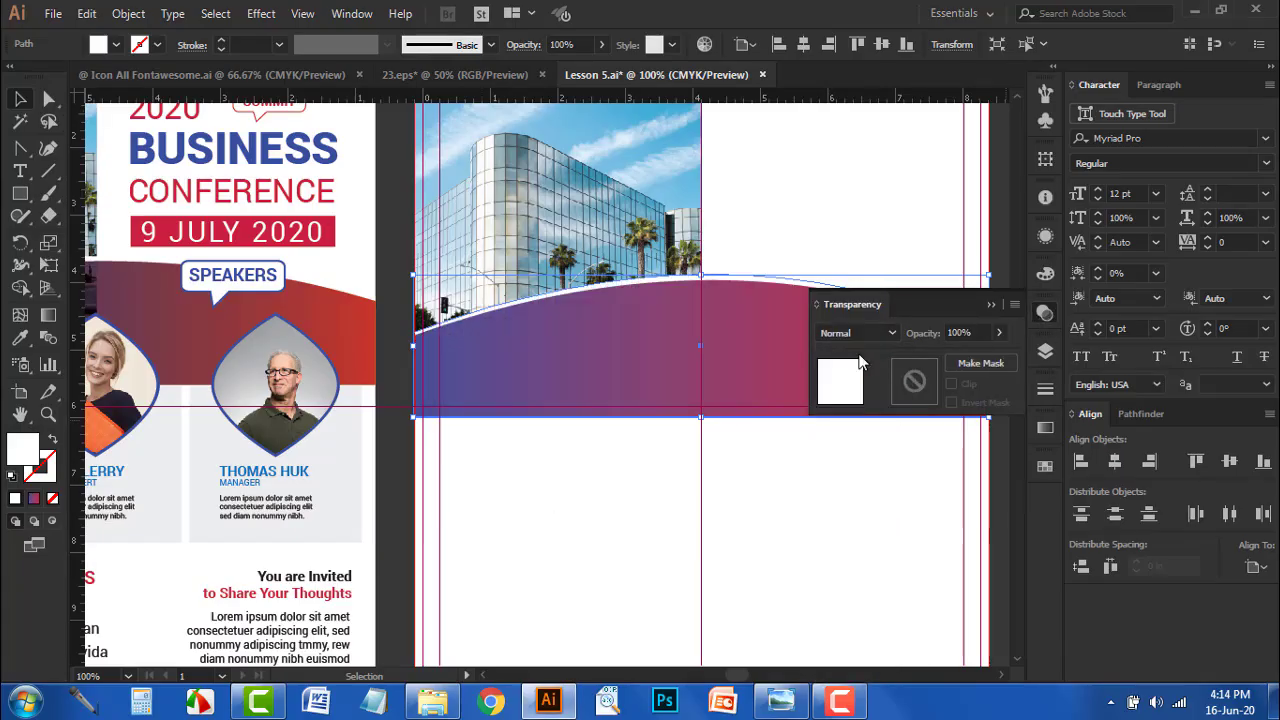
left_click(991, 304)
left_click(761, 561)
left_click_drag(764, 532, 738, 522)
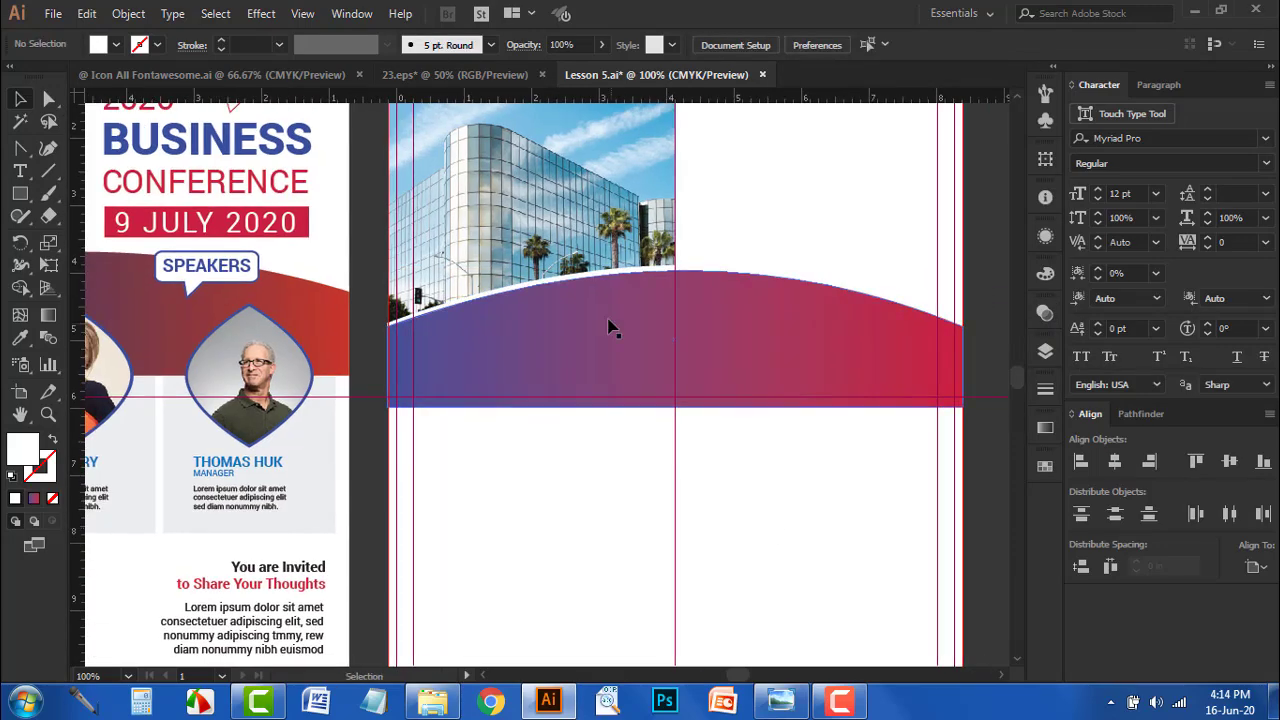
- Remove the two bottom corner anchor points from the white arch with the Delete Anchor Point tool
left_click(580, 281)
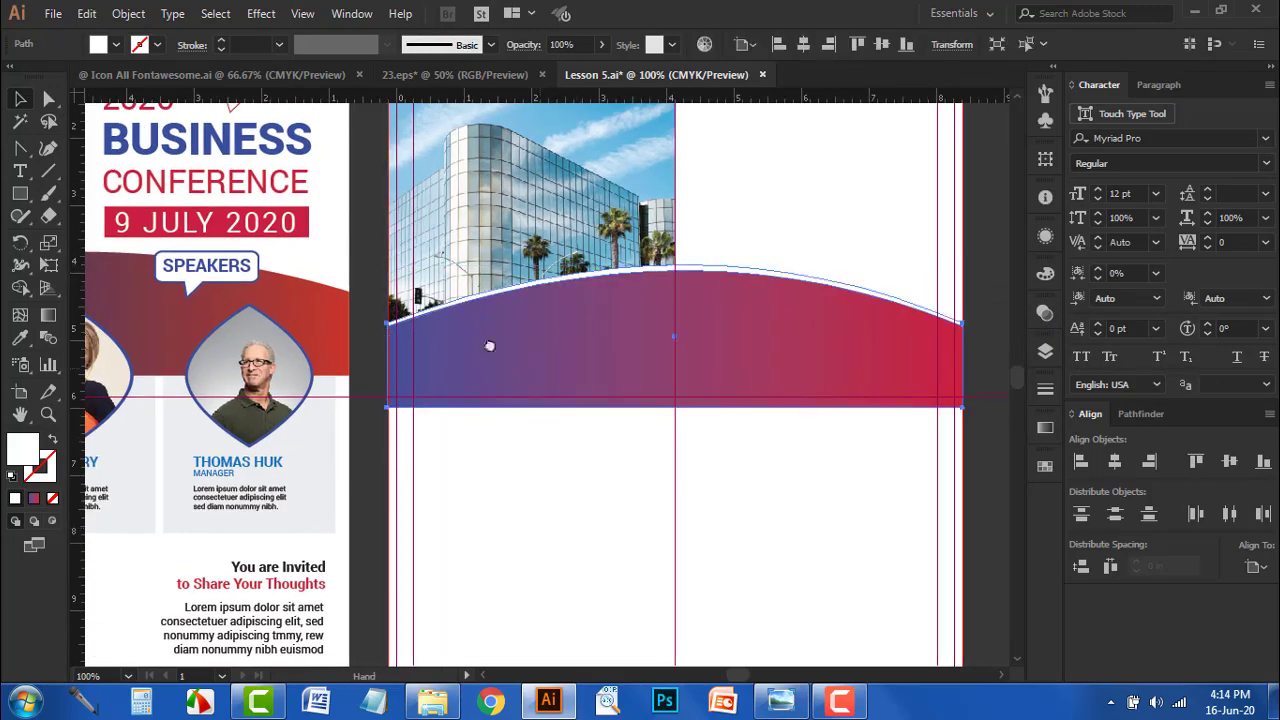
left_click_drag(511, 354, 381, 294)
left_click(21, 150)
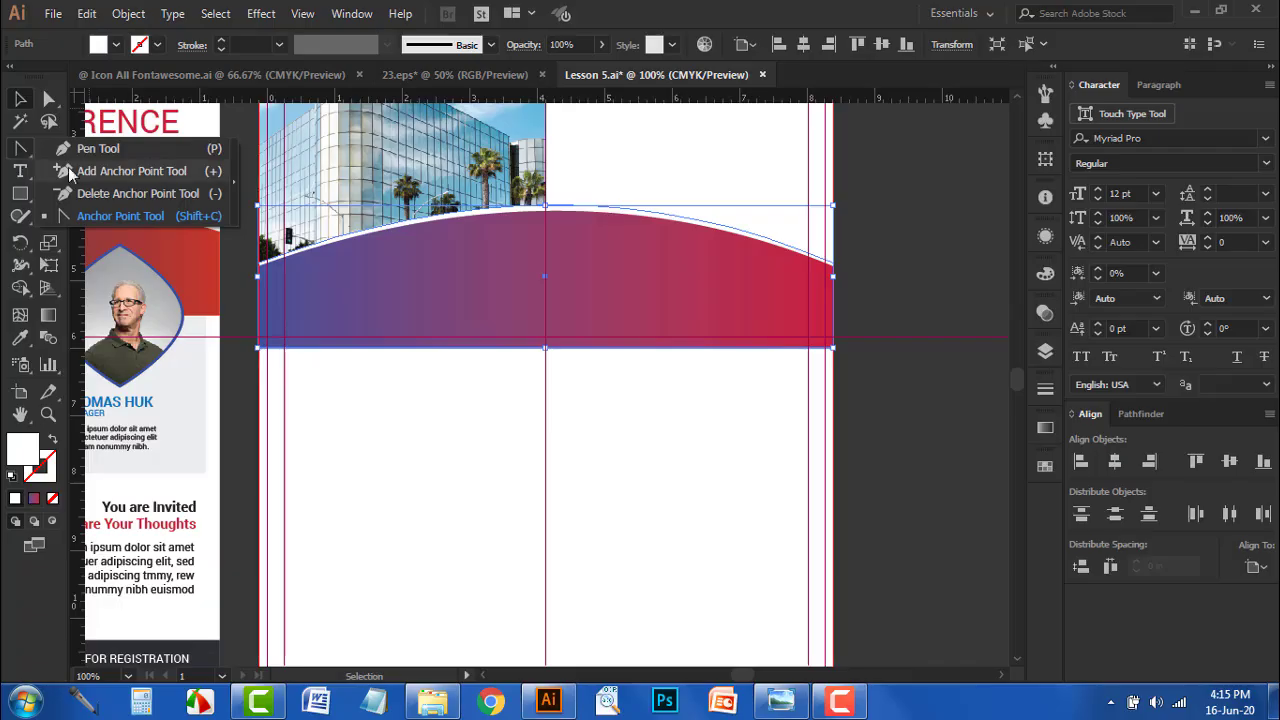
left_click(89, 190)
left_click(258, 349)
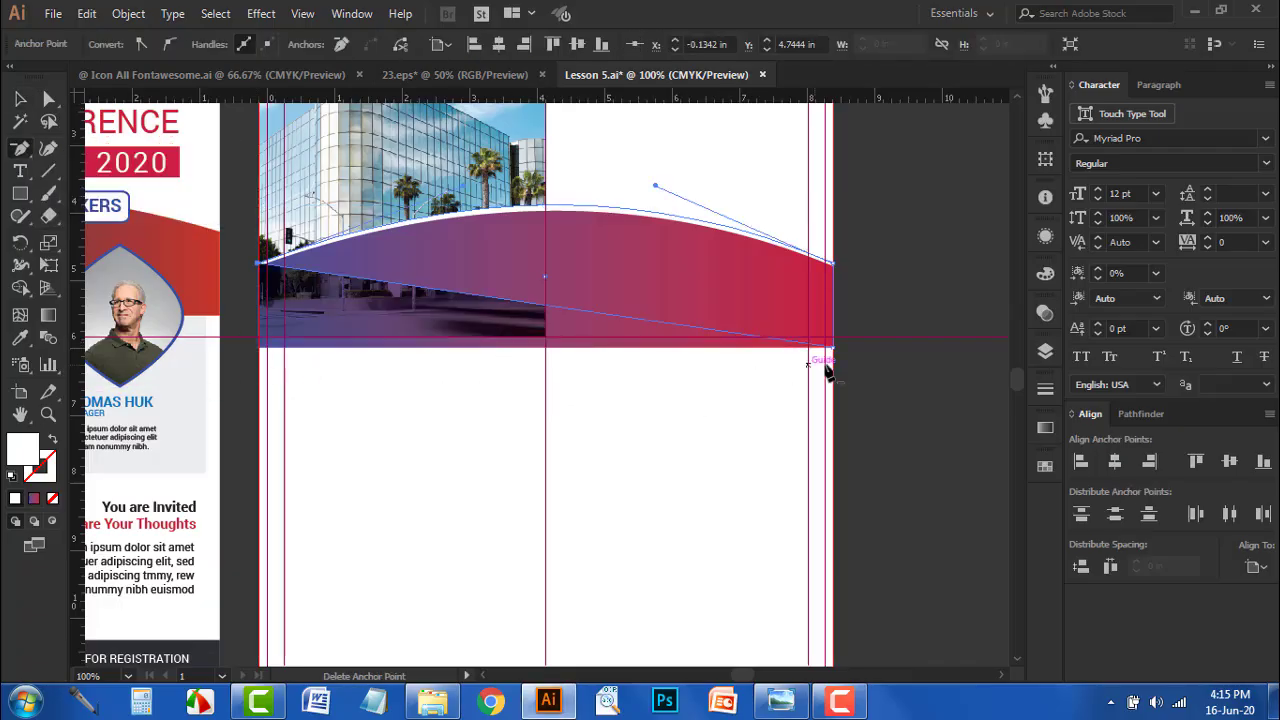
left_click(836, 354)
left_click(819, 375)
left_click(834, 349)
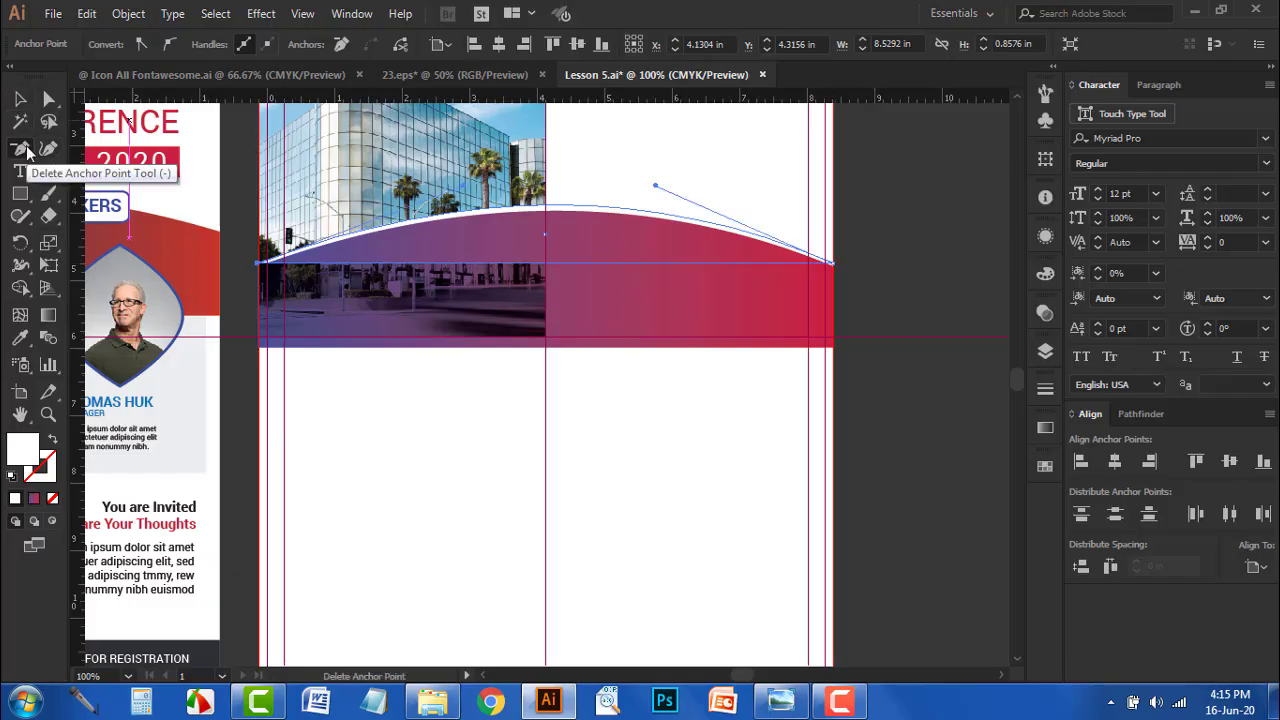
- Bend the white shape's straight lower edge up along the arch with the Anchor Point tool, leaving a thin crescent
left_click_drag(27, 150, 100, 188)
left_click_drag(553, 266, 552, 214)
scroll(531, 200, "up", 2)
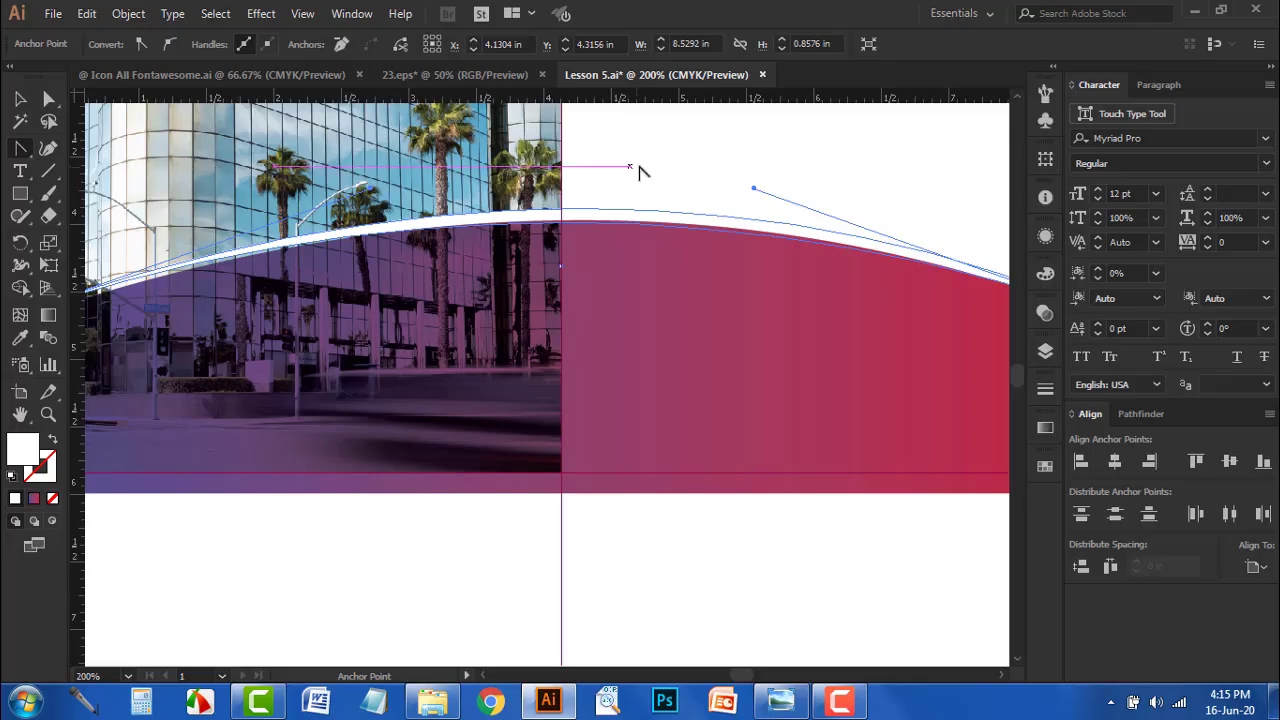
scroll(677, 209, "down", 2)
- Delete the white crescent shape above the gradient arch
left_click(20, 98)
left_click_drag(454, 455, 481, 456)
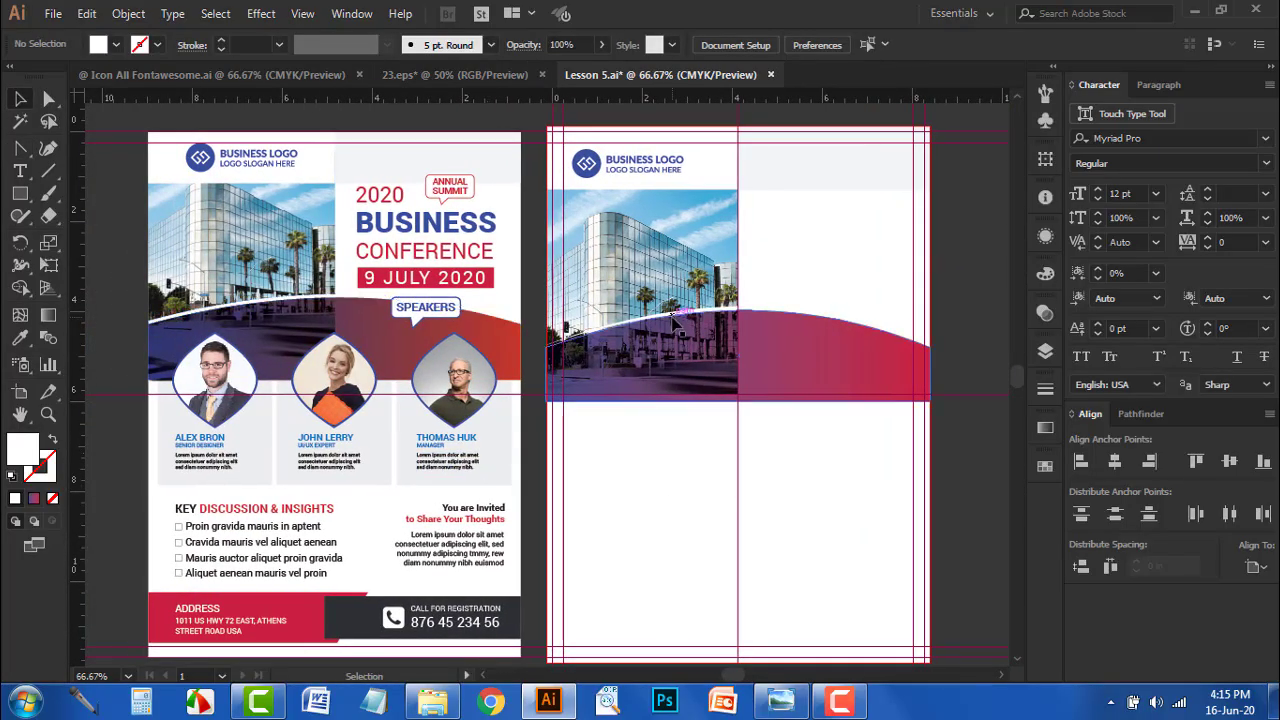
left_click(676, 352)
left_click(681, 480)
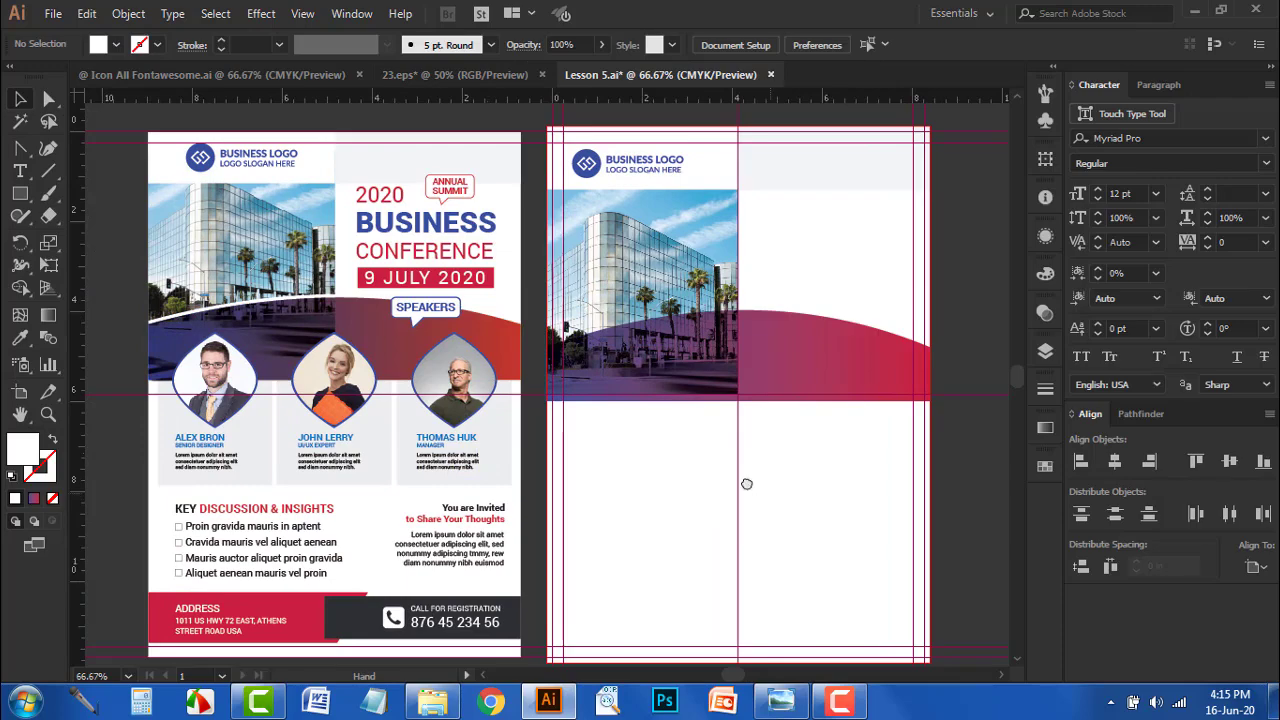
- Draw a horizontal line about 8.53 in long between the arch's upper side corners, with a 5 pt white stroke
left_click_drag(768, 492, 722, 475)
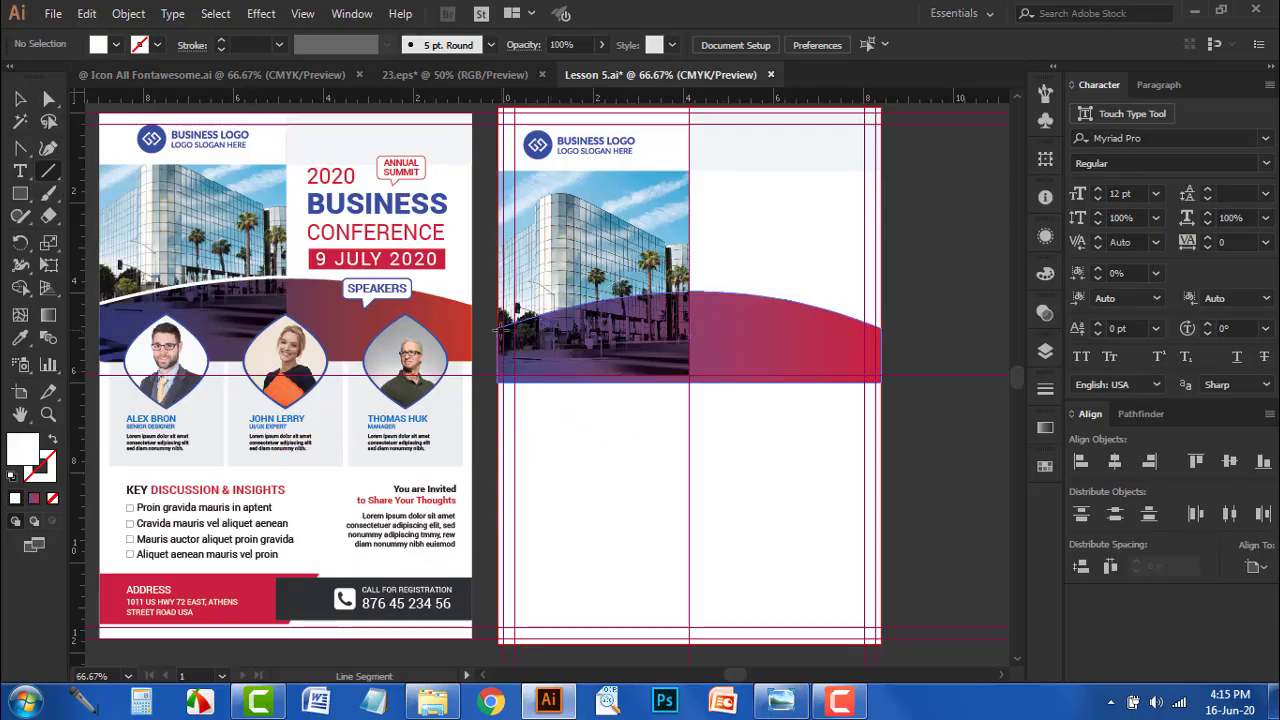
mouse_move(497, 327)
left_mouse_down()
mouse_move(905, 328)
mouse_move(880, 327)
left_mouse_up()
left_click(223, 42)
left_click(223, 42)
left_click(223, 42)
left_click(223, 42)
left_click(223, 42)
left_click(157, 44)
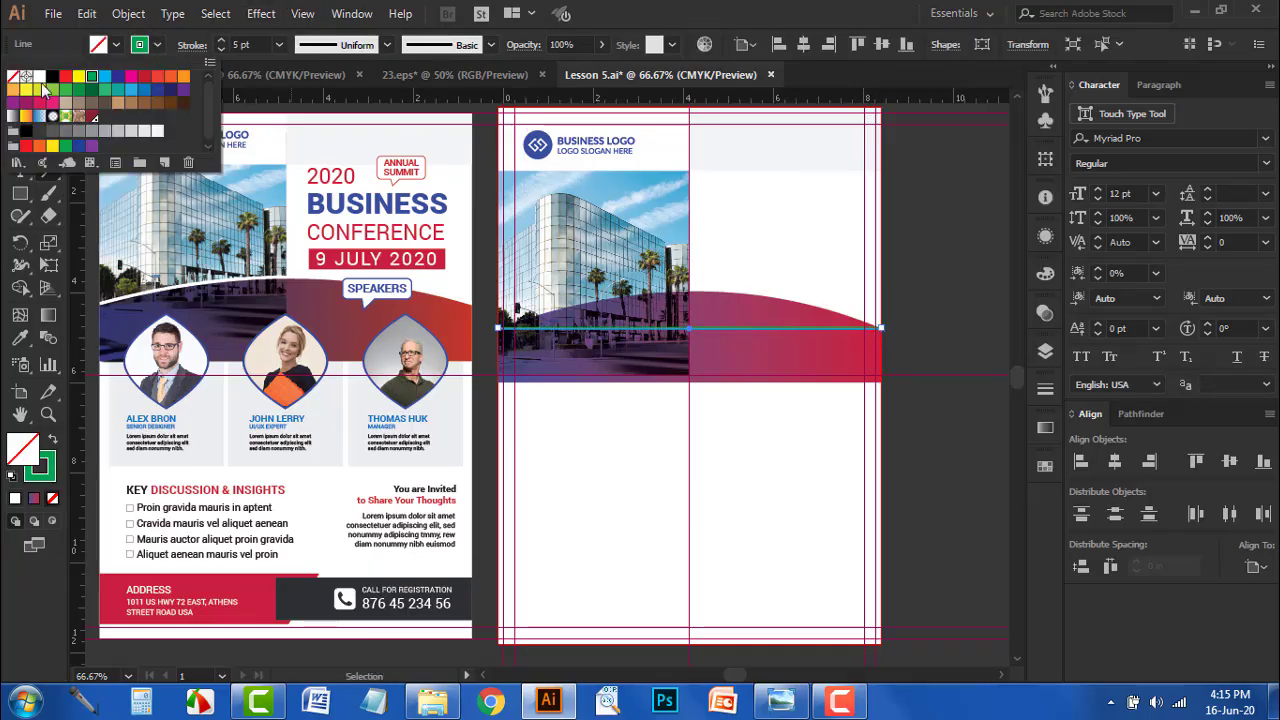
left_click(38, 77)
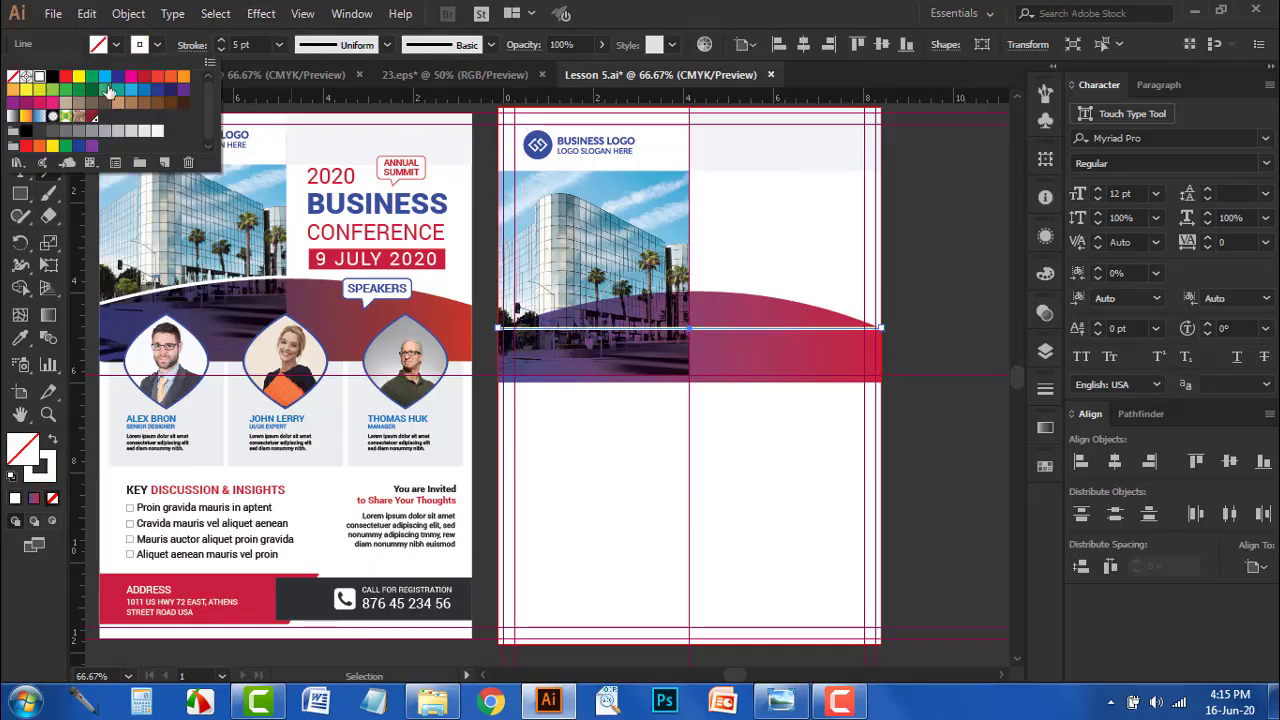
left_click(215, 41)
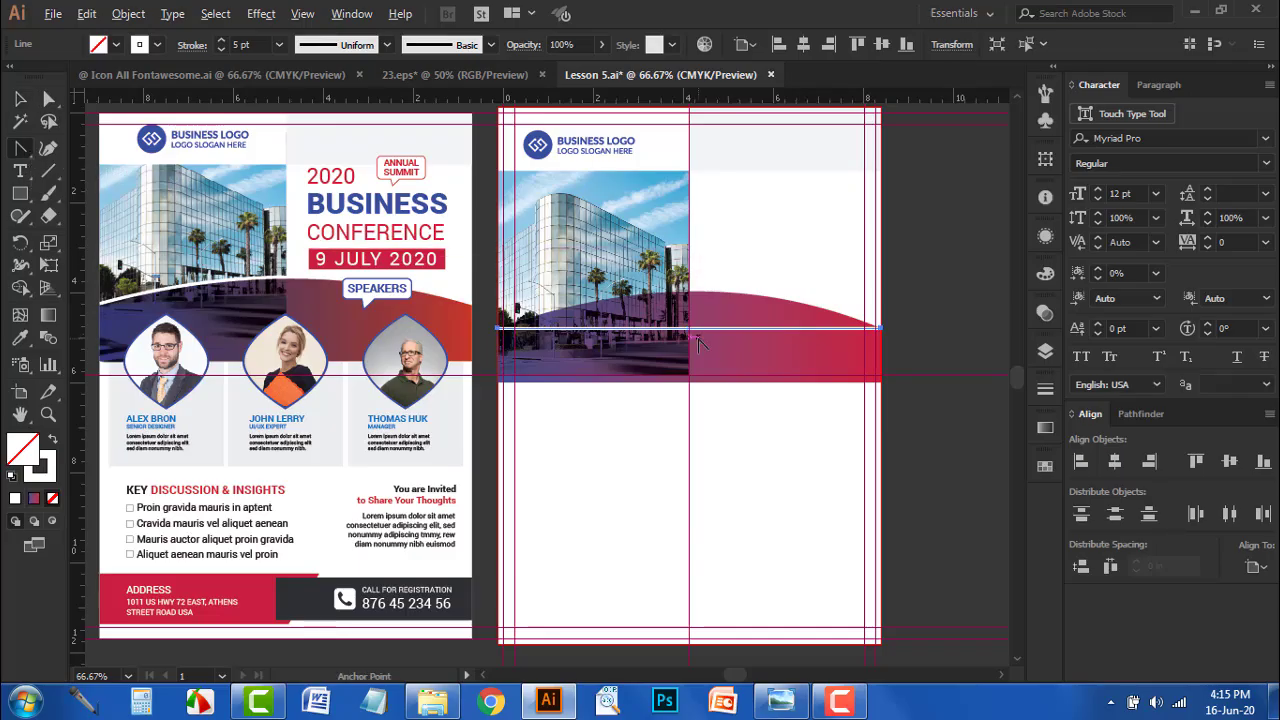
- Bend the white line's midpoint upward with the Anchor Point tool so it follows the arch's top edge
scroll(699, 336, "up", 1)
left_click_drag(724, 390, 660, 443)
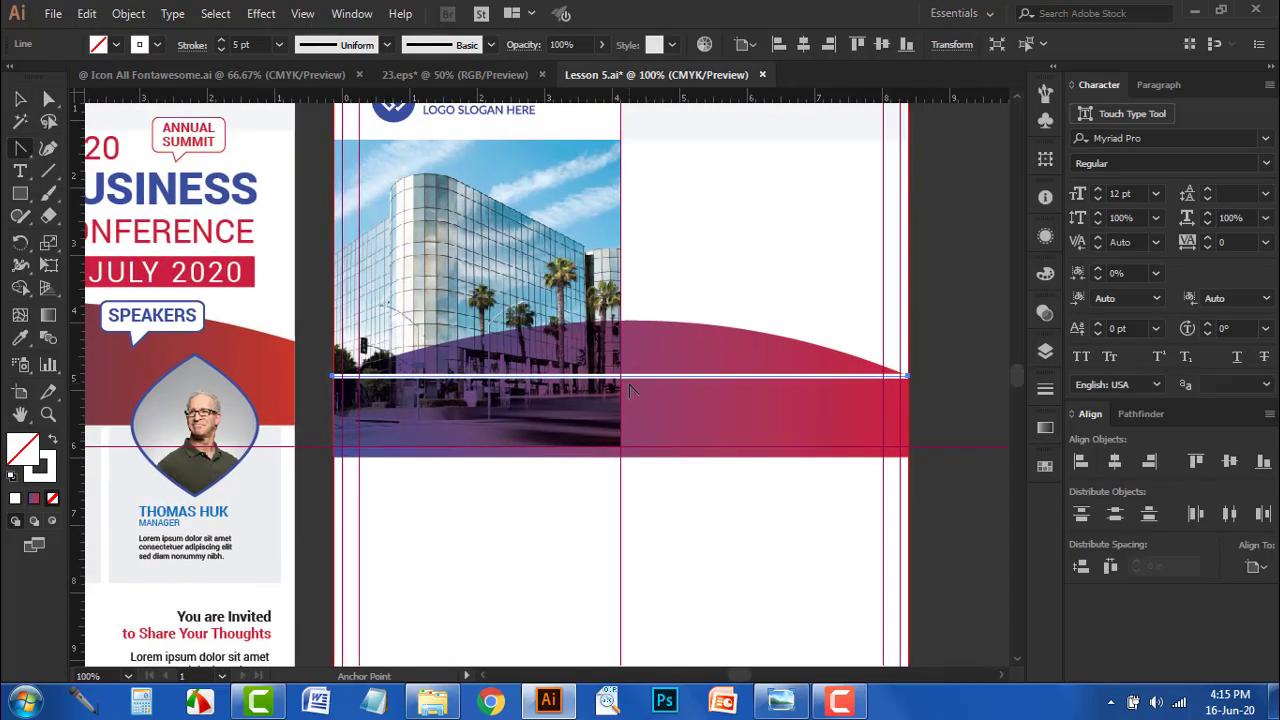
left_click(622, 385)
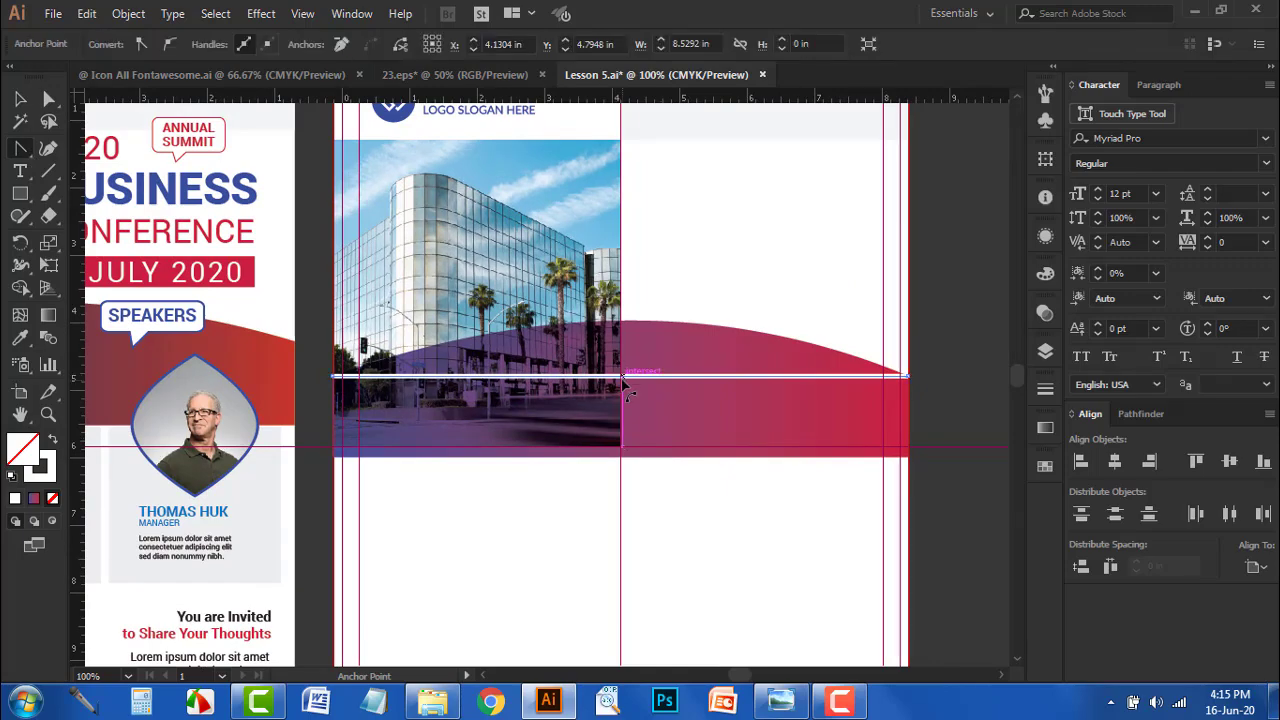
left_click_drag(622, 385, 627, 322)
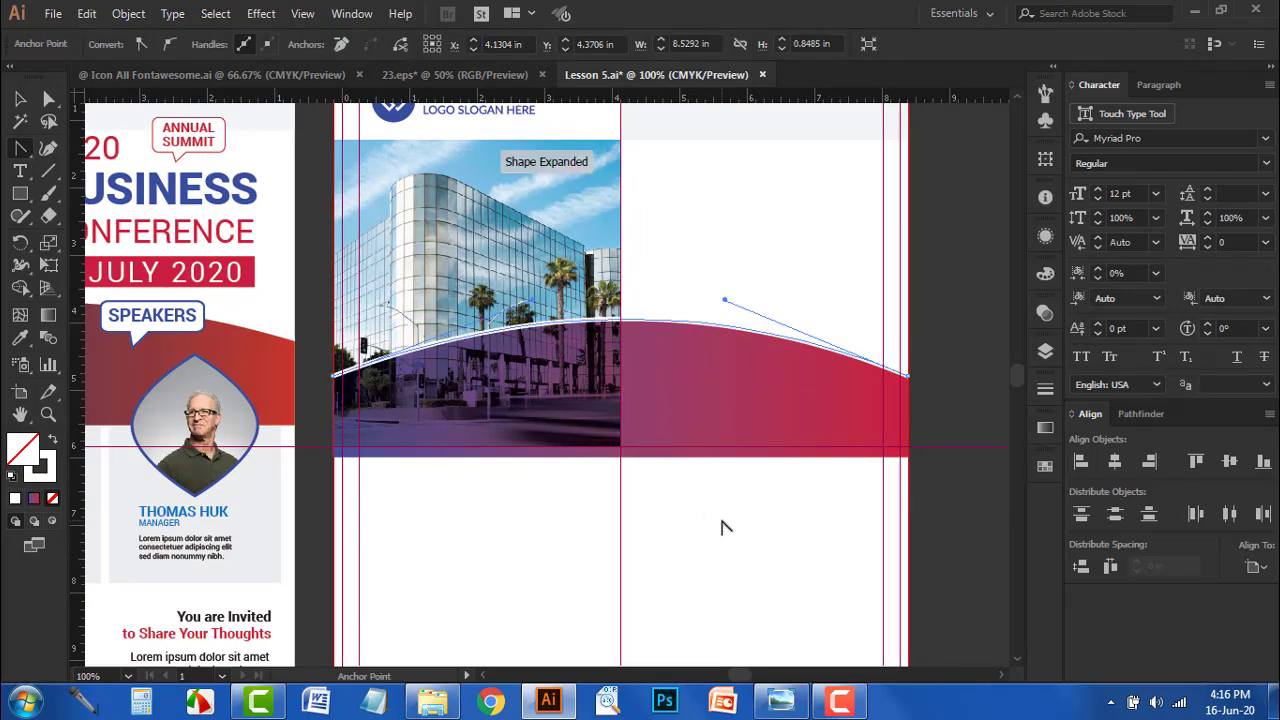
left_click(20, 98)
left_click(535, 587)
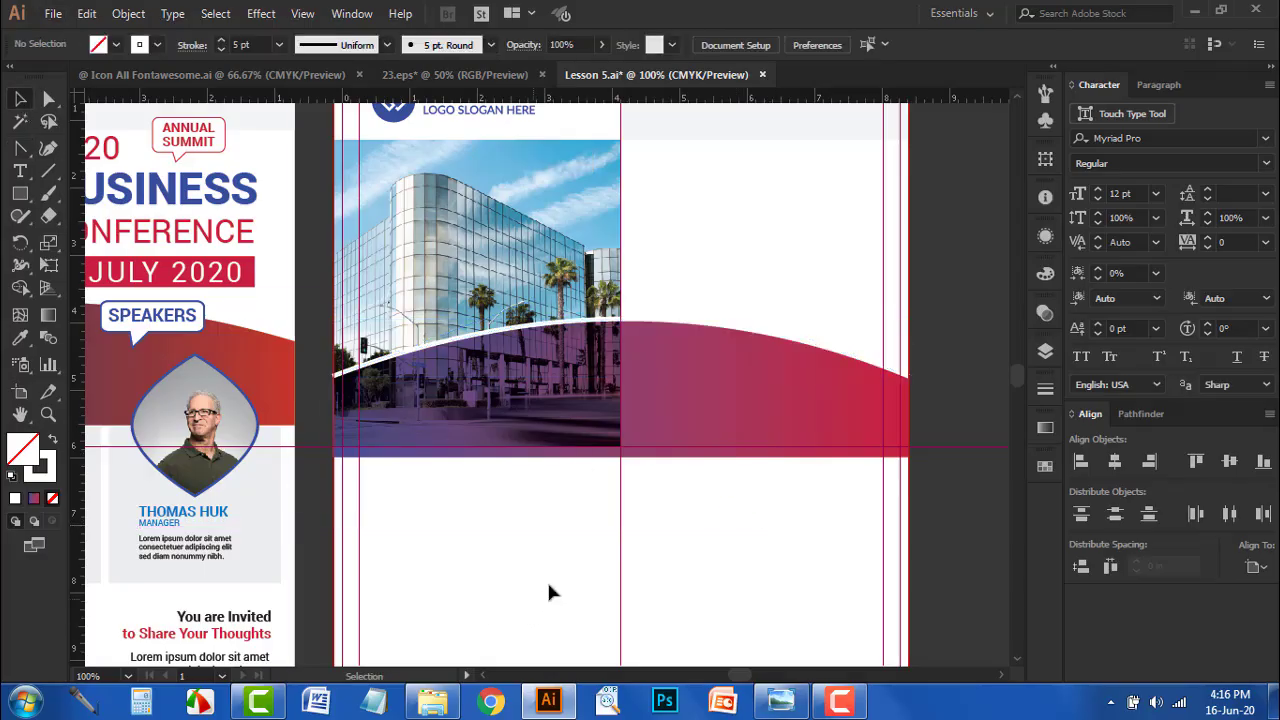
scroll(705, 510, "down", 1)
left_click_drag(530, 578, 597, 491)
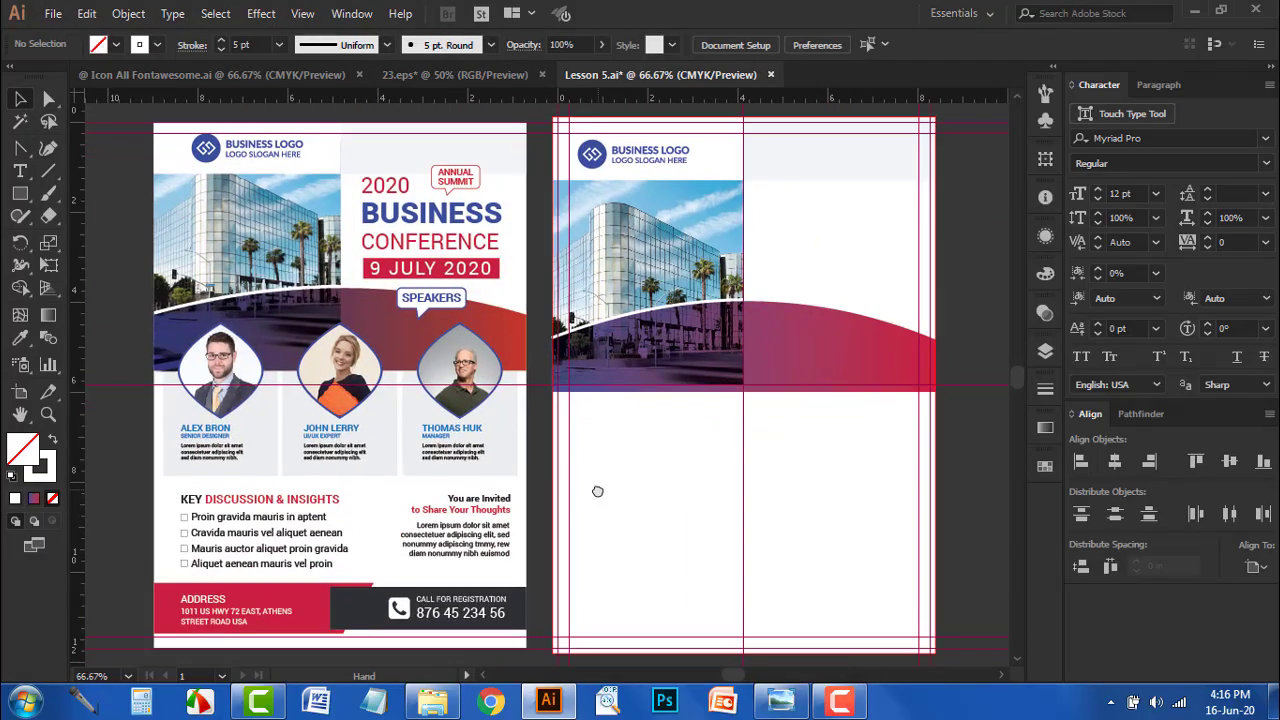
scroll(689, 442, "up", 2)
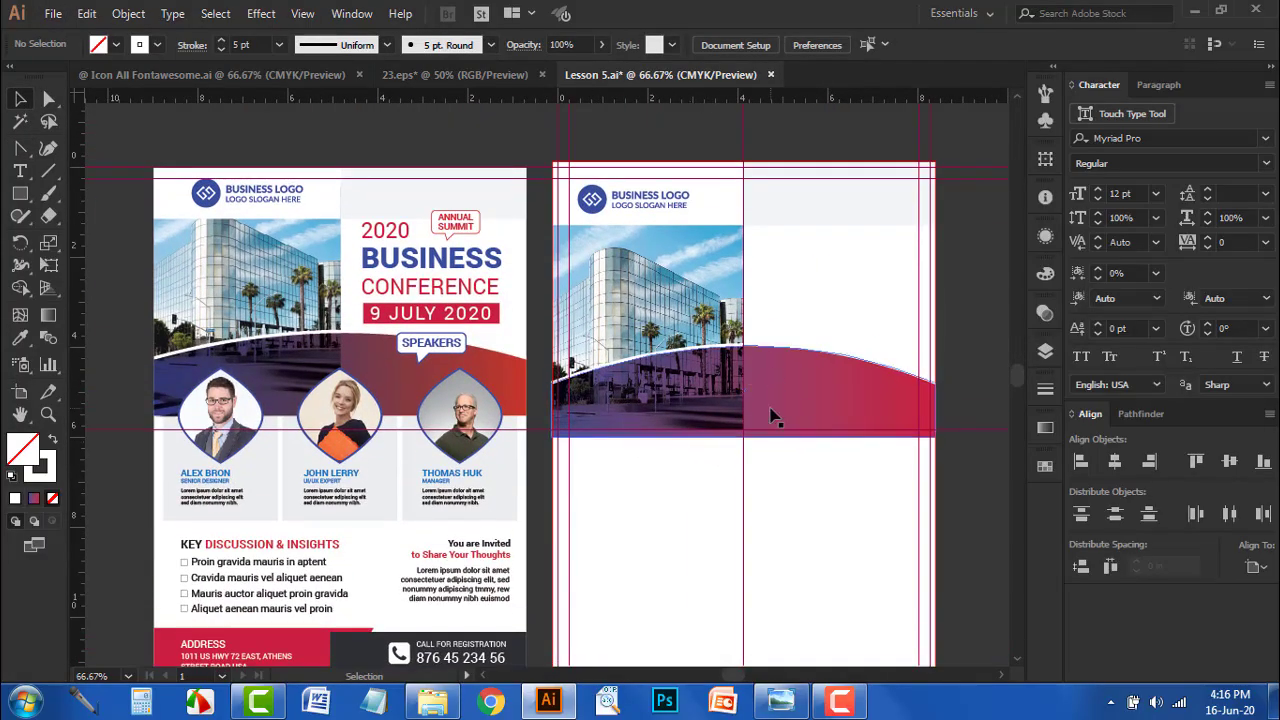
- Place the three speaker portrait JPGs from the Lesson 5 folder together into the flyer document
scroll(803, 408, "up", 1)
left_click_drag(856, 363, 830, 327)
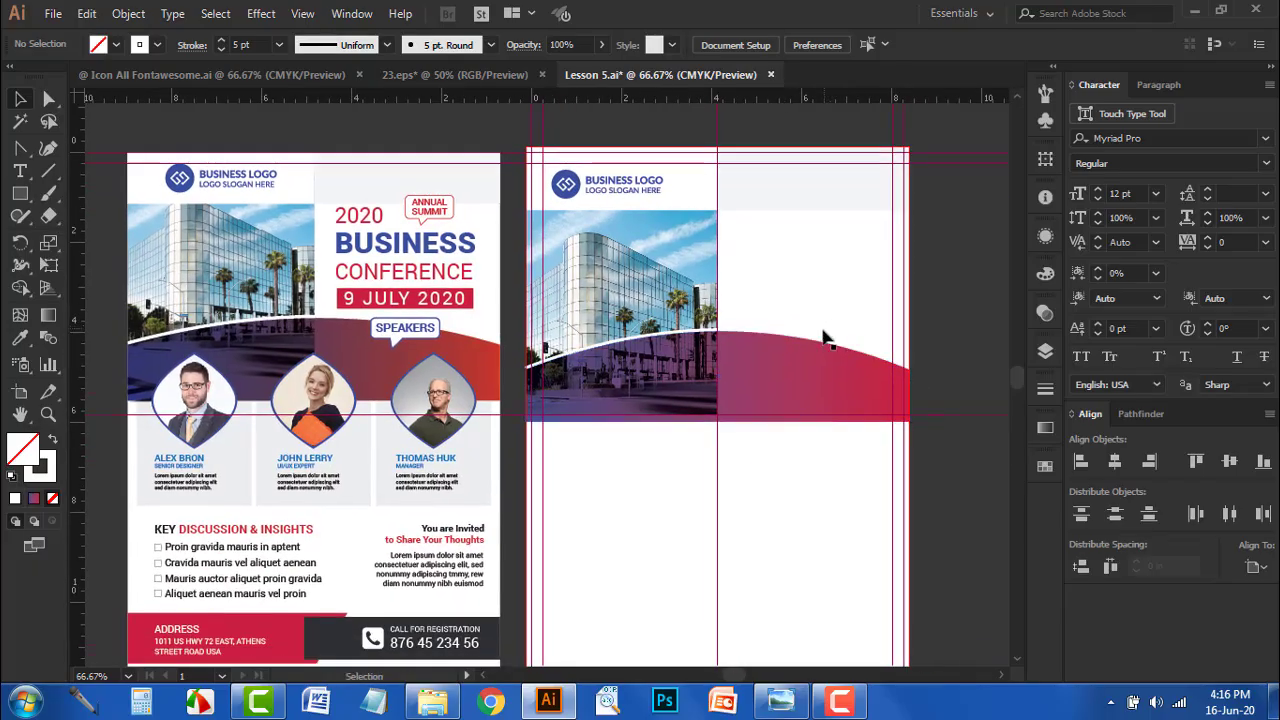
scroll(826, 340, "down", 1)
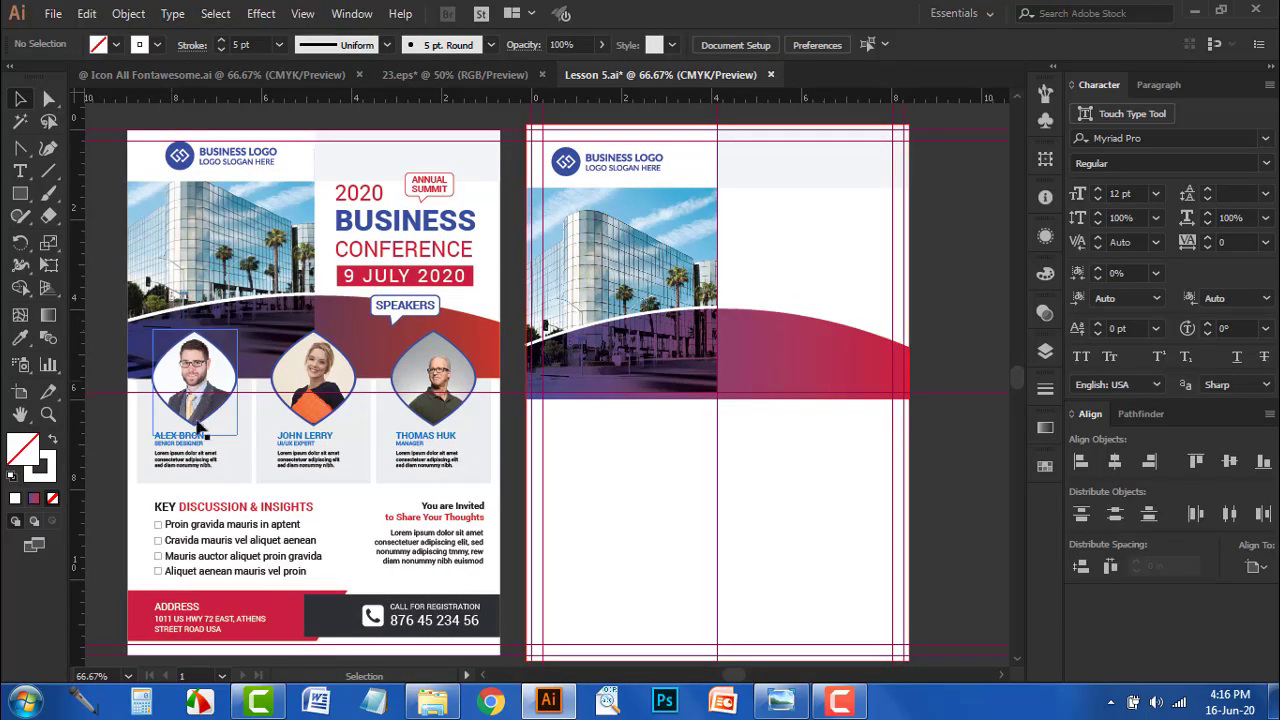
scroll(571, 457, "down", 2)
left_click(446, 703)
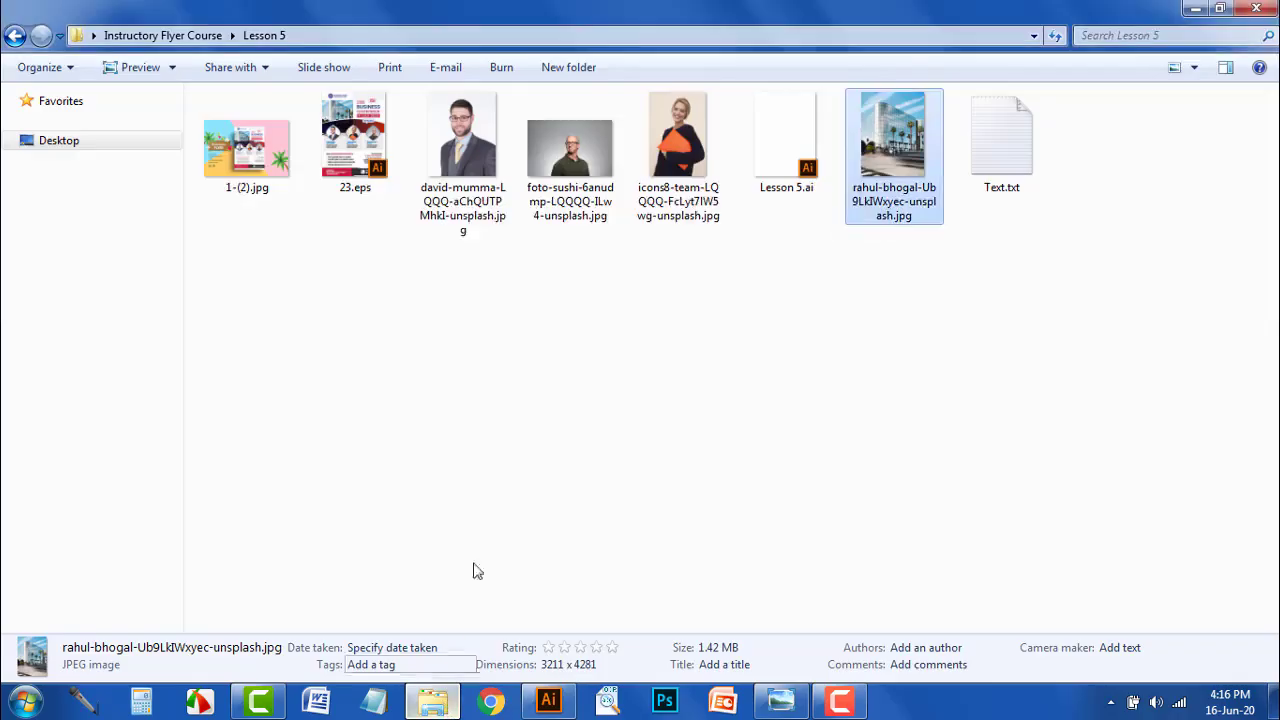
left_click(463, 150)
left_click(570, 150, "ctrl")
left_click(675, 148, "ctrl")
left_click_drag(679, 143, 641, 528)
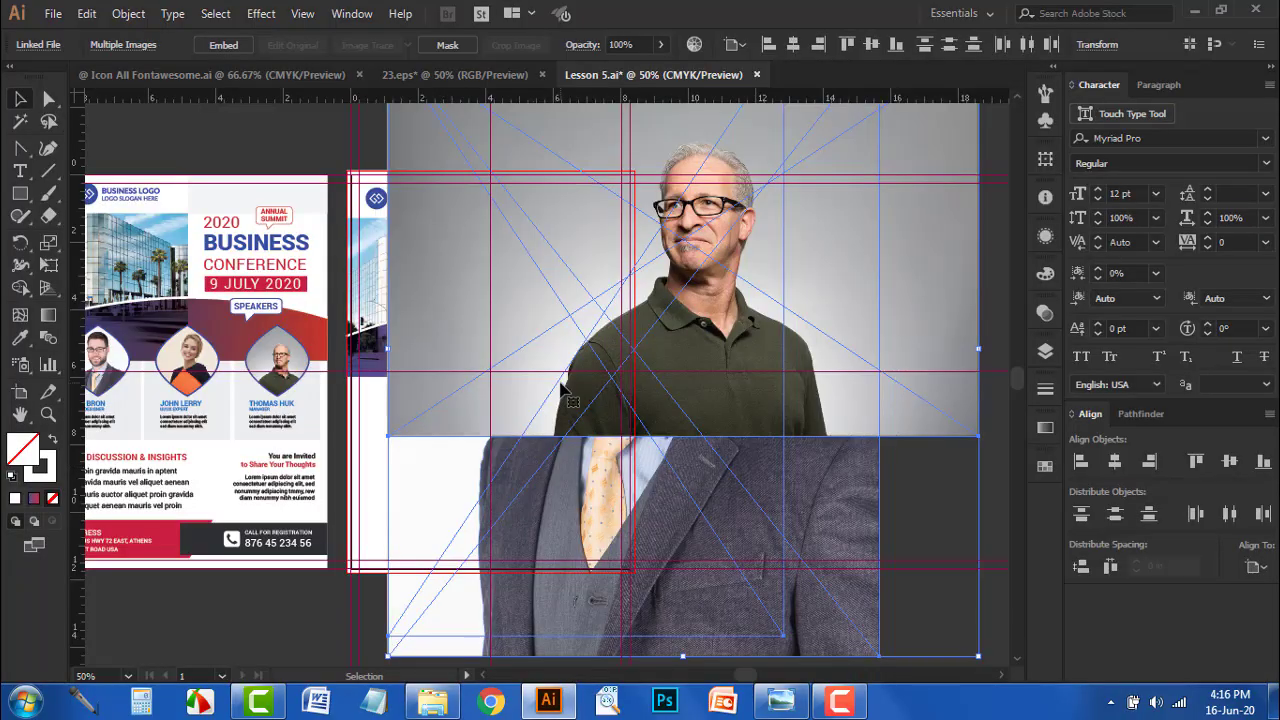
- Scale the three placed portraits down together and move them onto the empty canvas beside the flyer's right edge
key("ctrl+minus")
key("ctrl+minus")
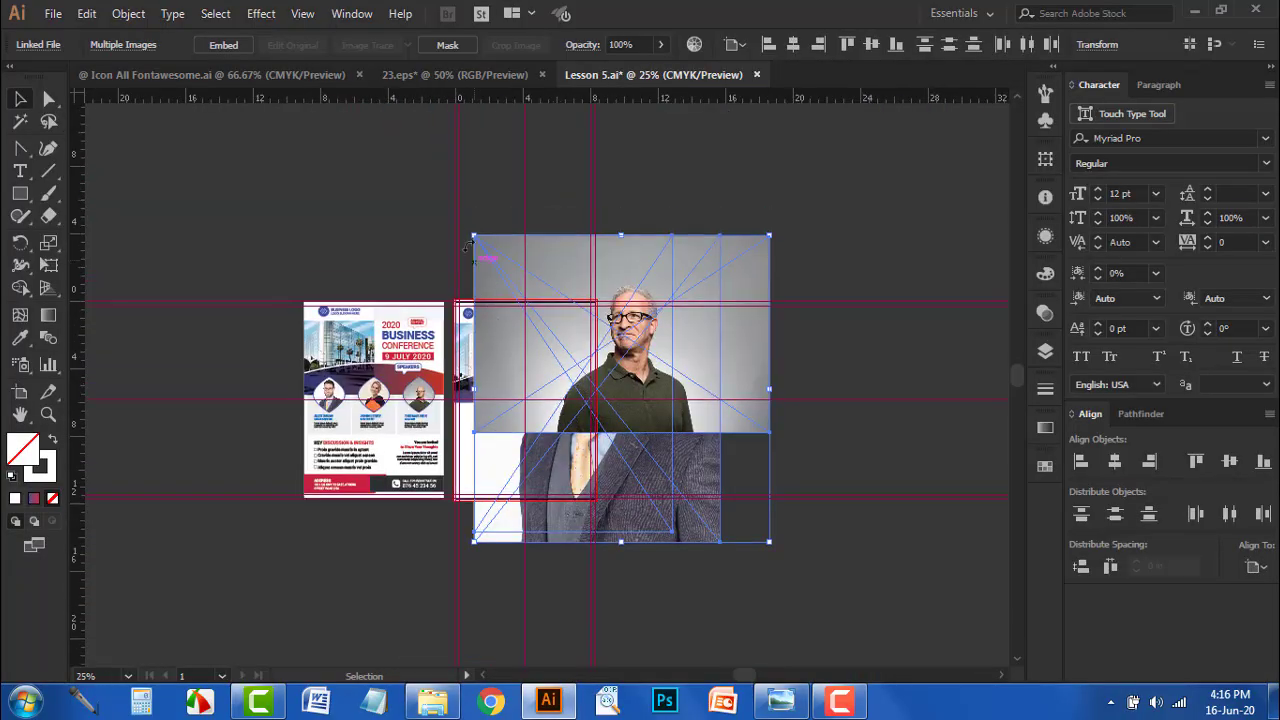
left_click_drag(476, 233, 676, 447)
left_click_drag(696, 452, 630, 317)
scroll(632, 332, "up", 3)
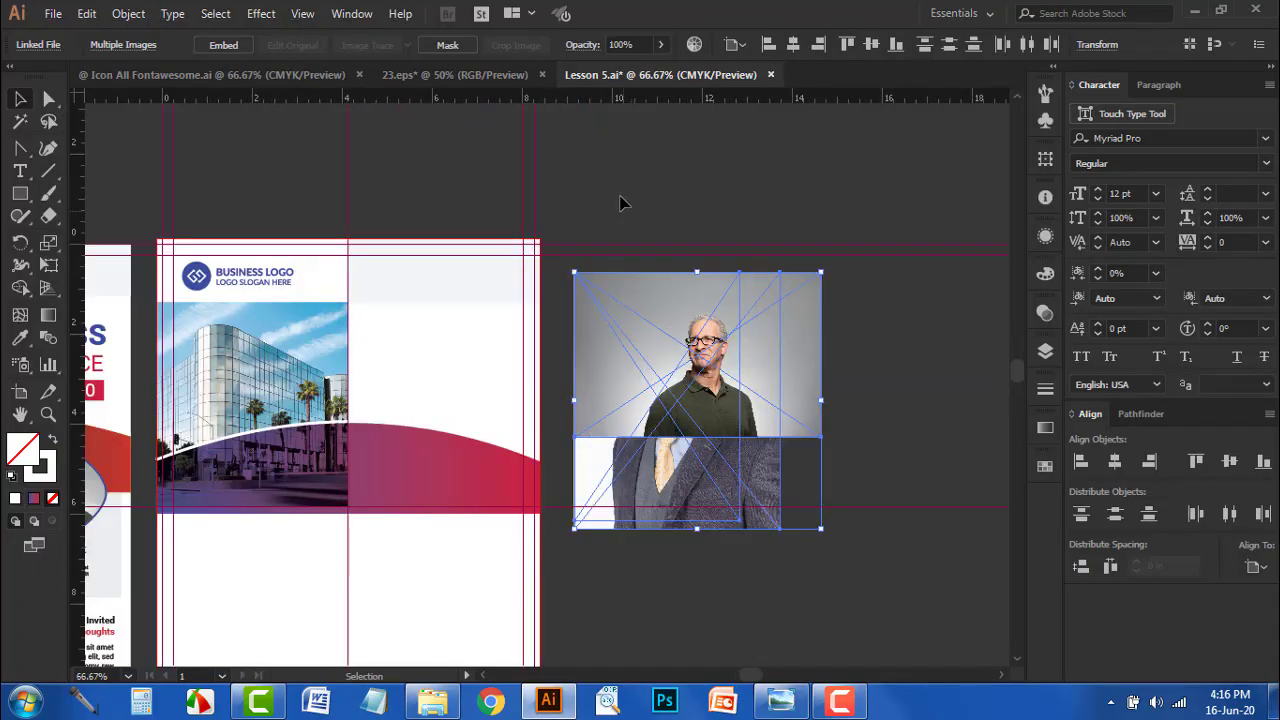
left_click(625, 212)
- Hide the document guides
key("space")
left_click_drag(660, 232, 686, 234)
scroll(685, 234, "down", 3)
scroll(678, 228, "up", 4)
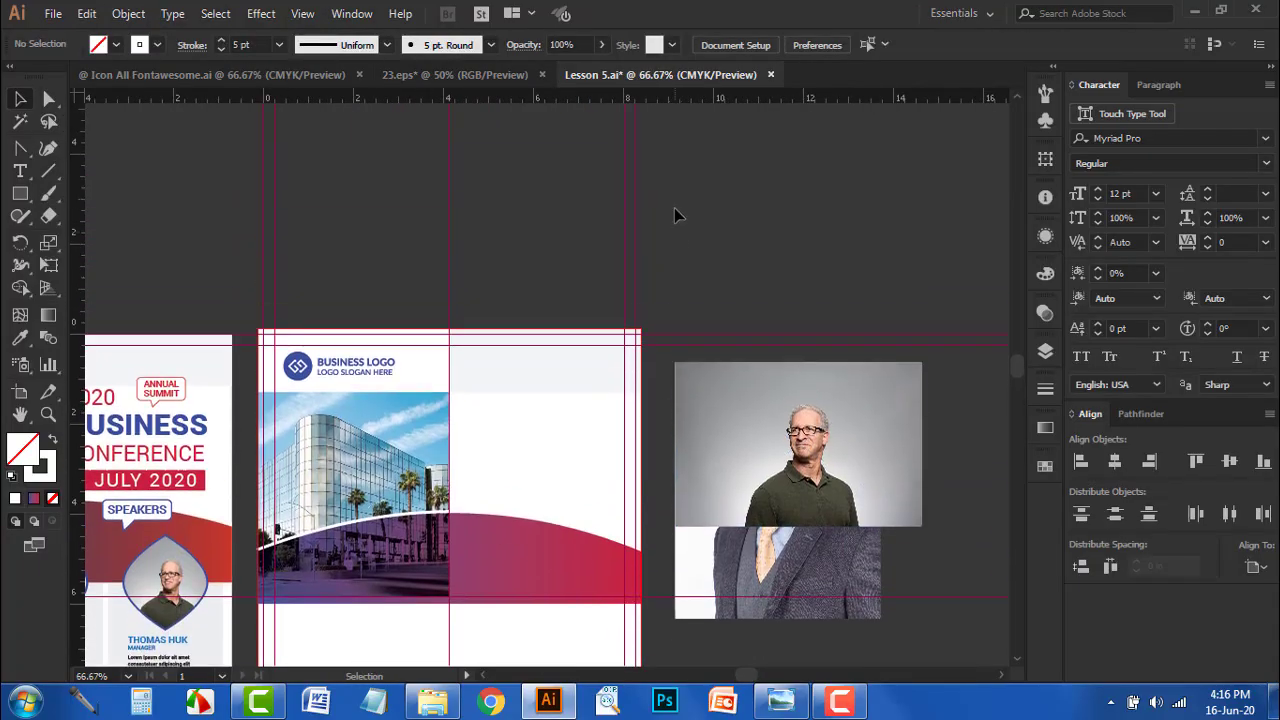
right_click(676, 210)
left_click(736, 360)
scroll(790, 450, "down", 4)
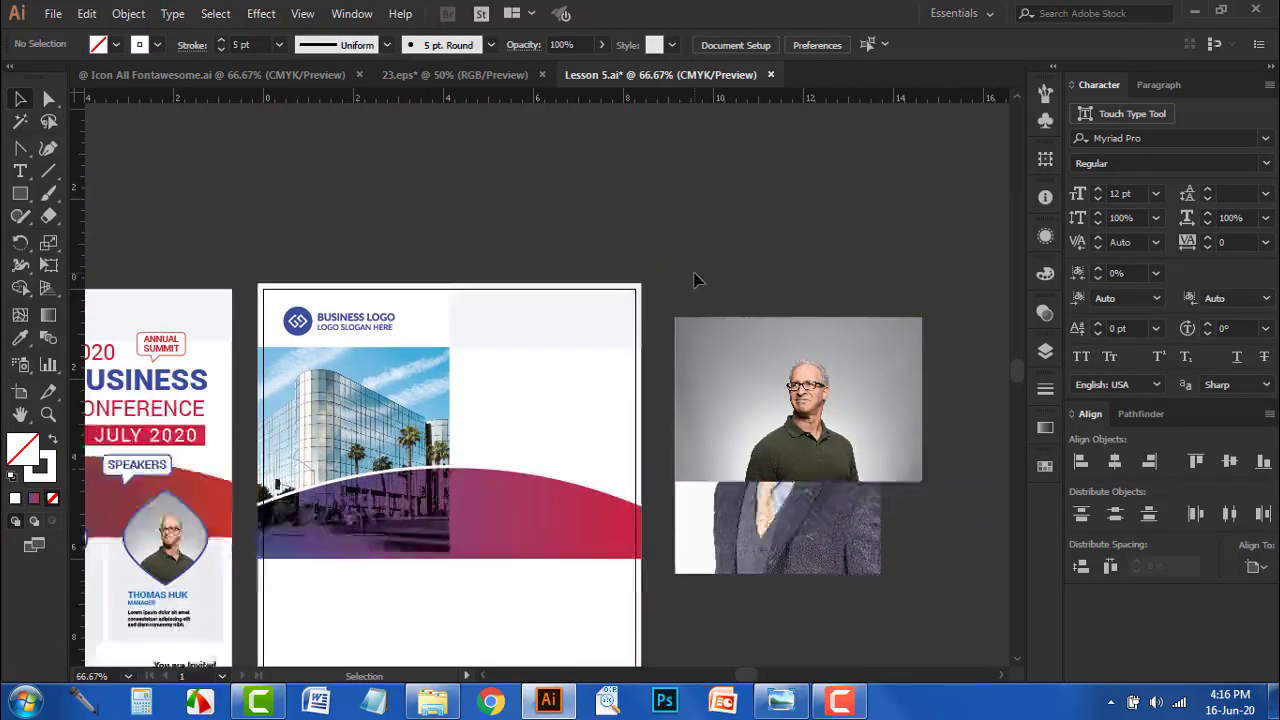
scroll(810, 500, "up", 1)
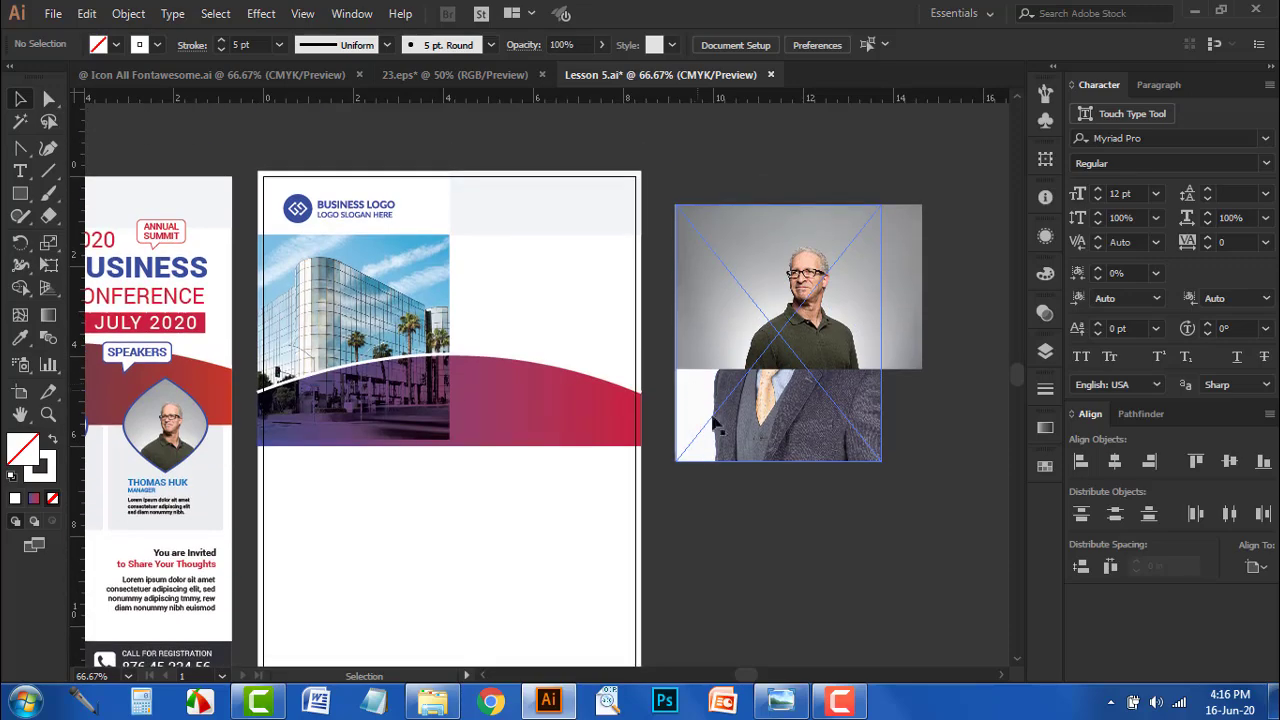
- Embed the three linked portrait photos in the document
left_click(729, 200)
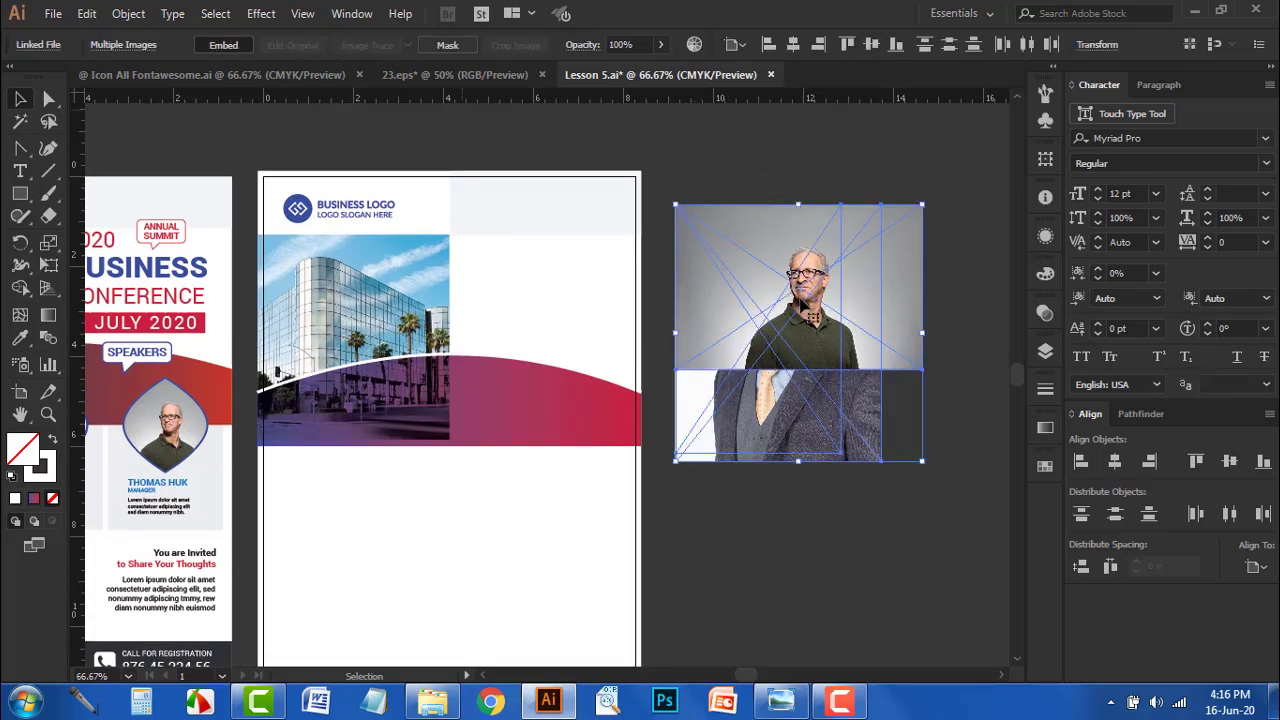
scroll(800, 287, "up", 2)
left_click(780, 205)
left_click_drag(735, 197, 853, 179)
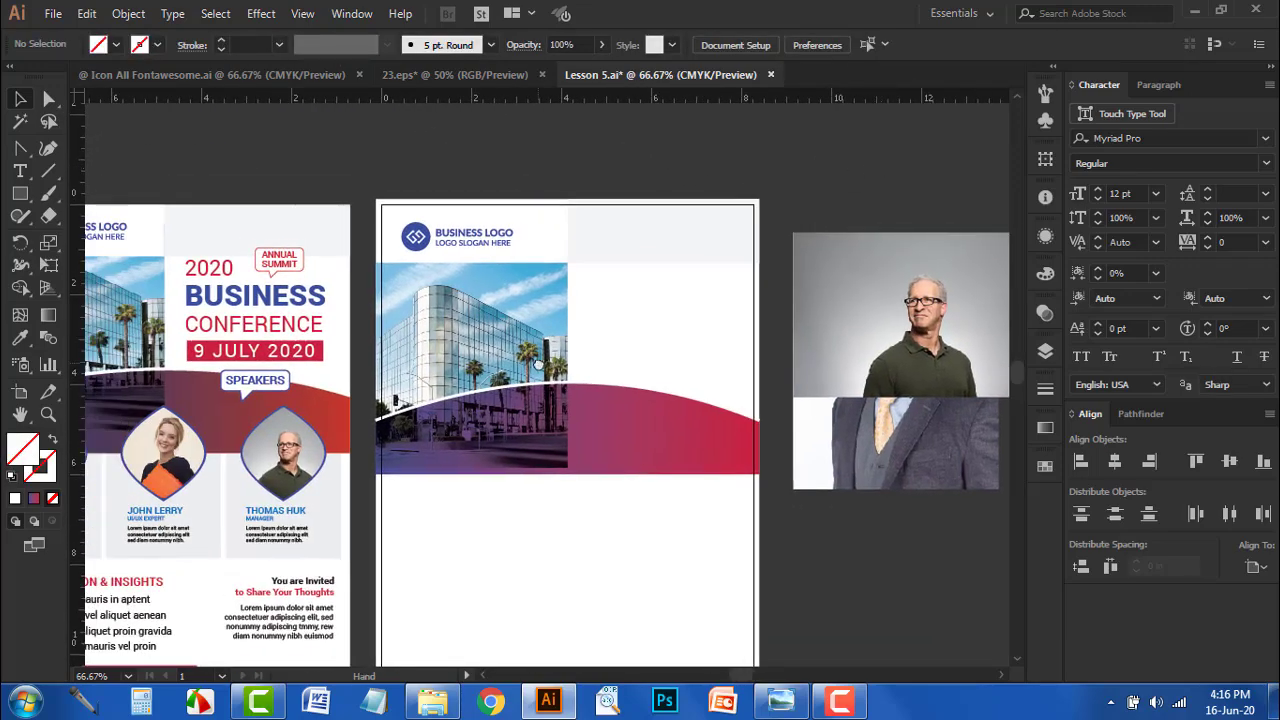
- Draw an upright ellipse about 1.8 by 2.4 in beside the reference flyer and give it a white fill without stroke
left_click_drag(537, 360, 601, 296)
left_click_drag(523, 517, 480, 479)
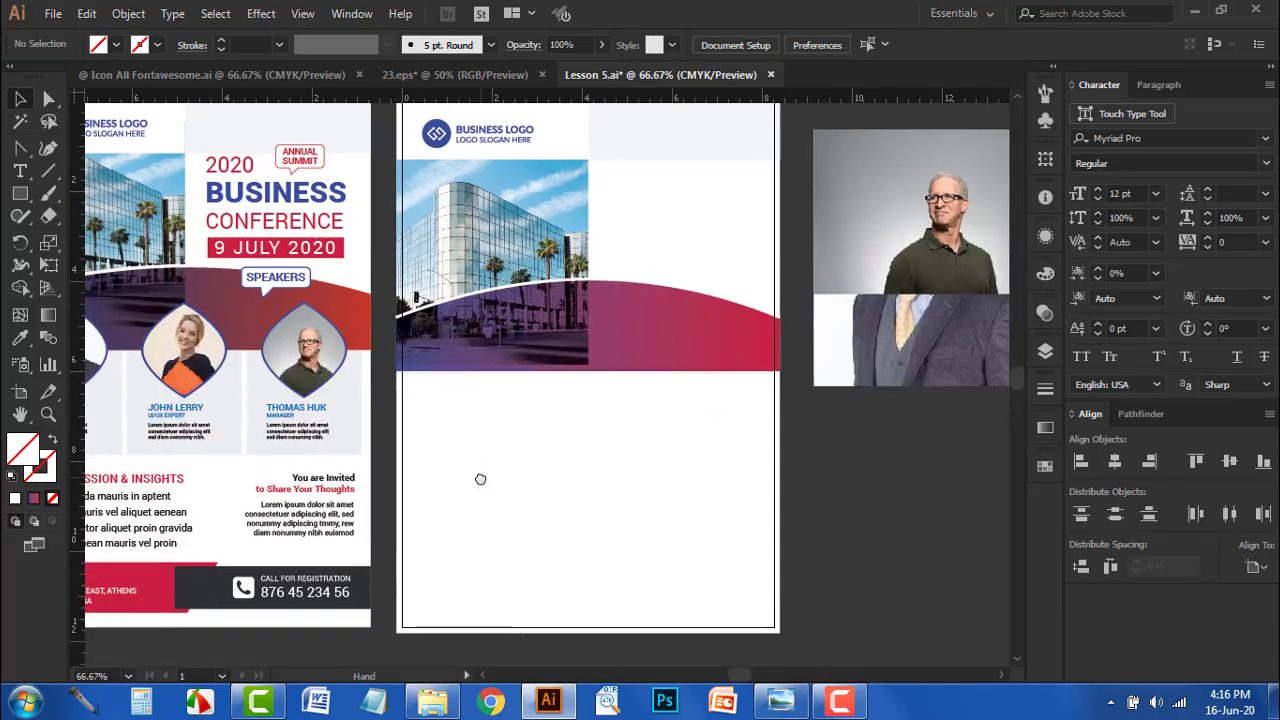
left_click_drag(336, 426, 624, 437)
left_click_drag(234, 350, 322, 378)
left_click(20, 195)
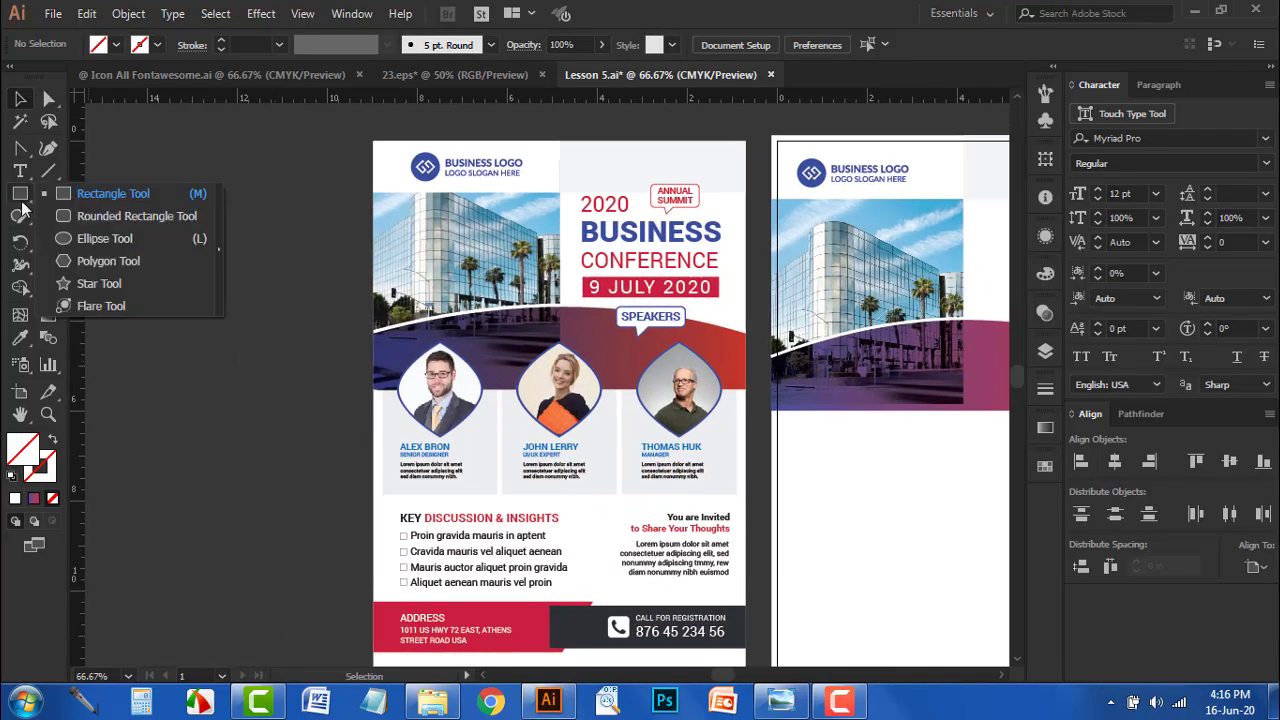
left_click(120, 236)
left_click_drag(224, 313, 302, 420)
key("ctrl+equal")
key("i")
left_click(440, 568)
key("v")
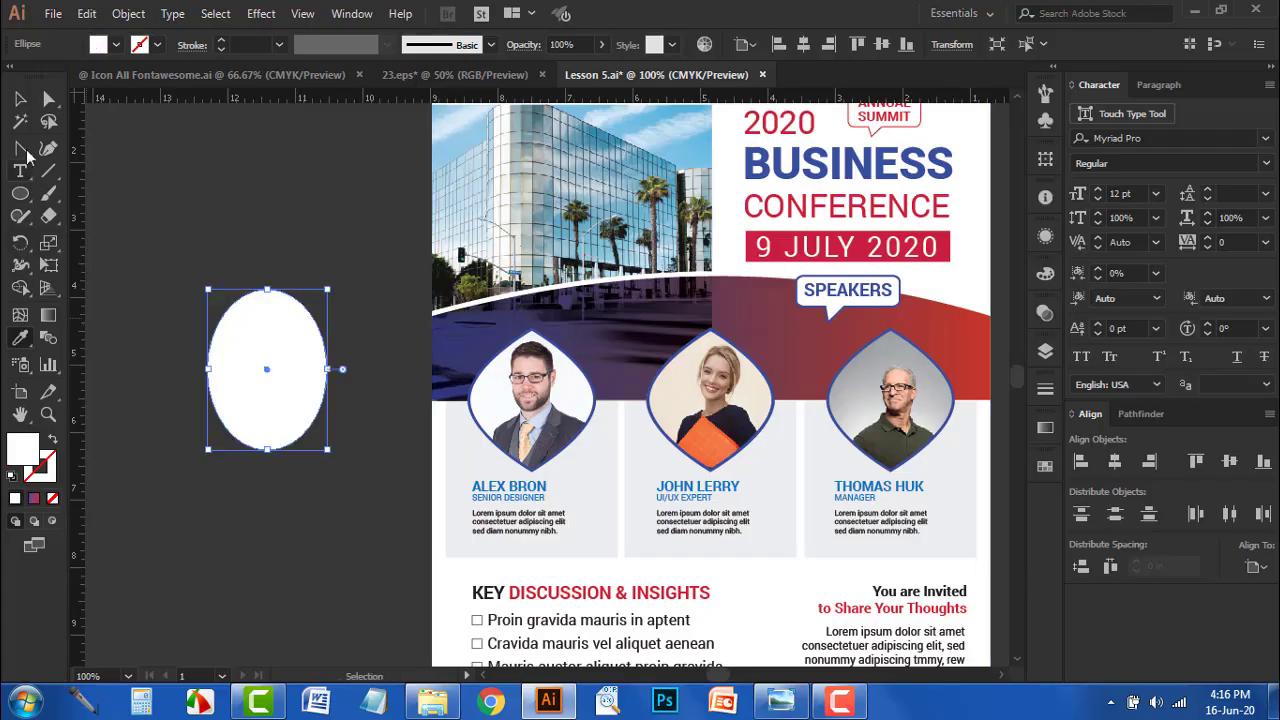
- Convert the white ellipse's top and bottom anchor points to corners
left_click(48, 98)
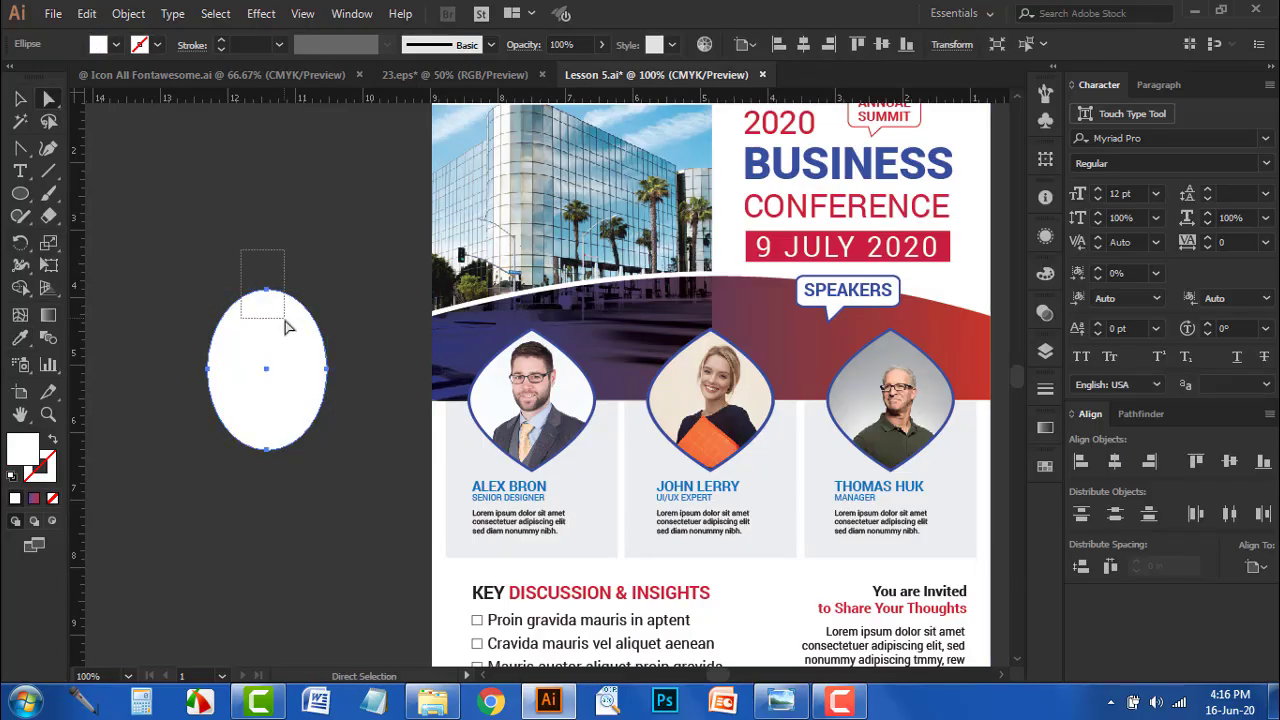
left_click_drag(285, 321, 282, 319)
left_click_drag(307, 487, 239, 435)
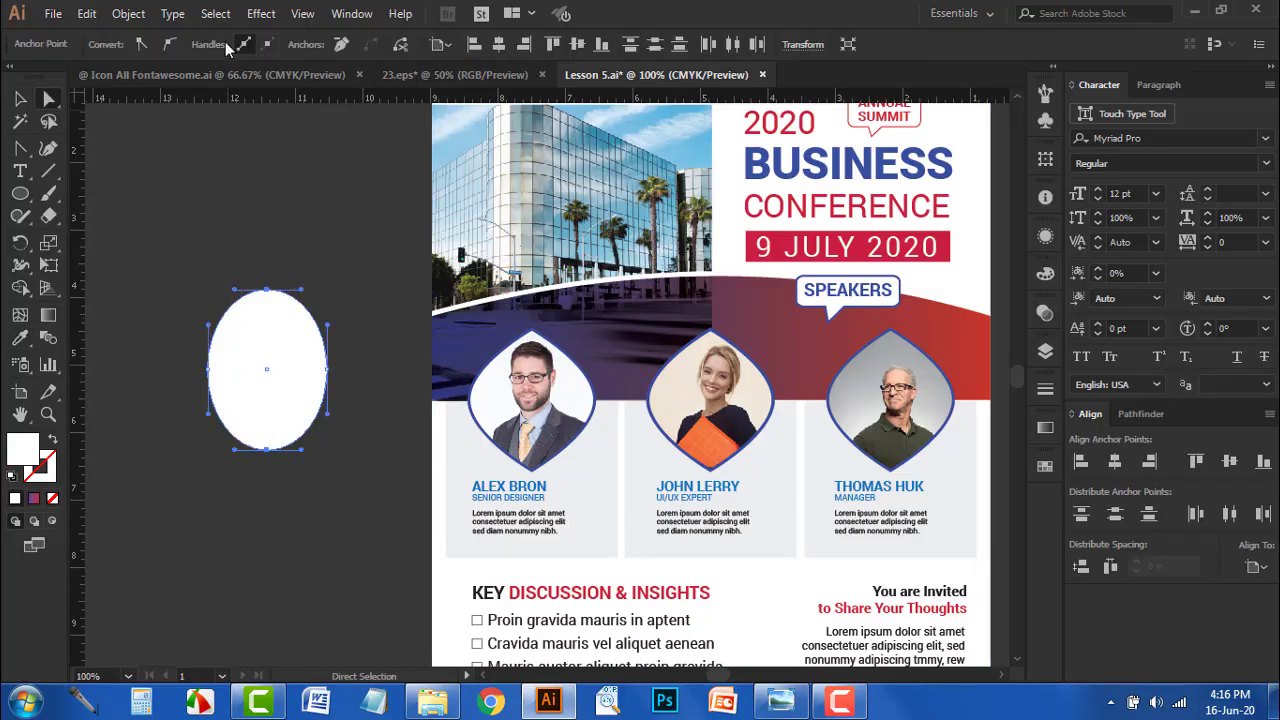
left_click(142, 44)
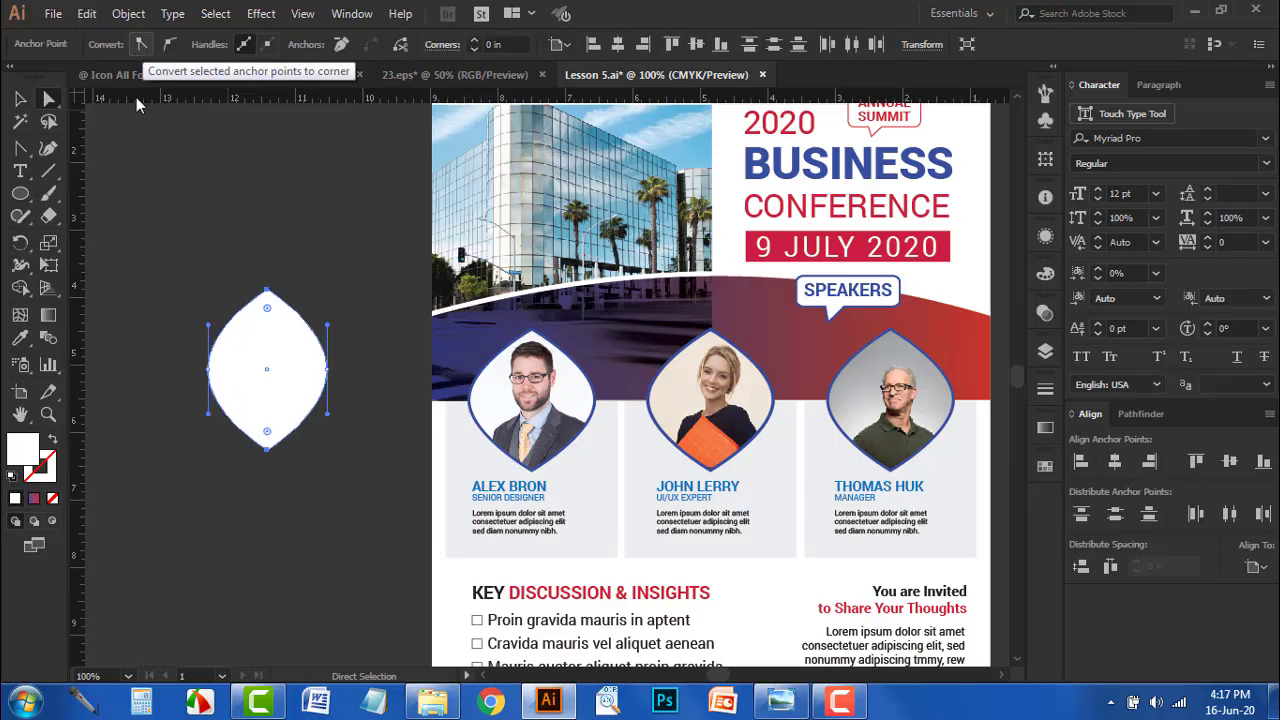
- Widen the white pointed shape evenly on both sides to about 2.05 in
left_click(19, 98)
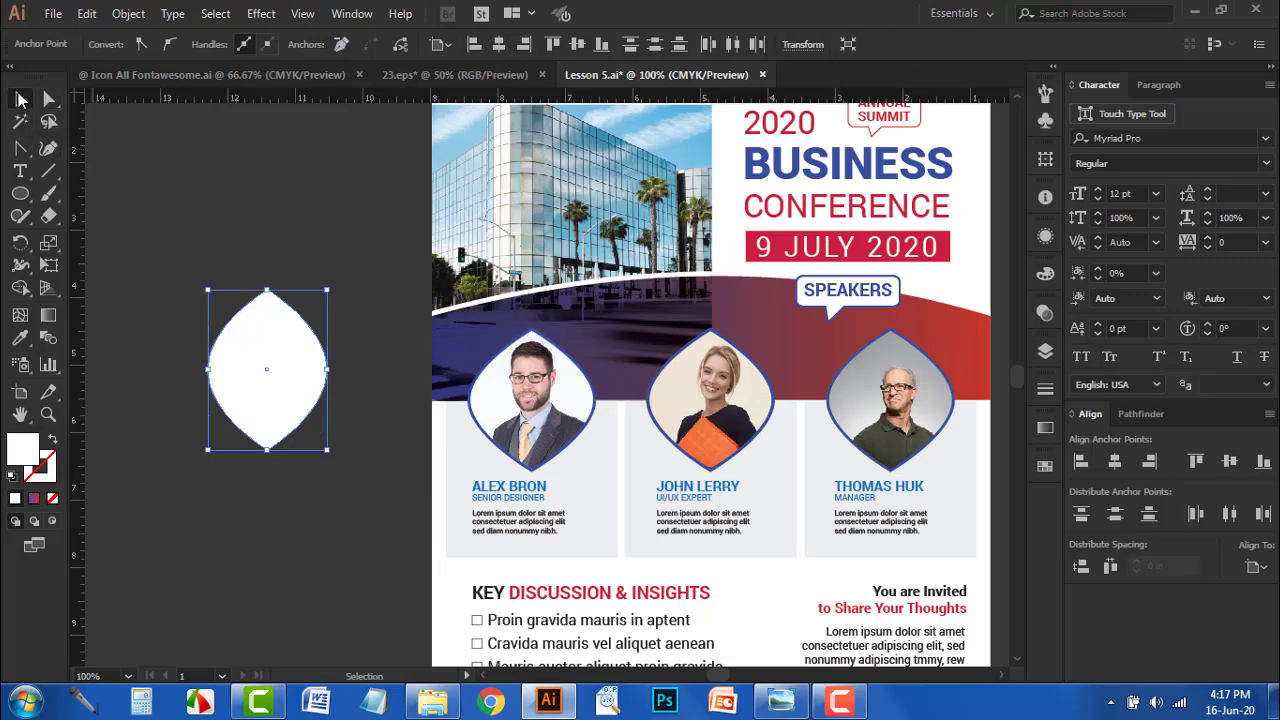
left_click_drag(326, 372, 337, 370)
scroll(224, 228, "down", 2)
left_click(255, 456)
- Move the white pointed shape across the canvas to the right of the portrait photos
left_click_drag(258, 421, 191, 460)
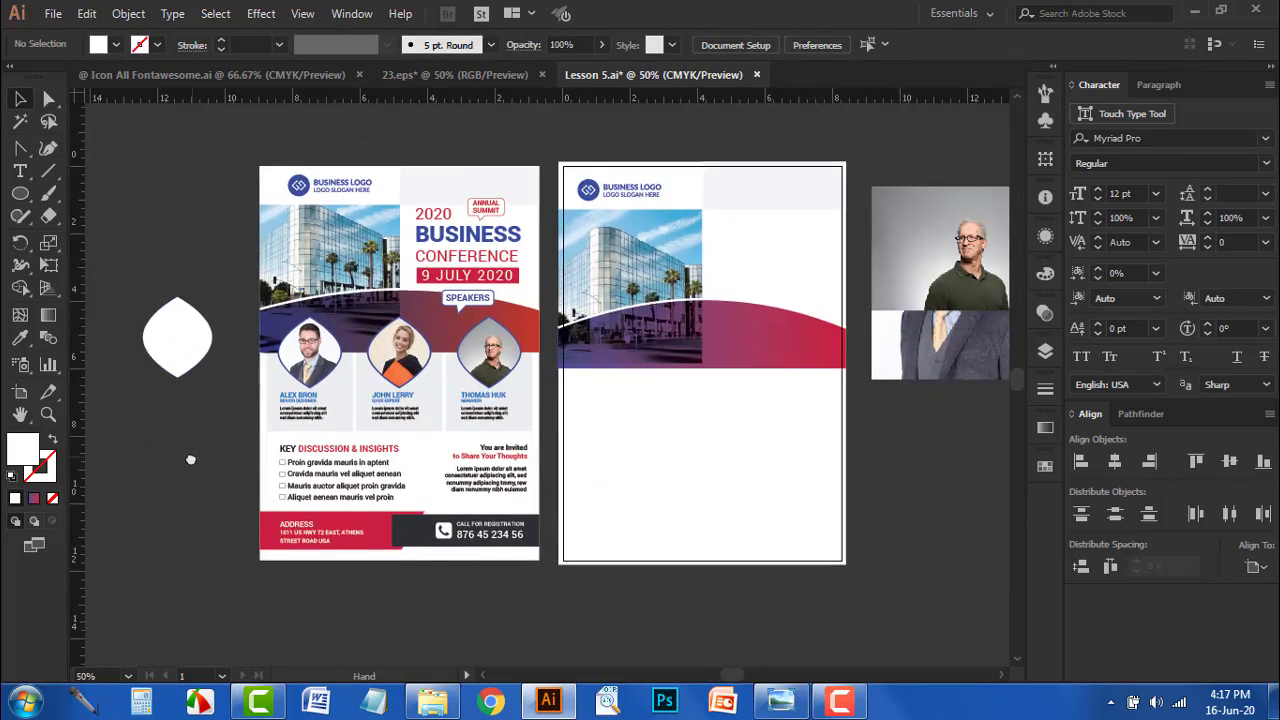
left_click_drag(177, 370, 940, 181)
left_click_drag(926, 238, 454, 334)
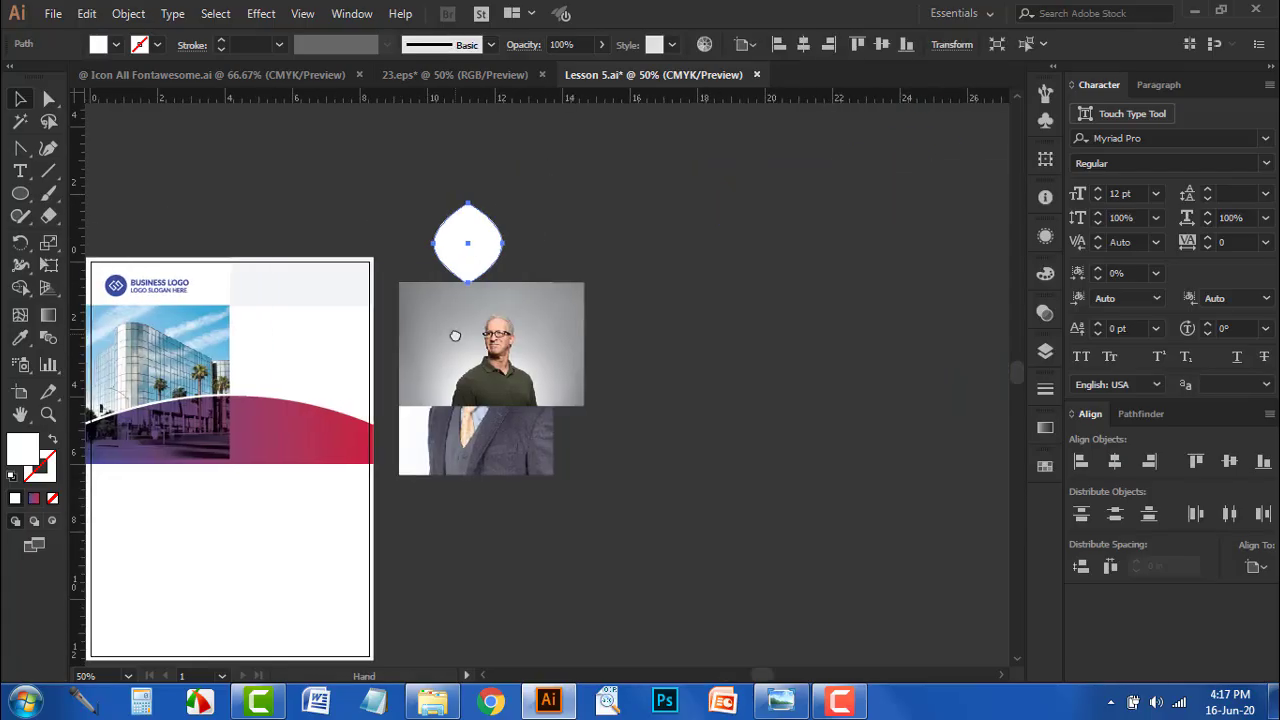
scroll(509, 337, "up", 1)
left_click_drag(468, 218, 711, 343)
left_click(628, 337)
- Scale the three stacked portrait photos down together to less than half their size
left_click_drag(456, 275, 527, 550)
key("ctrl+z")
left_click_drag(391, 215, 475, 503)
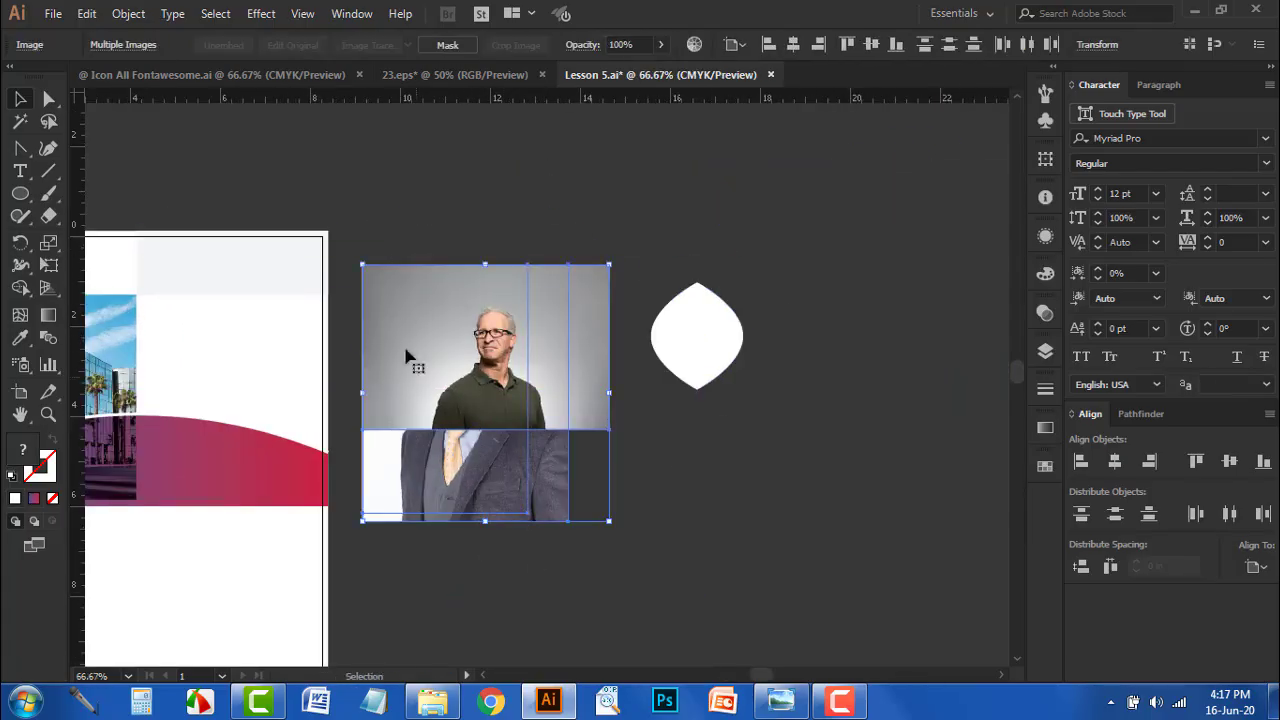
left_click_drag(361, 264, 431, 309)
left_click(432, 309)
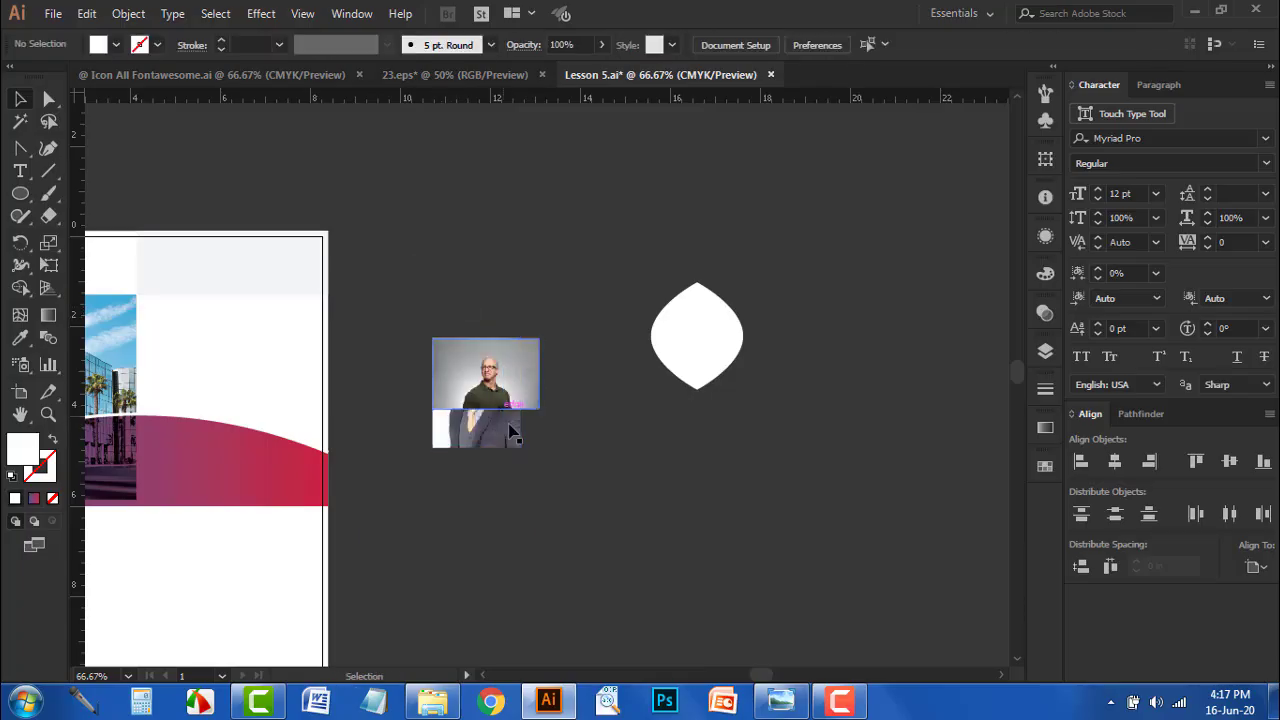
- Spread the three portrait photos apart on the canvas and duplicate the white pointed shape to its right
scroll(506, 420, "up", 2)
left_click_drag(468, 404, 190, 443)
left_click_drag(632, 289, 758, 343)
scroll(566, 334, "right", 2)
left_click_drag(586, 317, 842, 333)
scroll(651, 380, "left", 4)
left_click_drag(371, 416, 371, 244)
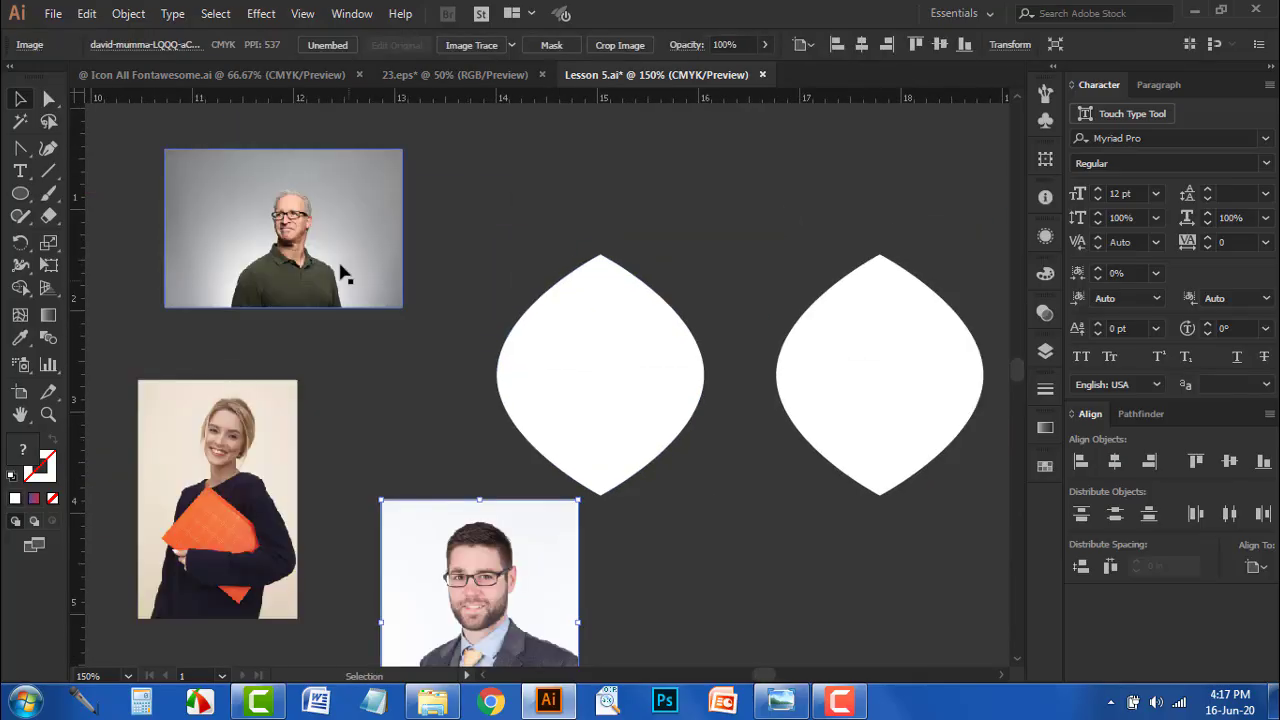
- Place a white pointed shape over the photo of the man in the green shirt and swap its fill and stroke
left_click_drag(337, 271, 416, 270)
left_click_drag(578, 347, 343, 249)
scroll(588, 365, "left", 4)
scroll(588, 365, "up", 1)
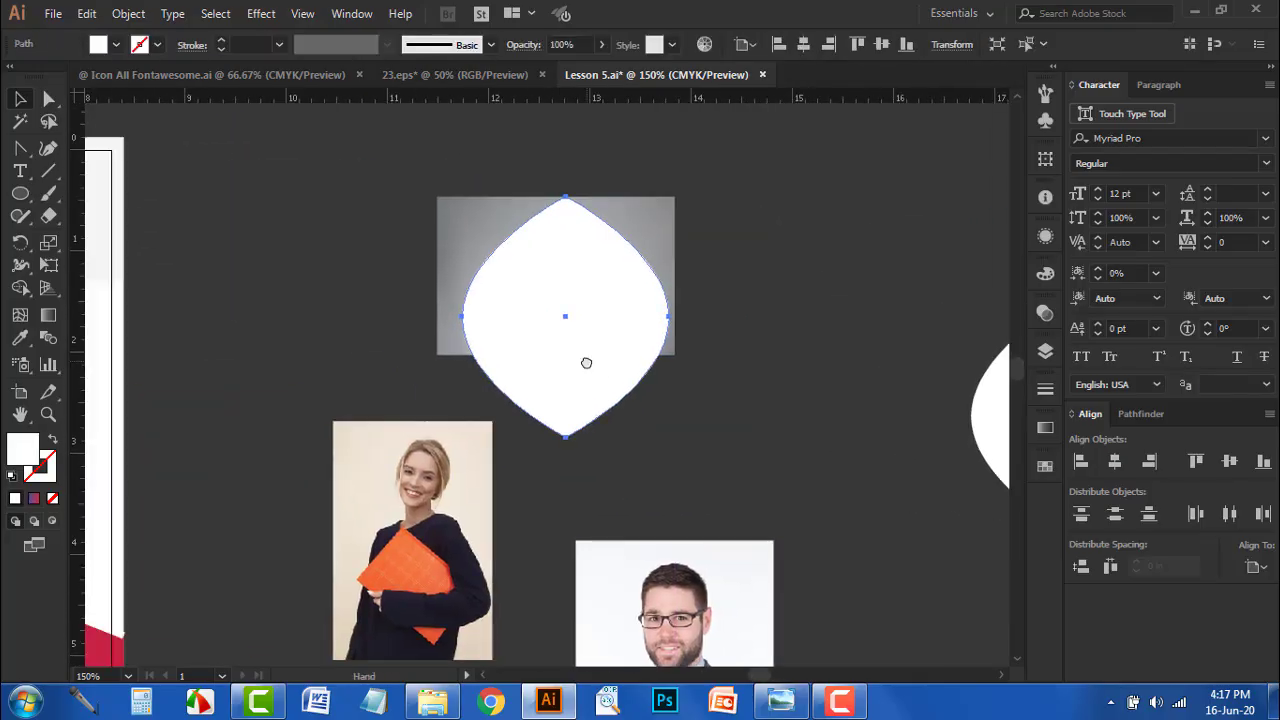
left_click(53, 441)
- Enlarge the green-shirt man's photo to about 3.57 by 2.38 in and center the pointed outline over him
left_click(321, 249)
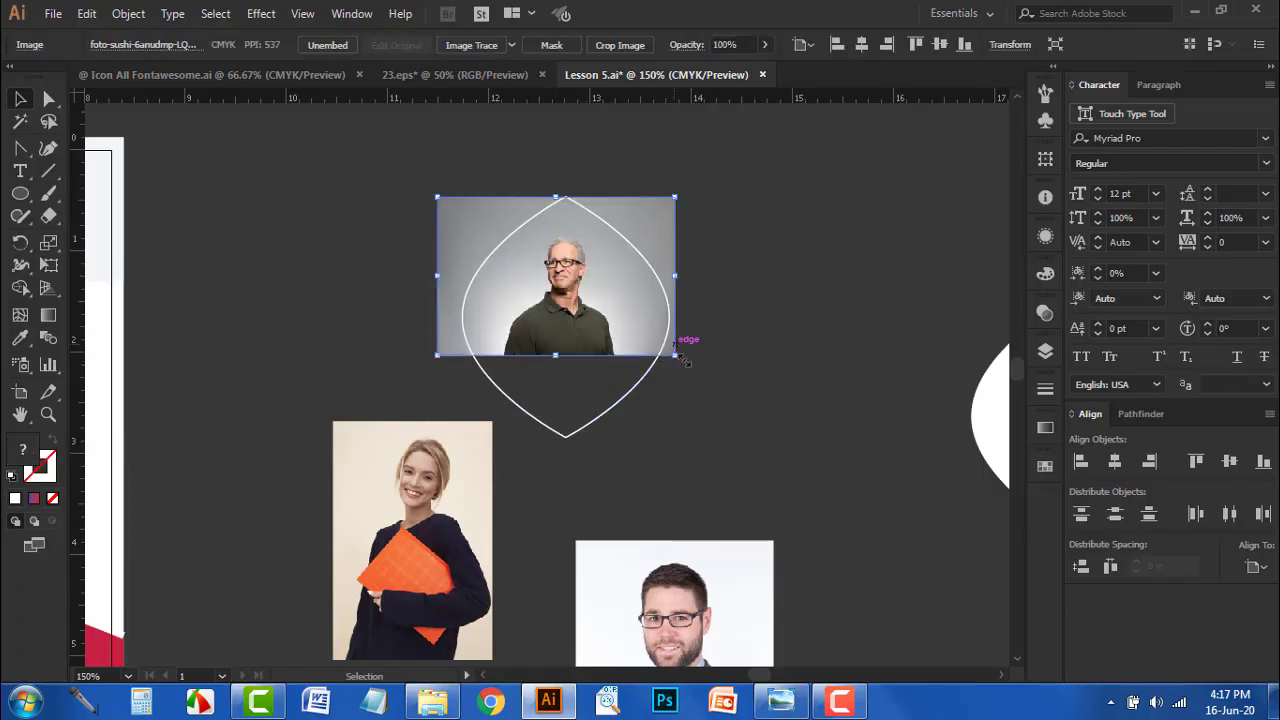
left_click_drag(676, 357, 800, 481)
left_click(691, 480)
left_click_drag(645, 386, 699, 378)
left_click(694, 461)
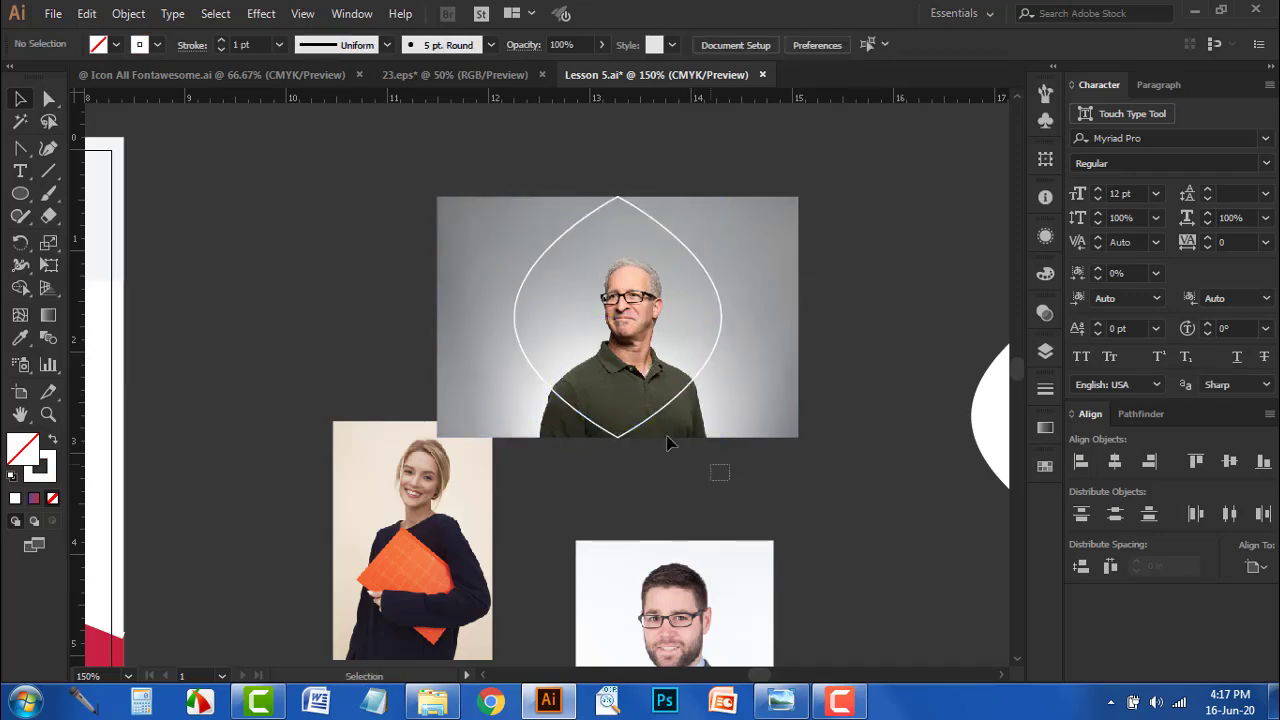
- Clip the green-shirt man's photo to the pointed outline with a clipping mask
left_click_drag(558, 284, 557, 283)
right_click(557, 283)
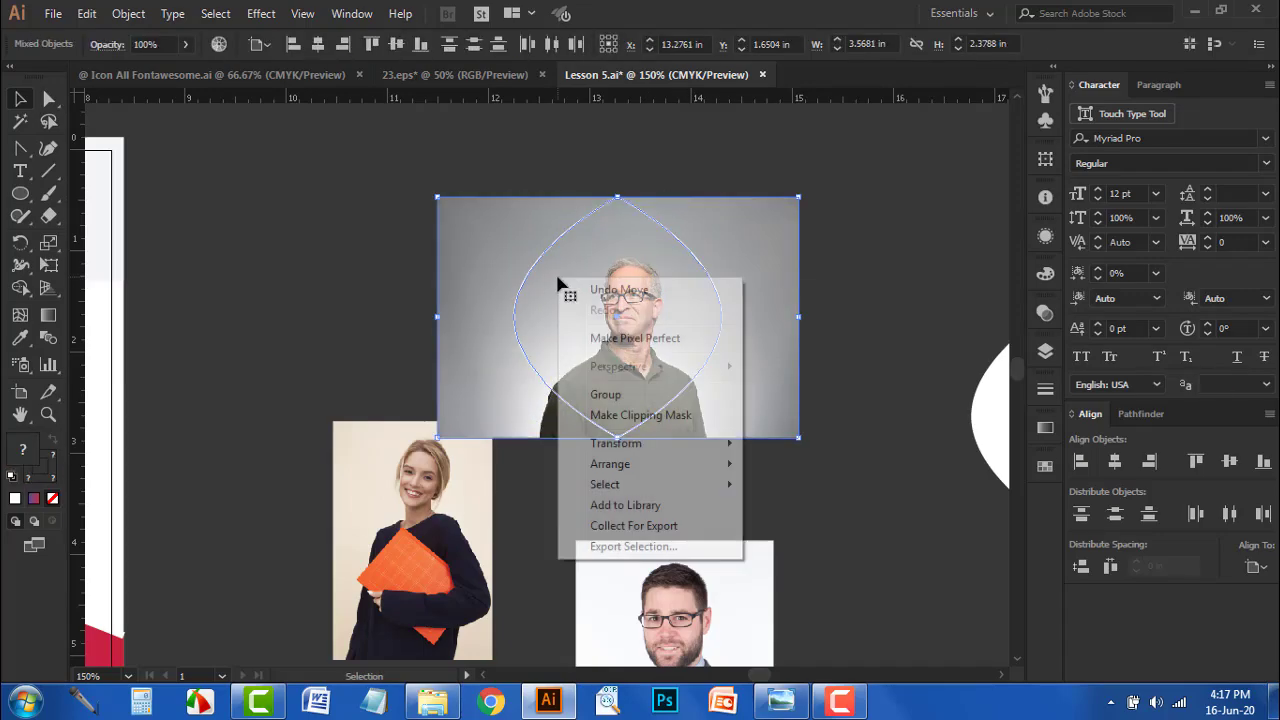
left_click(611, 416)
left_click(503, 408)
scroll(495, 380, "down", 1)
- Duplicate the white pointed shape farther up on the canvas
left_click_drag(414, 480, 286, 375)
scroll(637, 446, "up", 3)
left_click_drag(780, 388, 622, 164, "alt")
left_click(597, 363)
- Move the woman's photo beside the clipped portrait and lay a pointed shape over it with fill and stroke swapped
left_click_drag(280, 492, 574, 340)
left_click_drag(694, 366, 637, 417)
scroll(622, 457, "up", 2)
left_click(740, 506)
left_click_drag(740, 505, 458, 356)
left_click(53, 440)
- Enlarge the woman's photo to about 2.05 by 3.08 in so it covers the full width of the pointed outline
left_click(580, 516)
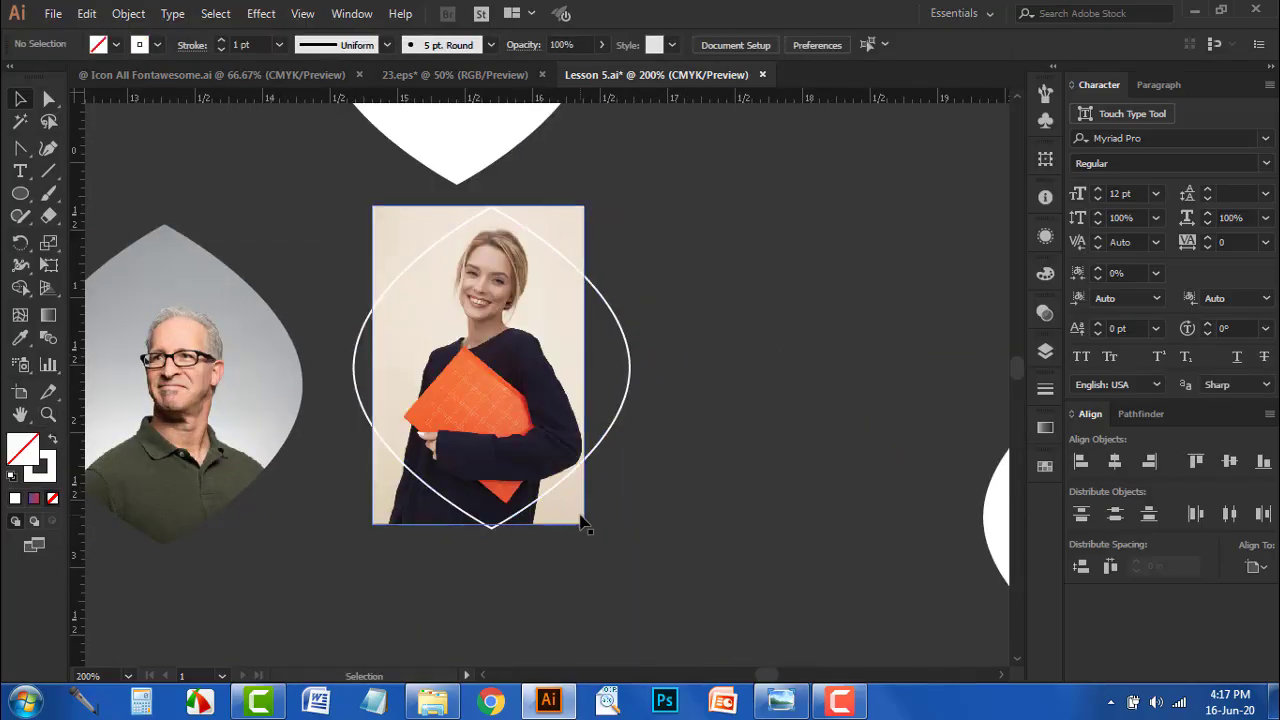
left_click_drag(587, 531, 633, 597)
left_click_drag(370, 600, 354, 621)
- Clip the woman's photo to the pointed outline with a clipping mask
left_click_drag(728, 402, 437, 343)
right_click(437, 343)
left_click(495, 476)
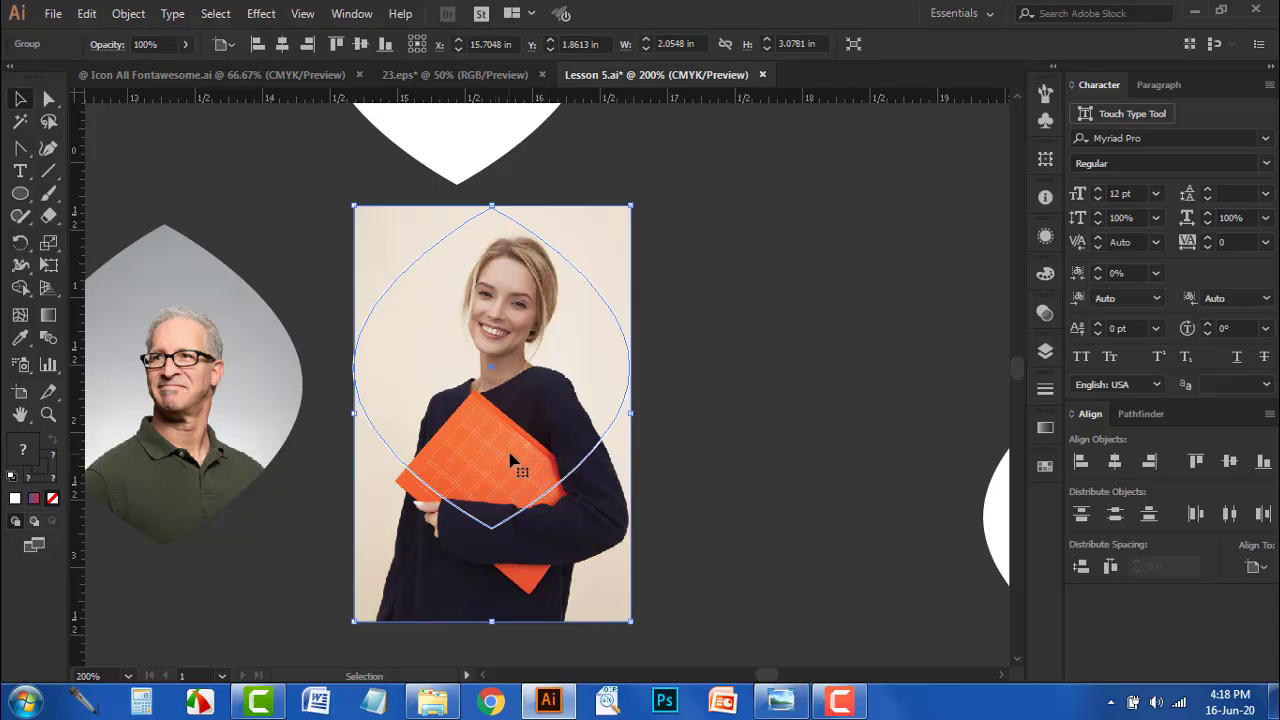
right_click(436, 338)
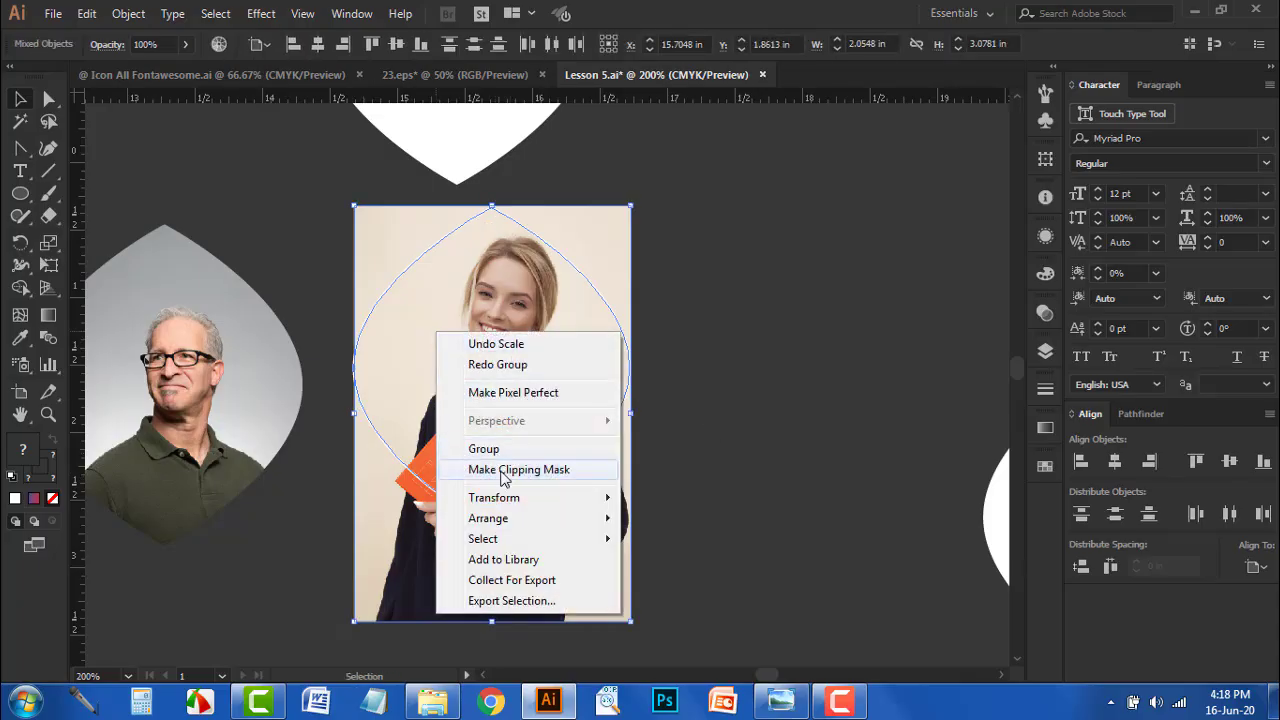
left_click(503, 470)
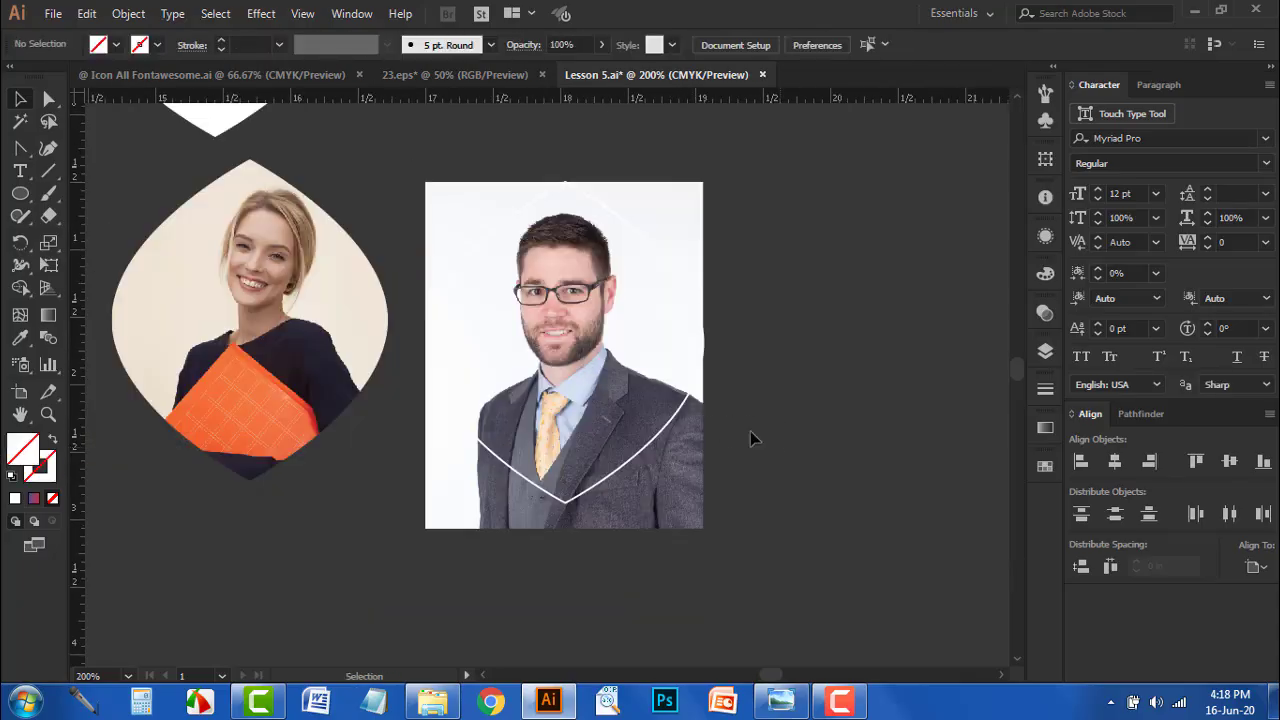
- Clip the photo of the man in the suit to its pointed outline with a clipping mask
left_click_drag(781, 448, 470, 229)
right_click(470, 229)
left_click(525, 366)
left_click(871, 398)
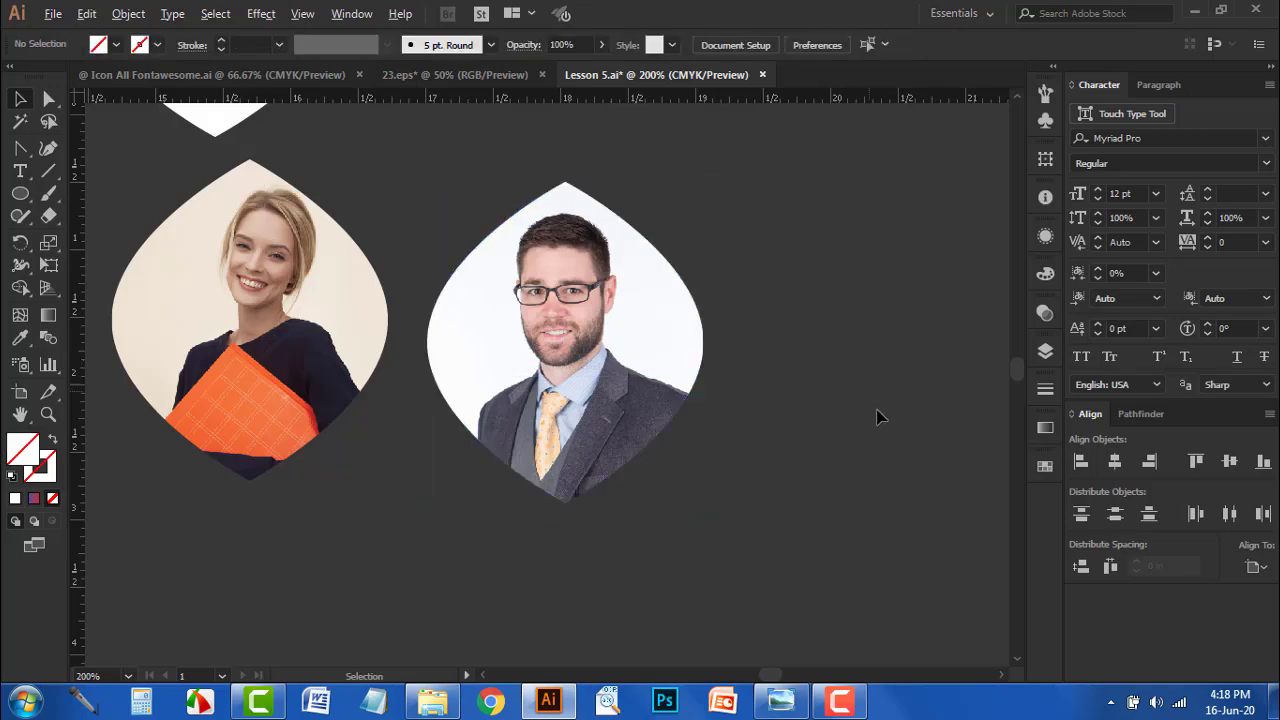
- Move the remaining white pointed shape between the flyer and the clipped green-shirt man portrait
scroll(879, 413, "down", 4)
left_click_drag(480, 430, 640, 347)
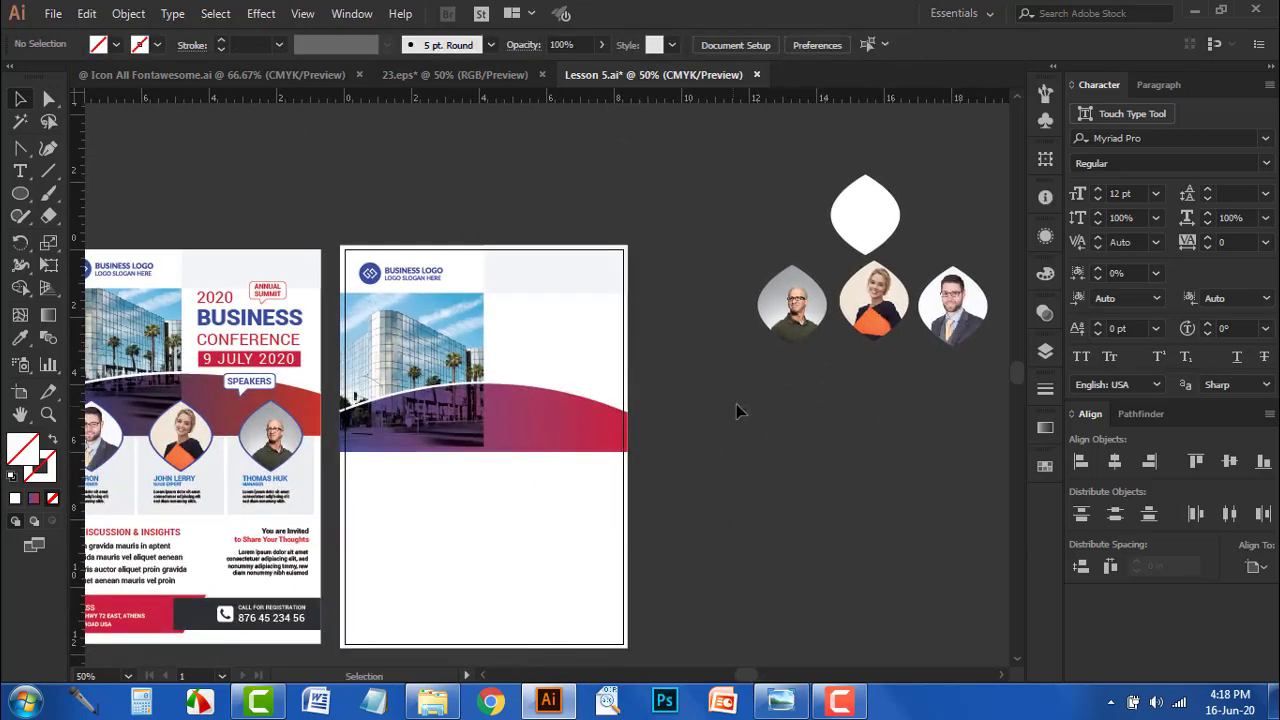
scroll(266, 400, "up", 2)
scroll(265, 490, "down", 1)
left_click_drag(900, 330, 450, 306)
left_click_drag(605, 152, 392, 320)
scroll(391, 318, "up", 2)
- Fill the remaining pointed shape with the dark blue swatch
left_click(117, 45)
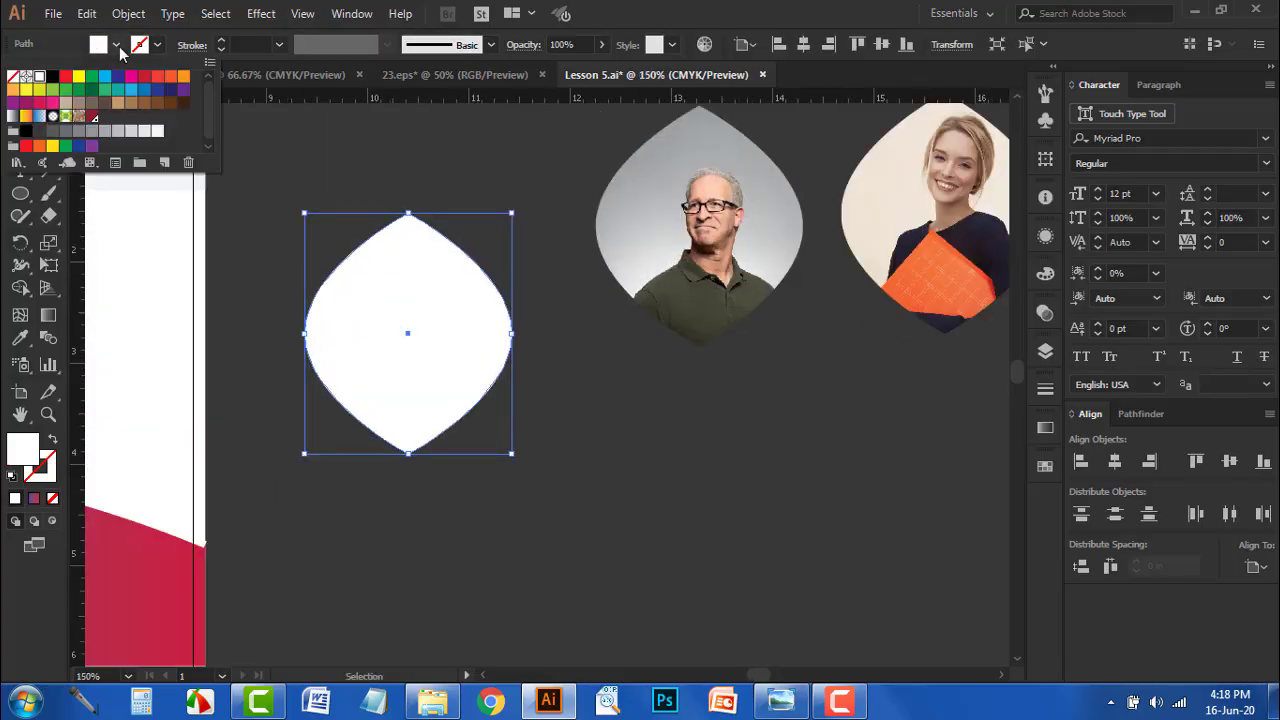
left_click(119, 79)
left_click(347, 189)
scroll(480, 357, "up", 2)
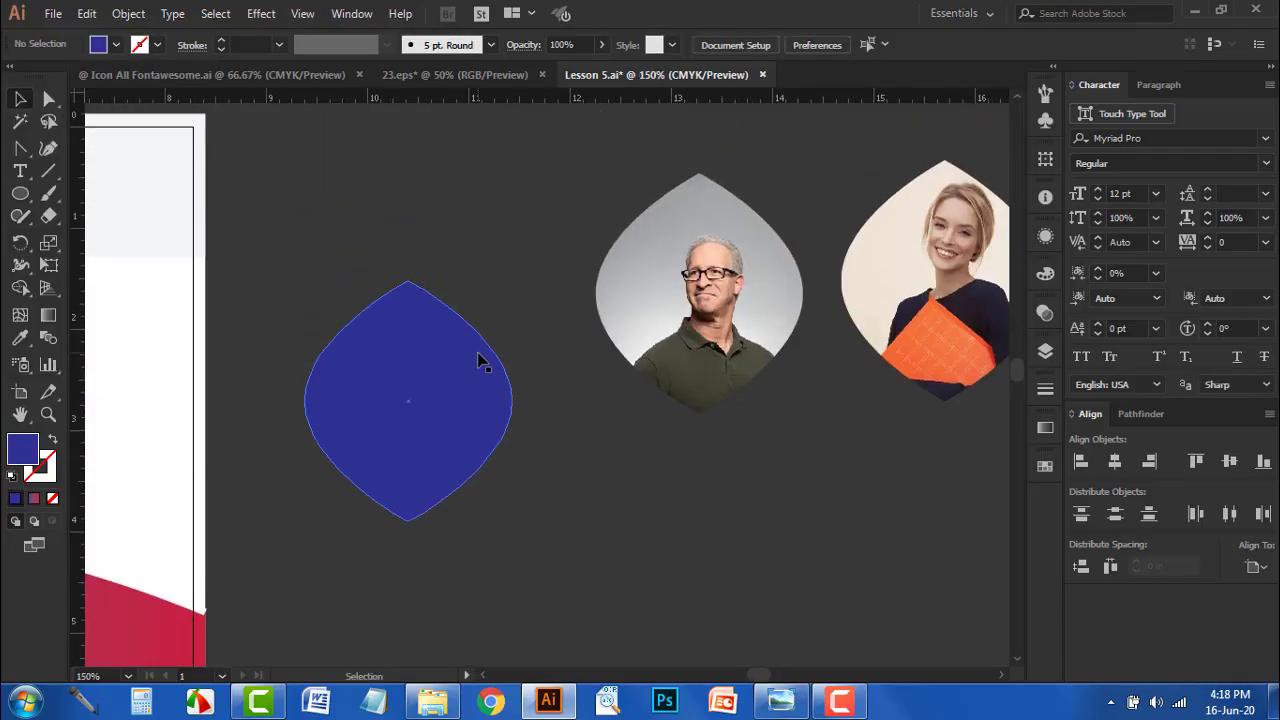
- Enlarge the dark blue pointed shape slightly and place two copies of it around the original beside the flyer
left_click_drag(511, 521, 518, 528)
left_click(560, 517)
left_click(449, 430)
scroll(466, 414, "down", 1)
left_click_drag(466, 414, 447, 240)
scroll(447, 240, "down", 2)
left_click_drag(432, 340, 551, 480)
- Center the green-shirt man's portrait horizontally and vertically on the middle blue shape, using the blue shape as key object
left_click(429, 345)
left_click(600, 285, "shift")
left_click(429, 337)
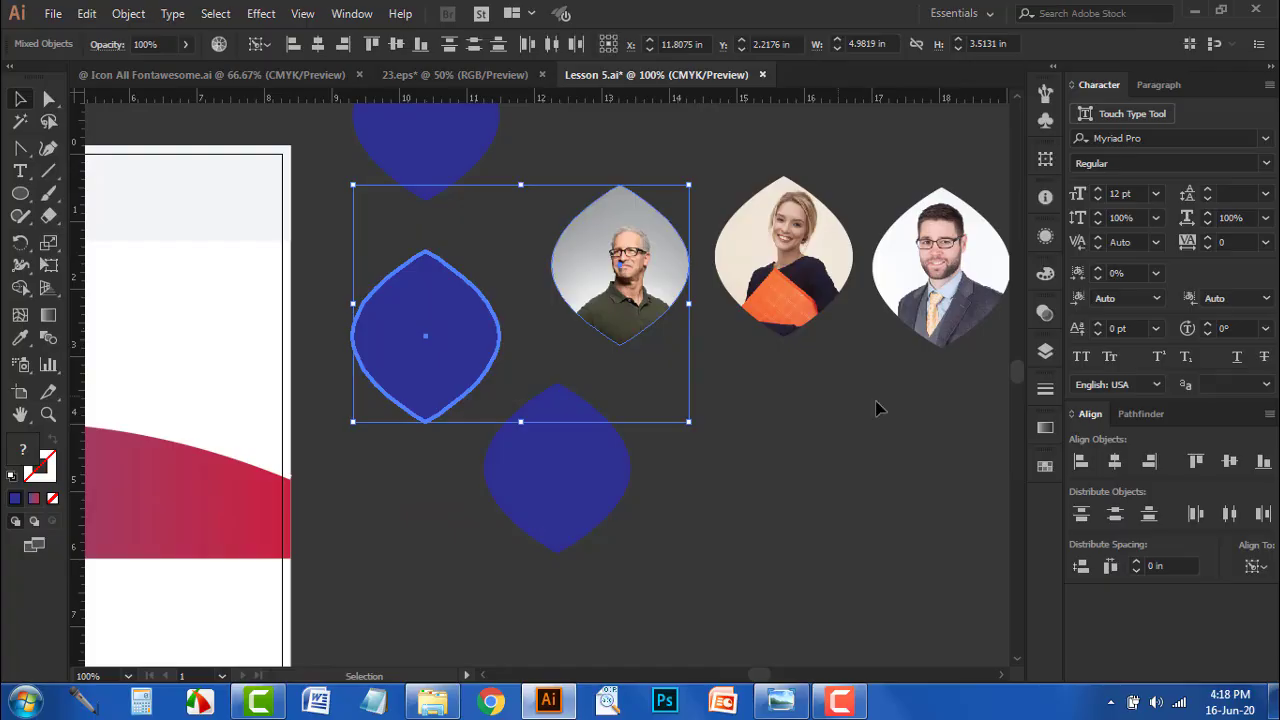
left_click(1115, 461)
left_click(1230, 461)
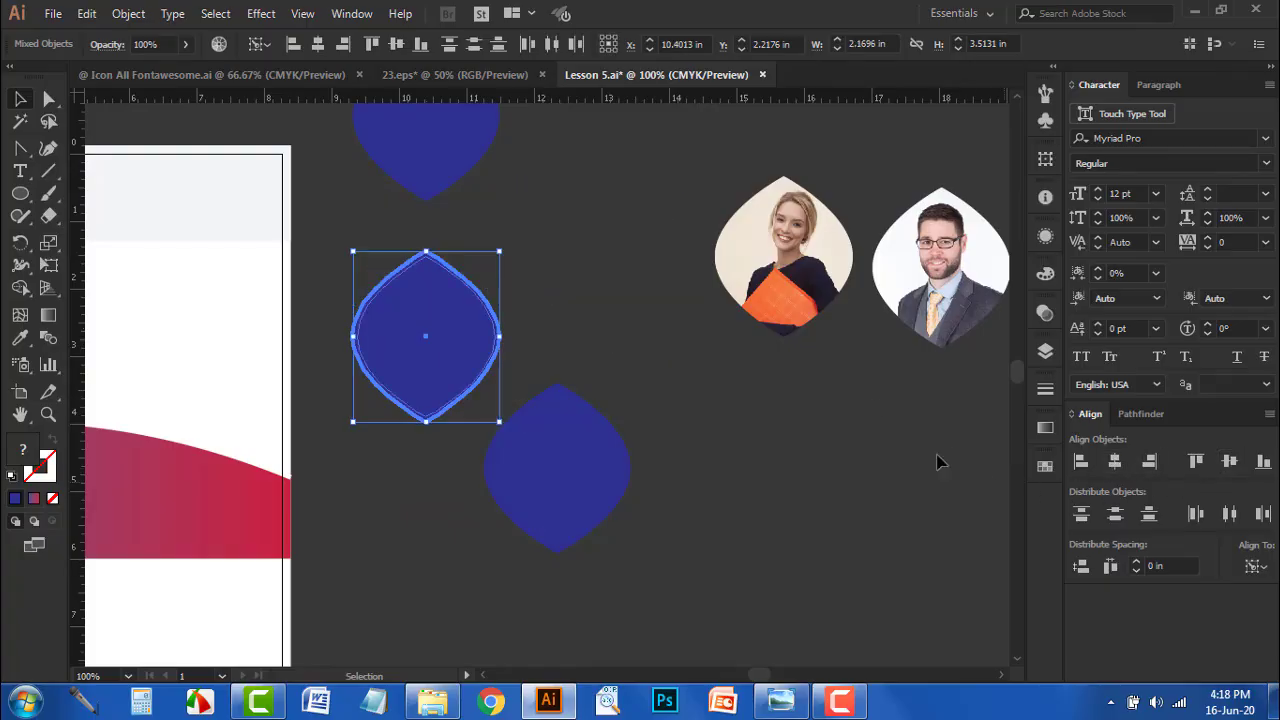
- Send the blue shape covering the green-shirt man's portrait to the back
left_click(621, 355)
left_click(397, 337)
right_click(397, 337)
mouse_move(471, 586)
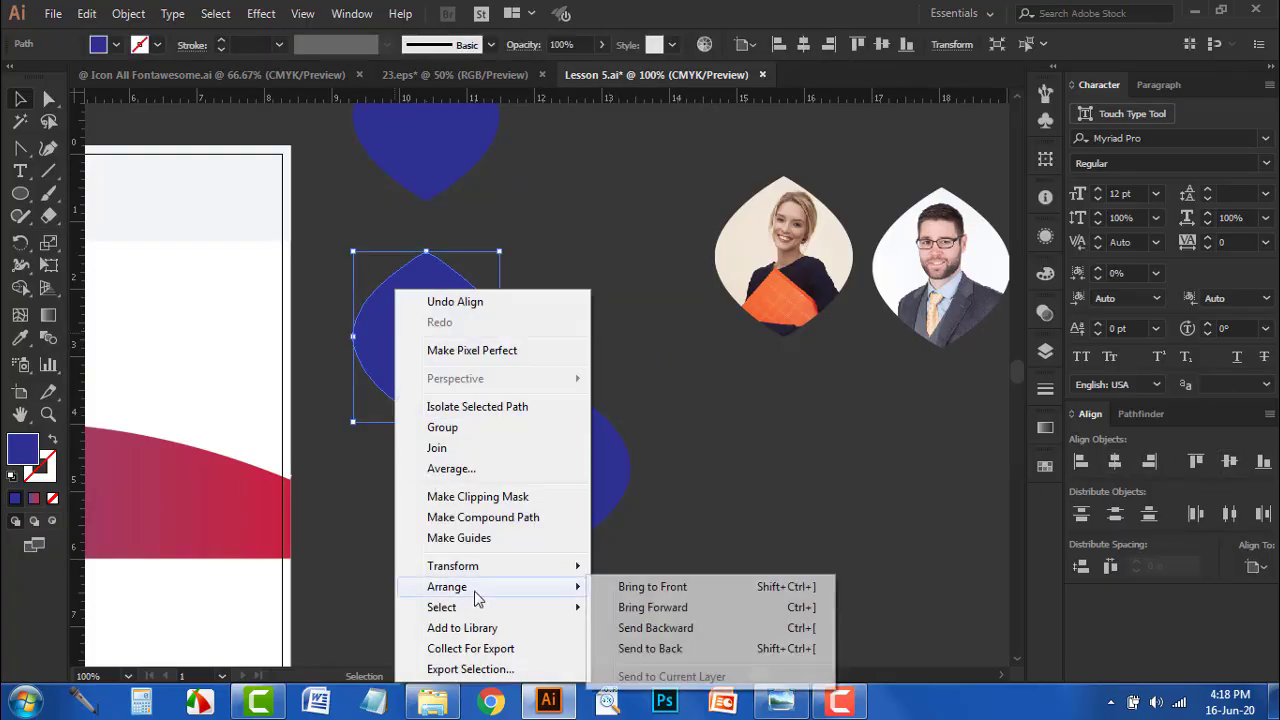
left_click(657, 647)
left_click(645, 503)
- Move the lower blue copy up toward the woman's portrait and send both spare blue shapes to the back
scroll(638, 519, "up", 1)
left_click_drag(628, 518, 654, 308)
left_click(475, 160, "shift")
right_click(475, 160)
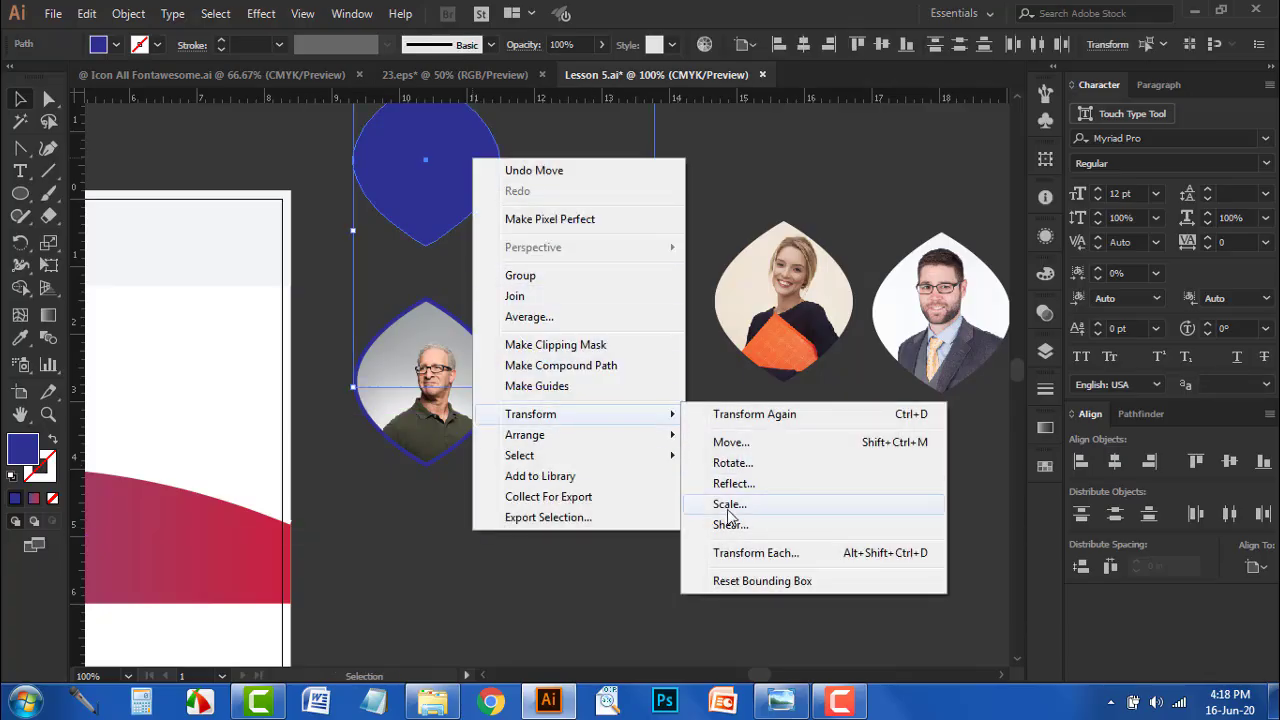
mouse_move(640, 436)
left_click(745, 497)
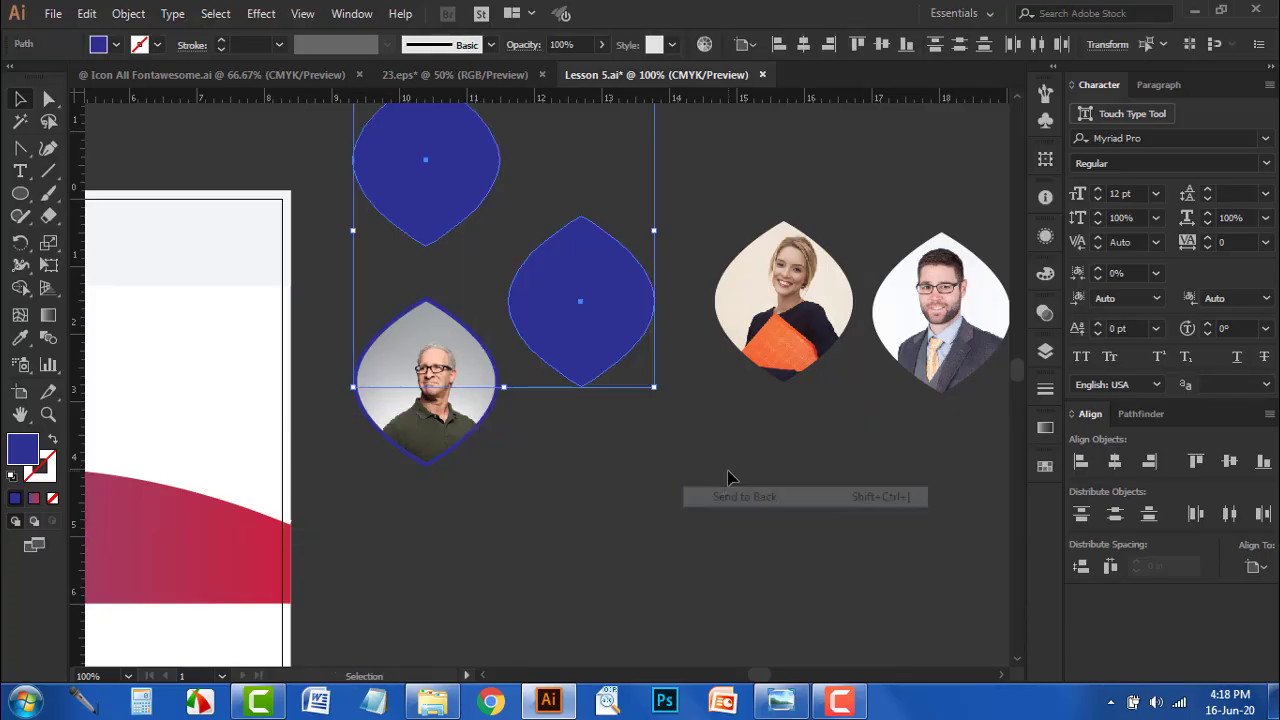
left_click(730, 460)
- Center the woman's portrait on the nearest blue shape, using the blue shape as key object
scroll(732, 453, "up", 2)
left_click(572, 370)
left_click(750, 380, "shift")
left_click(617, 363)
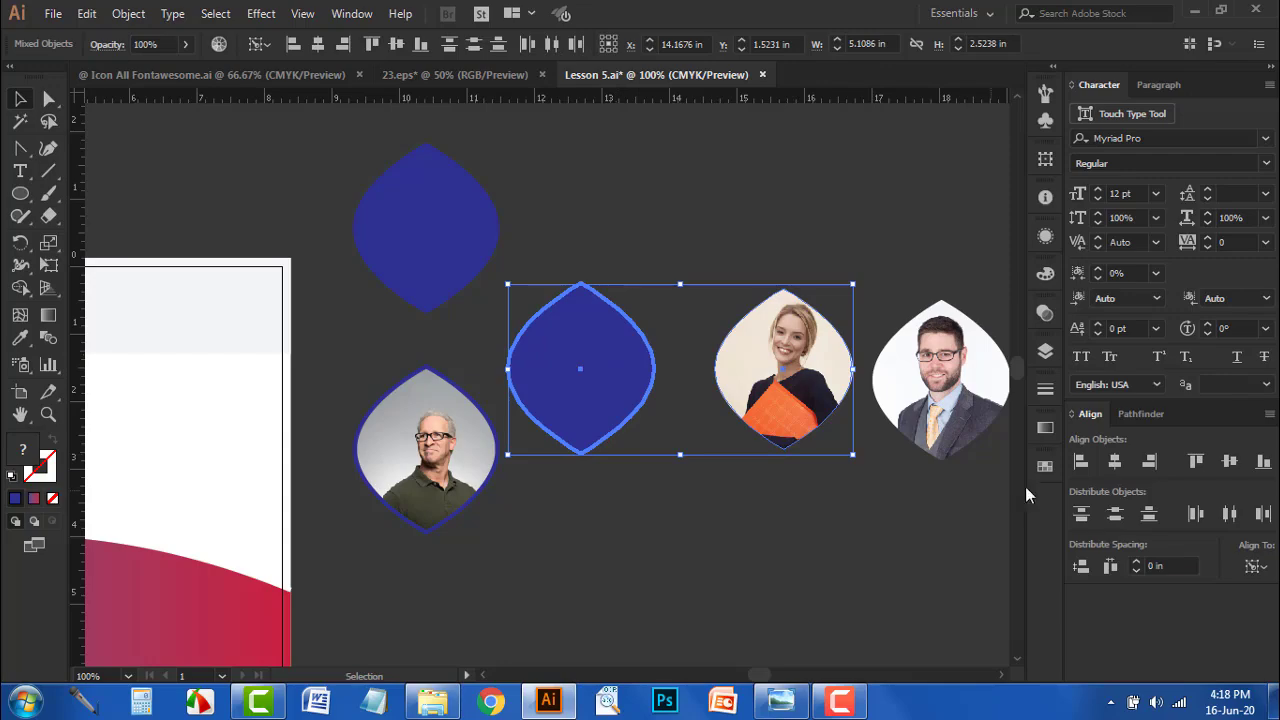
left_click(1114, 463)
- Move the suited man's portrait next to the remaining blue shape
left_click_drag(890, 385, 698, 250)
left_click(450, 245, "shift")
left_click(450, 245)
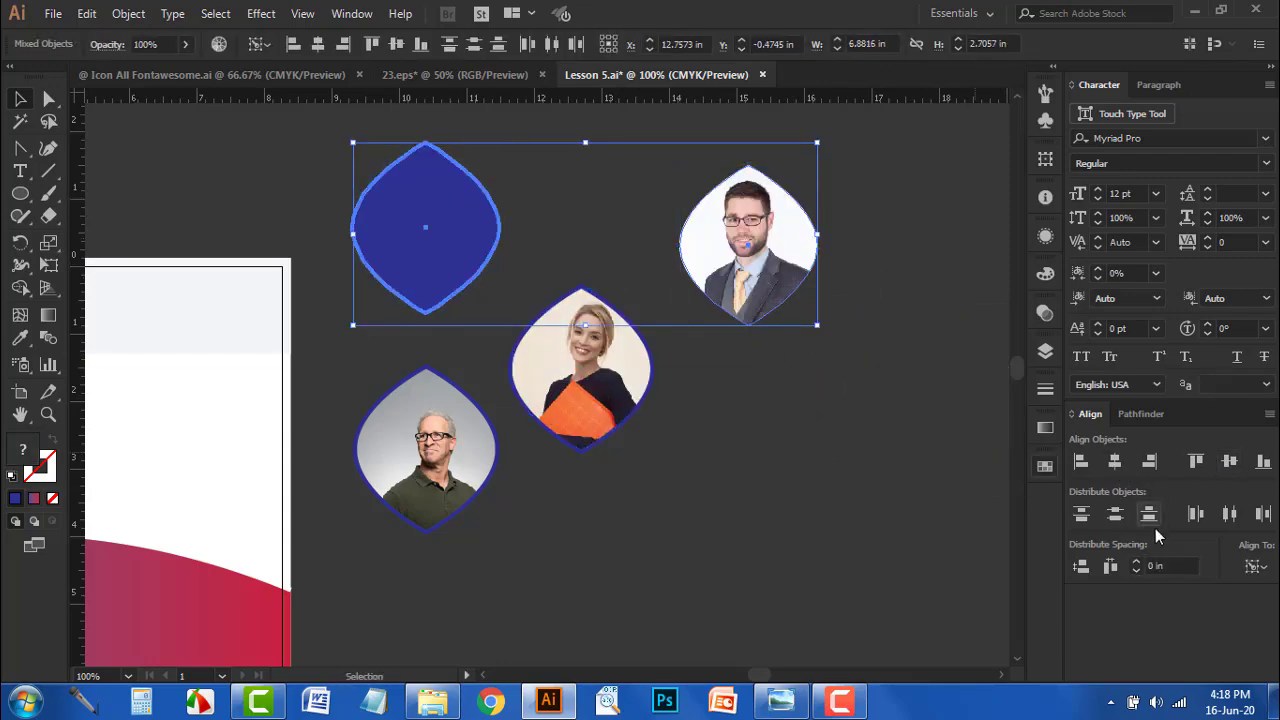
left_click_drag(750, 262, 568, 221)
scroll(489, 160, "up", 1)
scroll(470, 205, "up", 2)
- Center the suited man's portrait horizontally and vertically on the remaining blue shape, using the blue shape as key object
left_click(395, 385)
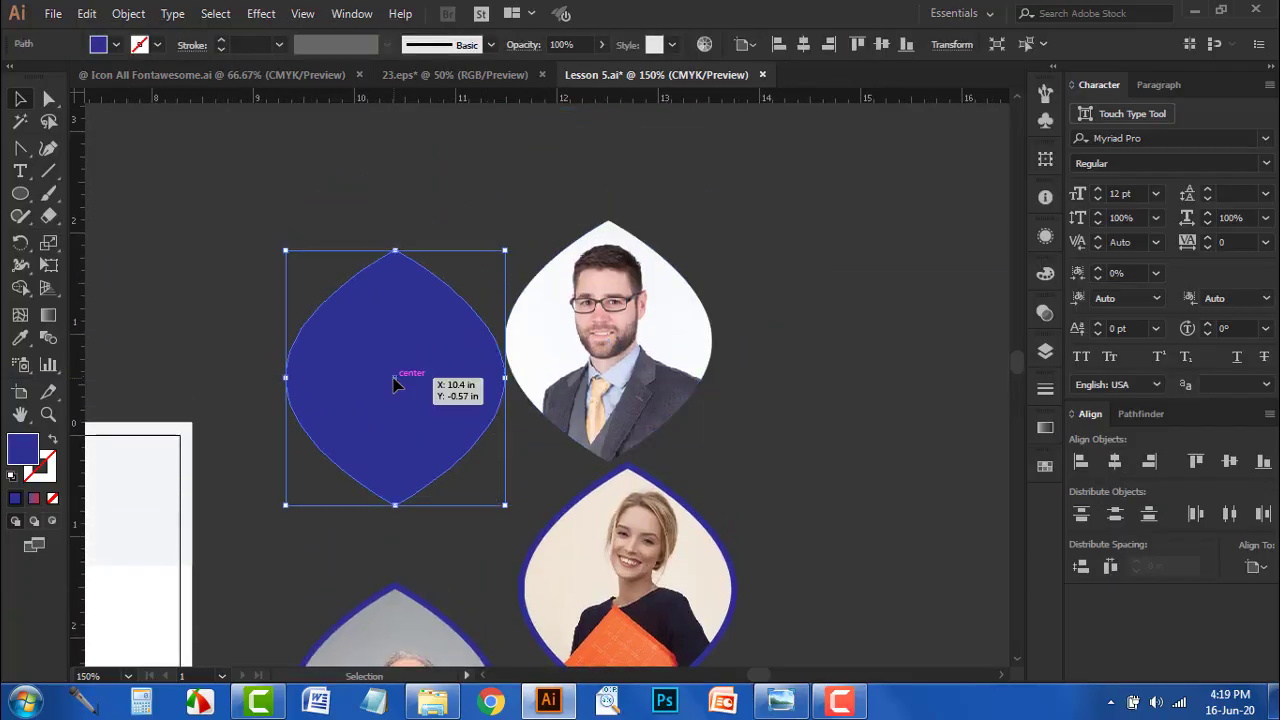
left_click(663, 309, "shift")
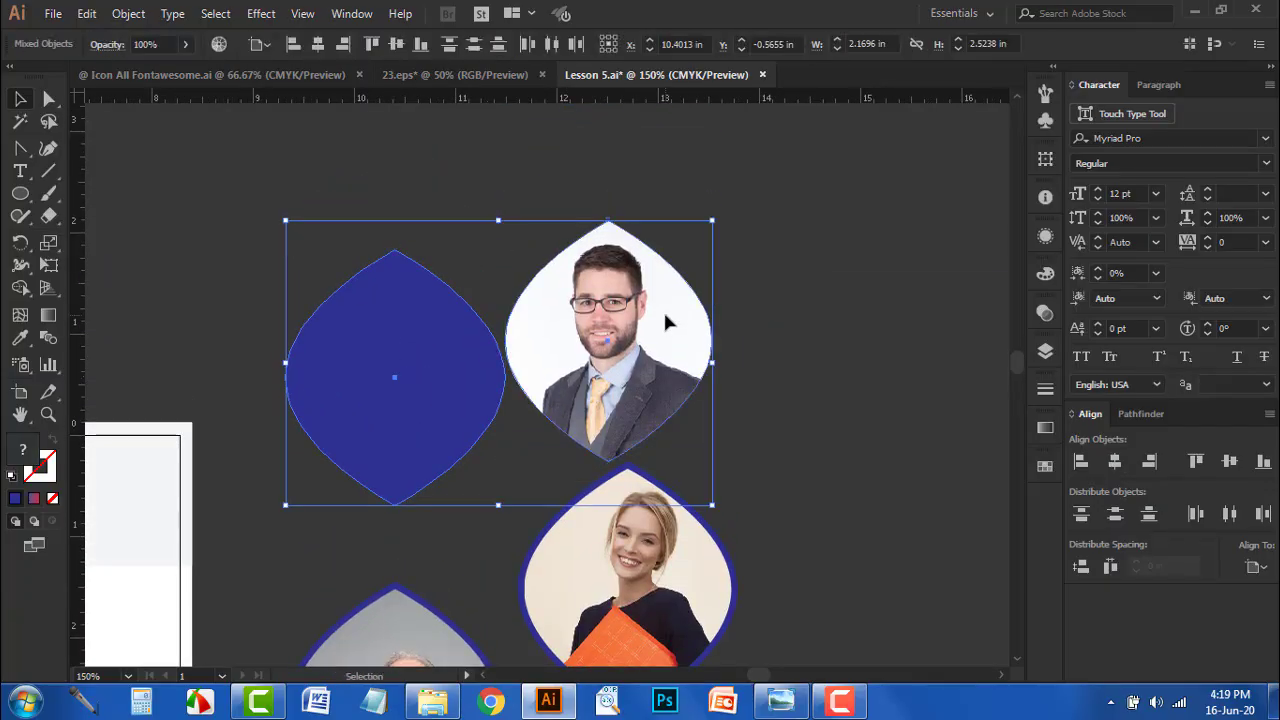
left_click(393, 345)
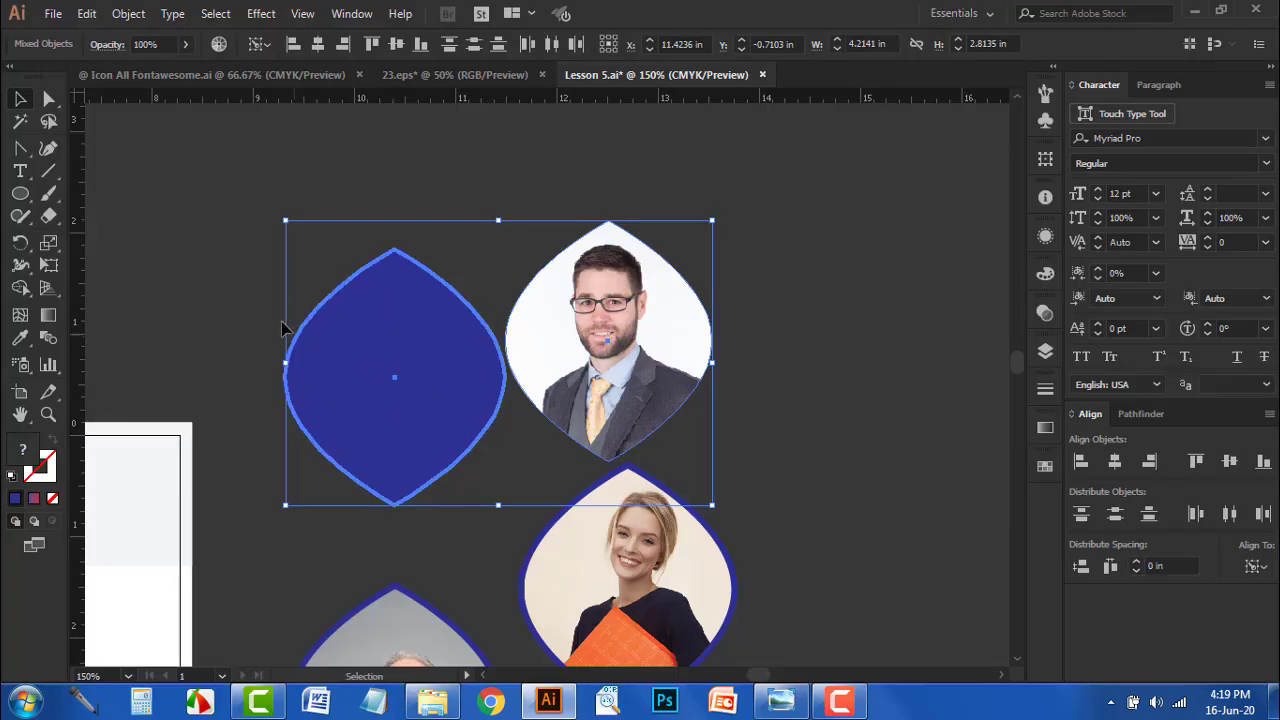
scroll(280, 332, "up", 3)
left_click(231, 300)
left_click_drag(296, 257, 995, 348)
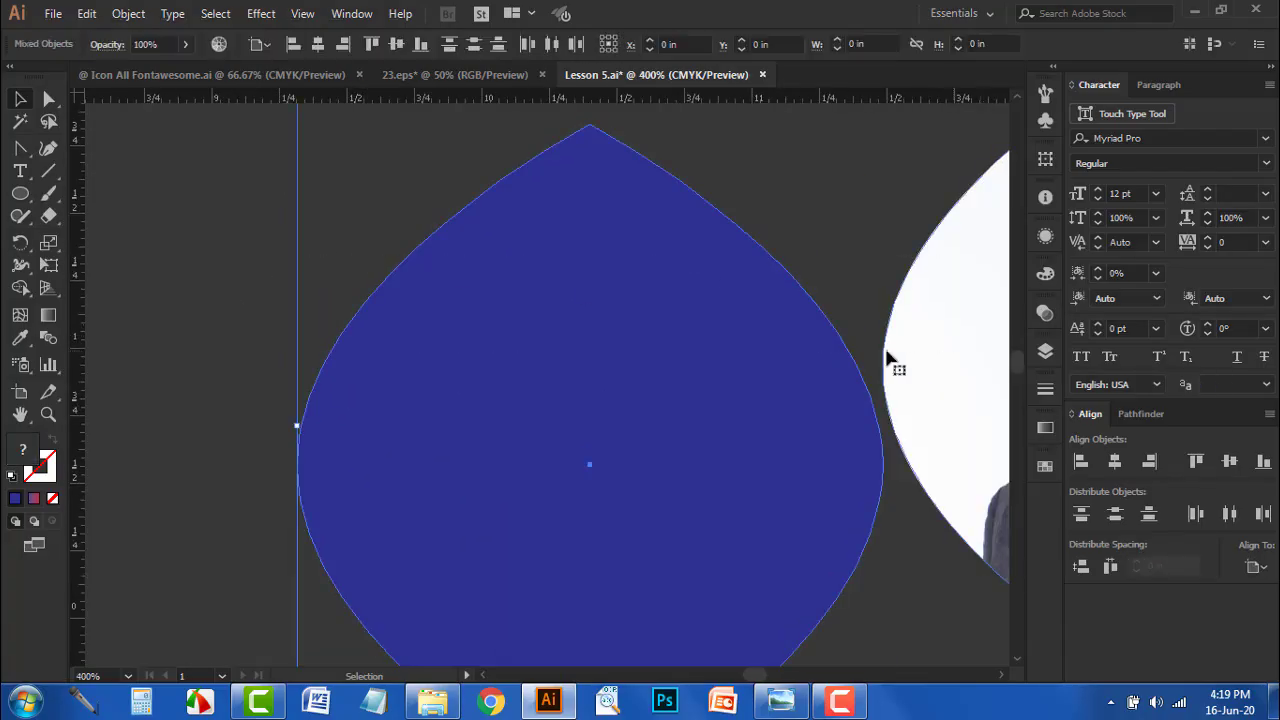
left_click(410, 335)
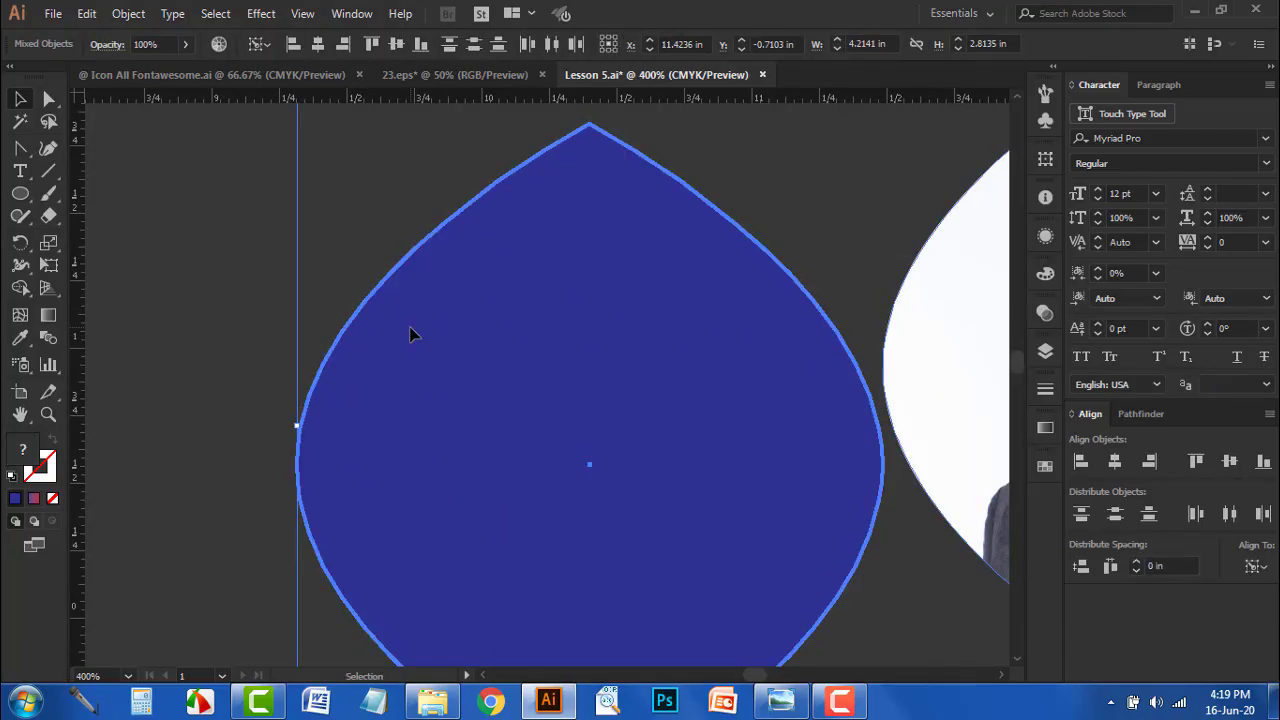
scroll(336, 308, "down", 2)
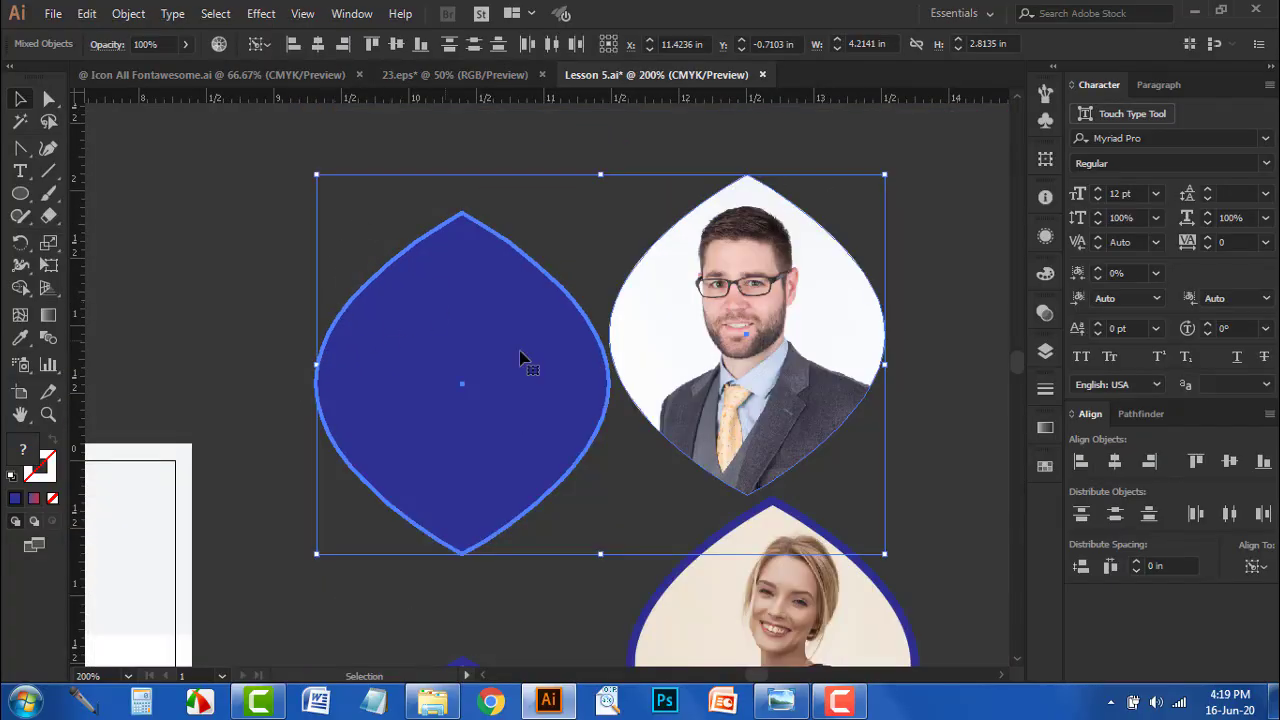
left_click(1115, 461)
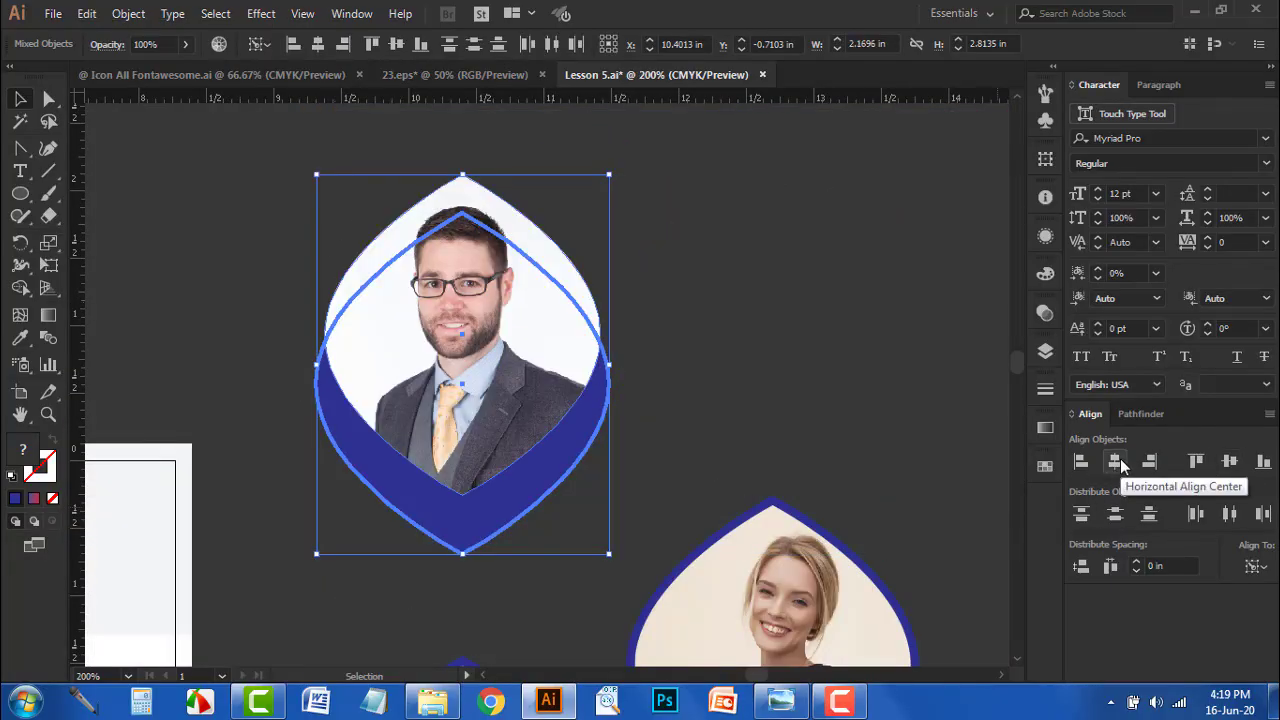
left_click(1230, 462)
left_click(797, 348)
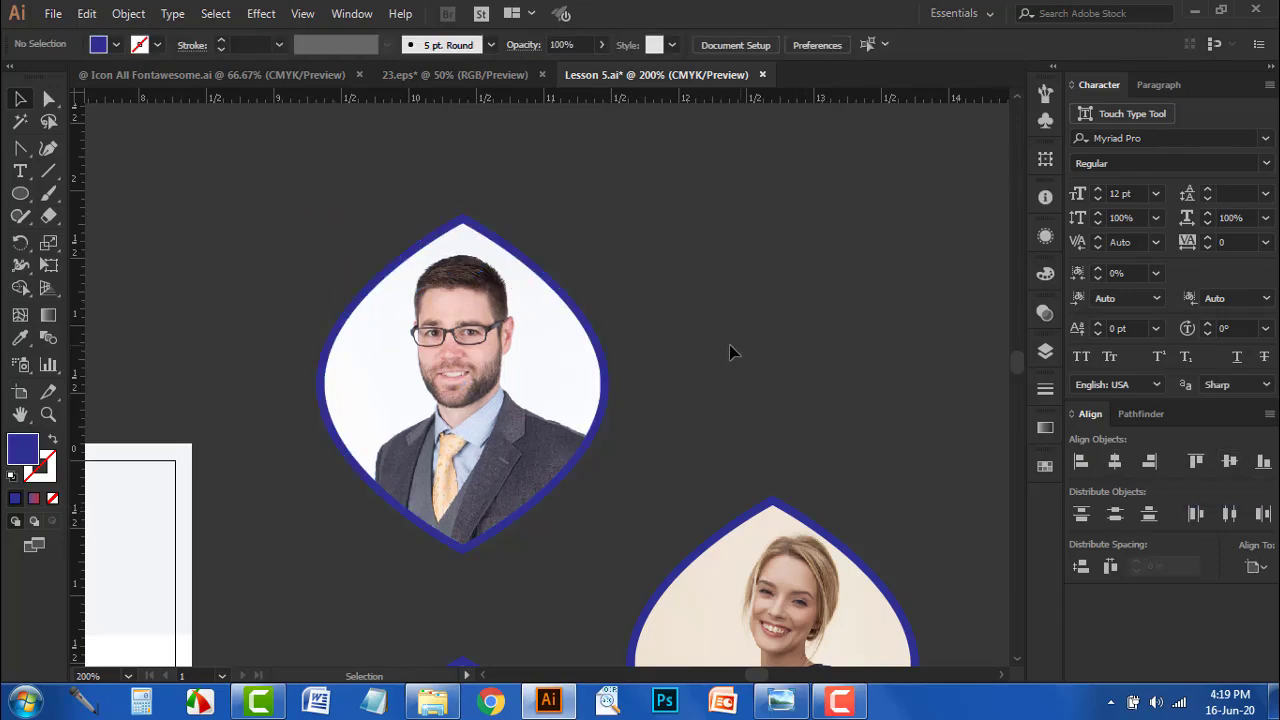
- Group each speaker portrait with its blue backing shape
scroll(610, 330, "down", 2)
scroll(608, 324, "down", 4)
scroll(585, 350, "down", 3)
left_click_drag(563, 373, 779, 393)
left_click_drag(726, 173, 806, 285)
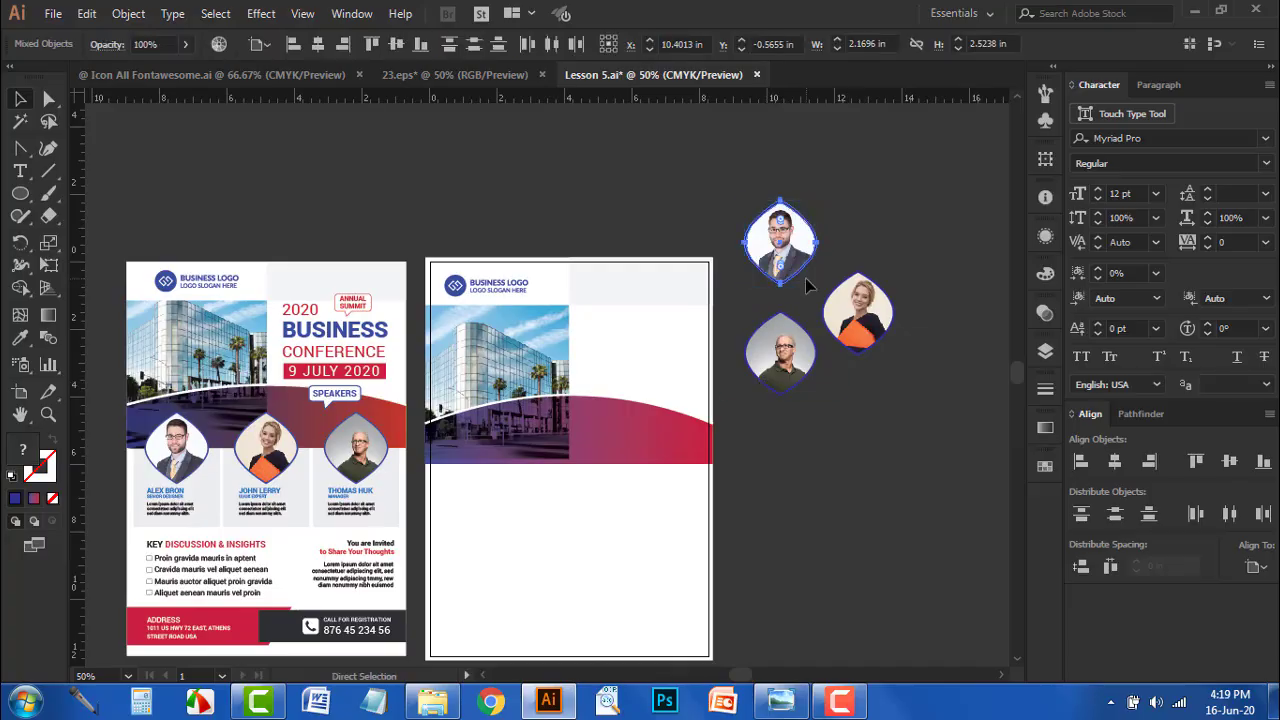
left_click_drag(759, 358, 759, 357)
key("ctrl+g")
left_click_drag(894, 430, 855, 288)
key("ctrl+g")
left_click(840, 228)
- Place the three framed portraits in a row across the lower edge of the flyer's curved band: suited man, woman, green-shirt man
left_click_drag(781, 241, 462, 472)
left_click(825, 440)
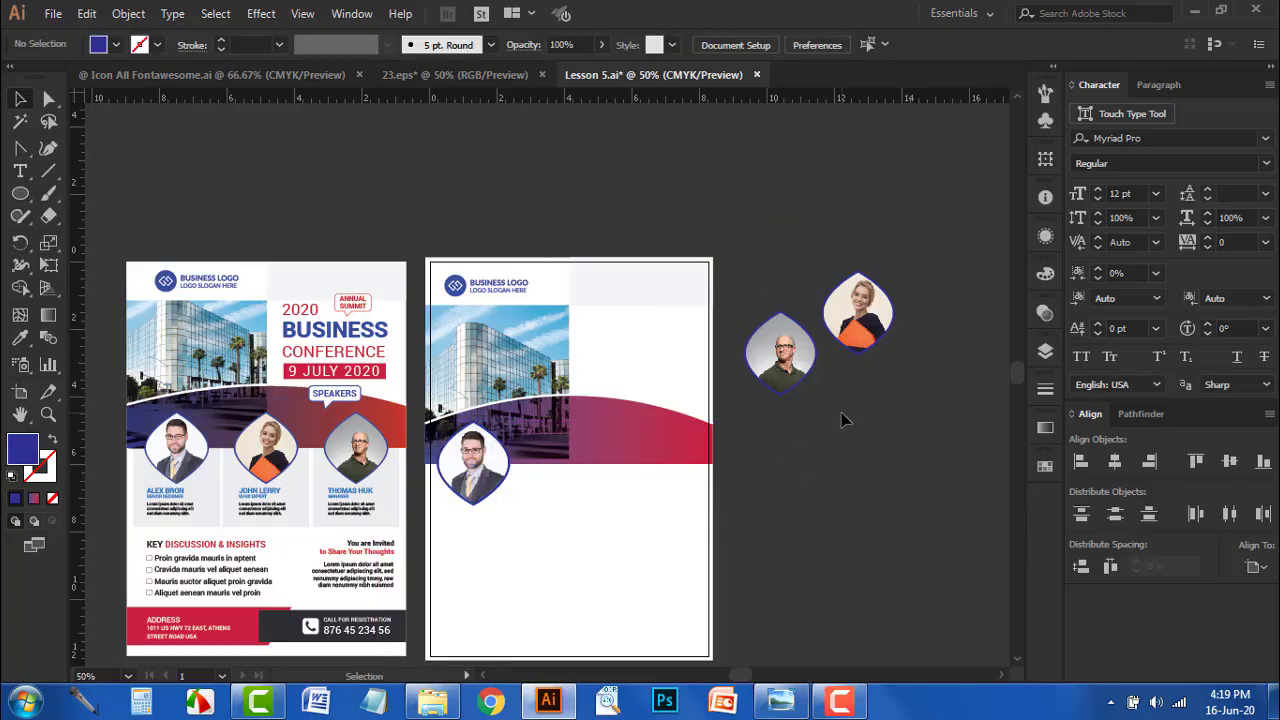
left_click_drag(858, 308, 571, 480)
left_click(797, 436)
left_click_drag(782, 350, 658, 463)
- Distribute the three framed portraits evenly by their horizontal centers, aligning to the selection
scroll(610, 522, "up", 2)
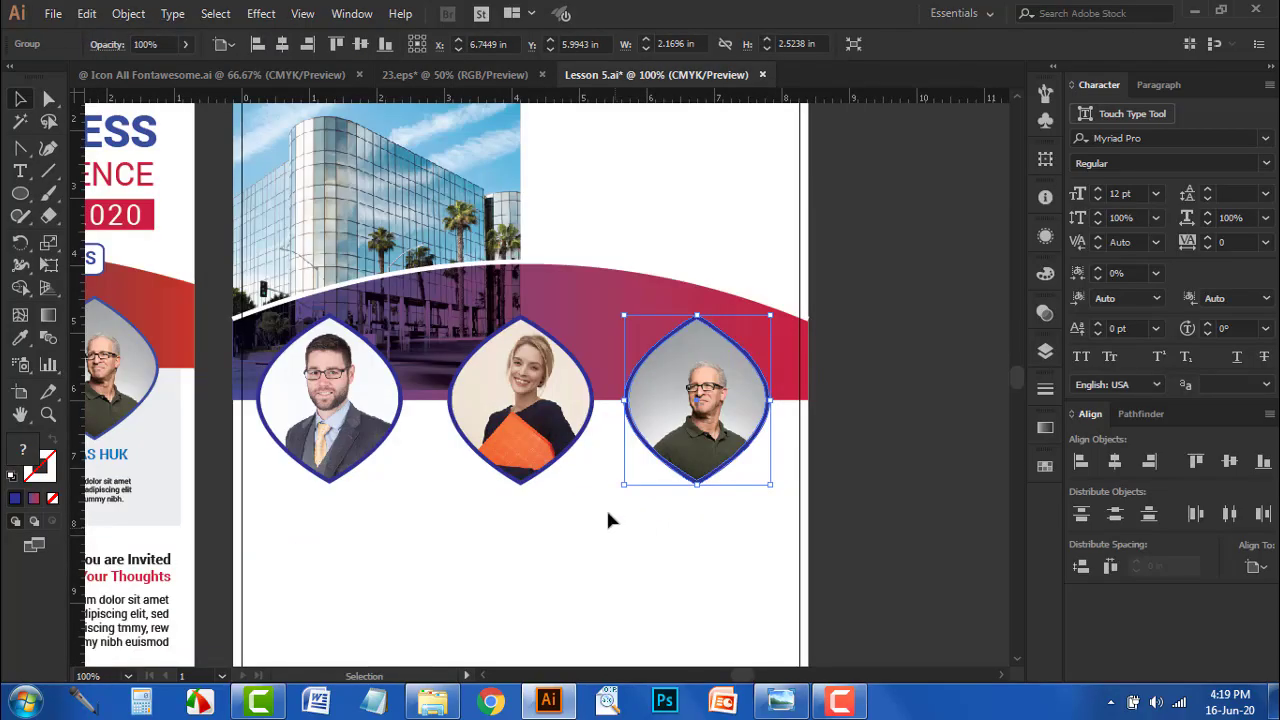
left_click(566, 480, "shift")
left_click(307, 434, "shift")
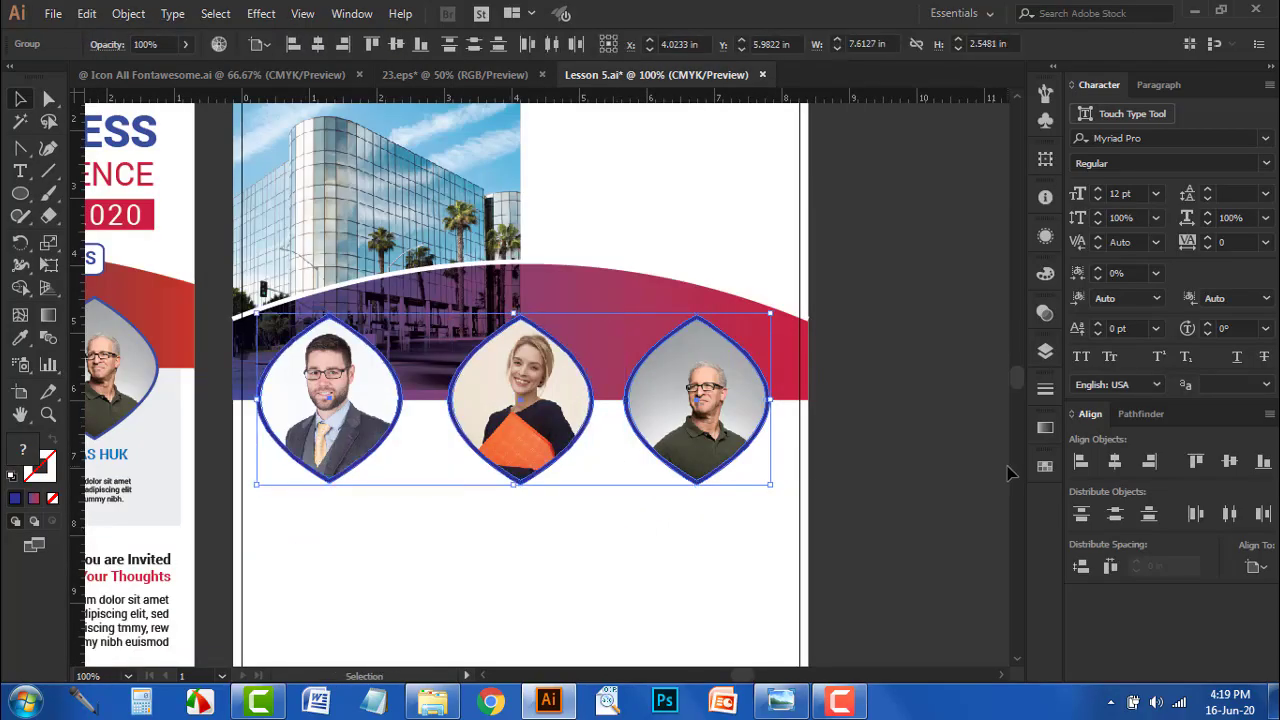
left_click(1254, 566)
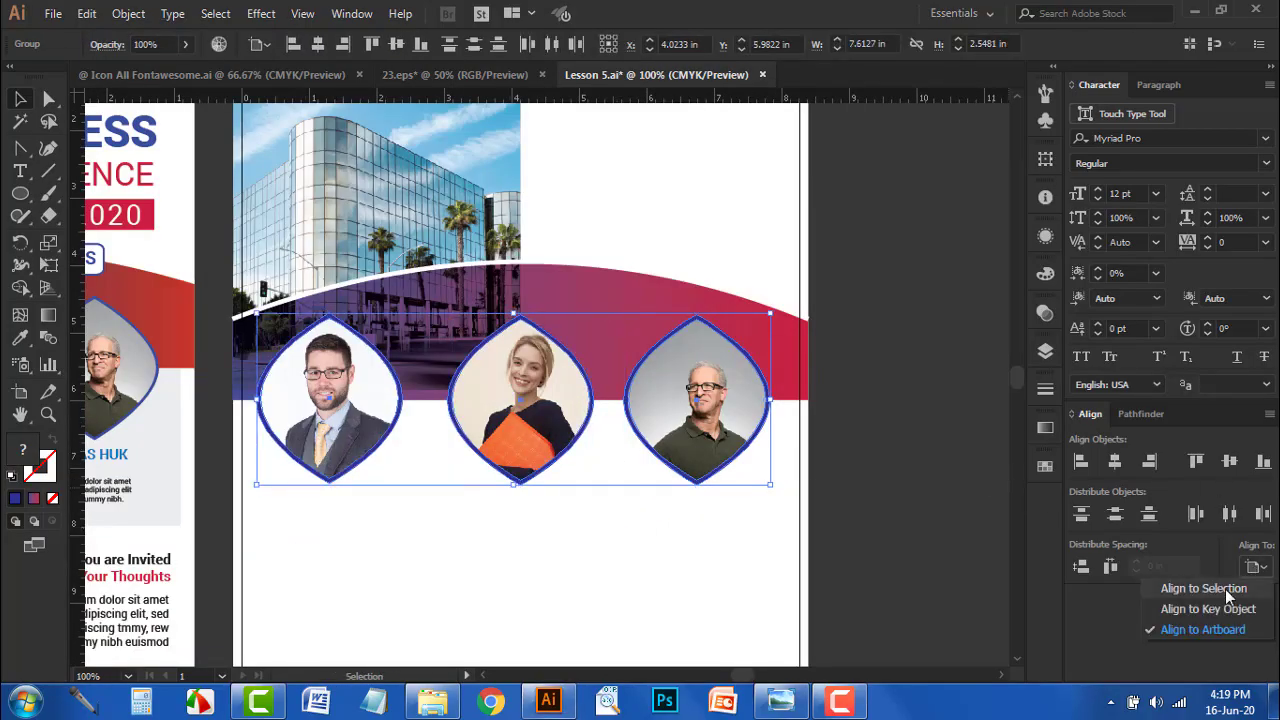
left_click(1210, 589)
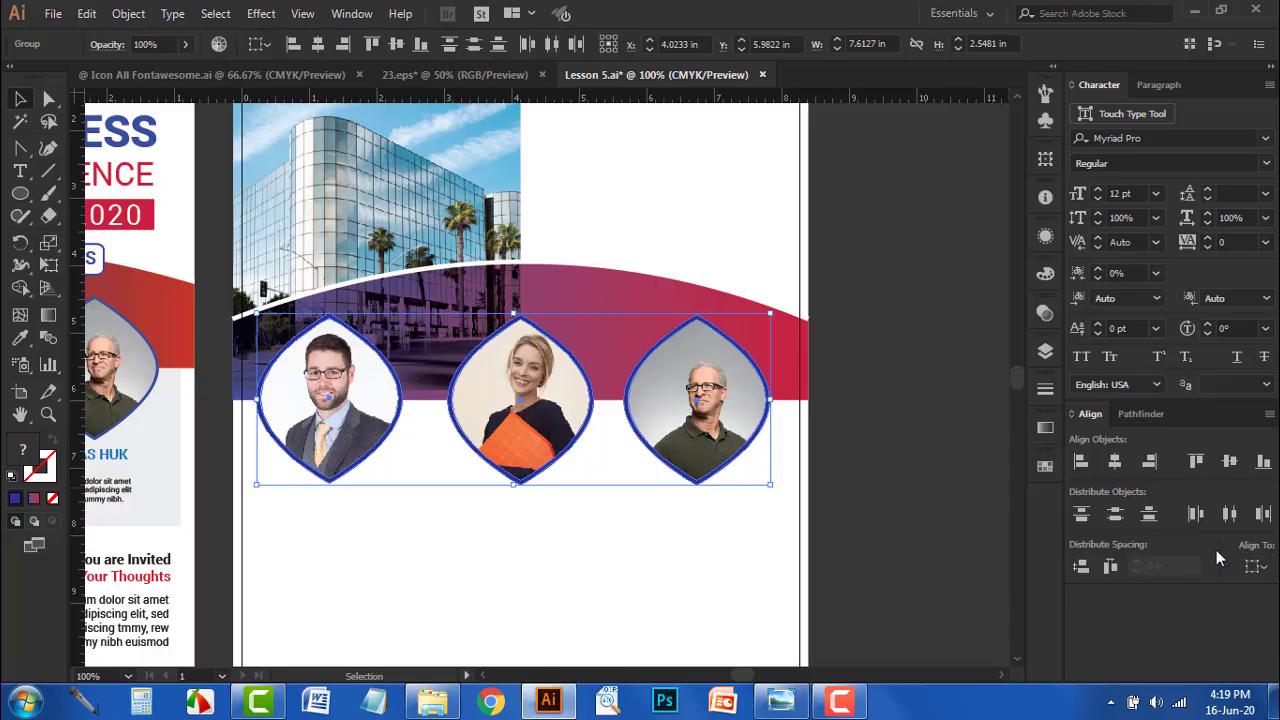
left_click(1231, 516)
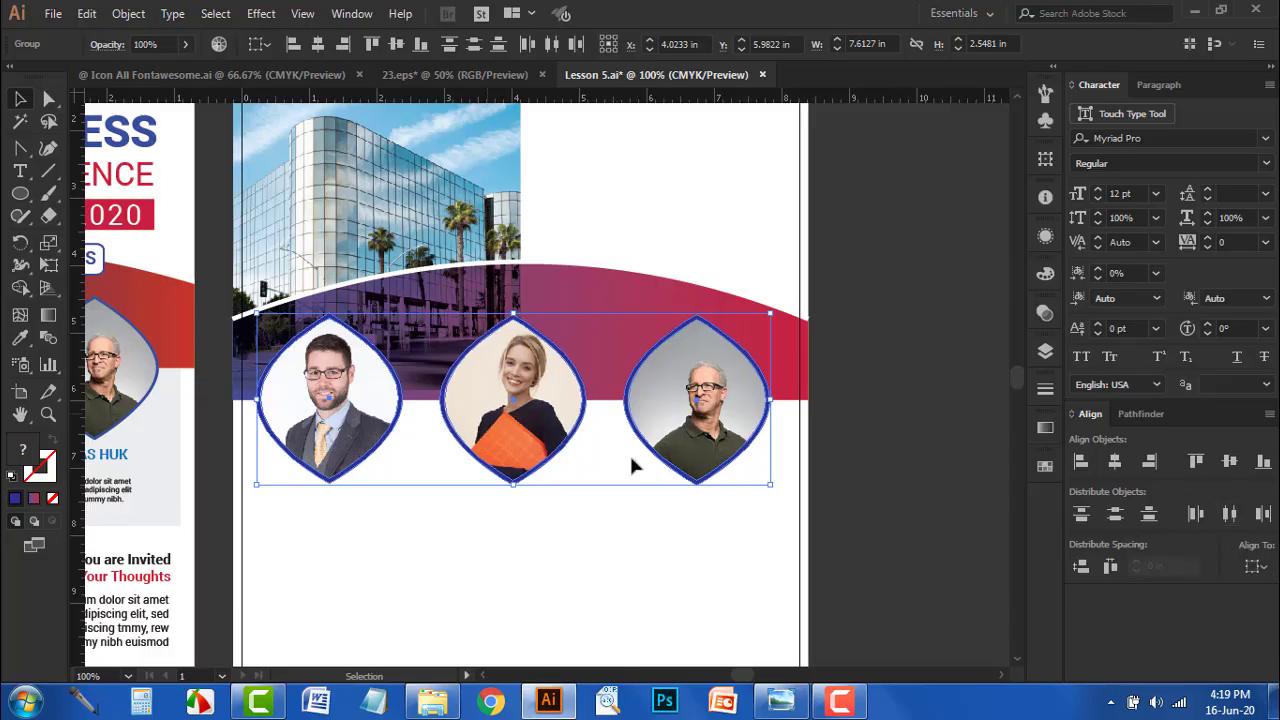
- Group the three framed portraits and center the group horizontally on the artboard
key("ctrl+g")
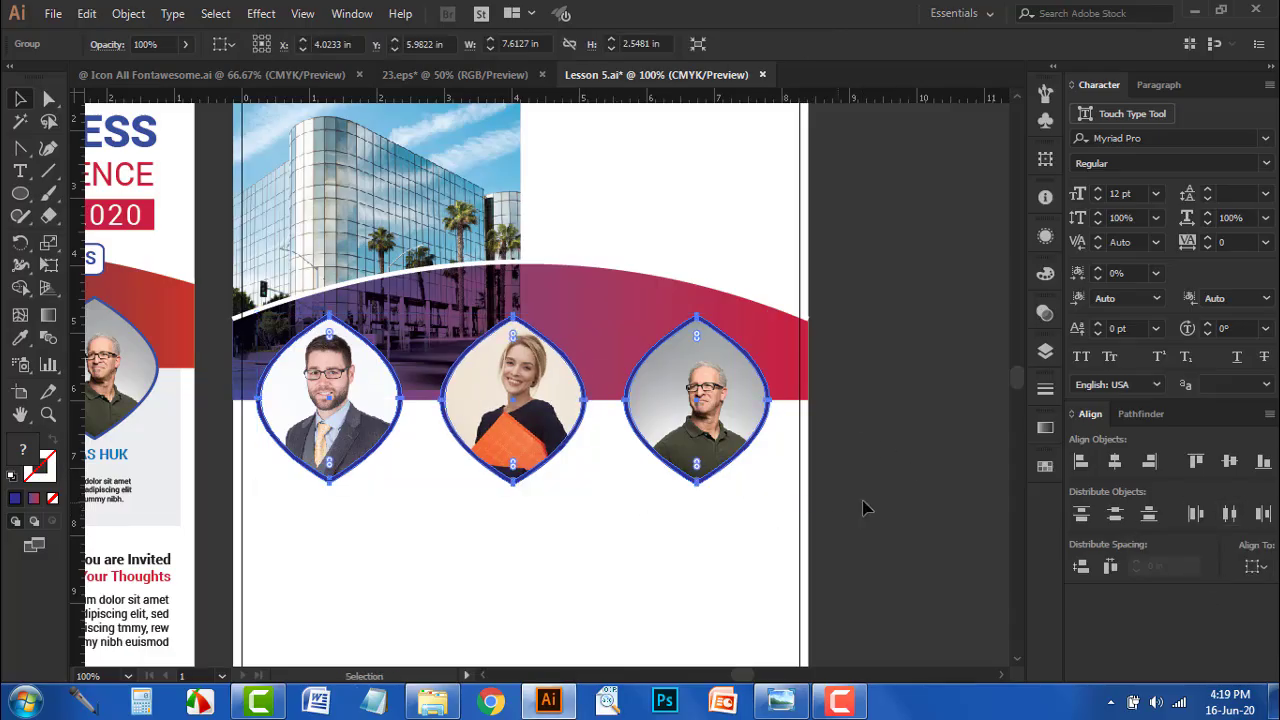
left_click(1255, 567)
left_click(1210, 630)
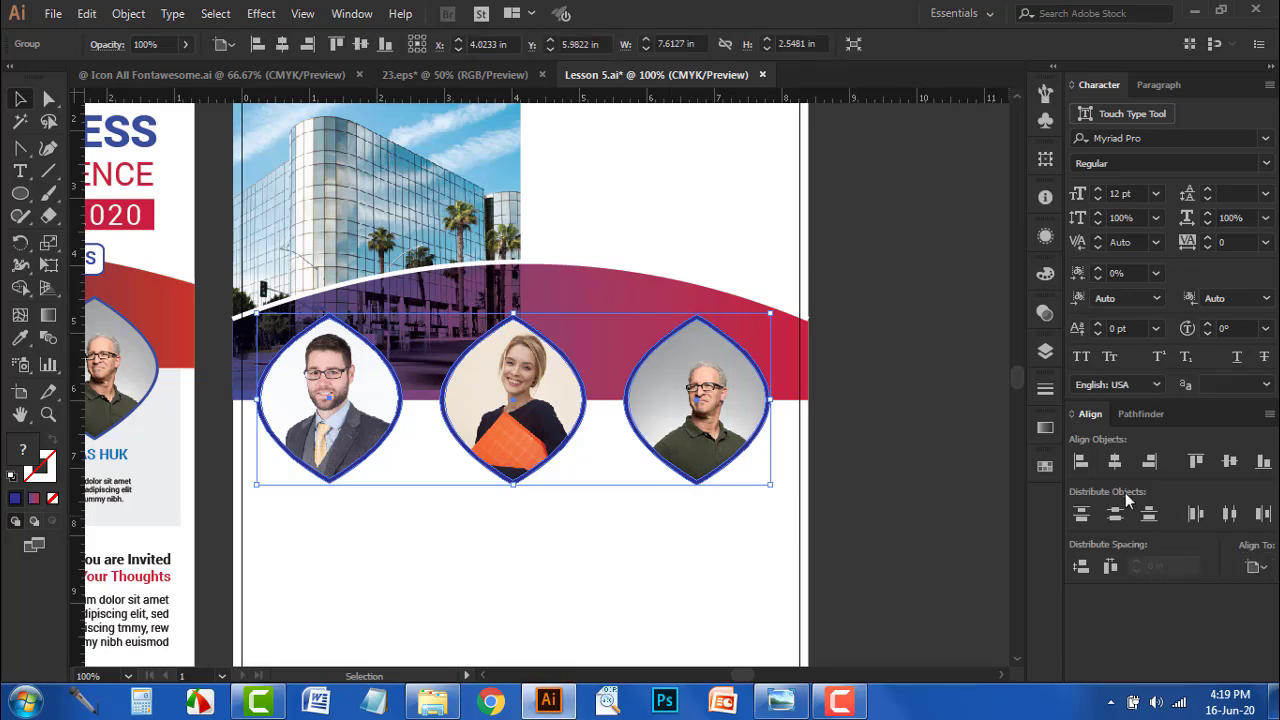
left_click(1115, 462)
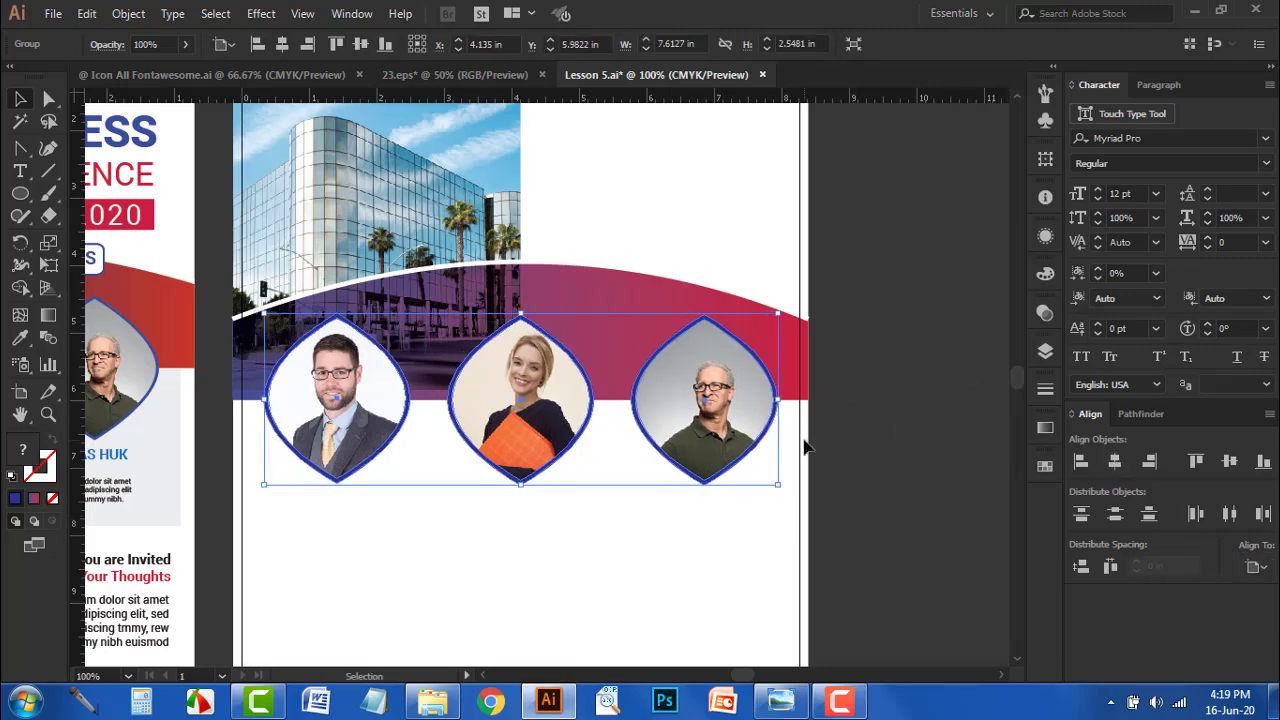
left_click(862, 405)
- Draw a card rectangle below the curved band at the suited man's portrait and fill it with the reference speaker card's light grey
key("ctrl+minus")
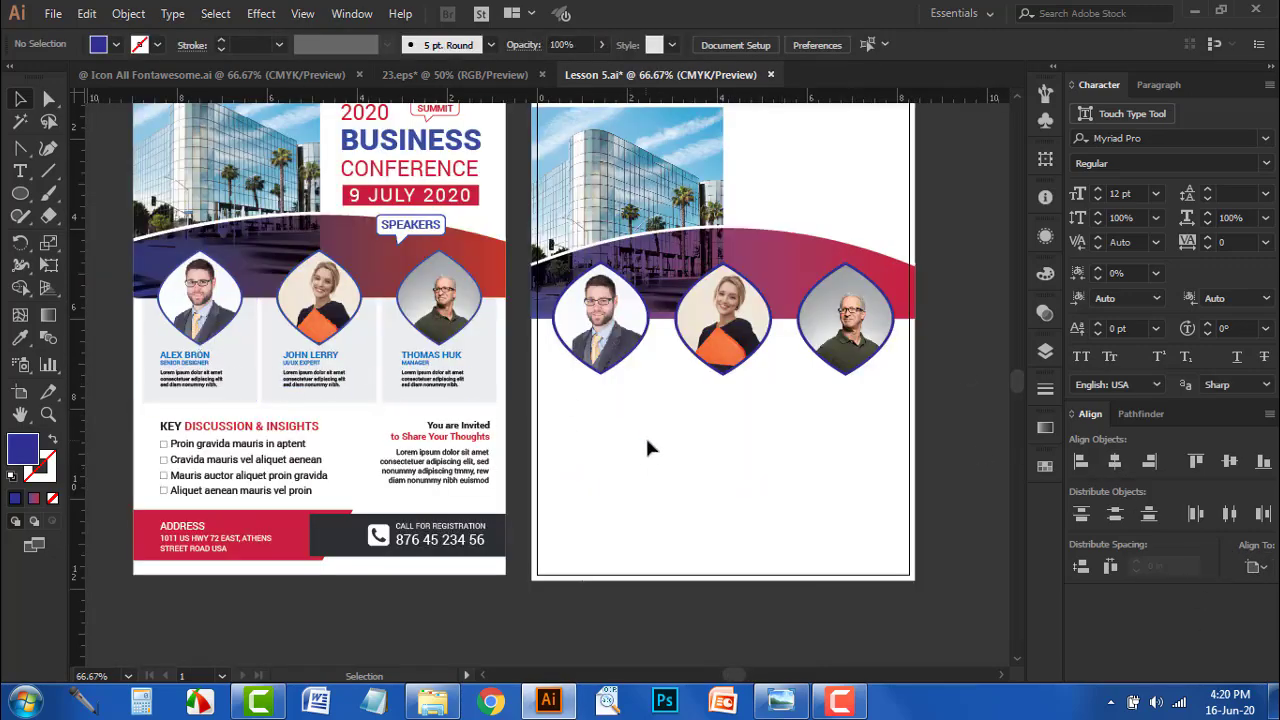
right_click(20, 194)
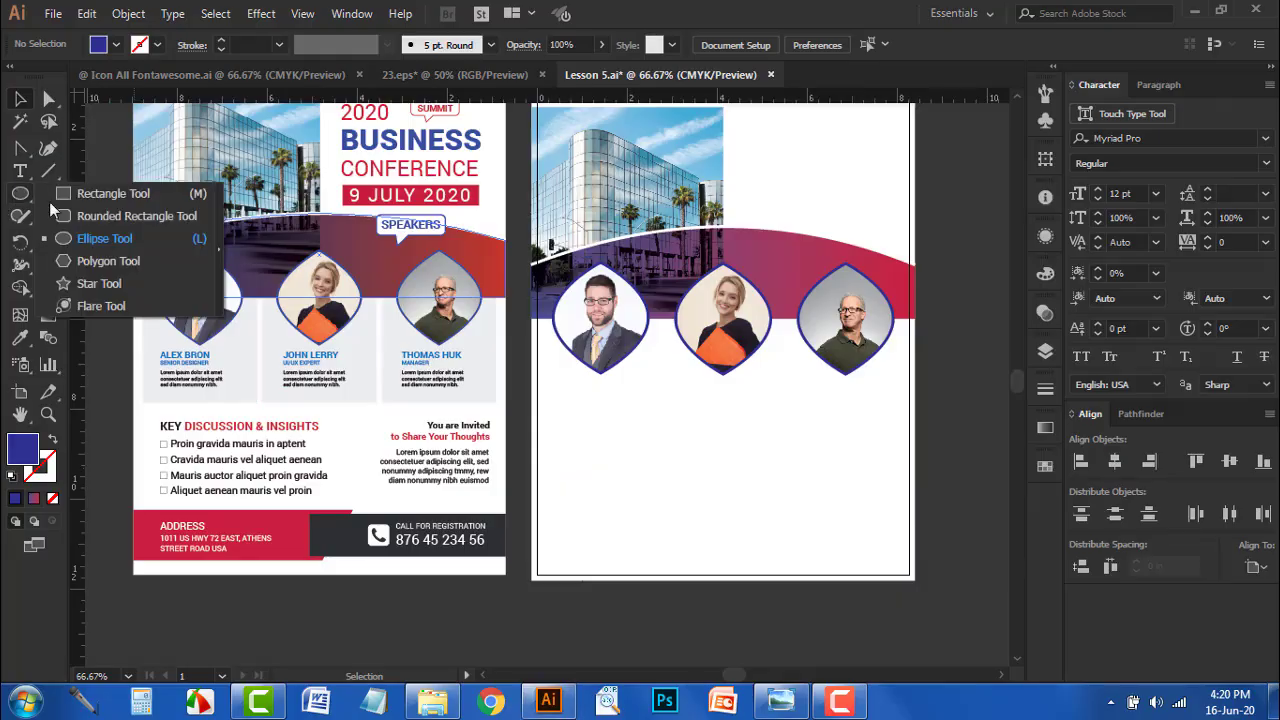
left_click(100, 194)
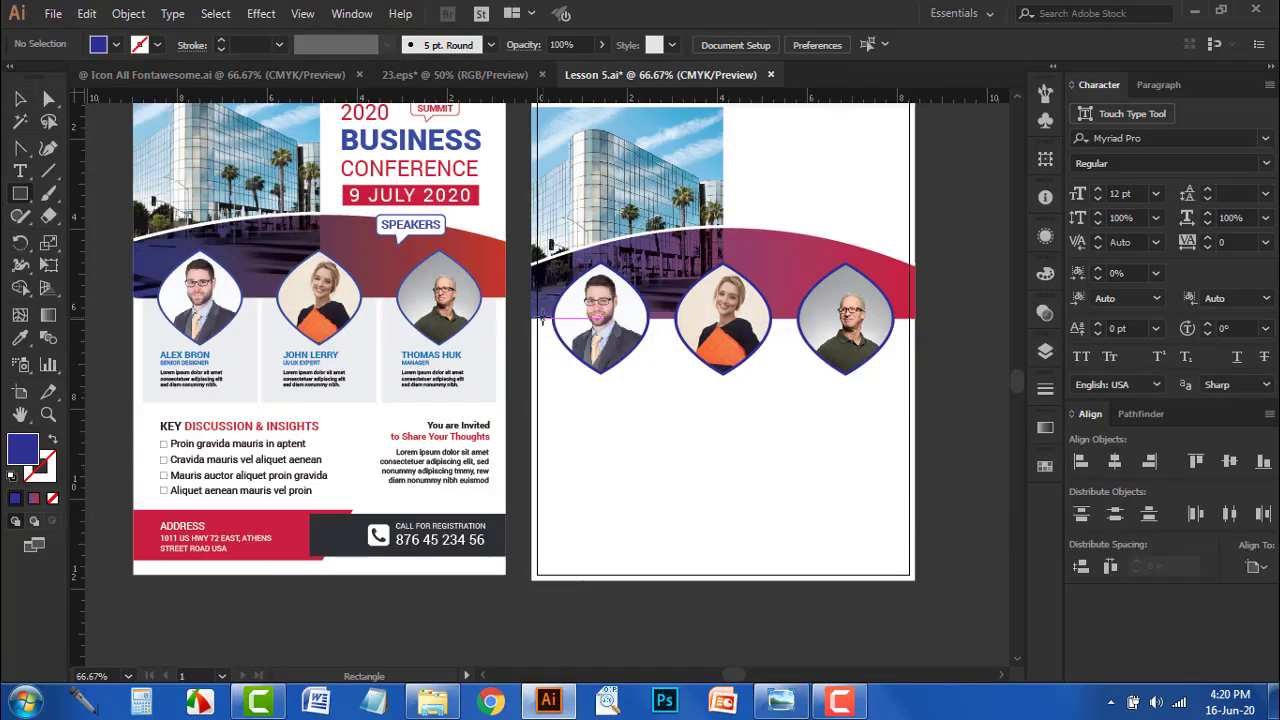
left_click_drag(542, 318, 661, 411)
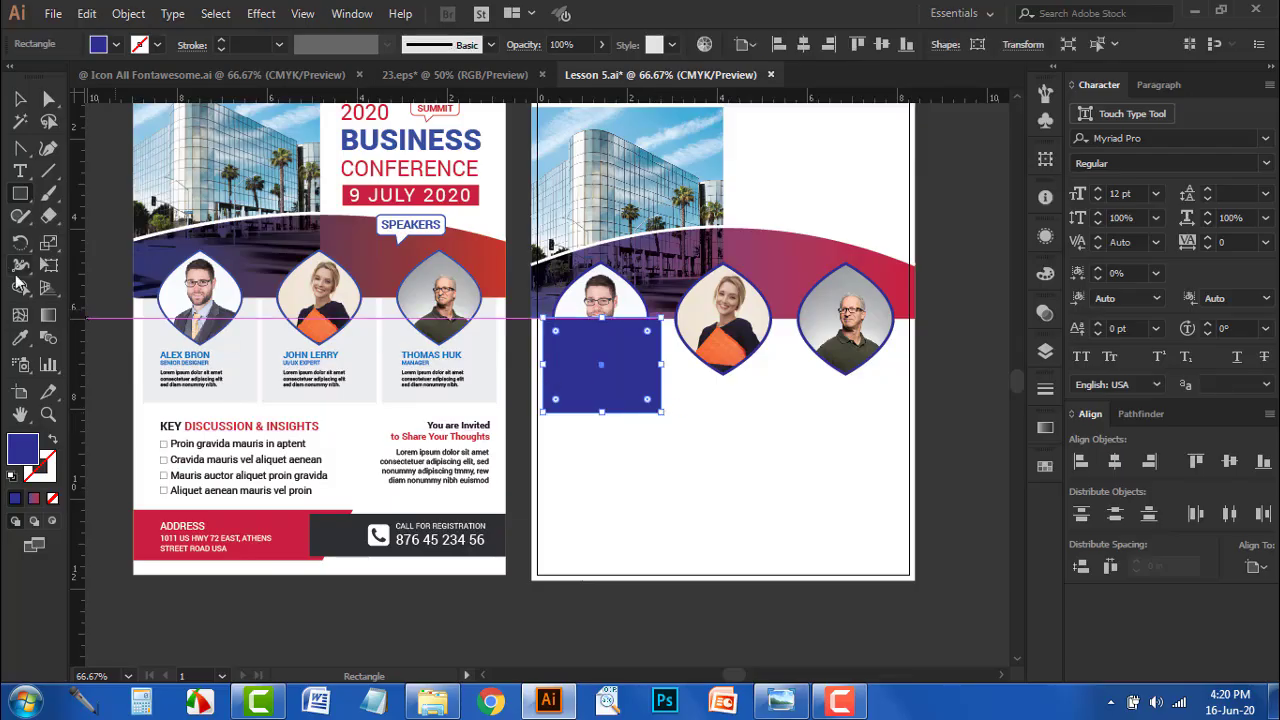
left_click(20, 338)
left_click(155, 344)
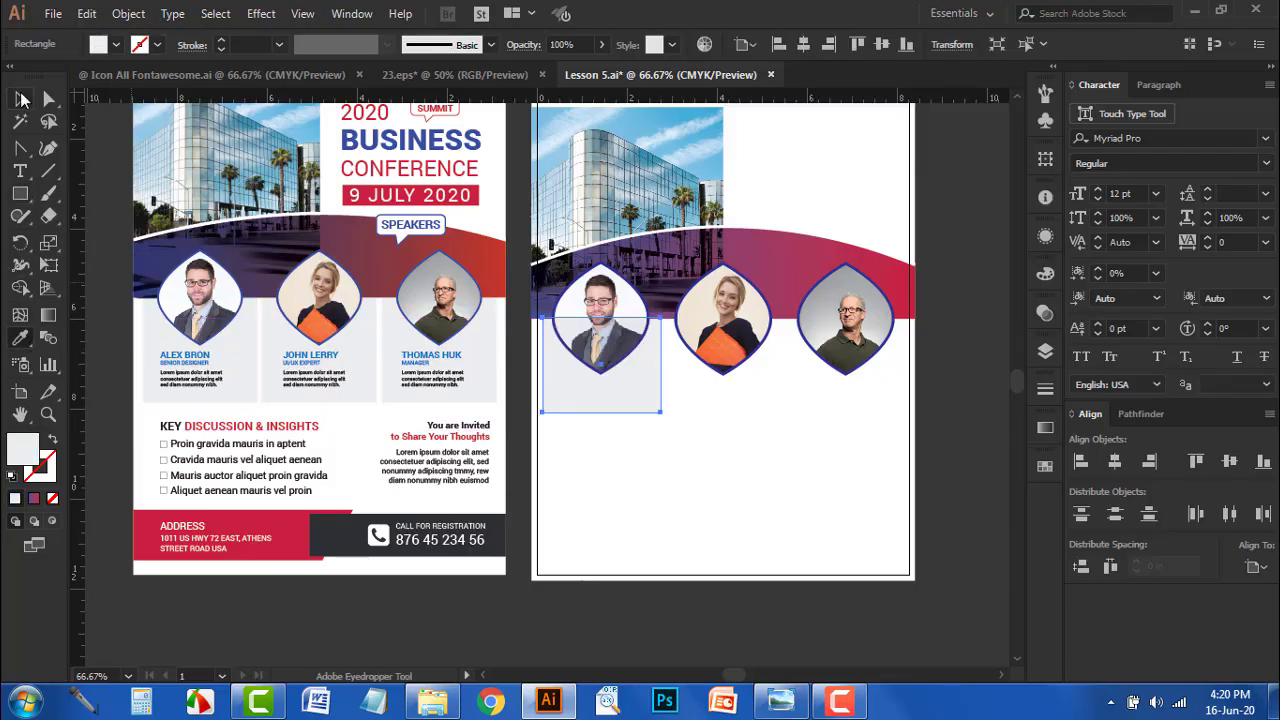
left_click(20, 98)
- Bring the portrait group to the front, above the grey card
scroll(648, 450, "up", 2)
left_click(615, 491)
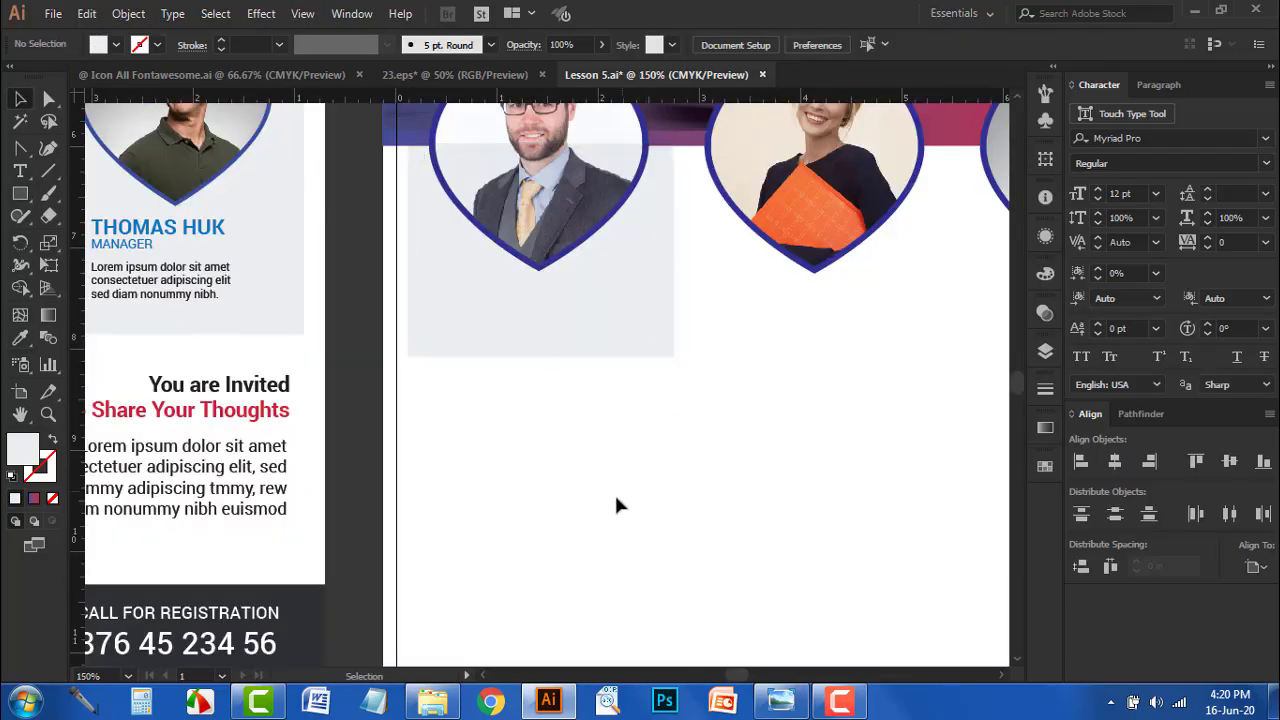
scroll(617, 503, "up", 2)
right_click(575, 177)
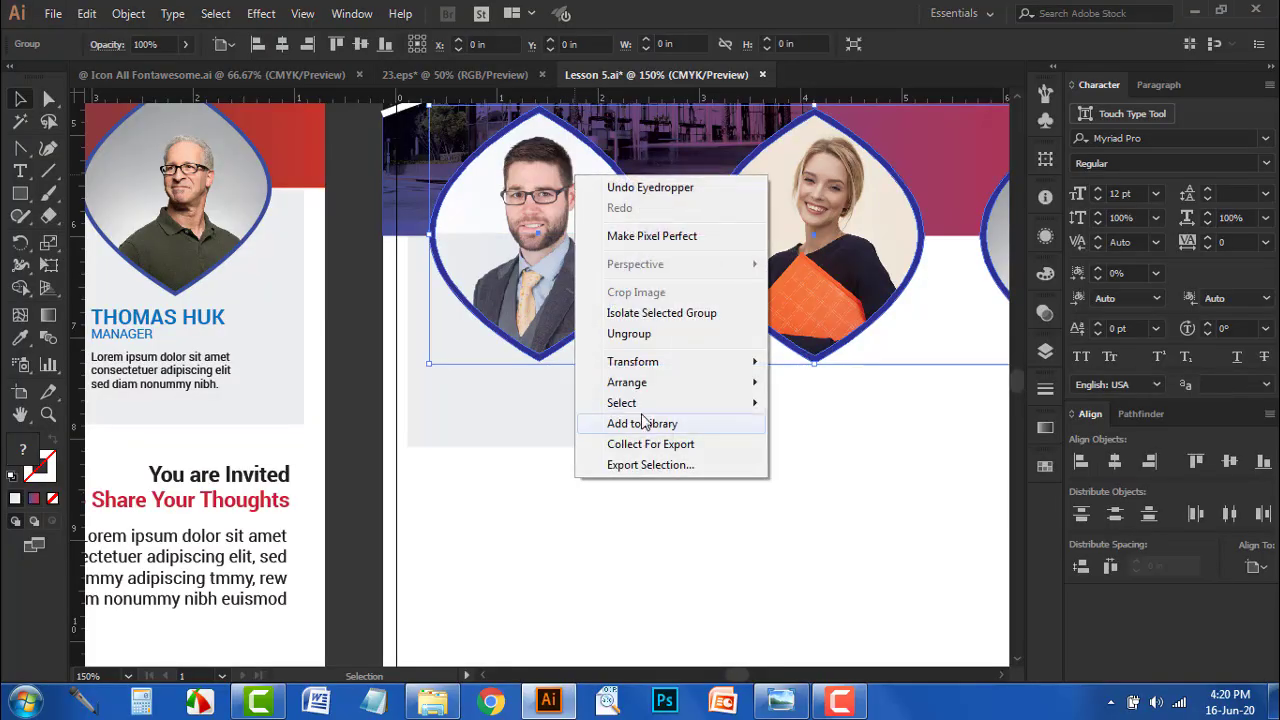
mouse_move(642, 383)
left_click(803, 392)
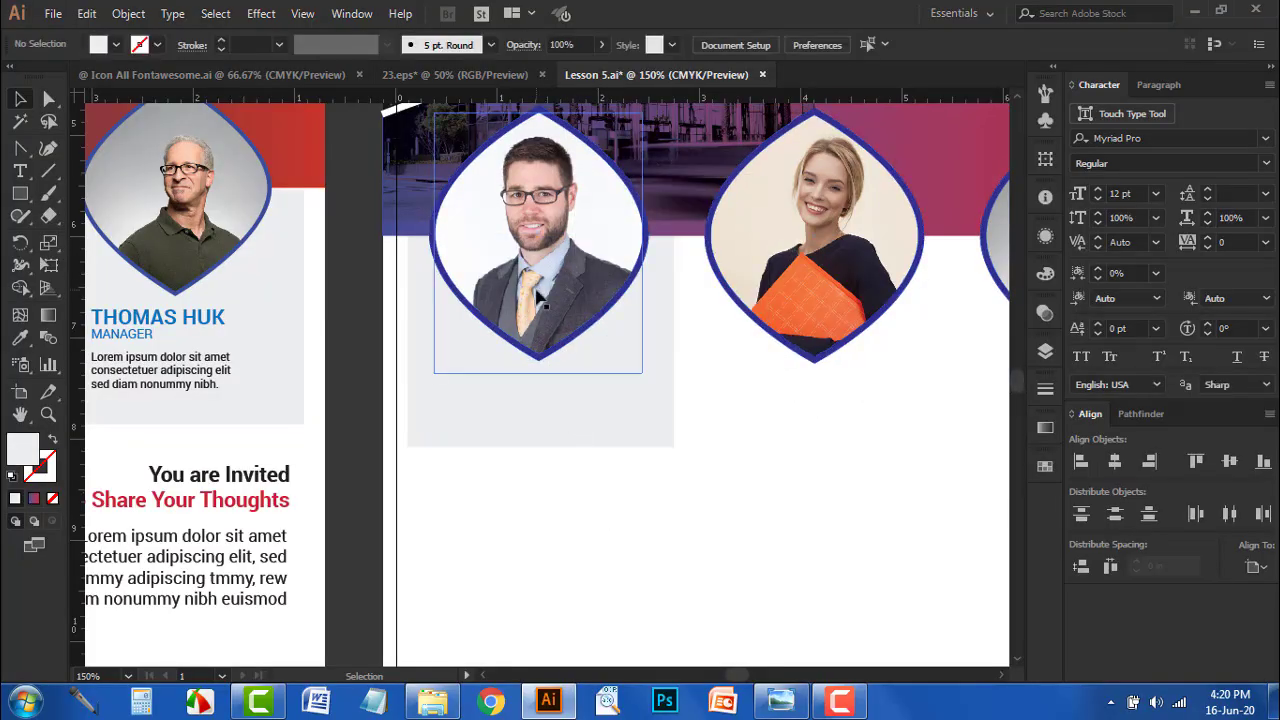
- Ungroup the portraits and center the grey card horizontally on the suited man's portrait, using the portrait as key object
right_click(563, 358)
left_click(597, 251)
left_click(562, 485)
left_click(560, 332)
left_click(566, 420, "shift")
left_click(568, 328)
left_click(1114, 463)
left_click(583, 472)
- Extend the grey card downward and place copies of it at the same height behind the other two portraits
scroll(583, 472, "down", 1)
left_click_drag(512, 509, 331, 505)
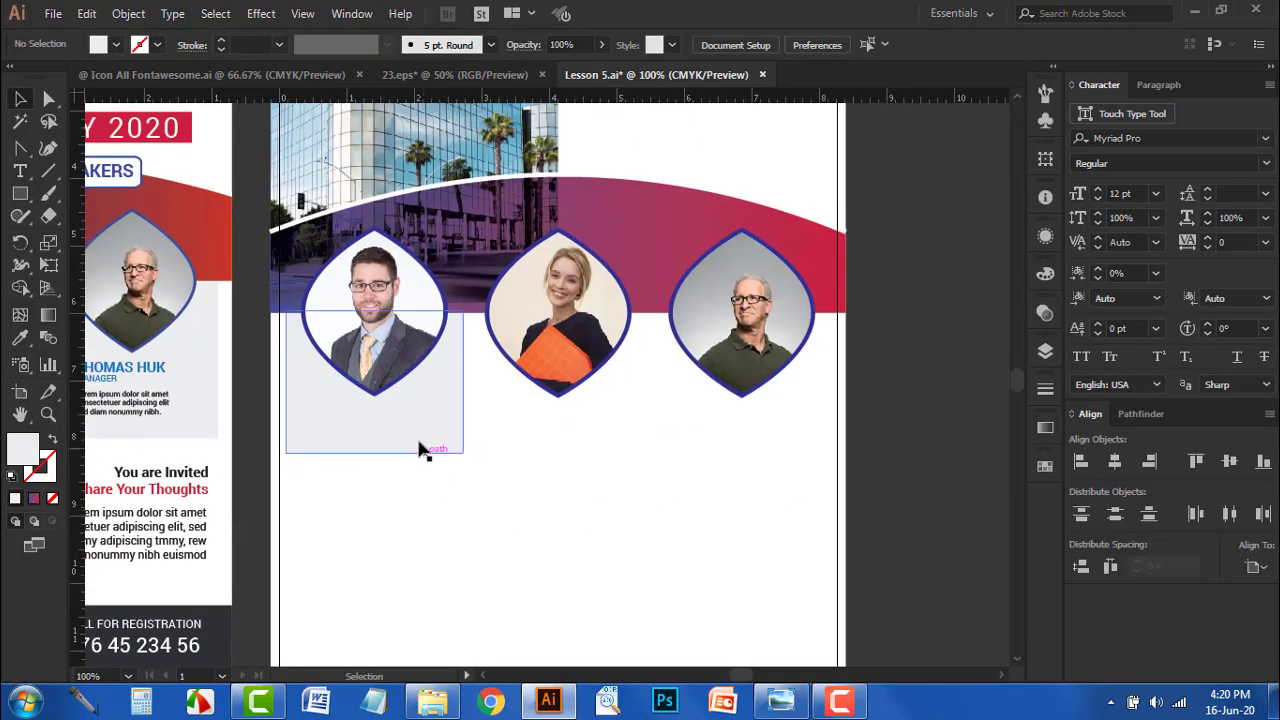
left_click(373, 451)
left_click_drag(375, 455, 783, 460)
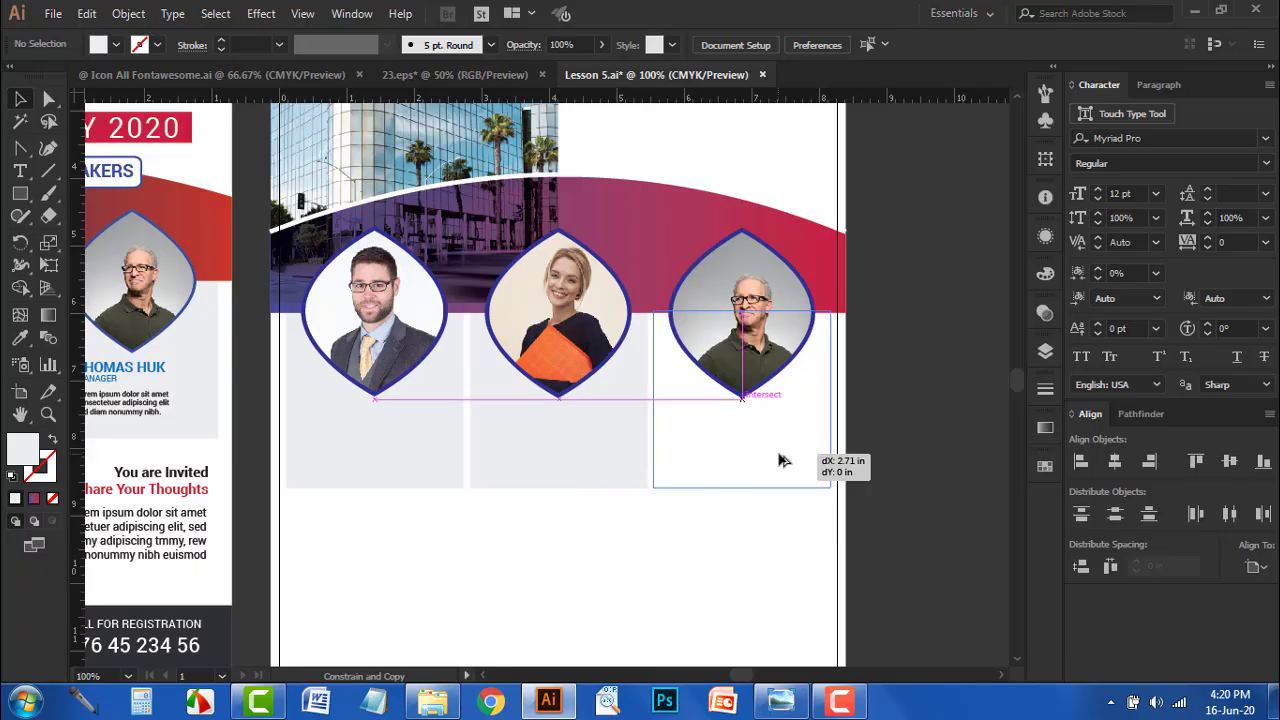
- Finish placing the third grey card behind the green-shirted man's portrait and narrow all three cards slightly together
left_click_drag(783, 460, 783, 460)
left_click(920, 509)
left_click(689, 477)
left_click(592, 459, "shift")
left_click(320, 454, "shift")
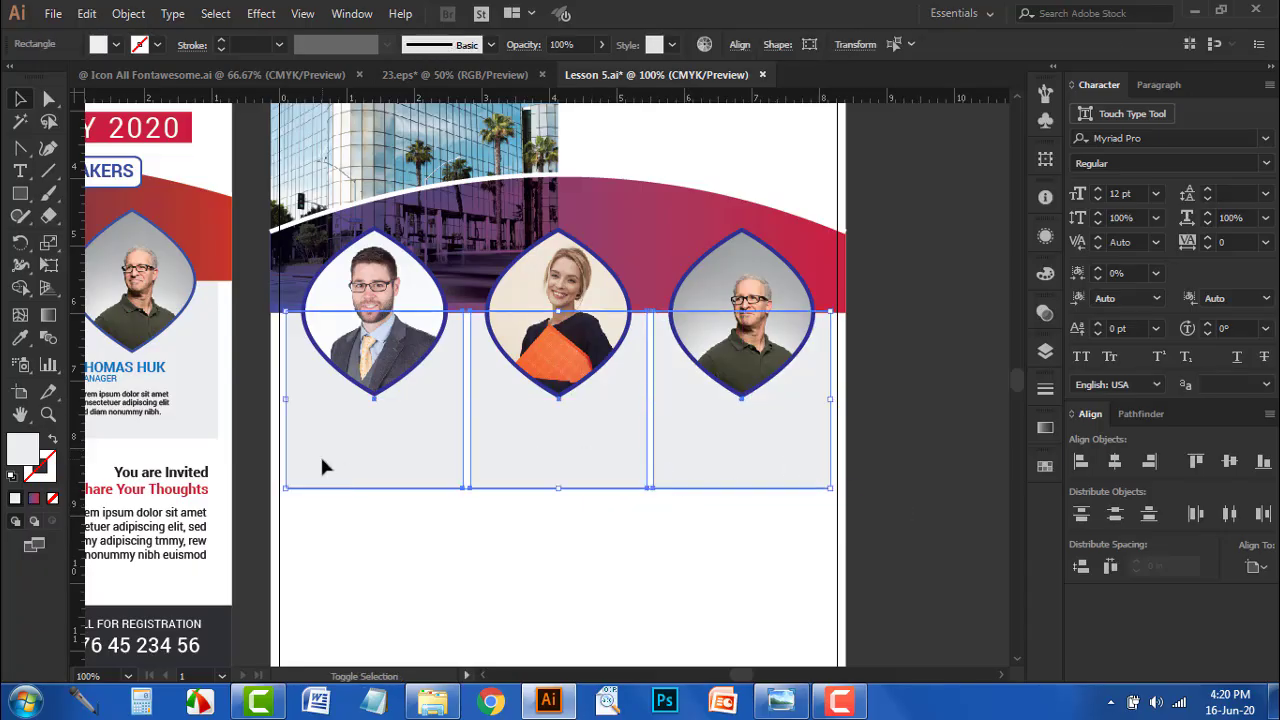
left_click_drag(287, 404, 296, 404)
key("space")
left_click_drag(360, 548, 496, 502)
left_click(570, 497)
- Distribute the three grey cards by their horizontal centers relative to the selection, and set the alignment reference back to the artboard
key("space")
left_click(500, 400)
left_click(622, 388, "shift")
left_click(878, 378, "shift")
left_click(1262, 568)
left_click(1217, 590)
left_click(1229, 515)
key("ctrl")
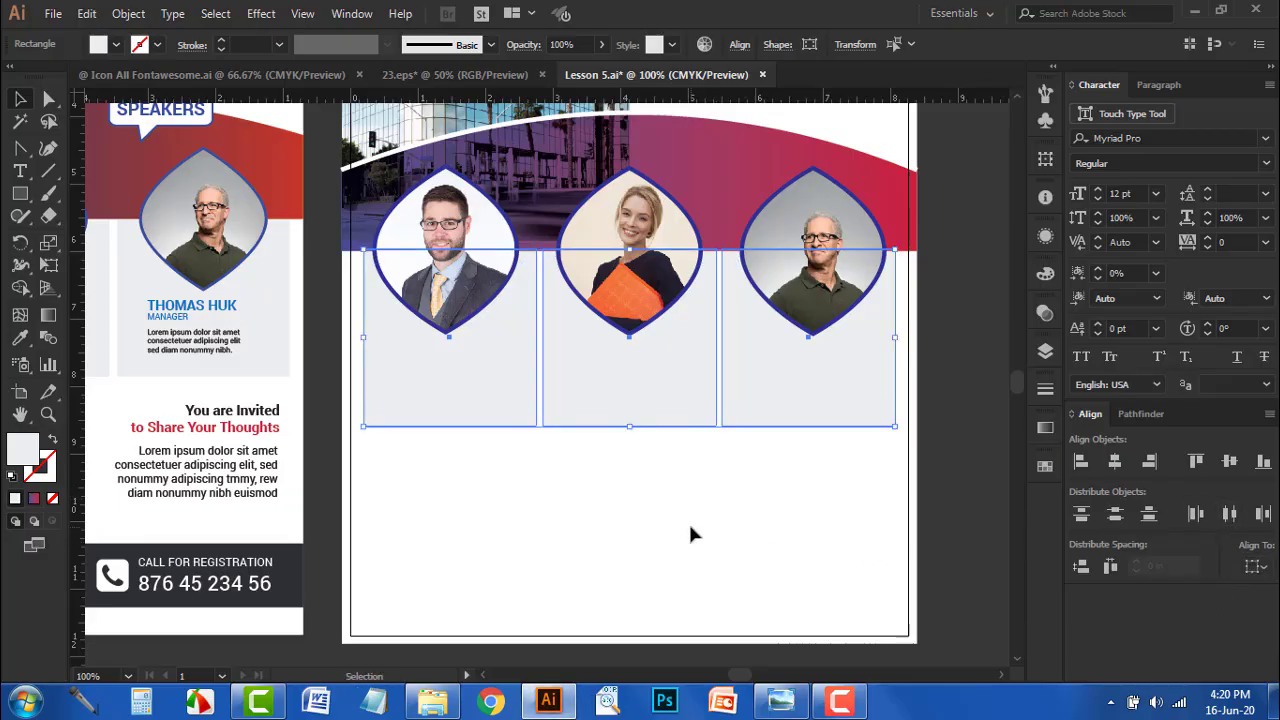
key("ctrl")
left_click(1256, 566)
left_click(1214, 633)
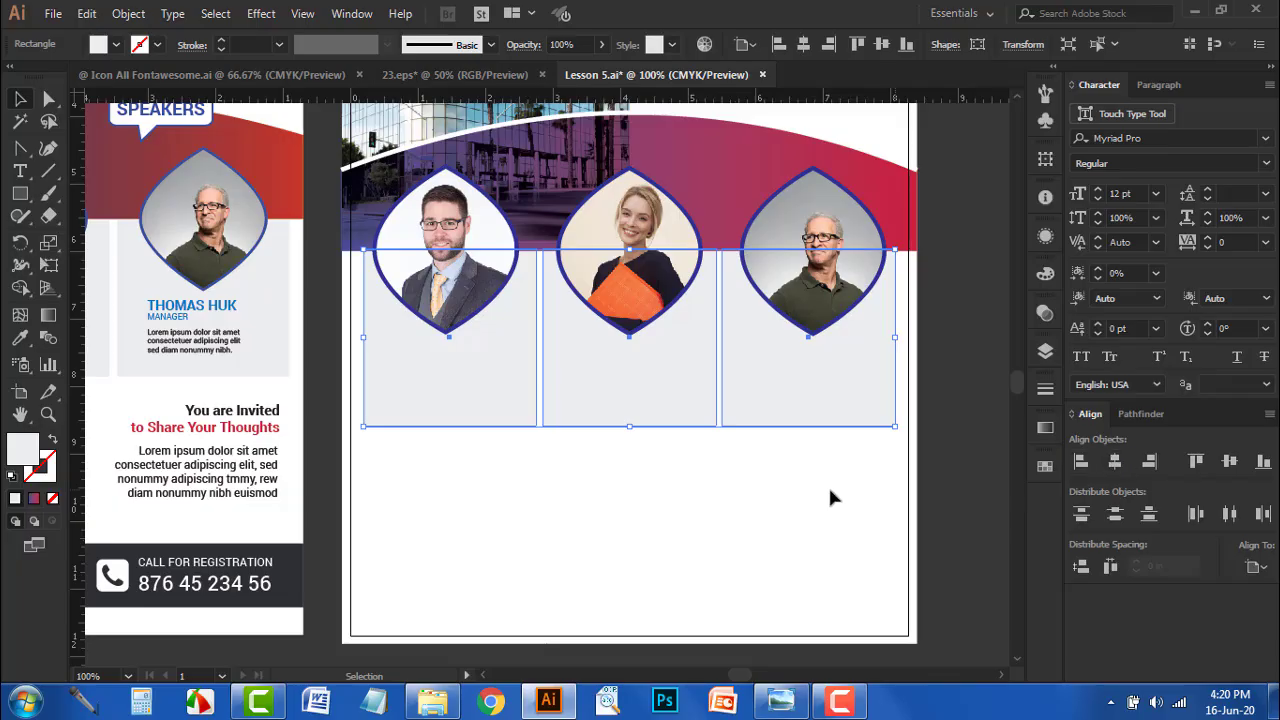
left_click(668, 530)
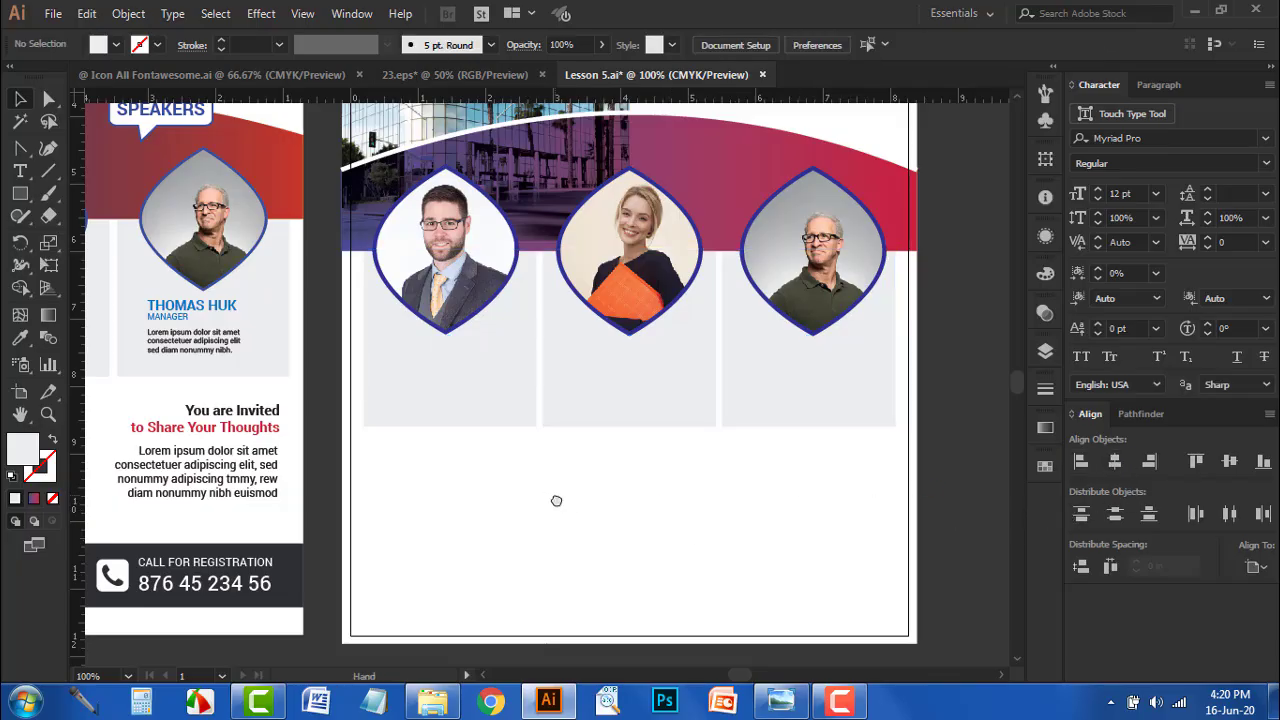
- Switch to the Lesson 5 folder in the file explorer and open Text.txt
left_click_drag(554, 494, 643, 500)
key("ctrl+minus")
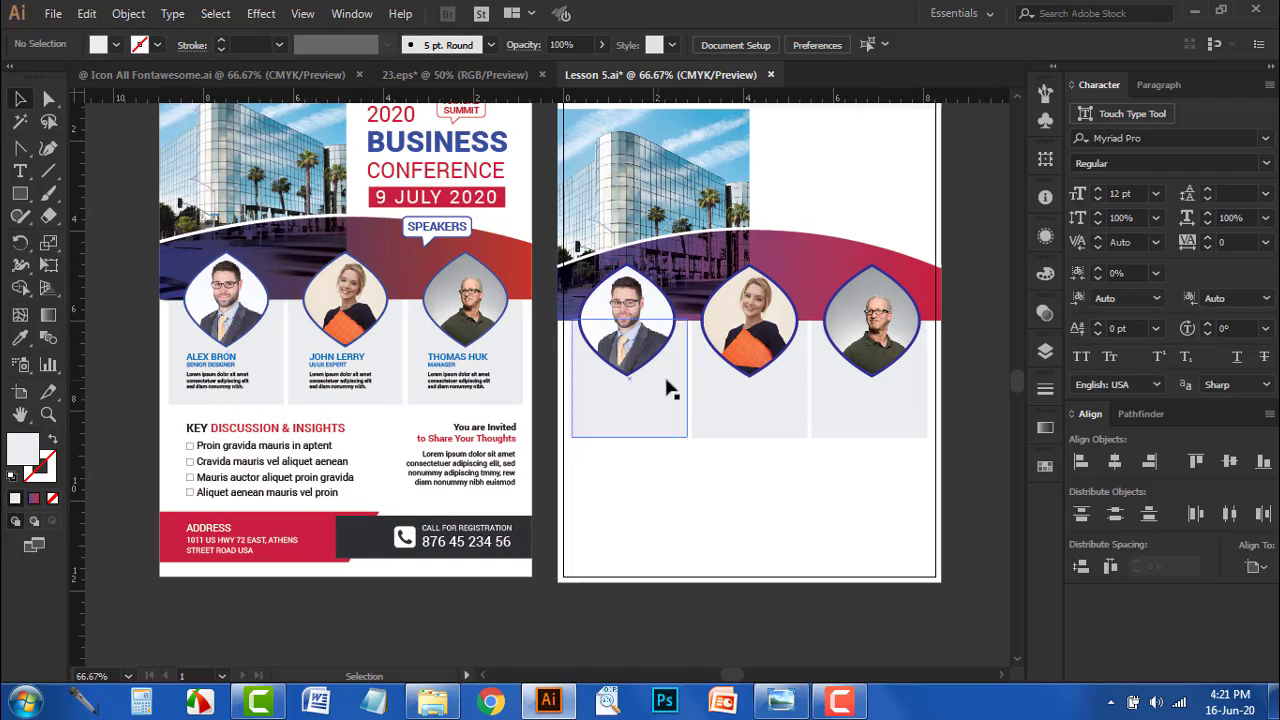
key("ctrl+1")
scroll(943, 408, "up", 1)
scroll(535, 491, "down", 1)
left_click_drag(425, 508, 567, 501)
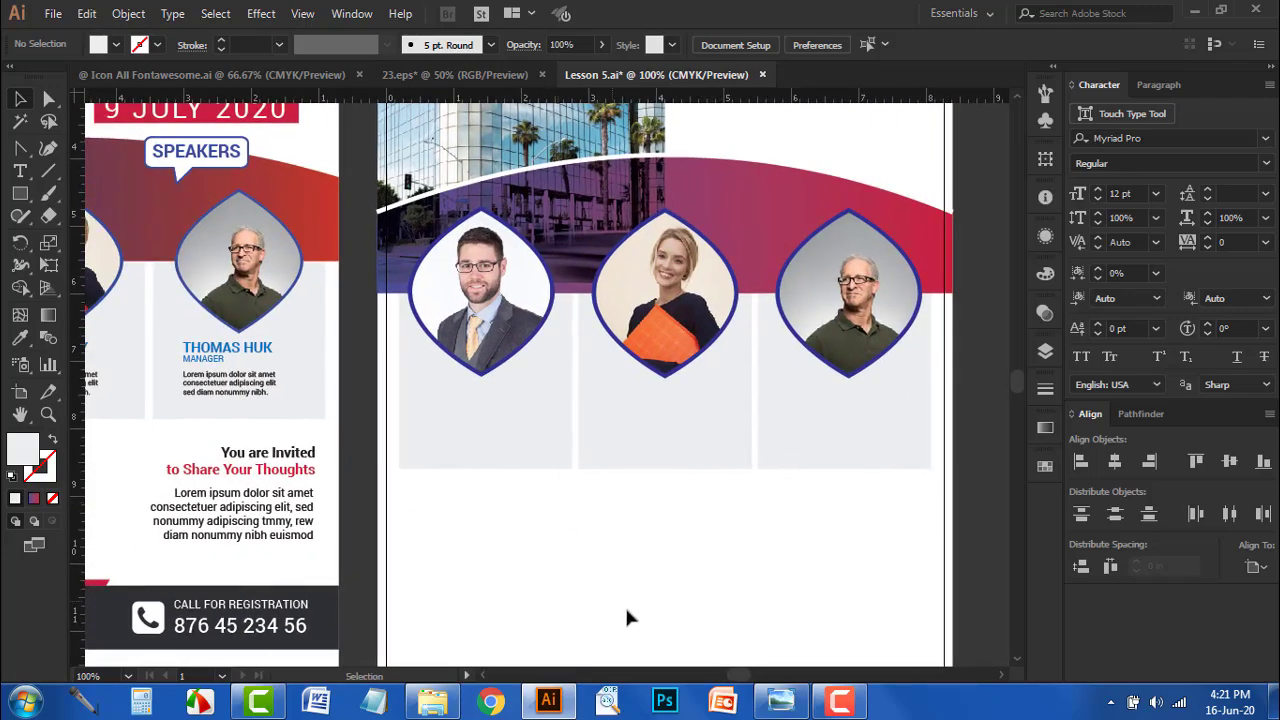
left_click(428, 700)
left_click(1000, 145)
key("Return")
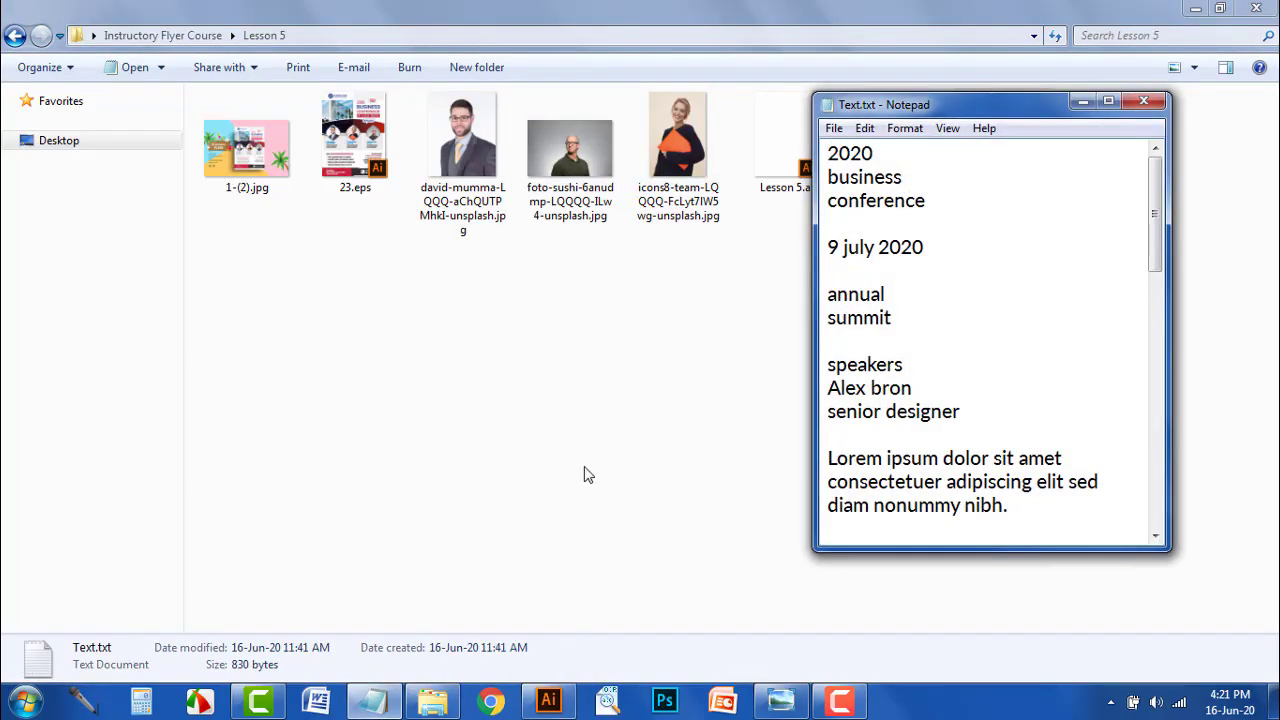
- Copy the lines "2020 business conference" from Text.txt and paste them as text beside the building photo in Lesson 5.ai
left_click(548, 700)
key("ctrl+minus")
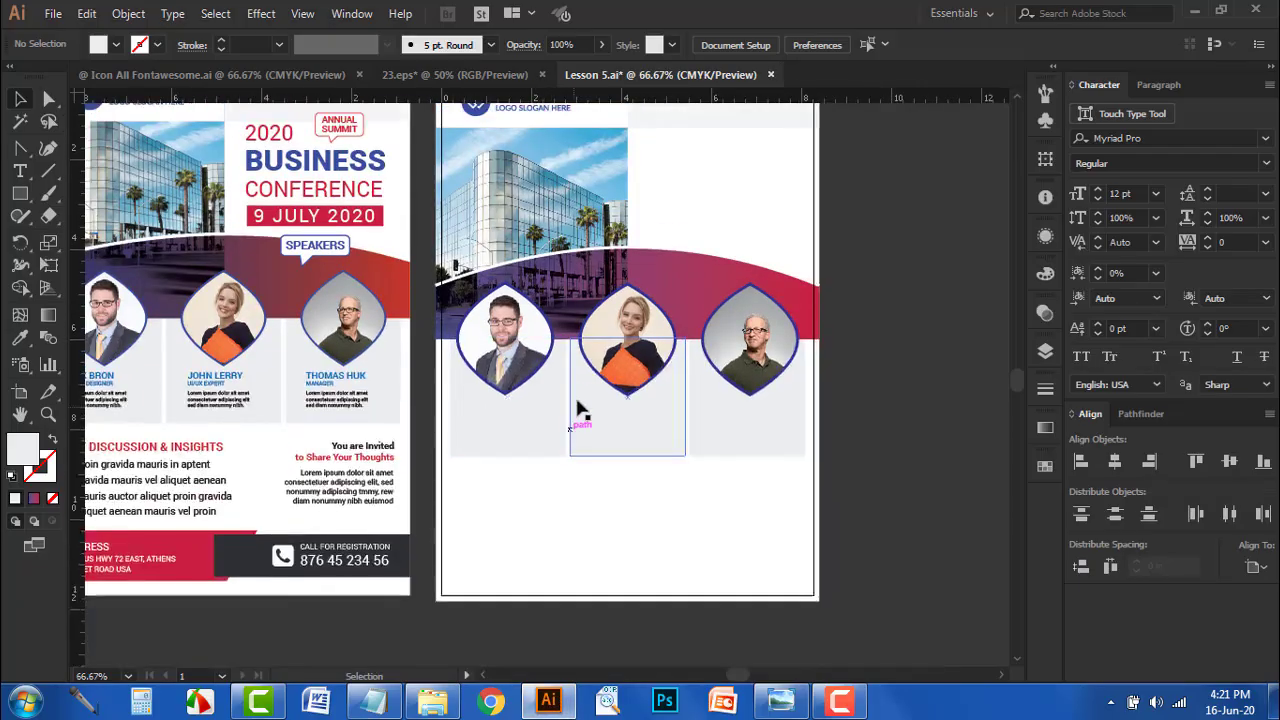
left_click_drag(394, 306, 464, 291)
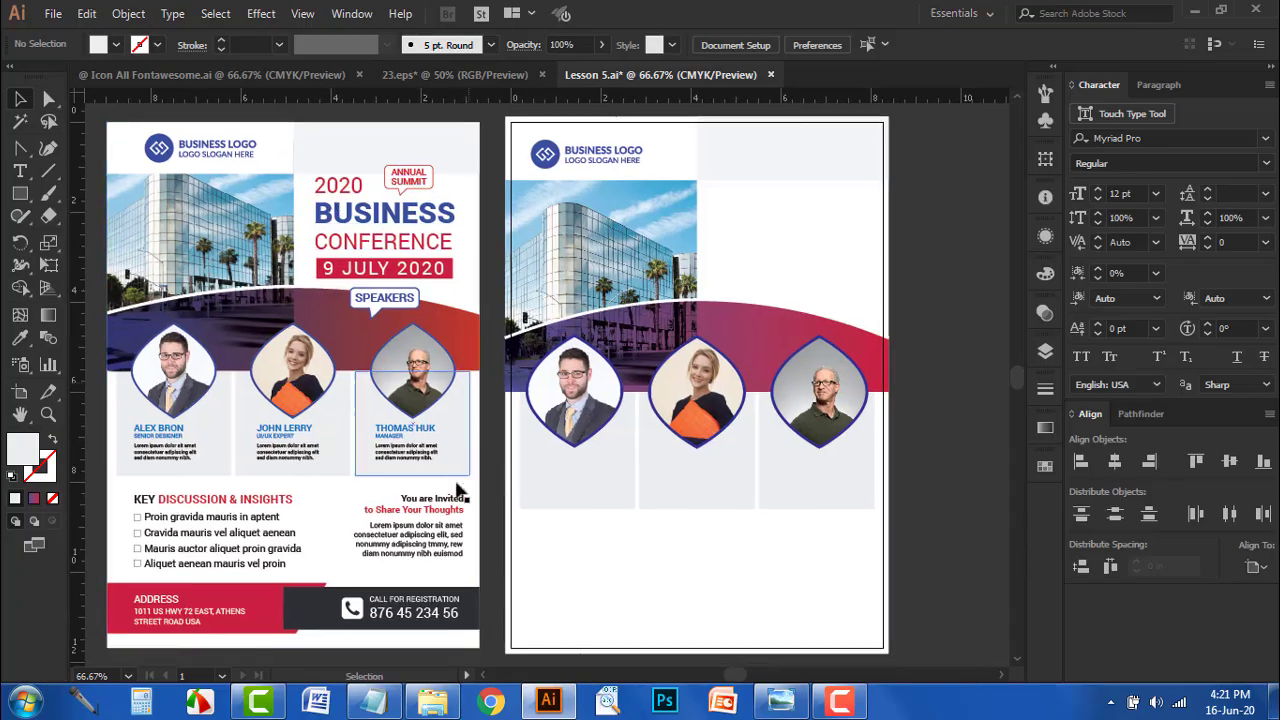
left_click(374, 700)
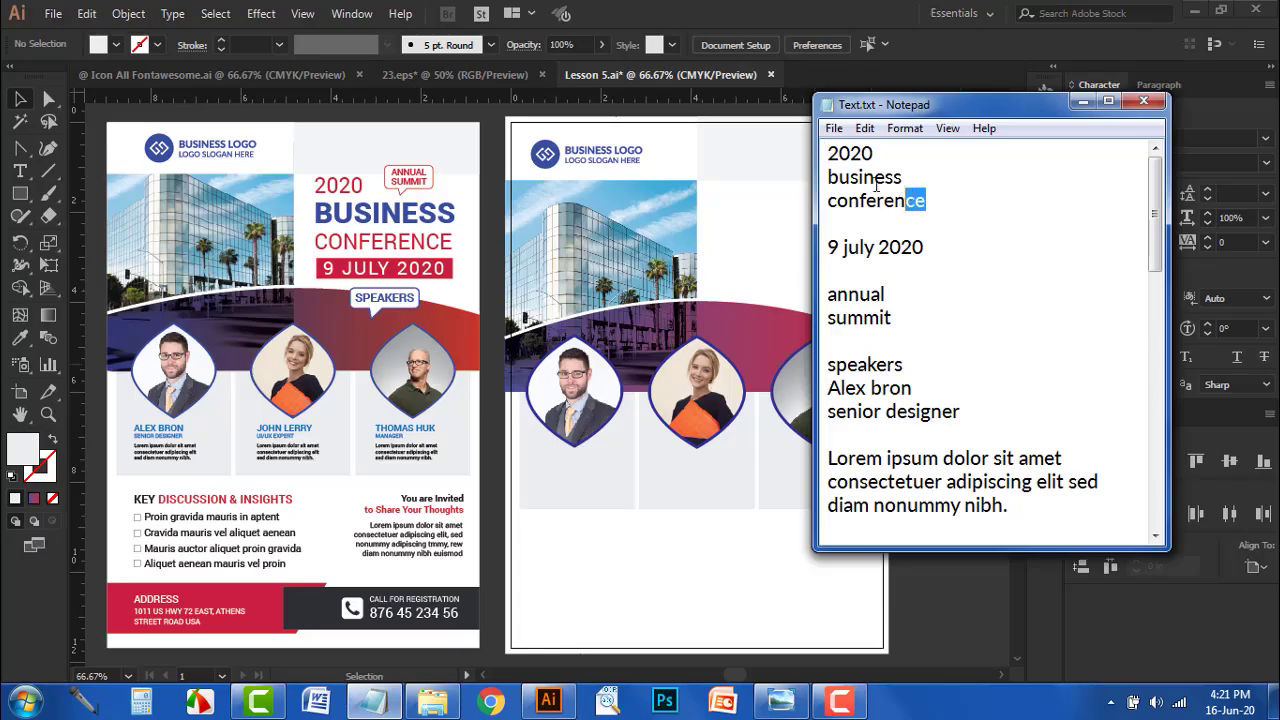
left_click_drag(885, 187, 822, 165)
key("ctrl+c")
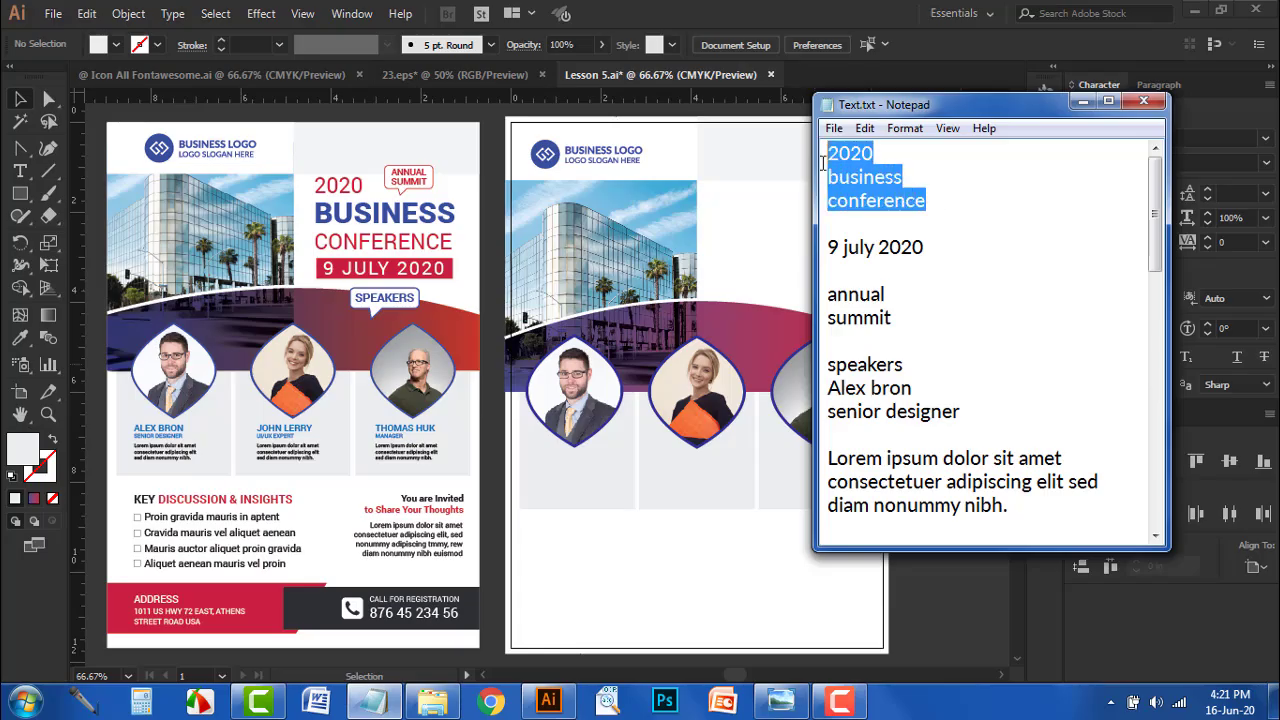
left_click(669, 527)
scroll(924, 147, "up", 2)
key("t")
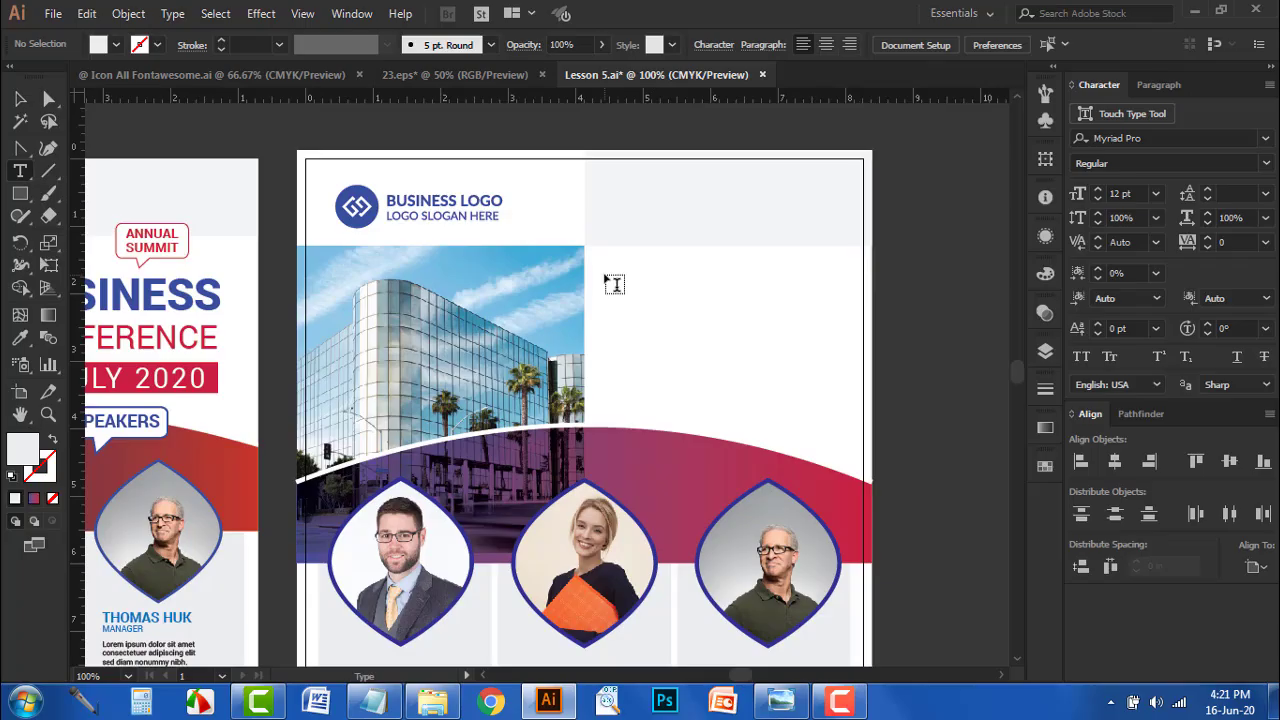
left_click(614, 285)
key("ctrl+v")
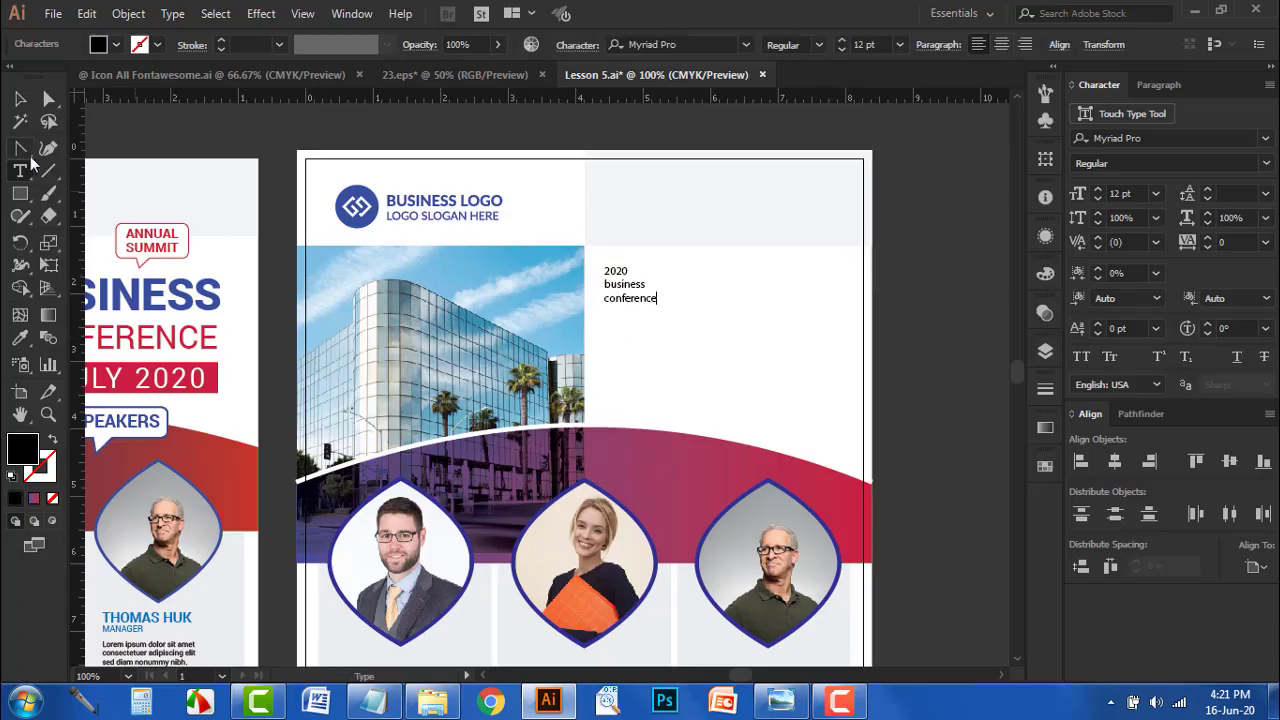
- Scale the pasted headline text up to about 32.13 pt
left_click(20, 98)
left_click_drag(603, 403, 782, 373)
left_click_drag(836, 268, 892, 345)
left_click_drag(697, 386, 1013, 365)
- Check the reference headline's font, and set the new headline to Roboto in all caps
left_click(396, 287)
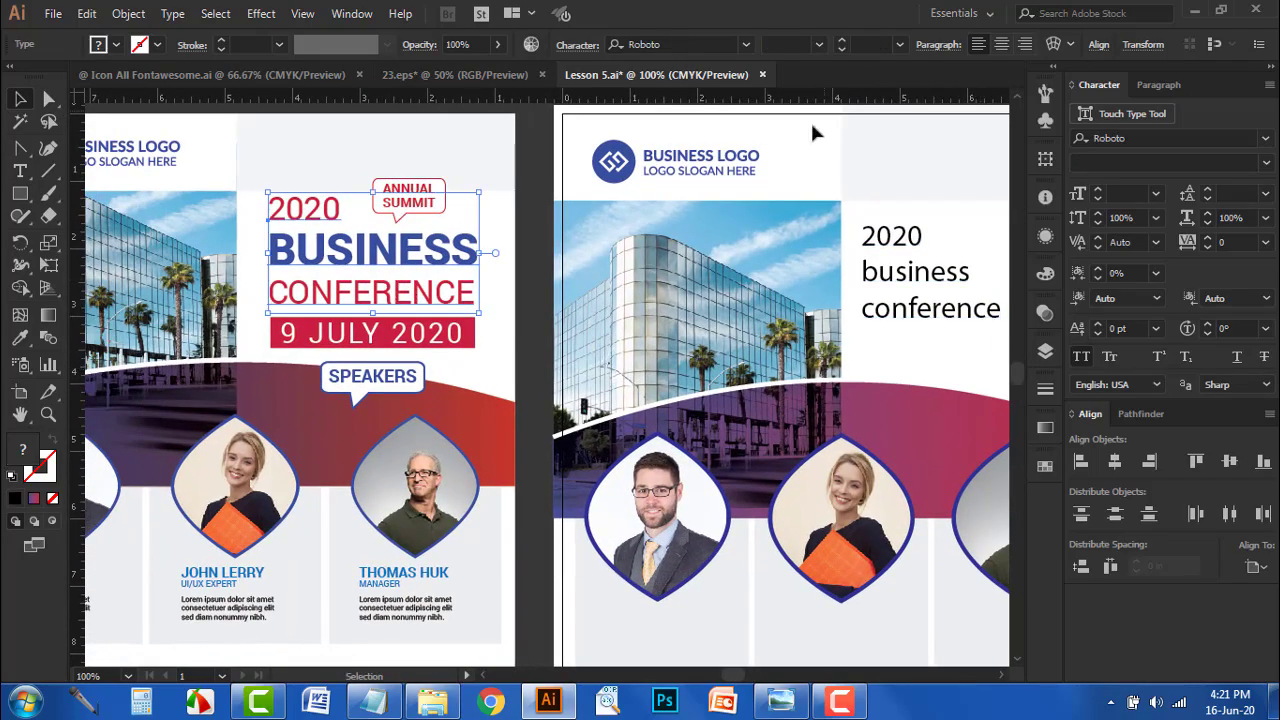
left_click_drag(737, 271, 207, 260)
left_click(357, 268)
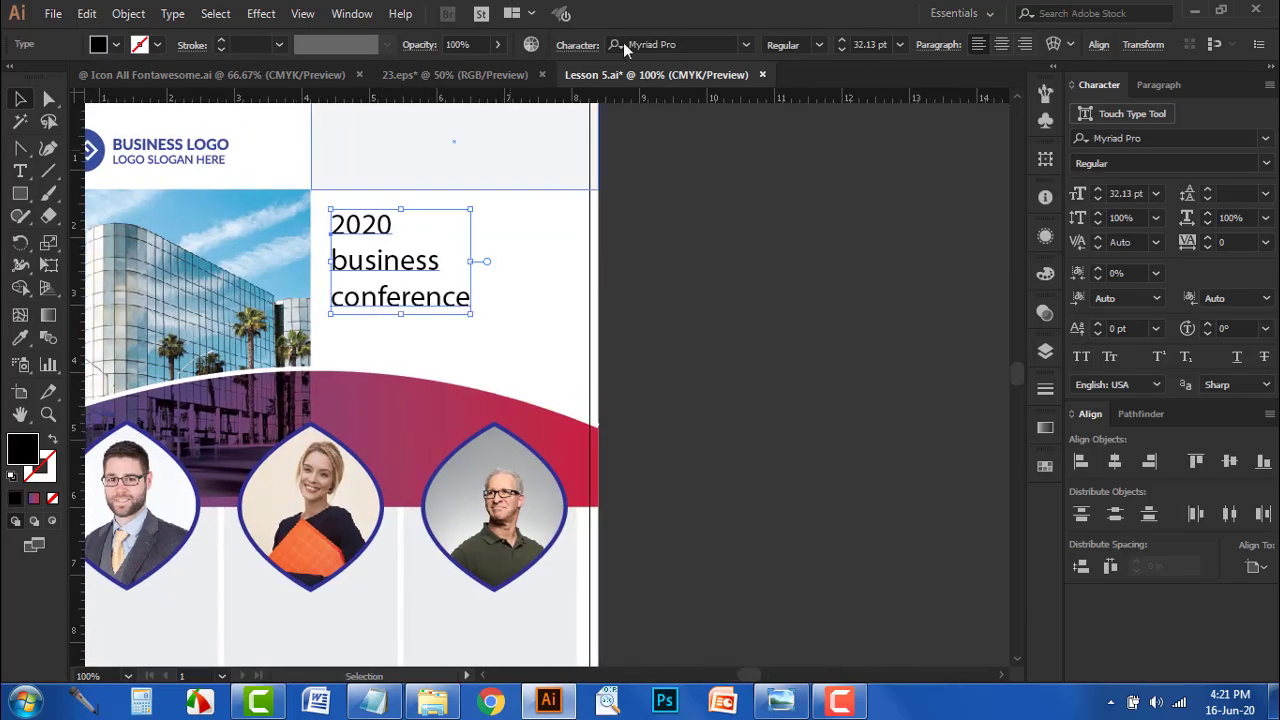
left_click(743, 46)
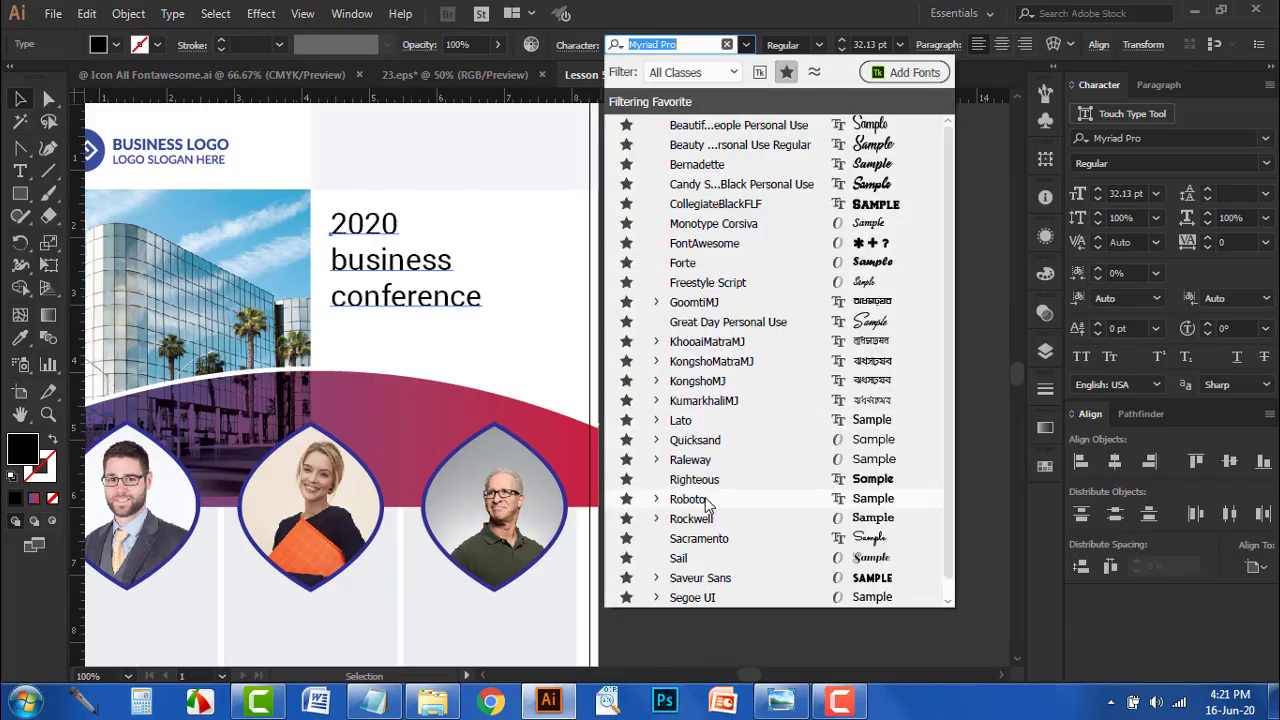
left_click(688, 499)
left_click(1085, 359)
left_click_drag(585, 322, 1010, 300)
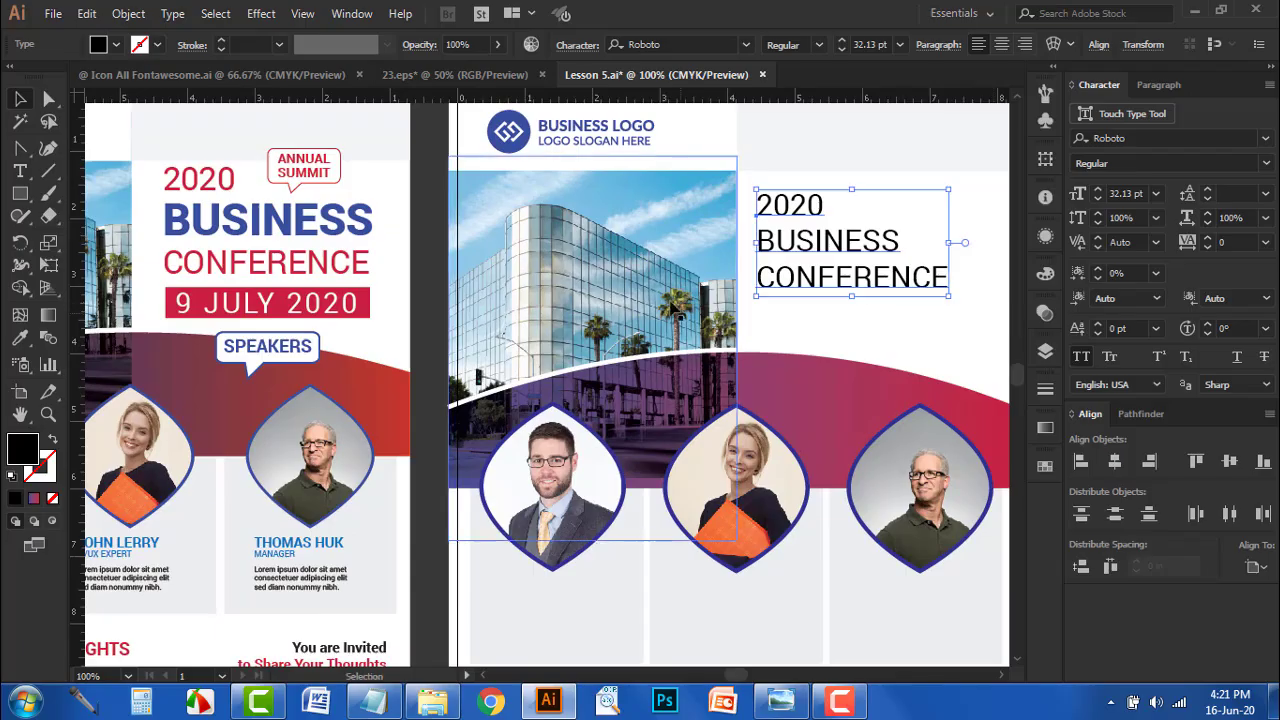
- Set the word BUSINESS in the new headline to 44 pt in the Black style
key("ctrl+minus")
double_click(836, 279)
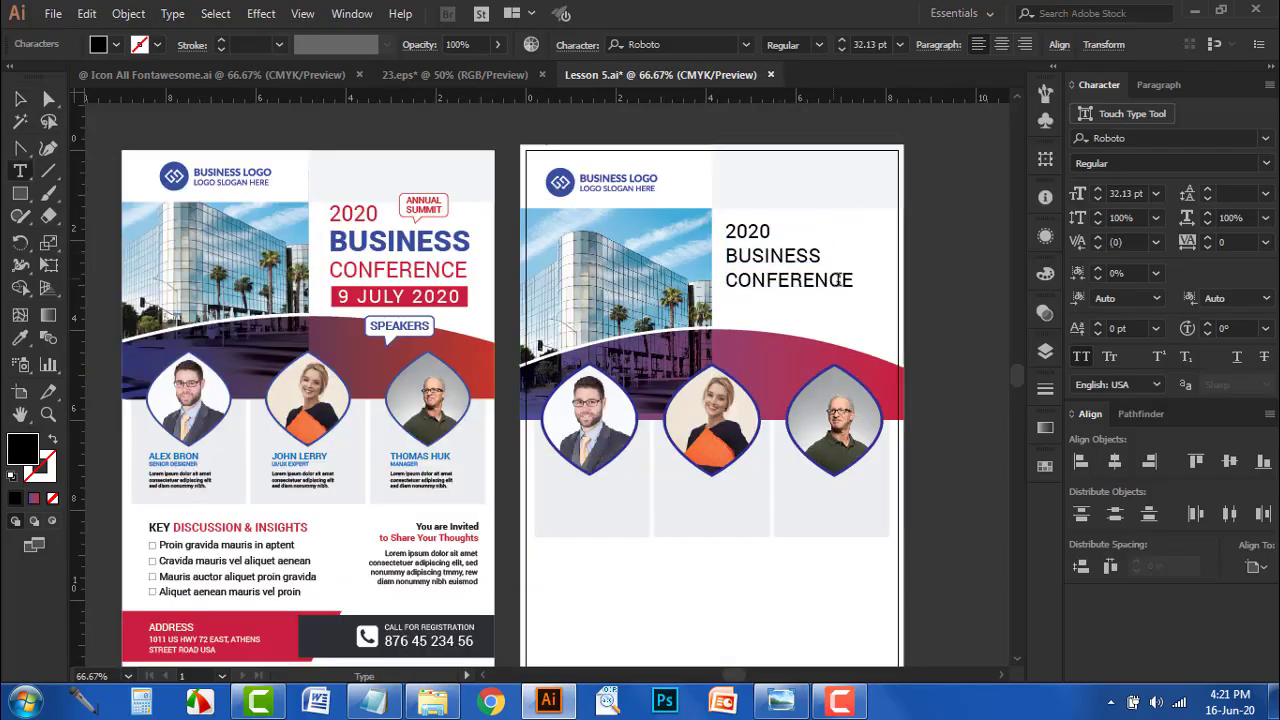
left_click_drag(863, 290, 843, 252)
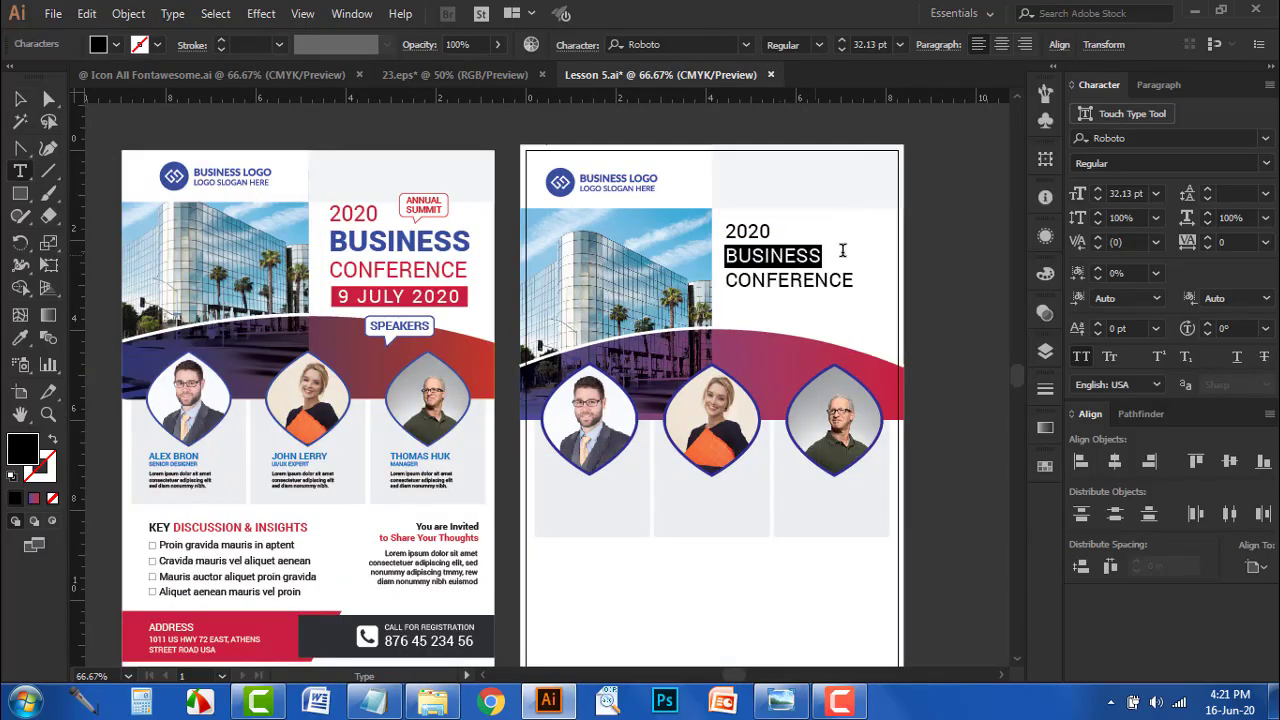
left_click(842, 40)
scroll(843, 44, "up", 3)
left_click(818, 44)
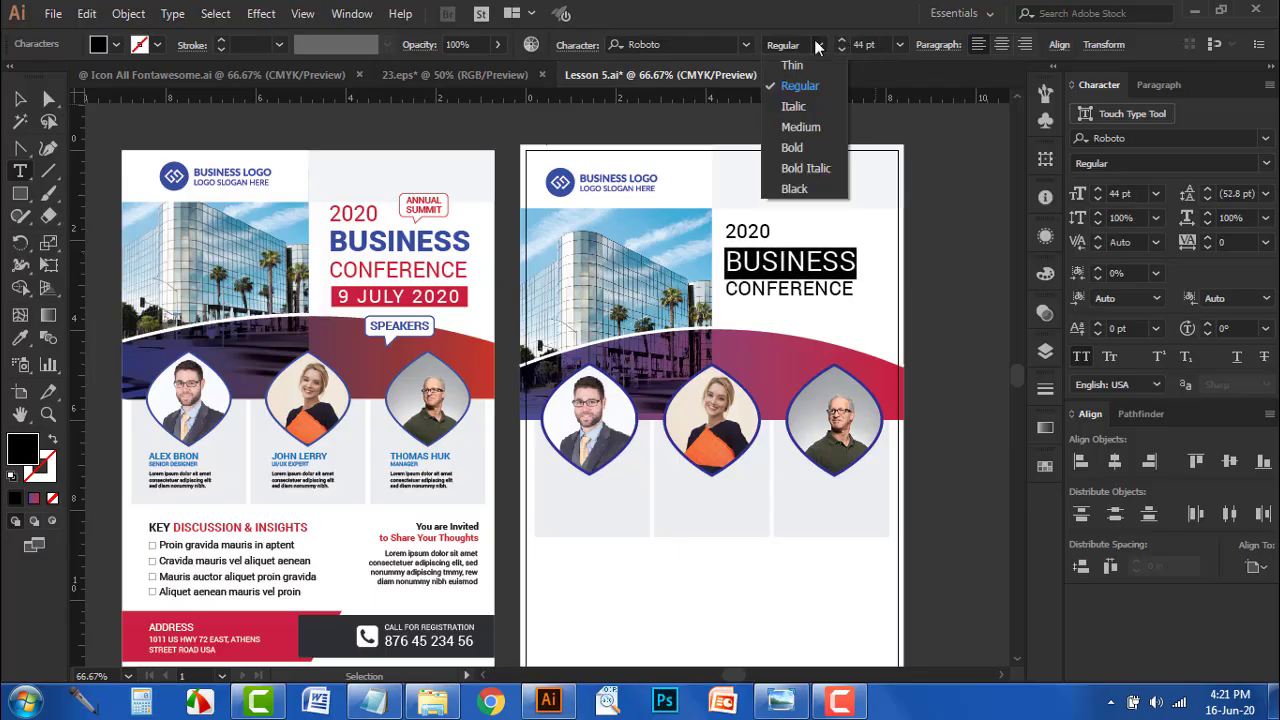
left_click(795, 189)
- Fill the word BUSINESS with the dark blue swatch
left_click(804, 287)
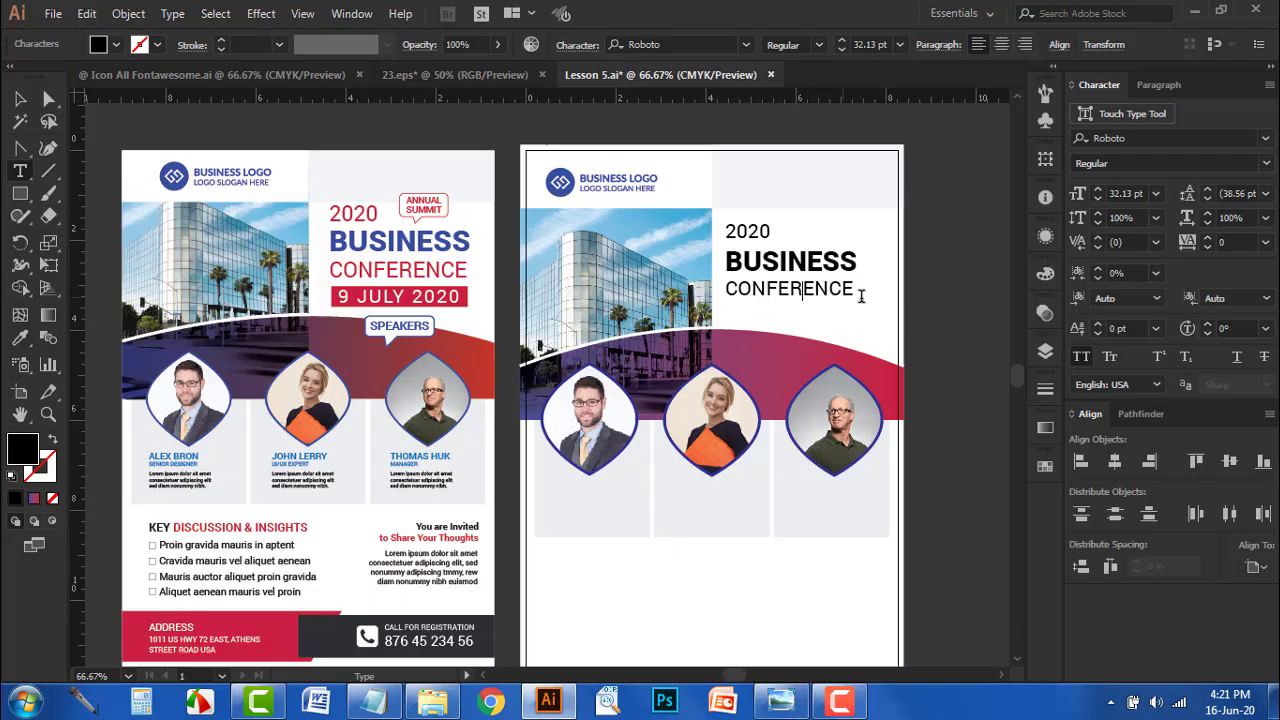
left_click_drag(871, 263, 722, 262)
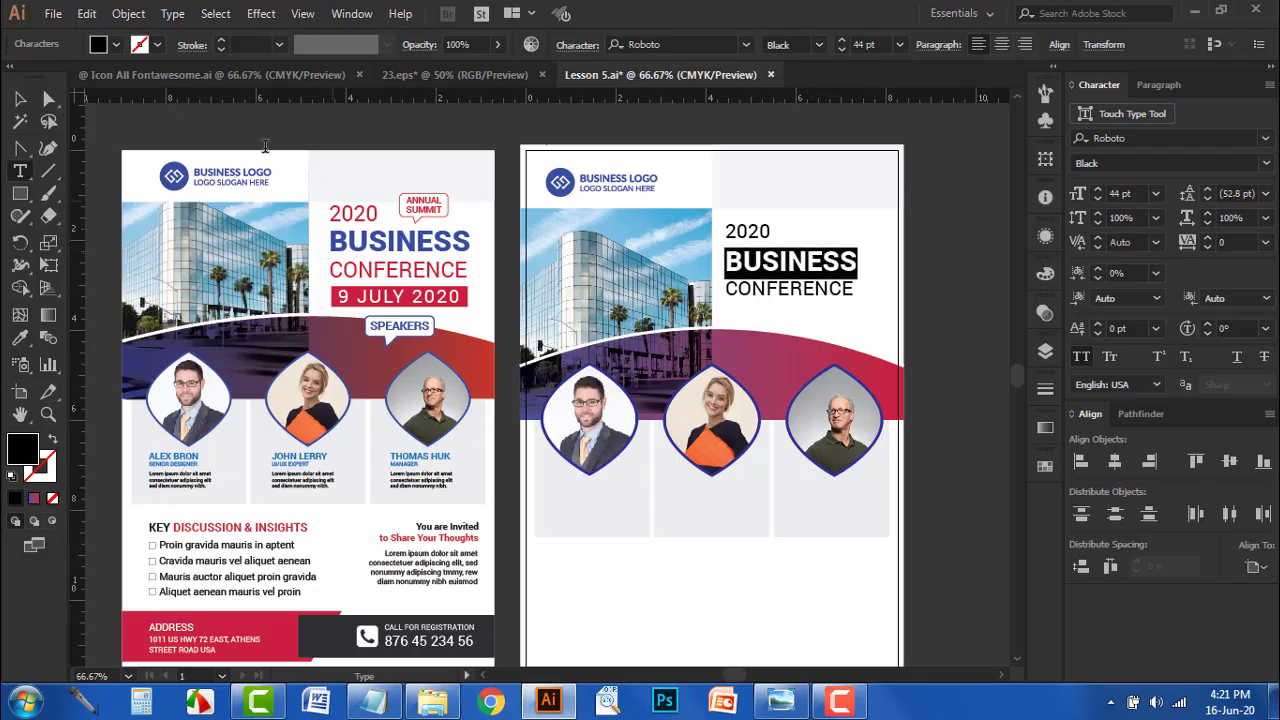
left_click(116, 44)
left_click(132, 88)
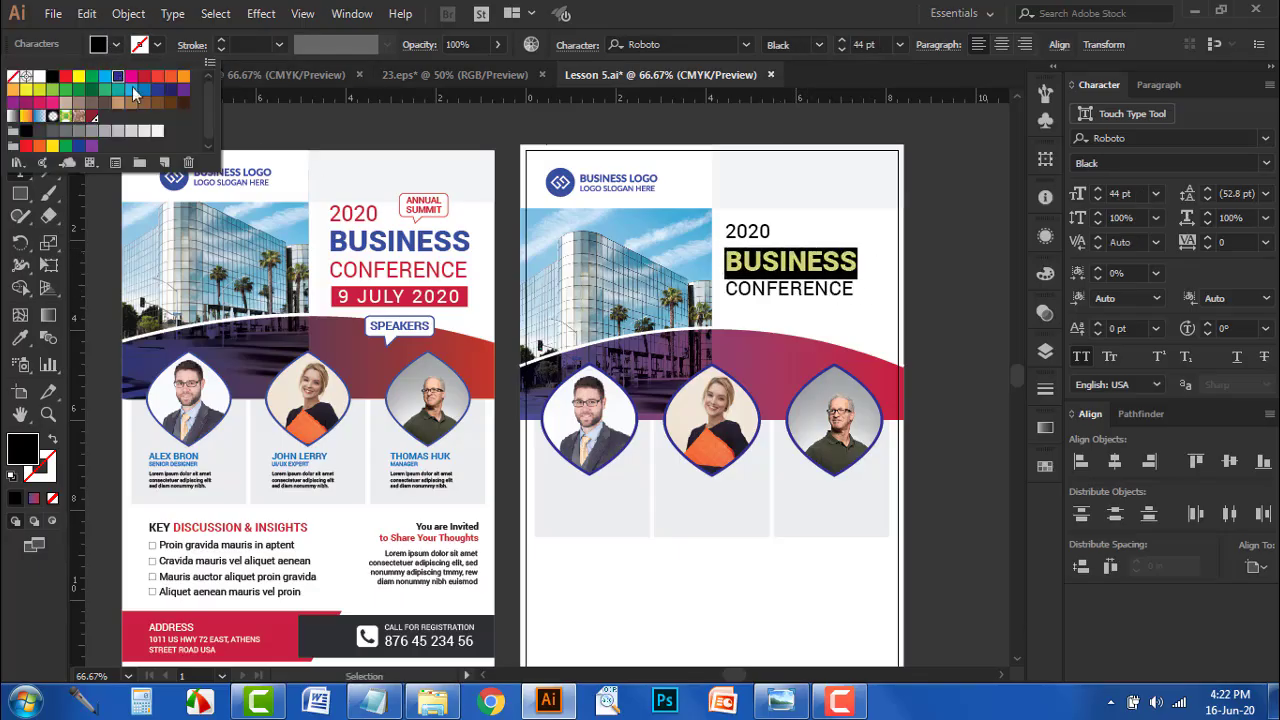
left_click(856, 258)
- Fill the word CONFERENCE with the red swatch
left_click(858, 289)
left_click_drag(860, 289, 707, 300)
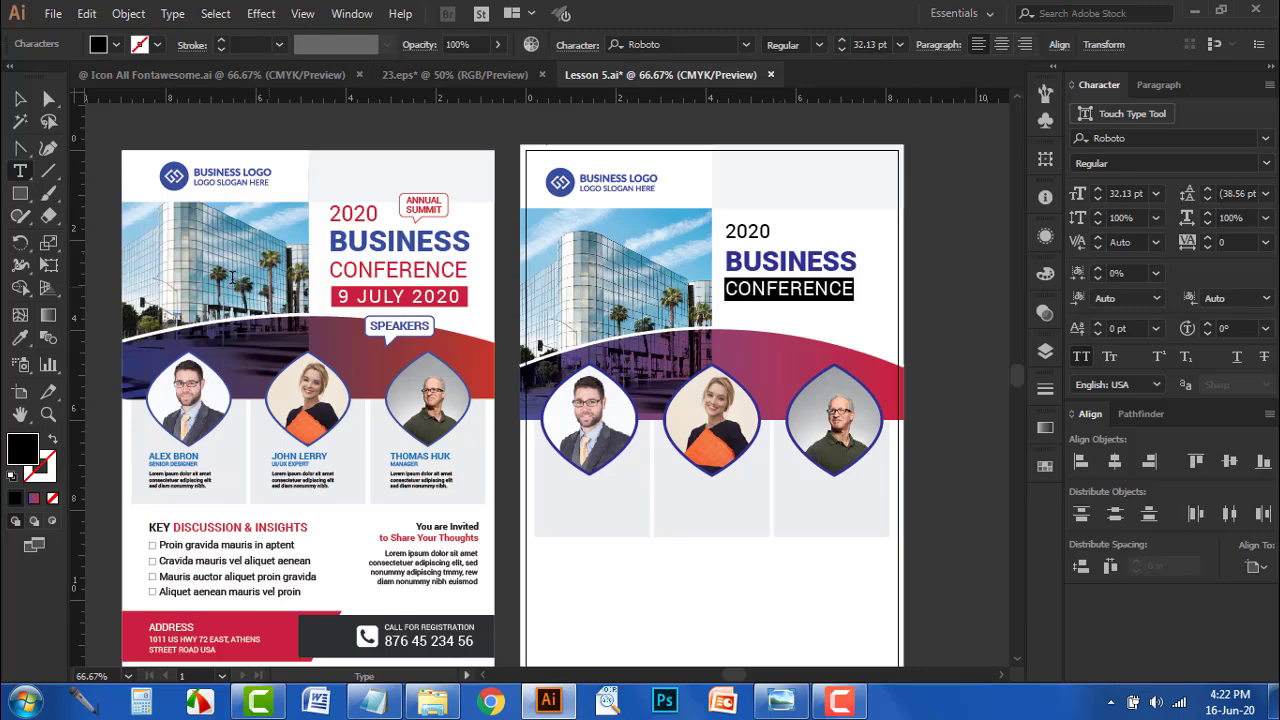
left_click(116, 44)
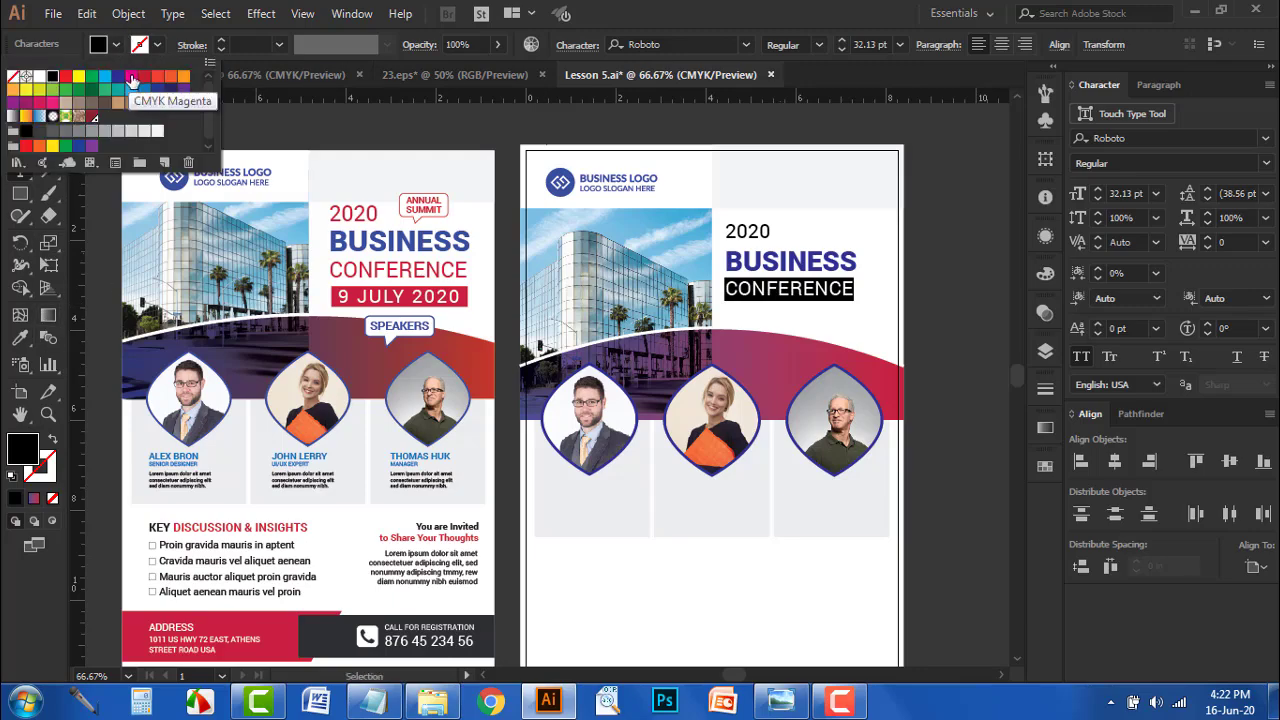
left_click(145, 78)
- Color 2020 and CONFERENCE with the crimson sampled from the reference flyer's address band
left_click_drag(776, 232, 722, 232)
left_click(20, 338)
left_click(265, 620)
left_click(20, 171)
left_click_drag(855, 290, 724, 289)
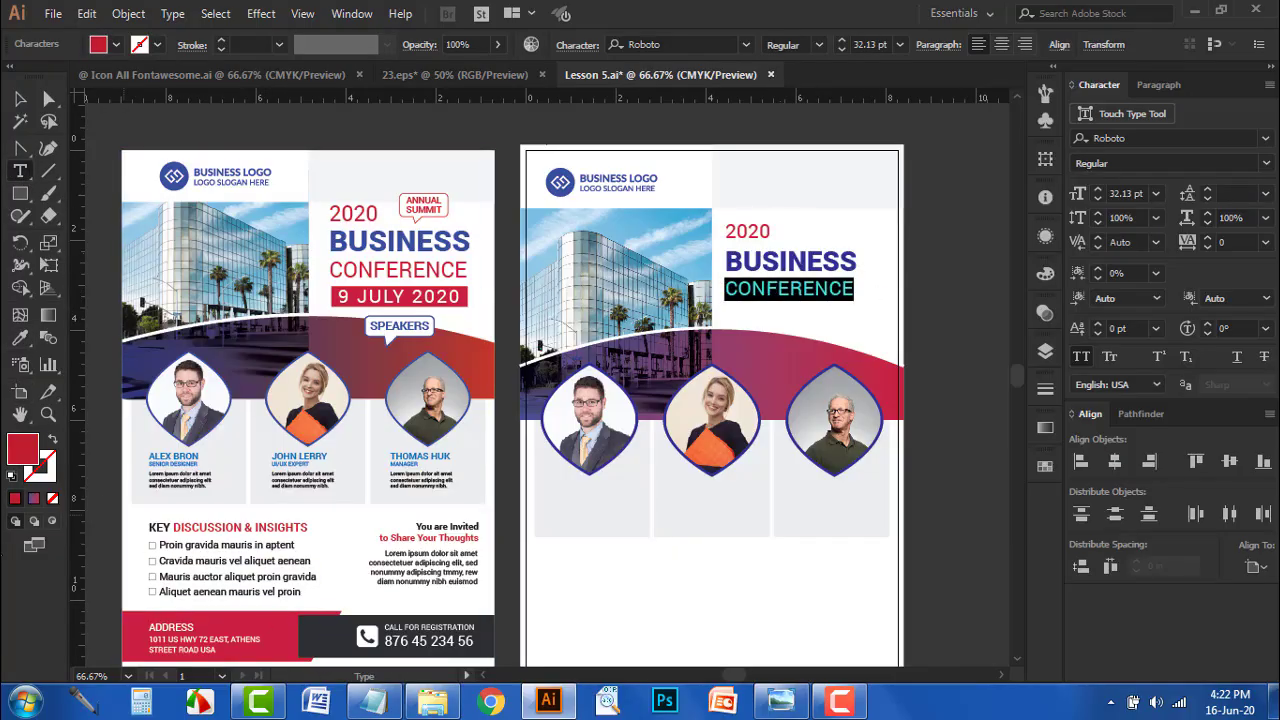
left_click(20, 338)
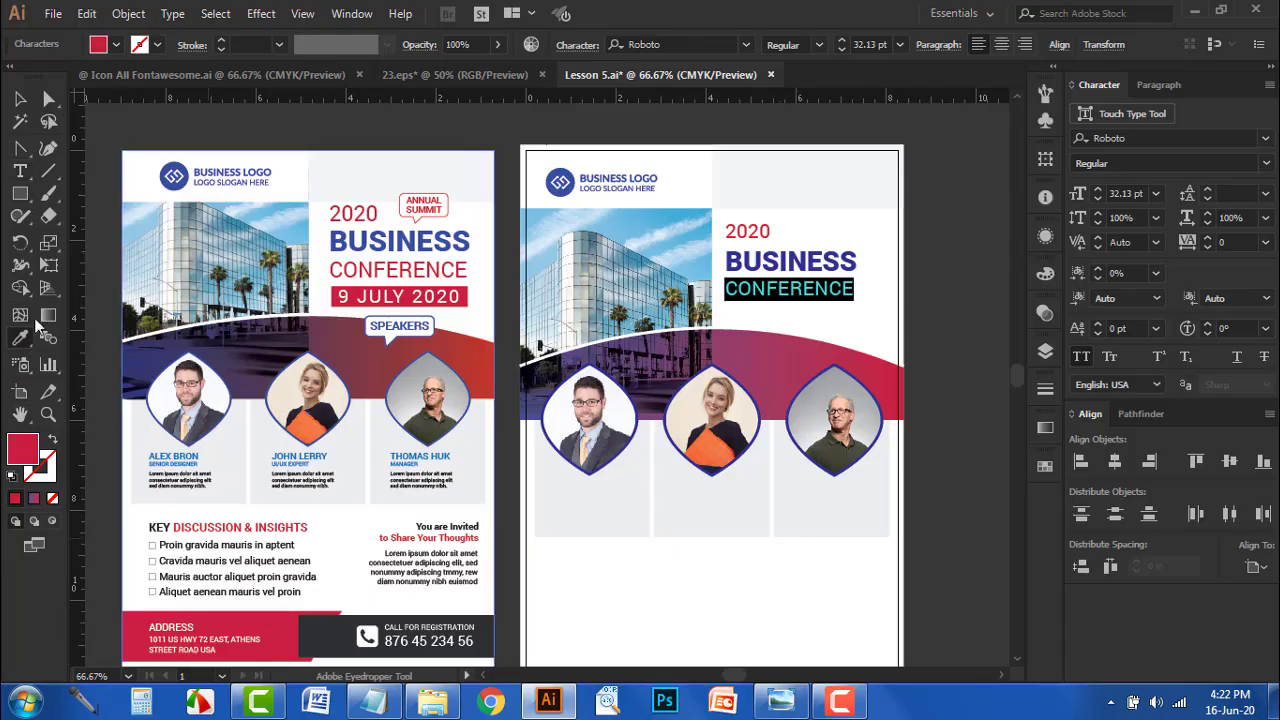
left_click(20, 99)
left_click(925, 183)
- Copy the ANNUAL SUMMIT text from the reference flyer's speech bubble and deselect it
left_click_drag(925, 183, 897, 286)
scroll(893, 285, "up", 1)
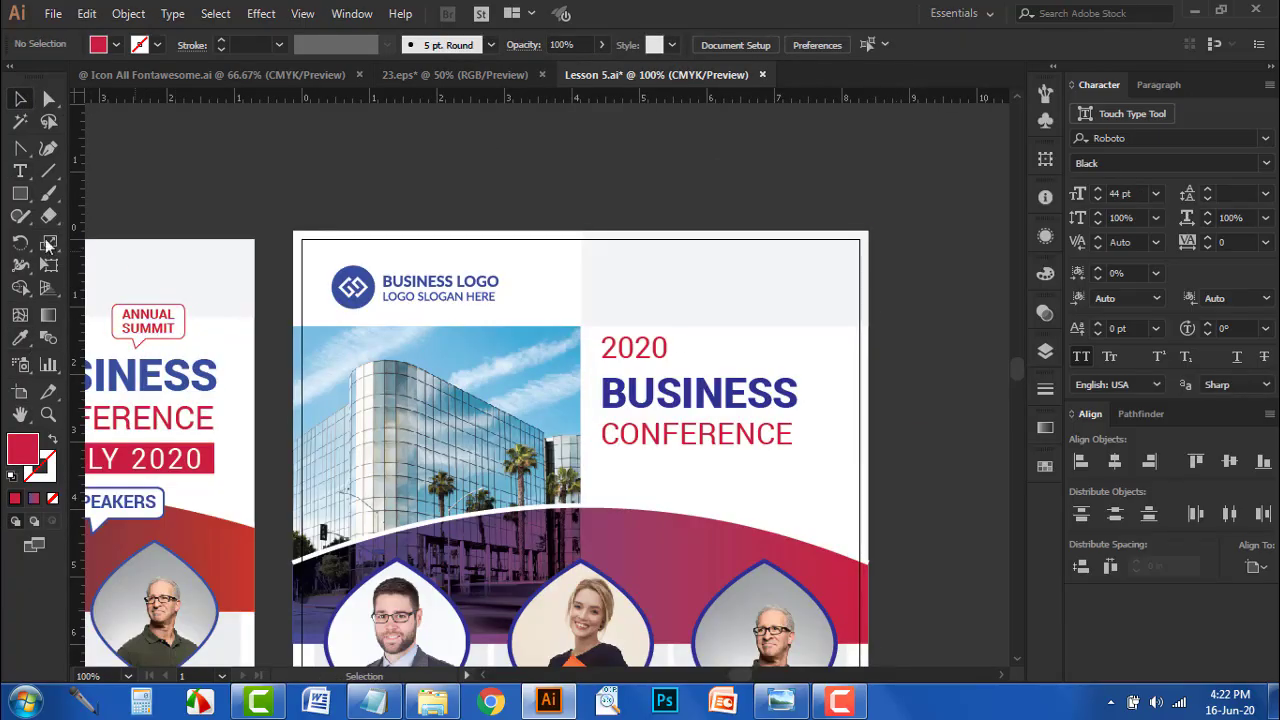
double_click(125, 312)
left_click_drag(121, 310, 187, 335)
key("ctrl+c")
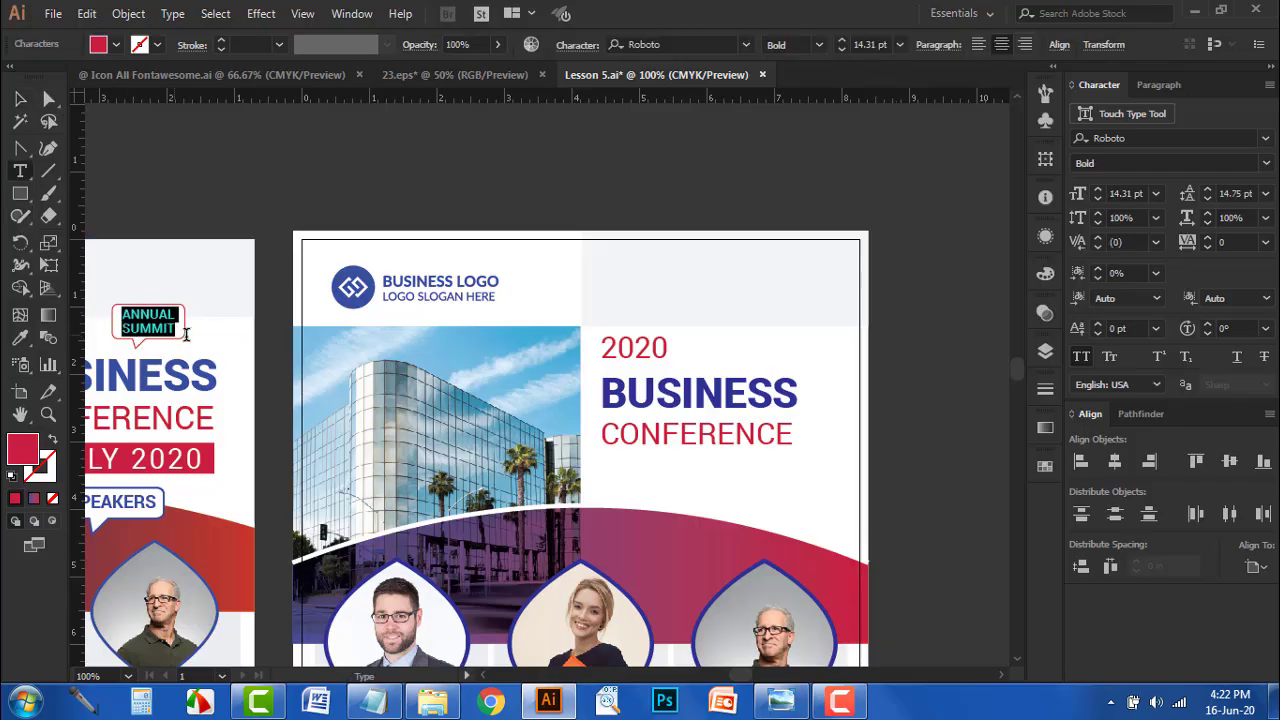
left_click(20, 99)
left_click(108, 172)
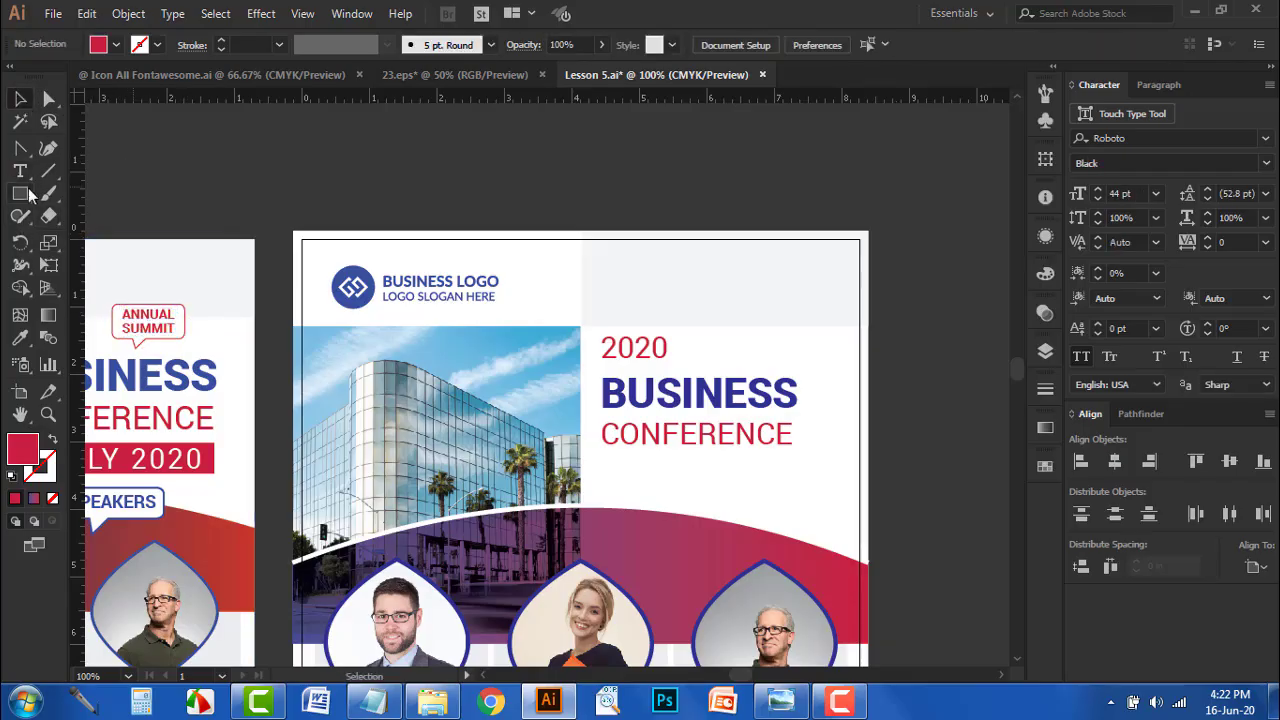
- Draw a small rounded rectangle above the end of BUSINESS, with no fill and a 1 pt crimson stroke
left_click_drag(22, 193, 97, 222)
left_click(95, 216)
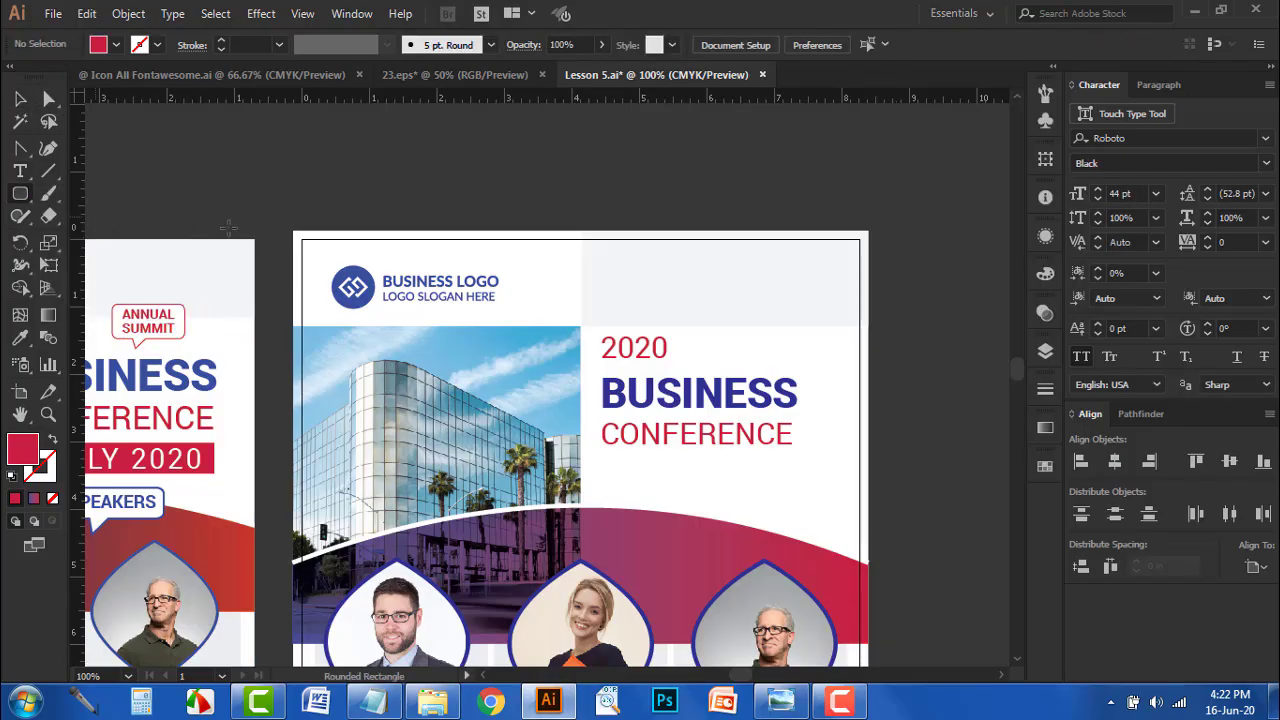
scroll(846, 382, "up", 1)
left_click_drag(681, 272, 815, 285)
left_click(52, 438)
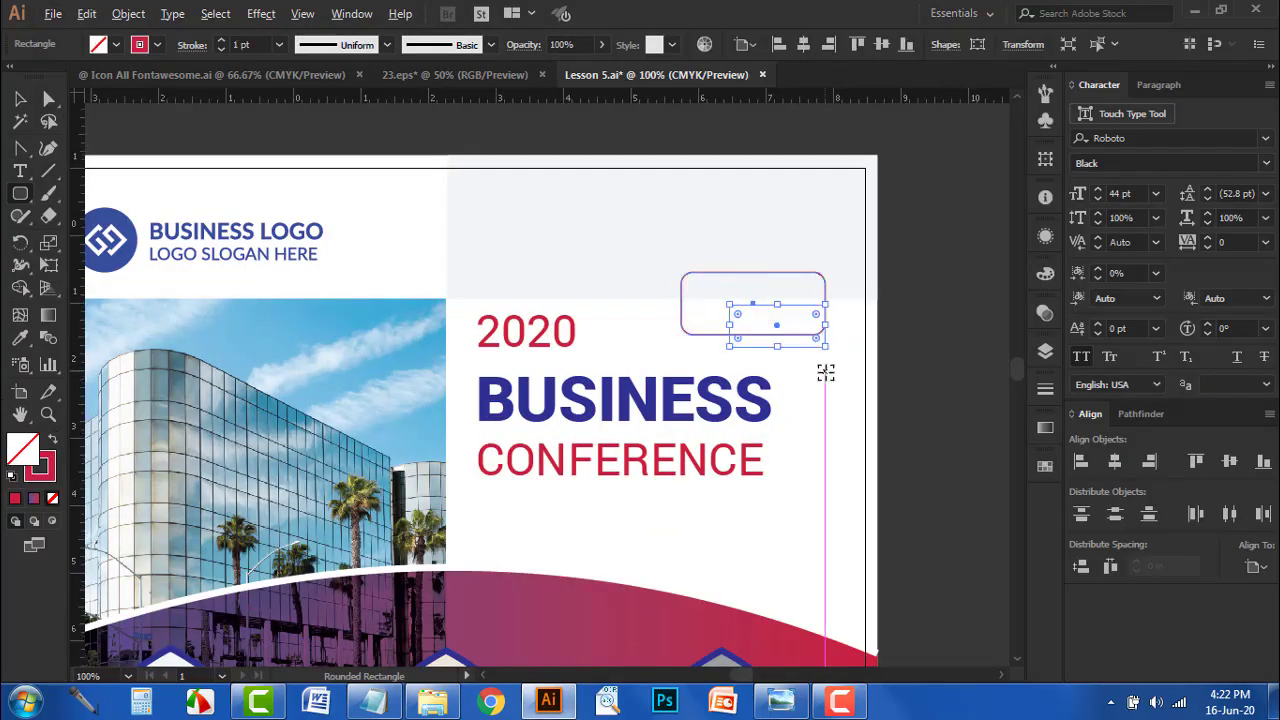
- Add three anchor points along the rounded rectangle's lower edge and pull the middle one down and left into a speech-bubble tail
scroll(826, 371, "down", 1)
left_click_drag(20, 150, 99, 178)
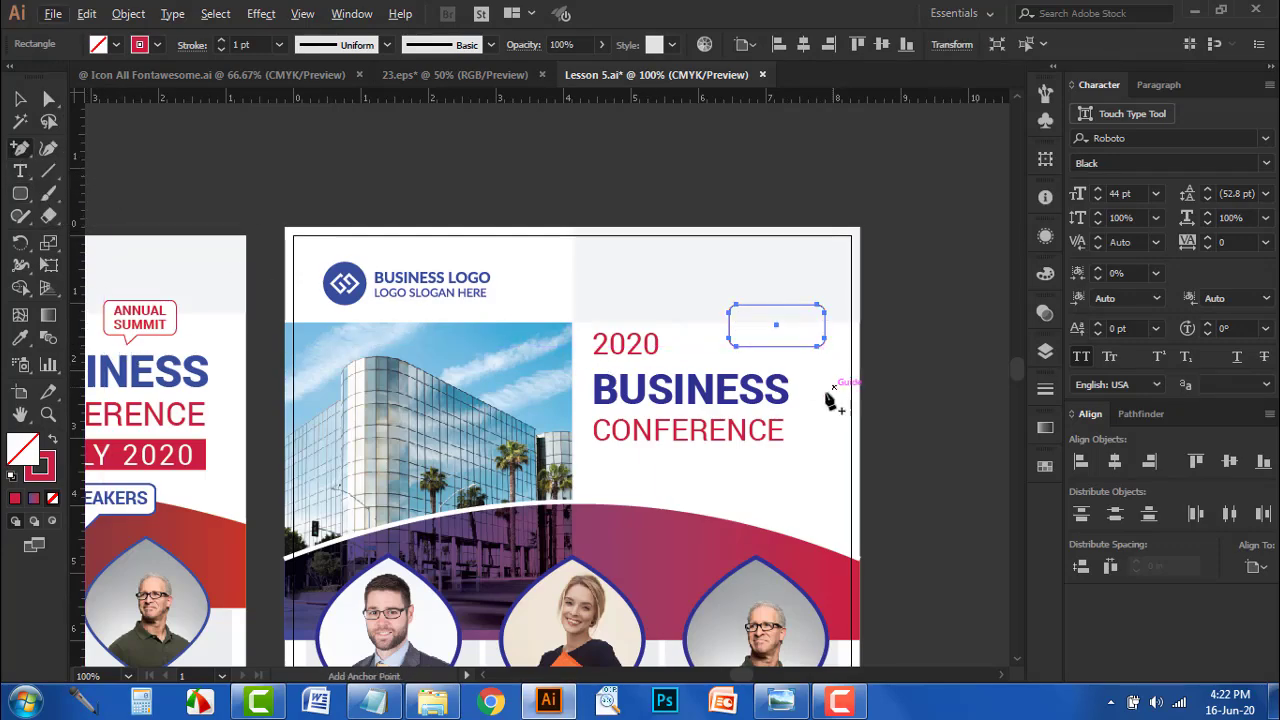
scroll(790, 358, "up", 4)
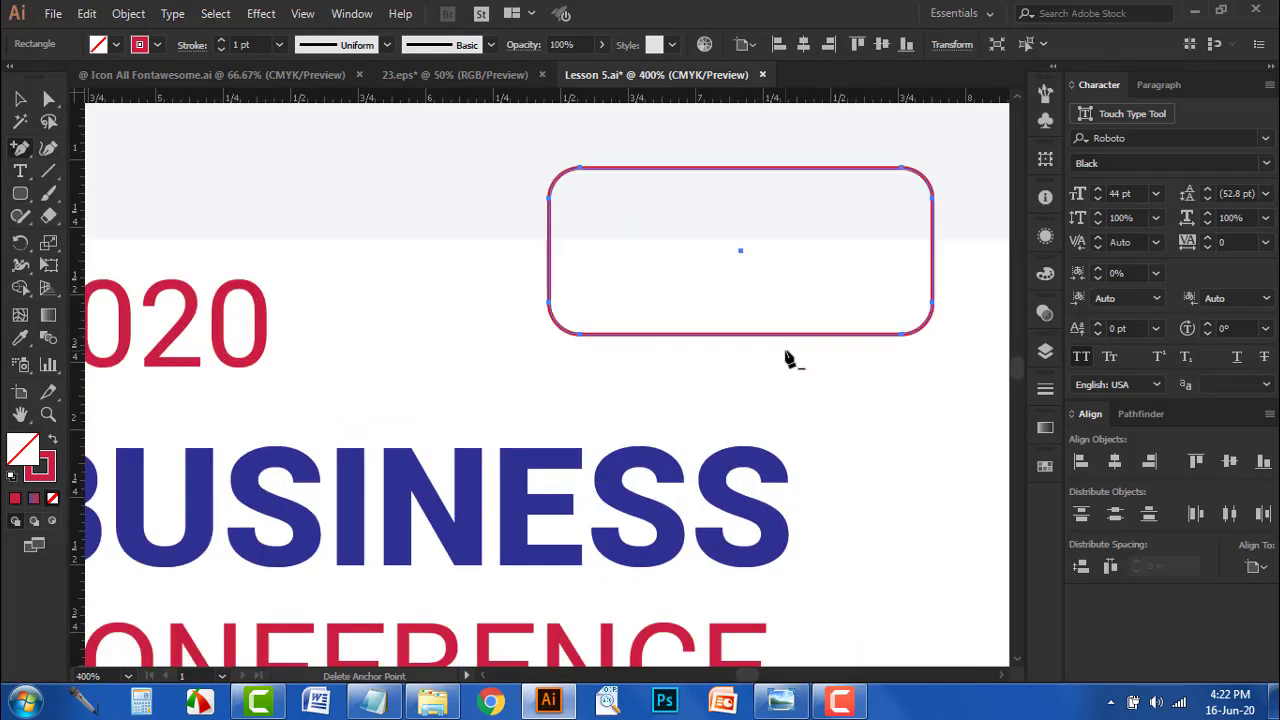
left_click(644, 336)
left_click(748, 335)
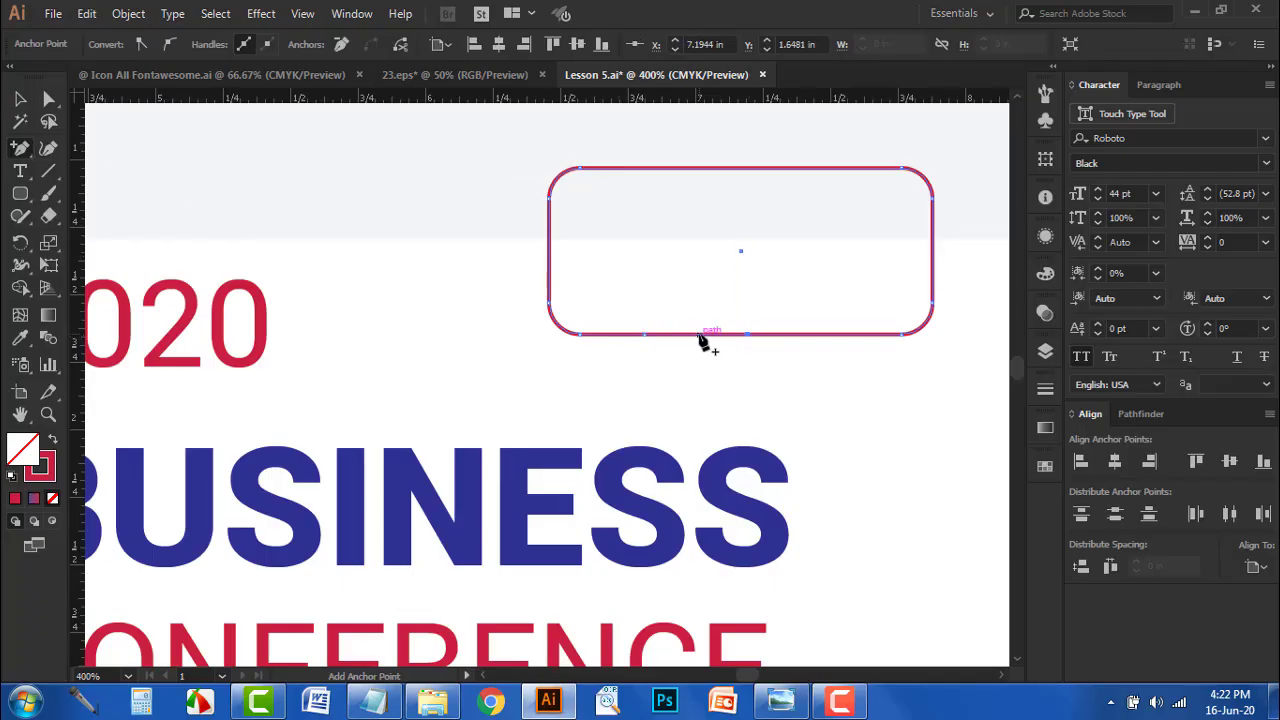
left_click(47, 98)
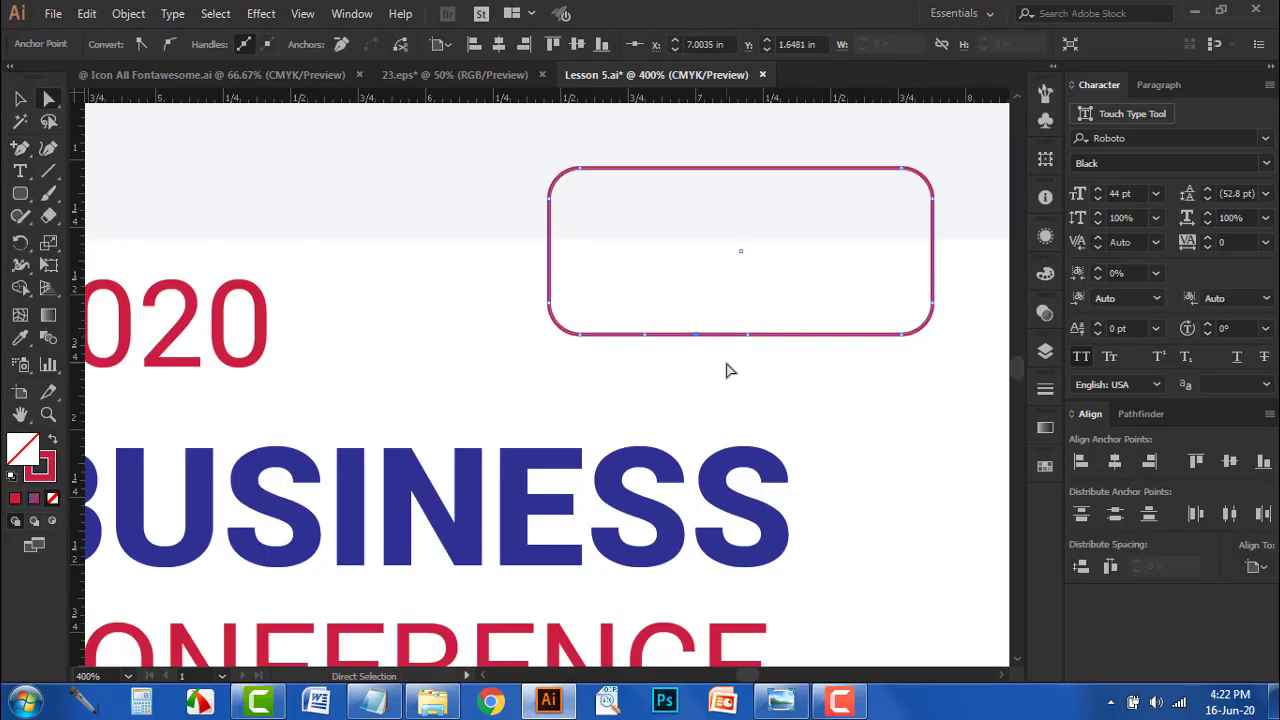
left_click_drag(696, 336, 632, 415)
left_click(20, 98)
left_click(534, 315)
scroll(780, 340, "down", 4)
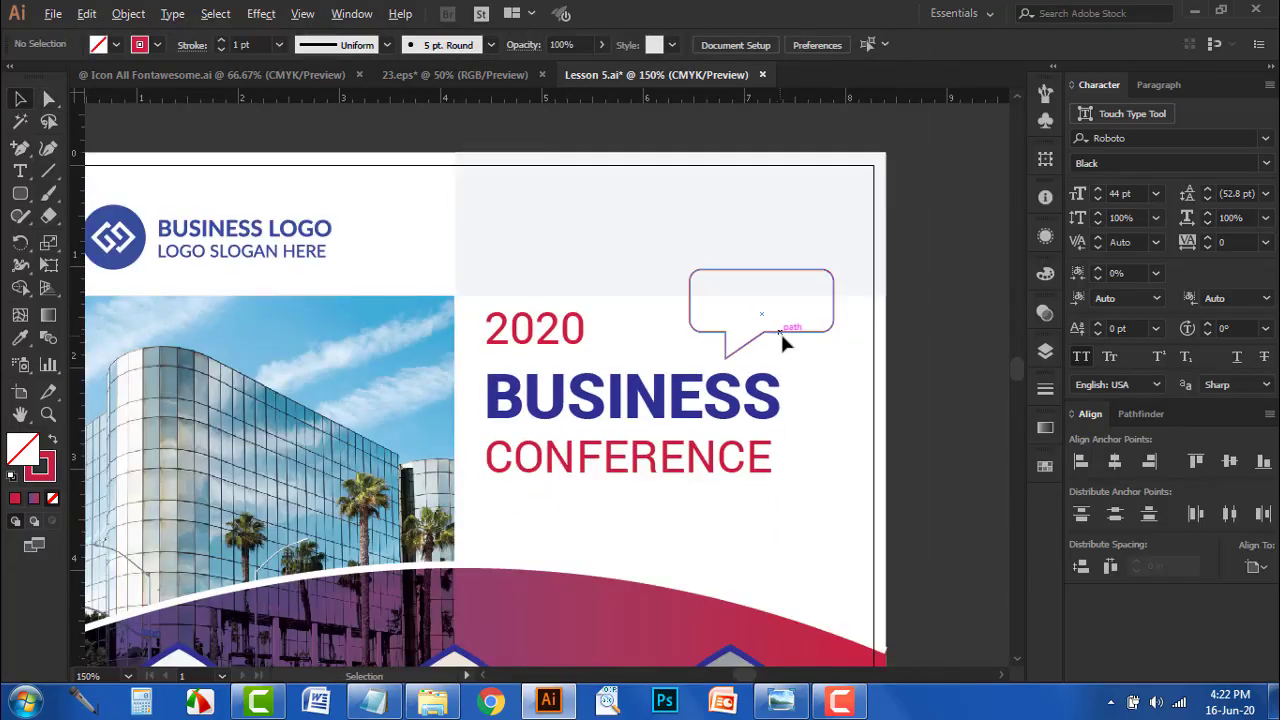
- Fill the speech bubble with white and deselect it
scroll(775, 340, "up", 2)
scroll(770, 340, "up", 2)
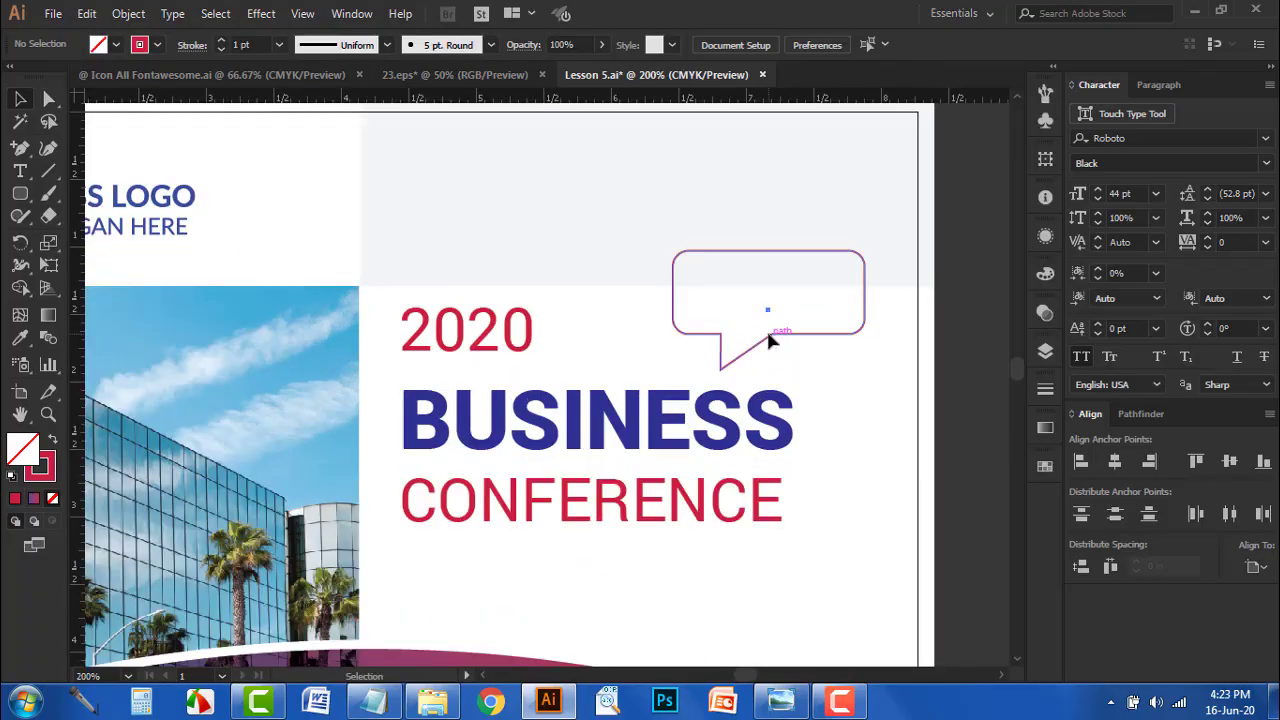
left_click(767, 334)
left_click(115, 46)
left_click(40, 77)
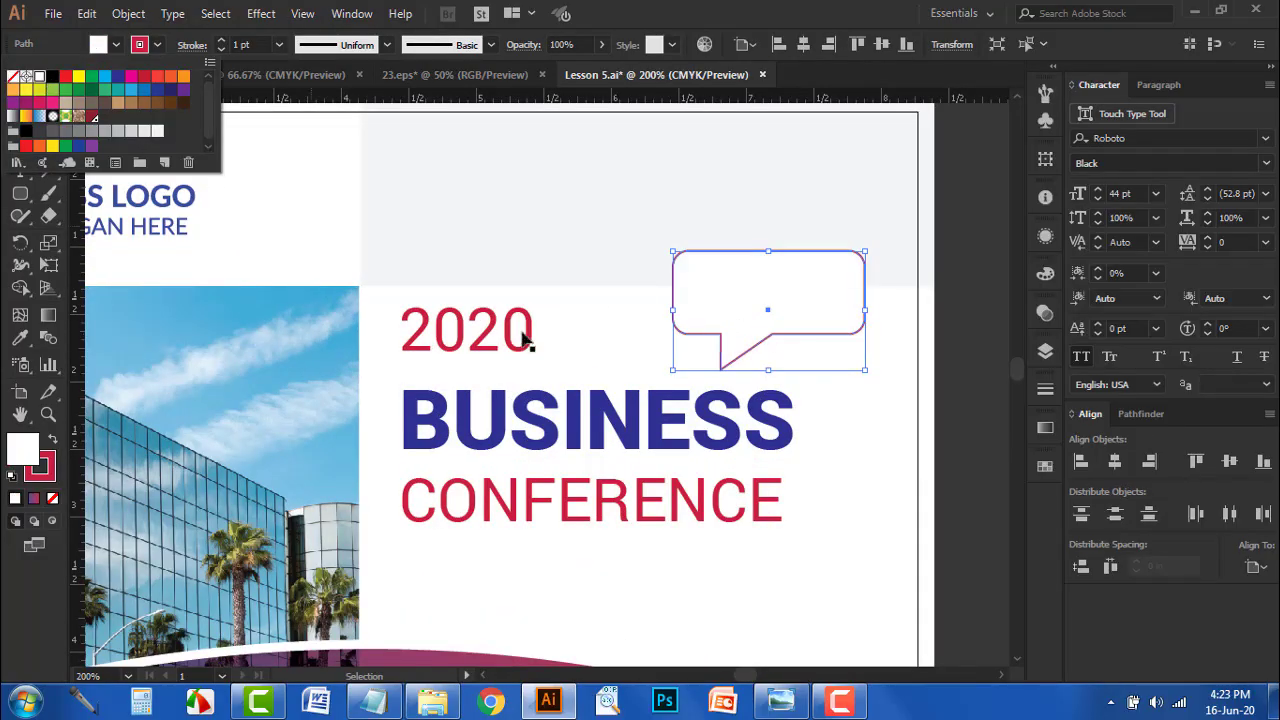
left_click(612, 334)
left_click(612, 334)
left_click_drag(958, 387, 847, 390)
left_click_drag(661, 332, 628, 327)
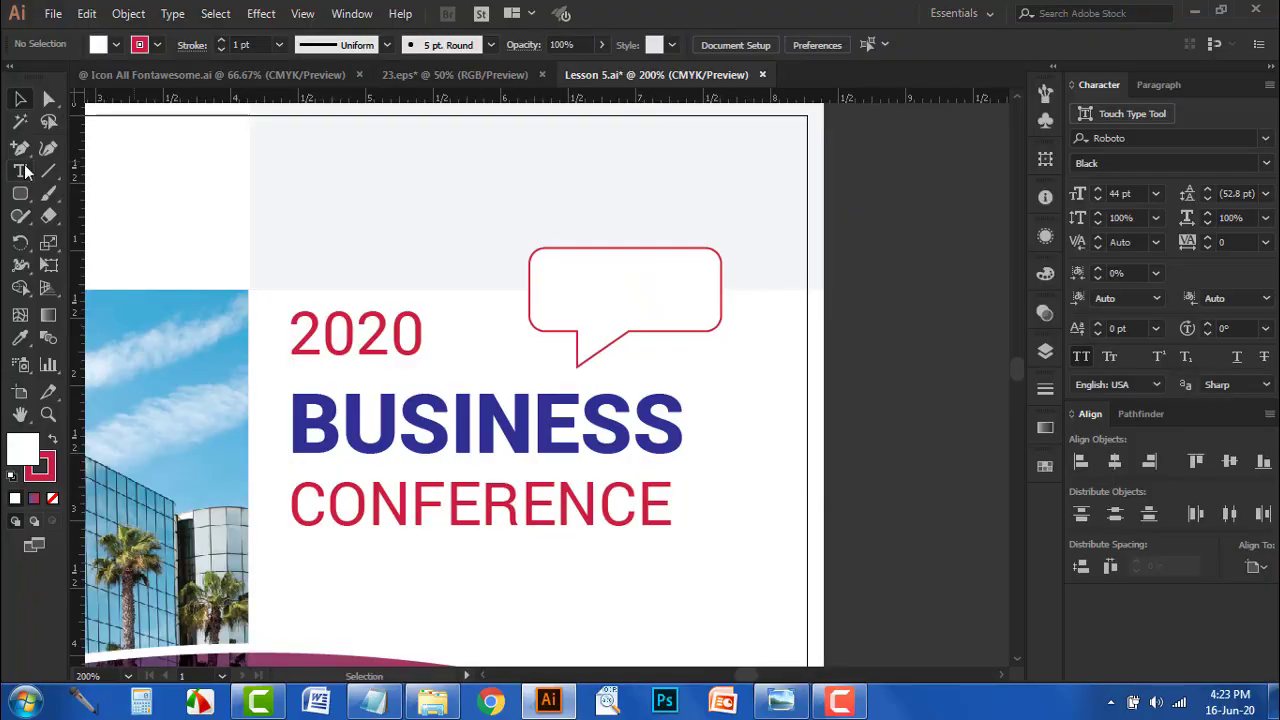
- Paste the ANNUAL SUMMIT text, then enlarge and center it inside the speech bubble
left_click(25, 172)
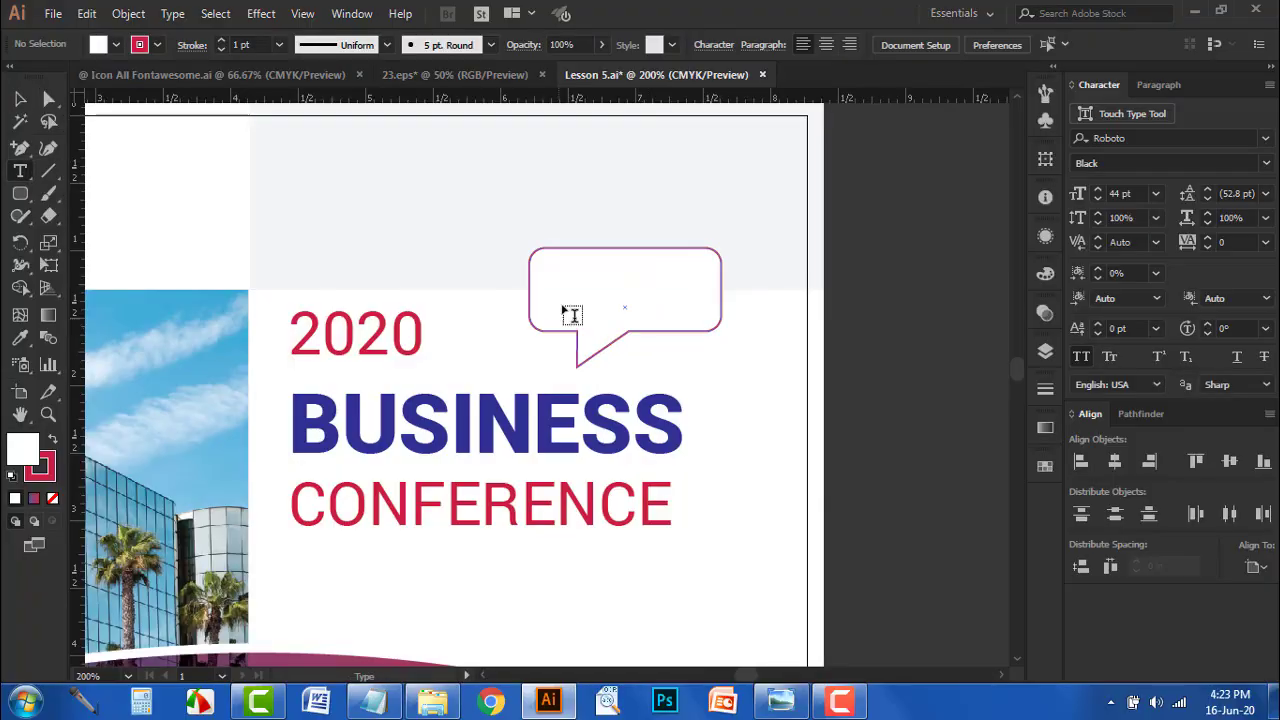
left_click(571, 289)
key("ctrl+v")
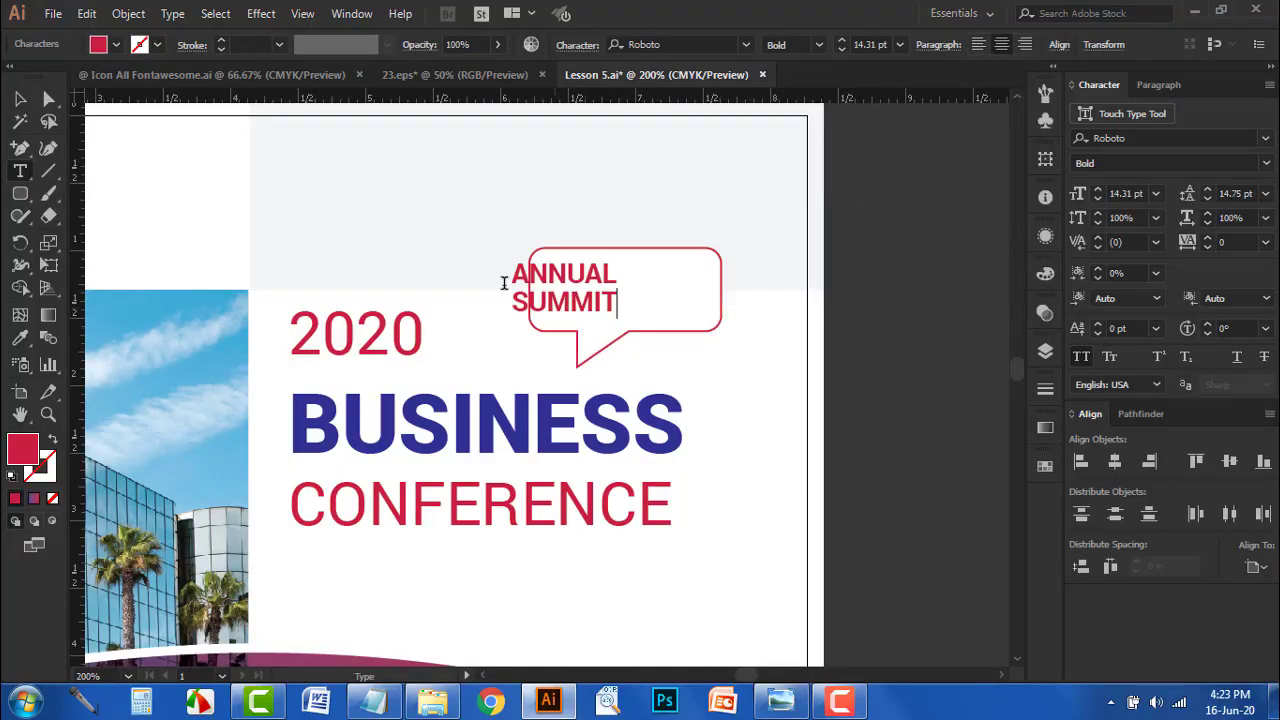
key("Escape")
left_click_drag(572, 311, 682, 322)
left_click(743, 383)
left_click(680, 318)
left_click(716, 312)
left_click(840, 413)
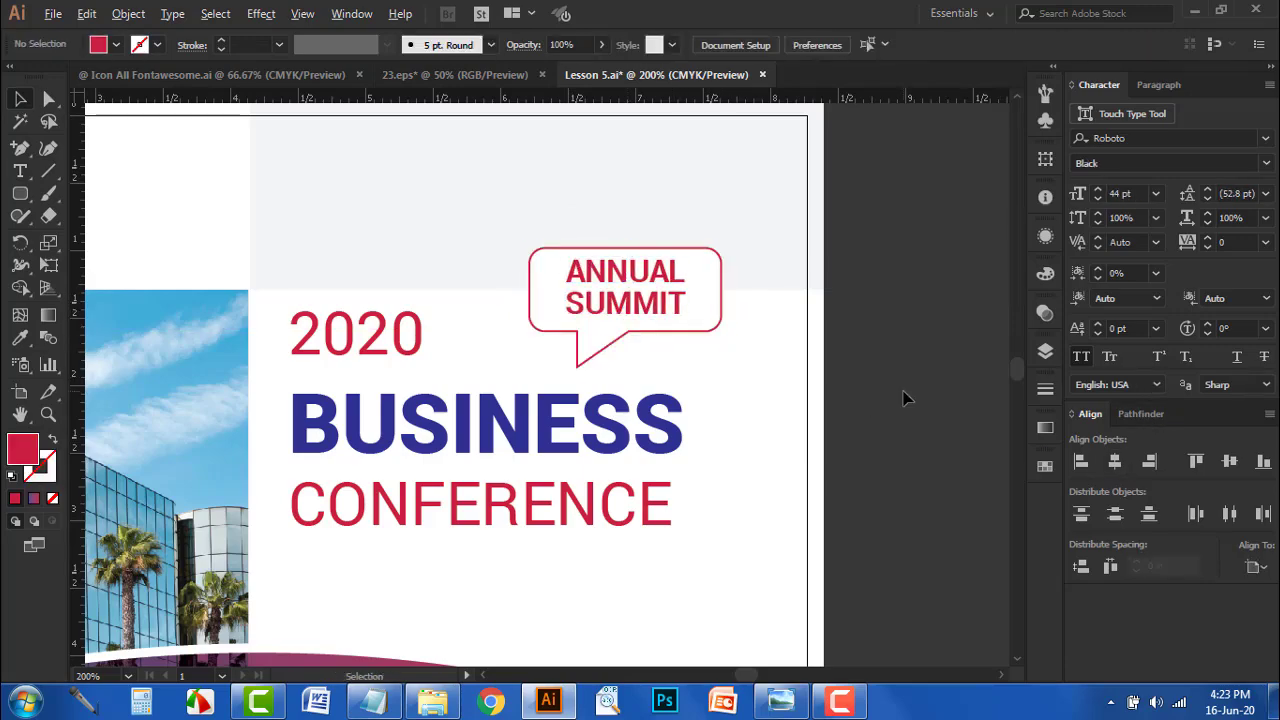
- Scale down the speech bubble together with its ANNUAL SUMMIT text and place it above the end of BUSINESS
key("ctrl+1")
scroll(910, 390, "down", 1)
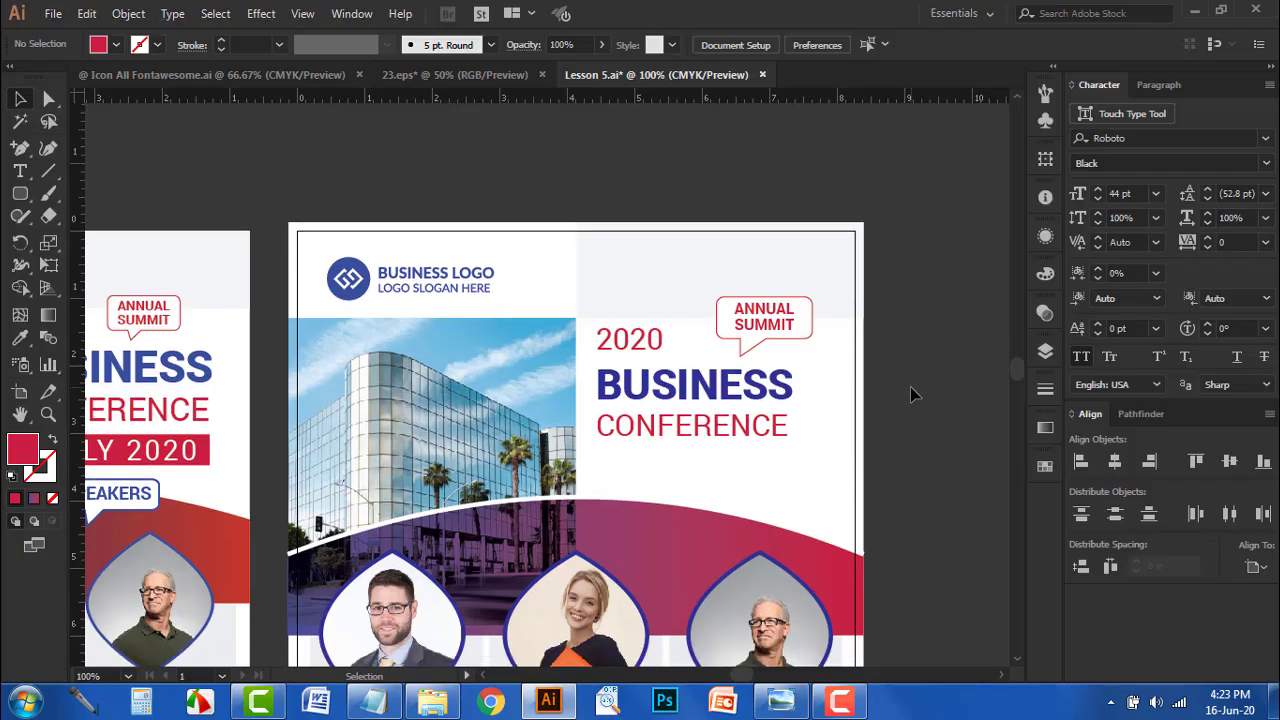
left_click_drag(837, 341, 891, 352)
left_click(869, 320)
key("ctrl+plus")
left_click(903, 338)
left_click(899, 314)
scroll(900, 324, "up", 1)
left_click(885, 340)
scroll(880, 329, "down", 3)
scroll(911, 314, "up", 1)
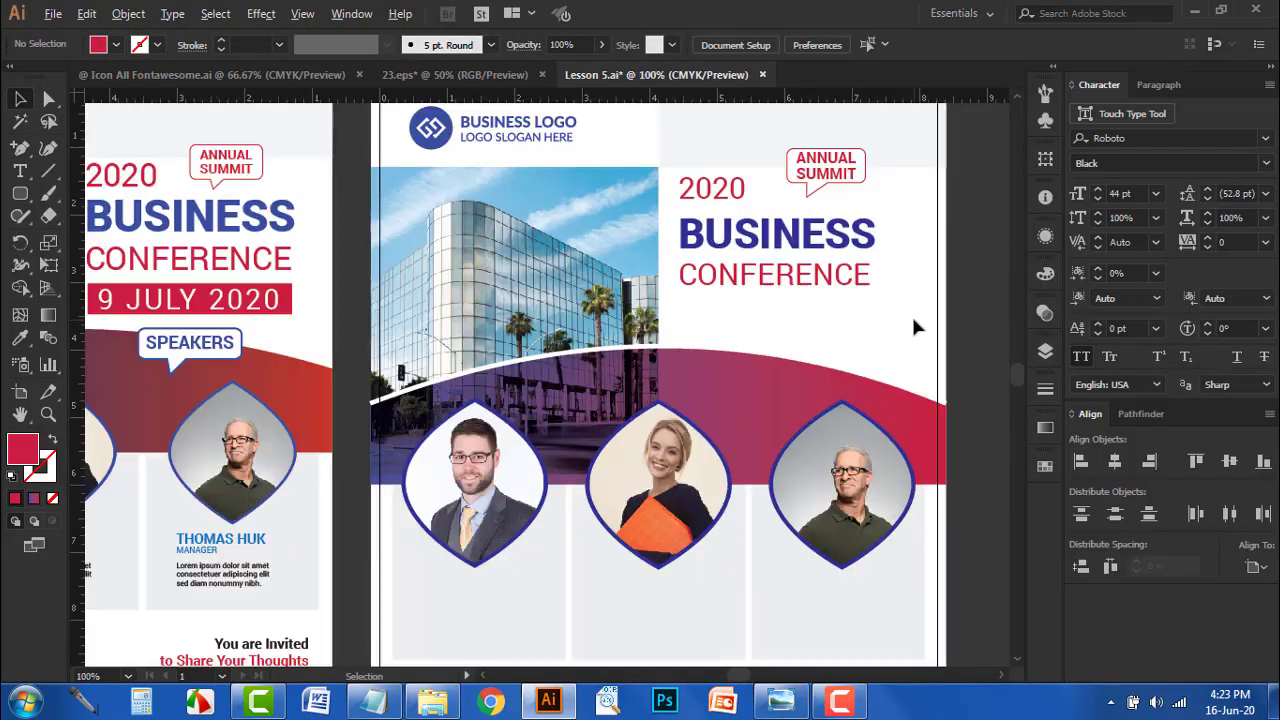
- Switch to Text.txt in Notepad, copy the line "9 july 2020", and return to the flyer in Illustrator
left_click(387, 703)
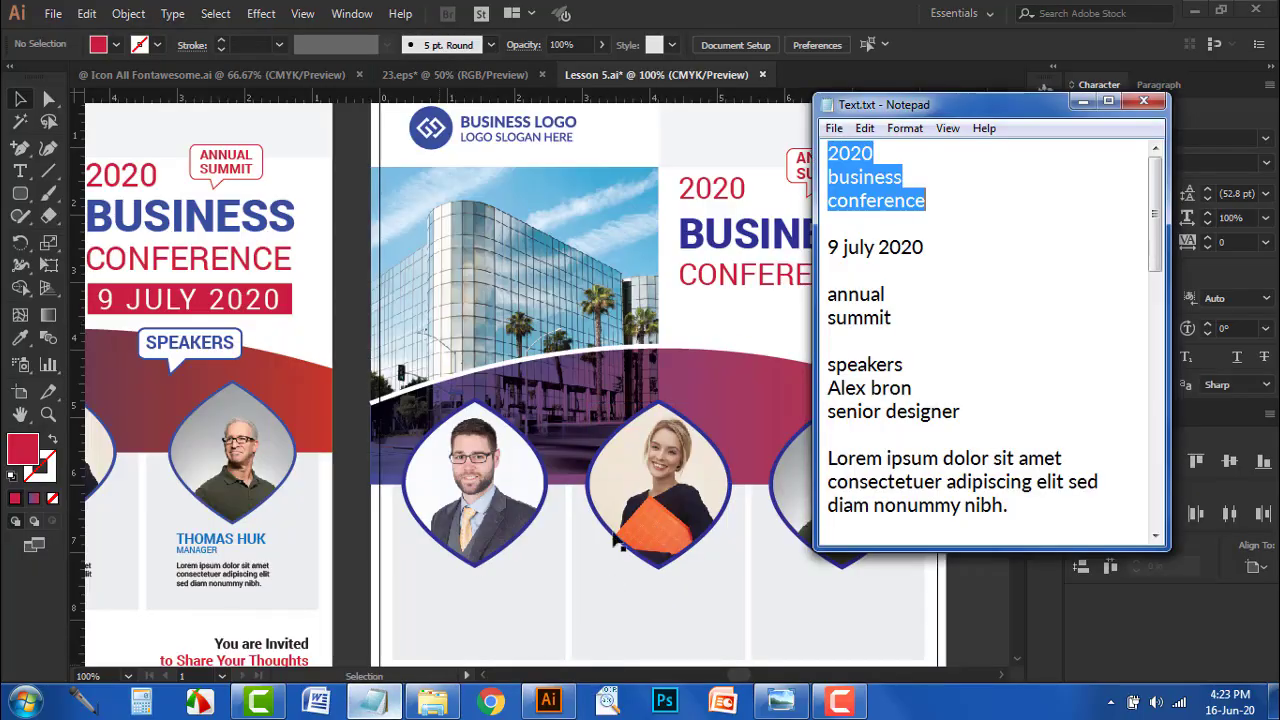
left_click_drag(924, 247, 824, 255)
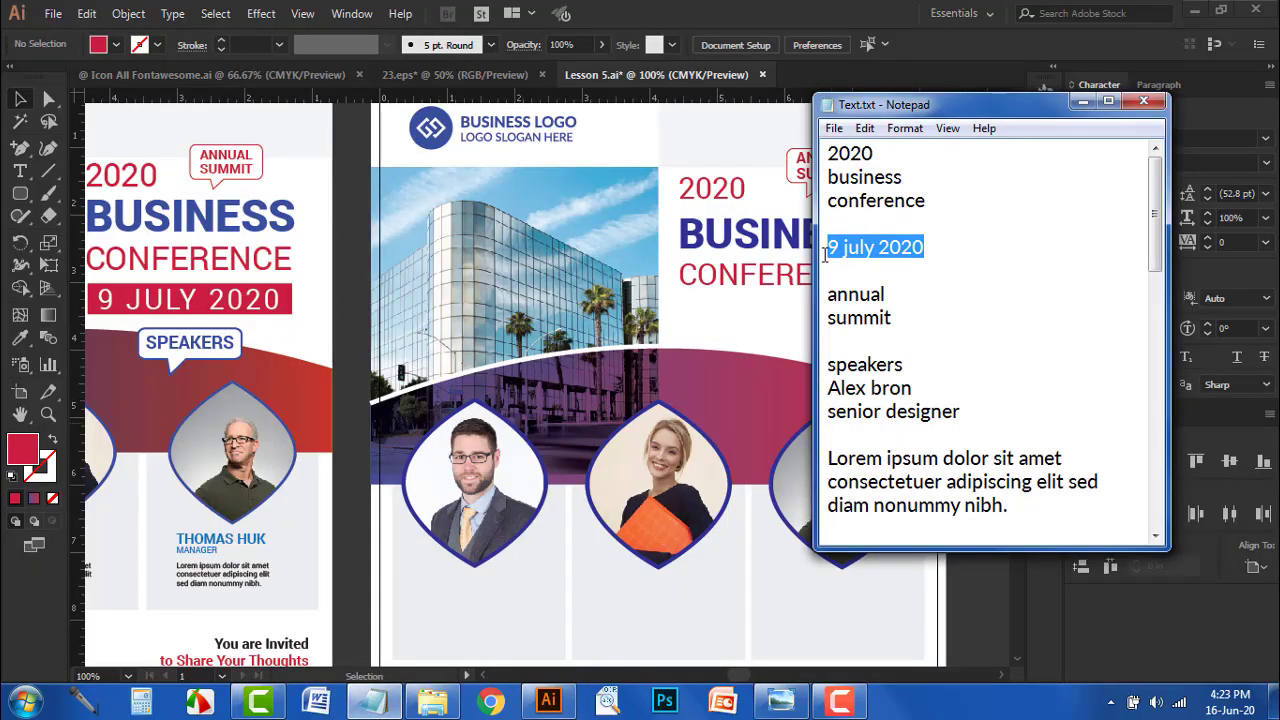
left_click(728, 300)
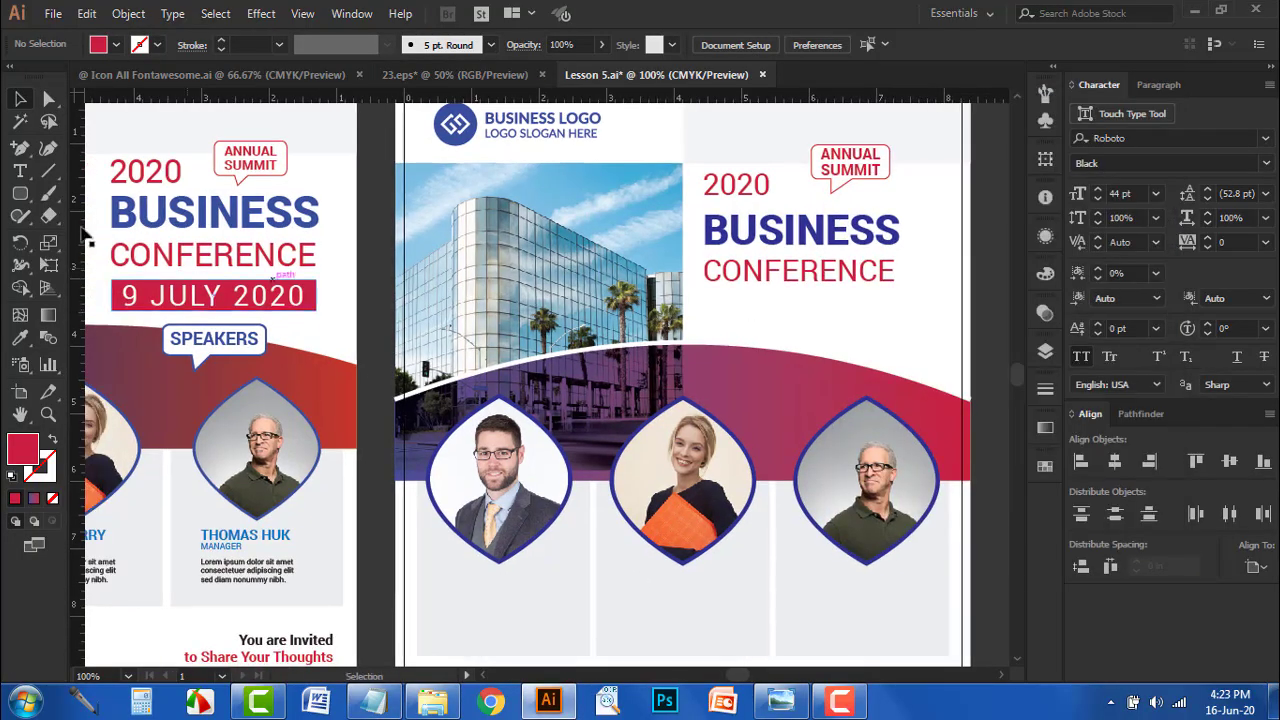
- Draw a crimson rectangle without a stroke beneath CONFERENCE, as wide as the word BUSINESS
left_click_drag(20, 193, 83, 193)
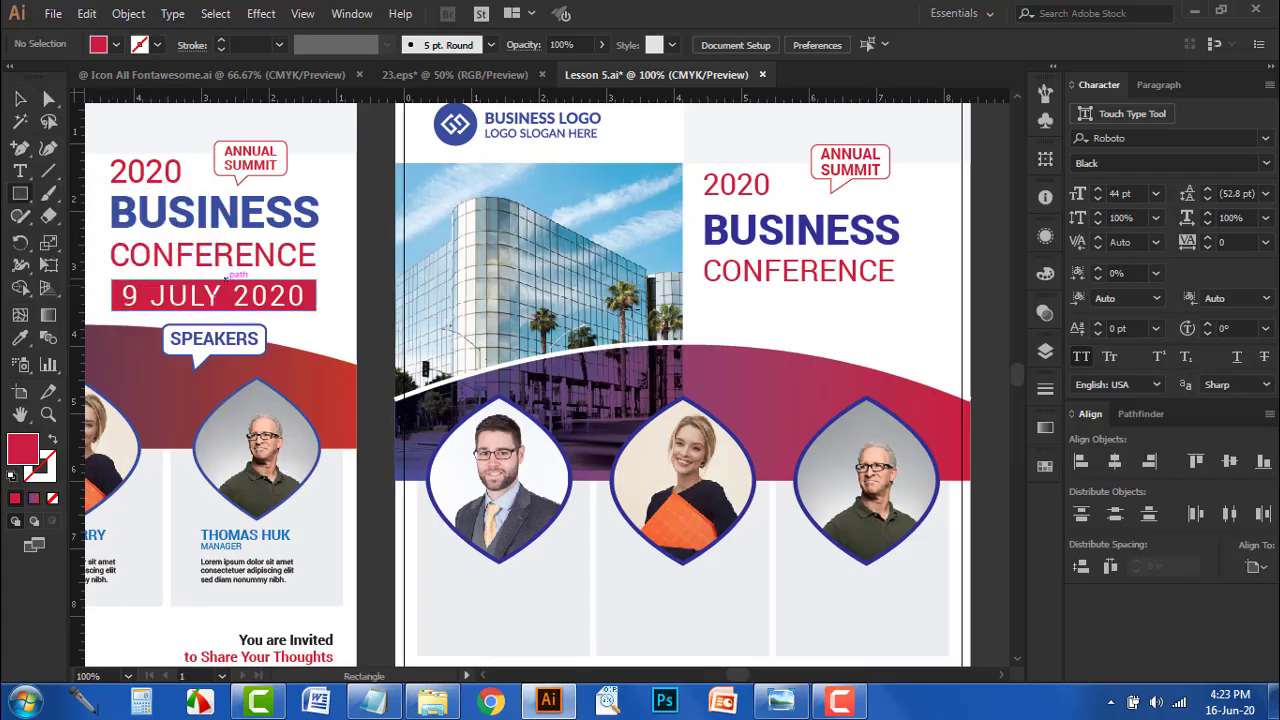
left_click_drag(702, 295, 899, 330)
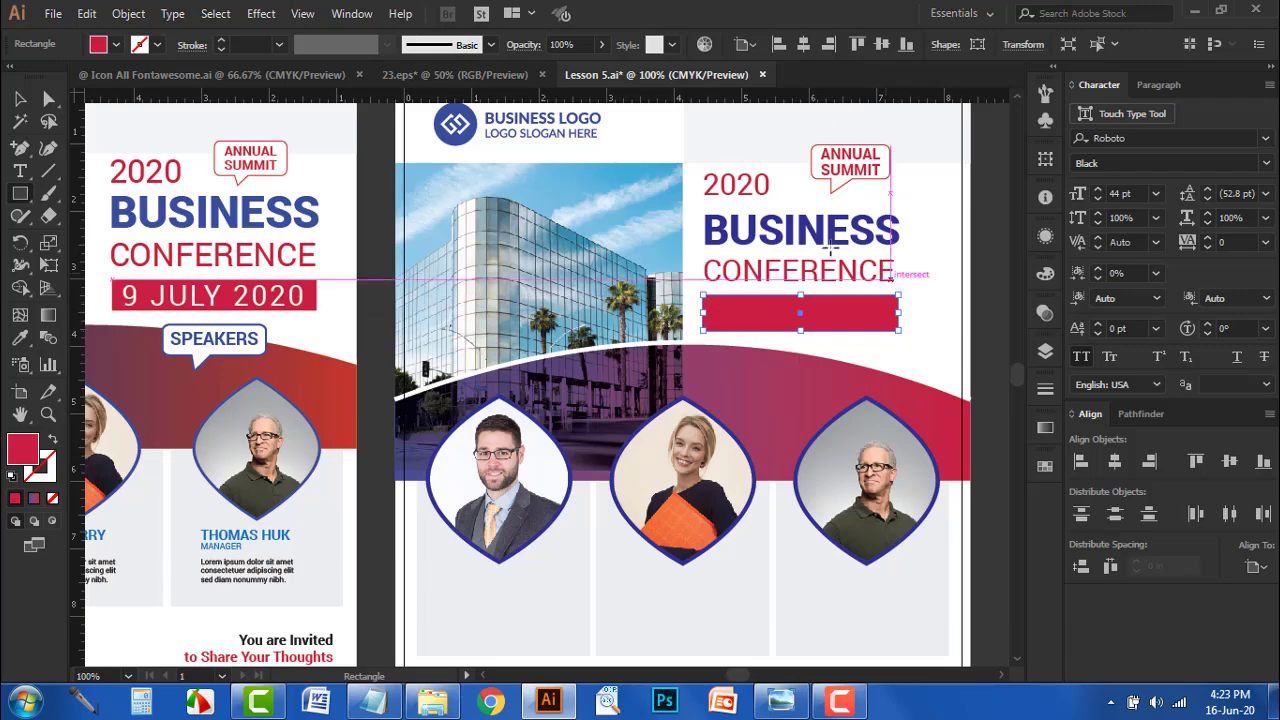
- Add the text 9 JULY 2020 in 44 pt Roboto Black on the empty canvas beside the flyer
left_click(21, 172)
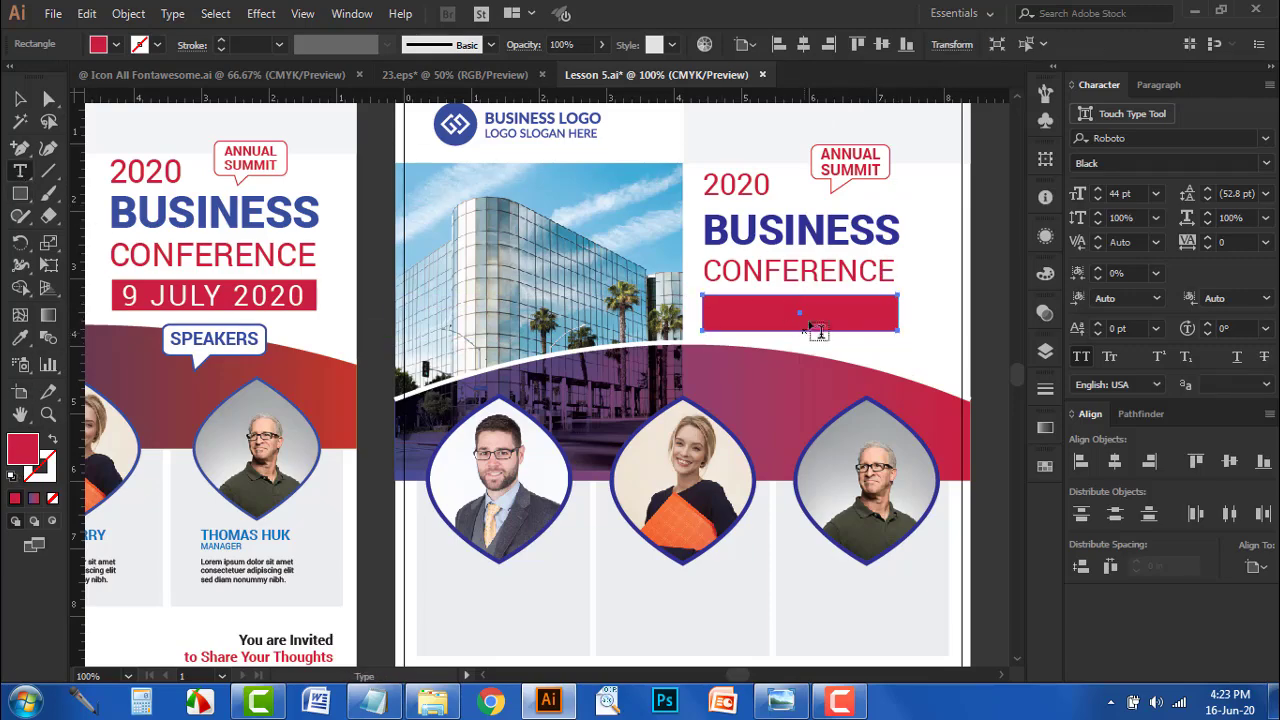
left_click_drag(812, 374, 626, 370)
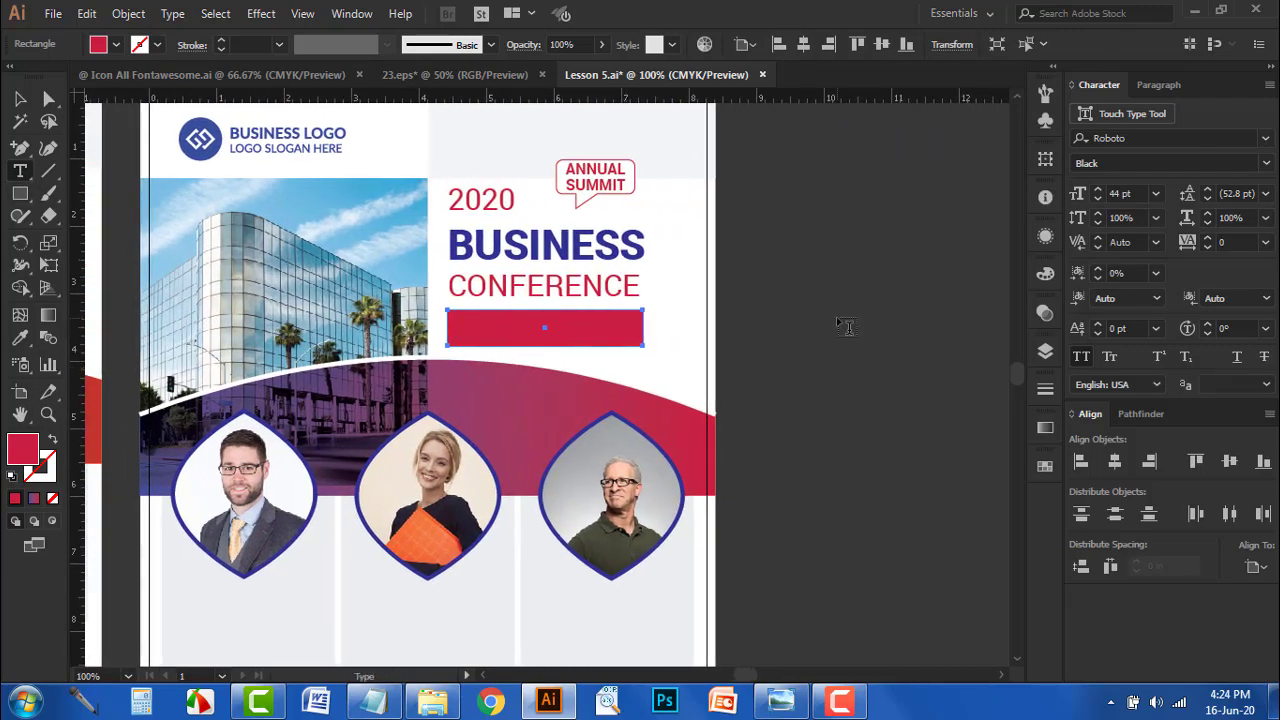
left_click(775, 342)
type("9 JULY 2020")
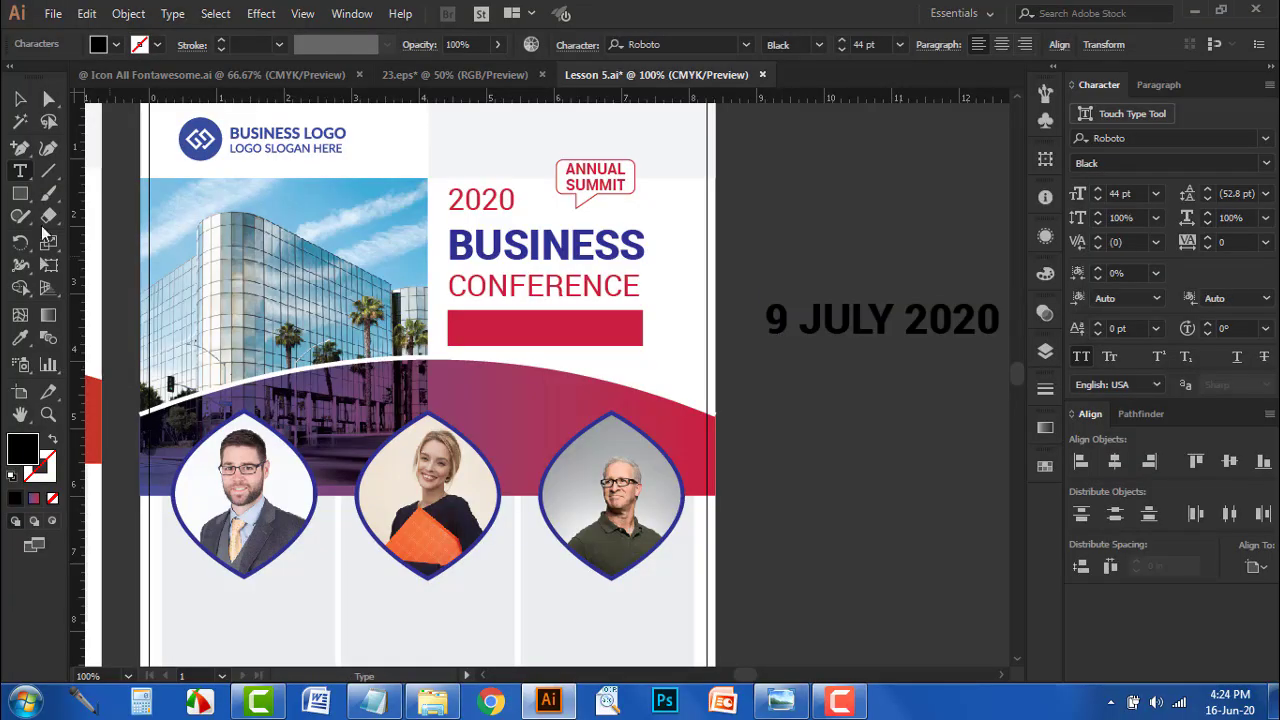
- Move the 9 JULY 2020 text onto the crimson band and scale it down to fit inside
left_click(20, 98)
left_click_drag(890, 330, 571, 338)
scroll(600, 349, "up", 2)
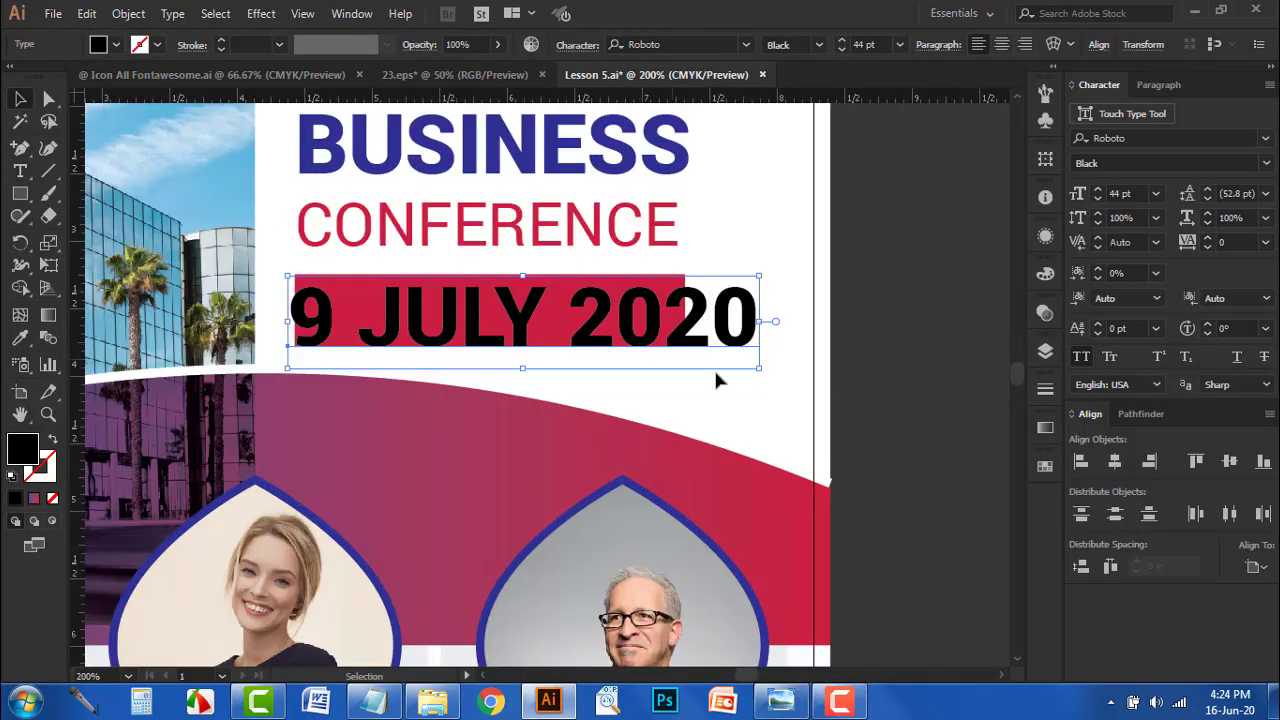
left_click_drag(762, 370, 603, 315)
- Select the headline text, the 9 JULY 2020 text and the crimson band together
left_click(500, 245, "shift")
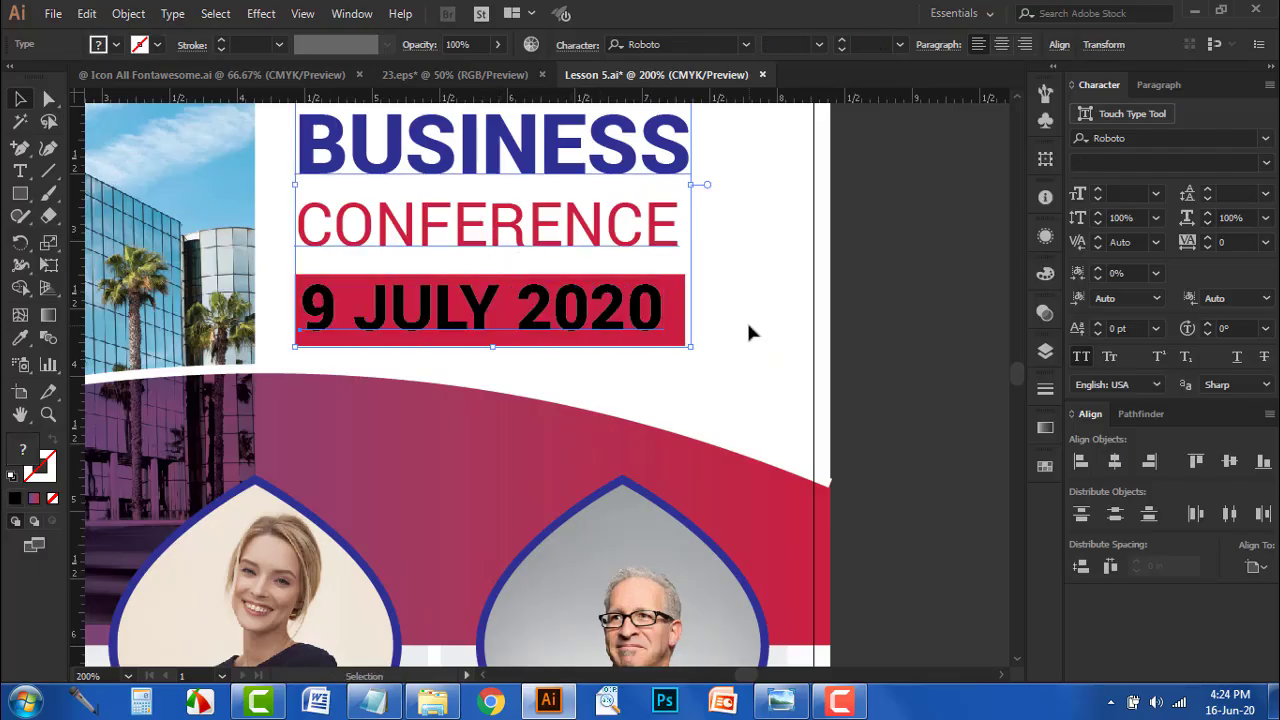
left_click(748, 332)
left_click(682, 340)
left_click(606, 251, "shift")
left_click(668, 305, "shift")
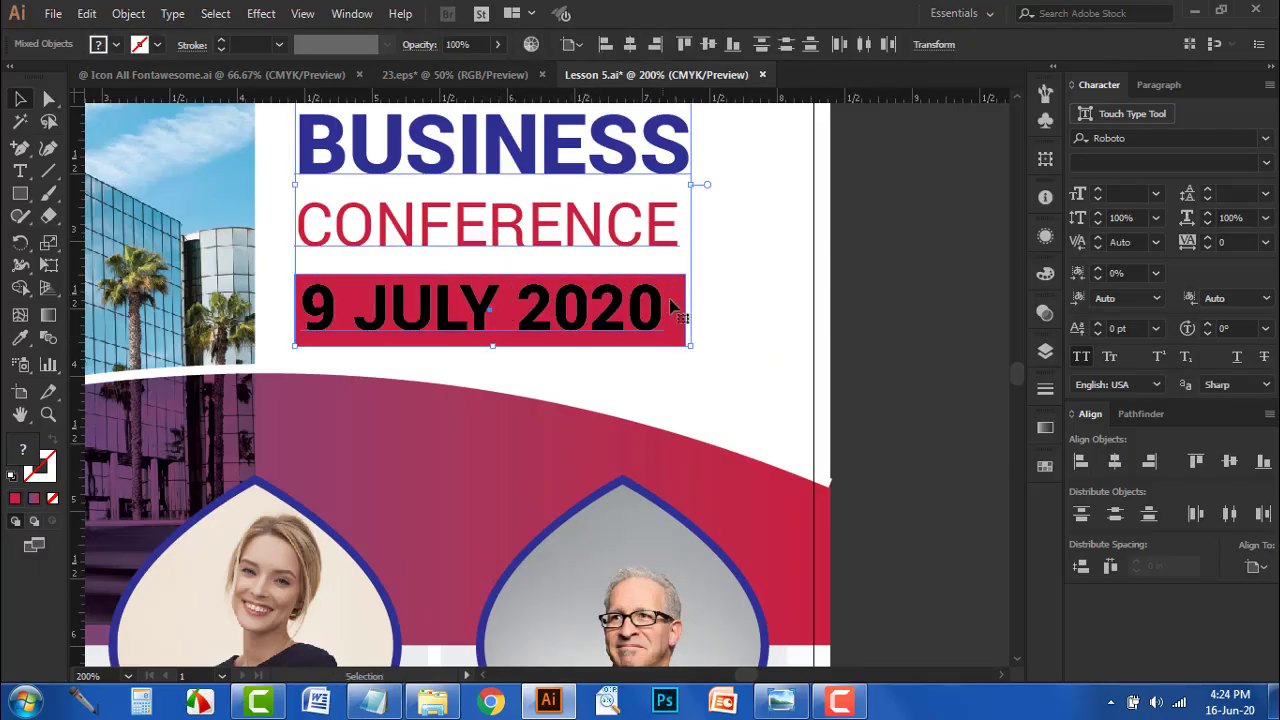
- Fill the 9 JULY 2020 date text on the red bar with white
left_click(657, 237)
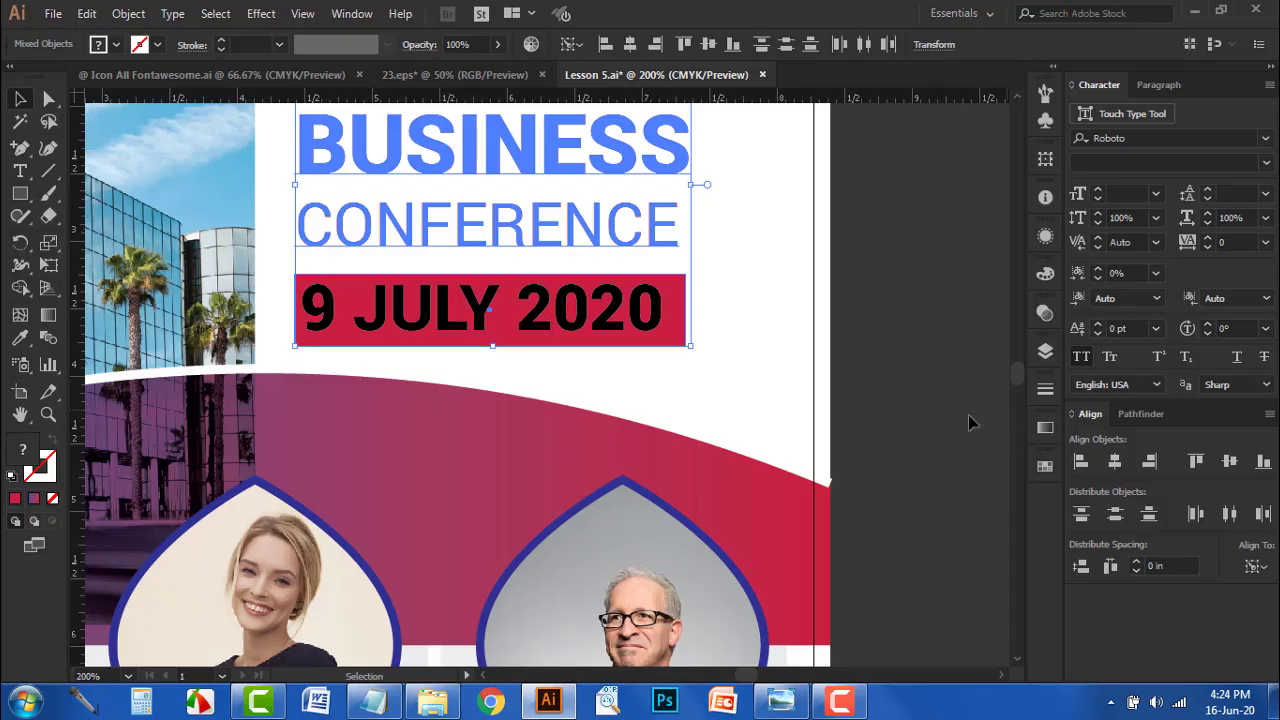
left_click(750, 366)
left_click(554, 326)
left_click(116, 45)
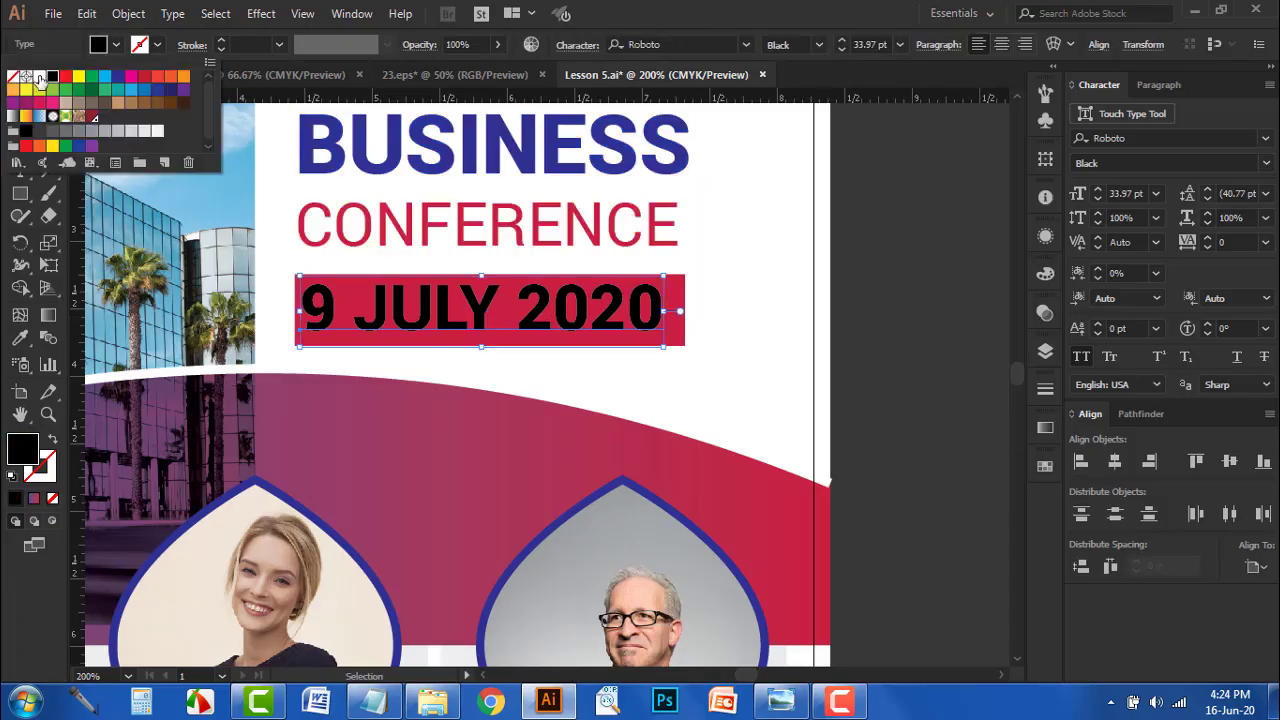
left_click(44, 81)
left_click(755, 272)
- Set the date text to Roboto Regular and centre it within the red bar
left_click(820, 44)
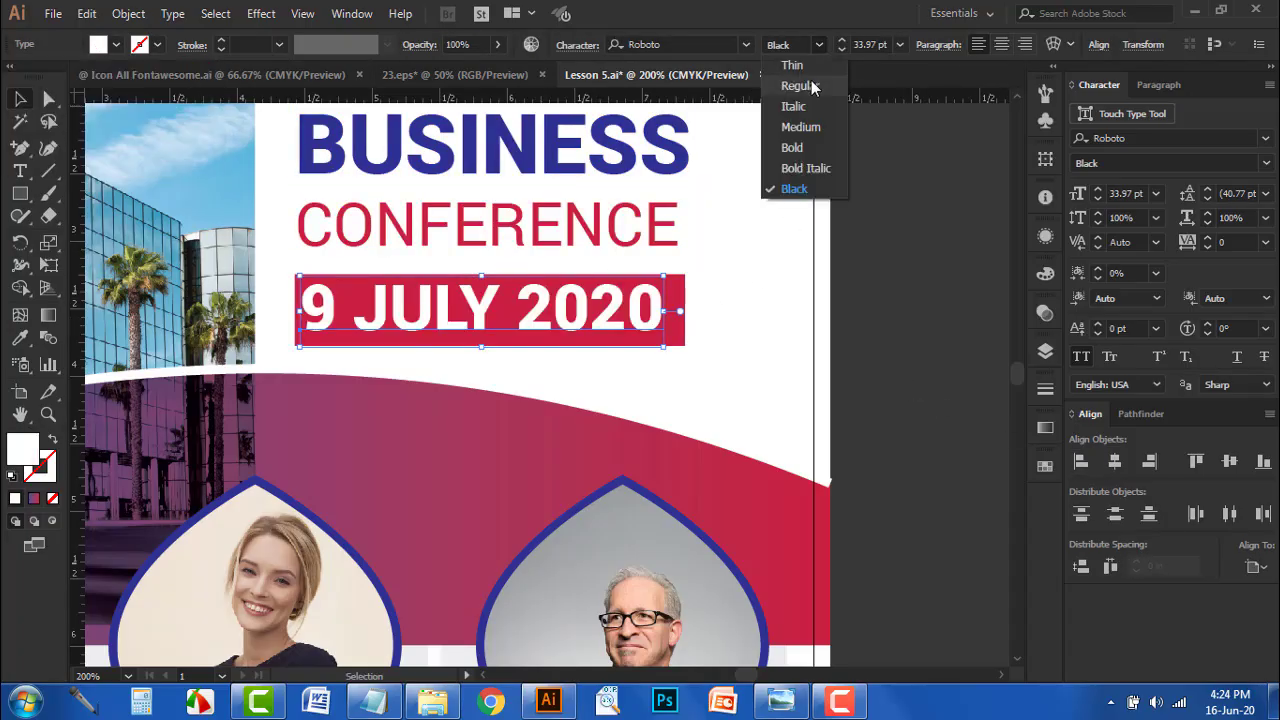
left_click(814, 86)
left_click(723, 373)
left_click_drag(601, 326, 636, 338)
key("ctrl+minus")
key("ctrl+minus")
key("ctrl+minus")
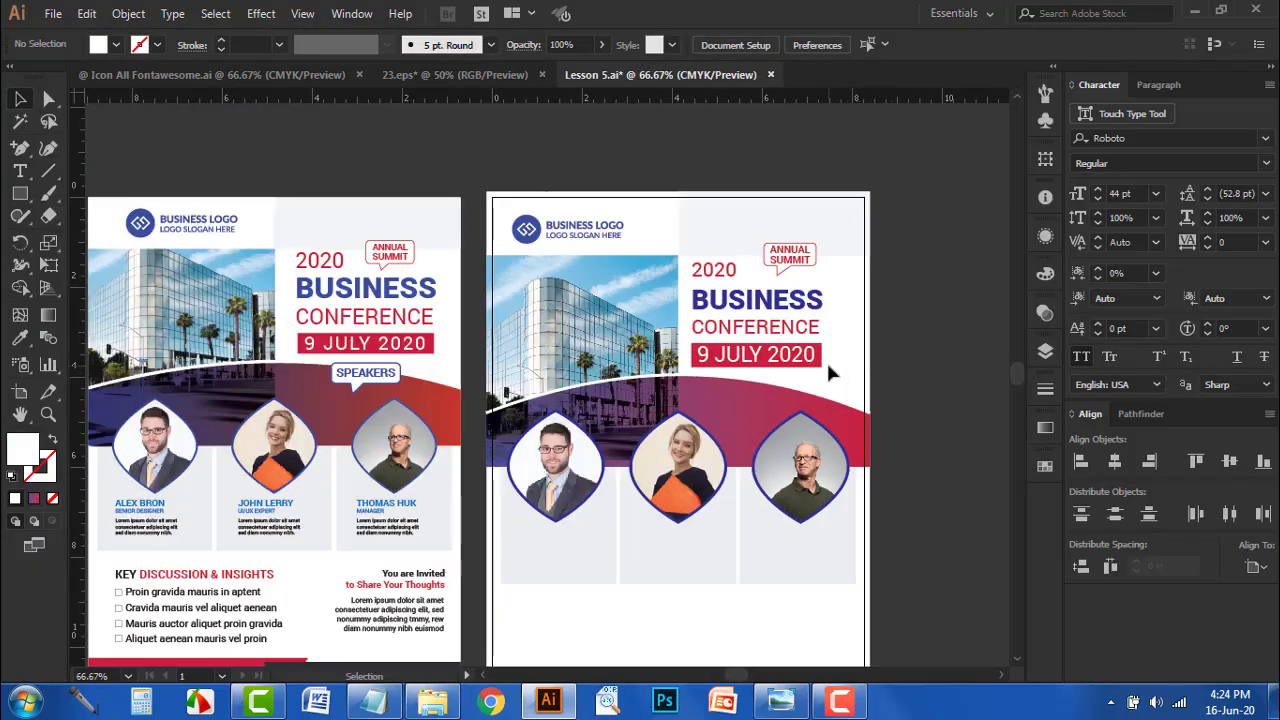
scroll(780, 345, "up", 3)
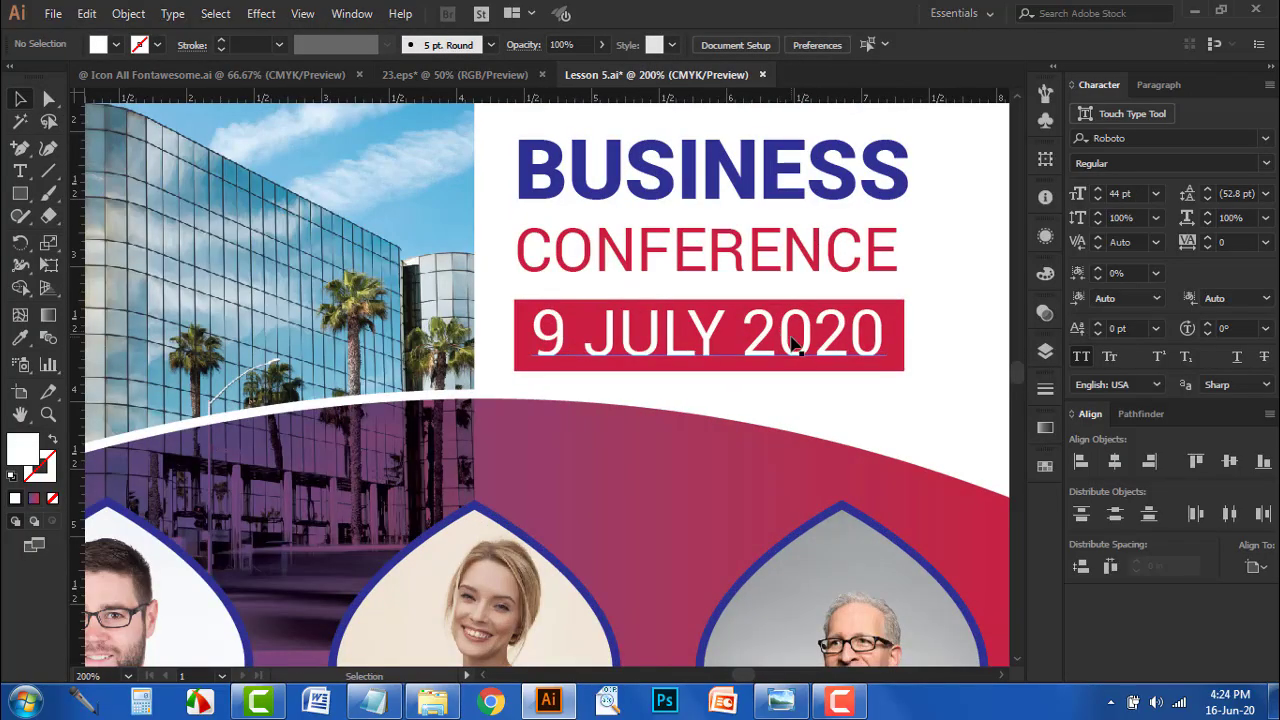
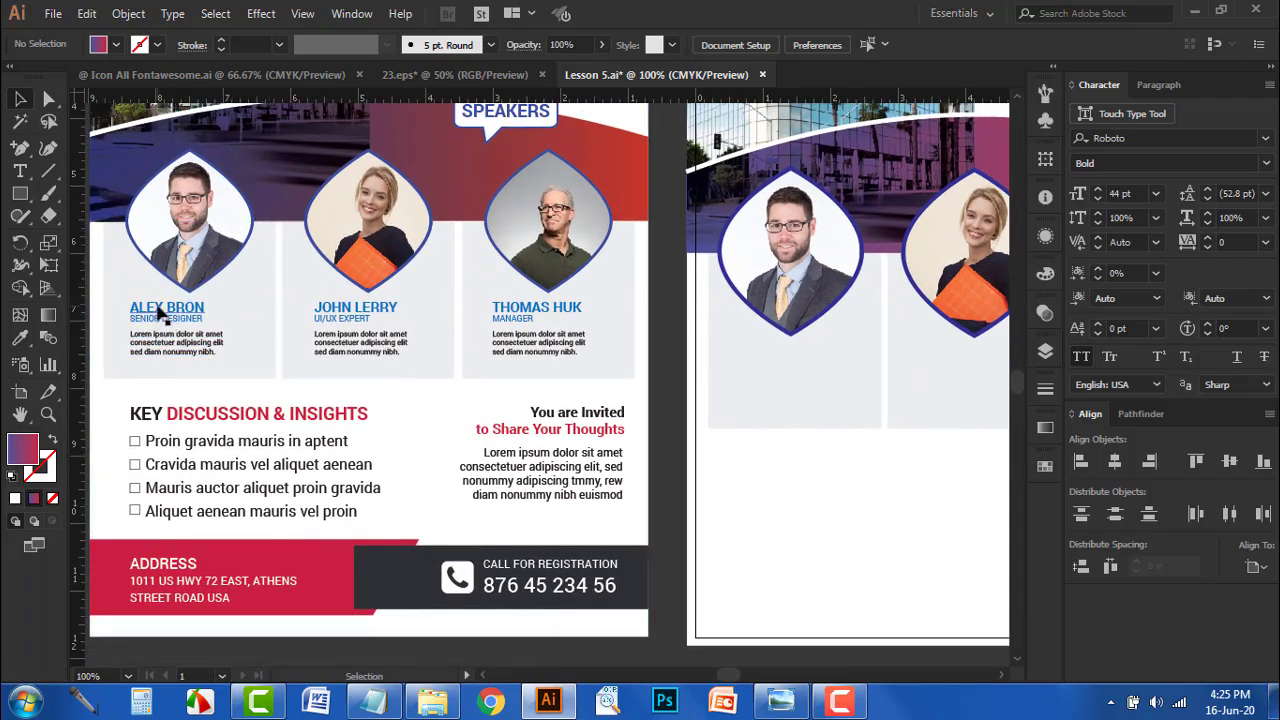
- Copy the first speaker's name and the "senior designer" title from Text.txt in Notepad, leaving the source text intact, and return to Illustrator
left_click_drag(806, 479, 744, 475)
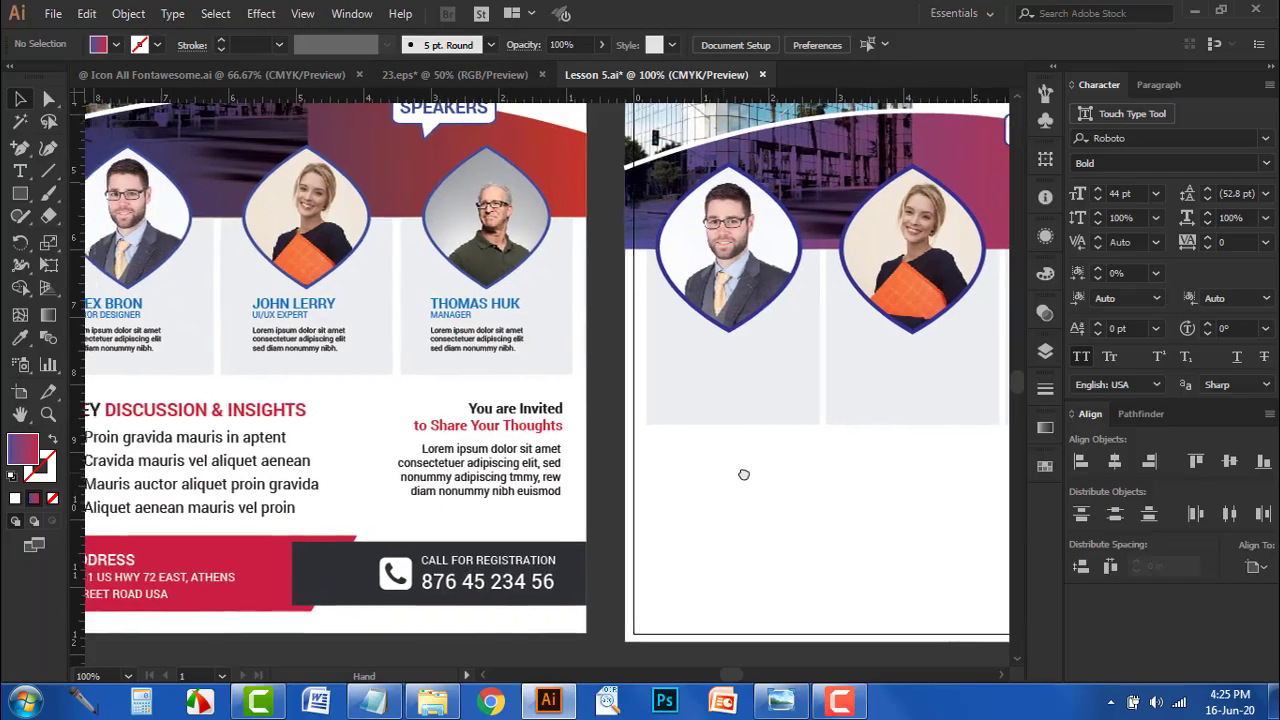
scroll(743, 474, "left", 1)
left_click(372, 702)
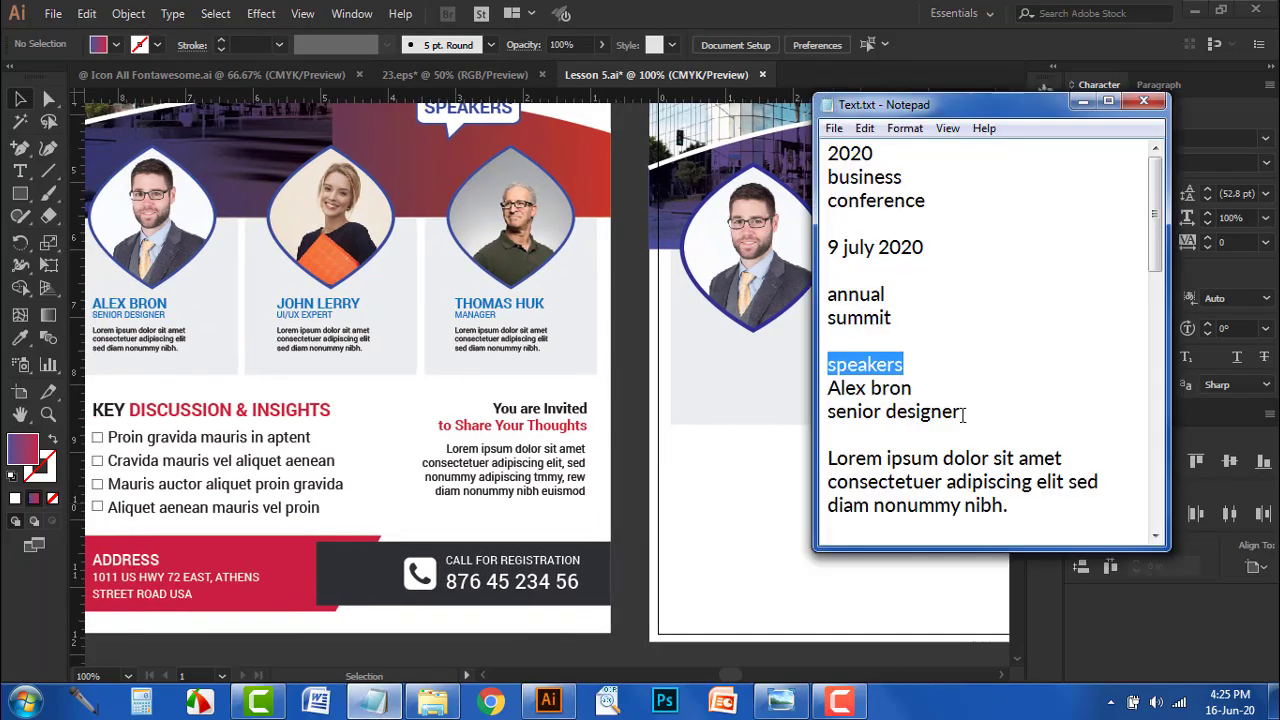
scroll(963, 414, "down", 1)
left_click_drag(828, 318, 960, 335)
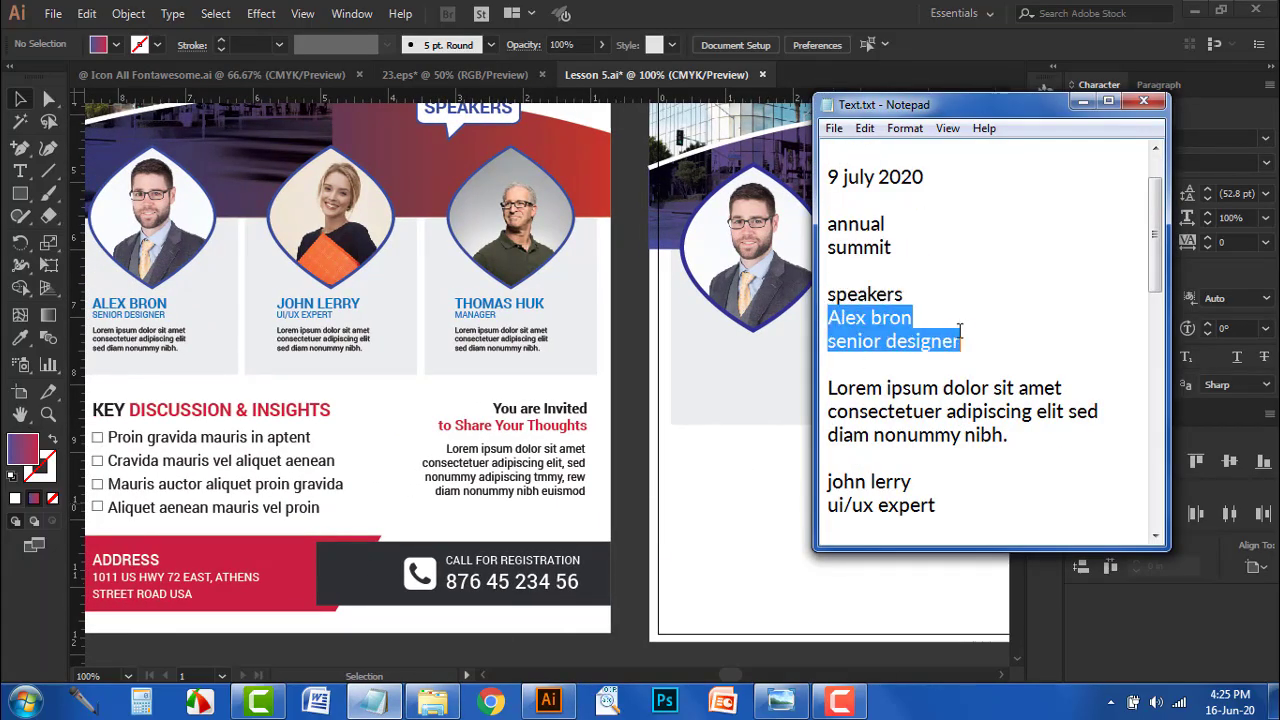
key("ctrl+x")
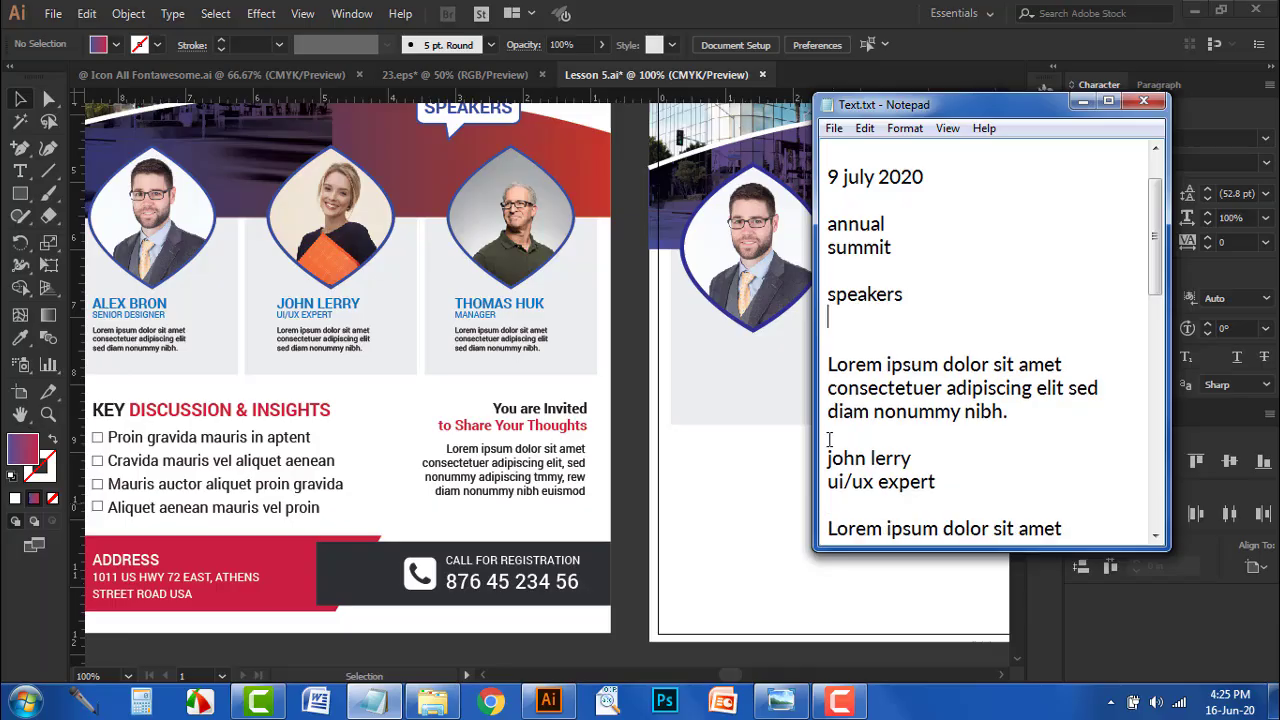
key("ctrl+z")
left_click(770, 462)
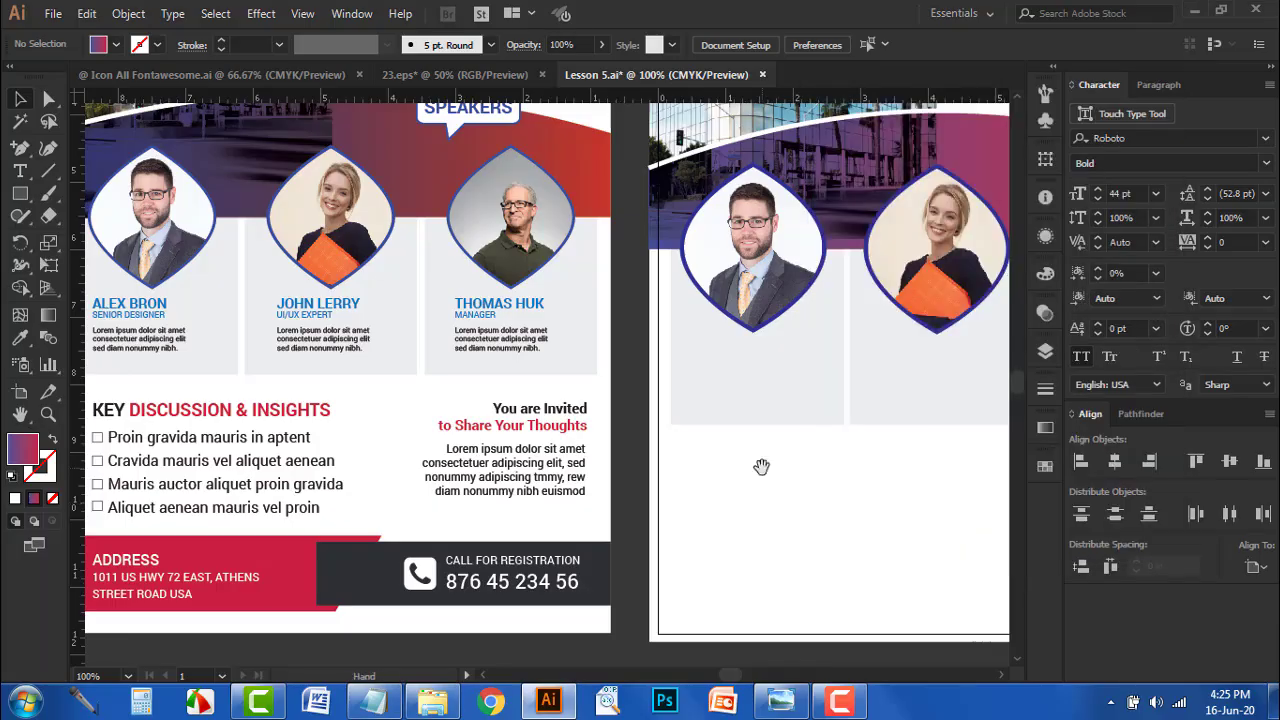
- Add a 12 pt text object below the first portrait and fill it with the copied speaker name and job title
left_click_drag(760, 466, 640, 515)
left_click(184, 366)
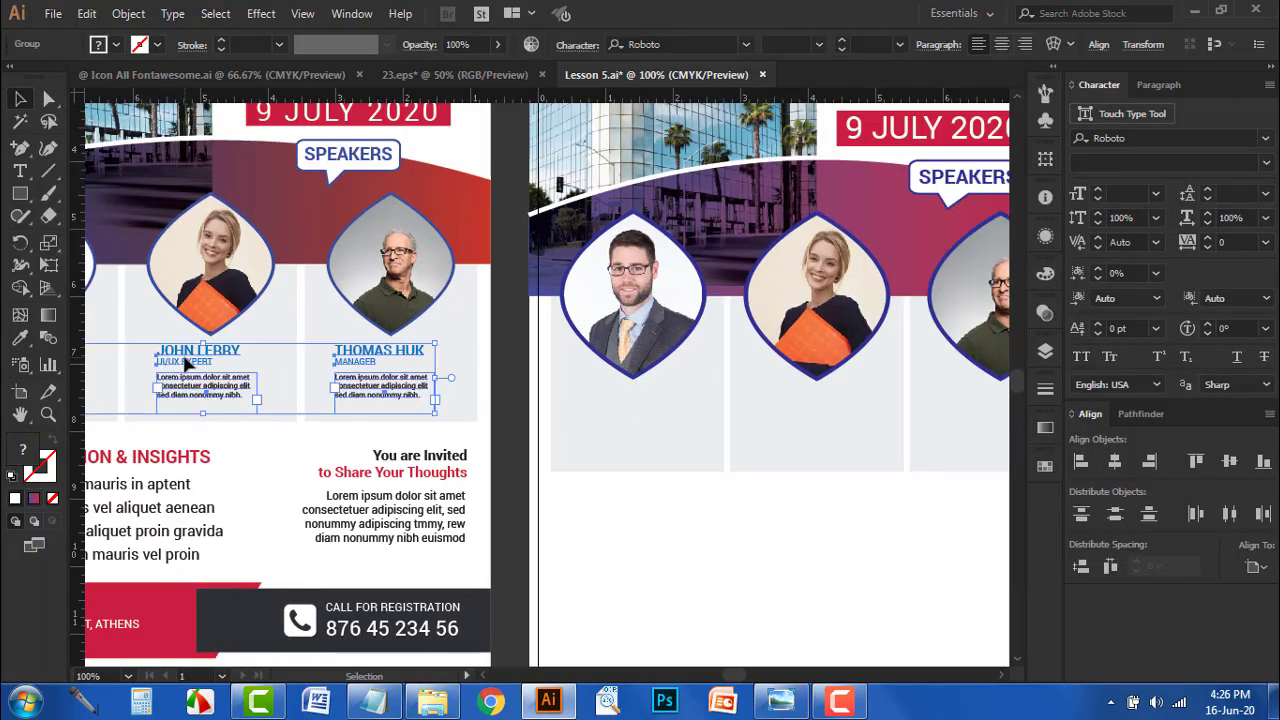
left_click(650, 536)
left_click(22, 171)
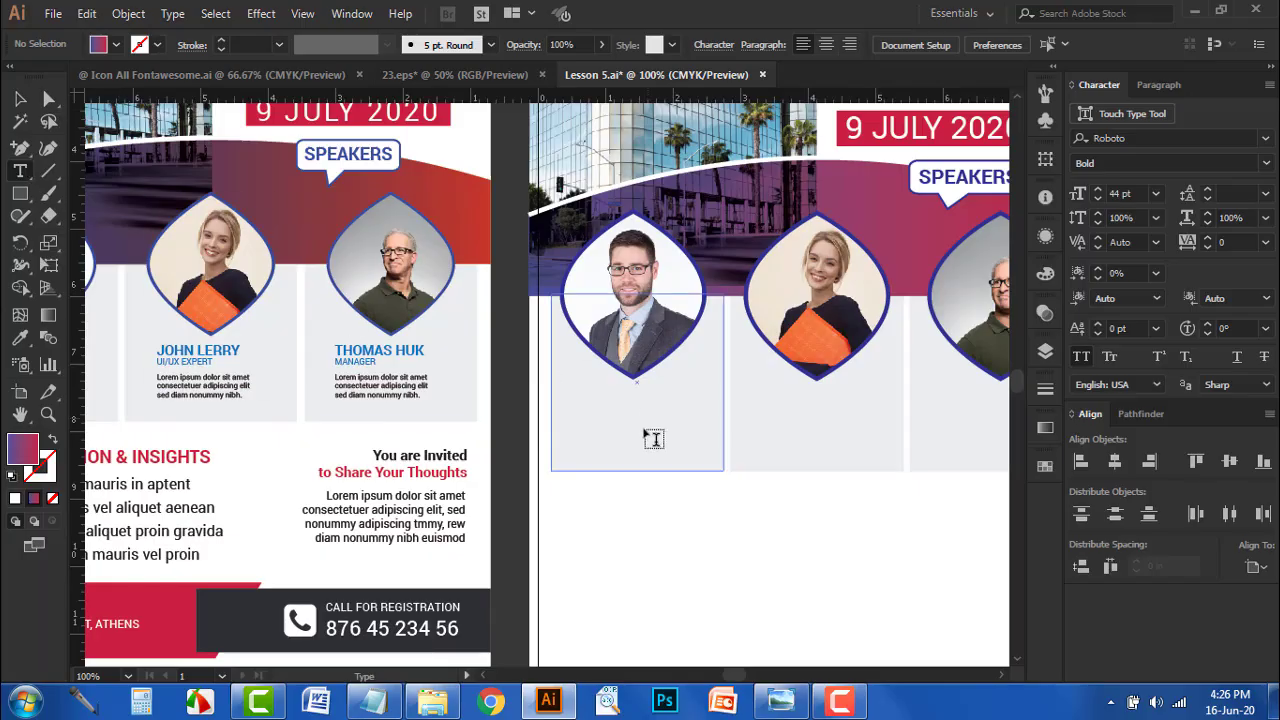
left_click(584, 411)
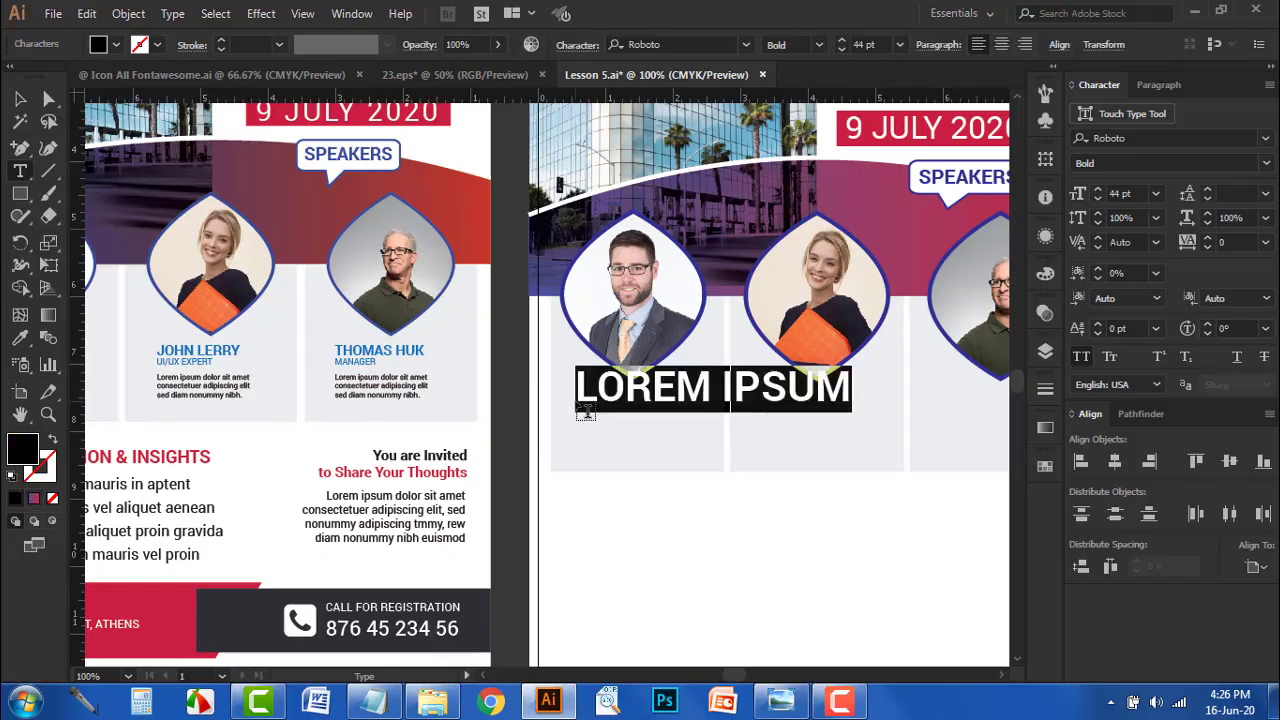
left_click(1155, 194)
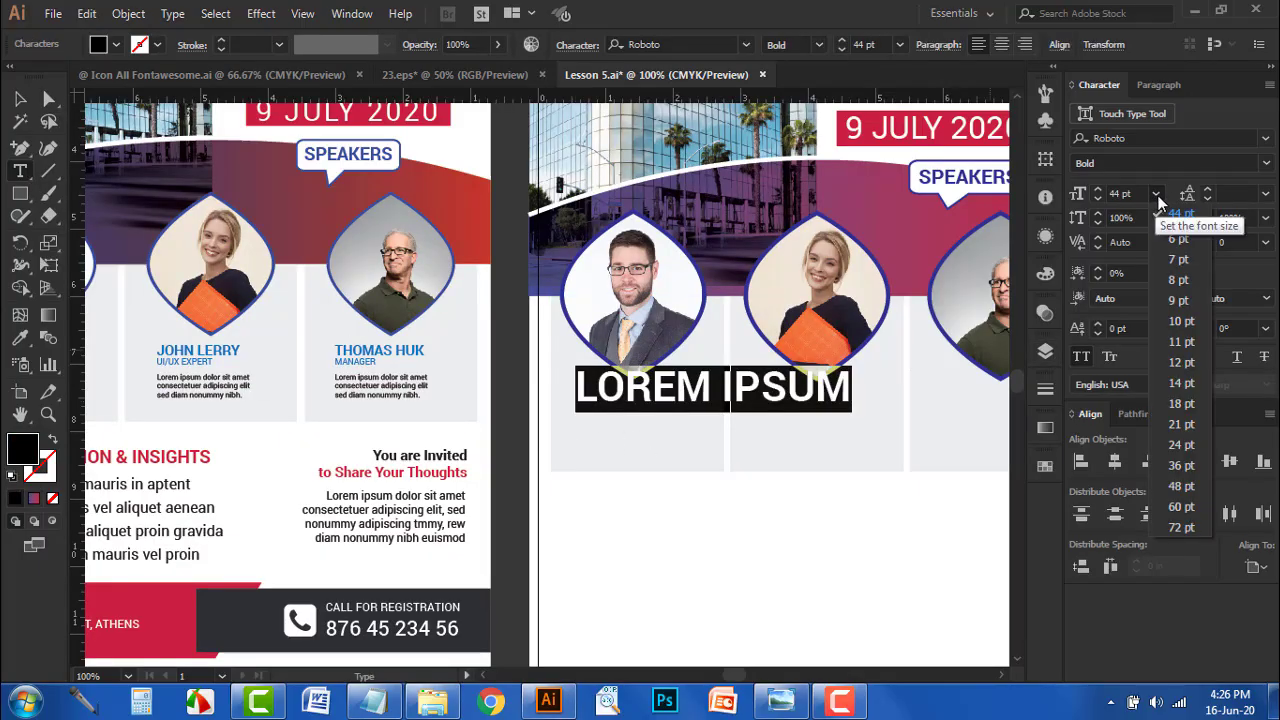
left_click(1181, 362)
key("ctrl+v")
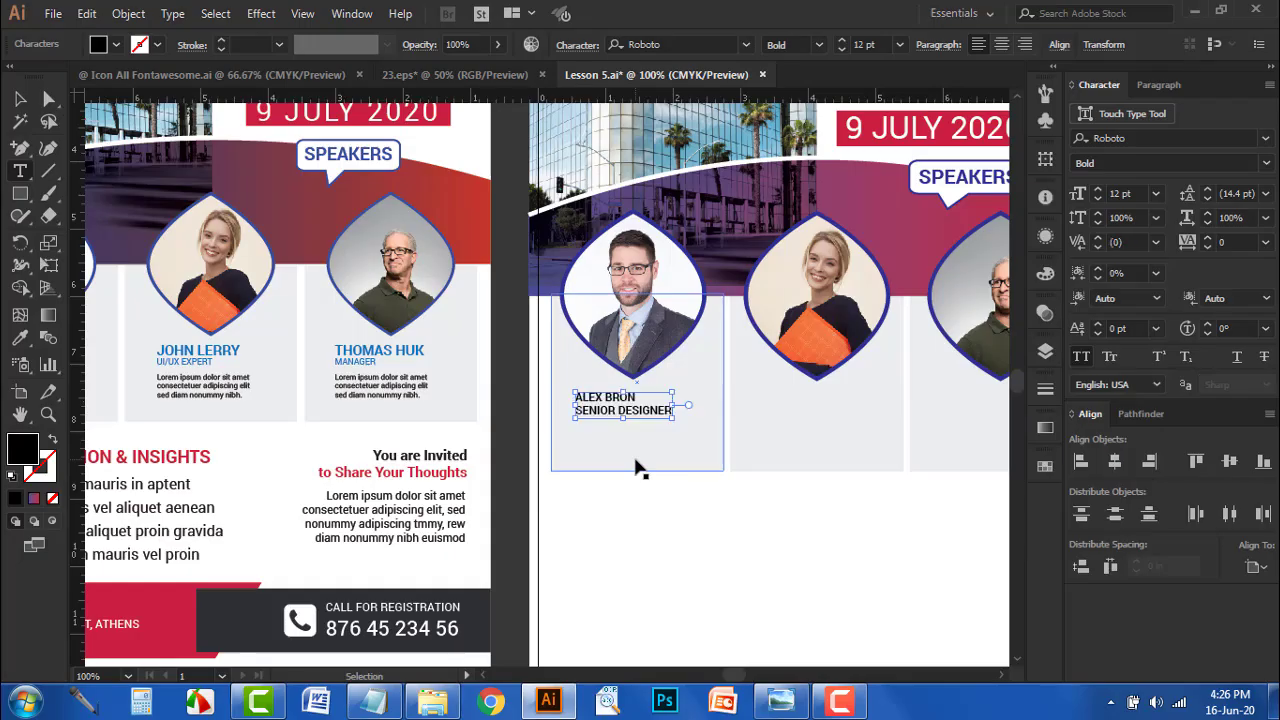
- Set the speaker's name line below the first portrait to 16 pt
left_click_drag(636, 397, 565, 394)
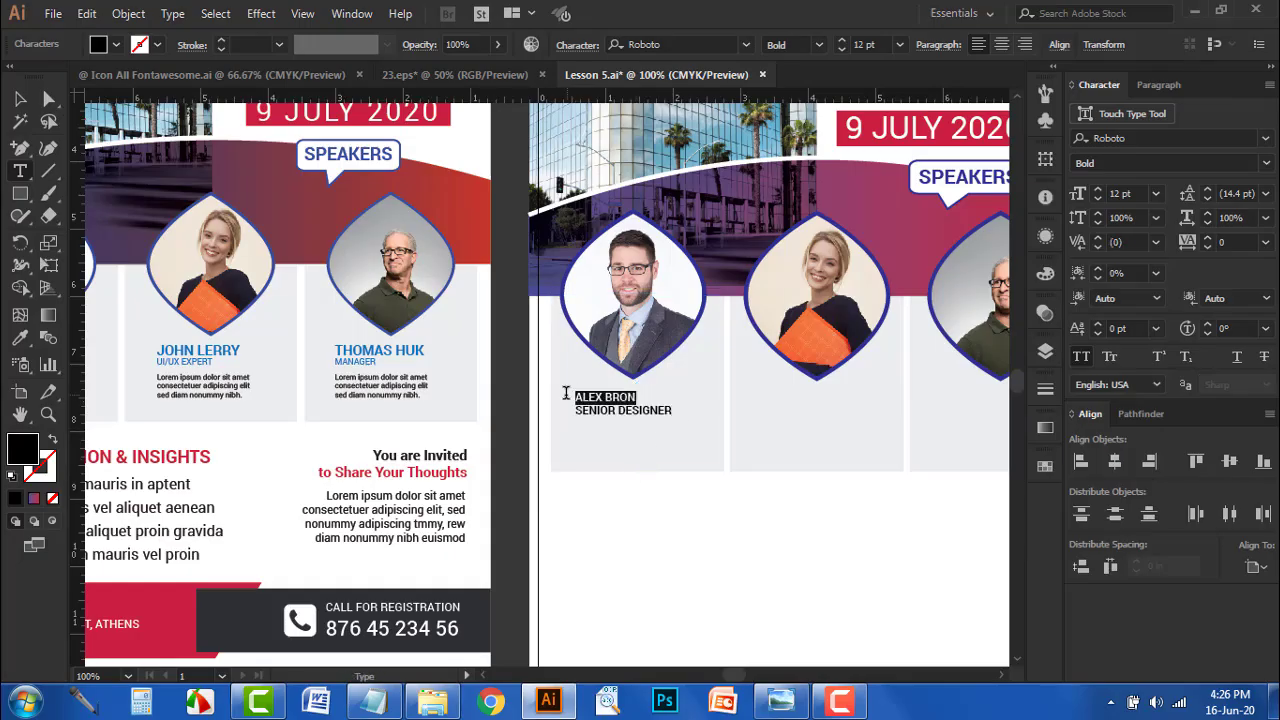
left_click(842, 40)
left_click(842, 40)
left_click(842, 40)
left_click(842, 40)
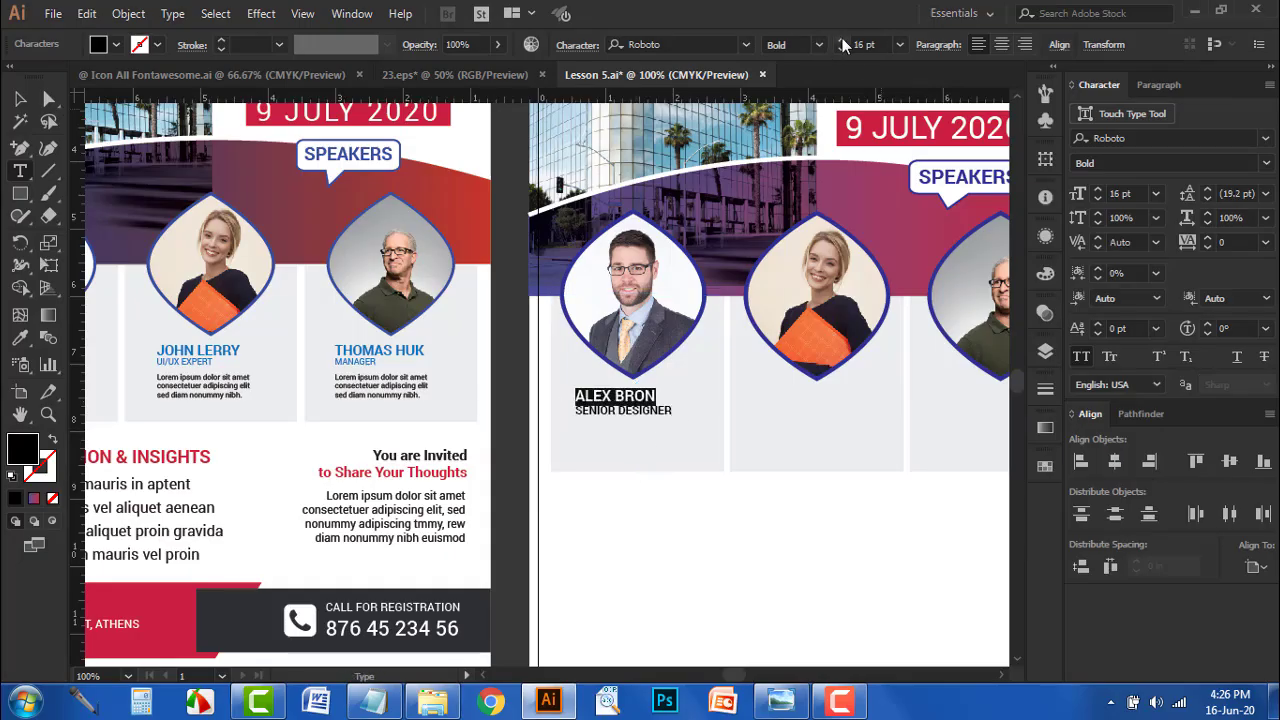
- Set the SENIOR DESIGNER line to 11 pt in Roboto Regular
scroll(717, 274, "down", 1)
scroll(678, 322, "up", 2)
left_click_drag(666, 370, 466, 368)
left_click(841, 49)
left_click(818, 44)
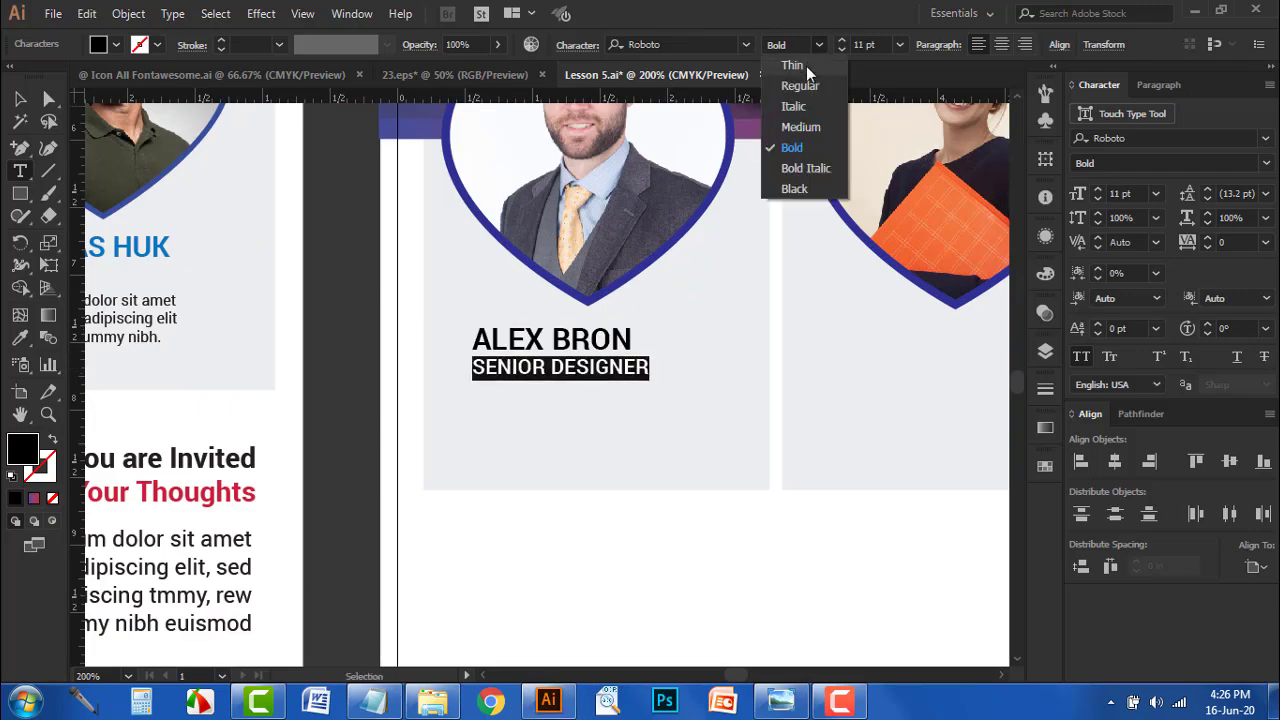
left_click(806, 84)
left_click(20, 98)
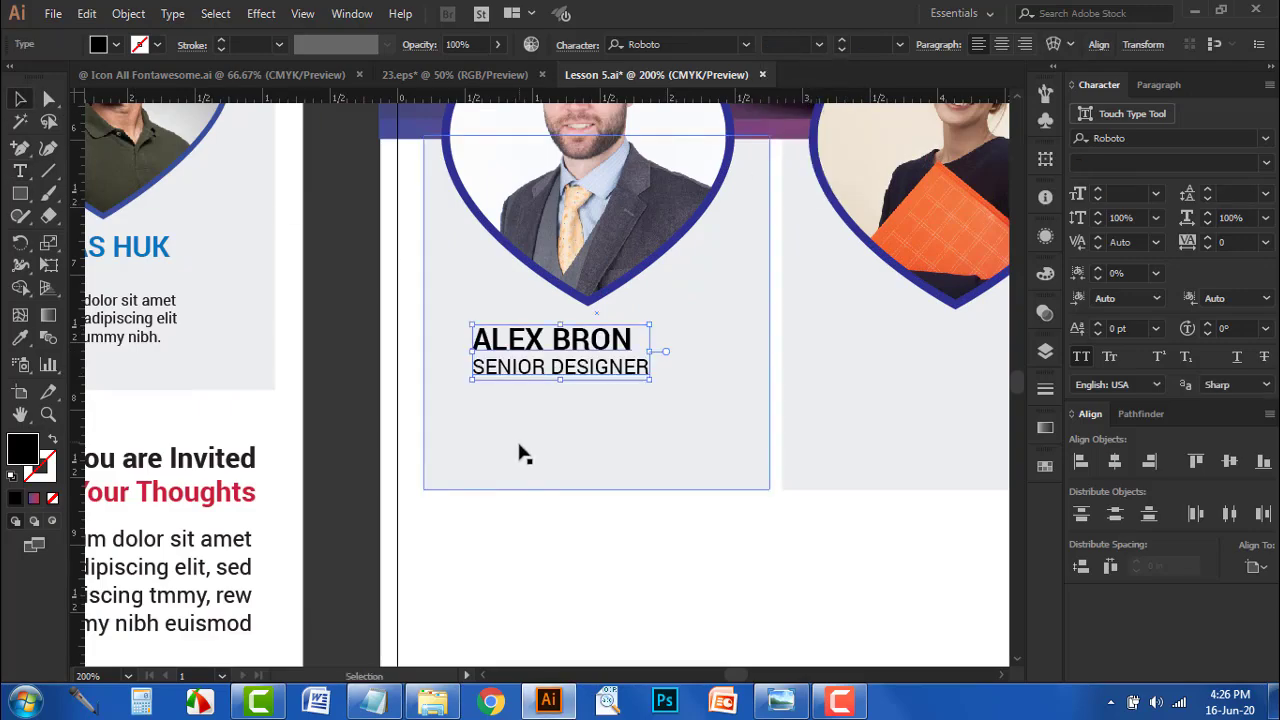
left_click(508, 543)
- Copy the first speaker's Lorem ipsum description from Text.txt in Notepad and return to Illustrator
scroll(510, 505, "down", 1)
scroll(510, 492, "down", 1, "alt")
scroll(524, 490, "down", 1)
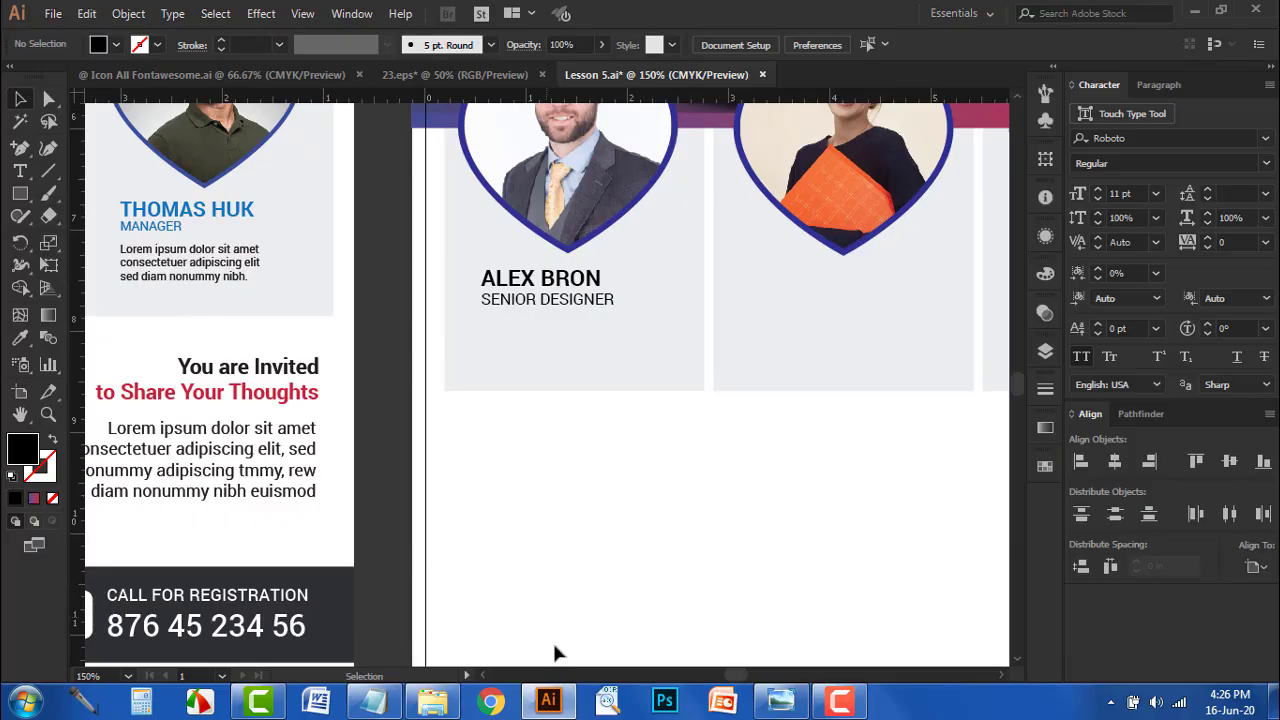
left_click(373, 702)
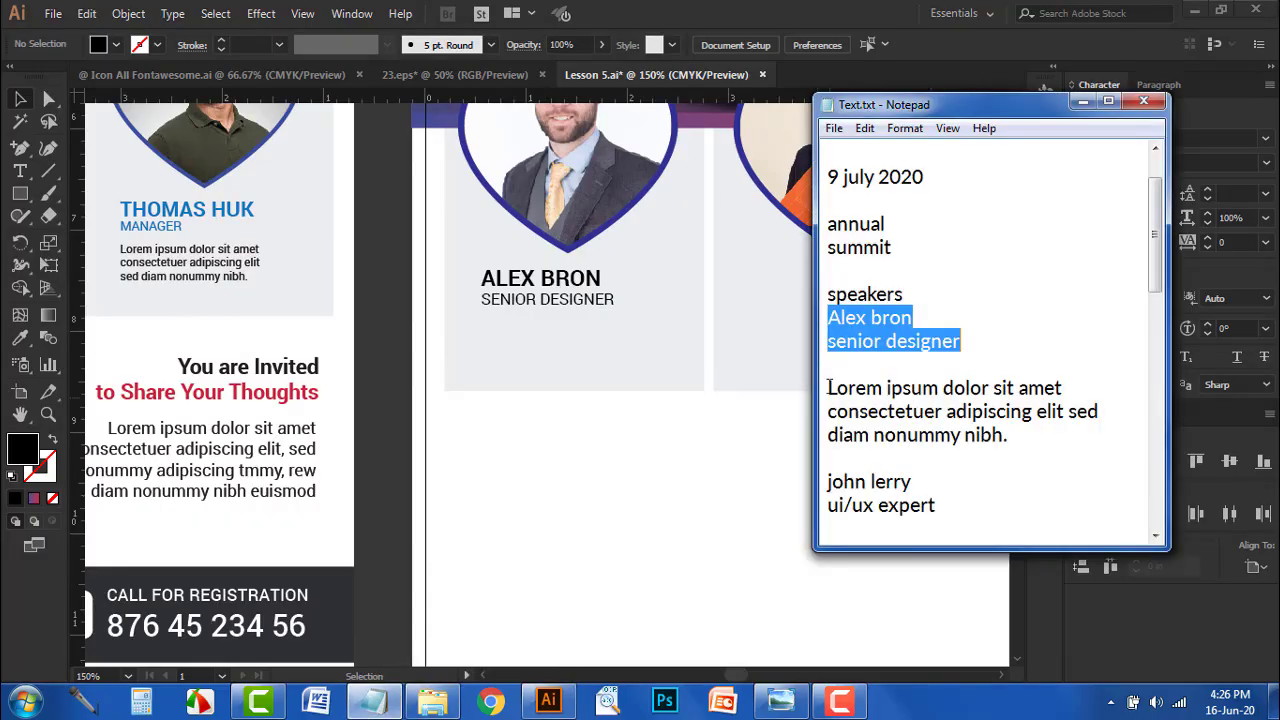
left_click_drag(828, 387, 1038, 436)
key("ctrl+c")
left_click(614, 464)
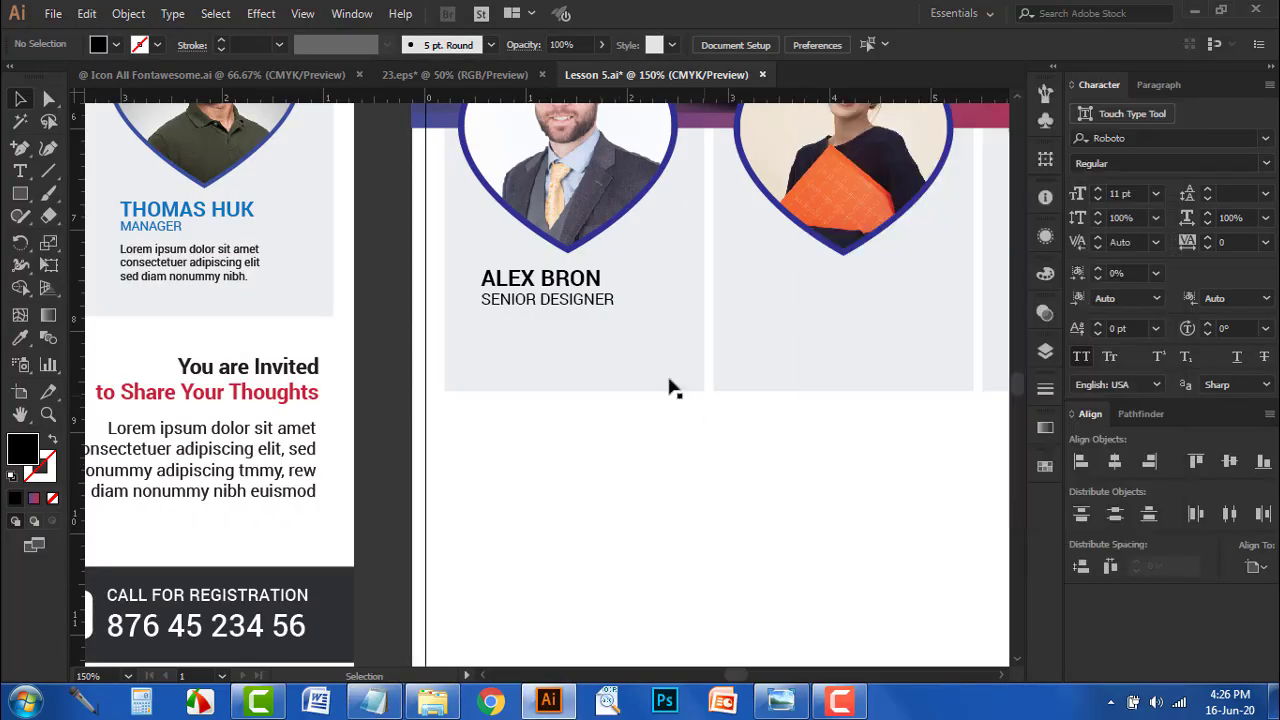
- Draw a 10 pt text area below the SENIOR DESIGNER line, spanning most of the first card's width
left_click(20, 171)
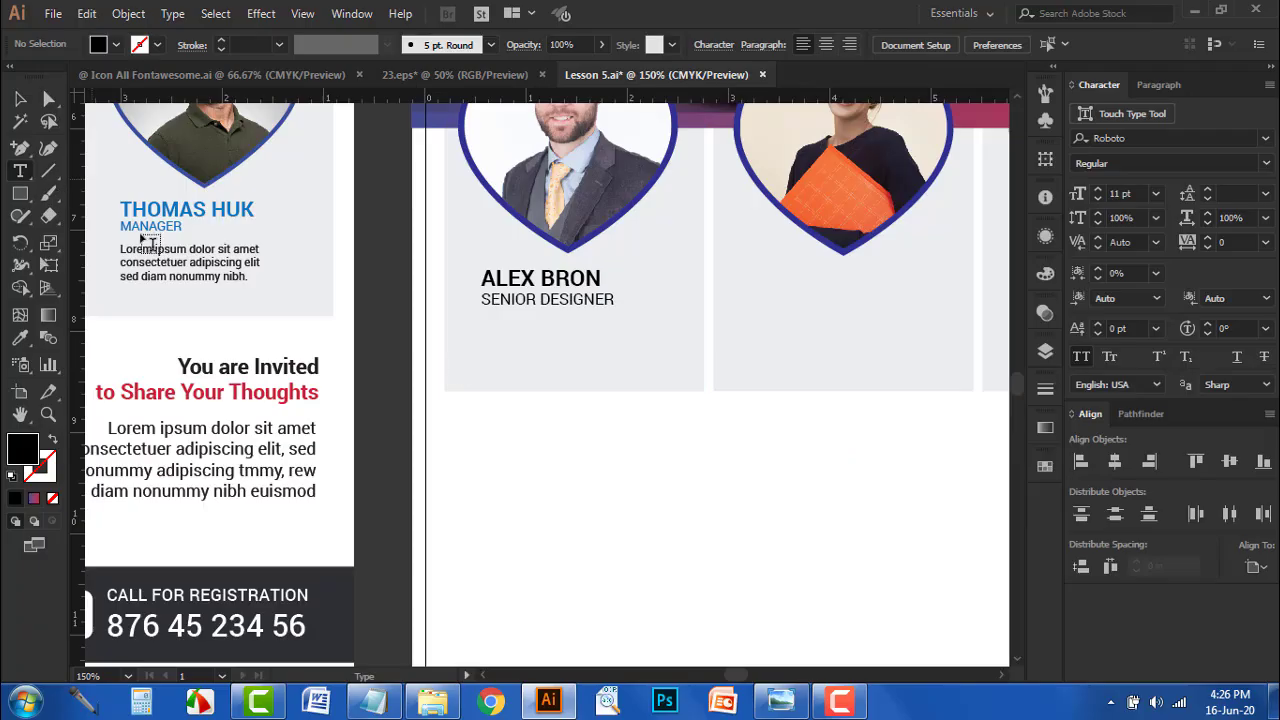
left_click(1098, 199)
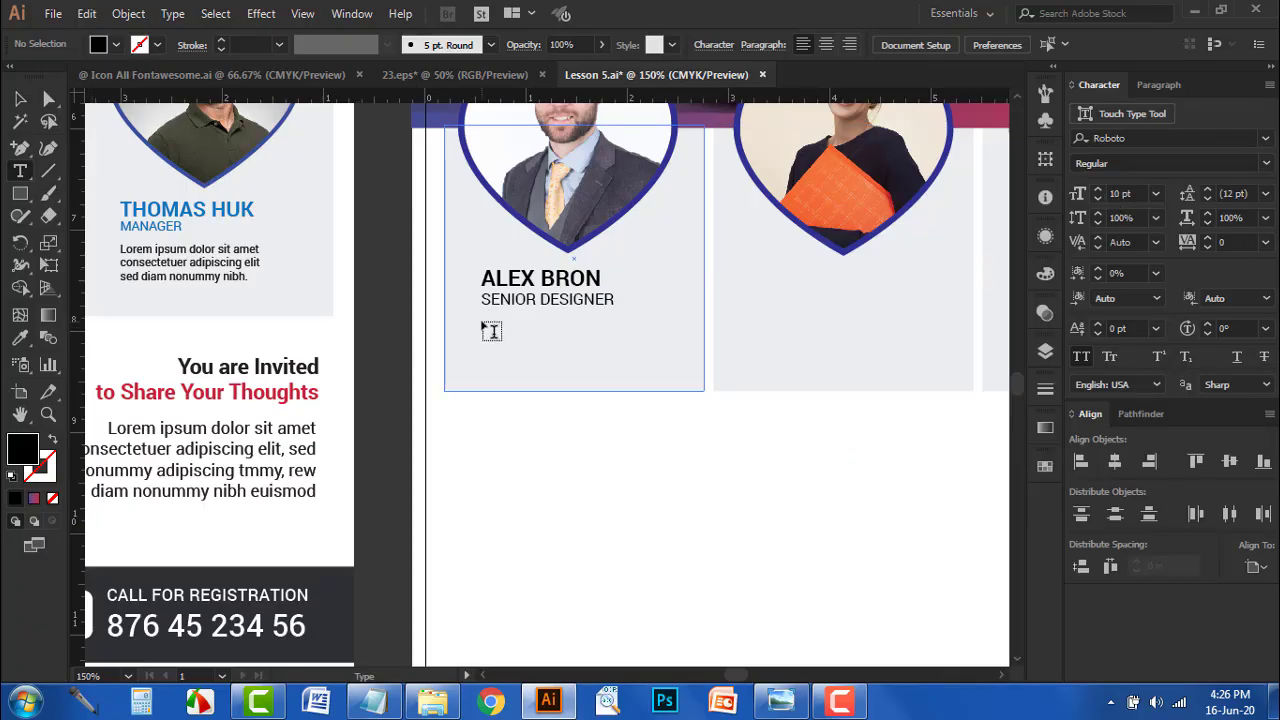
left_click_drag(482, 325, 671, 380)
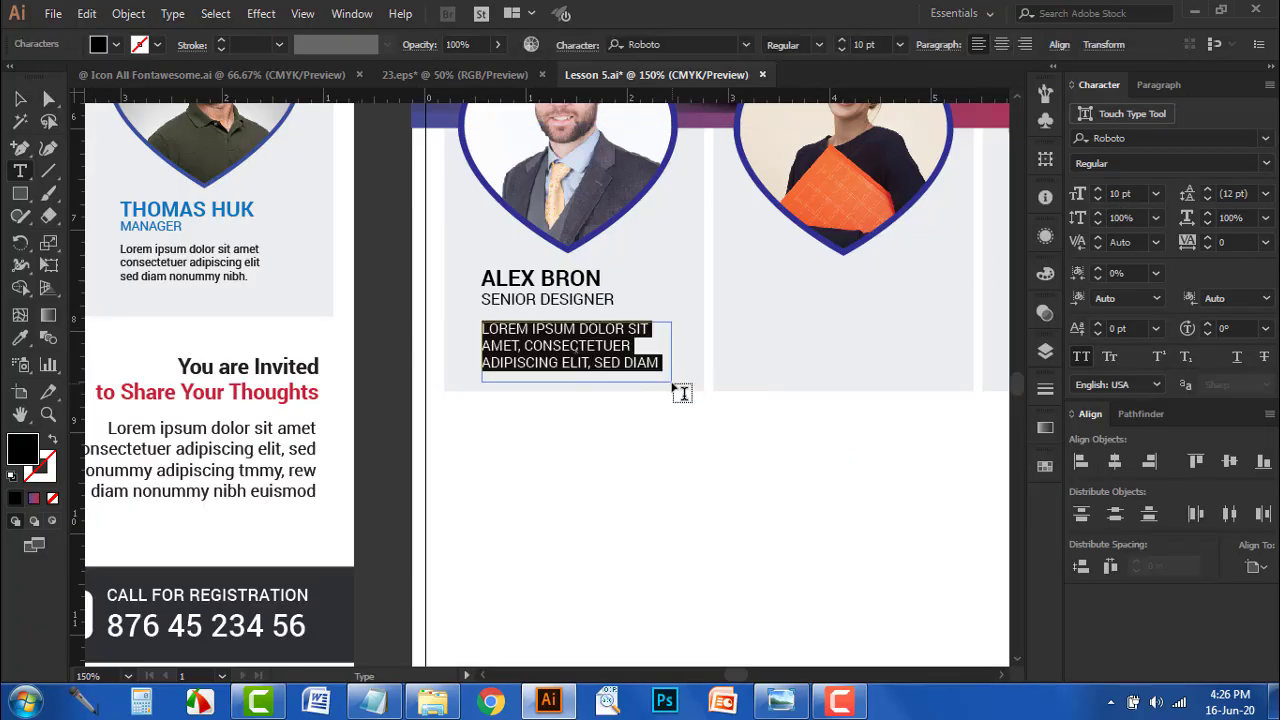
- Turn off All Caps for the new text area and replace its placeholder with the copied description
left_click(1081, 358)
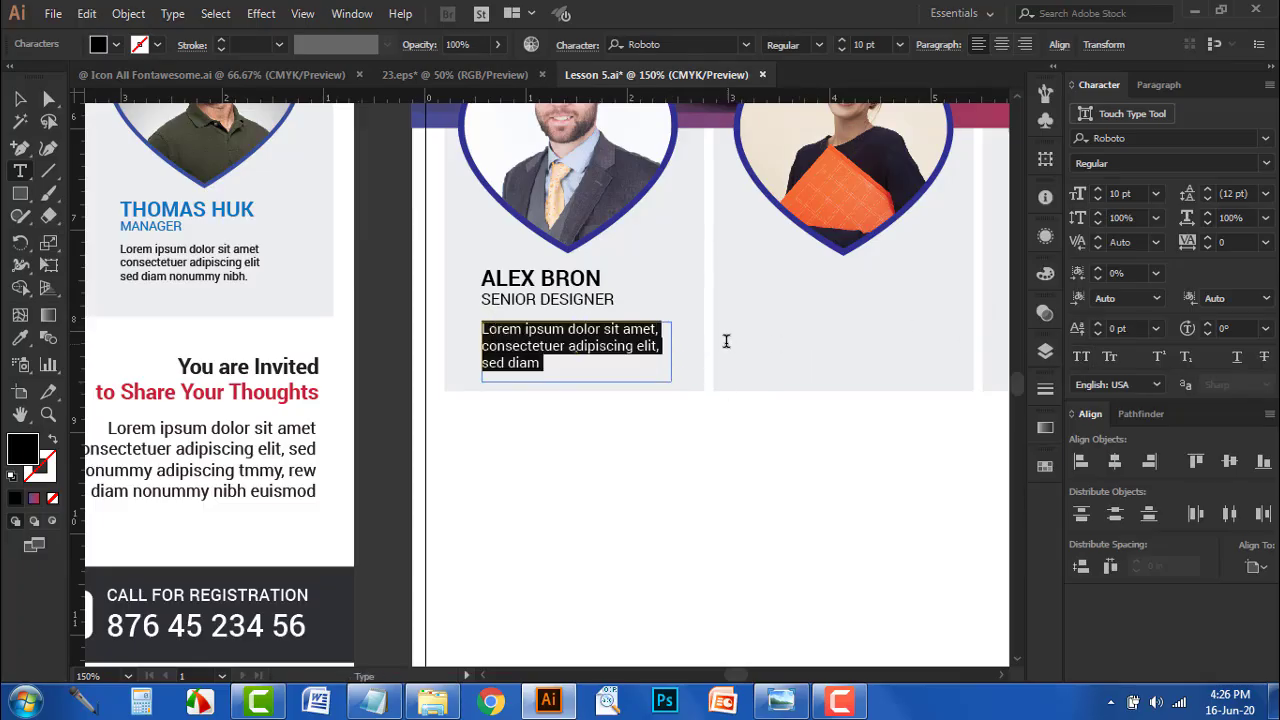
key("ctrl")
key("ctrl+v")
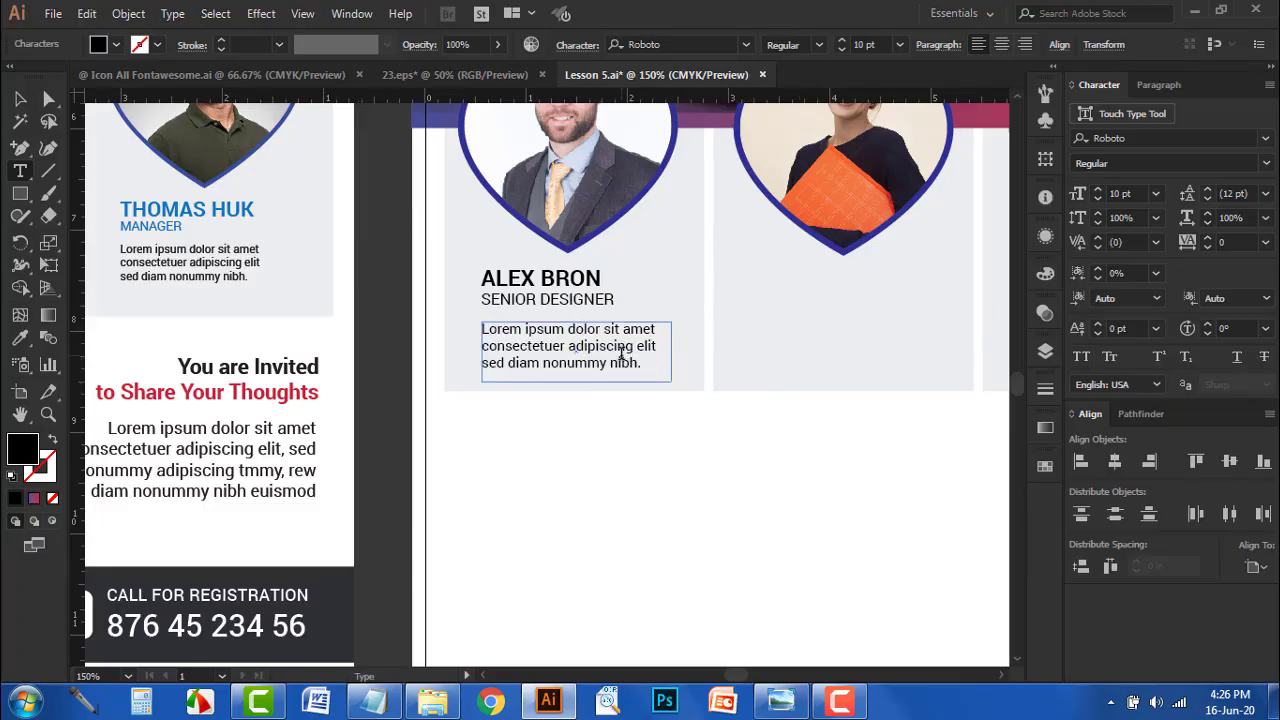
left_click(20, 100)
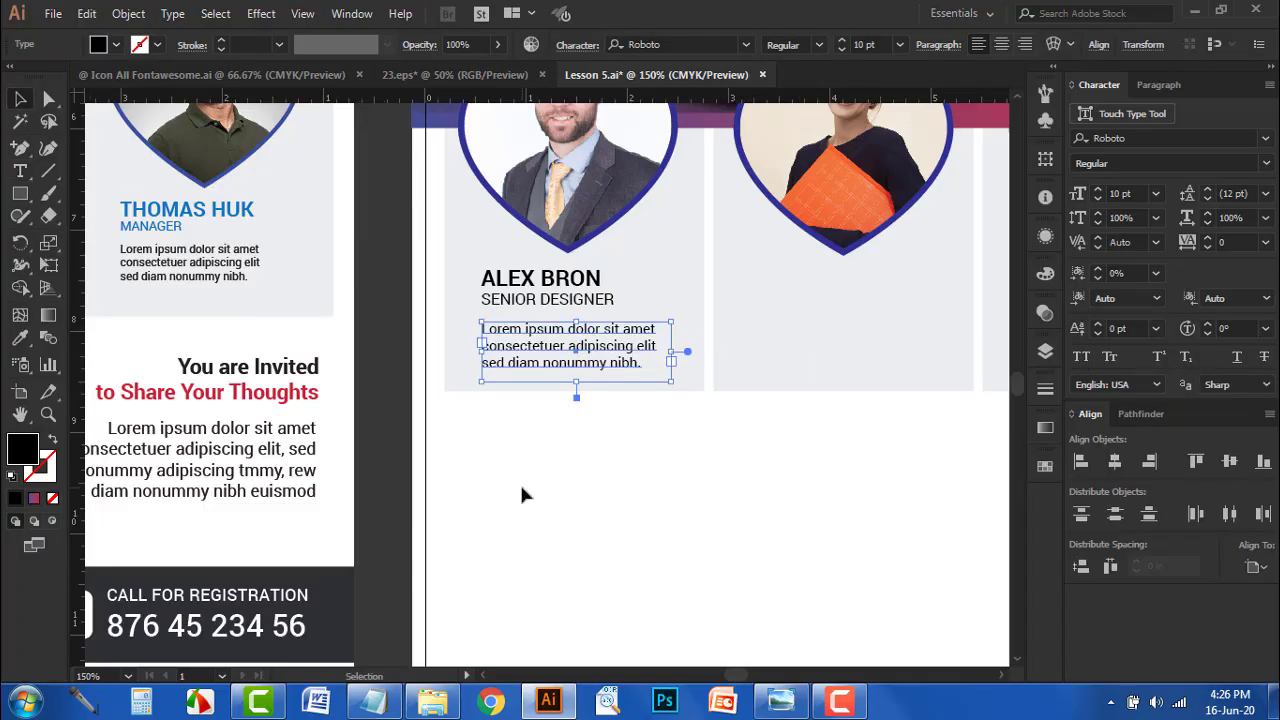
left_click(520, 483)
- Apply the blue of the reference flyer's speaker names to the first speaker's name and title with the Eyedropper
key("space")
left_click_drag(403, 426, 618, 456)
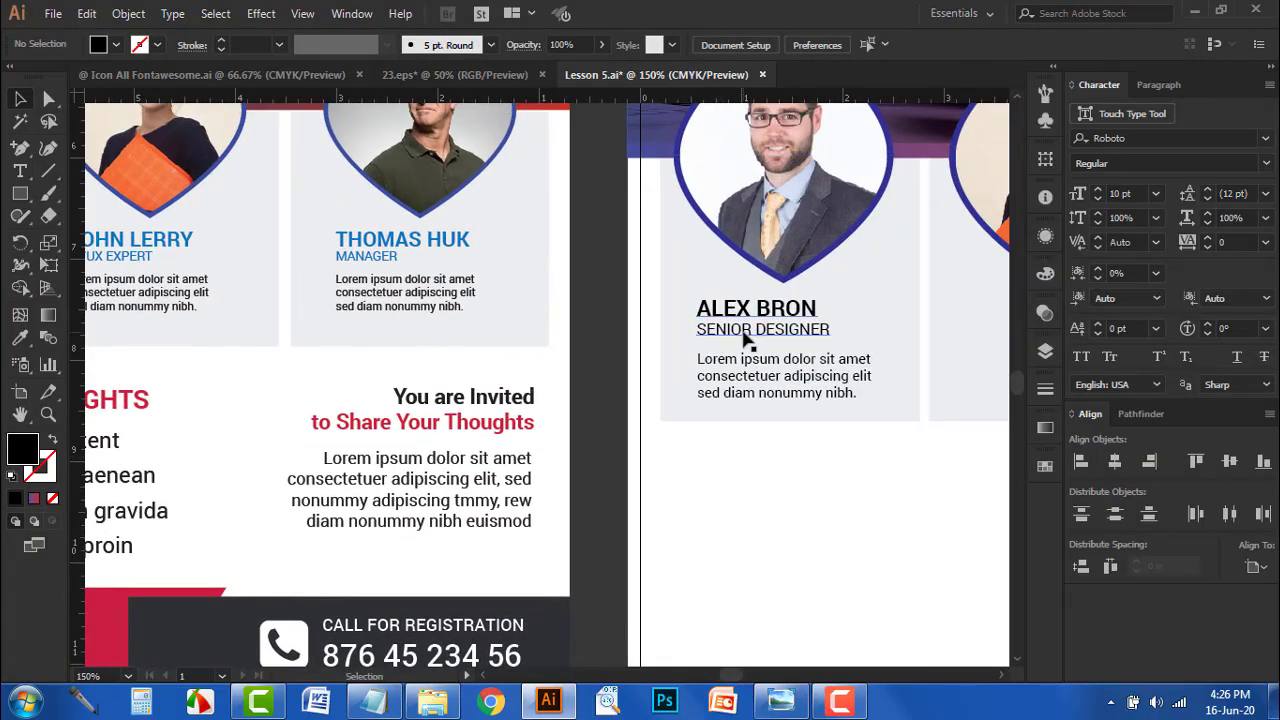
left_click(748, 332)
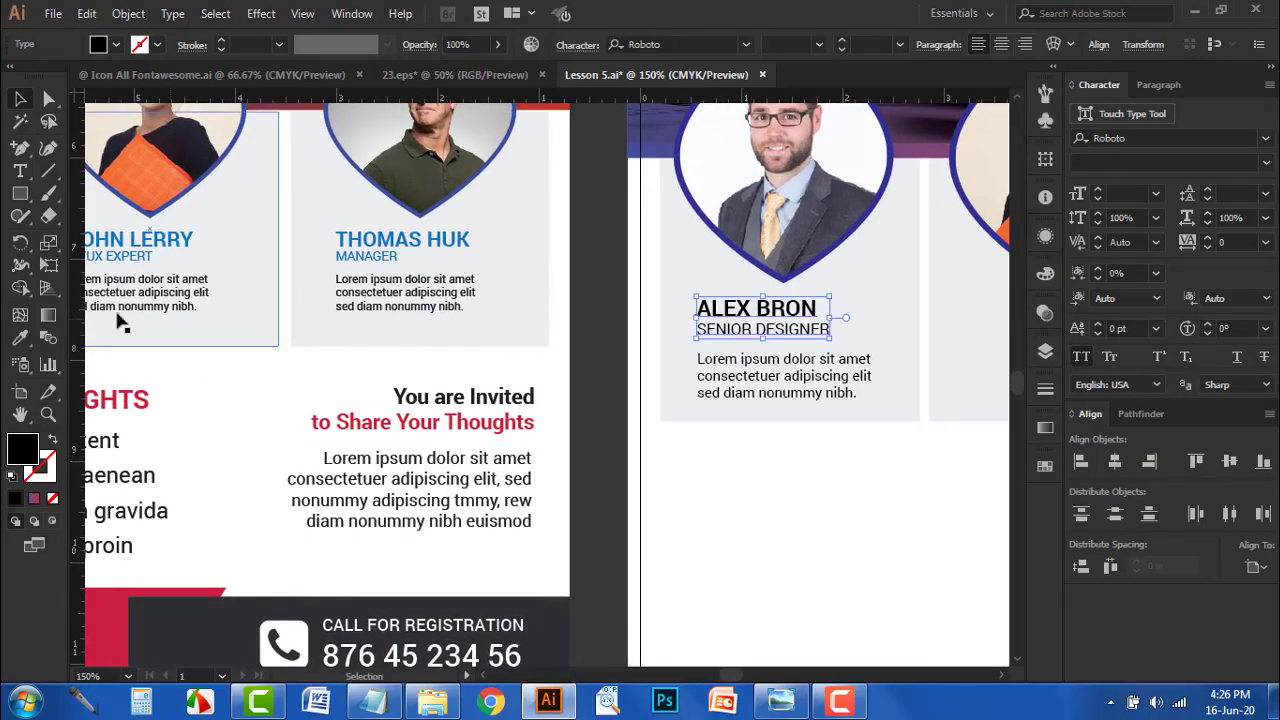
left_click(21, 338)
left_click(120, 243)
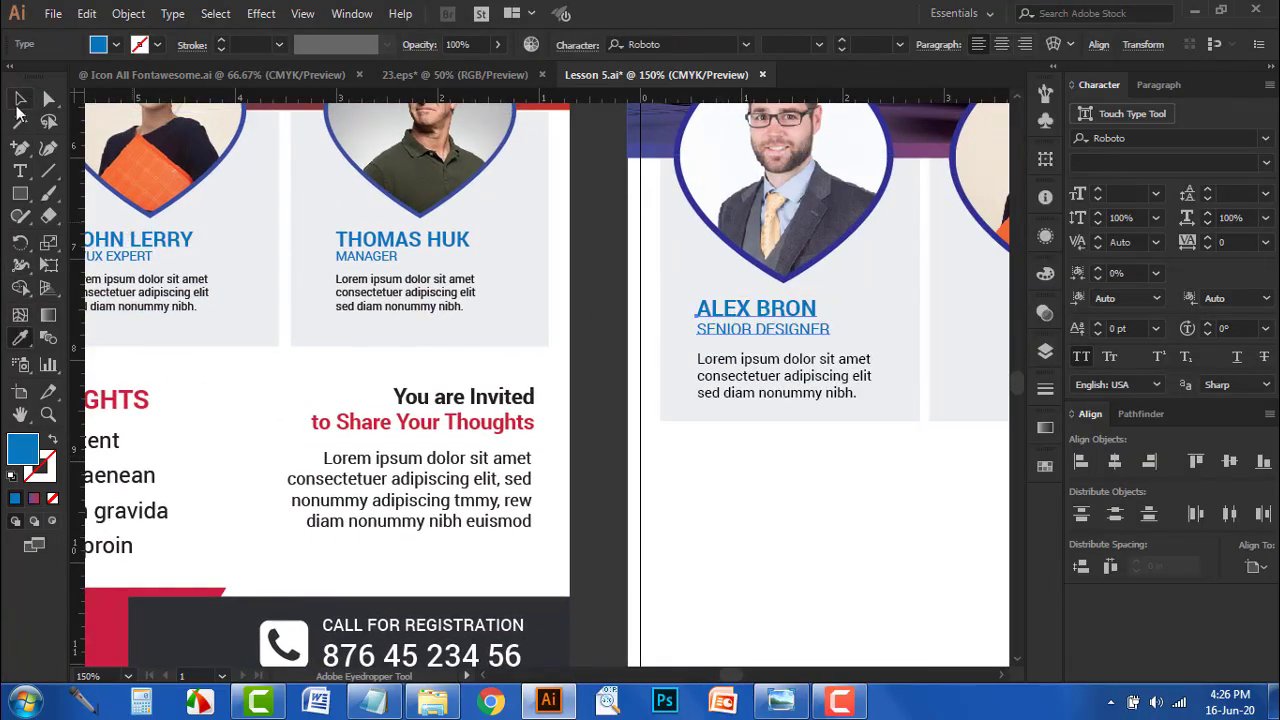
left_click(18, 106)
left_click(719, 464)
- Nudge the first speaker's description paragraph slightly up toward the job title
left_click(725, 391)
left_click(746, 334, "shift")
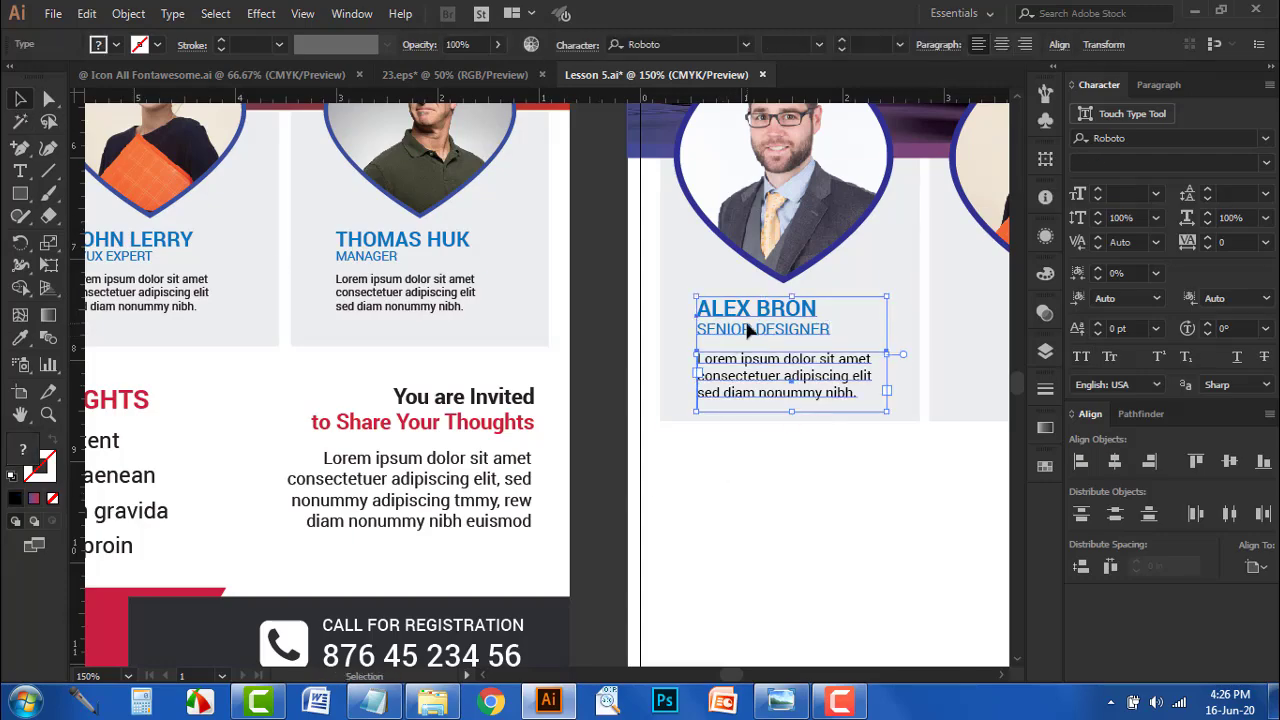
left_click(869, 503)
key("ctrl+minus")
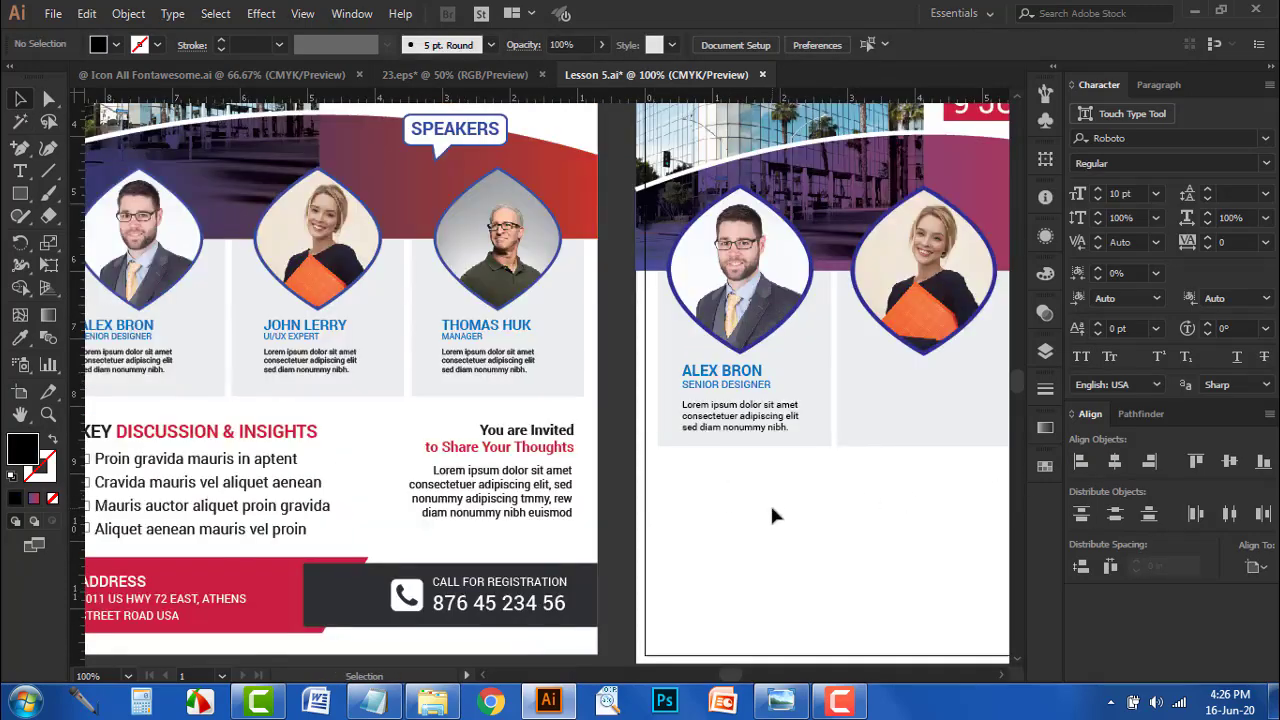
left_click_drag(771, 507, 689, 499)
left_click(675, 426)
key("Up")
key("Up")
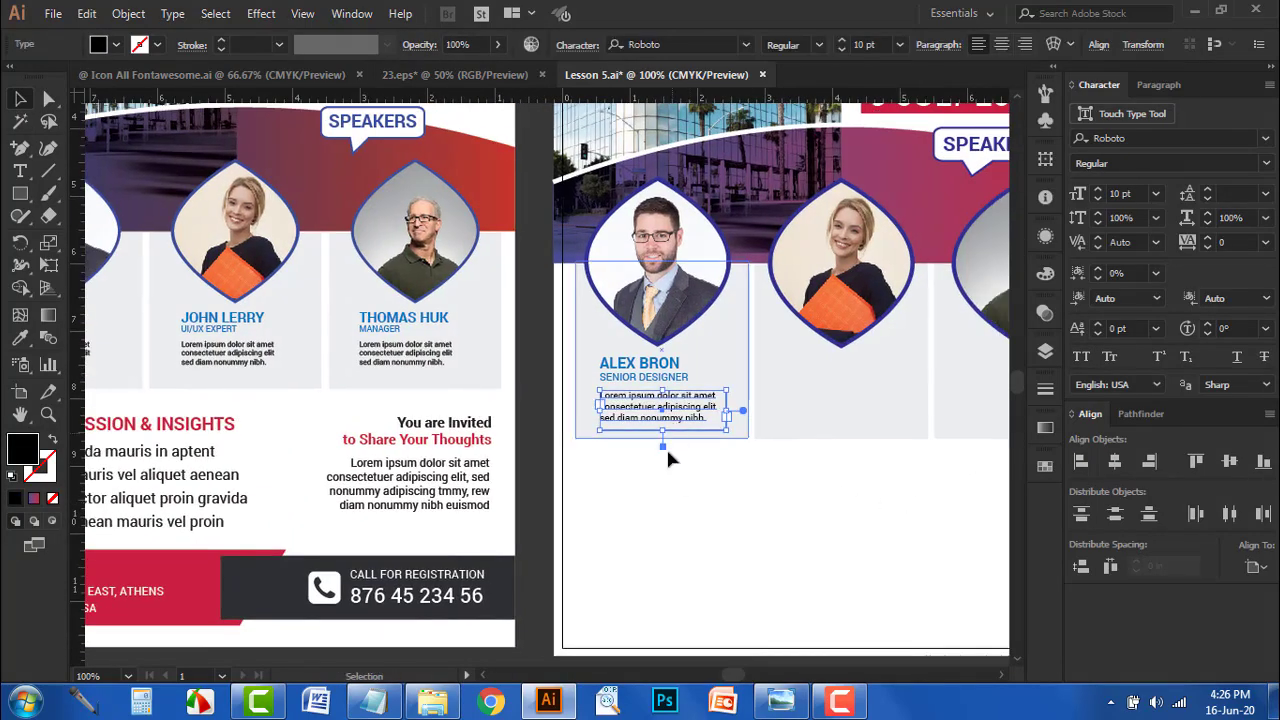
- Duplicate the first speaker's name, title and description onto the second and third speaker cards
left_click(660, 503)
left_click_drag(620, 509, 505, 499)
left_click(488, 407)
left_click(467, 376, "shift")
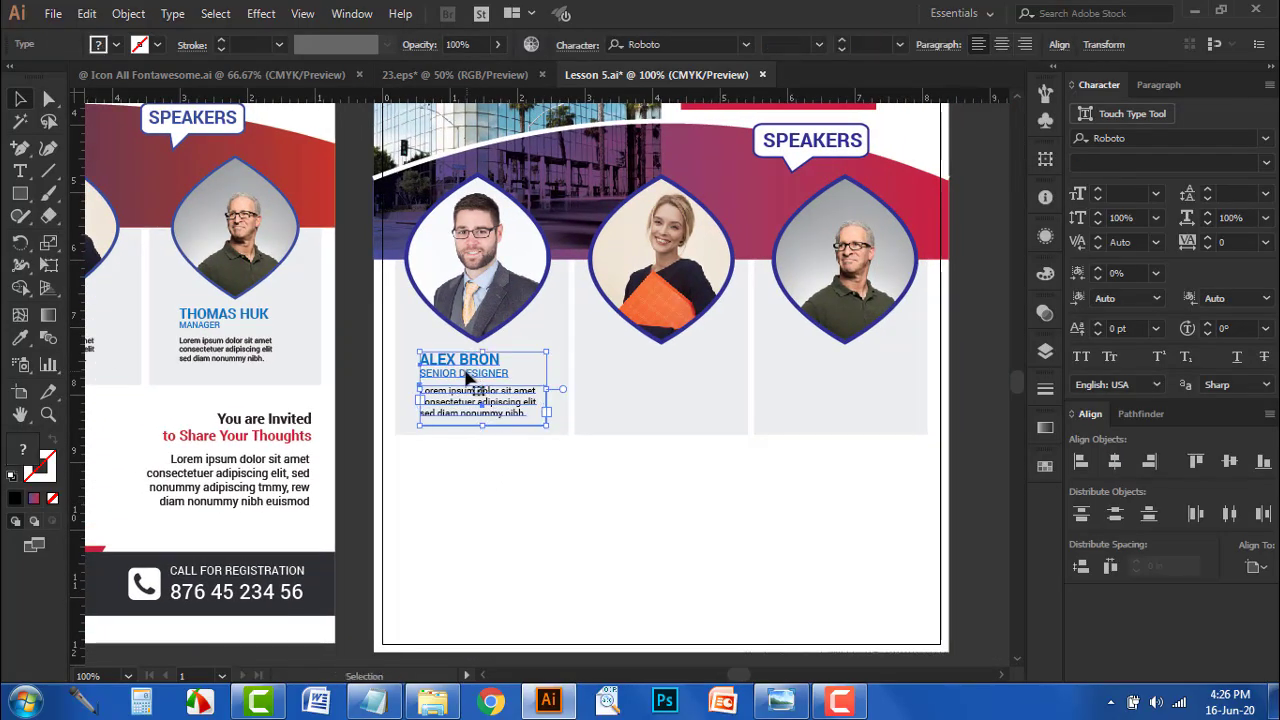
left_click_drag(474, 383, 651, 383)
left_click_drag(694, 486, 579, 486)
left_click_drag(557, 416, 724, 417)
left_click(628, 400)
- Replace the name on the second card with the second speaker's name copied from Text.txt in Notepad
scroll(521, 374, "up", 1)
double_click(519, 368)
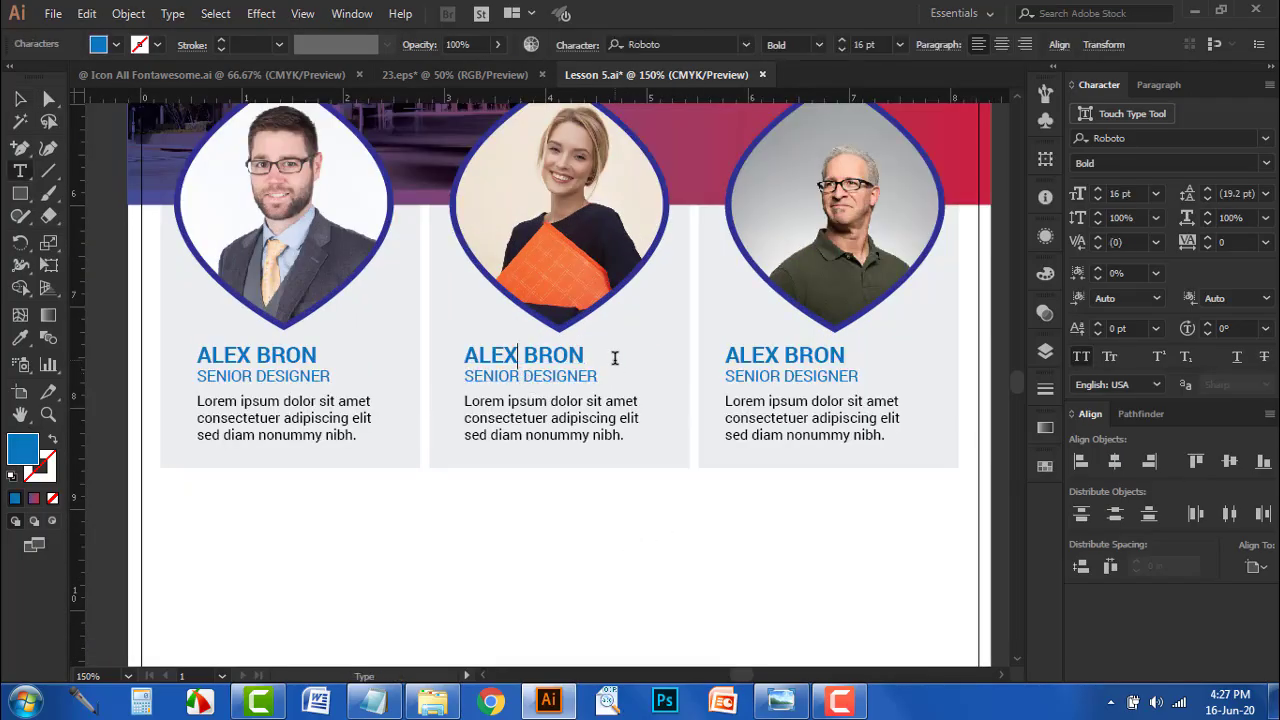
left_click_drag(615, 358, 462, 348)
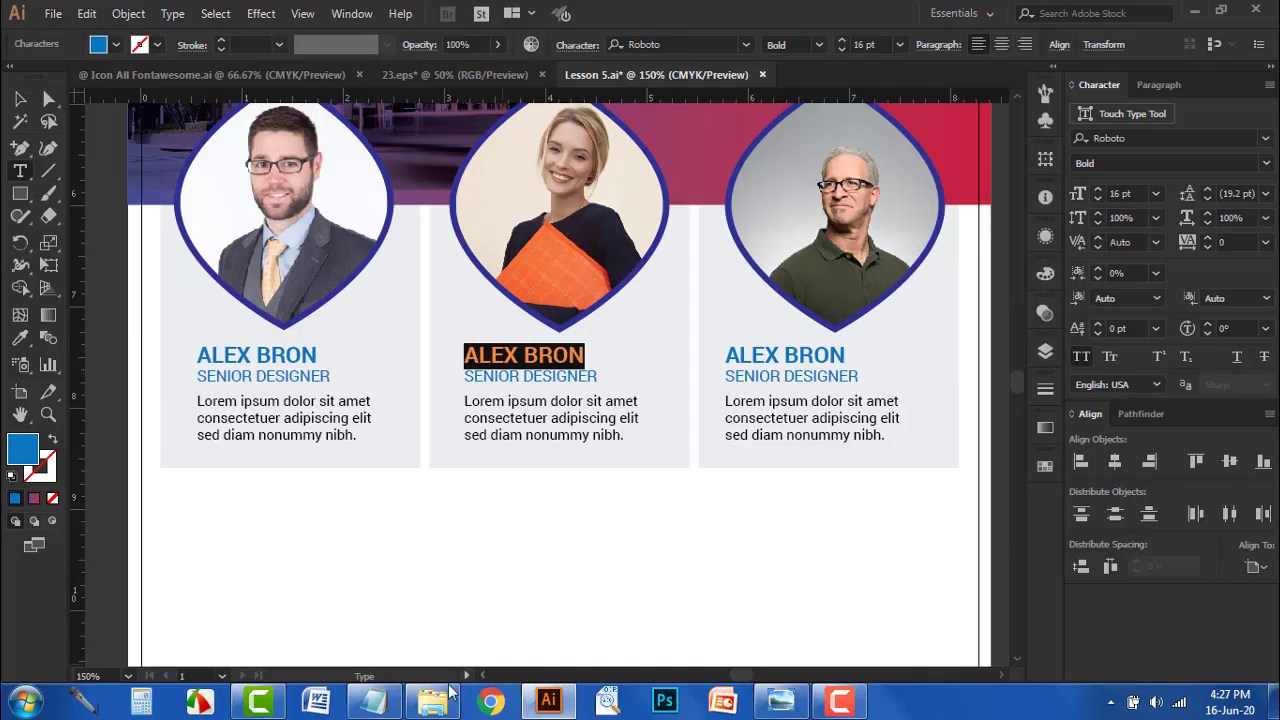
left_click(373, 701)
scroll(915, 400, "down", 2)
left_click(924, 340)
left_click_drag(924, 339, 818, 344)
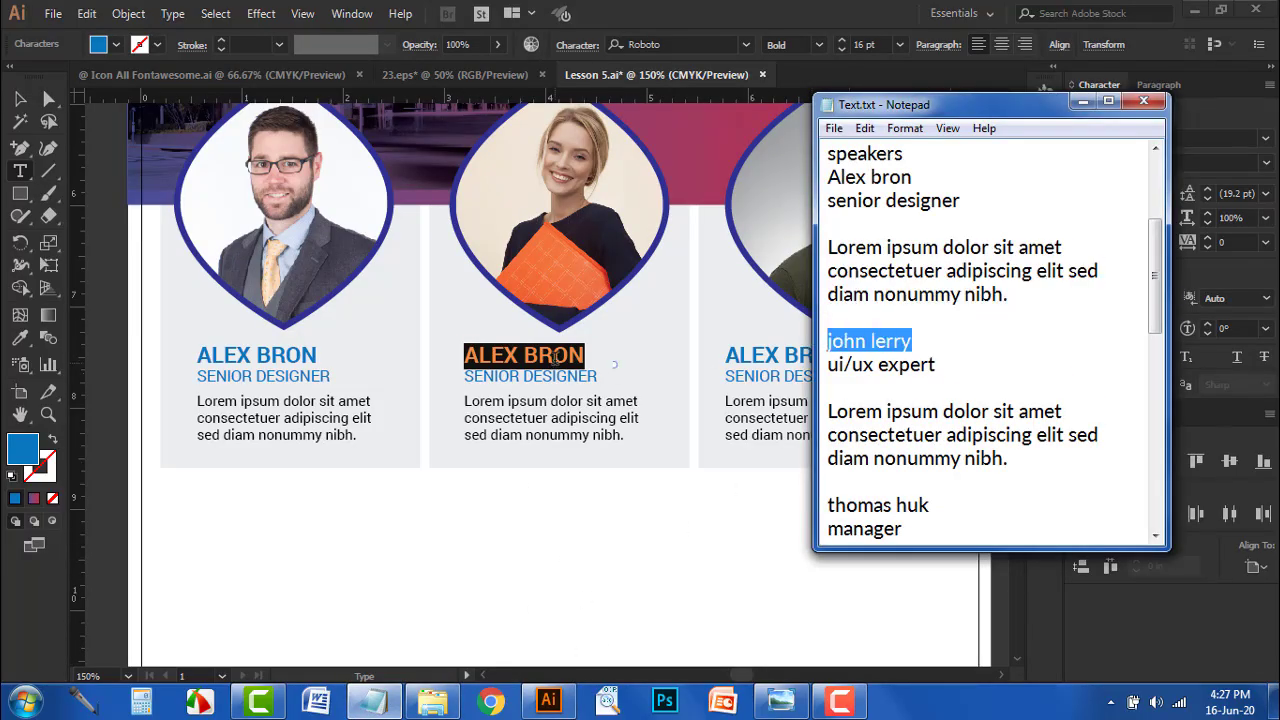
key("ctrl+c")
key("alt+Tab")
key("ctrl+v")
- Replace the second speaker's job title with "ui/ux expert" copied from Text.txt
left_click_drag(598, 376, 451, 606)
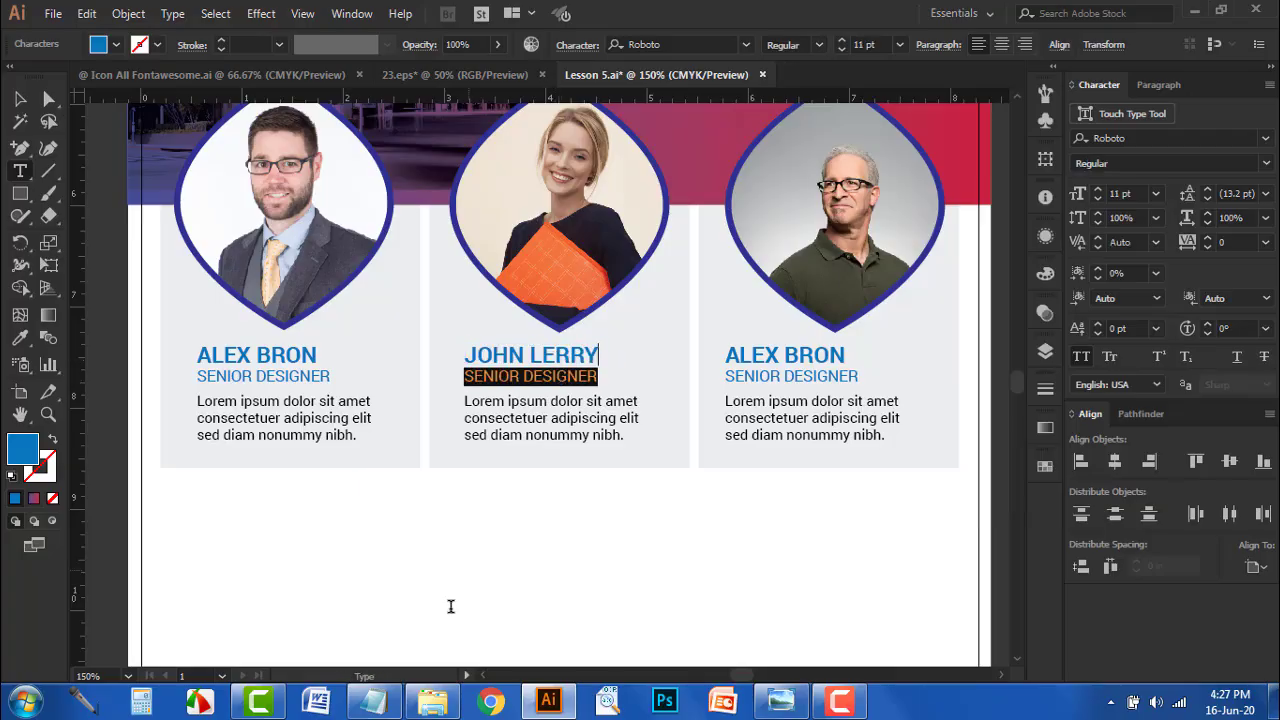
left_click(373, 701)
left_click_drag(940, 366, 838, 364)
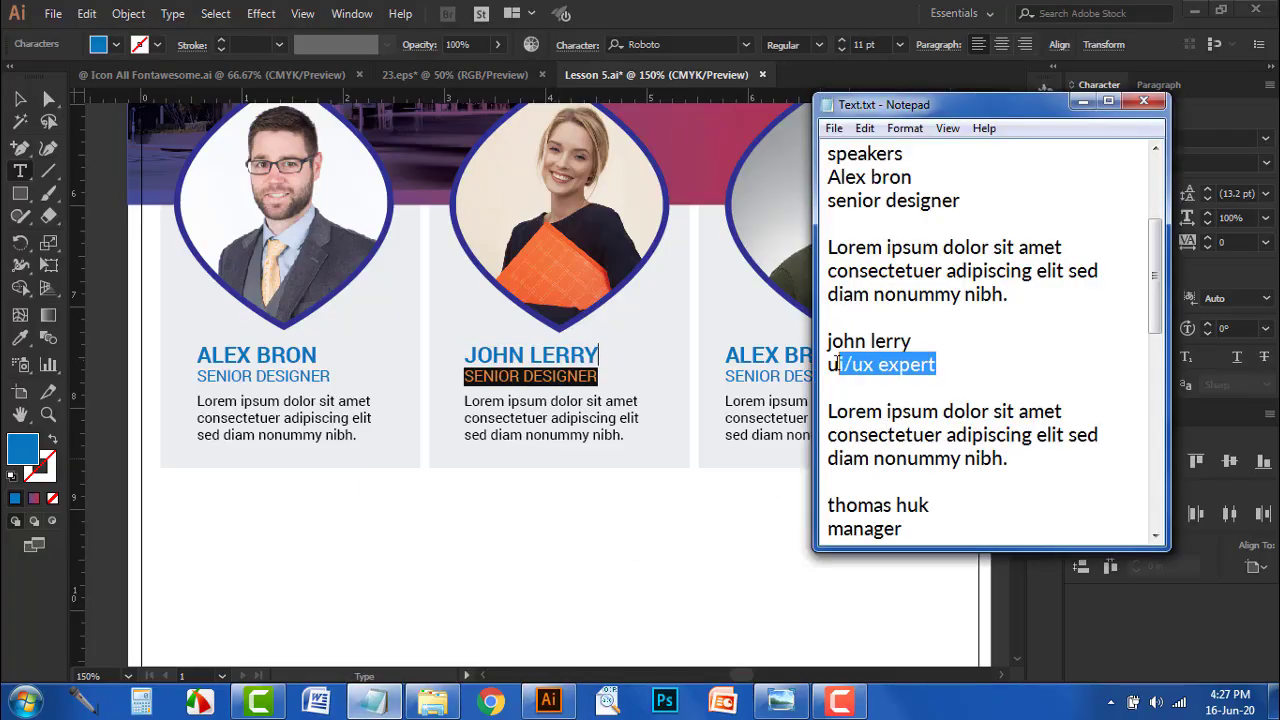
key("ctrl+c")
key("alt+Tab")
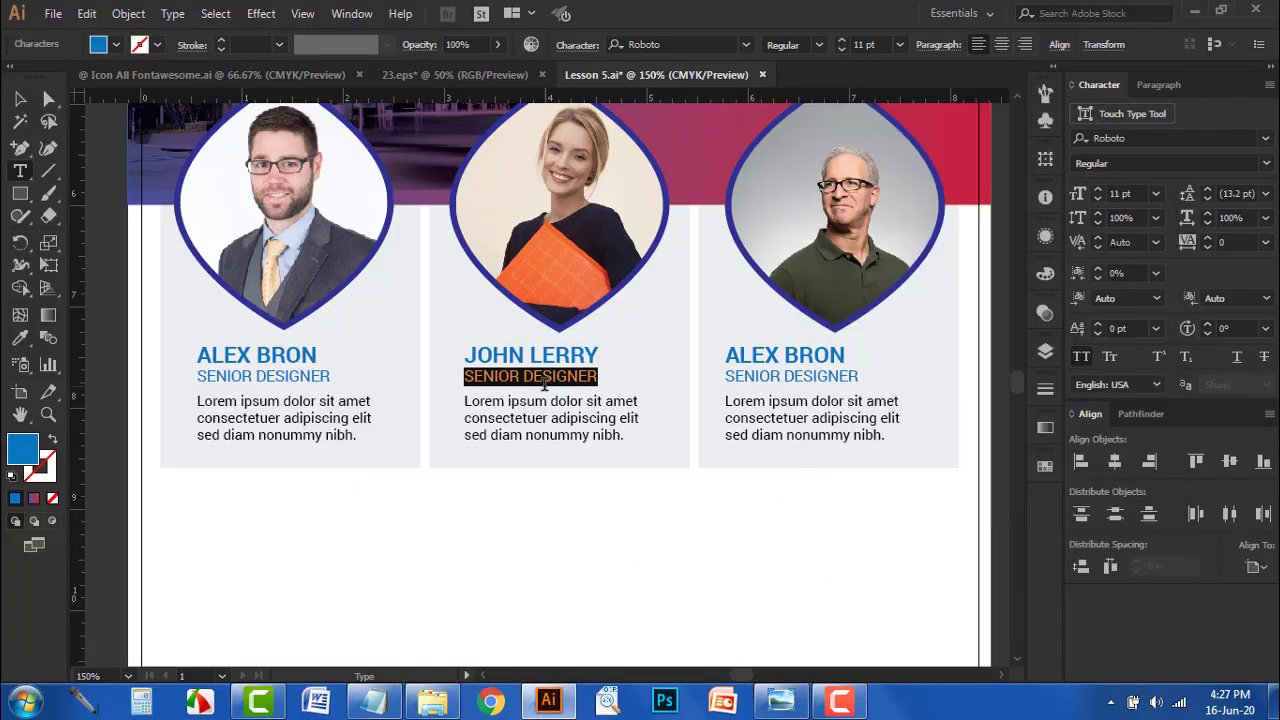
key("ctrl+v")
- Replace the name on the third card with the third speaker's name copied from Text.txt
left_click_drag(850, 355, 670, 356)
left_click(373, 701)
scroll(957, 447, "down", 1)
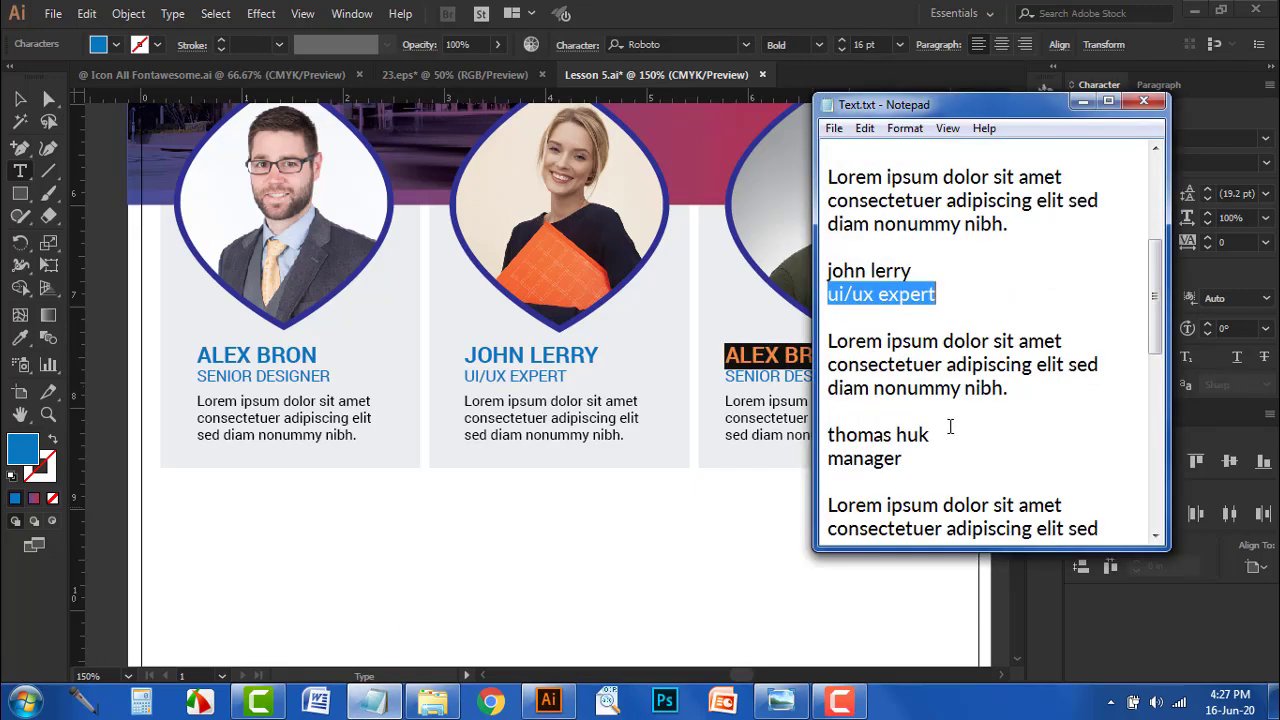
left_click_drag(930, 435, 814, 436)
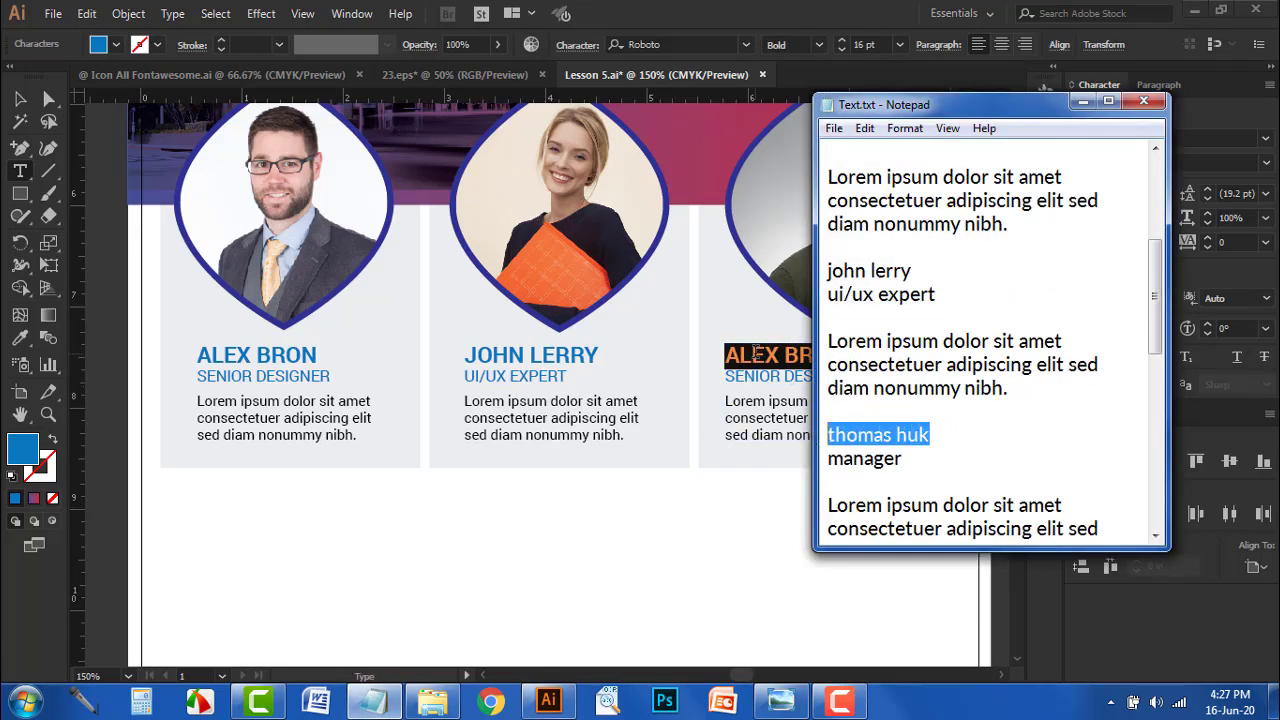
key("ctrl+c")
key("alt+Tab")
key("ctrl+v")
- Replace the third speaker's job title with "manager" copied from Text.txt
triple_click(800, 376)
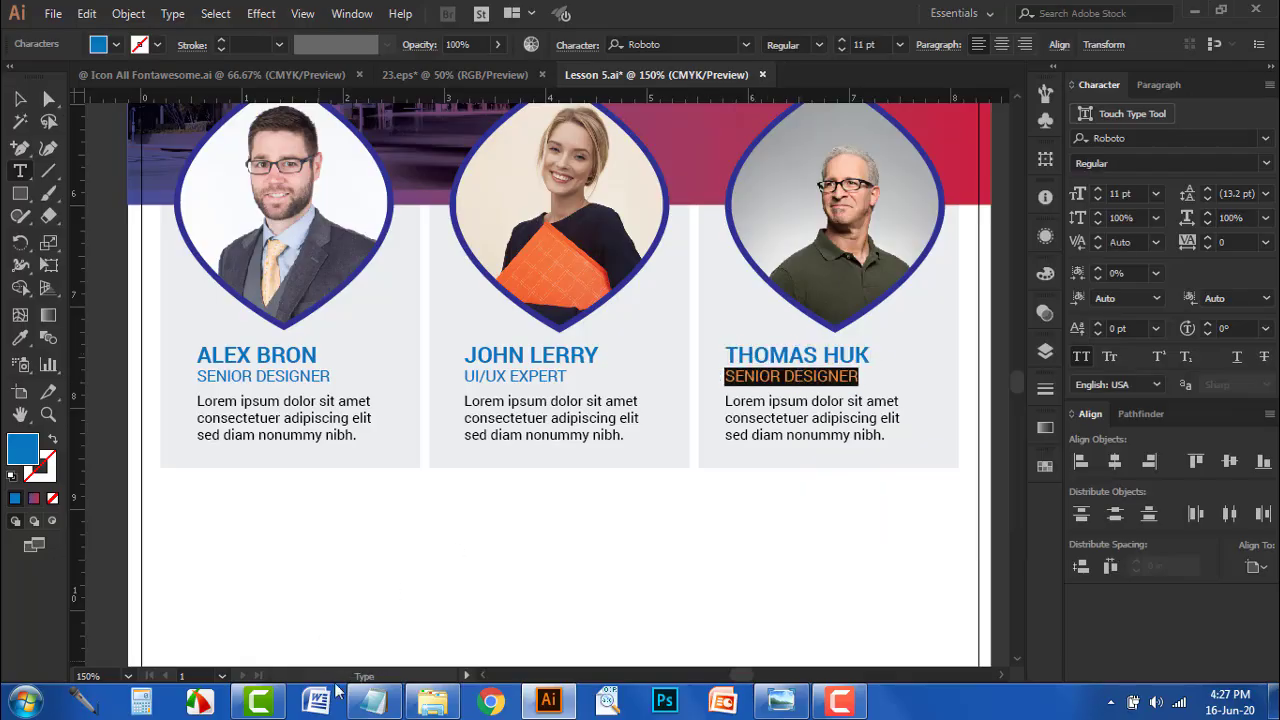
left_click(373, 701)
left_click_drag(903, 458, 827, 458)
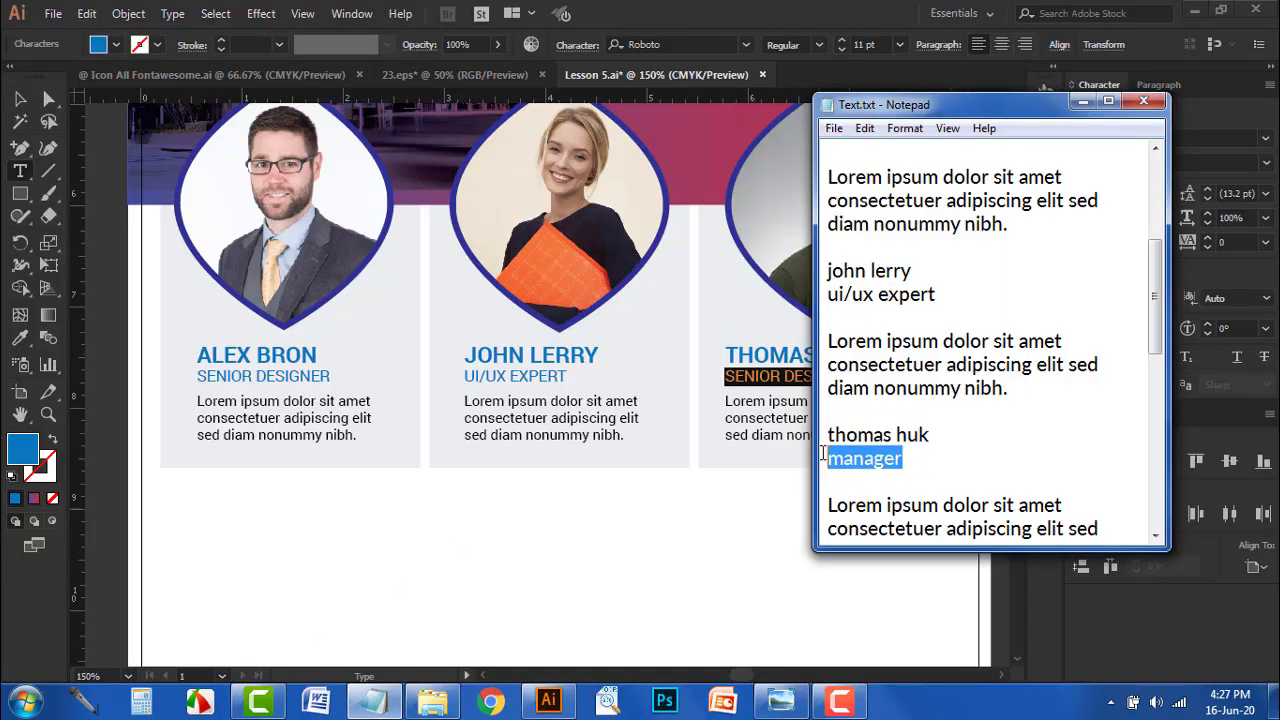
key("ctrl+c")
key("alt+Tab")
key("ctrl+v")
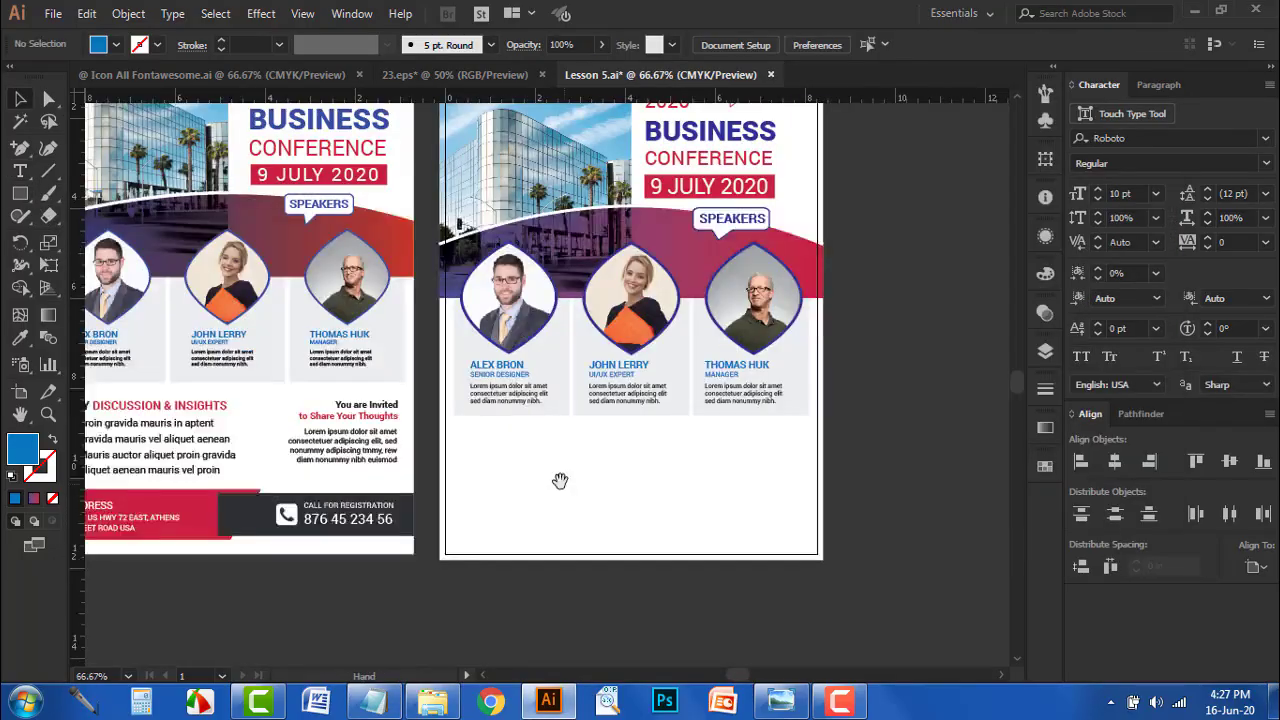
- Compare the reference flyer's lower section, with its discussion list, invitation text and footer bars, against the empty area of the new flyer
left_click_drag(560, 480, 708, 439)
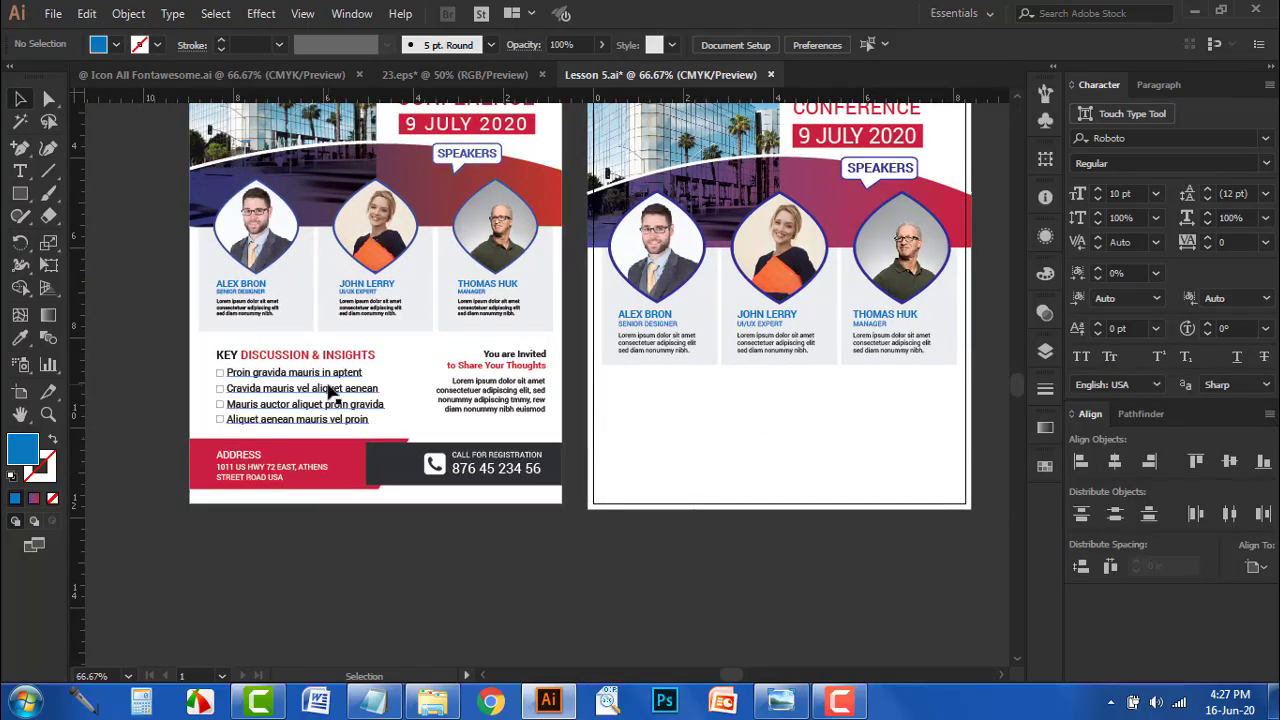
scroll(729, 400, "up", 2)
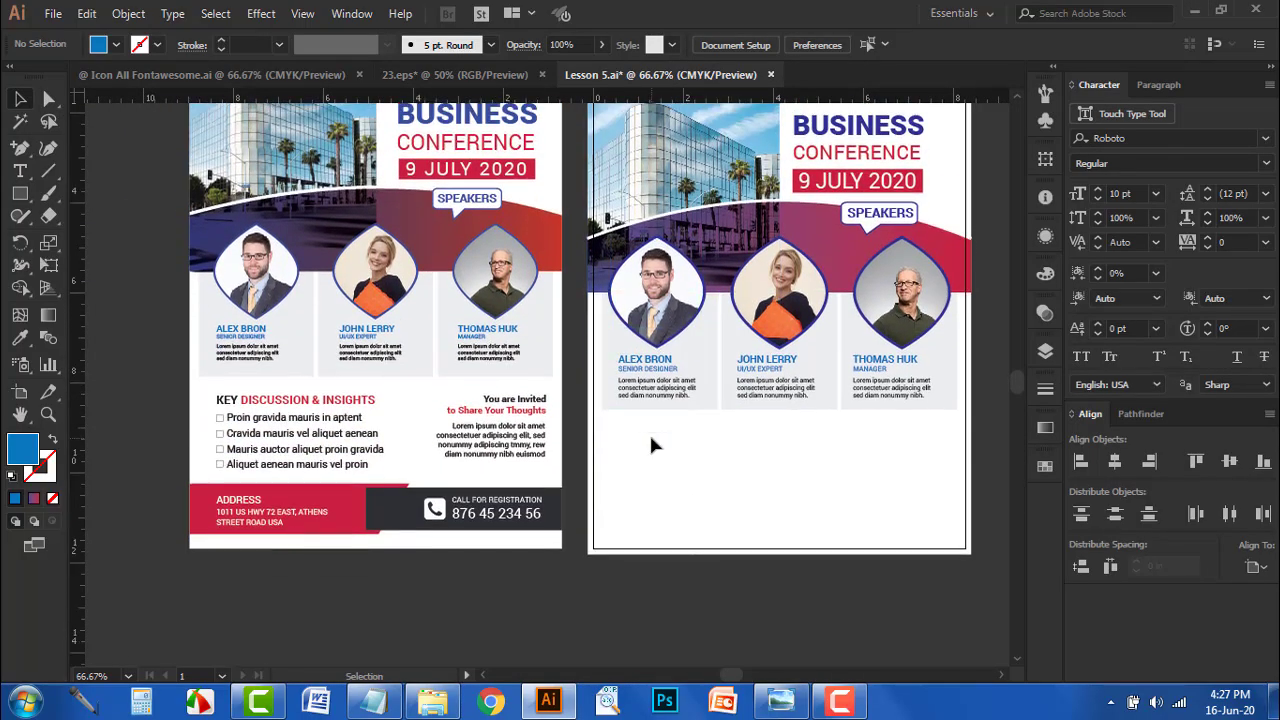
left_click_drag(697, 506, 647, 490)
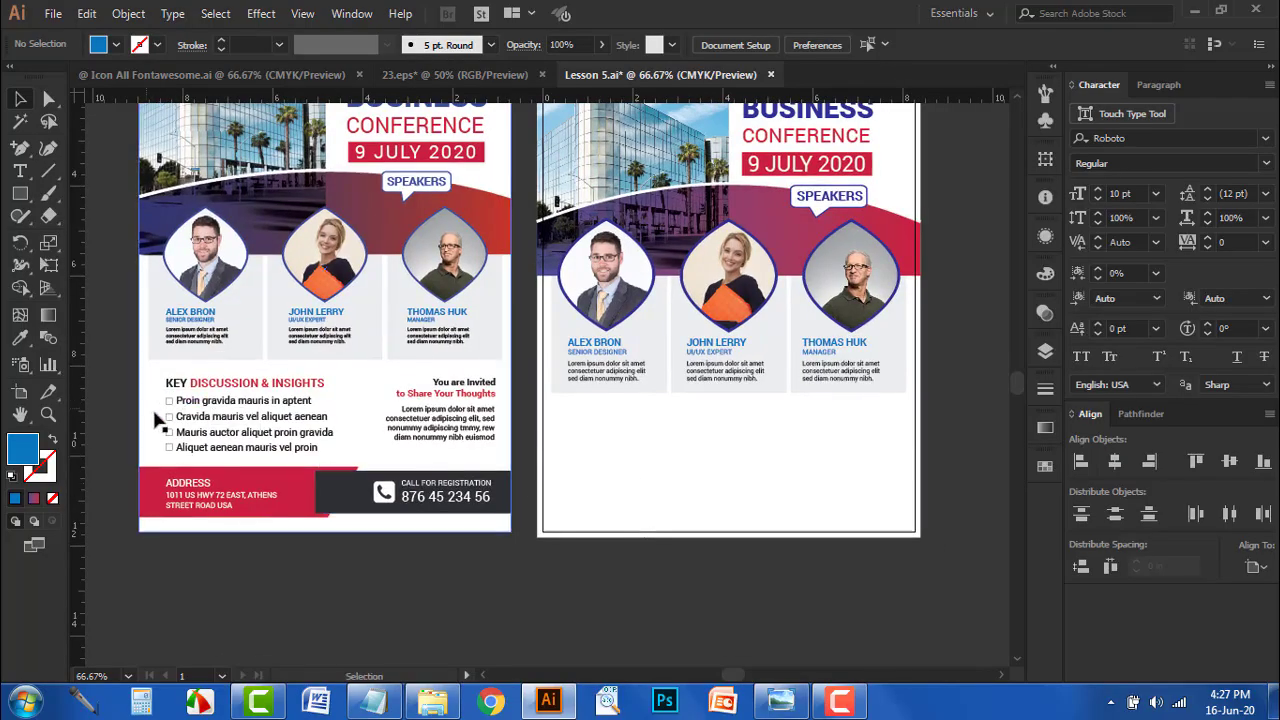
scroll(158, 421, "up", 3)
scroll(165, 420, "down", 3)
scroll(165, 420, "down", 2)
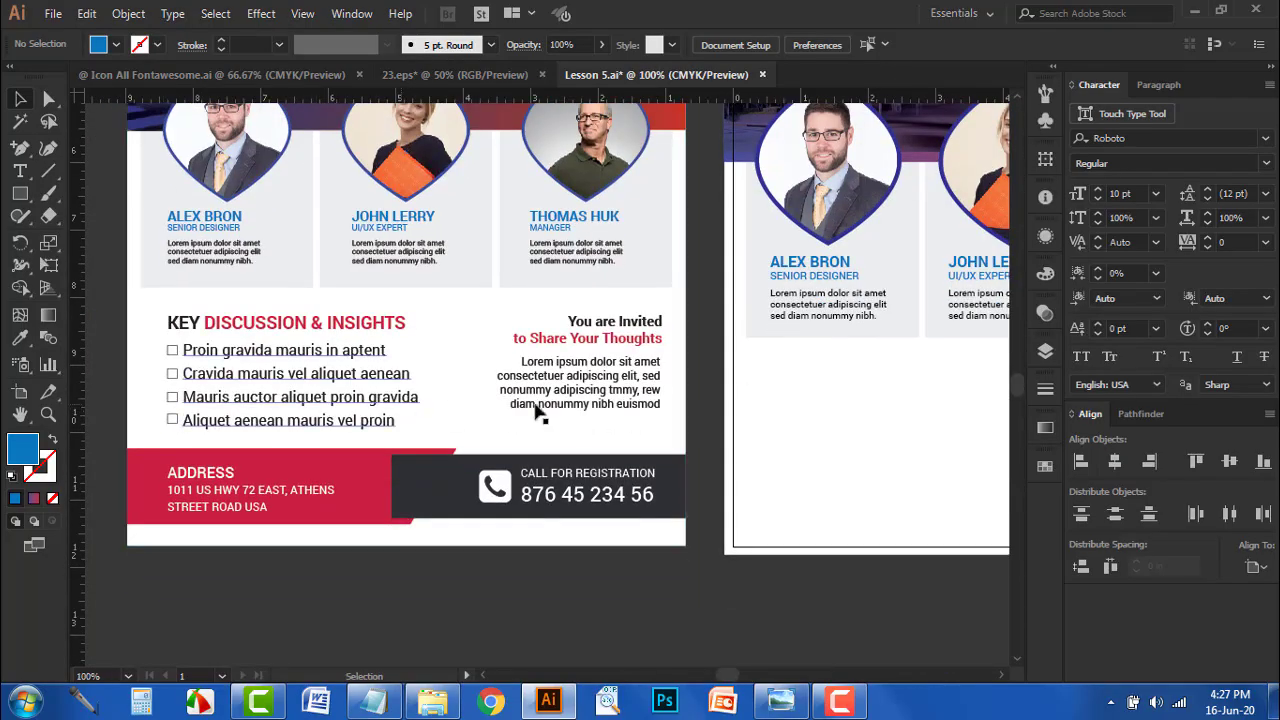
left_click_drag(751, 426, 628, 422)
scroll(605, 427, "down", 2)
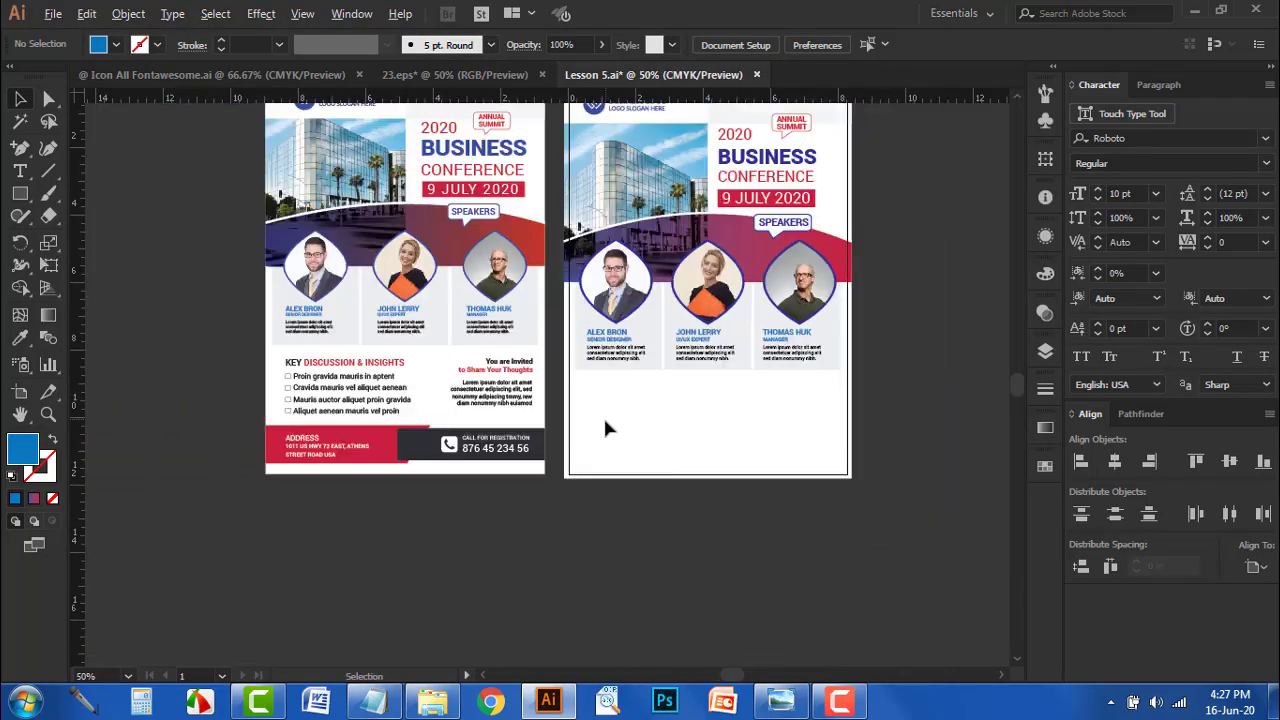
scroll(660, 479, "up", 2)
scroll(684, 481, "up", 1)
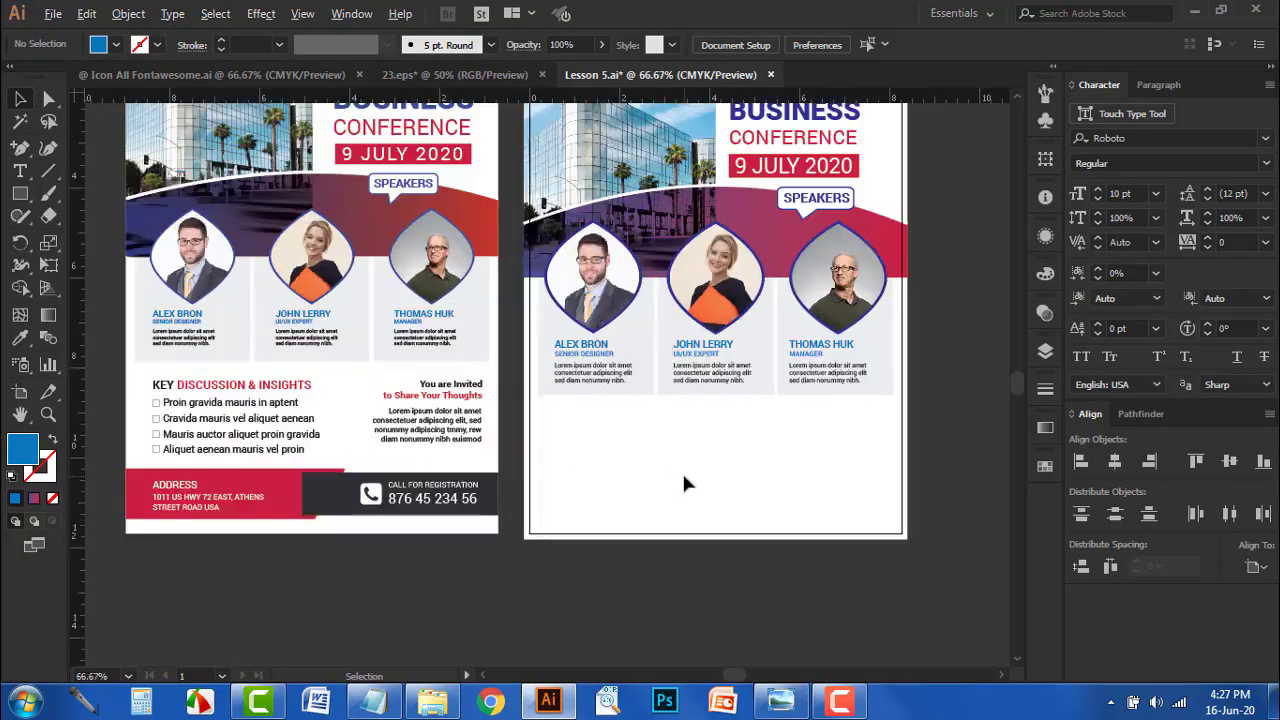
scroll(665, 425, "down", 2)
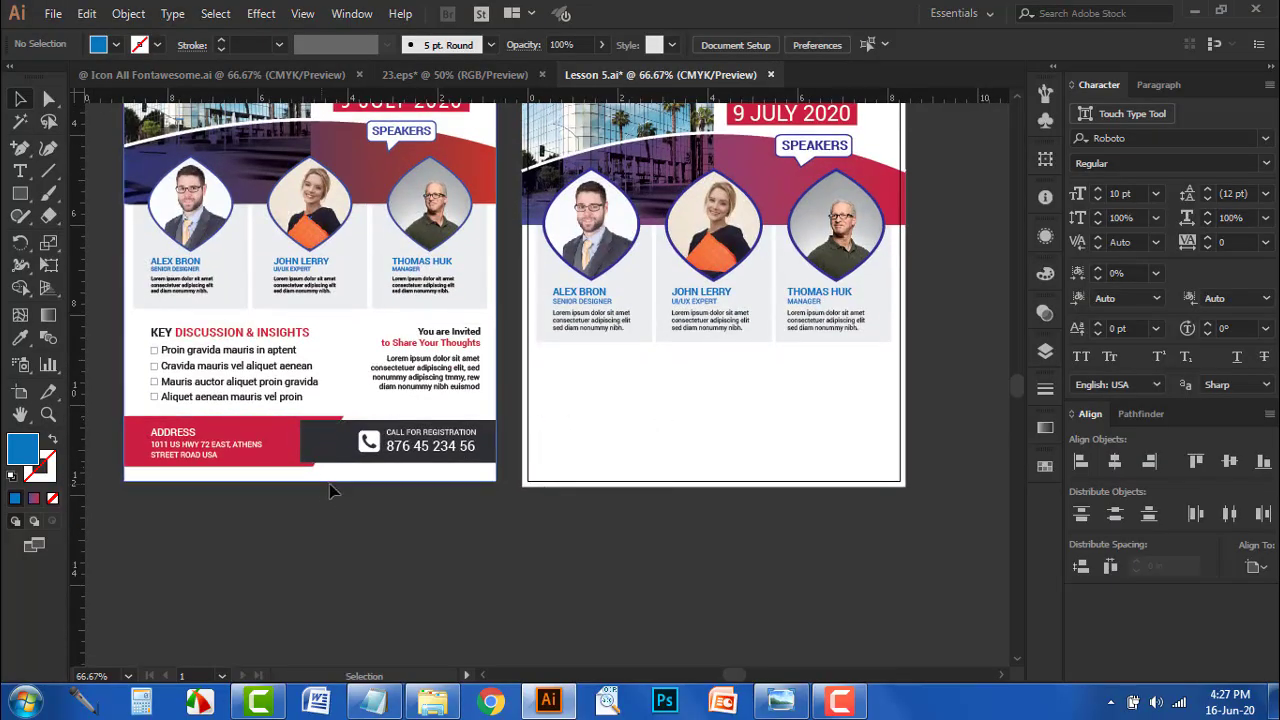
scroll(309, 517, "down", 1)
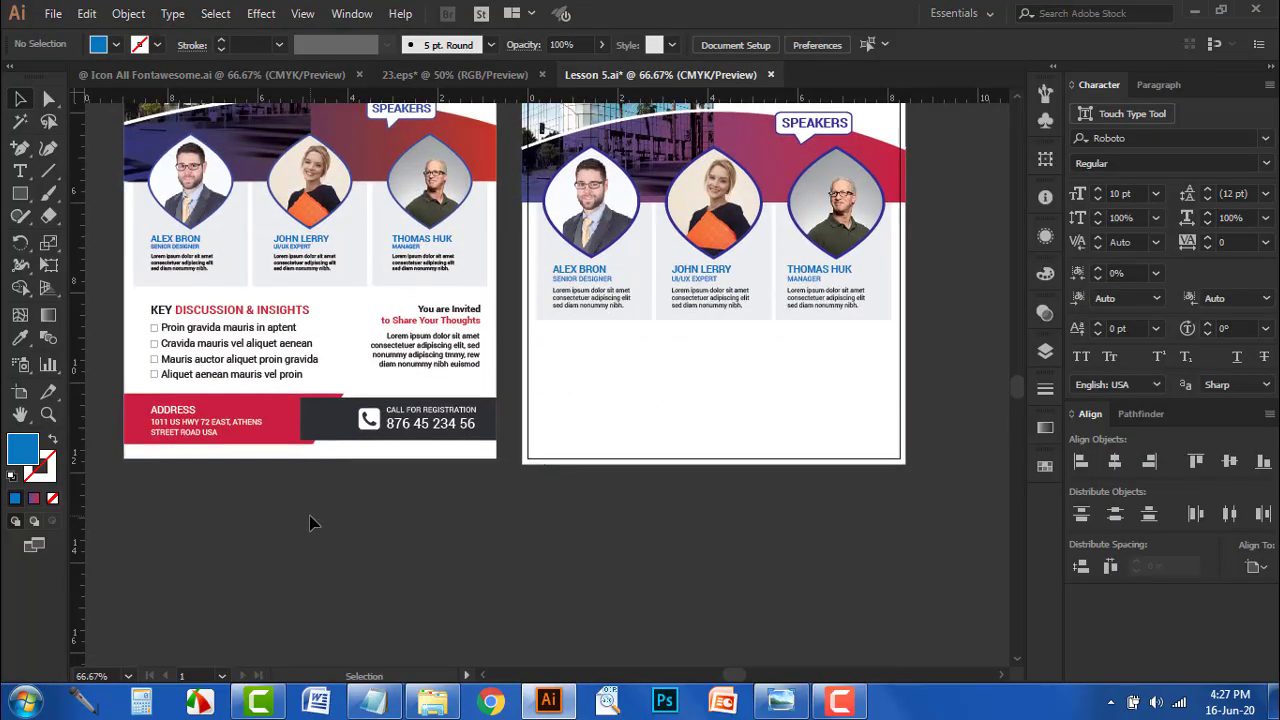
- Draw a footer rectangle from the flyer's left bleed edge to almost mid-page and fill it with the reference address bar's red
left_click(19, 195)
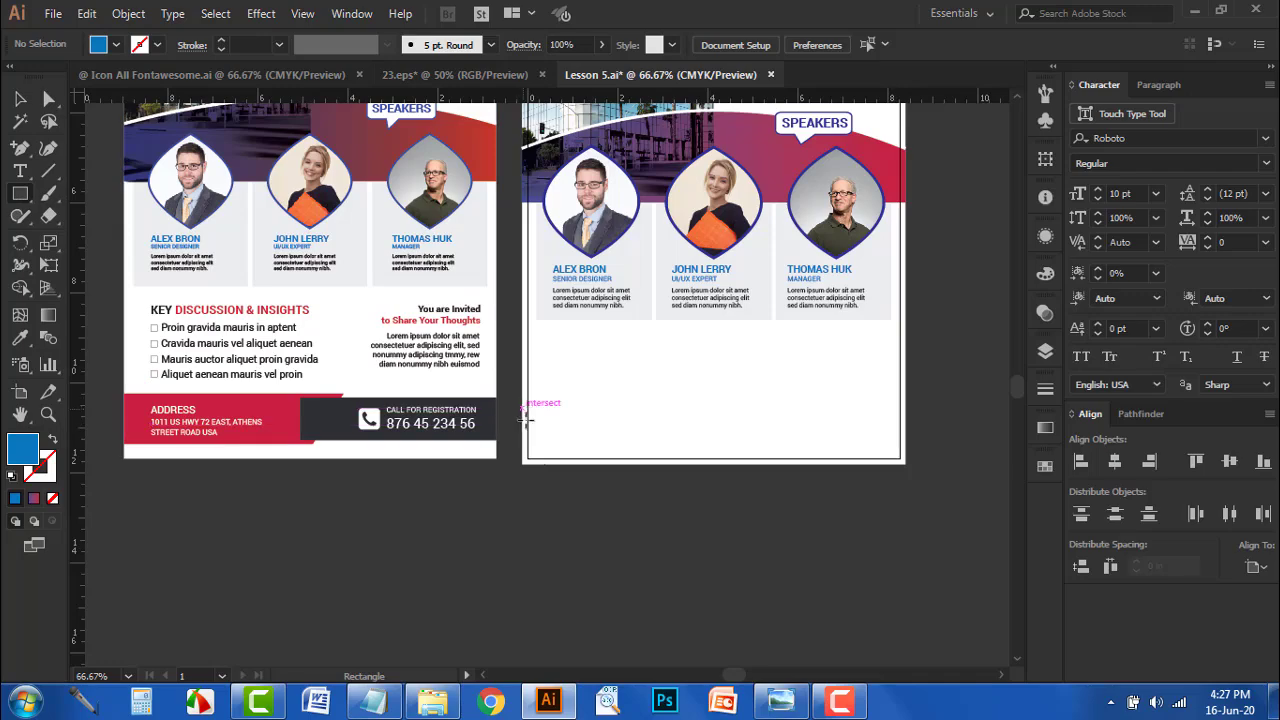
left_click_drag(523, 408, 703, 450)
left_click(20, 337)
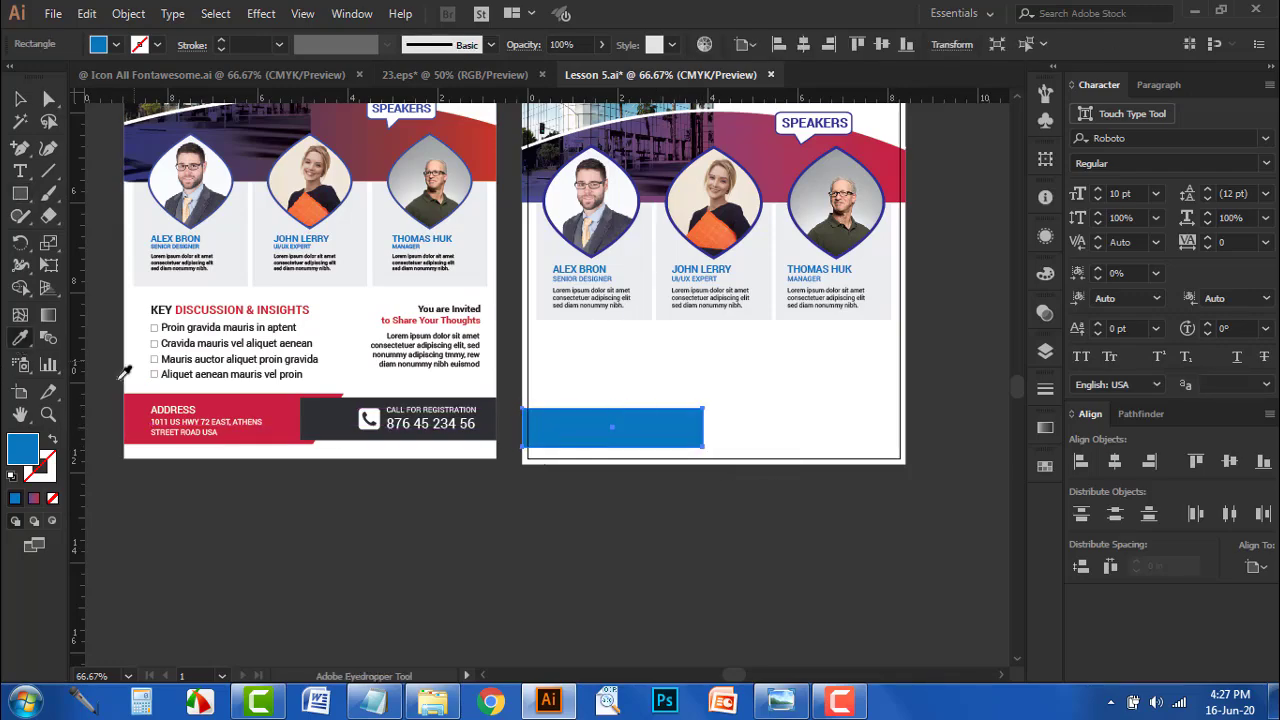
left_click(230, 425)
left_click(20, 100)
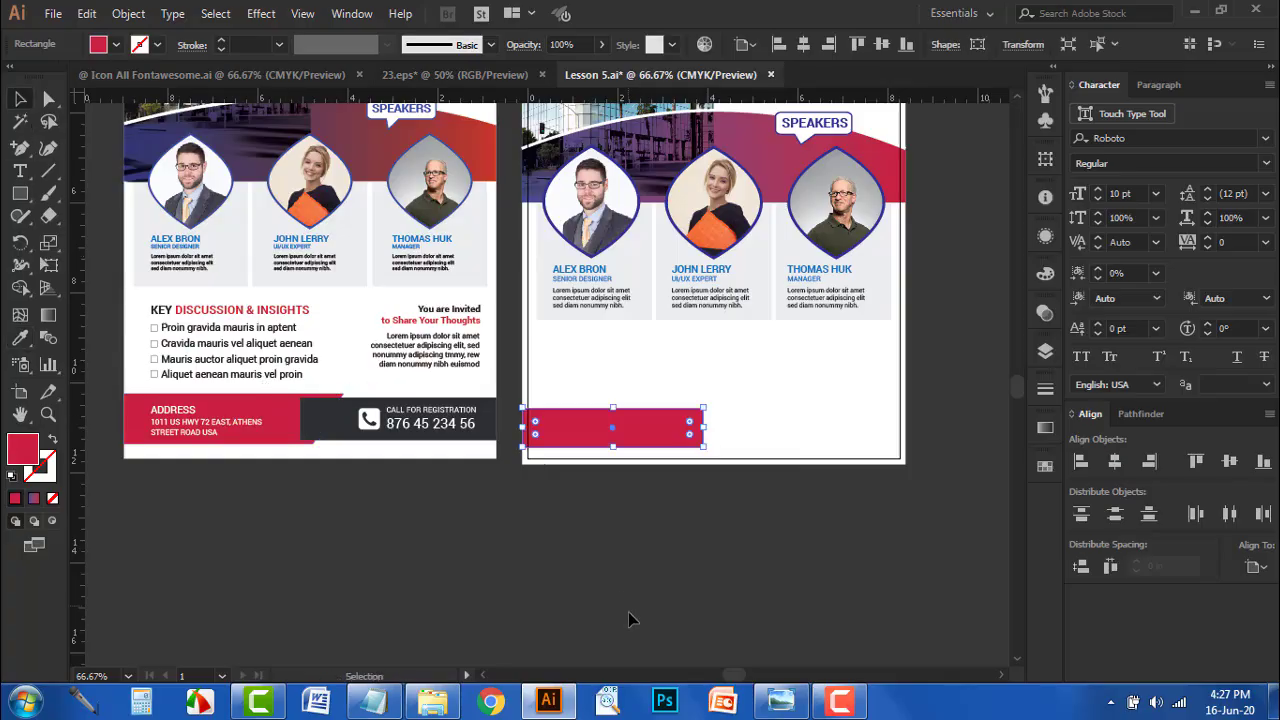
- Duplicate the red footer bar horizontally to the other half of the page and extend it to the right bleed edge
left_click(631, 543)
left_click_drag(649, 430, 848, 435)
left_click(940, 493)
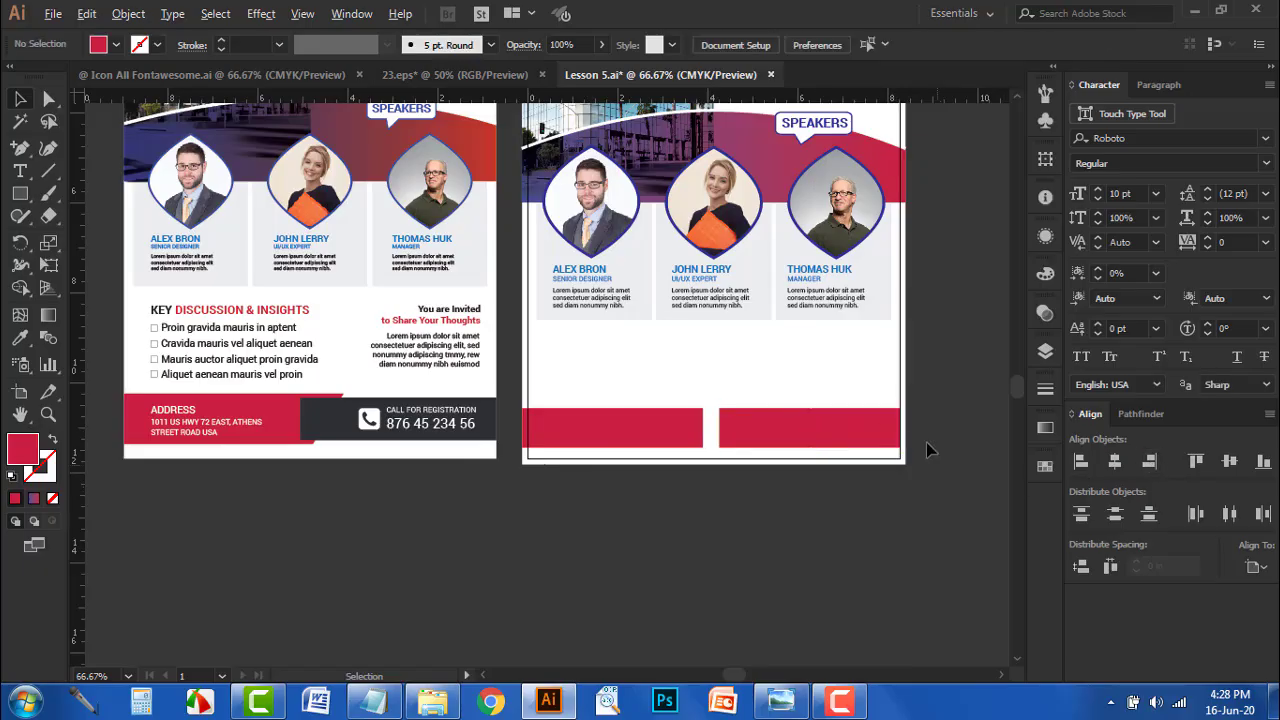
scroll(912, 438, "up", 1)
left_click(890, 432)
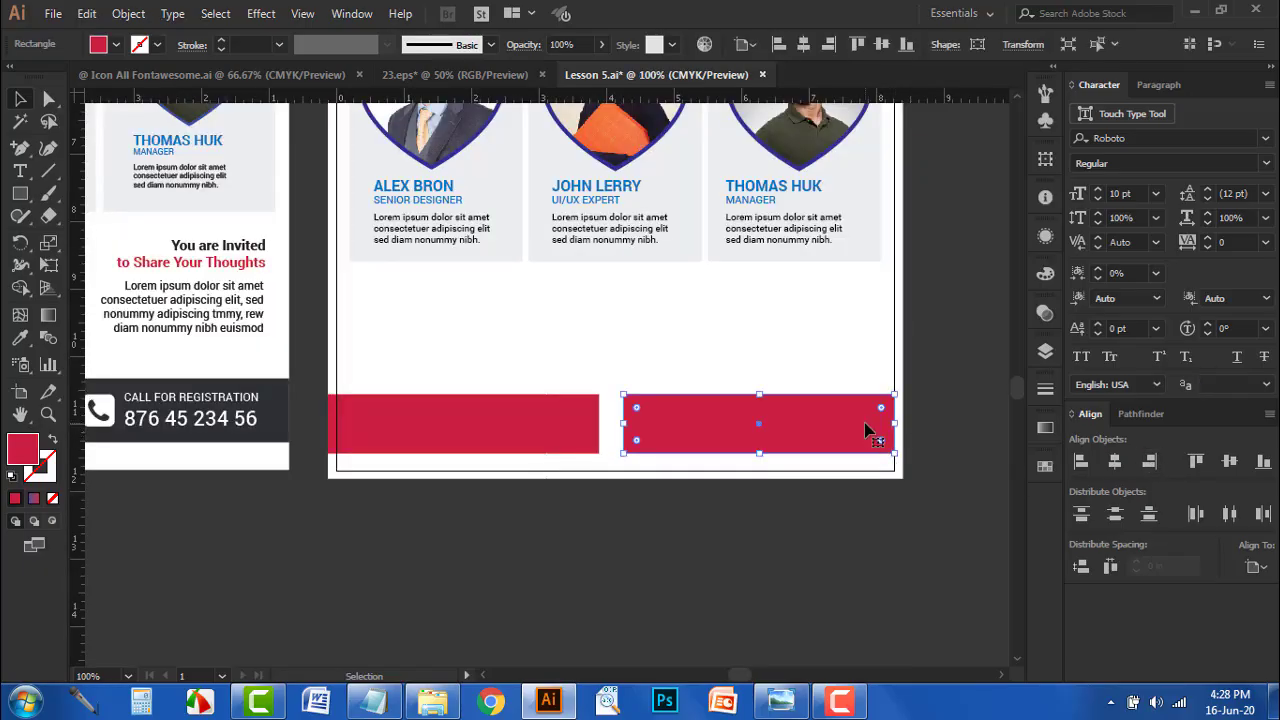
left_click_drag(865, 423, 873, 423)
- Make the left footer bar taller evenly about its centre and move both footer bars slightly up
left_click_drag(546, 609, 718, 637)
left_click(740, 452)
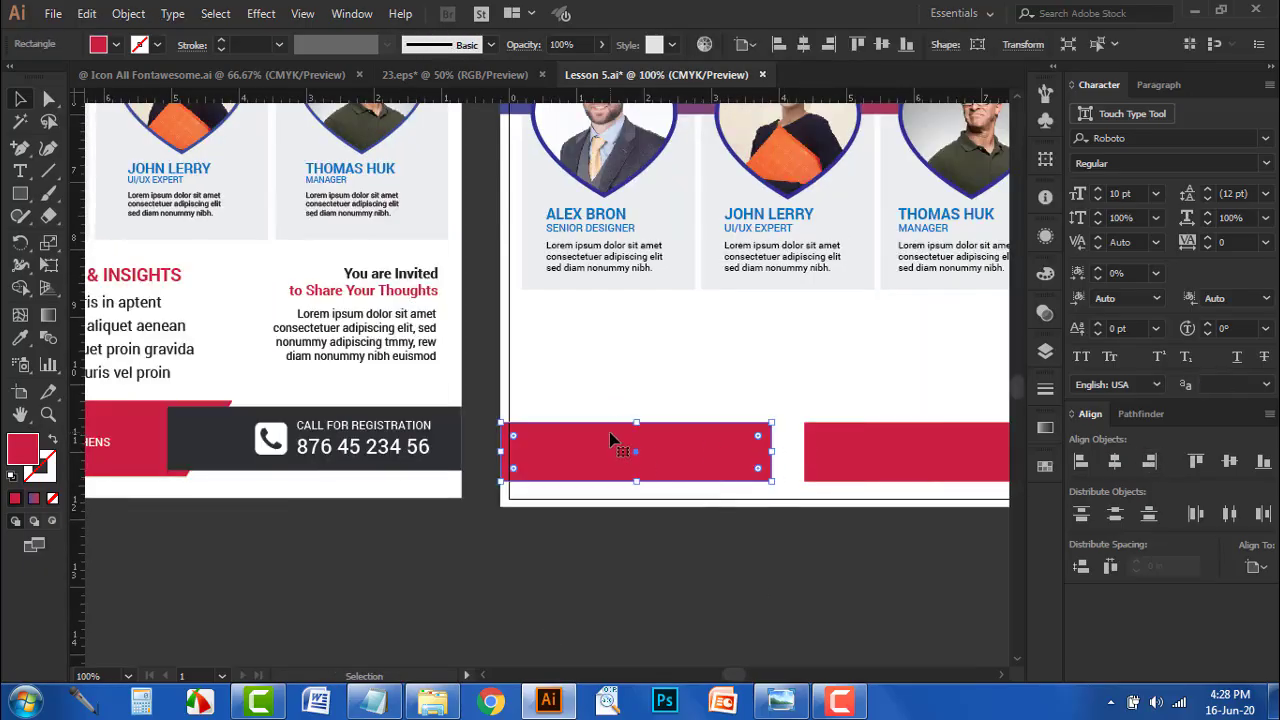
left_click_drag(637, 424, 636, 411)
left_click(828, 461, "shift")
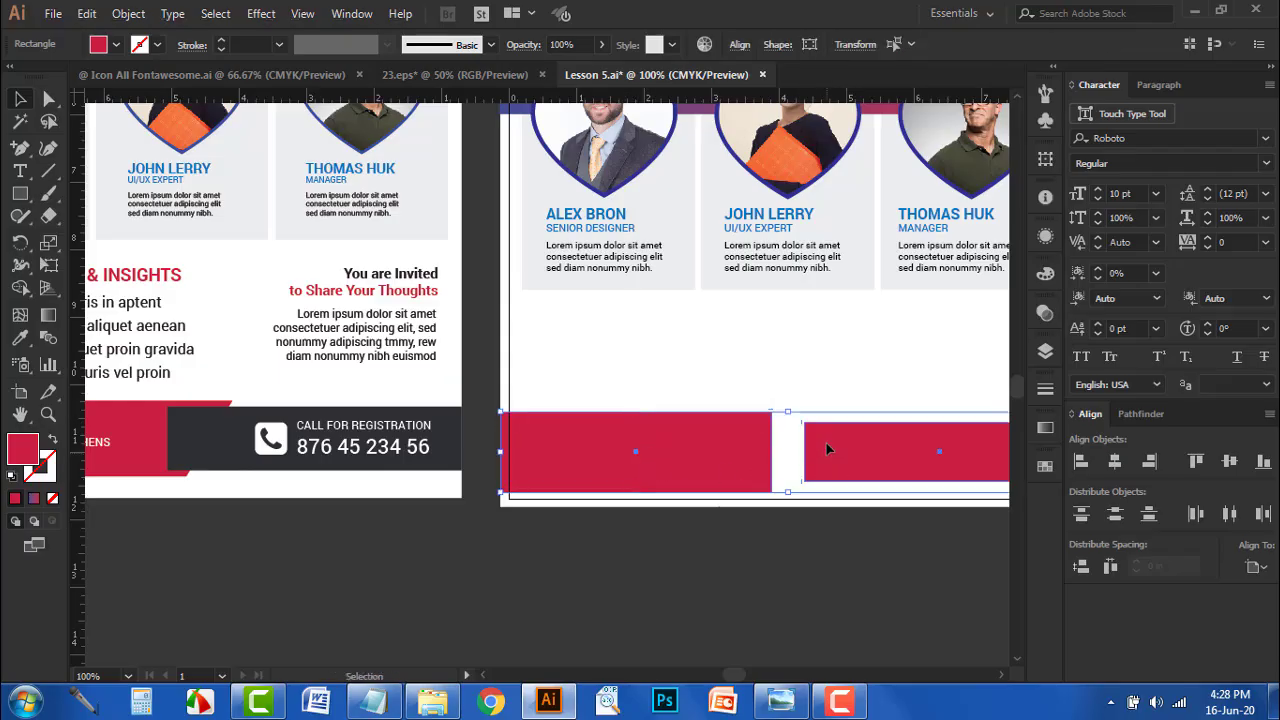
left_click_drag(828, 453, 826, 432)
left_click(743, 543)
- Widen the left red bar to the right until it runs slightly under the right footer bar
left_click_drag(707, 460, 632, 460)
left_click(635, 460)
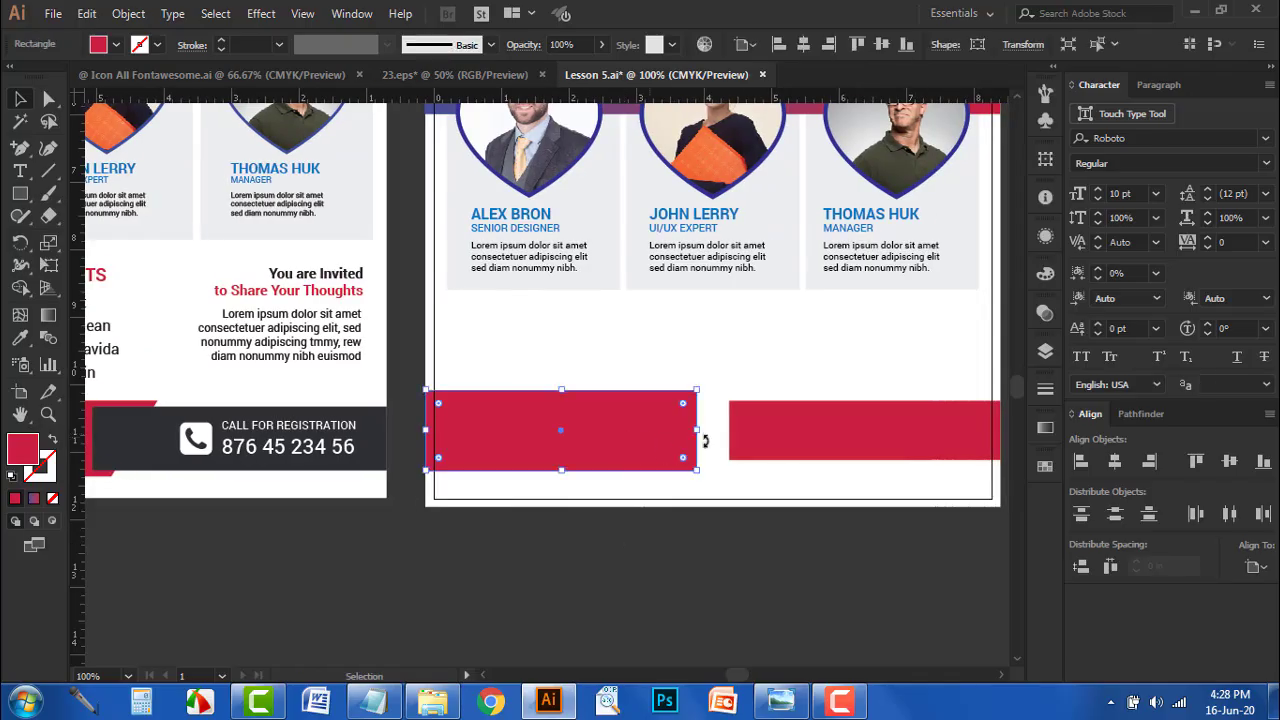
left_click_drag(696, 430, 760, 430)
- Fill the right footer bar with the dark charcoal of the reference flyer's registration bar using the Eyedropper
left_click(800, 442)
left_click(20, 337)
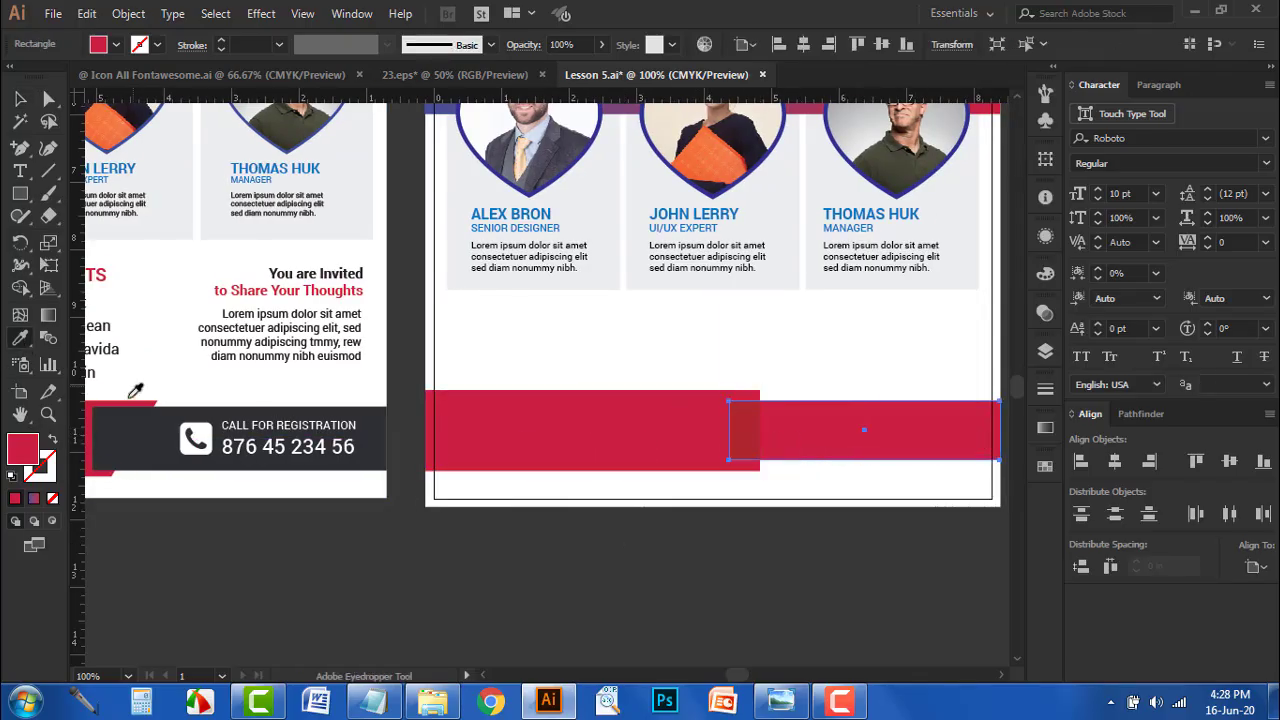
left_click(143, 410)
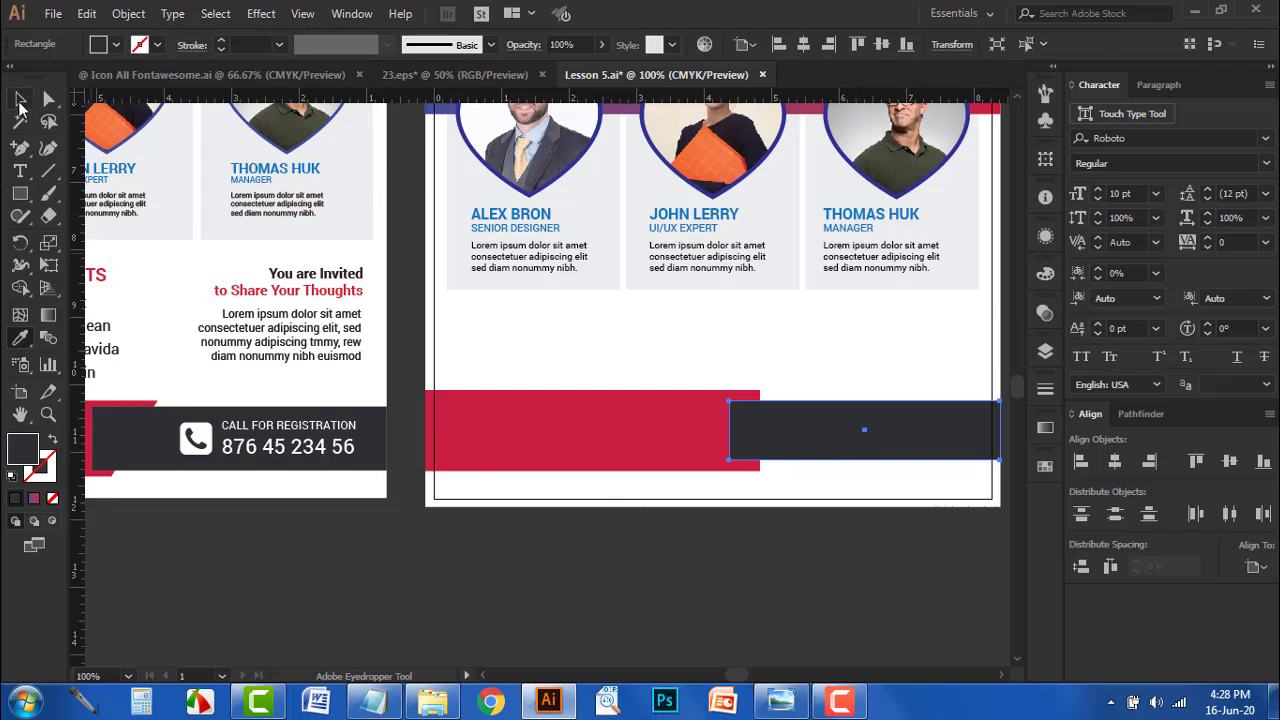
left_click(19, 100)
- Slant the red bar's right end by moving its upper-right corner point outward with Direct Selection
left_click(47, 96)
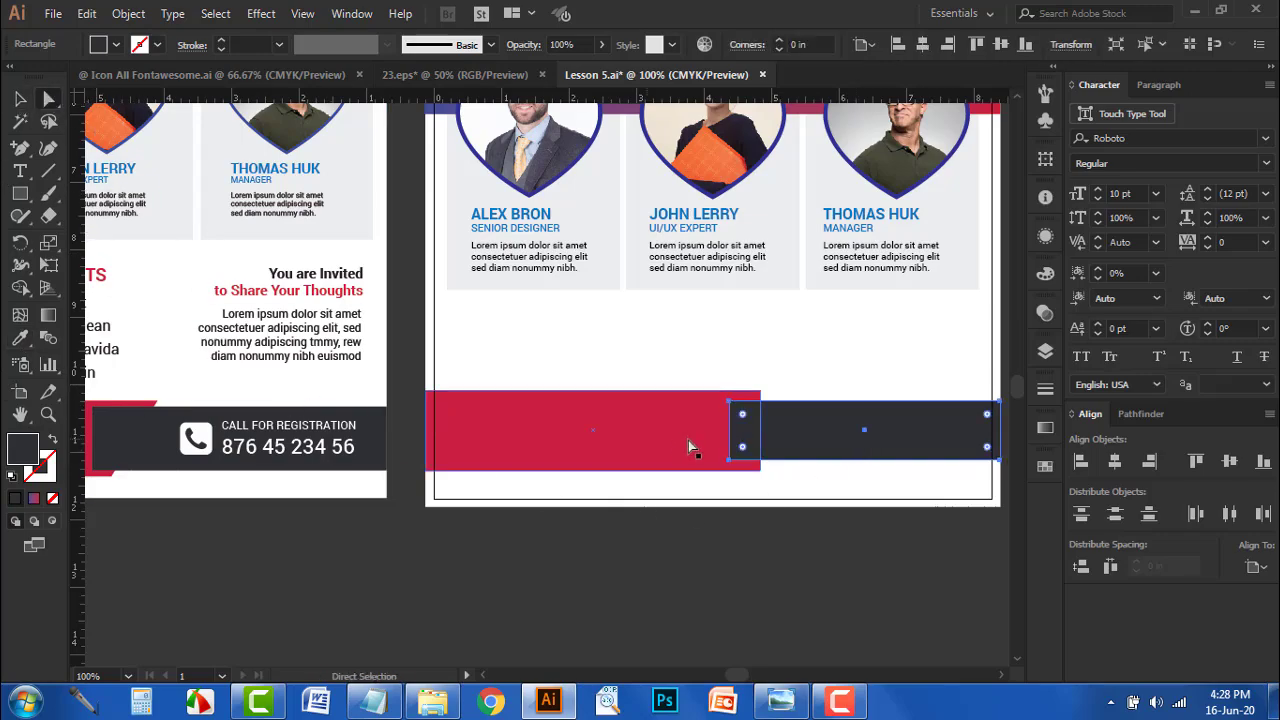
left_click(761, 391)
left_click_drag(761, 391, 805, 392)
left_click(760, 580)
key("ctrl+minus")
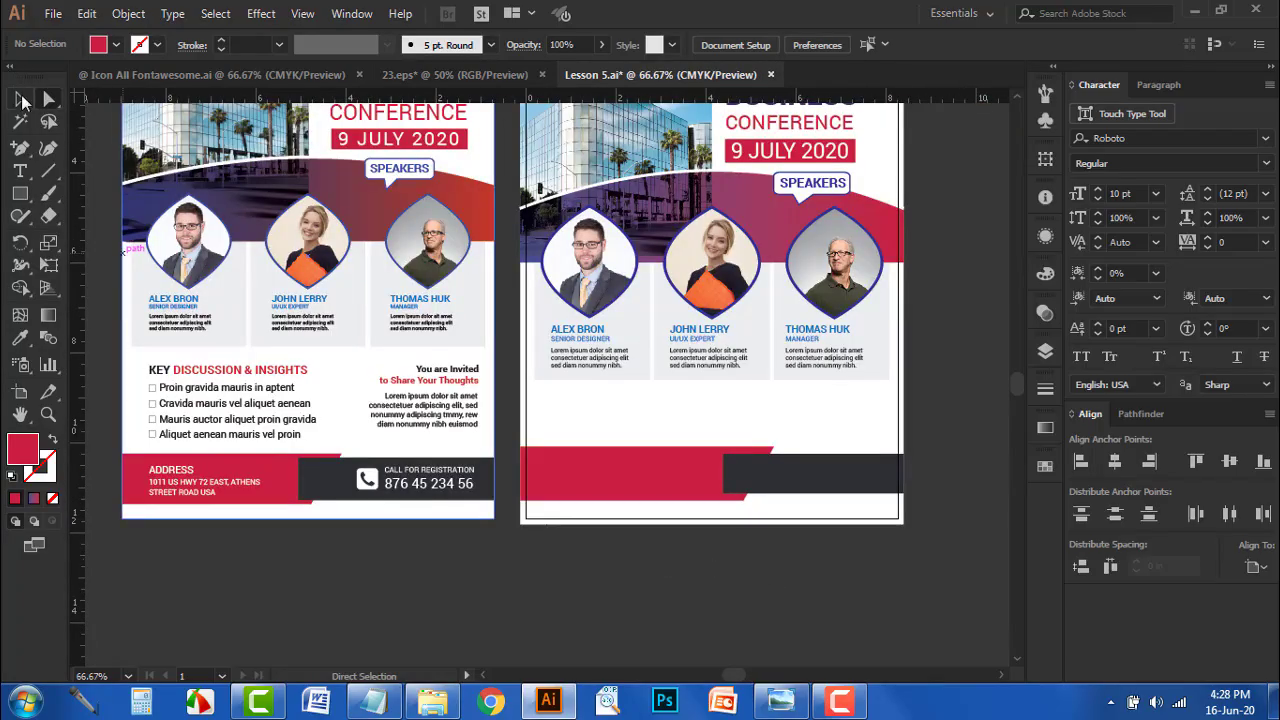
left_click(22, 101)
left_click_drag(374, 438, 418, 428)
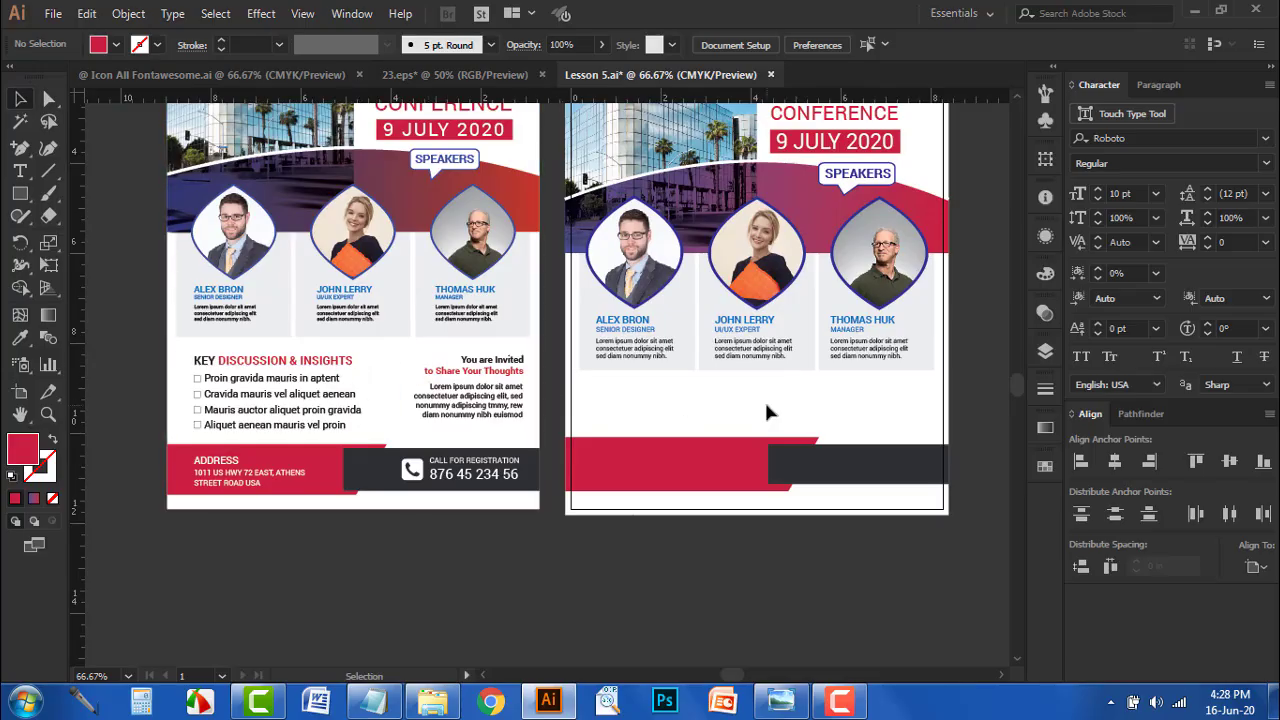
scroll(790, 420, "up", 2)
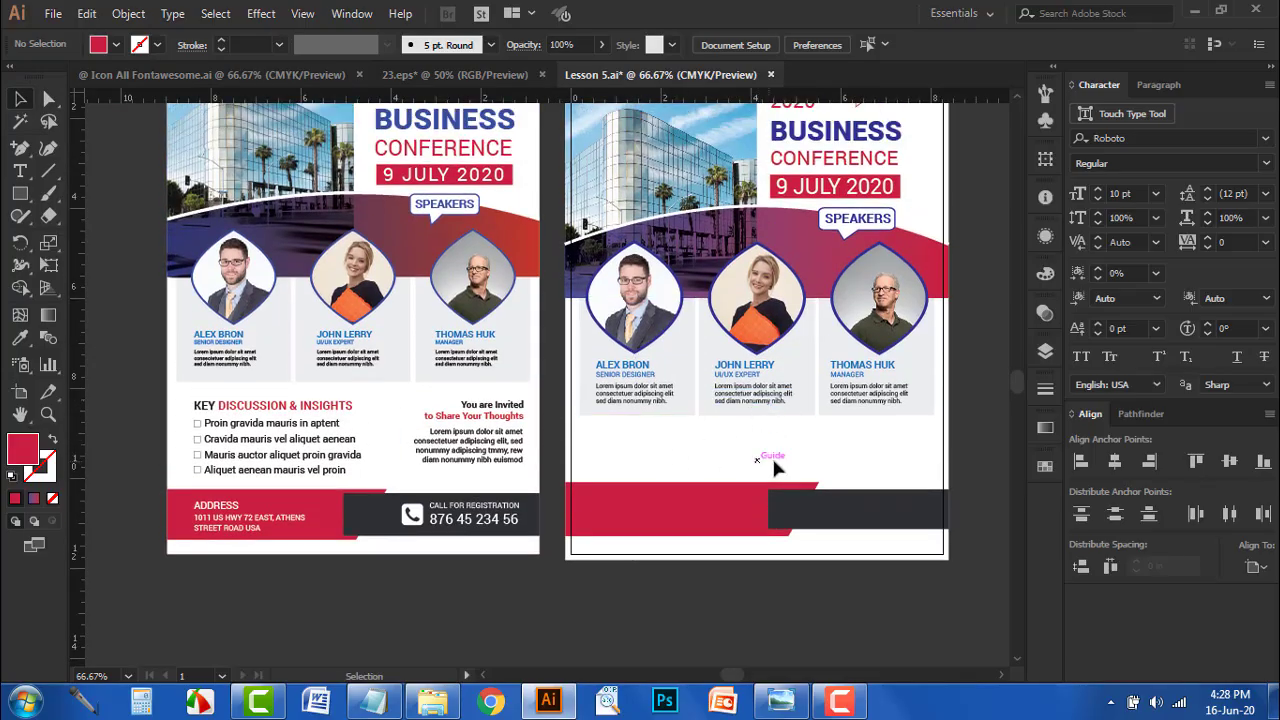
scroll(773, 466, "up", 4)
scroll(572, 218, "up", 2)
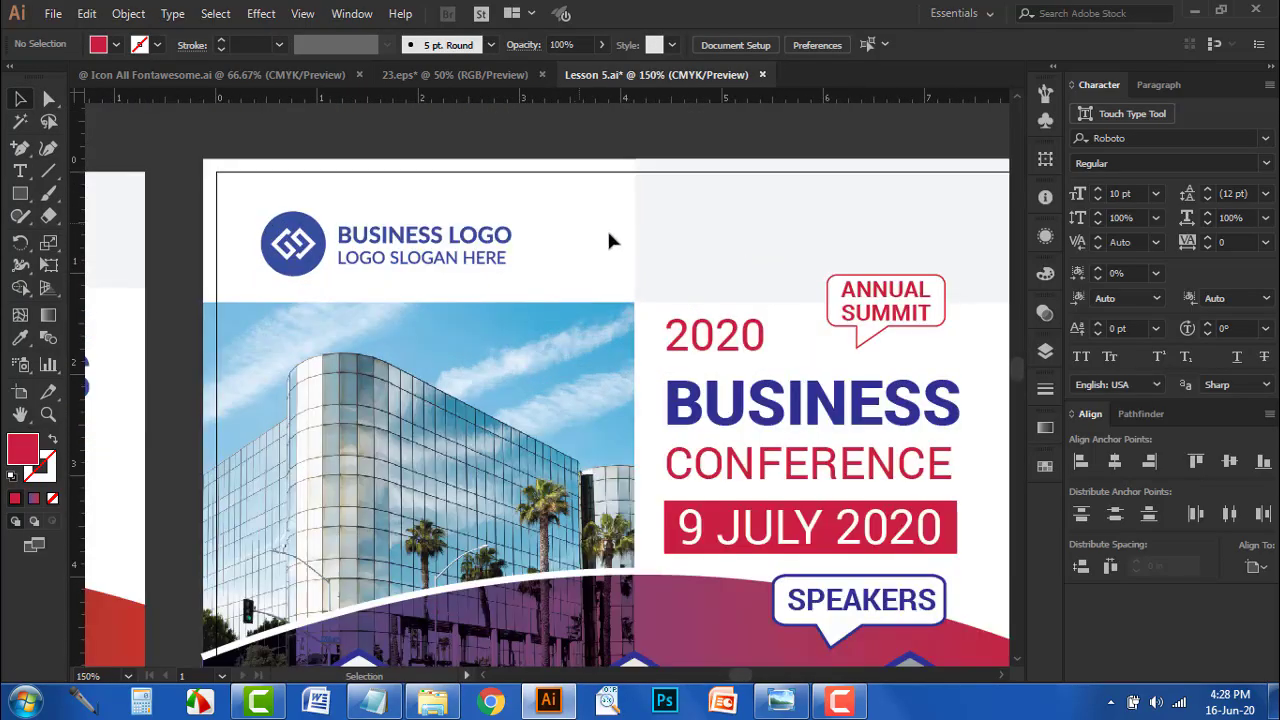
- Shorten the light grey header panel from its lower edge and move the logo and building photo up accordingly
left_click(749, 277)
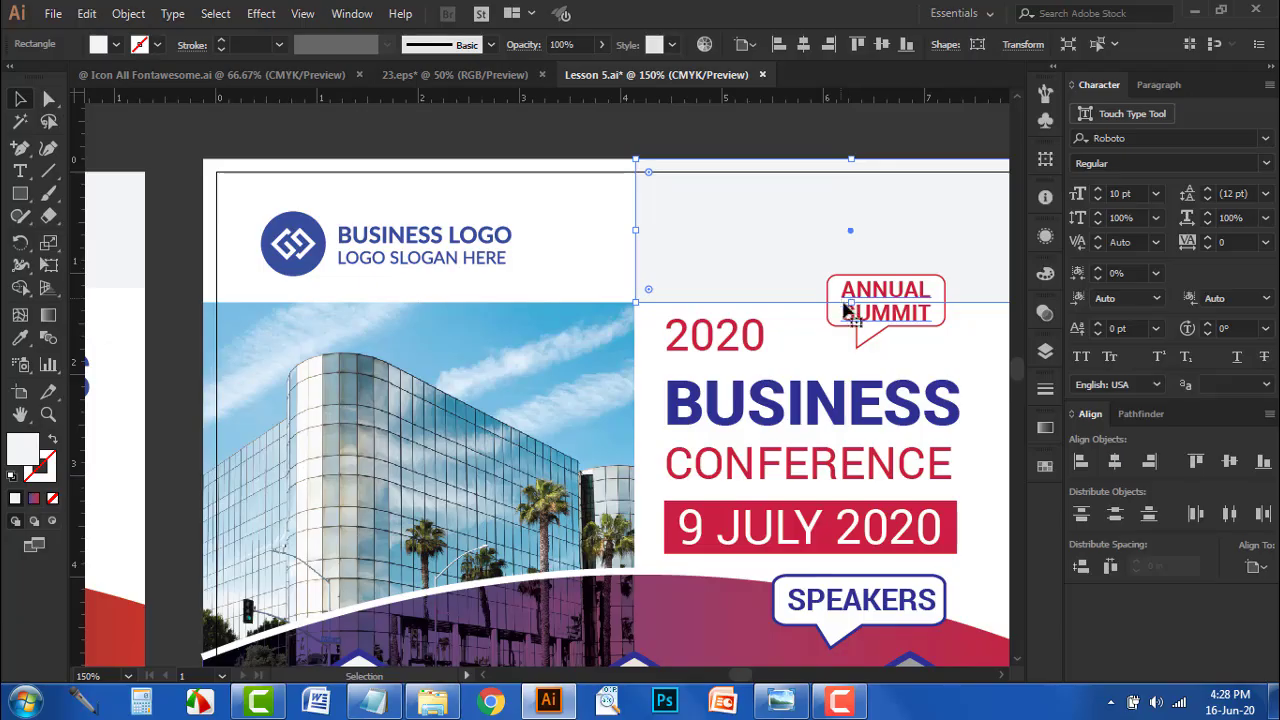
left_click_drag(853, 299, 851, 271)
left_click(490, 268)
left_click_drag(455, 262, 462, 244)
left_click(569, 260)
left_click_drag(543, 343, 540, 305)
- Move the Annual Summit callout and conference title text up, and bring the date banner closer beneath CONFERENCE
scroll(643, 285, "down", 2)
left_click_drag(645, 285, 549, 336)
left_click_drag(853, 309, 777, 261)
left_click_drag(617, 341, 617, 306)
scroll(622, 340, "down", 3)
left_click_drag(678, 380, 681, 350)
scroll(688, 320, "down", 2)
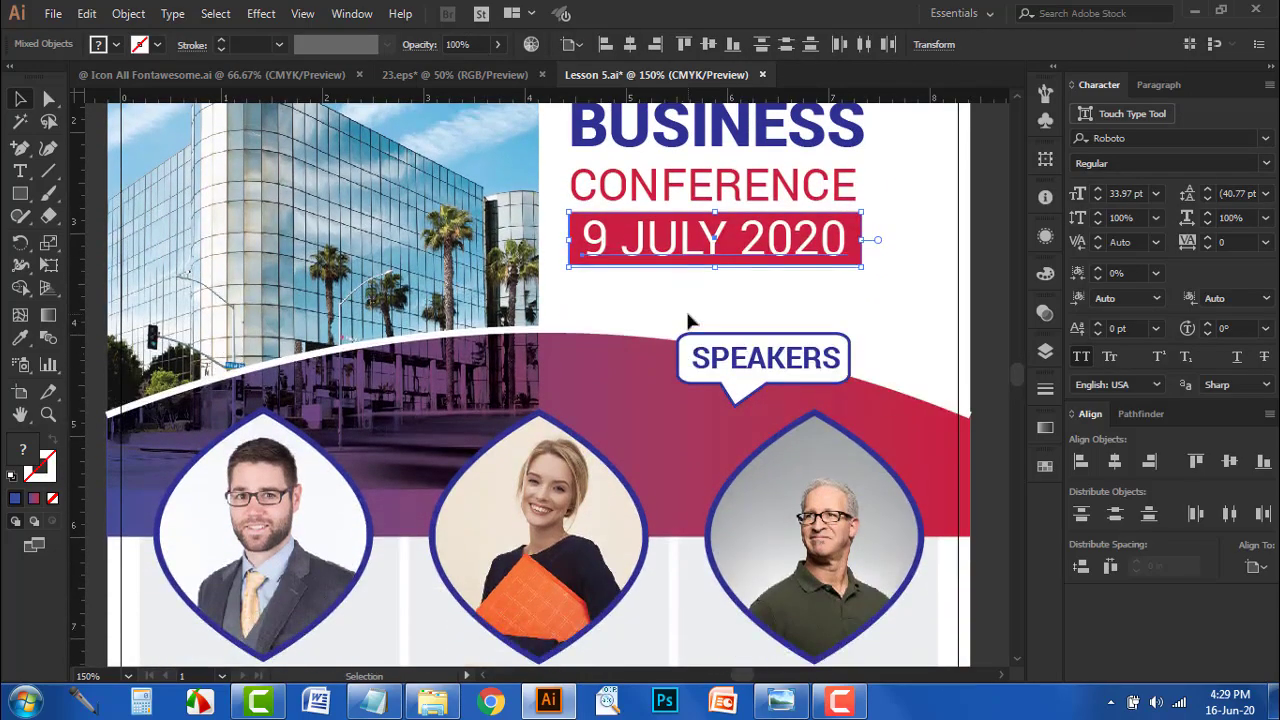
- Lock the building photo in place
scroll(686, 313, "down", 1)
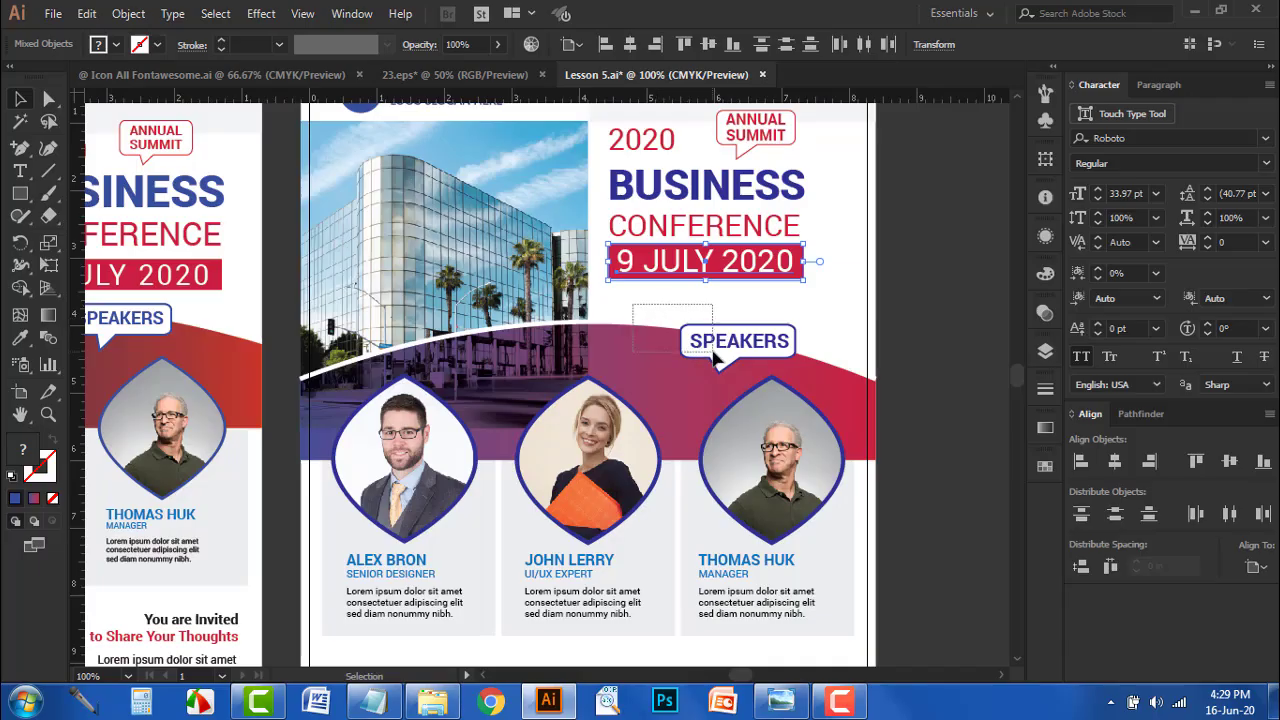
left_click(672, 336)
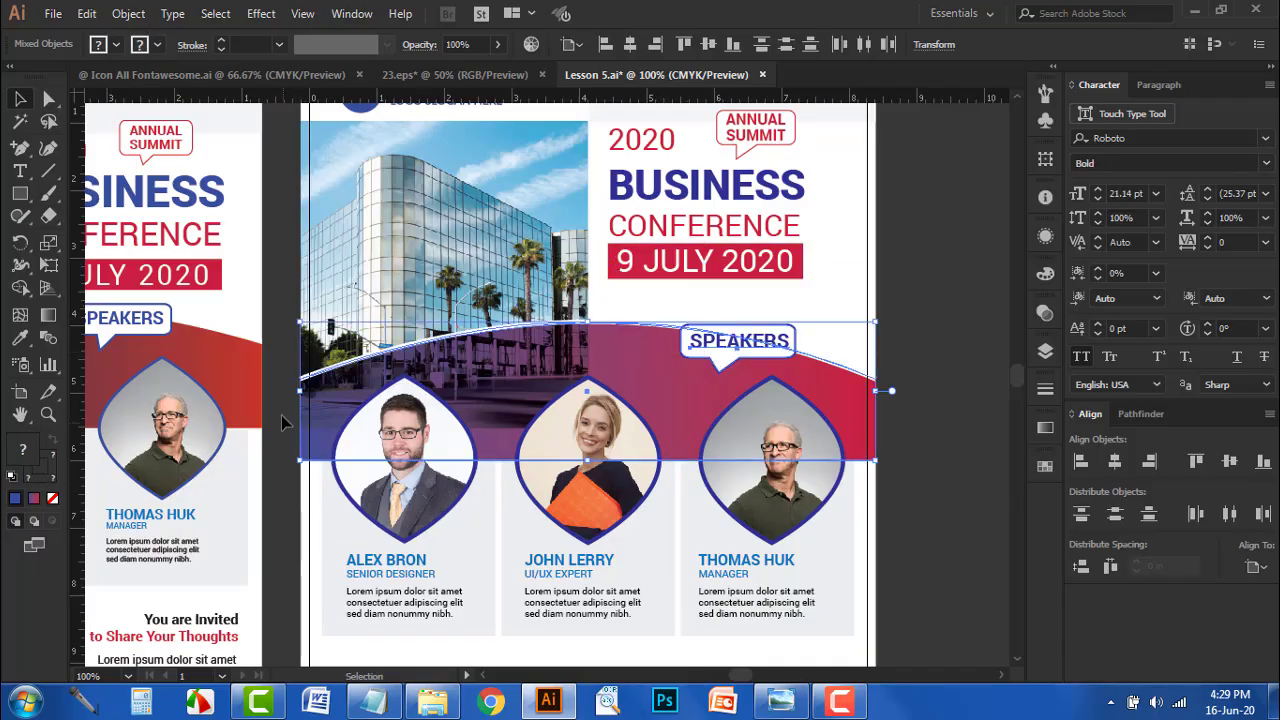
left_click(339, 287)
key("ctrl+2")
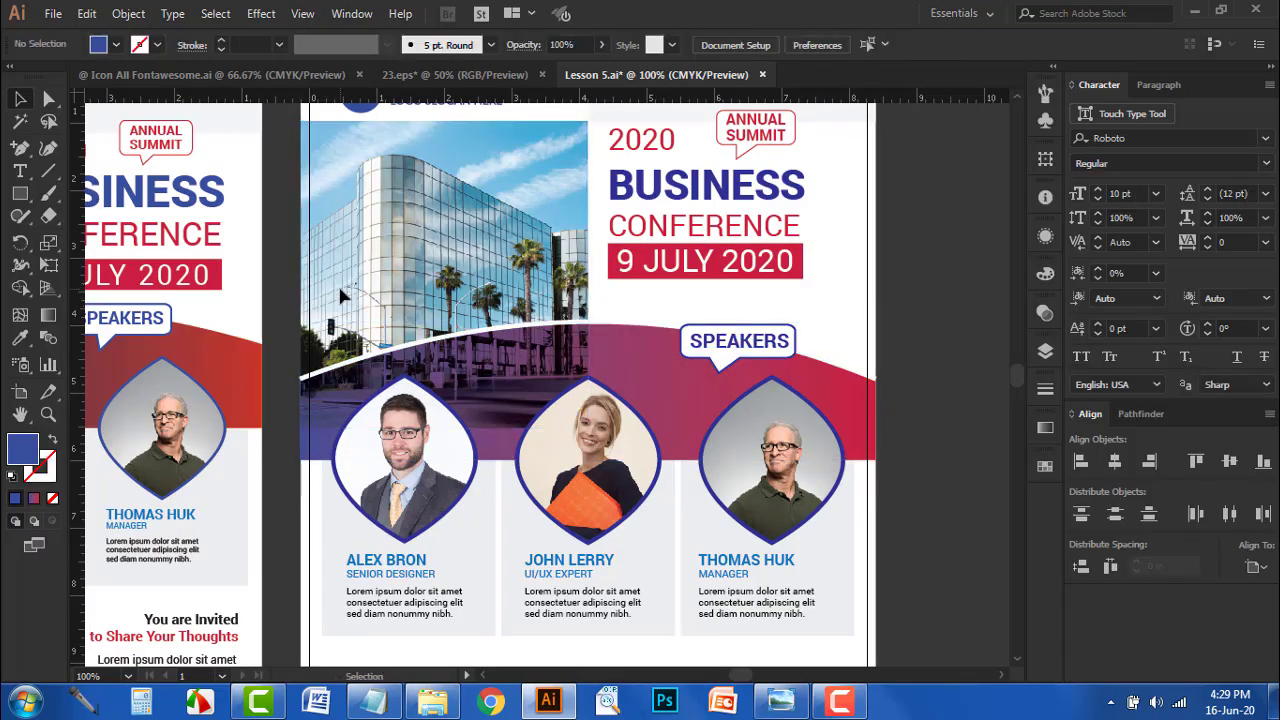
- Move the curved gradient band, SPEAKERS bubble and three speaker cards up together to Y 5.8172 in
scroll(339, 287, "down", 1)
left_click_drag(290, 314, 824, 462)
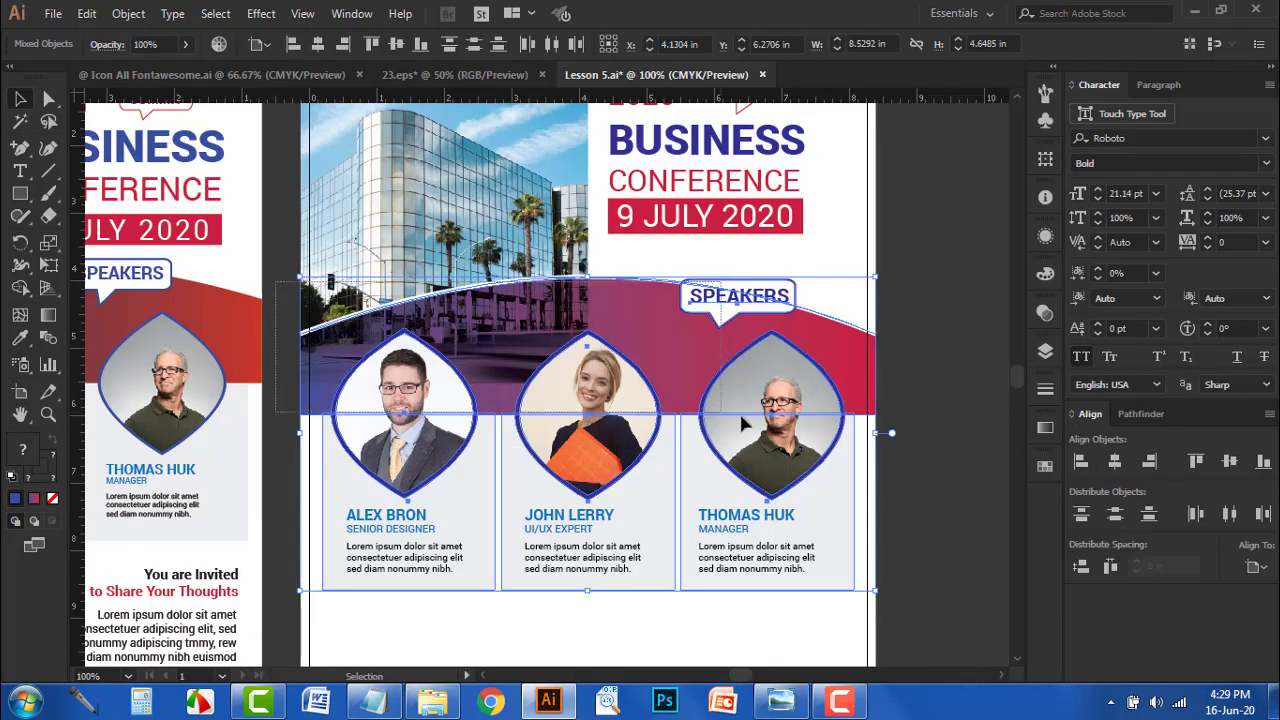
left_click_drag(282, 416, 785, 499)
scroll(929, 445, "down", 3)
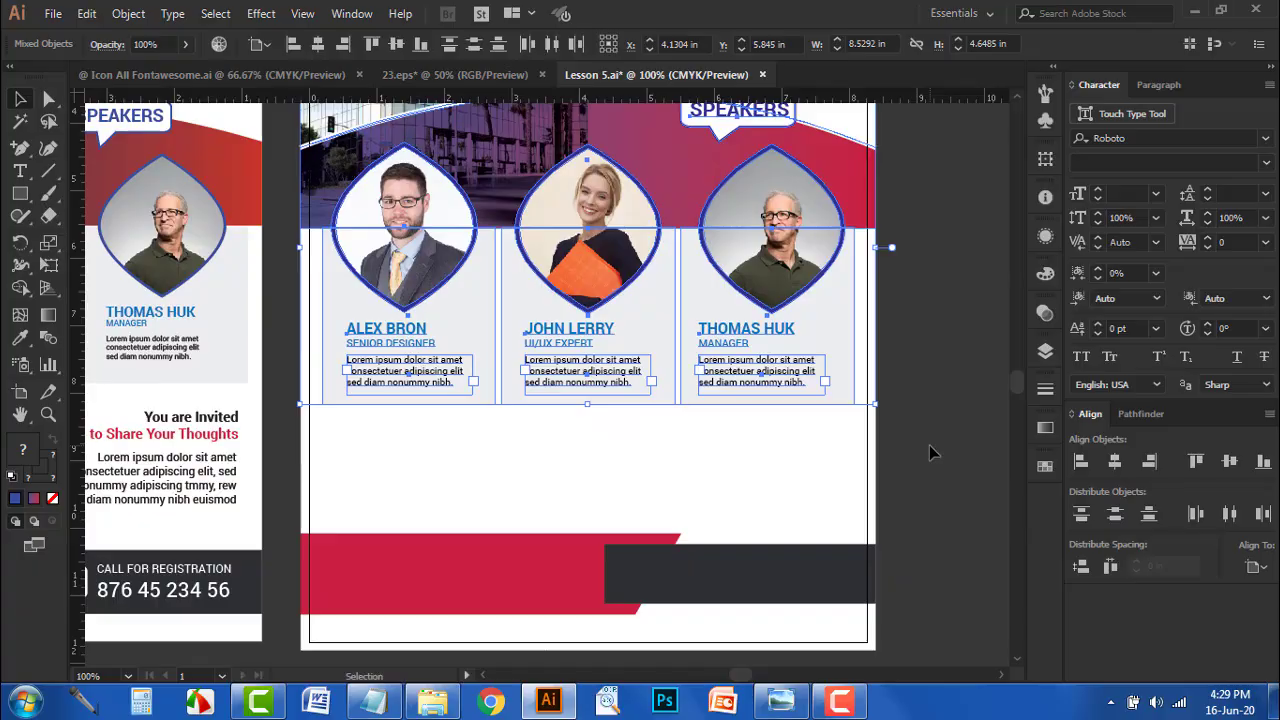
scroll(866, 490, "up", 2)
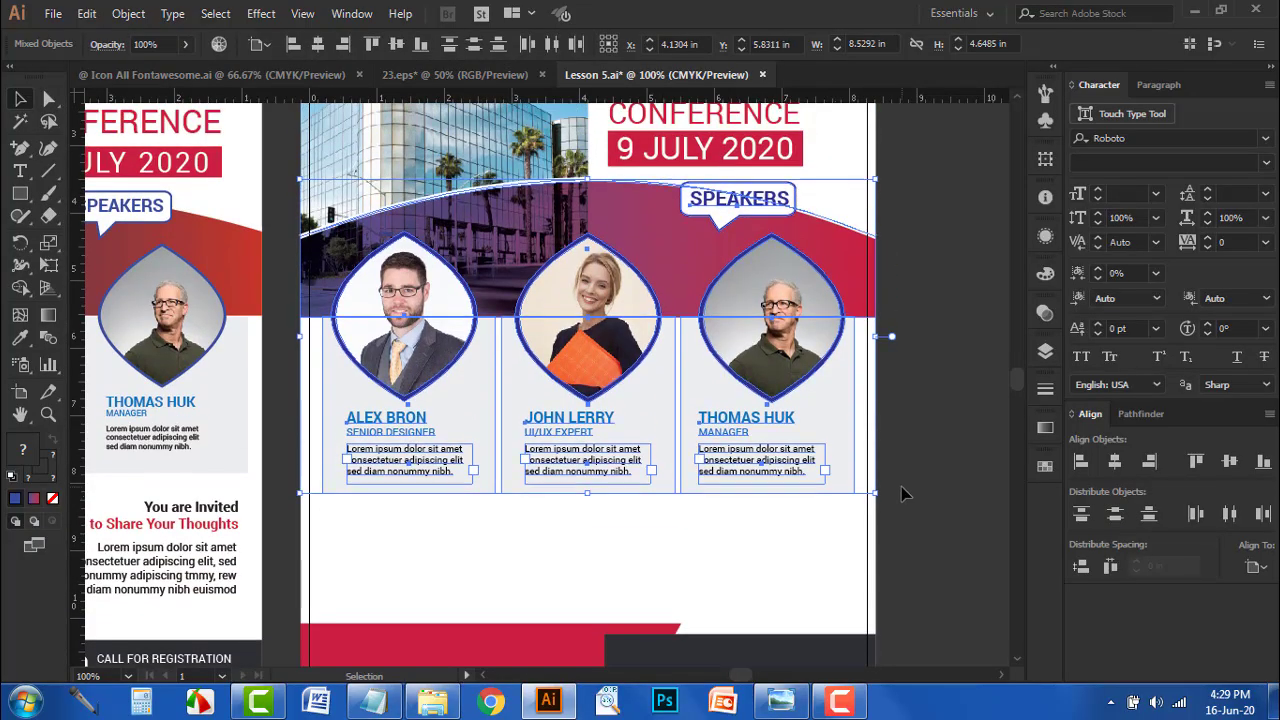
scroll(902, 492, "up", 2)
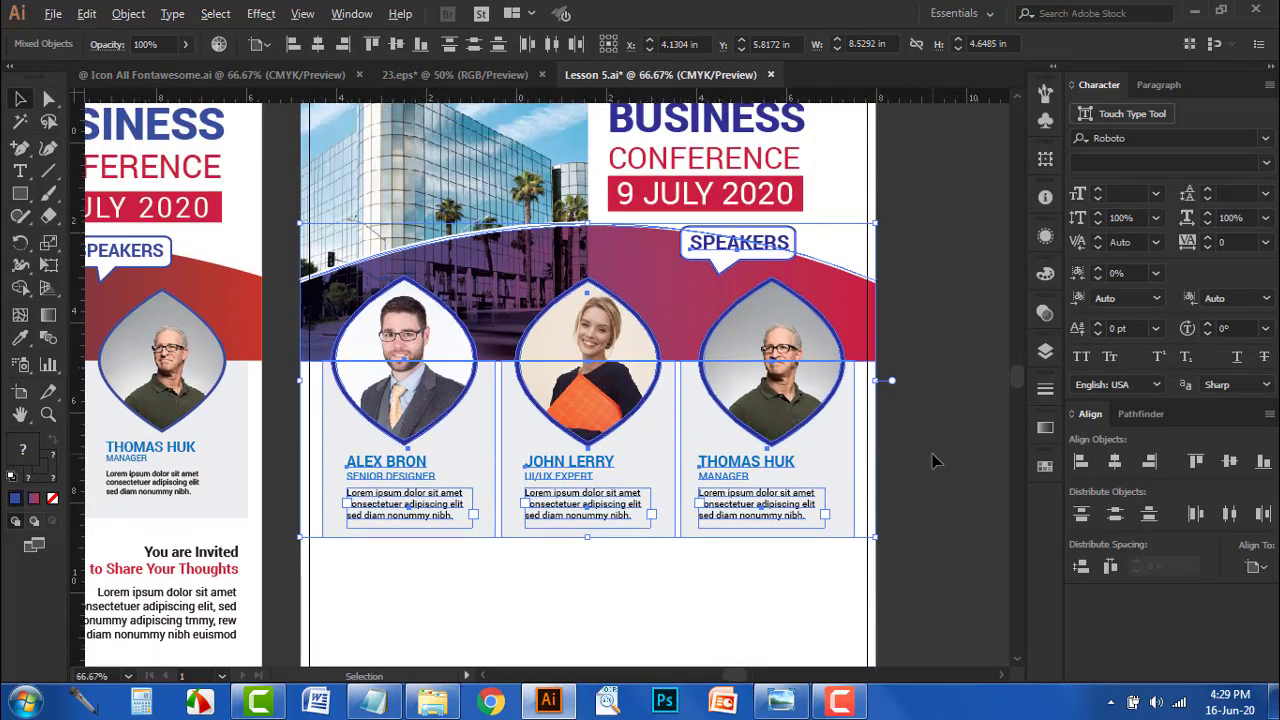
scroll(924, 457, "down", 1)
scroll(927, 454, "up", 1)
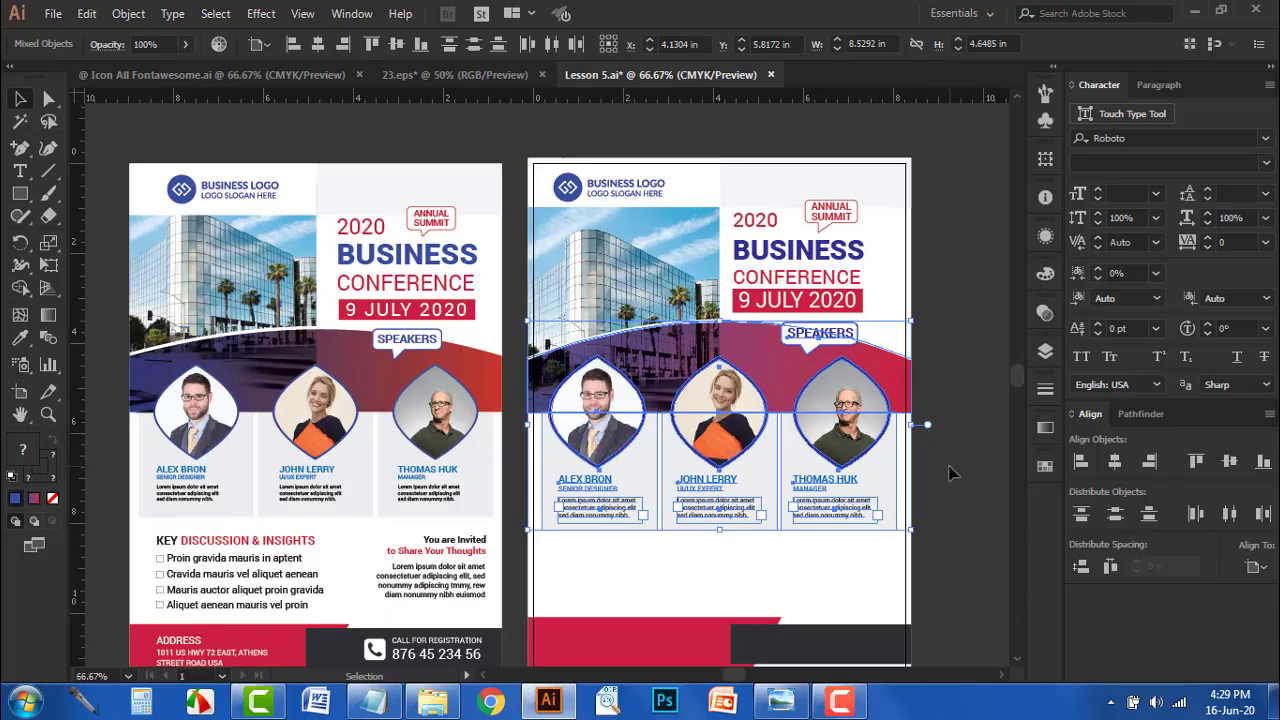
left_click(927, 437)
- Reduce the red footer bar's height slightly by lowering its upper edge
scroll(741, 430, "down", 3)
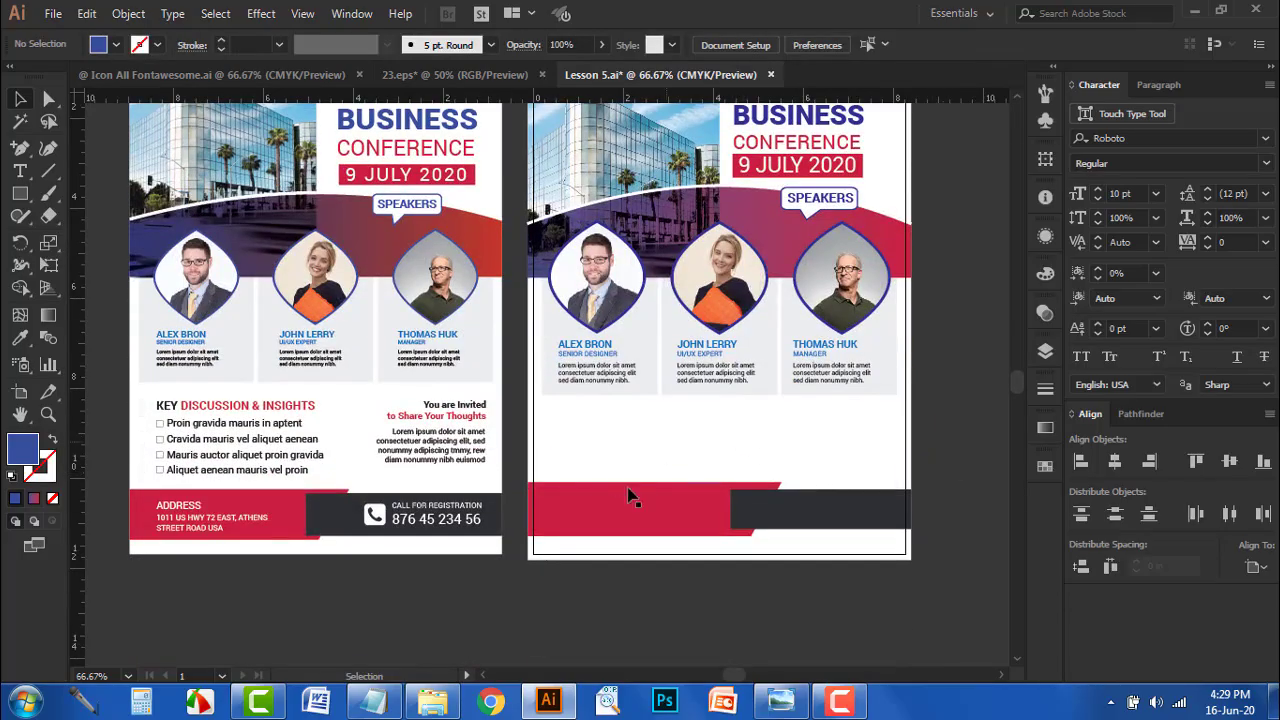
scroll(686, 457, "down", 1)
scroll(670, 470, "up", 1)
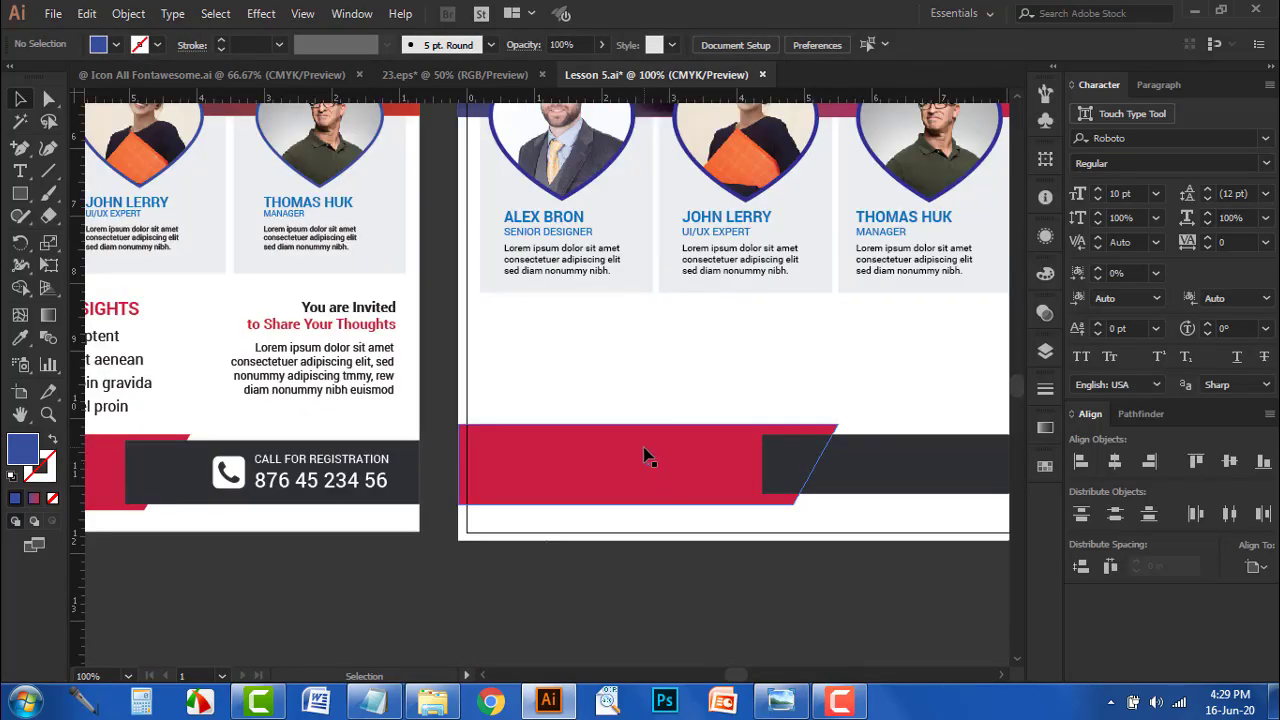
left_click(643, 452)
left_click_drag(650, 424, 651, 433)
left_click(680, 382)
- Nudge the red and charcoal footer bars slightly down together
left_click_drag(706, 394, 630, 368)
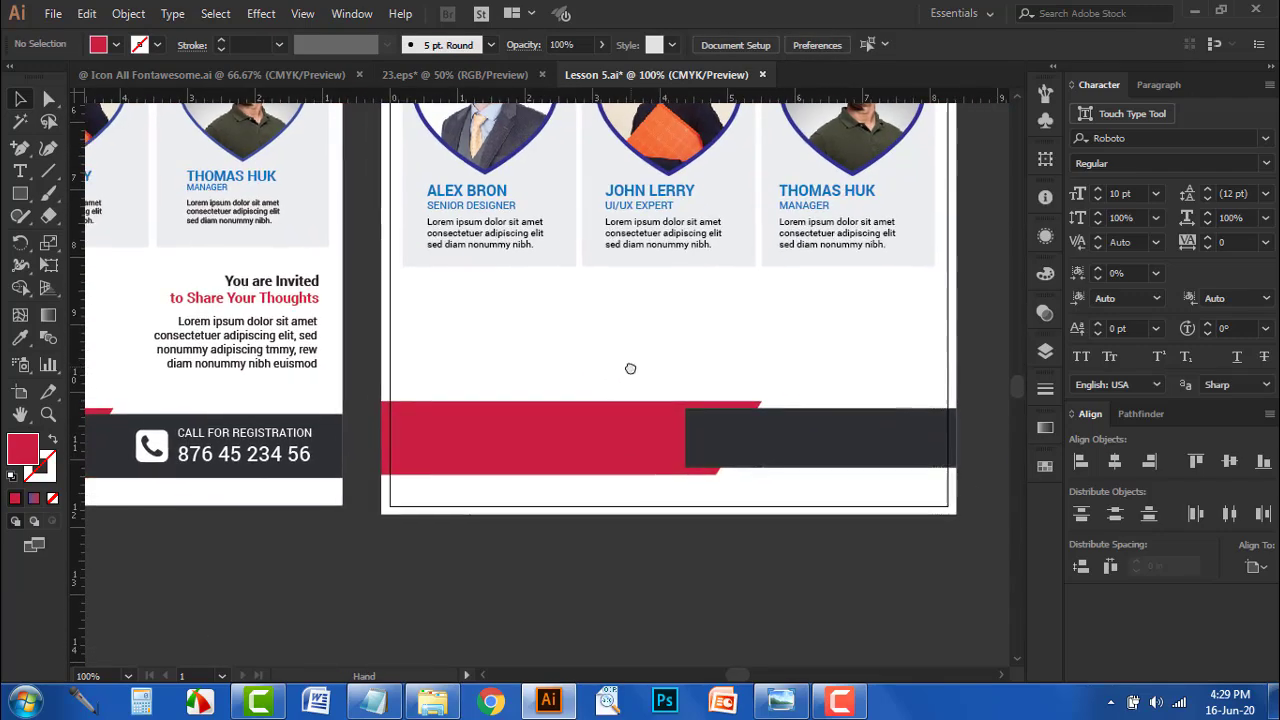
left_click_drag(725, 439, 731, 448)
key("Down")
key("Down")
key("Down")
key("Down")
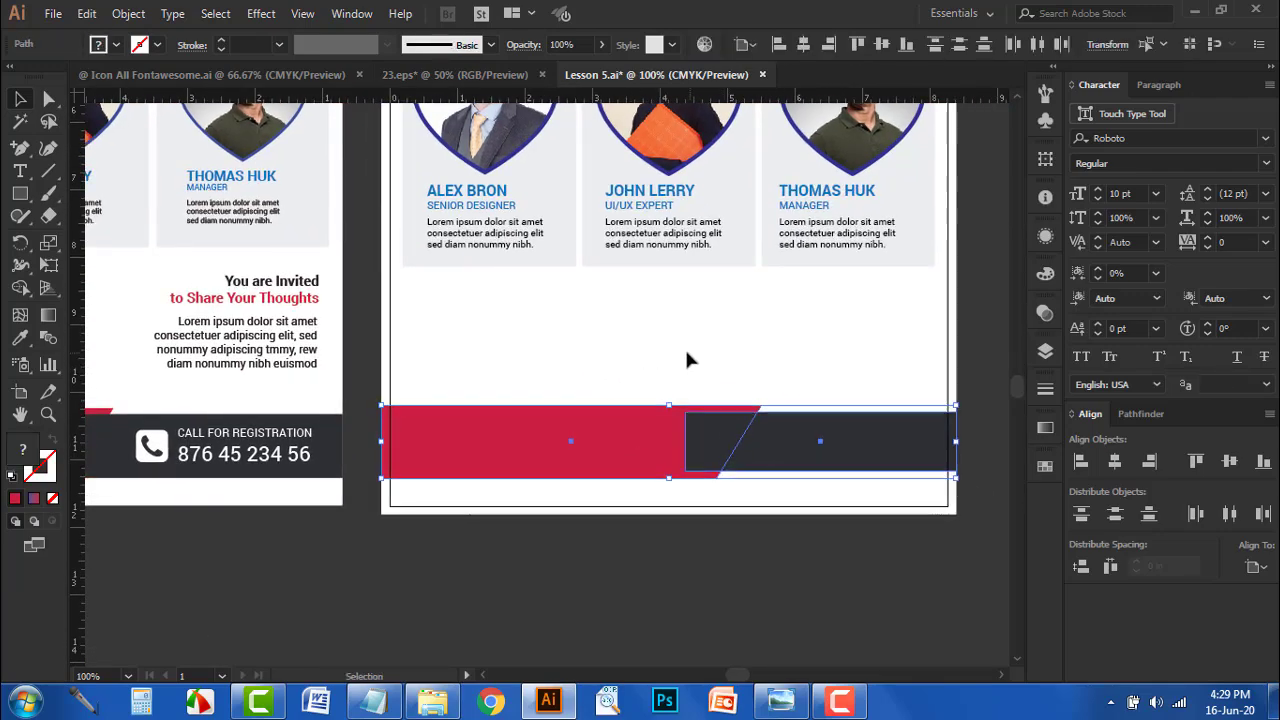
left_click(684, 346)
- Switch to Text.txt in Notepad and copy the line "Key Discussion & Insights"
left_click_drag(637, 377, 703, 465)
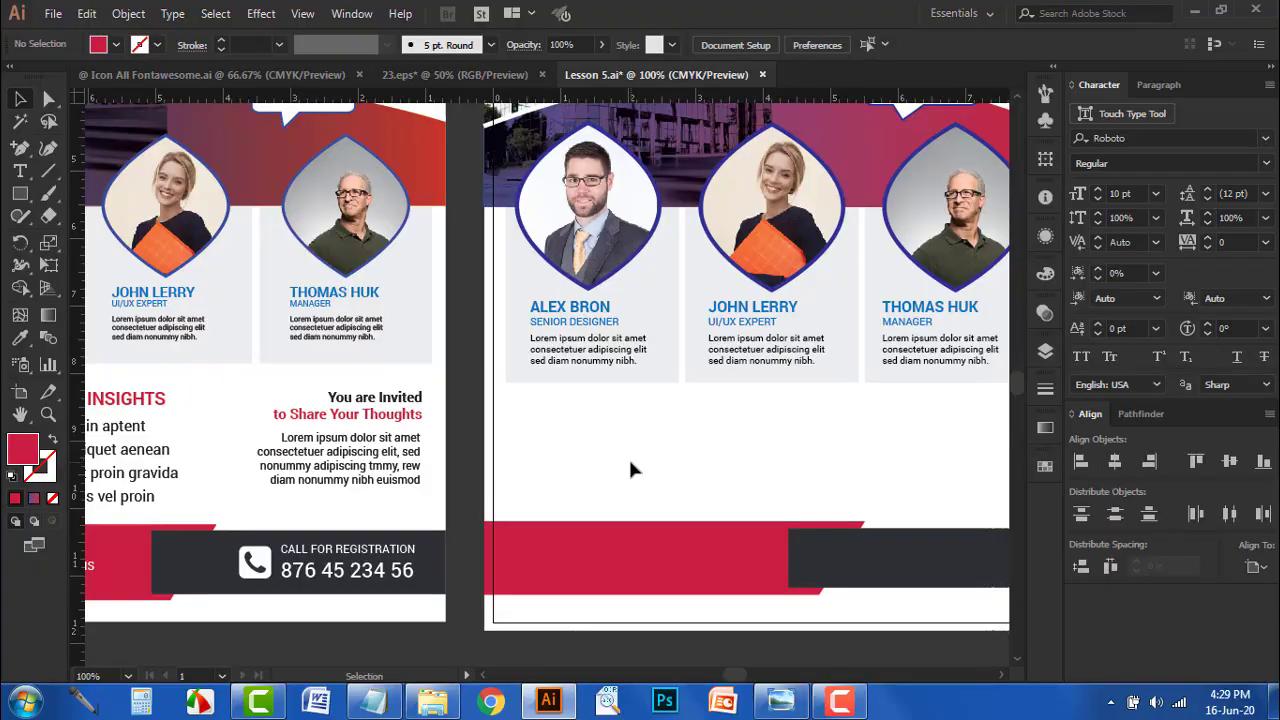
scroll(628, 456, "up", 1)
scroll(580, 477, "left", 4)
scroll(580, 477, "down", 1)
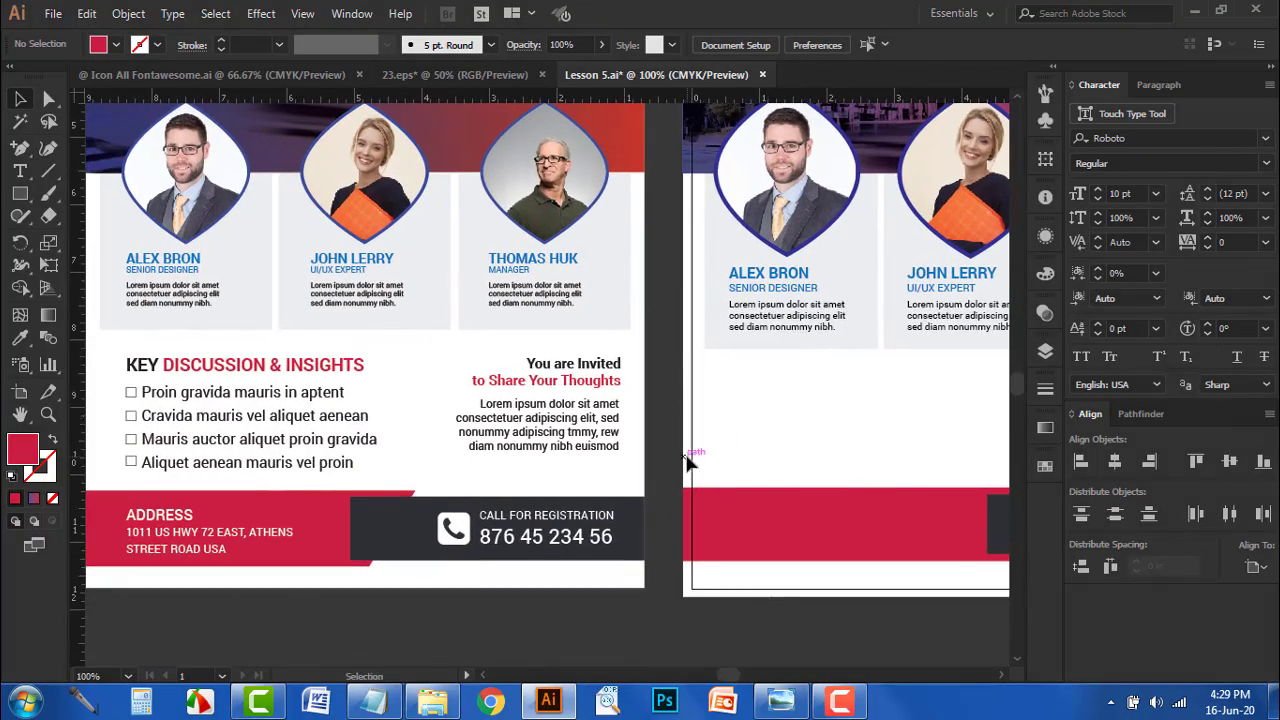
left_click(374, 701)
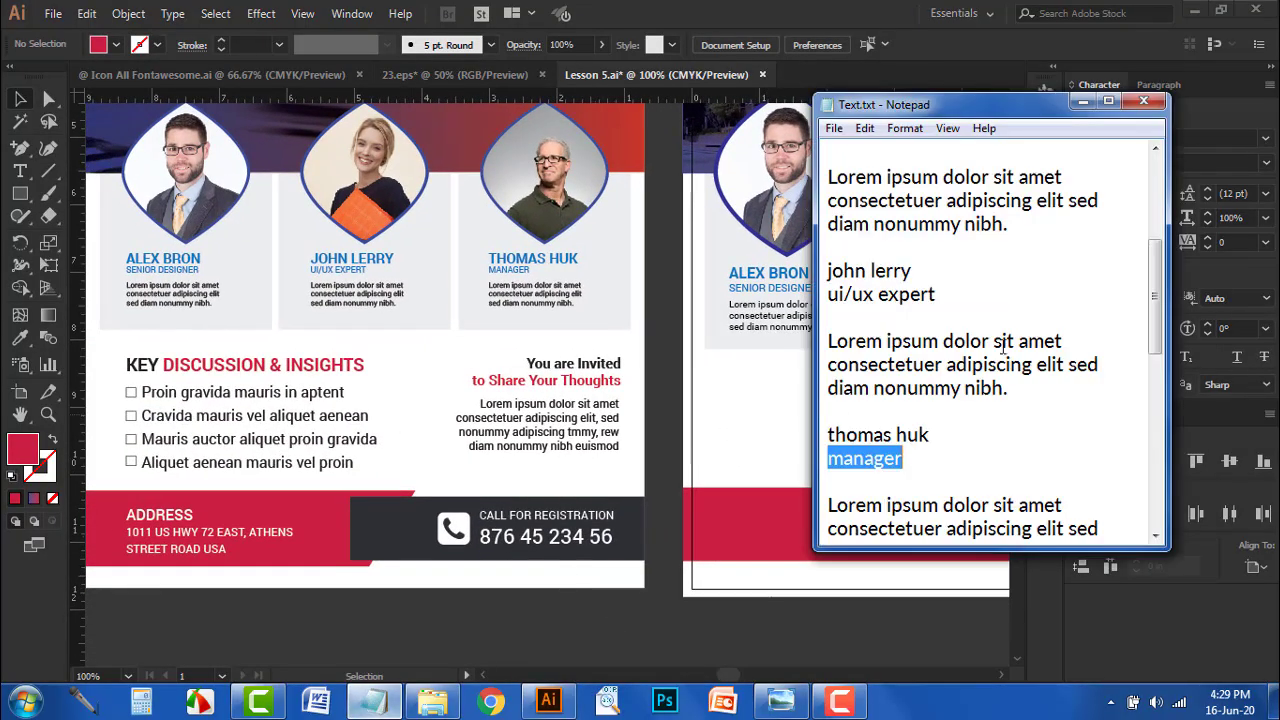
scroll(936, 470, "down", 2)
scroll(936, 470, "down", 4)
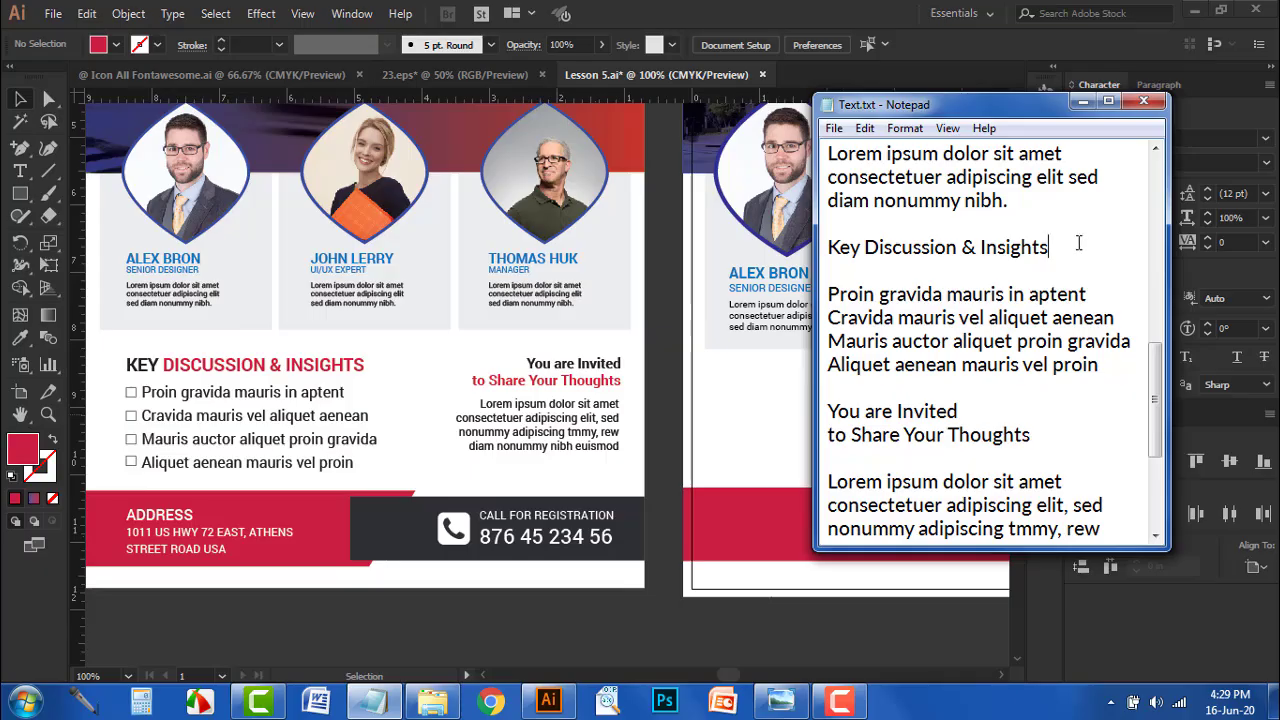
left_click_drag(1078, 243, 806, 240)
key("ctrl+c")
- Return to Illustrator and paste the copied heading as a new text line beneath the first speaker card
left_click(710, 394)
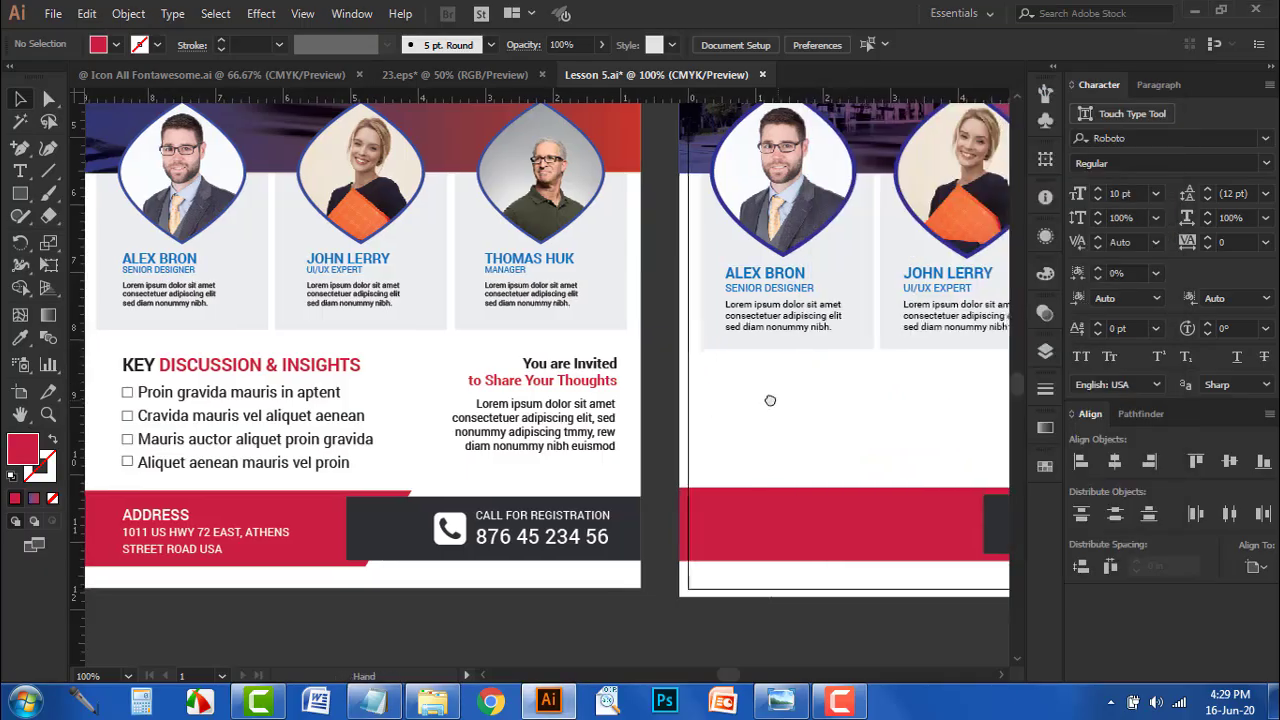
left_click_drag(770, 400, 777, 386)
key("t")
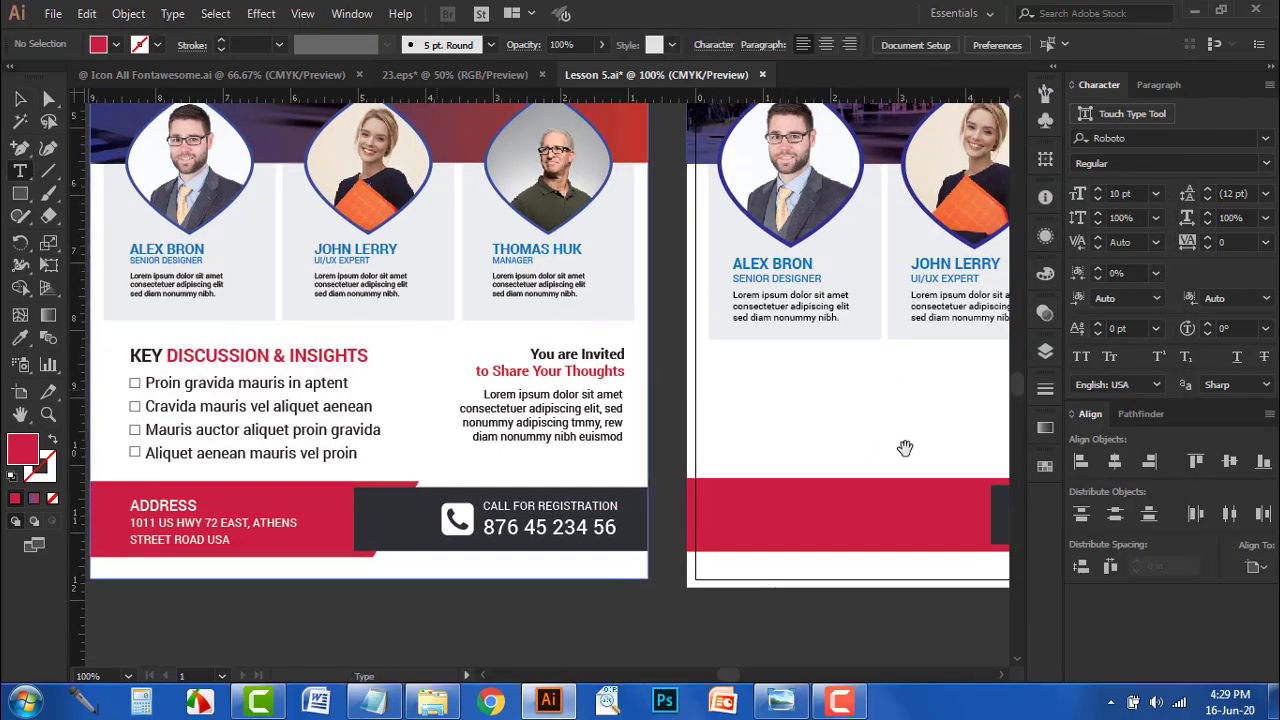
left_click_drag(905, 448, 722, 430)
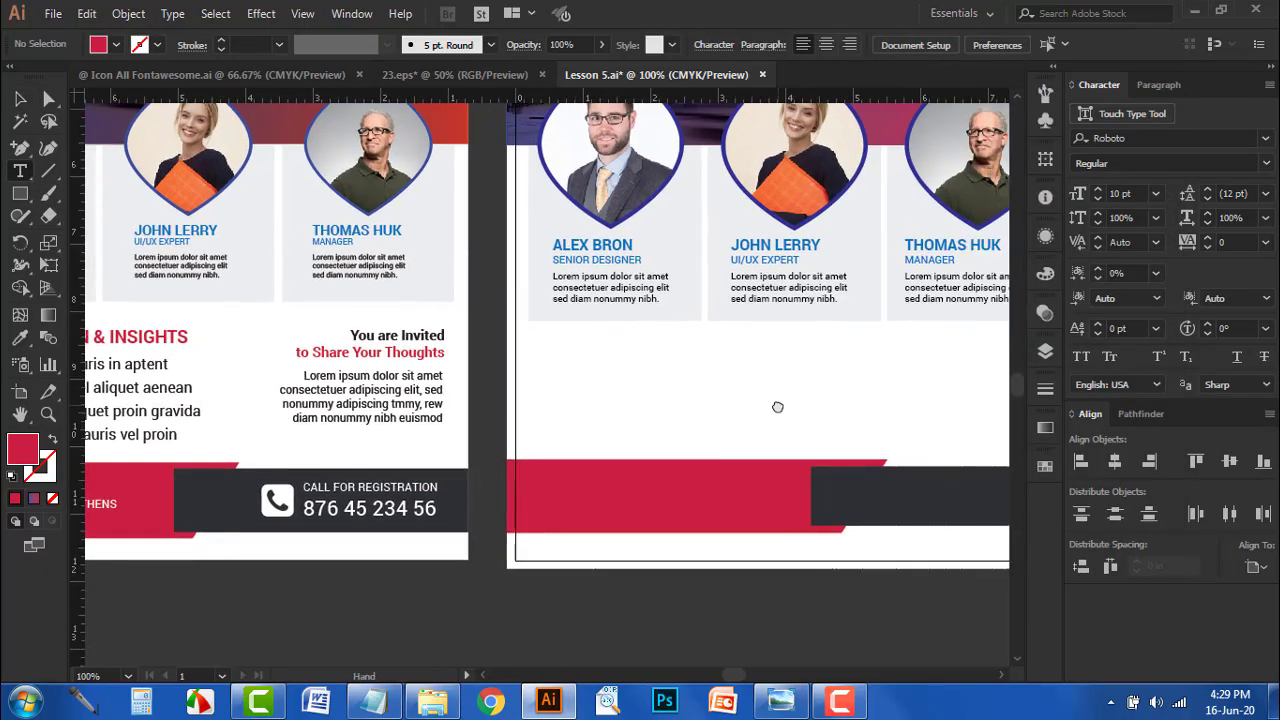
left_click(566, 352)
key("ctrl+v")
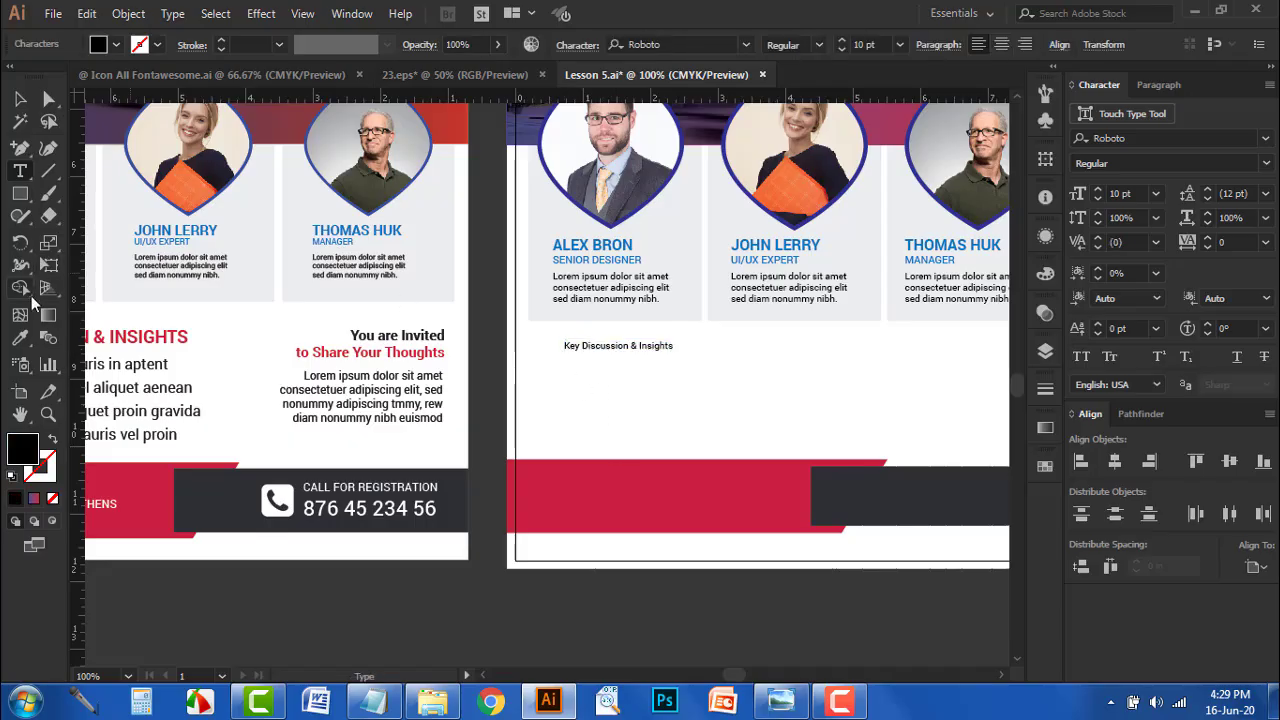
- Give the new heading the bold red uppercase style of the reference flyer's "DISCUSSION & INSIGHTS" using the Eyedropper
left_click(20, 338)
left_click(440, 353)
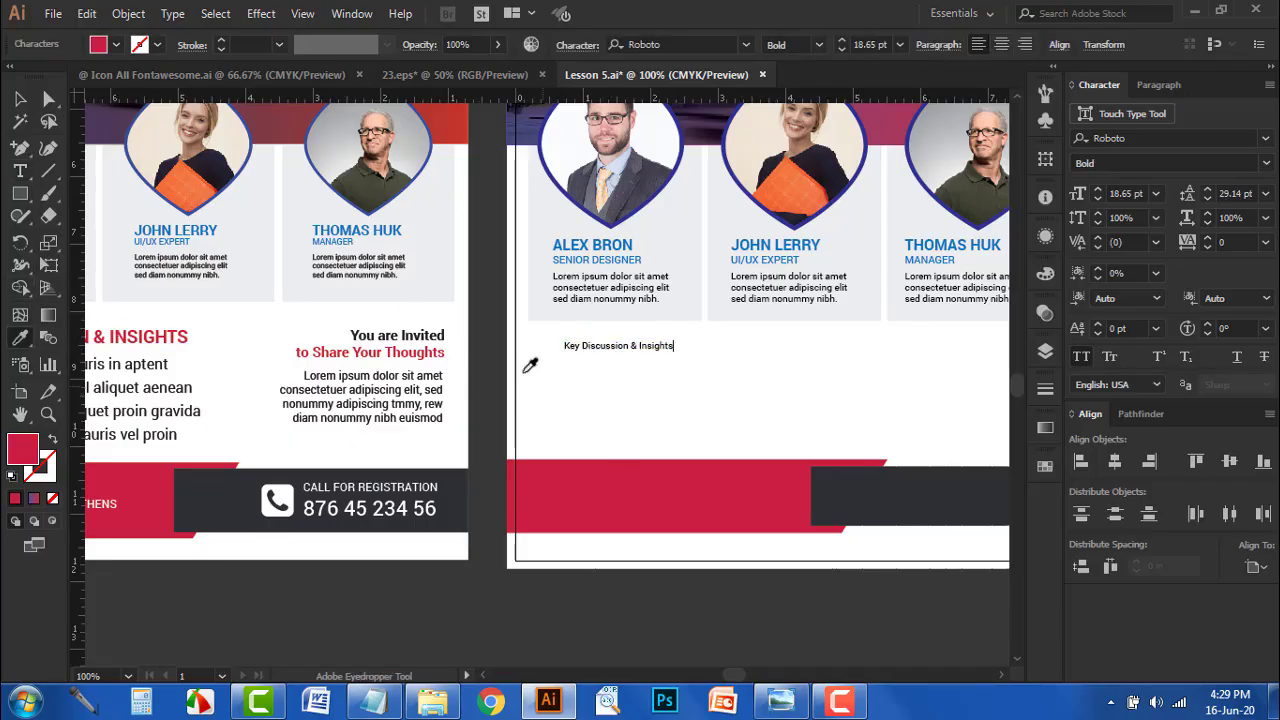
left_click(20, 99)
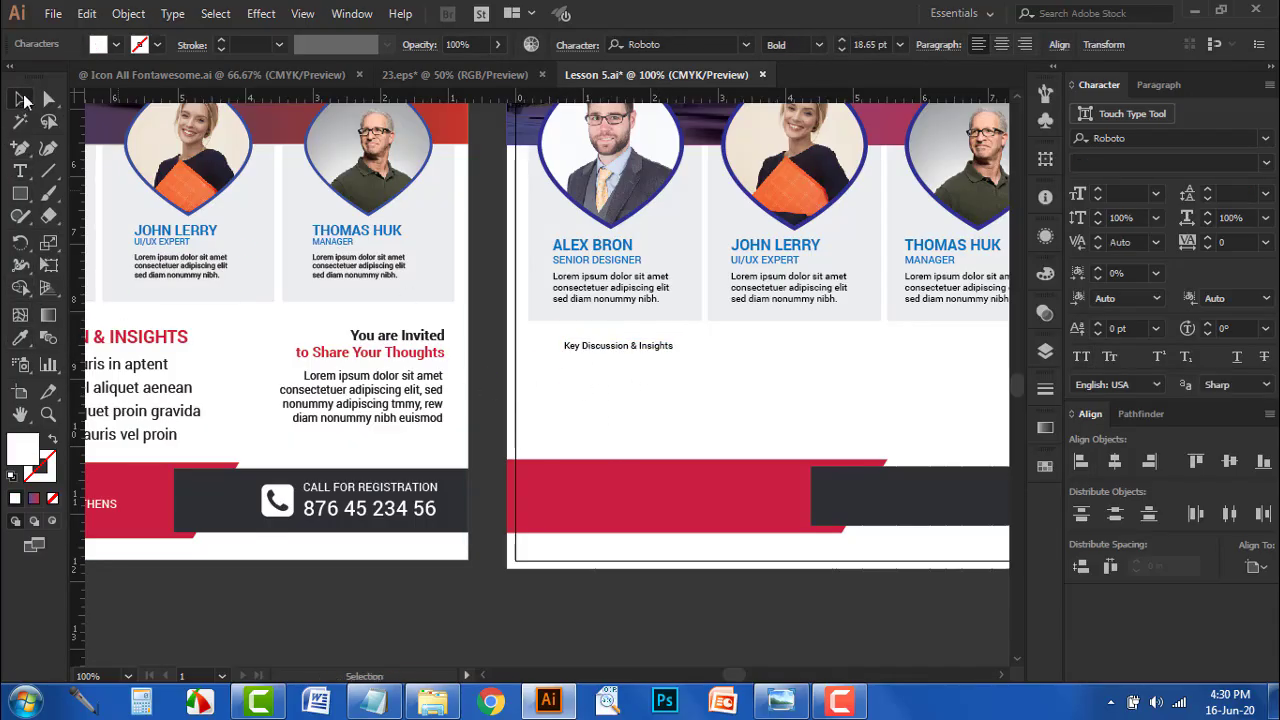
left_click_drag(397, 340, 590, 344)
left_click(20, 338)
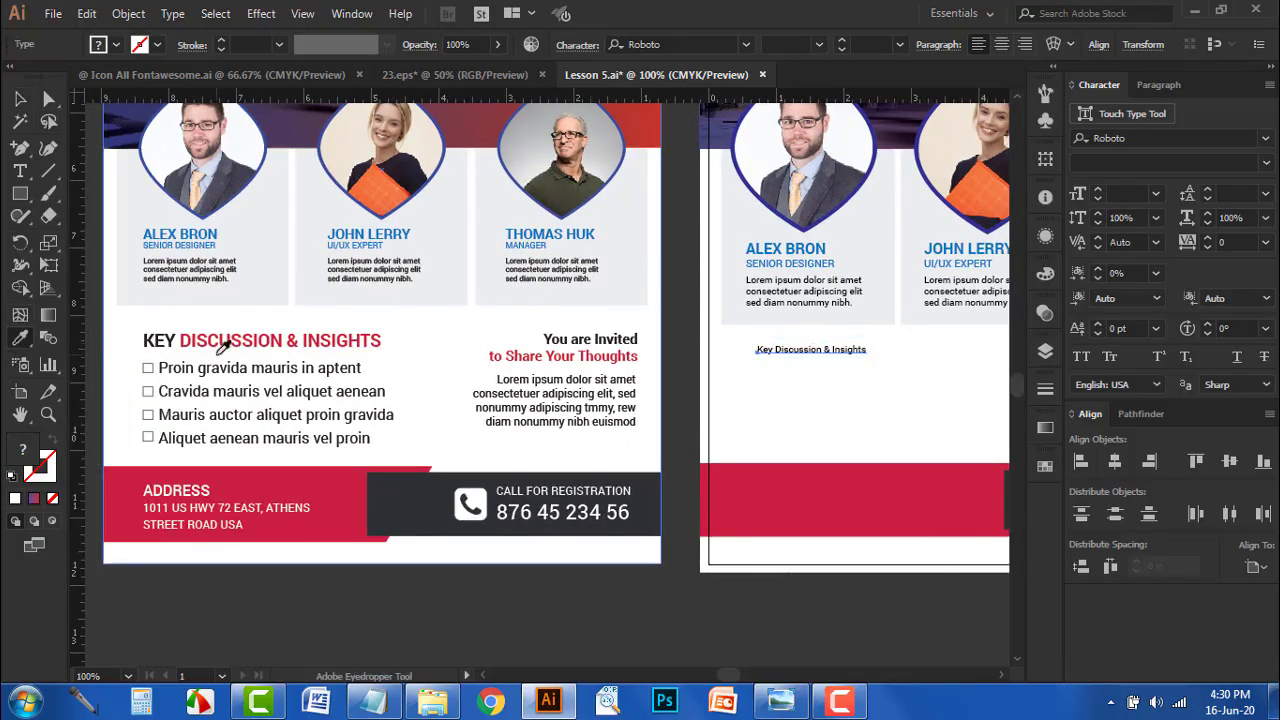
left_click(360, 341)
- Colour only the word KEY in the new heading black
left_click_drag(891, 358, 746, 374)
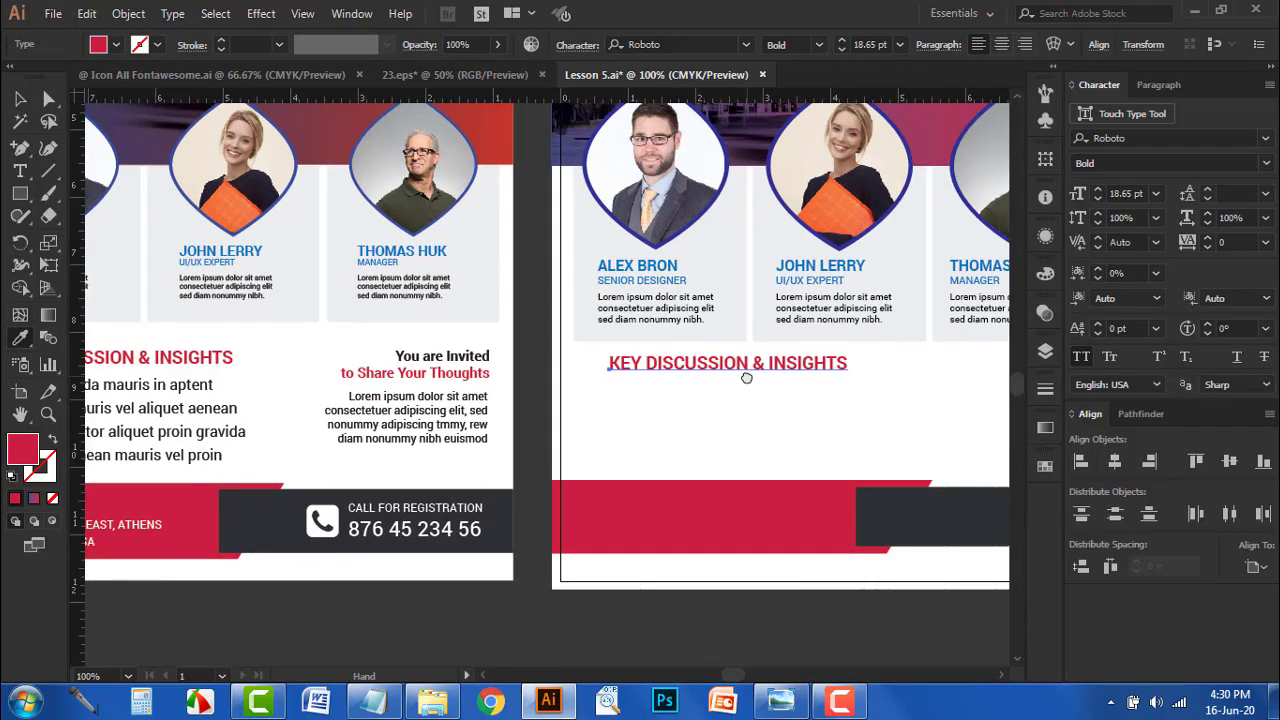
left_click(22, 172)
left_click_drag(629, 363, 843, 376)
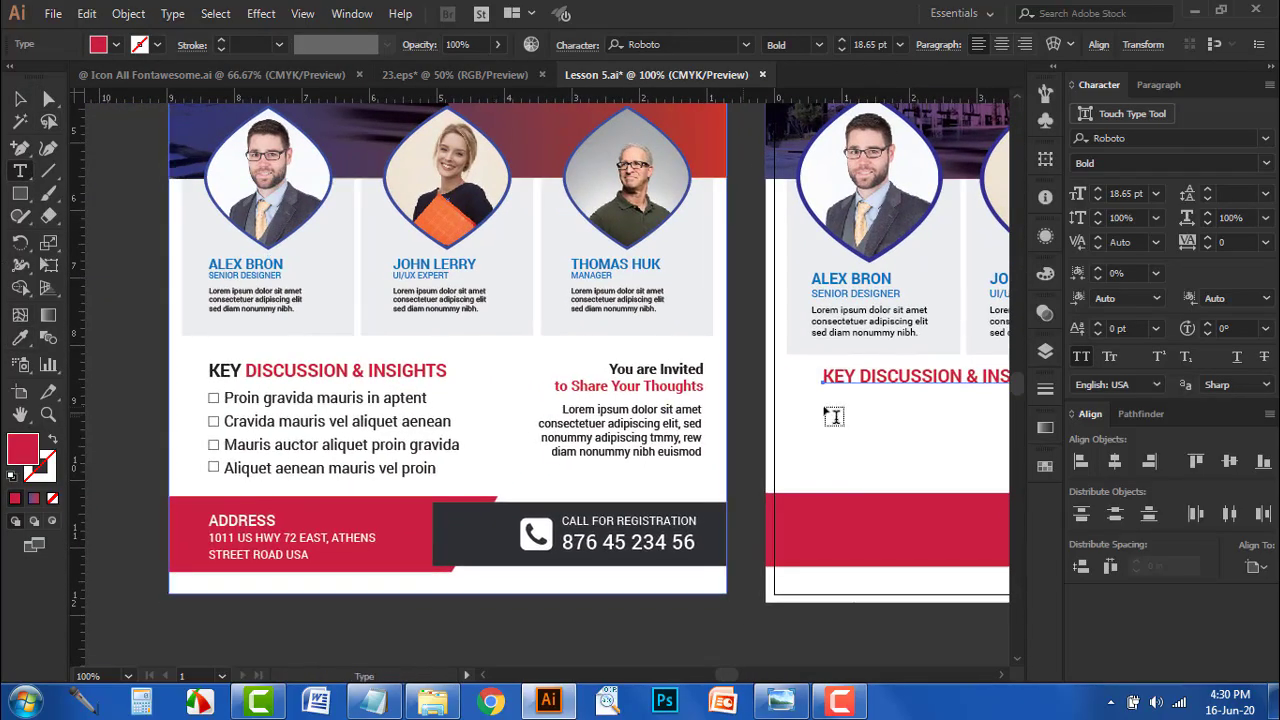
double_click(854, 376)
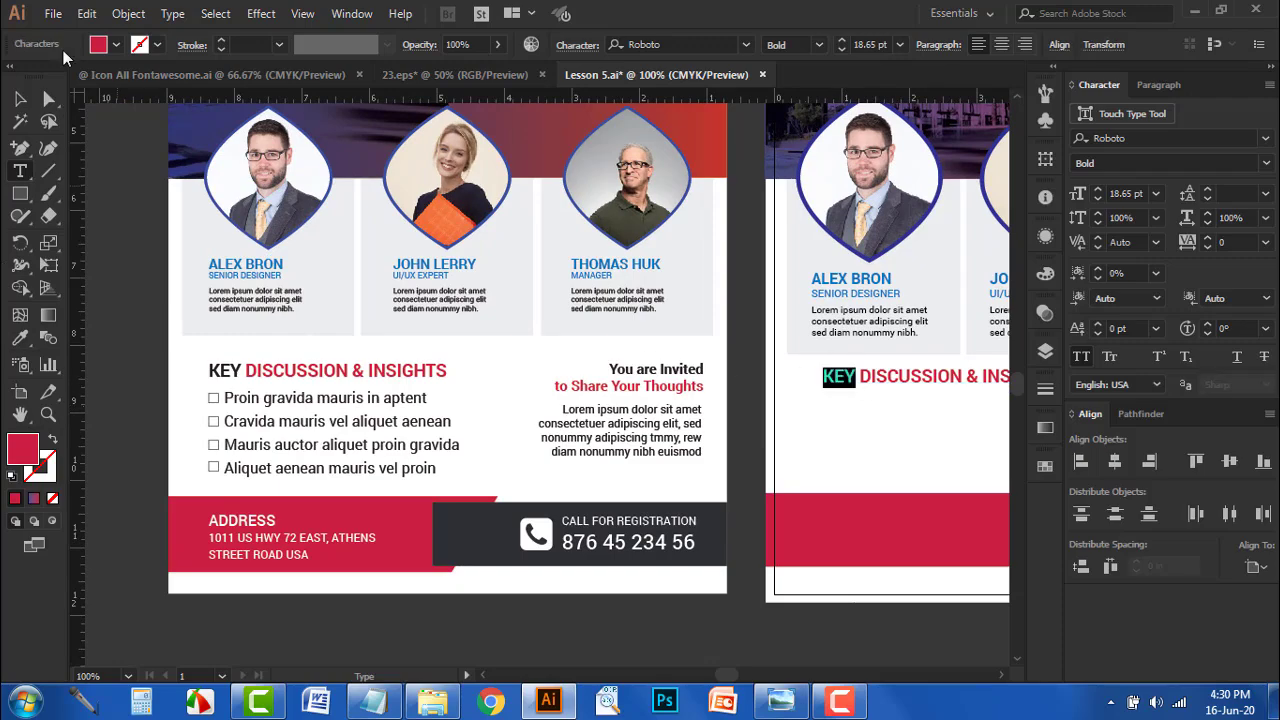
left_click(113, 44)
left_click(53, 78)
left_click(137, 291)
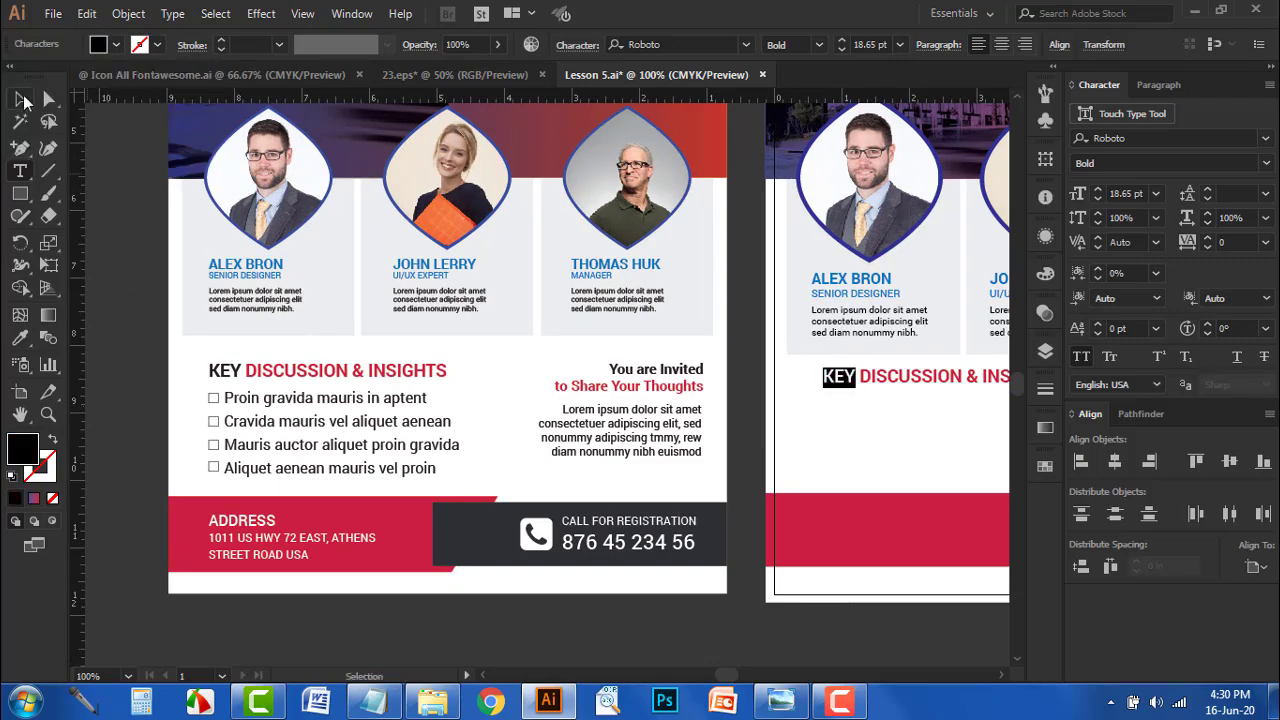
left_click(20, 99)
left_click(168, 312)
- Switch to Text.txt in Notepad and copy the four list lines from "Proin gravida mauris in aptent" to "Aliquet aenean mauris vel proin"
left_click_drag(695, 559, 584, 451)
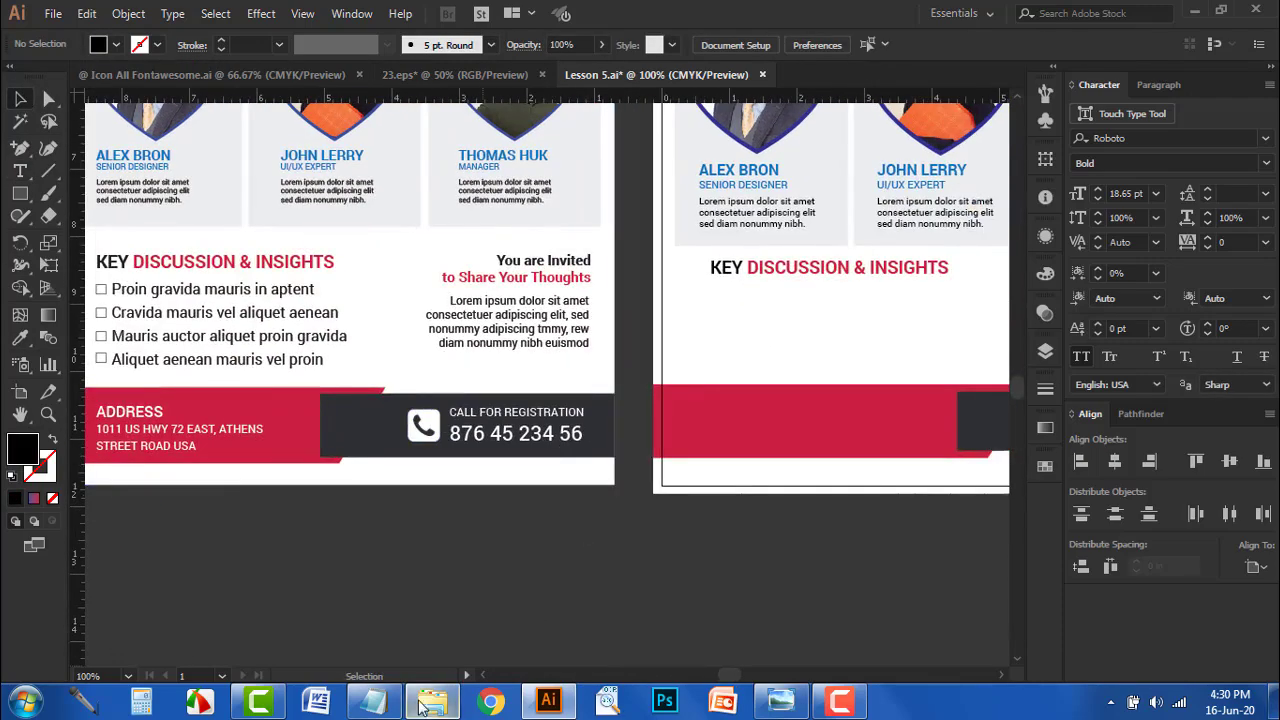
left_click(372, 700)
scroll(890, 435, "down", 1)
scroll(970, 385, "up", 1)
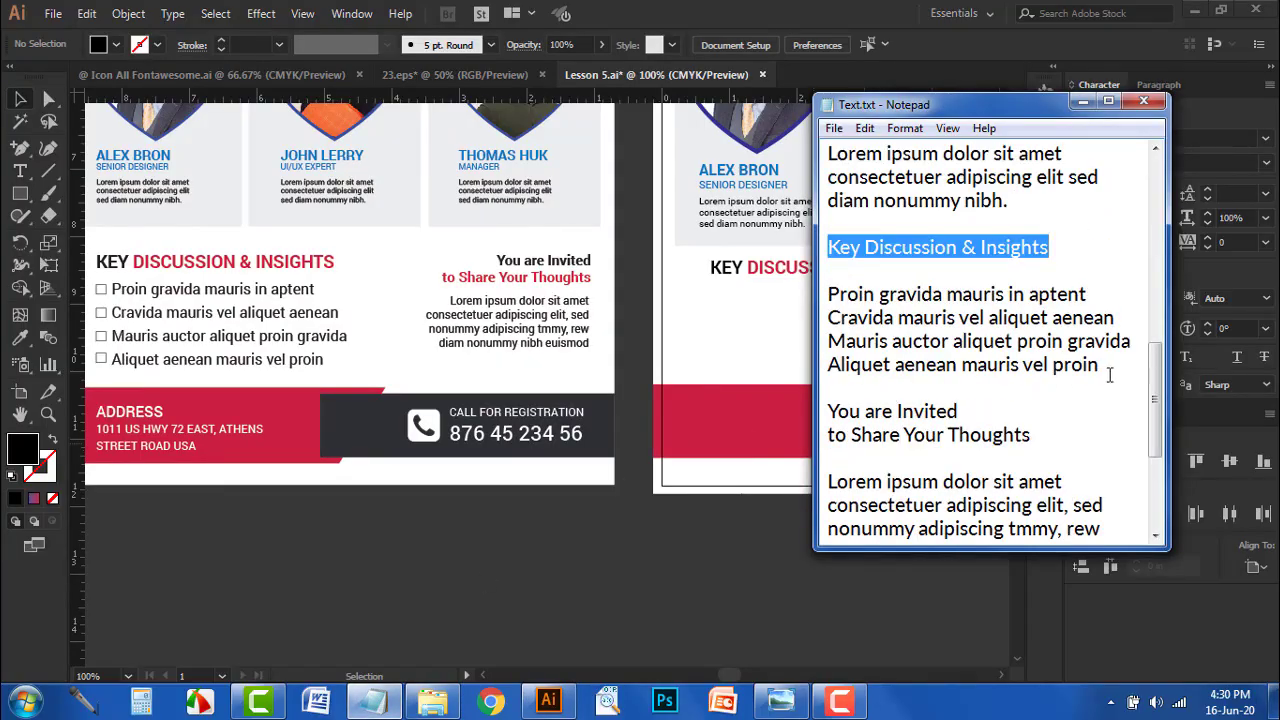
left_click_drag(1109, 374, 840, 296)
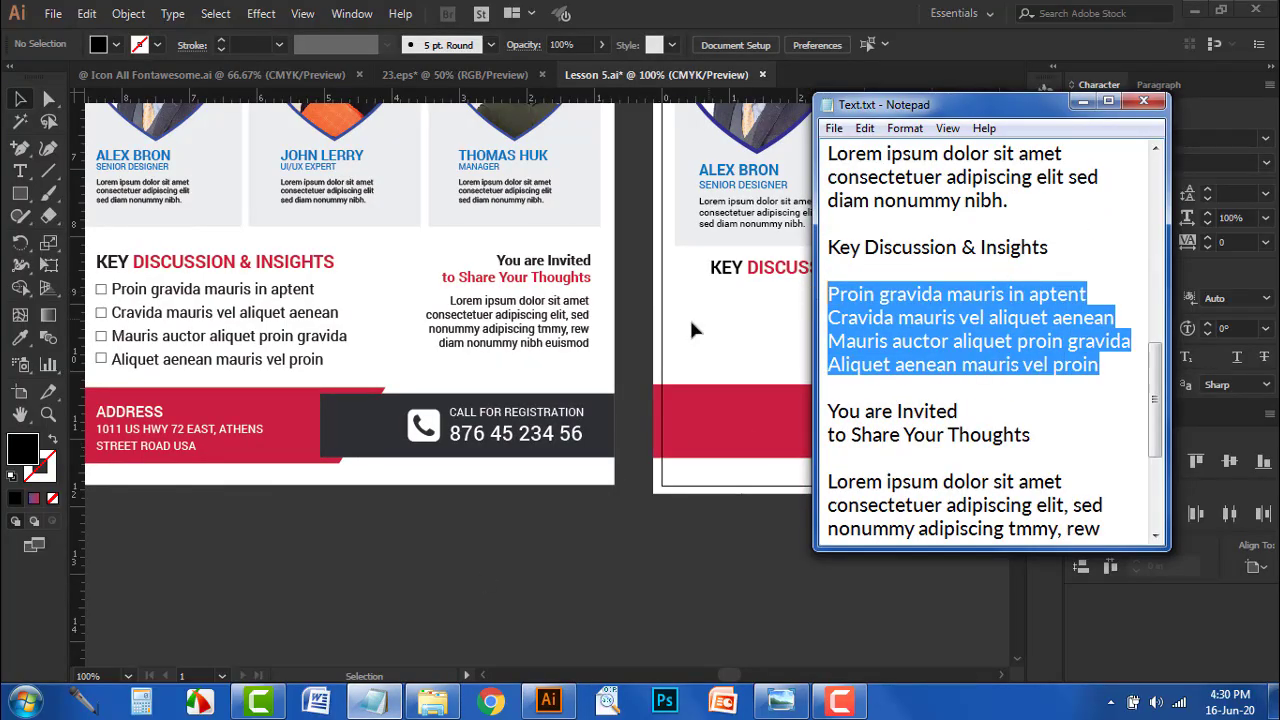
- Return to Illustrator and paste the four copied list lines beneath the KEY DISCUSSION & INSIGHTS heading as 13 pt text with All Caps off
left_click(675, 355)
left_click_drag(737, 351, 626, 374)
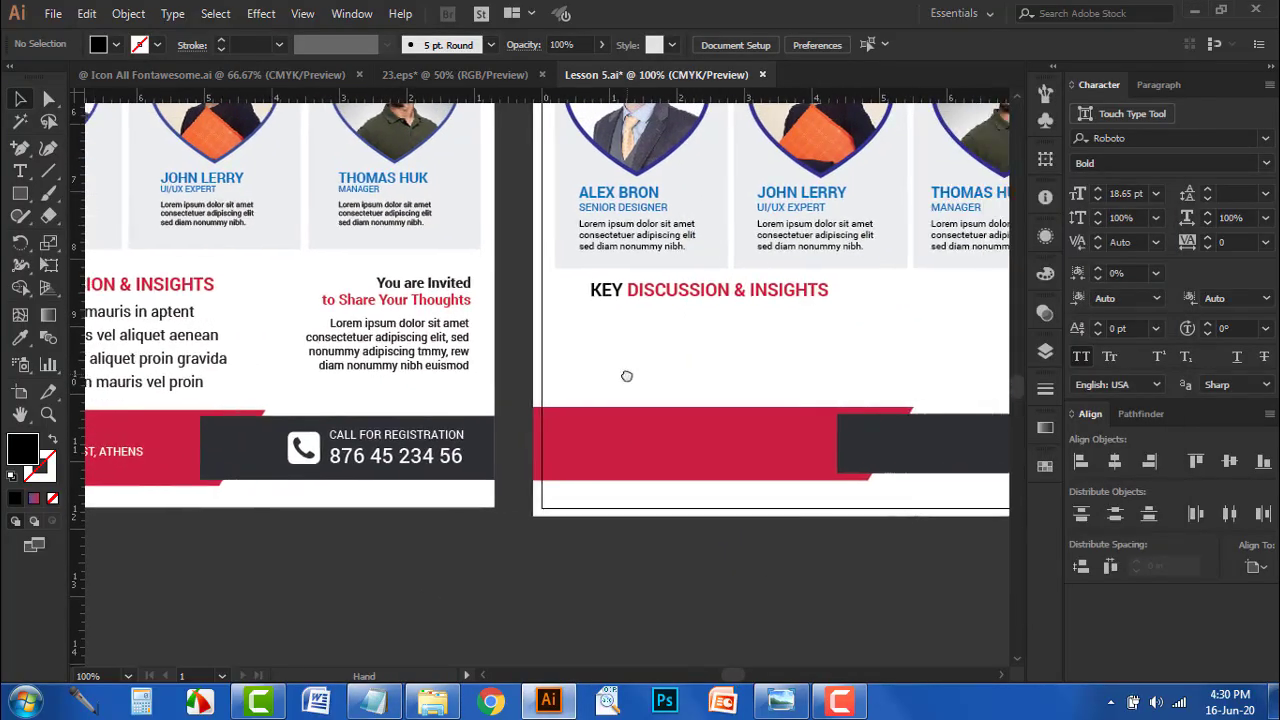
left_click(20, 171)
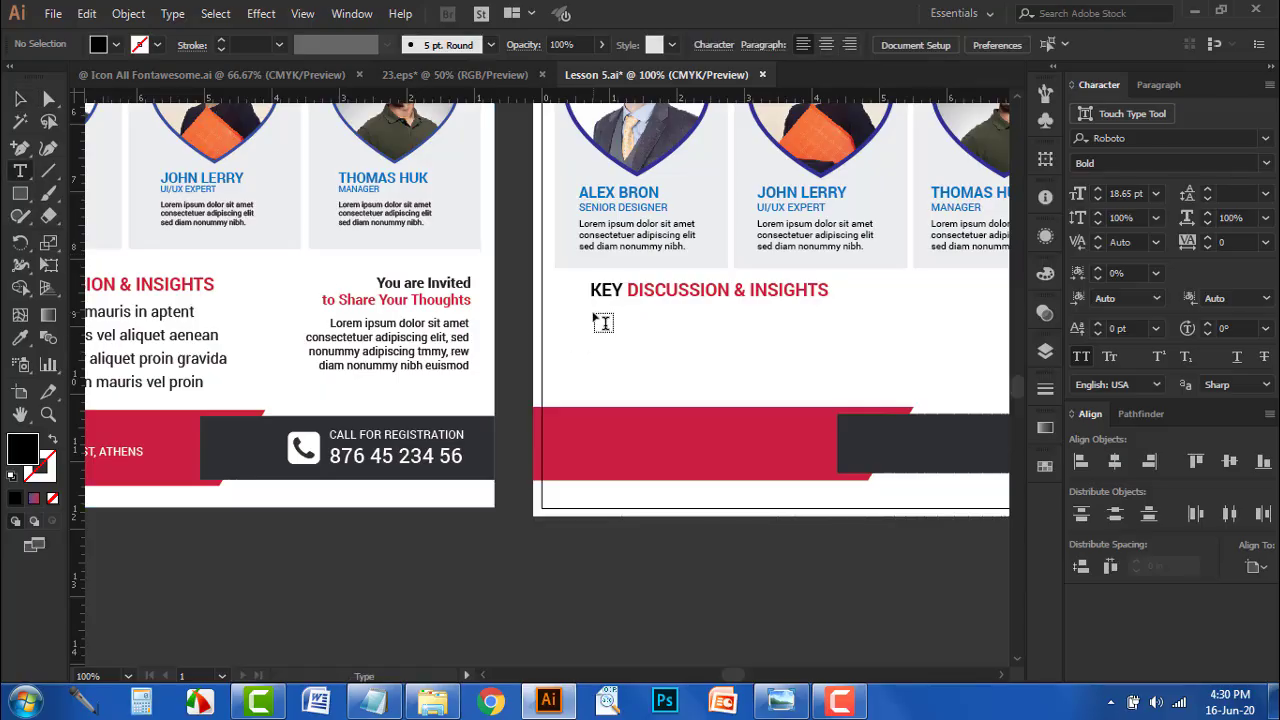
left_click(596, 318)
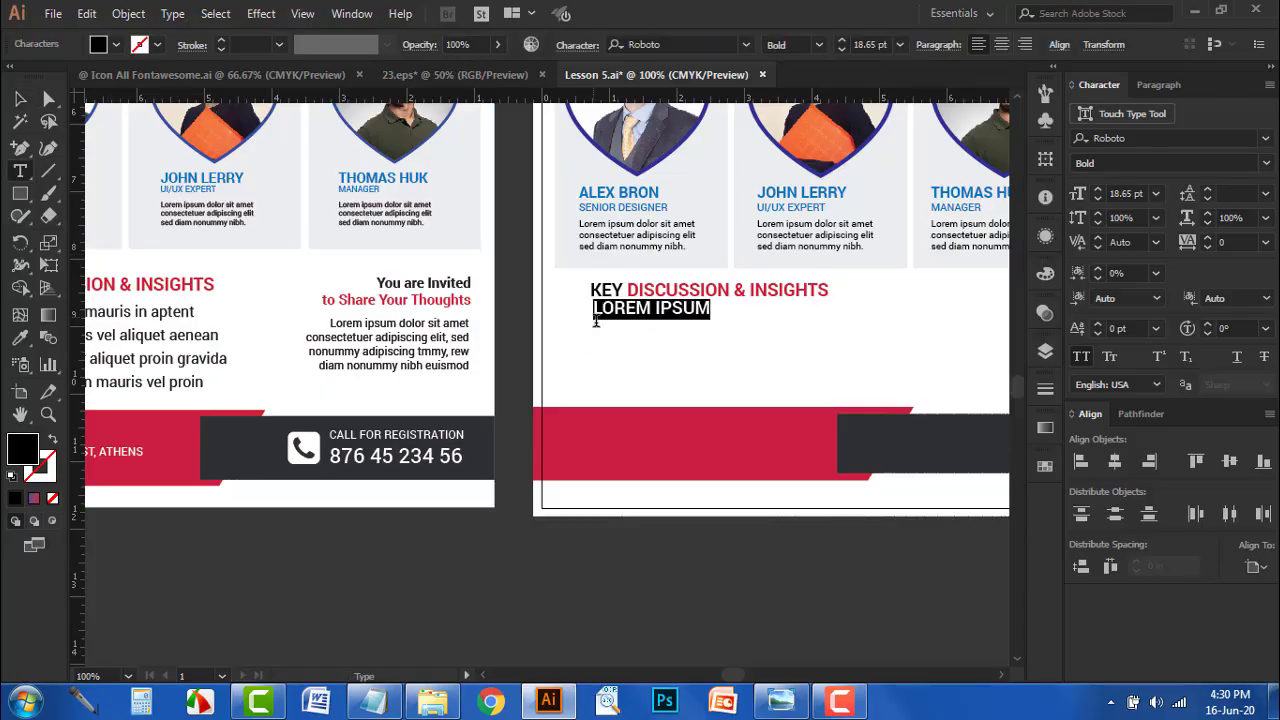
left_click(838, 48)
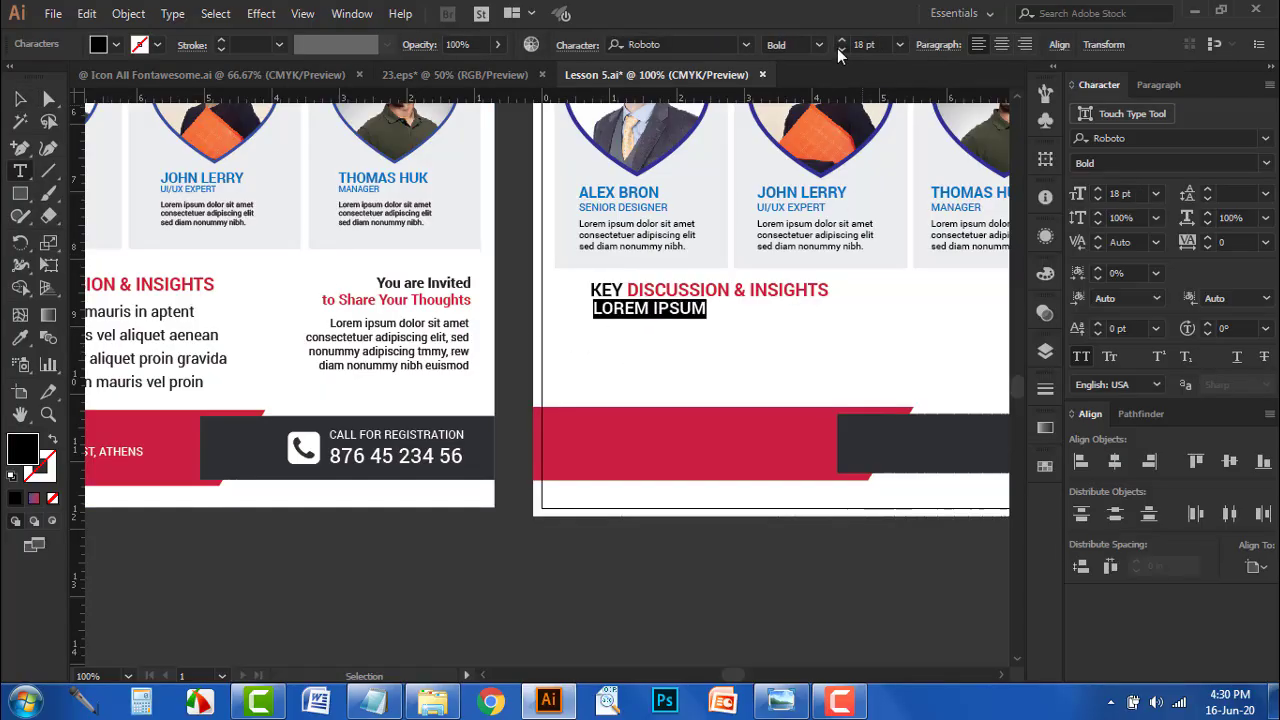
left_click(838, 48)
left_click(838, 48)
left_click(838, 48)
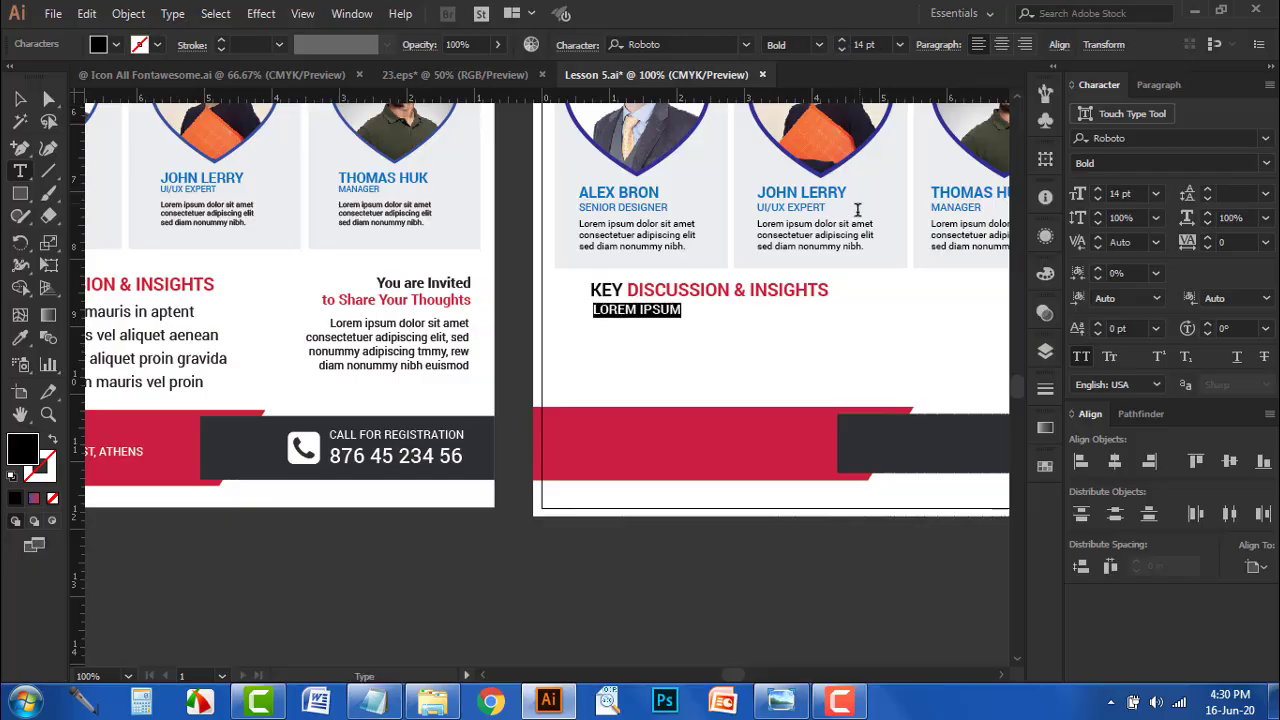
left_click(839, 49)
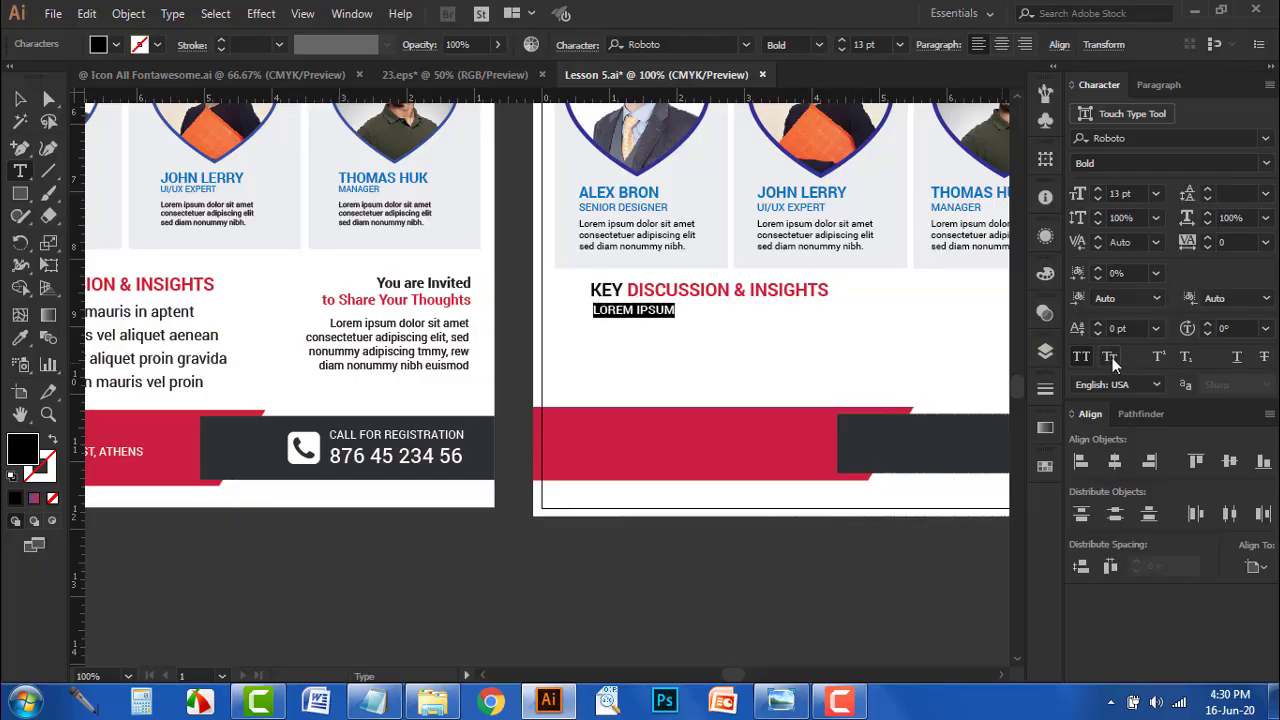
left_click(1081, 357)
type("Proin gravida mauris in aptent Cravida mauris vel aliquet aenean Mauris auctor aliquet proin gravida Aliquet aenean mauris vel proin")
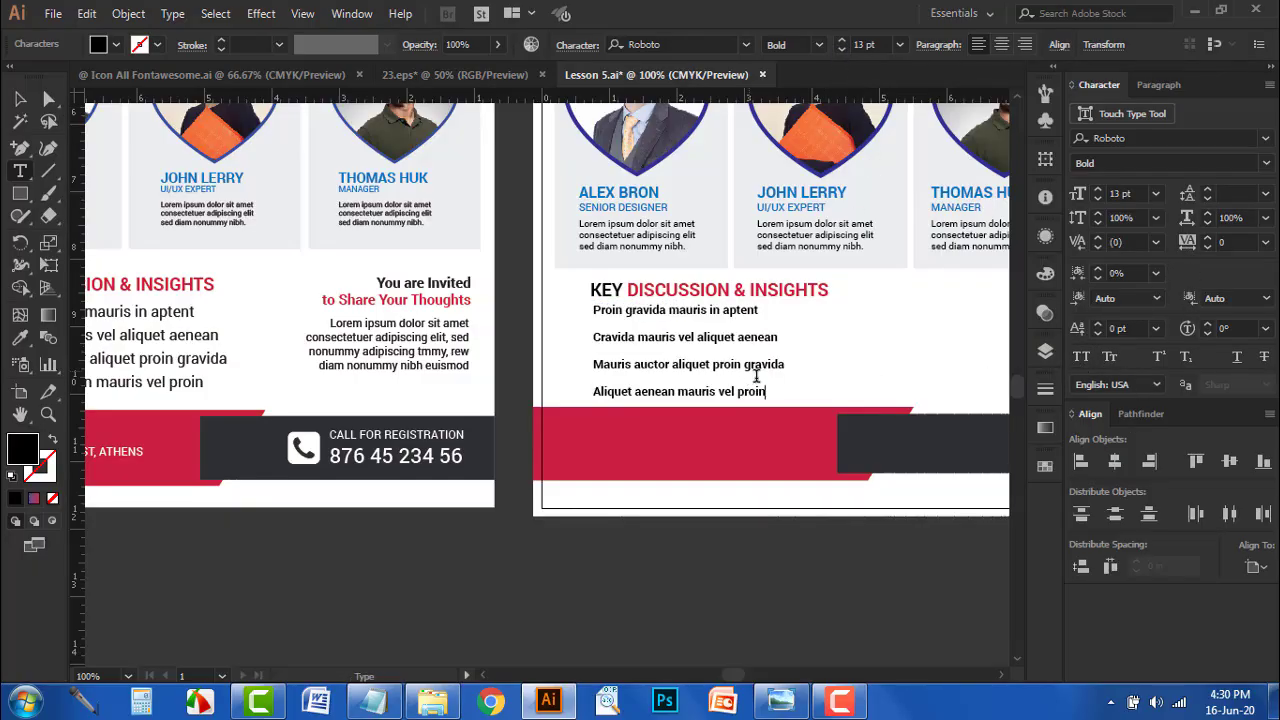
- Set the four-line list to a 14 pt font size with 20 pt leading
key("ctrl+a")
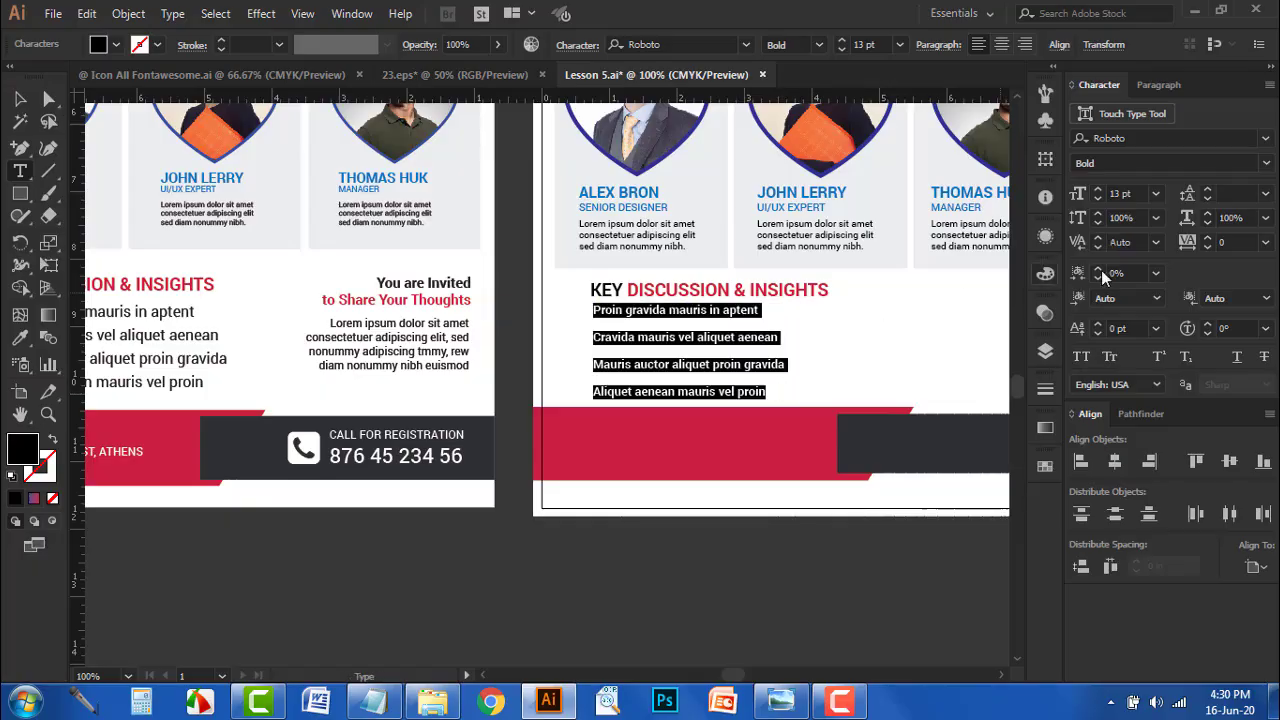
left_click(1209, 198)
left_click(1209, 198)
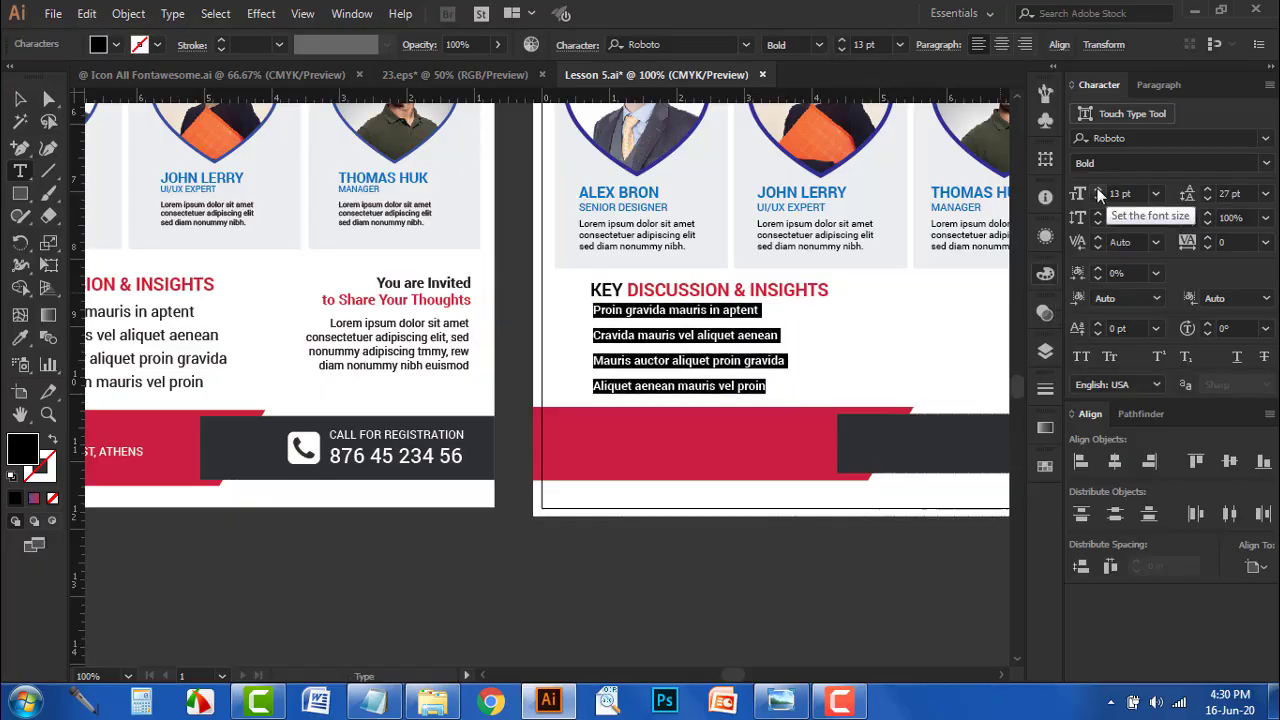
left_click(1098, 189)
left_click(1207, 198)
left_click(1207, 198)
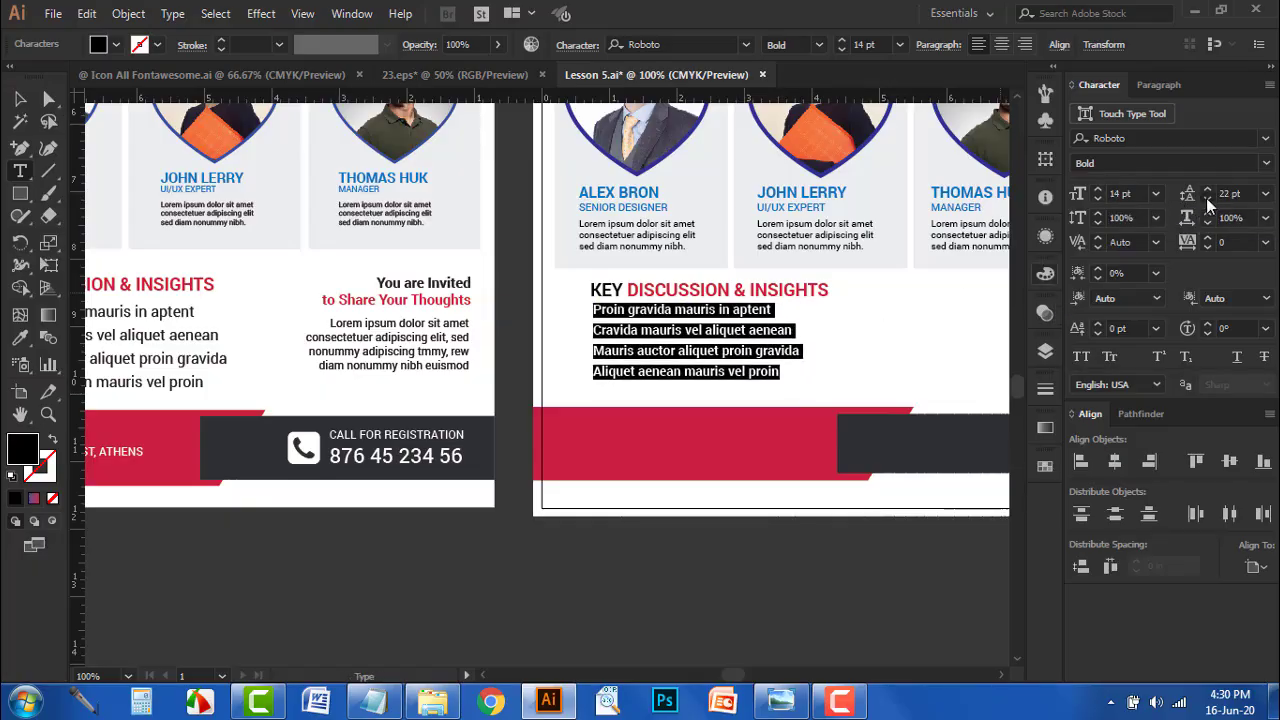
left_click(1207, 198)
left_click(1207, 198)
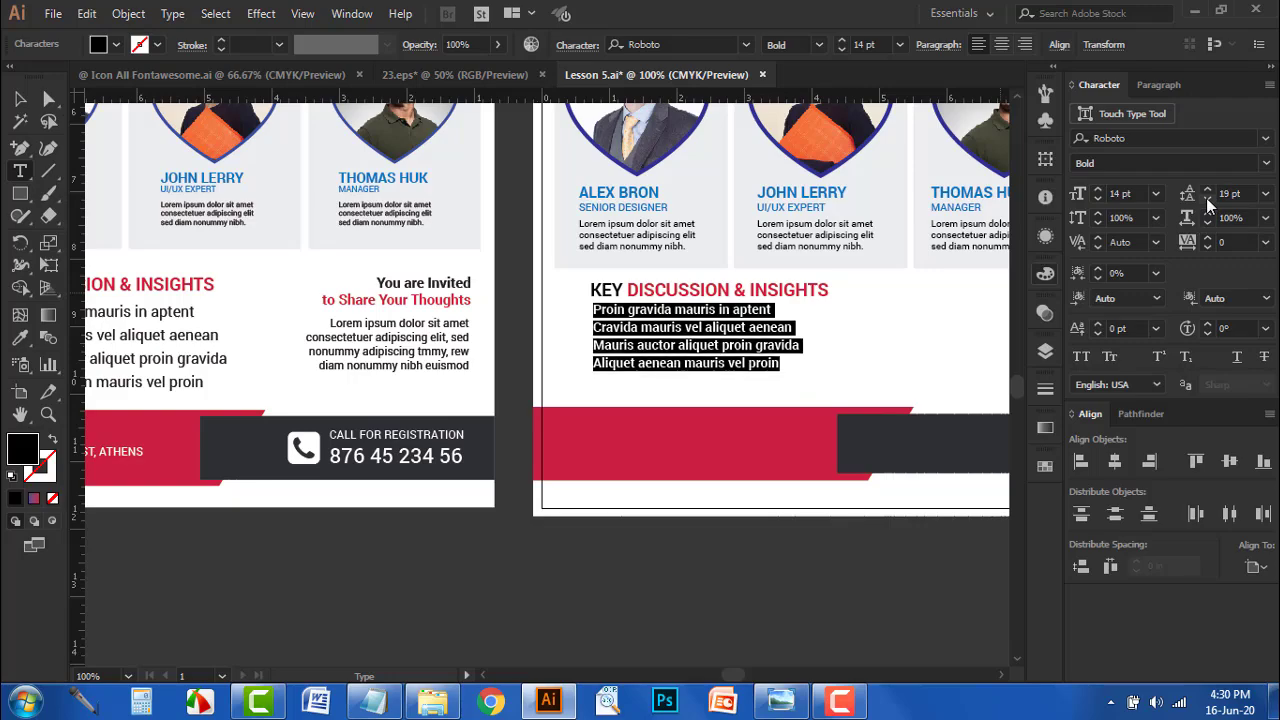
left_click(1207, 189)
key("Escape")
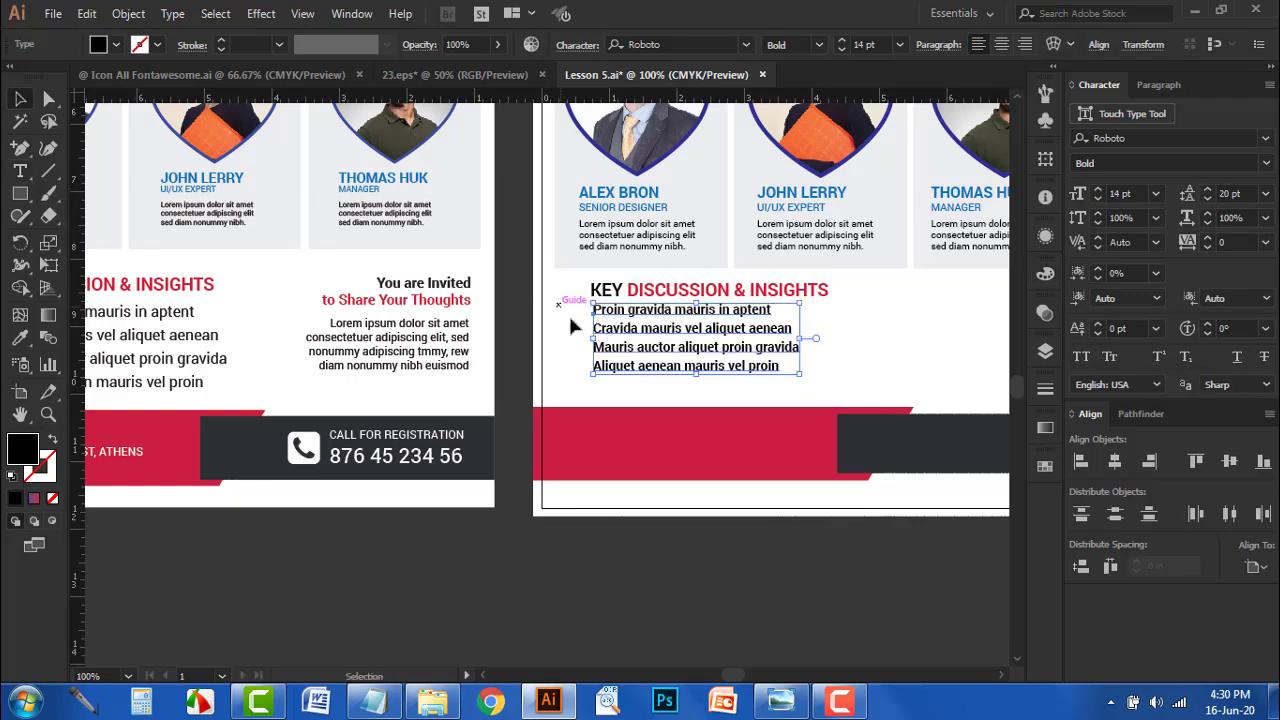
- Shift the list slightly down and inward beneath the heading and fill its text with dark grey
left_click_drag(634, 340, 645, 349)
scroll(741, 379, "up", 1)
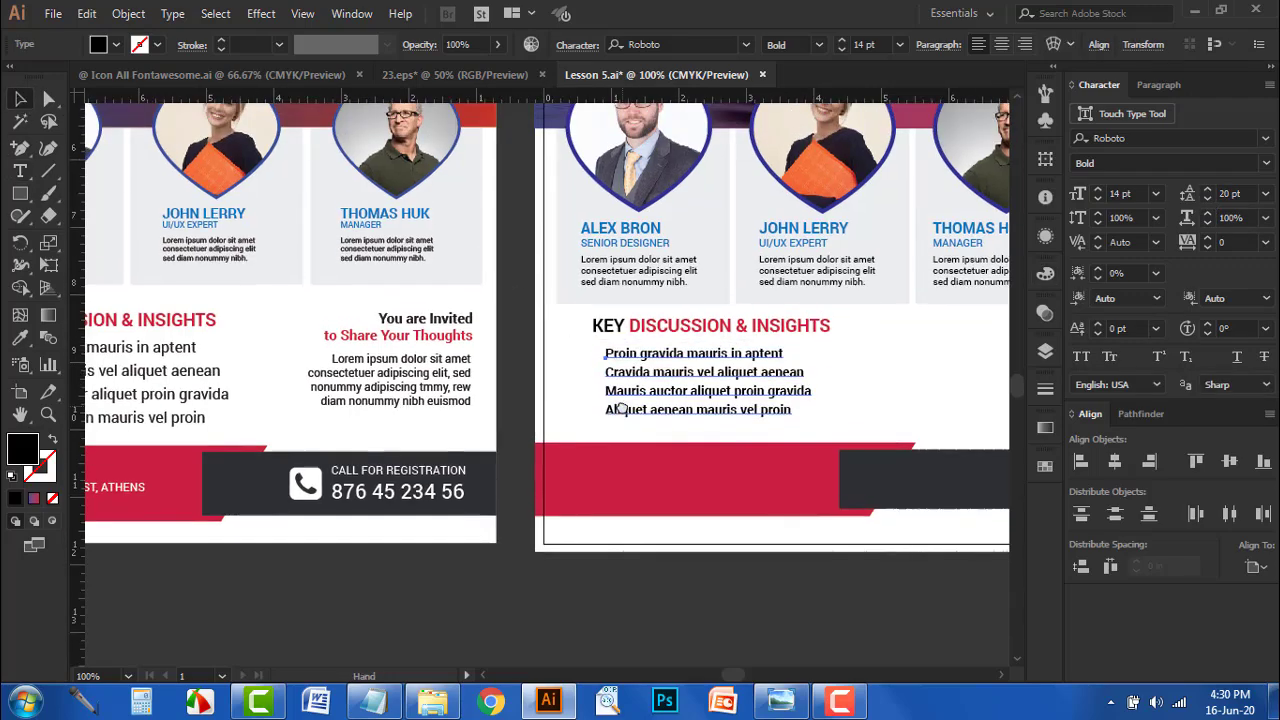
scroll(742, 412, "up", 1)
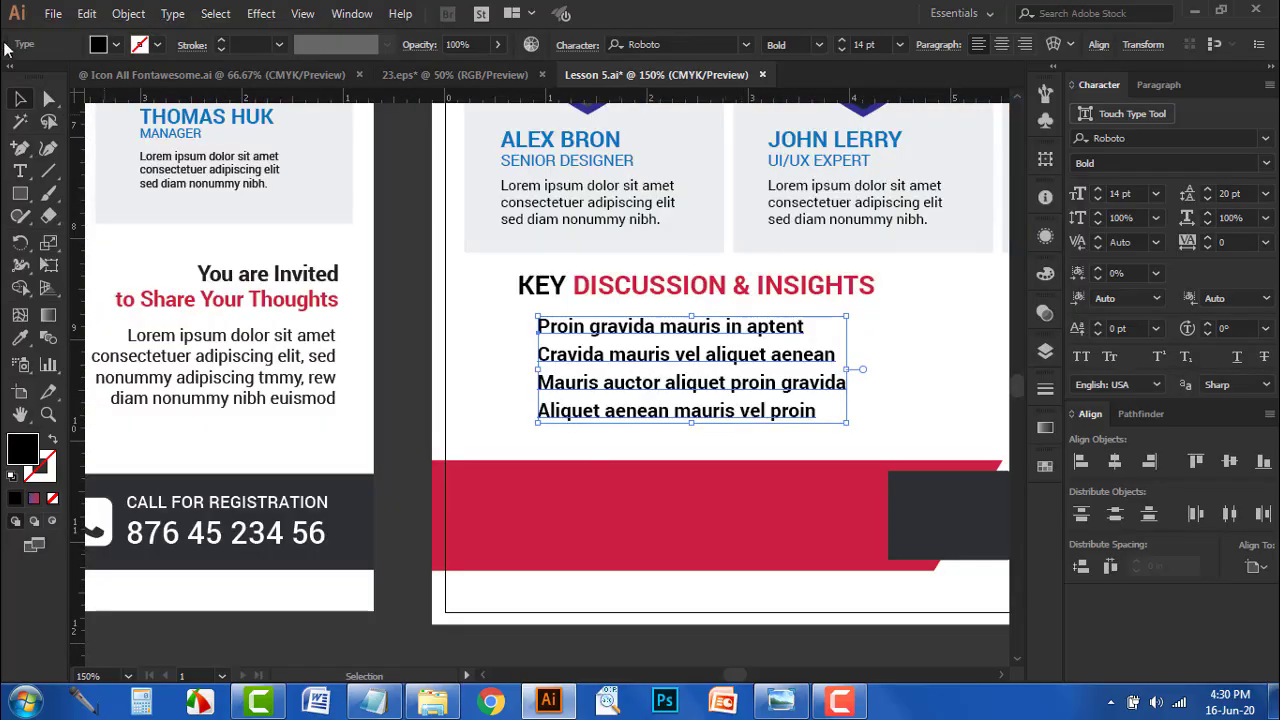
left_click(112, 46)
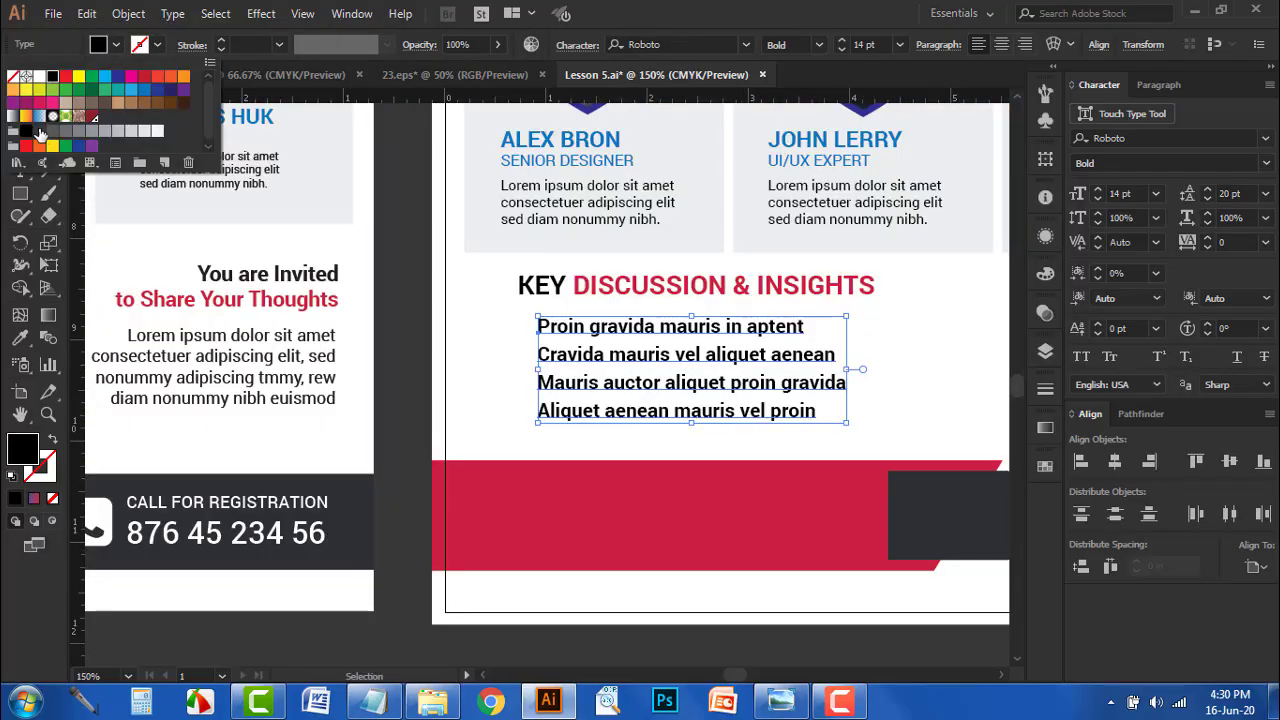
left_click(39, 132)
left_click(52, 132)
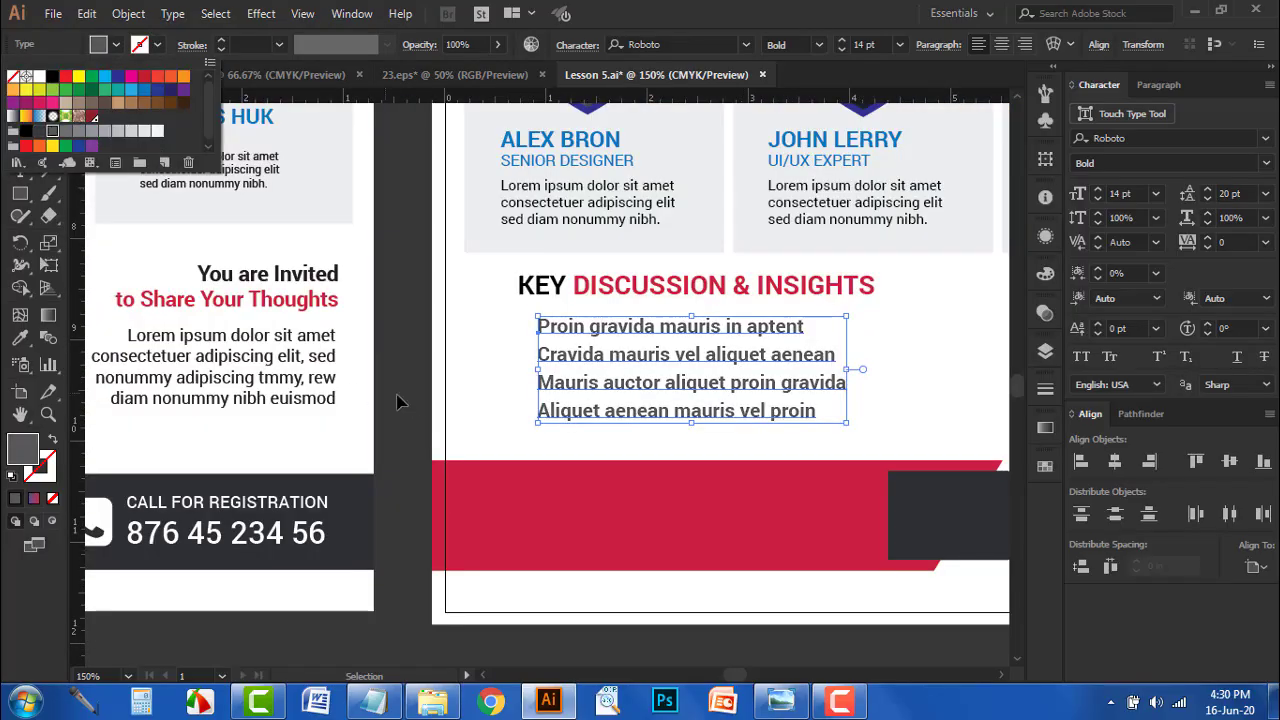
left_click(458, 392)
left_click(458, 392)
scroll(513, 418, "up", 1)
left_click_drag(574, 433, 574, 439)
left_click(903, 433)
- Examine the checkbox list under the reference flyer's KEY DISCUSSION & INSIGHTS heading
scroll(903, 433, "down", 2)
left_click_drag(752, 421, 878, 443)
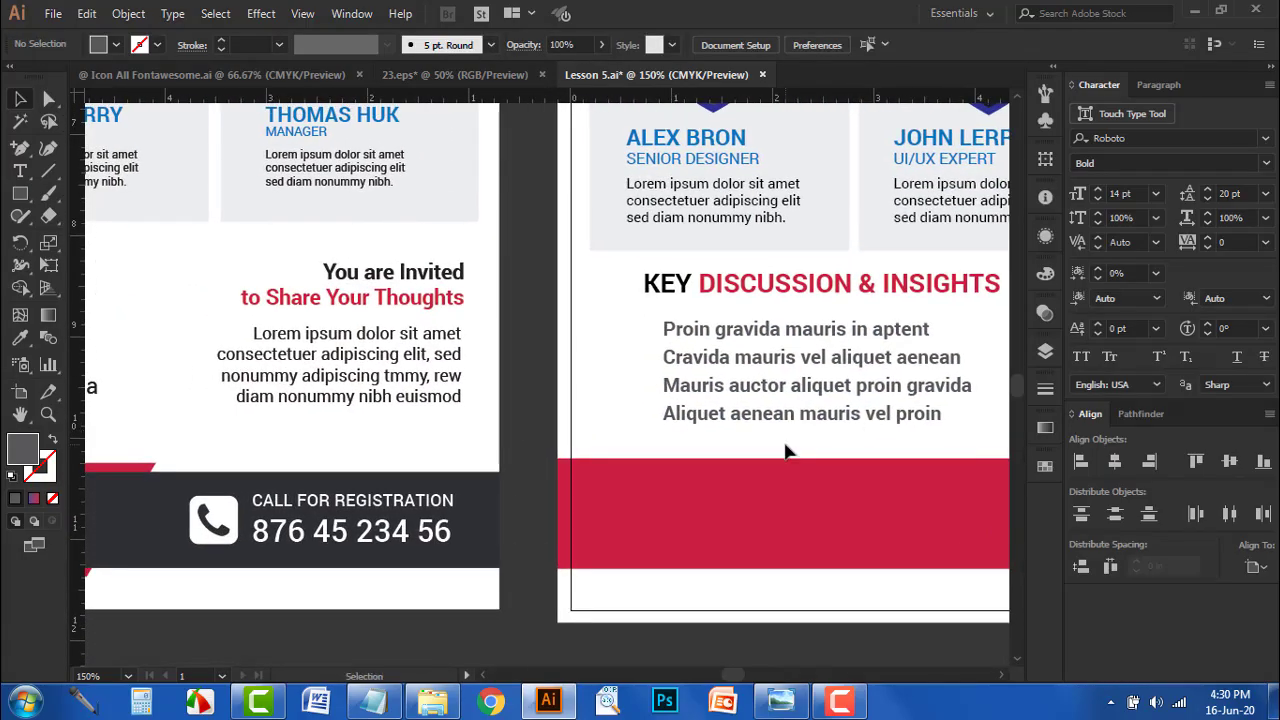
key("ctrl+minus")
left_click_drag(531, 409, 709, 428)
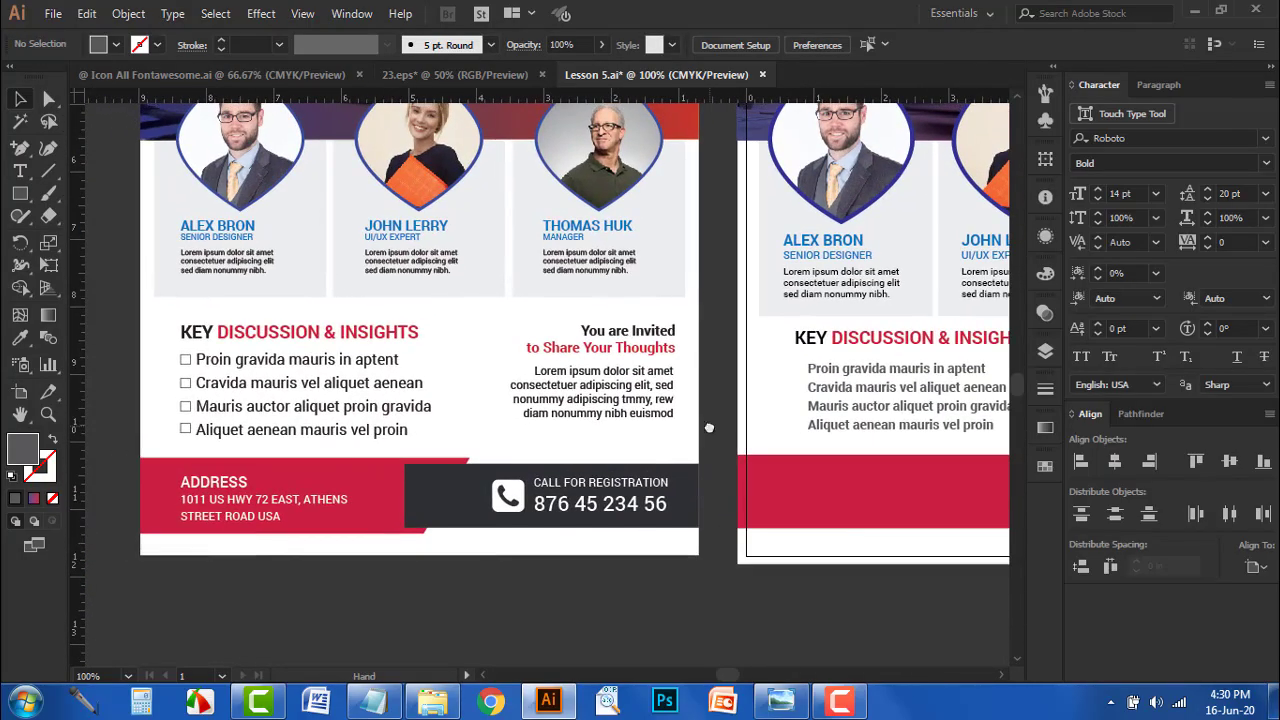
left_click(190, 362)
scroll(133, 358, "up", 3)
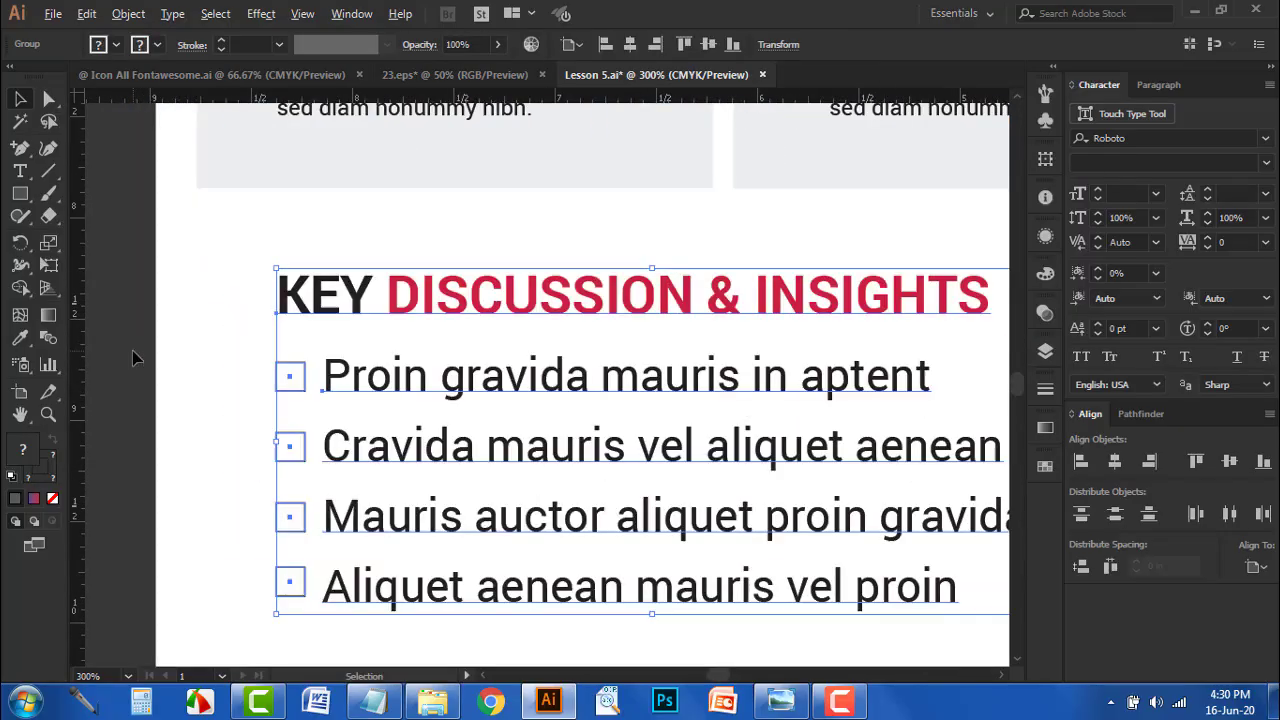
left_click(289, 375)
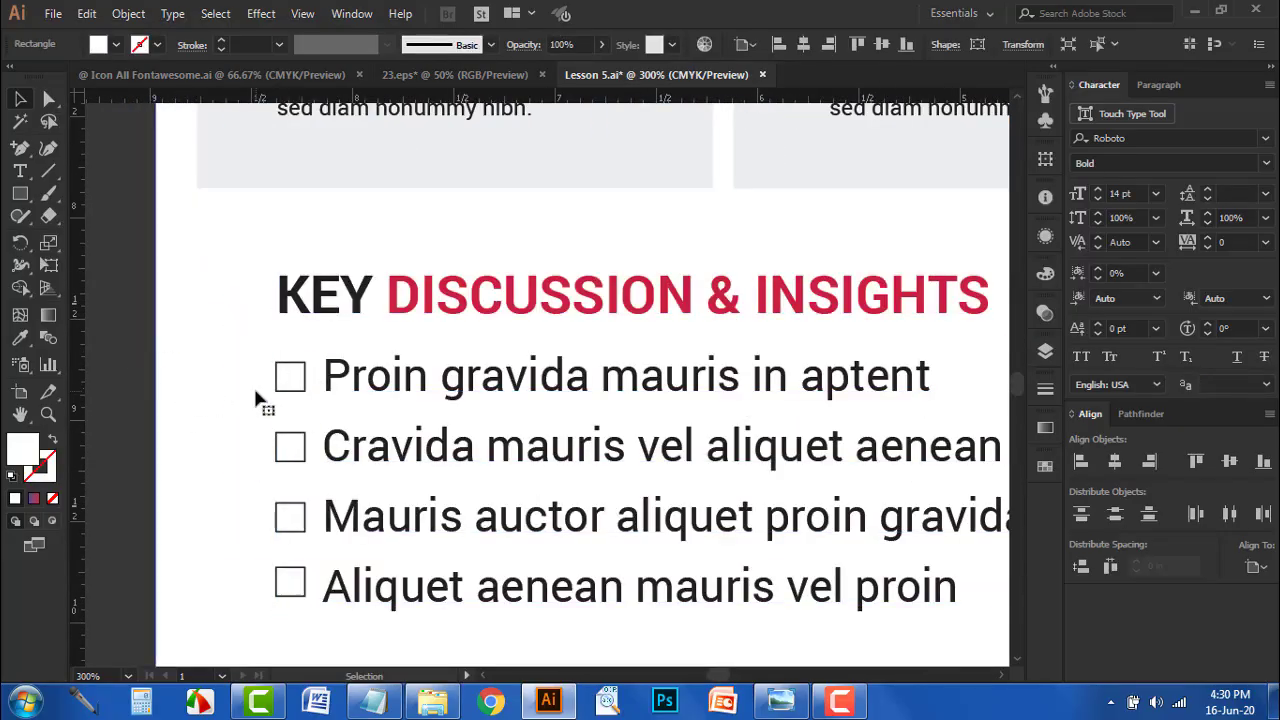
- Change the new flyer's list text from Bold to the Roboto Regular style
scroll(255, 393, "down", 2)
left_click_drag(897, 455, 489, 438)
left_click_drag(794, 405, 516, 390)
scroll(523, 388, "up", 1)
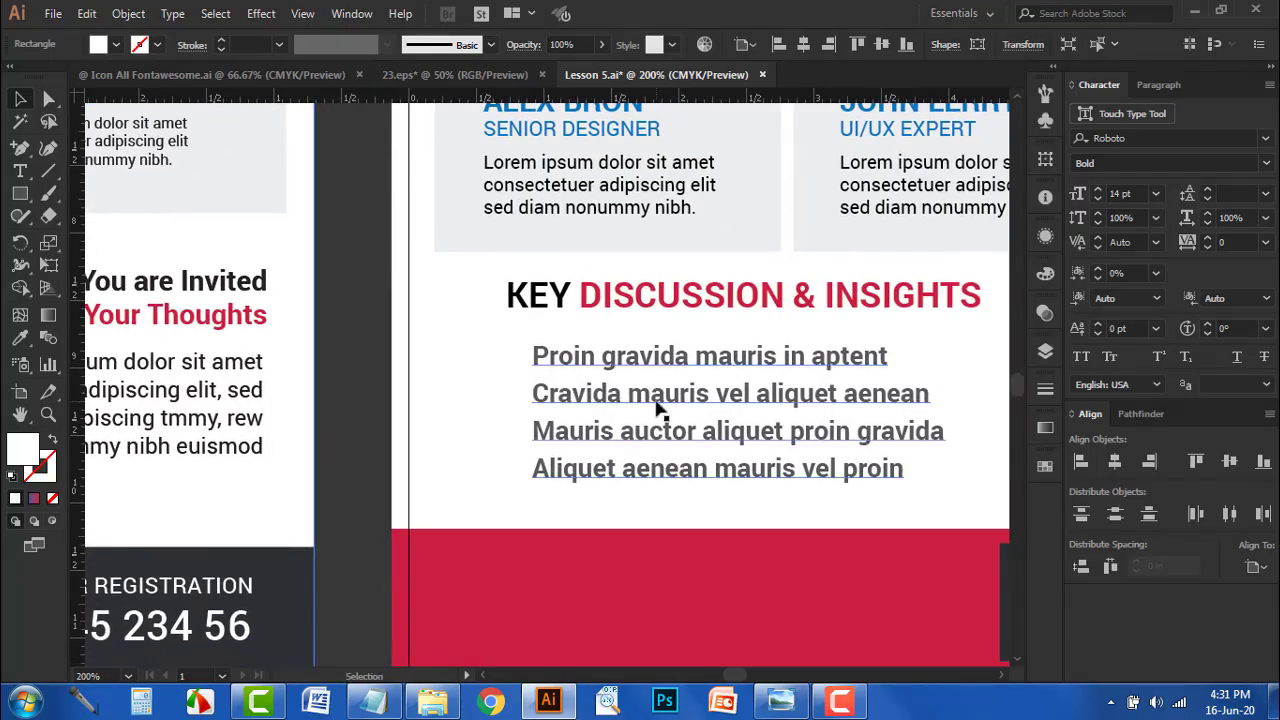
left_click(658, 410)
left_click(818, 47)
left_click(800, 89)
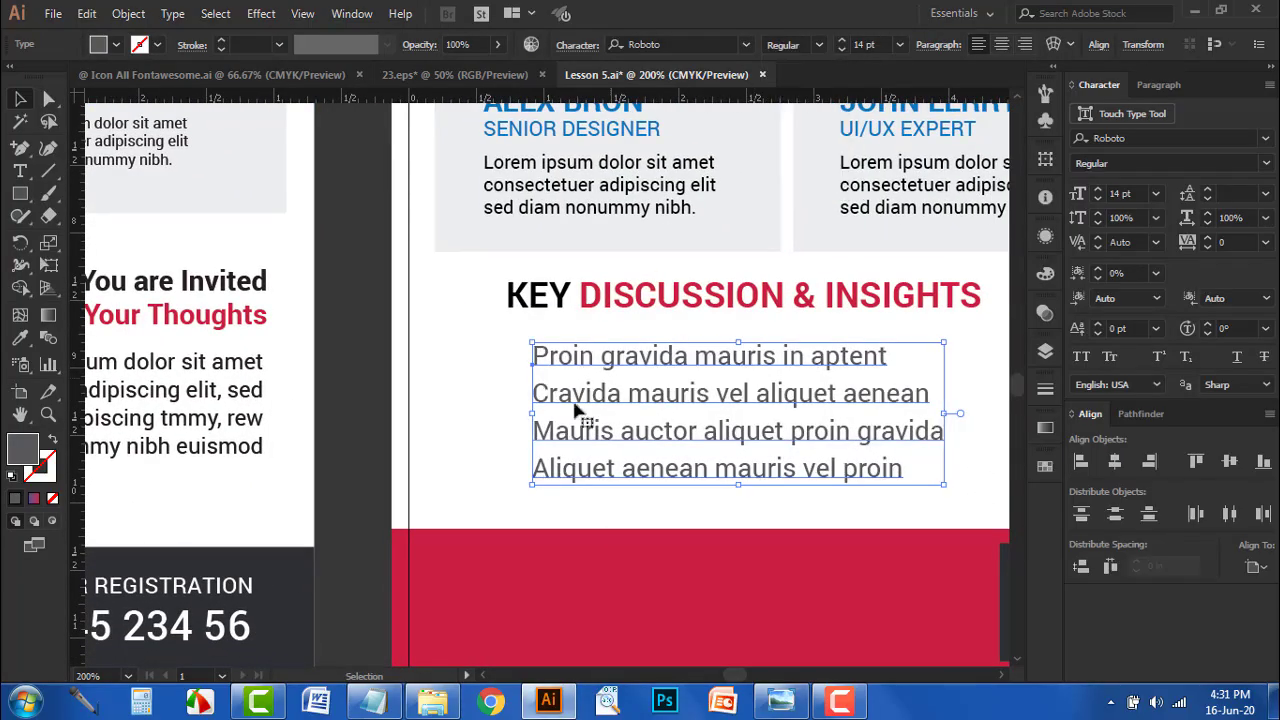
left_click(475, 391)
left_click_drag(465, 397, 429, 389)
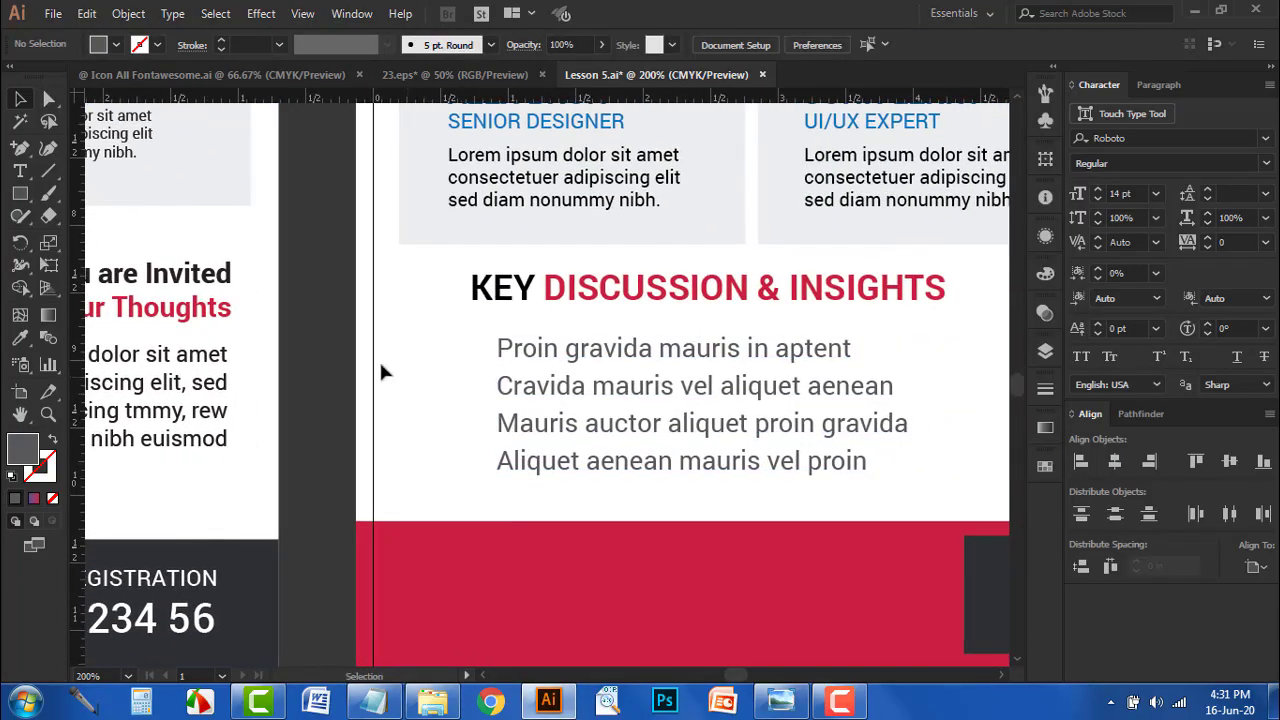
- Draw a small checkbox square in front of the first list line and fill it white with the Eyedropper
left_click(20, 194)
scroll(471, 349, "up", 1)
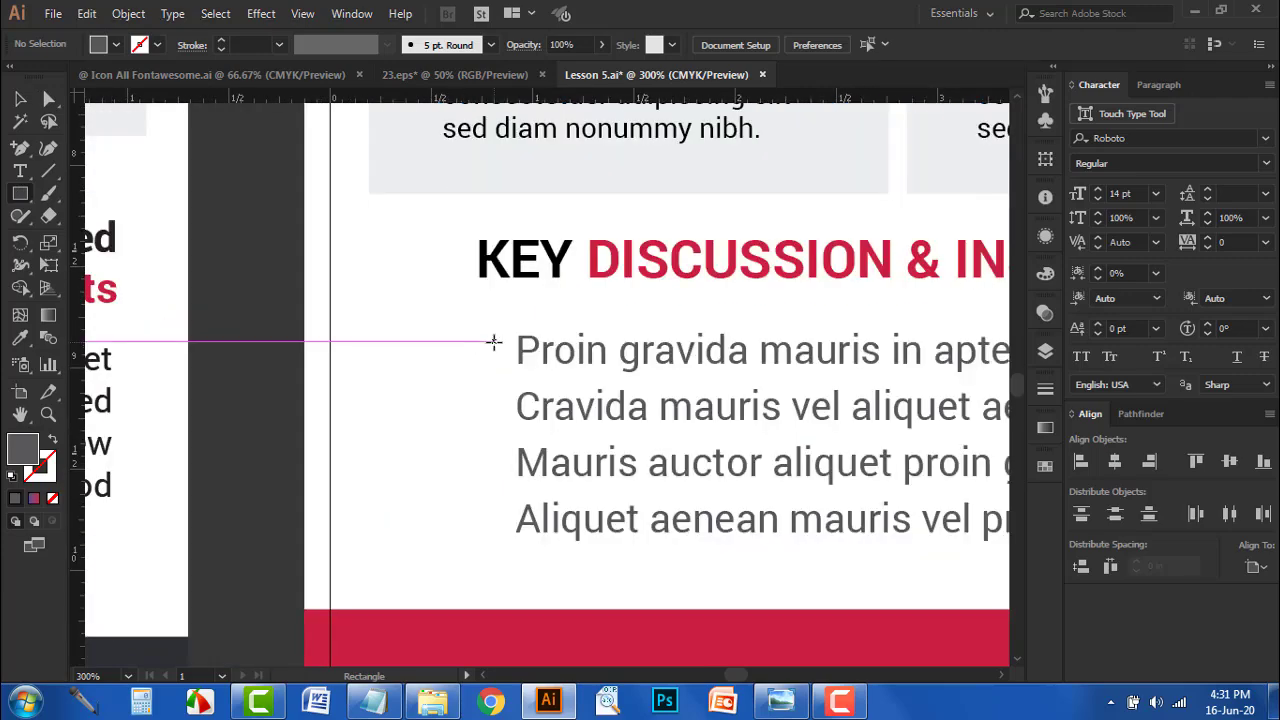
left_click_drag(480, 335, 506, 358)
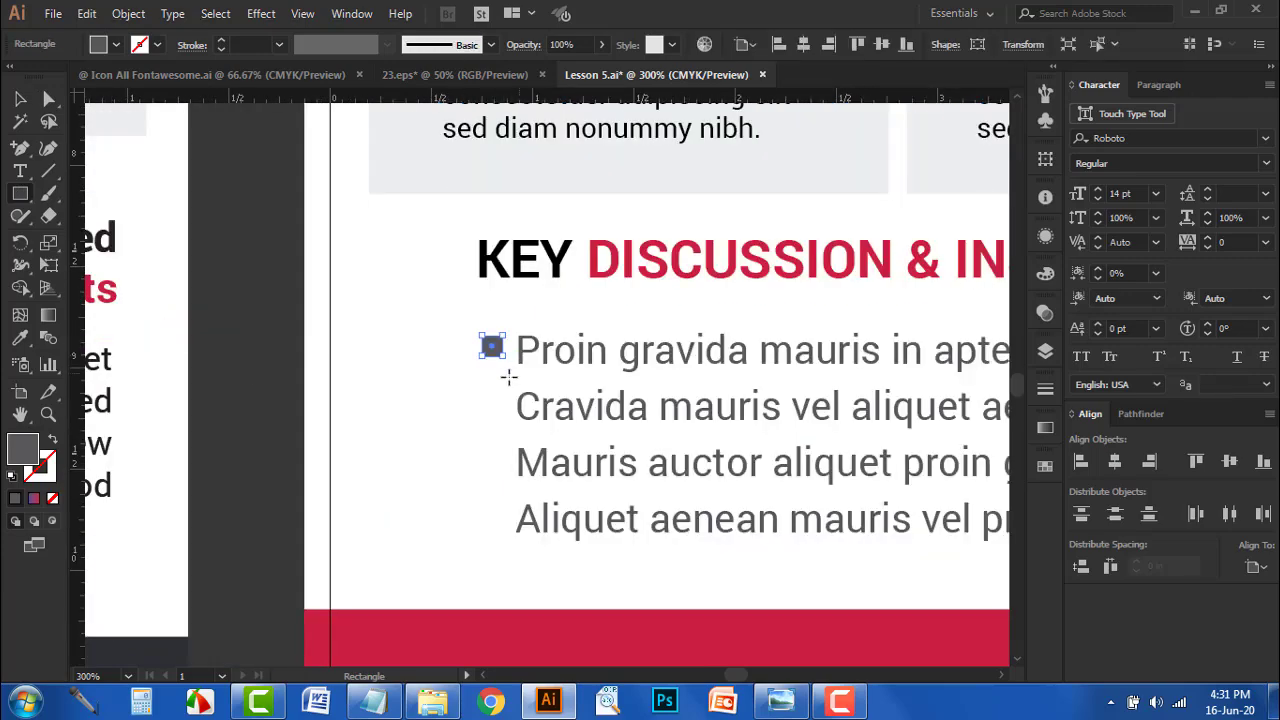
left_click(17, 340)
left_click(430, 421)
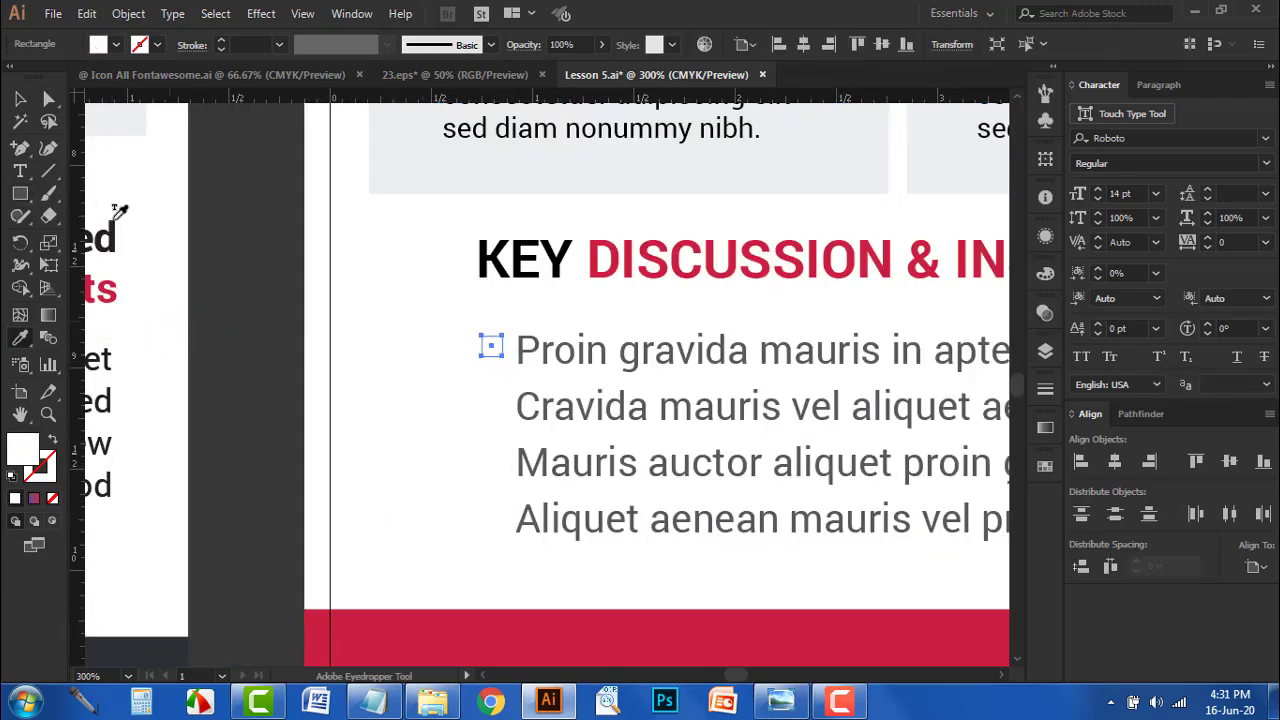
- Give the checkbox square a 0.25 pt grey stroke
left_click(221, 40)
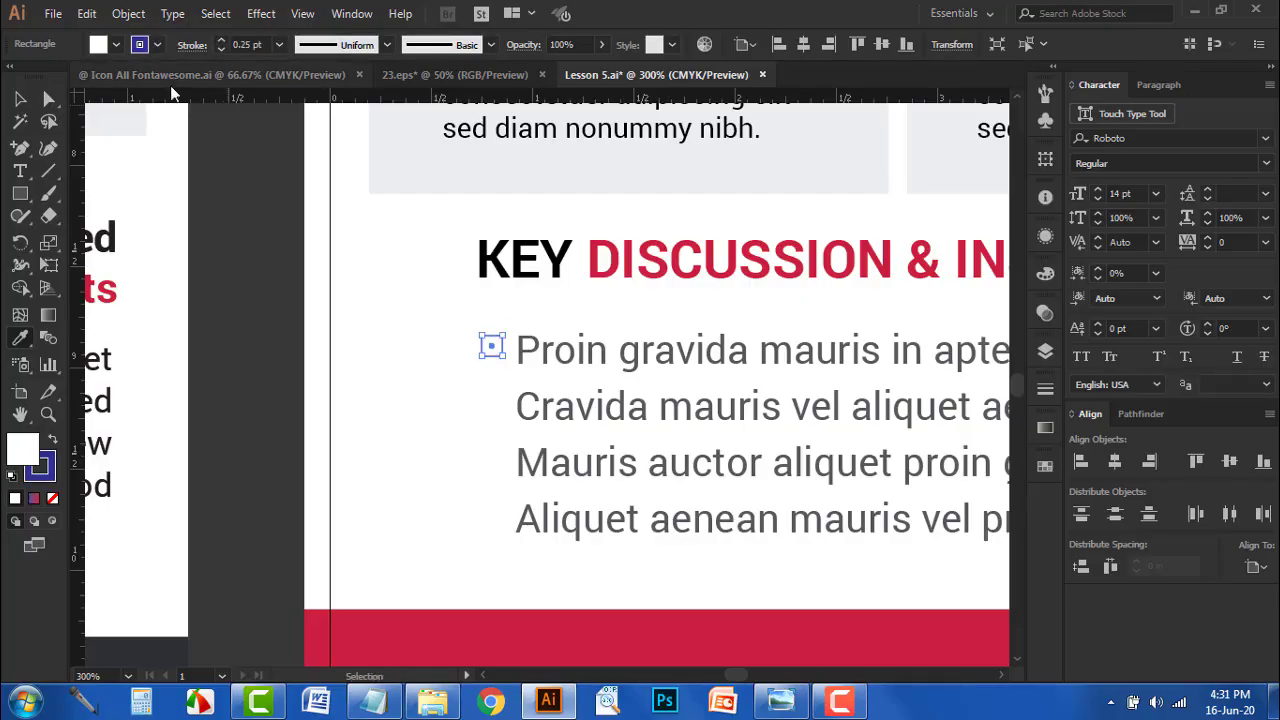
key("v")
left_click(156, 45)
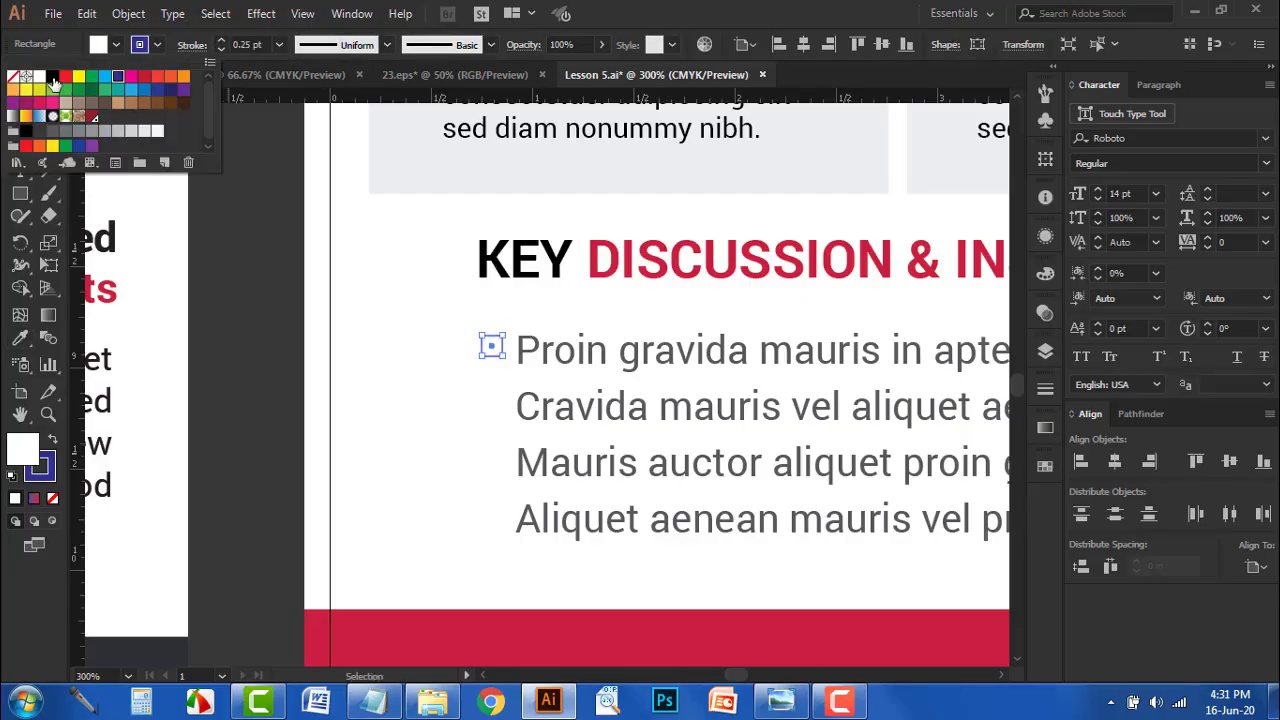
left_click(66, 131)
left_click(285, 340)
left_click(285, 340)
- Align the checkbox square with the left edge of the KEY DISCUSSION & INSIGHTS heading
scroll(414, 405, "down", 1)
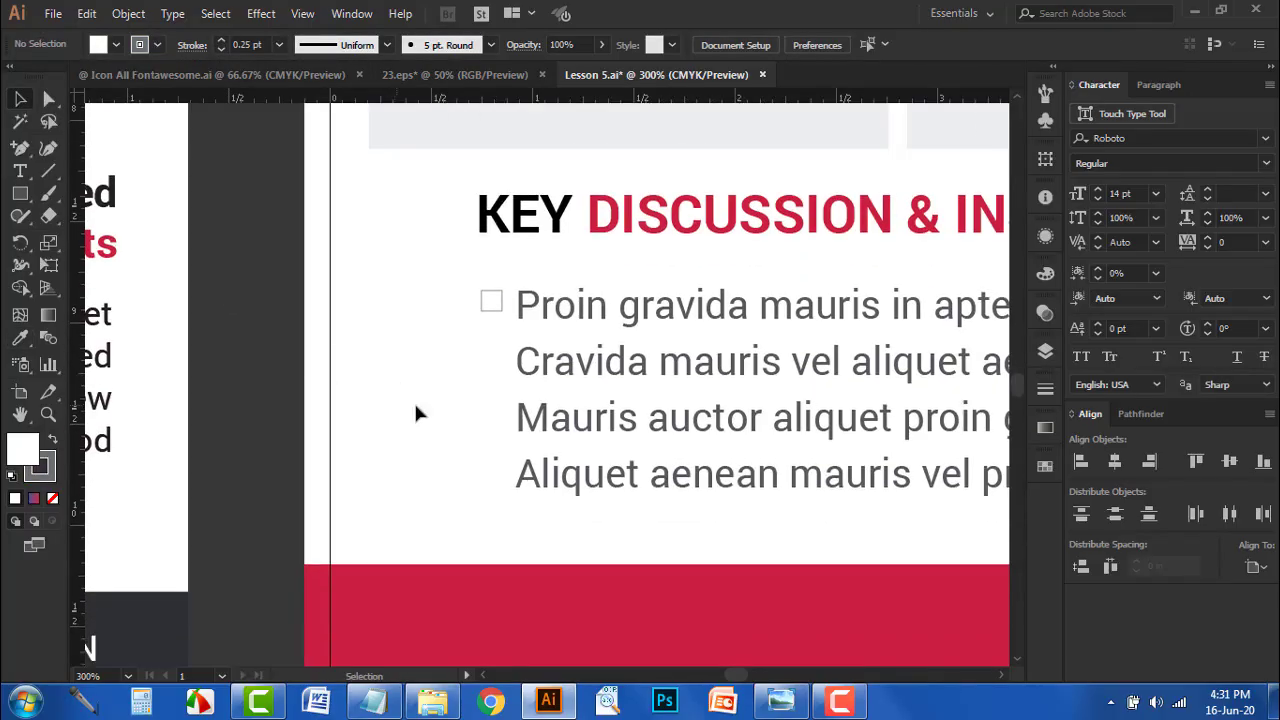
left_click_drag(462, 408, 422, 399)
scroll(442, 308, "up", 1)
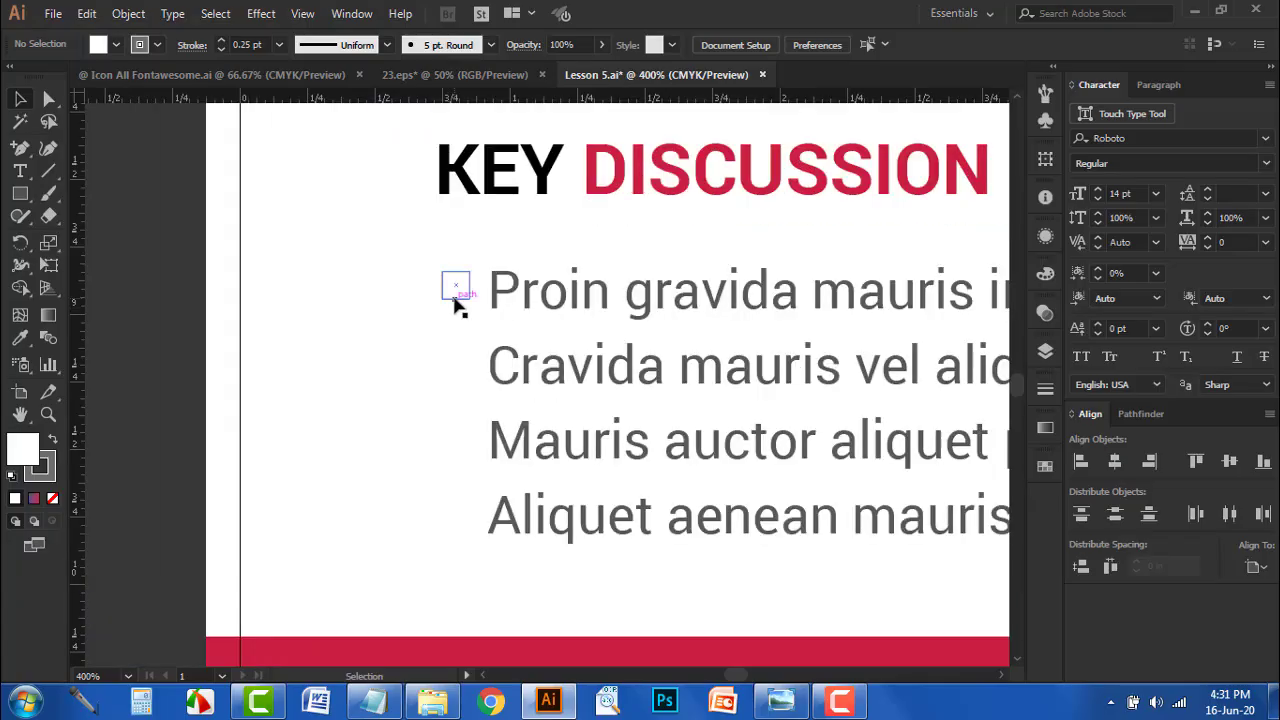
left_click(456, 289)
left_click(497, 201)
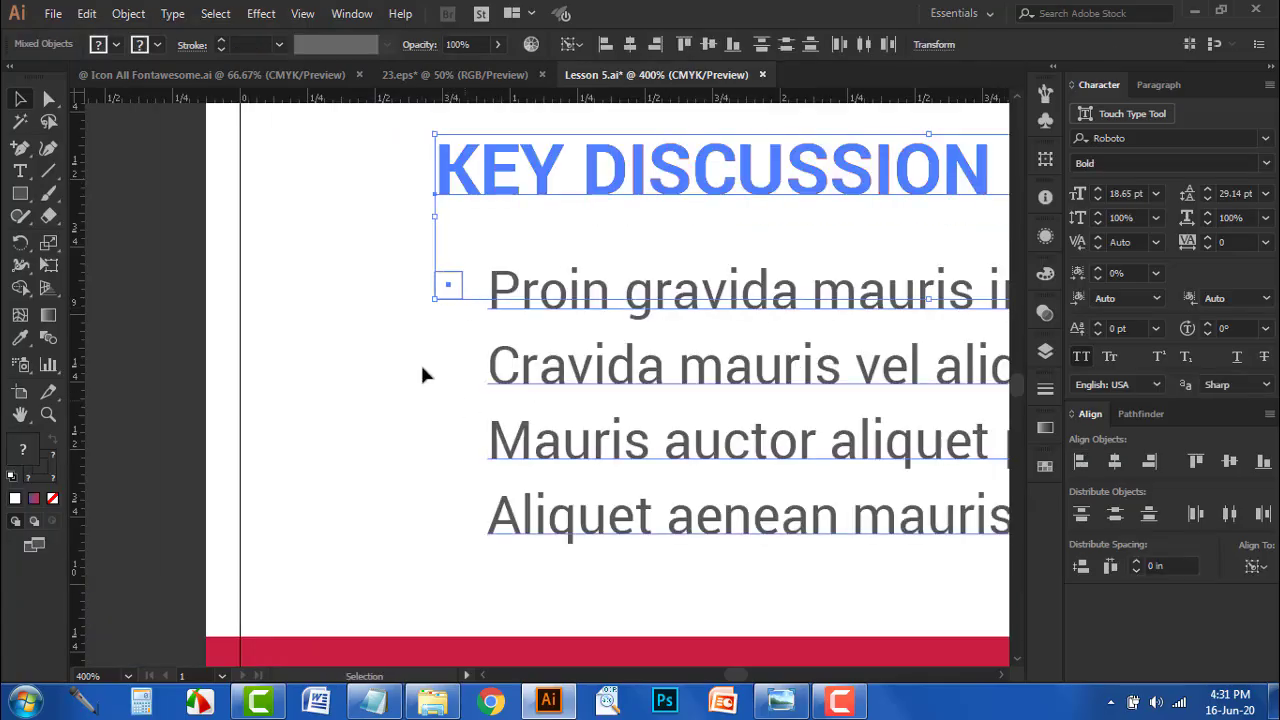
left_click(420, 362)
left_click(470, 214)
left_click(448, 317)
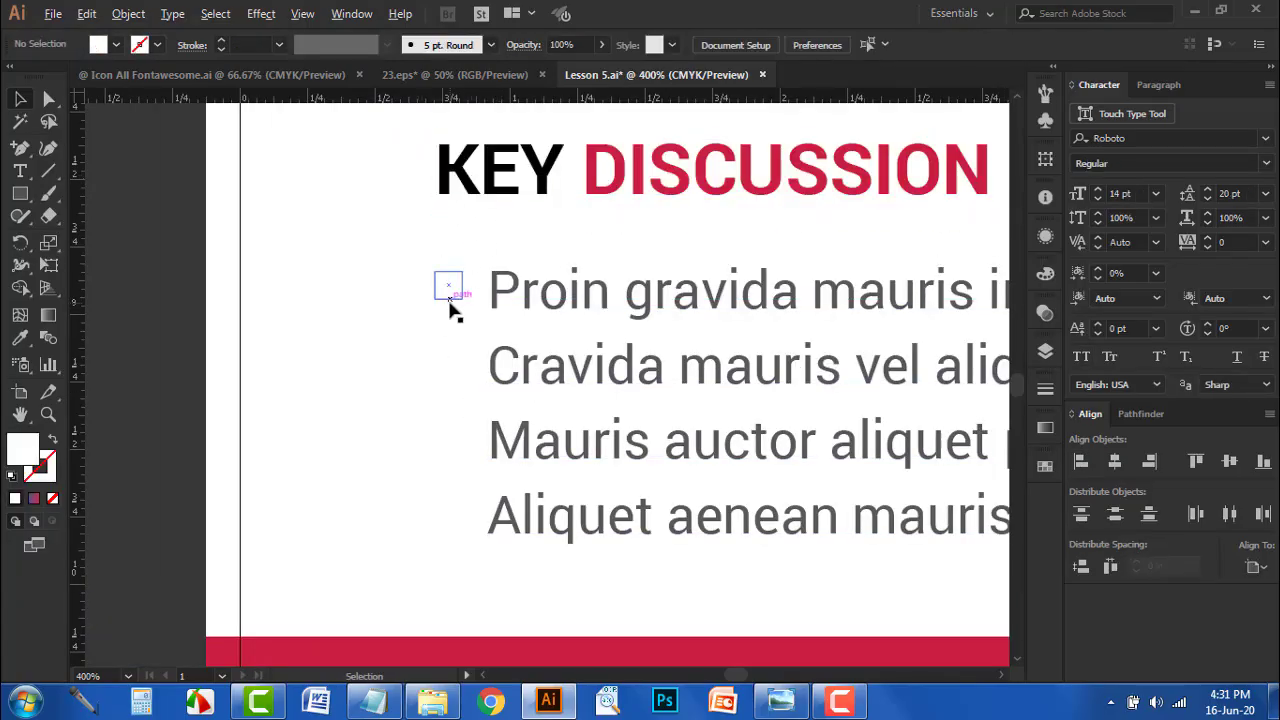
- Duplicate the checkbox straight down so each of the other three list lines has one in front of it
left_click_drag(450, 300, 420, 486)
scroll(442, 483, "down", 1)
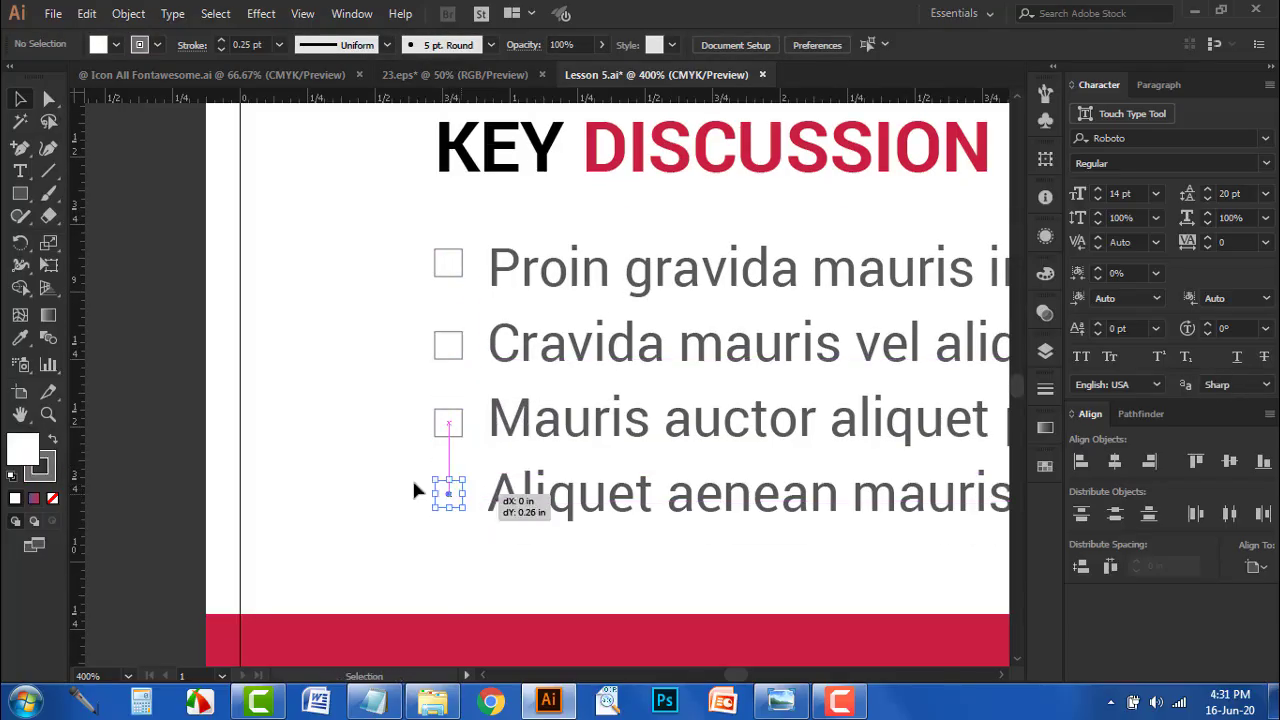
left_click(309, 443)
- Set the stroke weight of all four checkbox squares to 0.35 pt
scroll(309, 443, "down", 4)
scroll(316, 410, "up", 4)
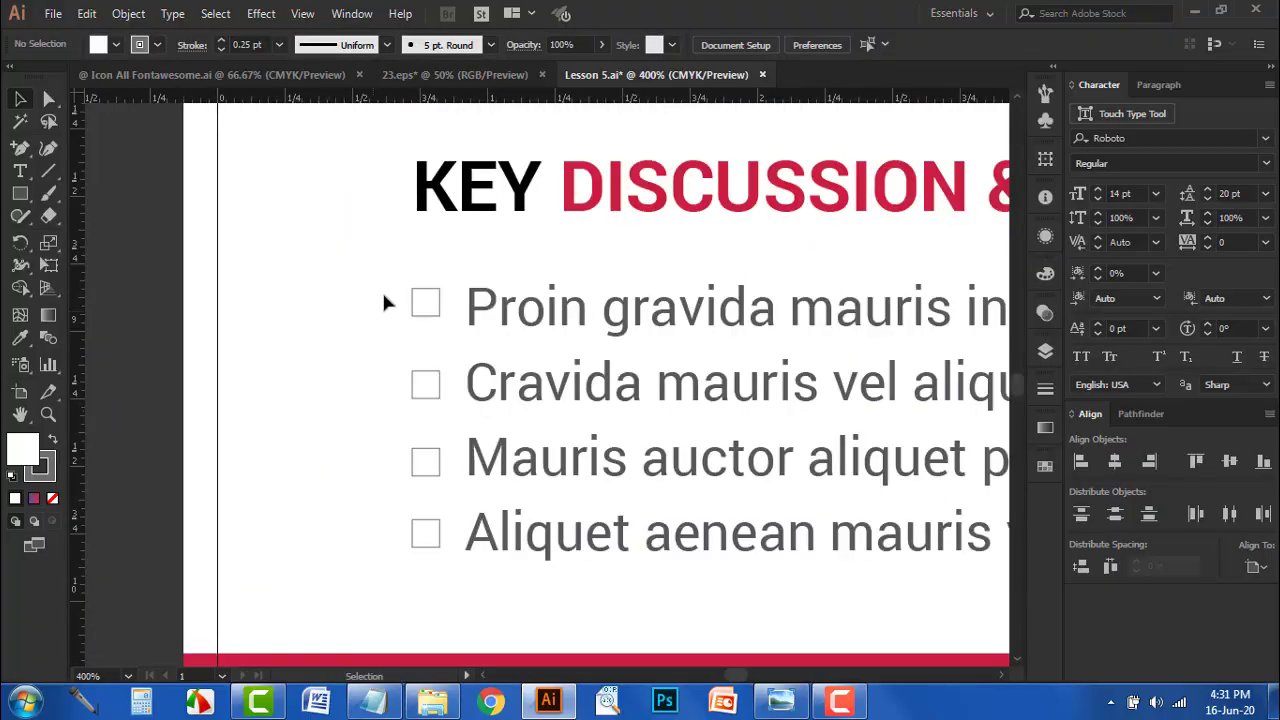
left_click_drag(426, 540, 428, 548)
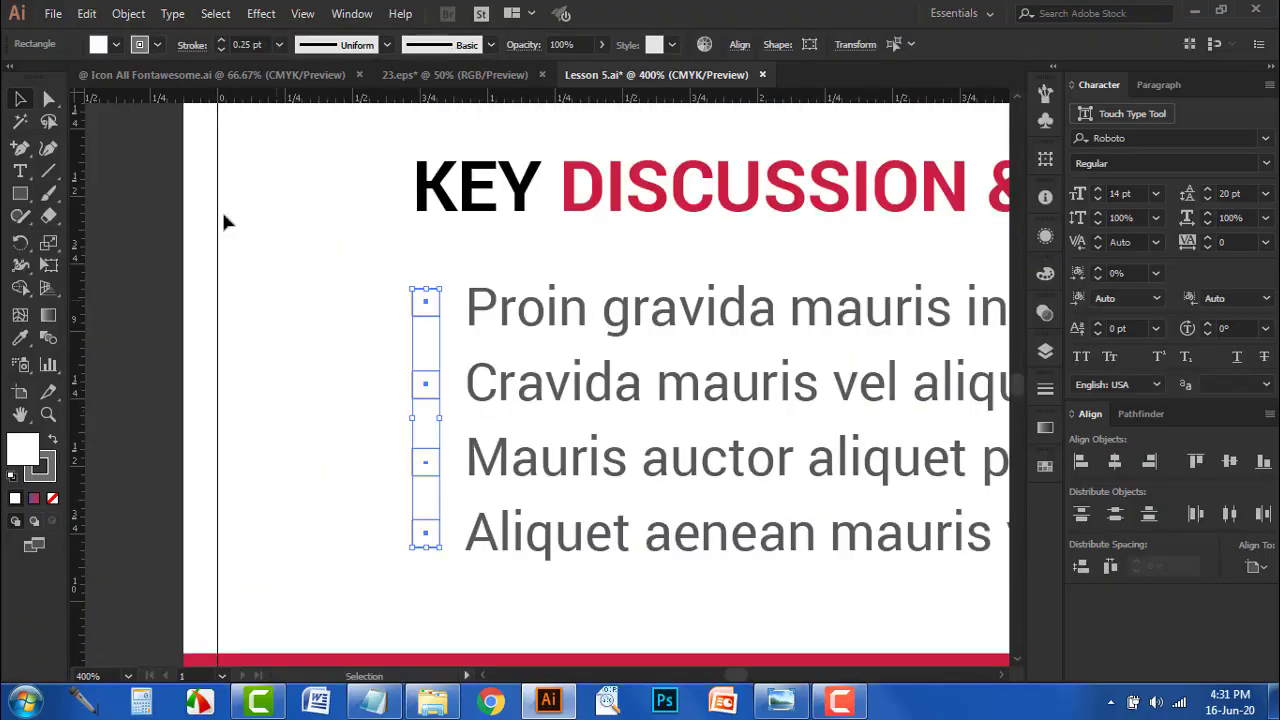
left_click(249, 44)
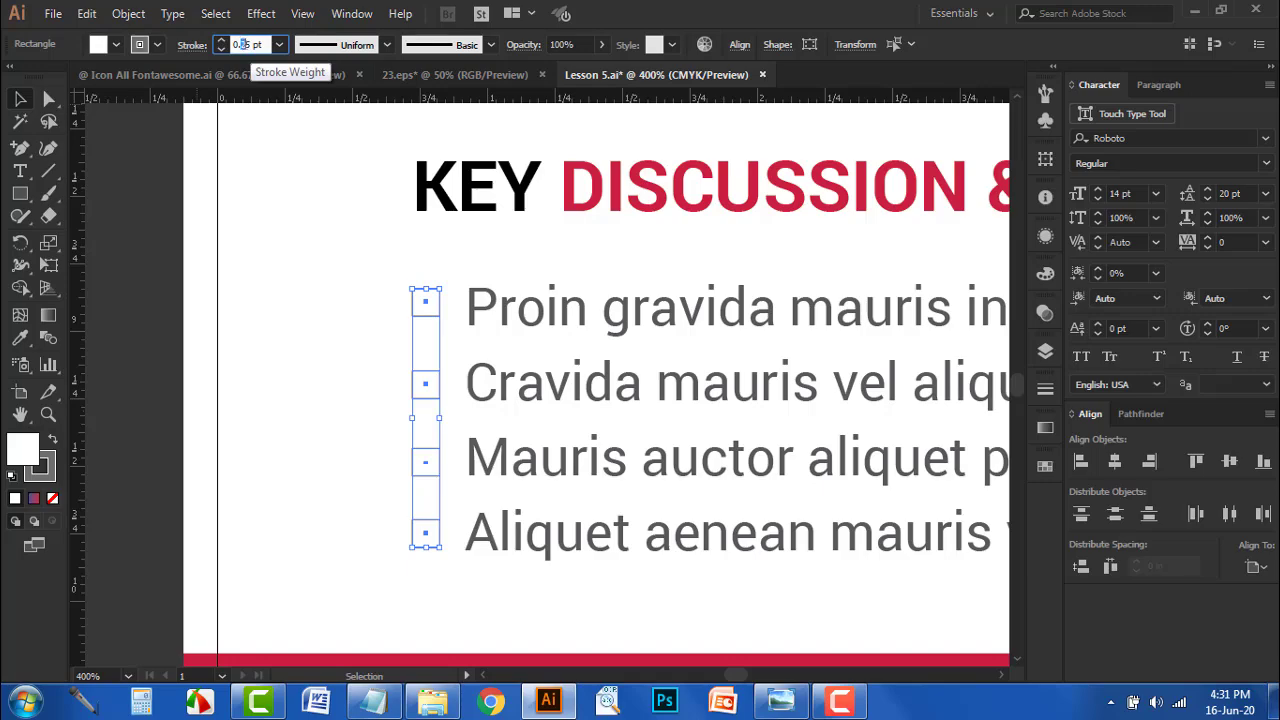
type("3")
left_click(359, 326)
scroll(361, 376, "down", 2)
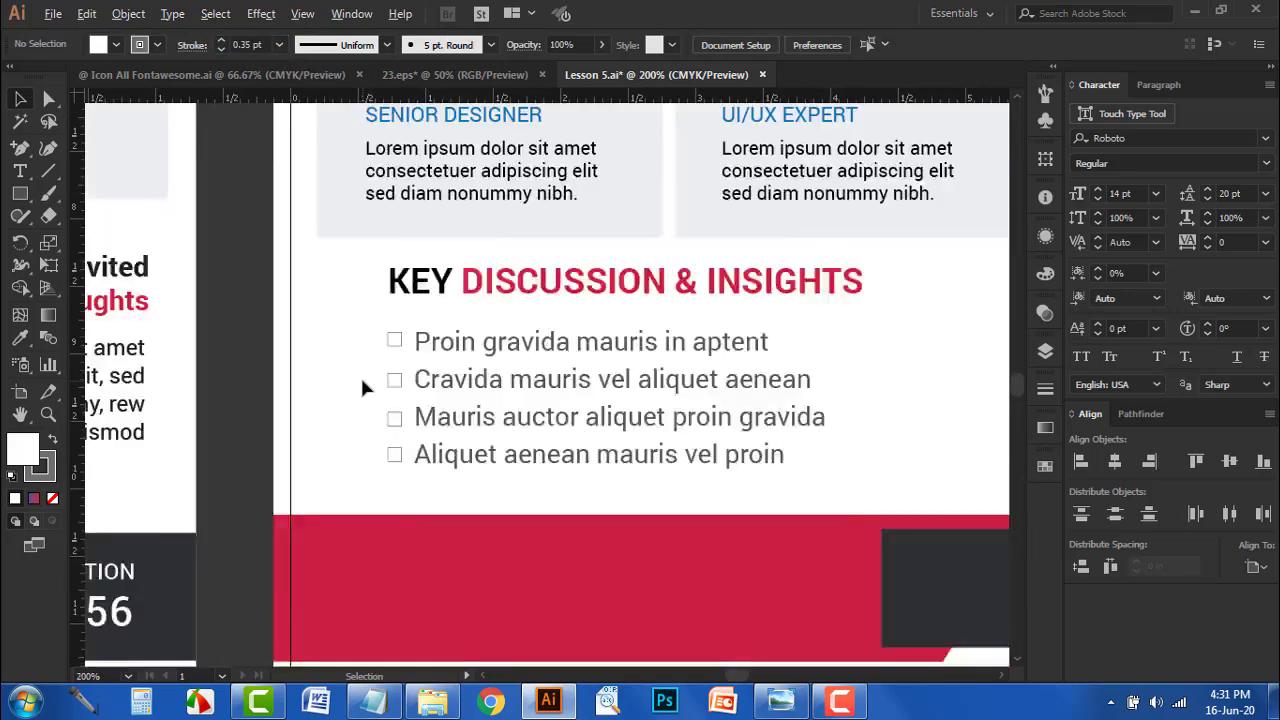
- Recolour the four list lines under the KEY DISCUSSION & INSIGHTS heading from grey to black, as in the reference flyer
scroll(363, 383, "down", 2)
scroll(409, 251, "up", 3)
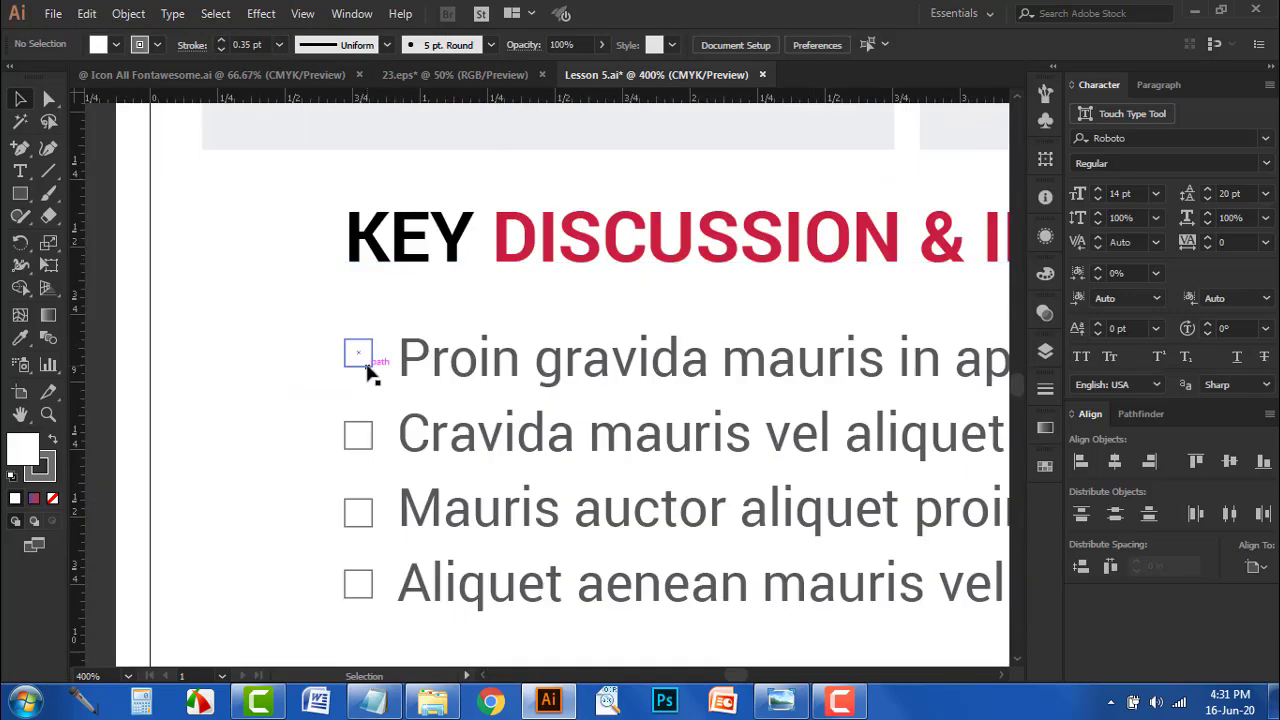
scroll(340, 342, "down", 4)
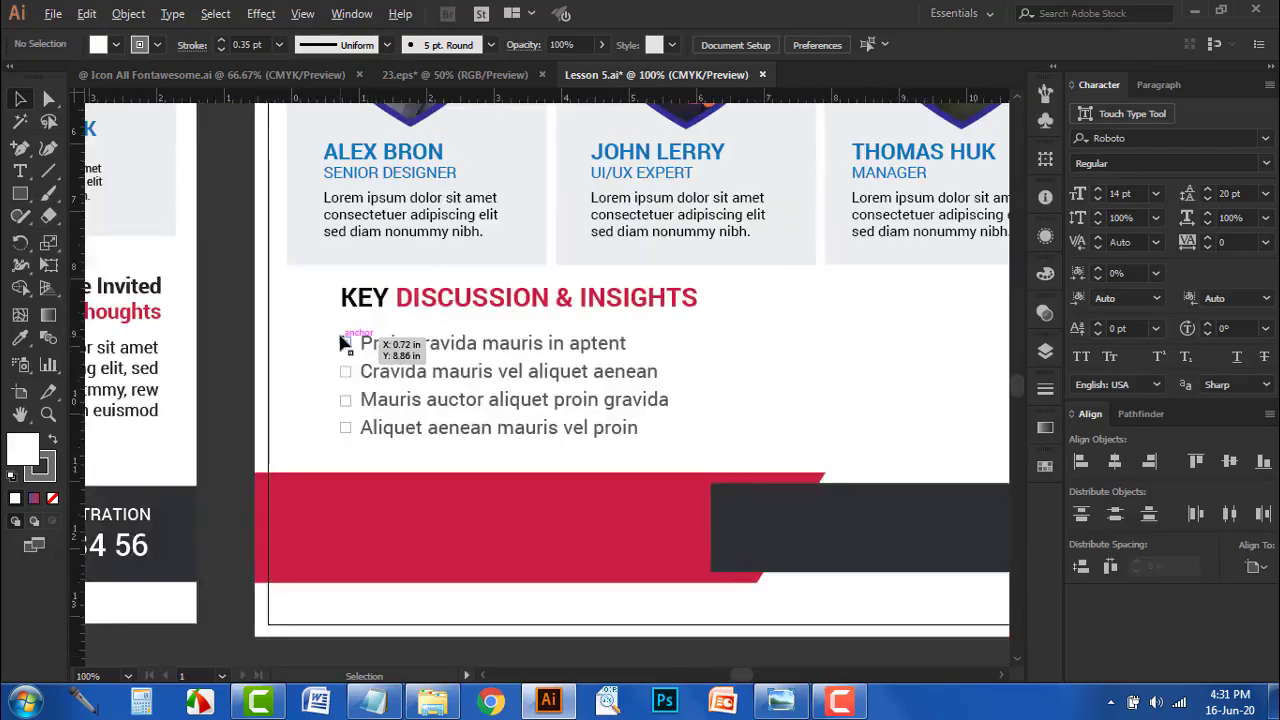
scroll(625, 356, "down", 1)
key("space")
left_click_drag(613, 343, 1016, 379)
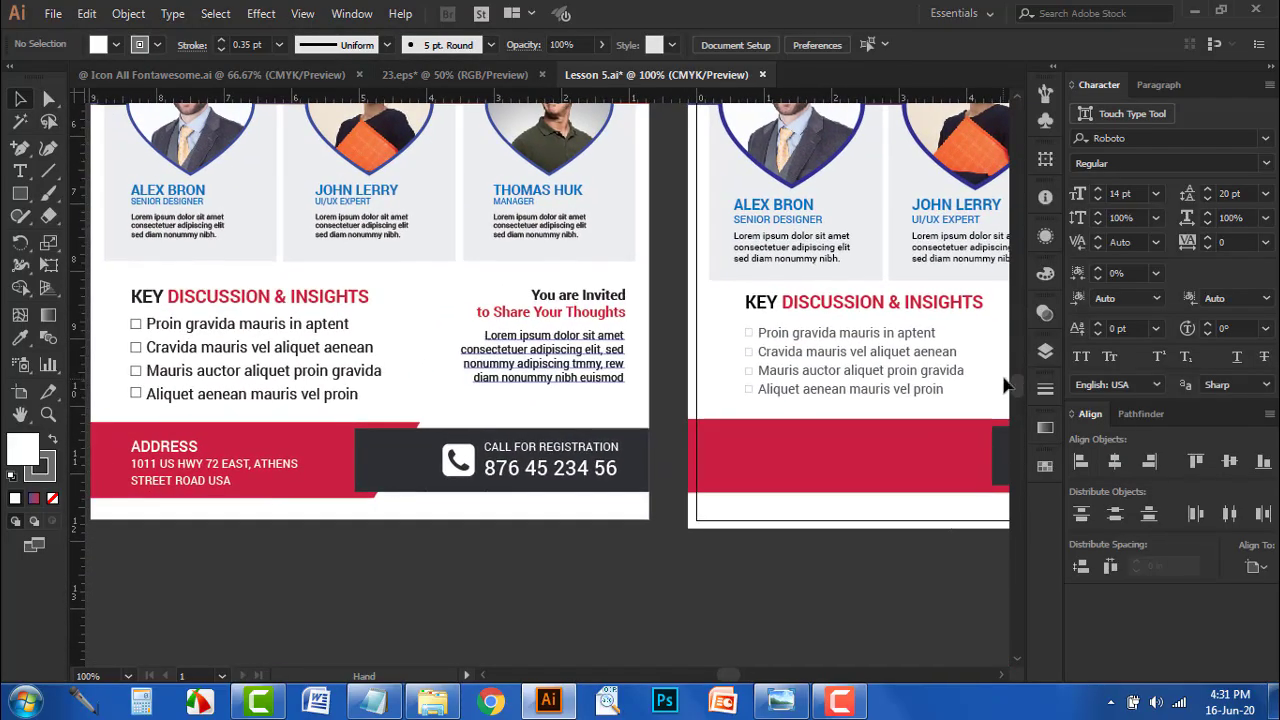
left_click(876, 366)
left_click(116, 45)
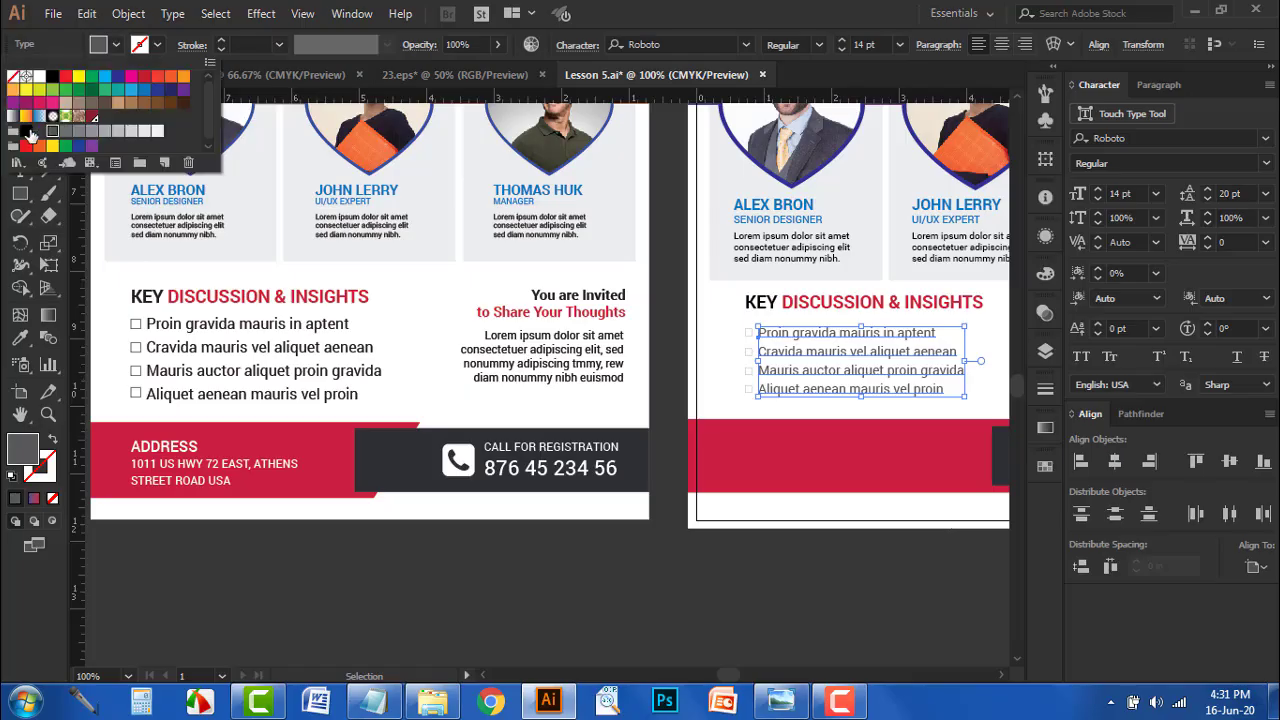
left_click(37, 133)
left_click(726, 358)
left_click(726, 358)
- Give all four checkbox squares a darker grey stroke colour
left_click_drag(730, 362, 523, 364)
scroll(588, 352, "up", 4)
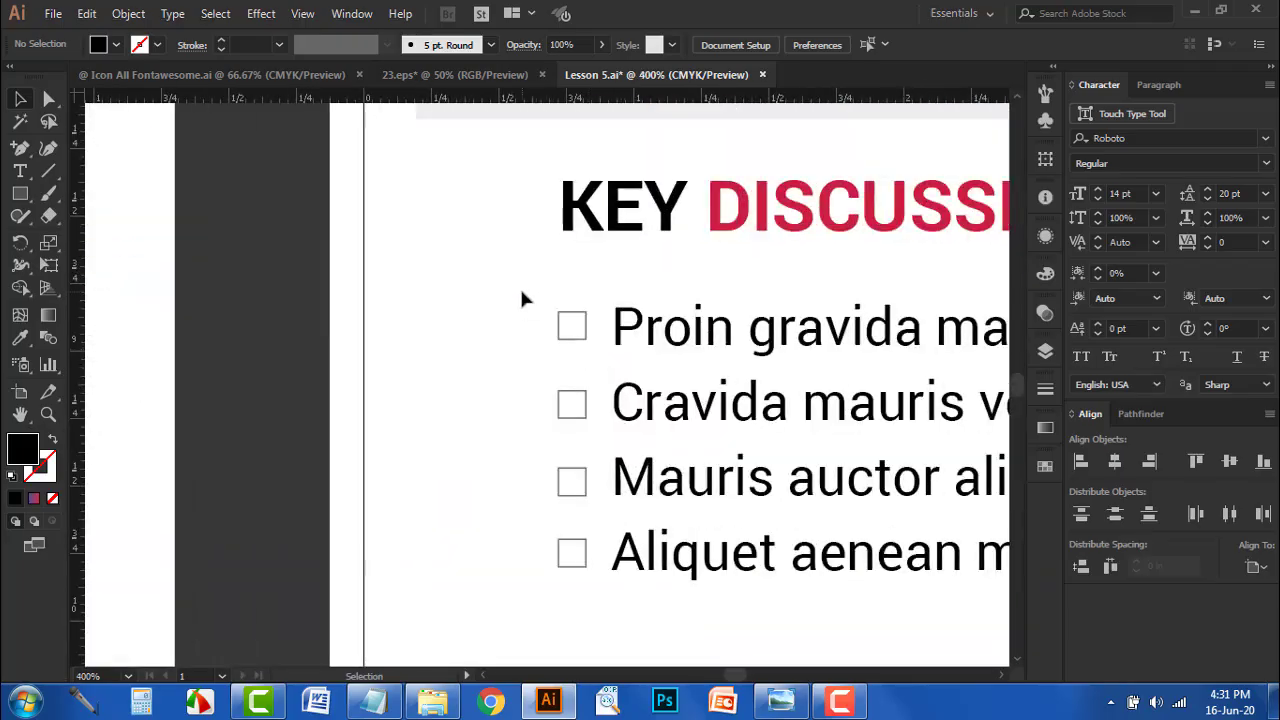
left_click_drag(520, 294, 595, 578)
left_click(496, 319)
left_click_drag(552, 410, 581, 572)
left_click(156, 45)
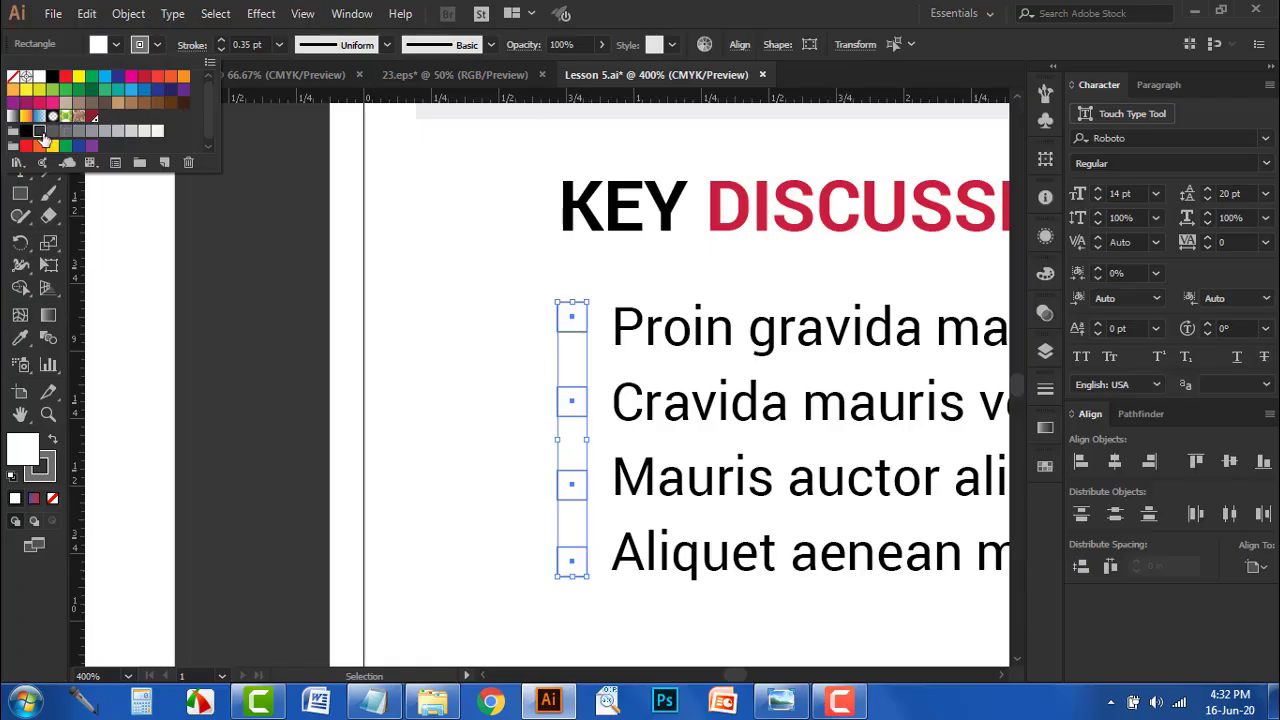
left_click(42, 133)
left_click(309, 294)
- Adjust the checkboxes vertically so each one is centred on its own list line
scroll(646, 326, "up", 1)
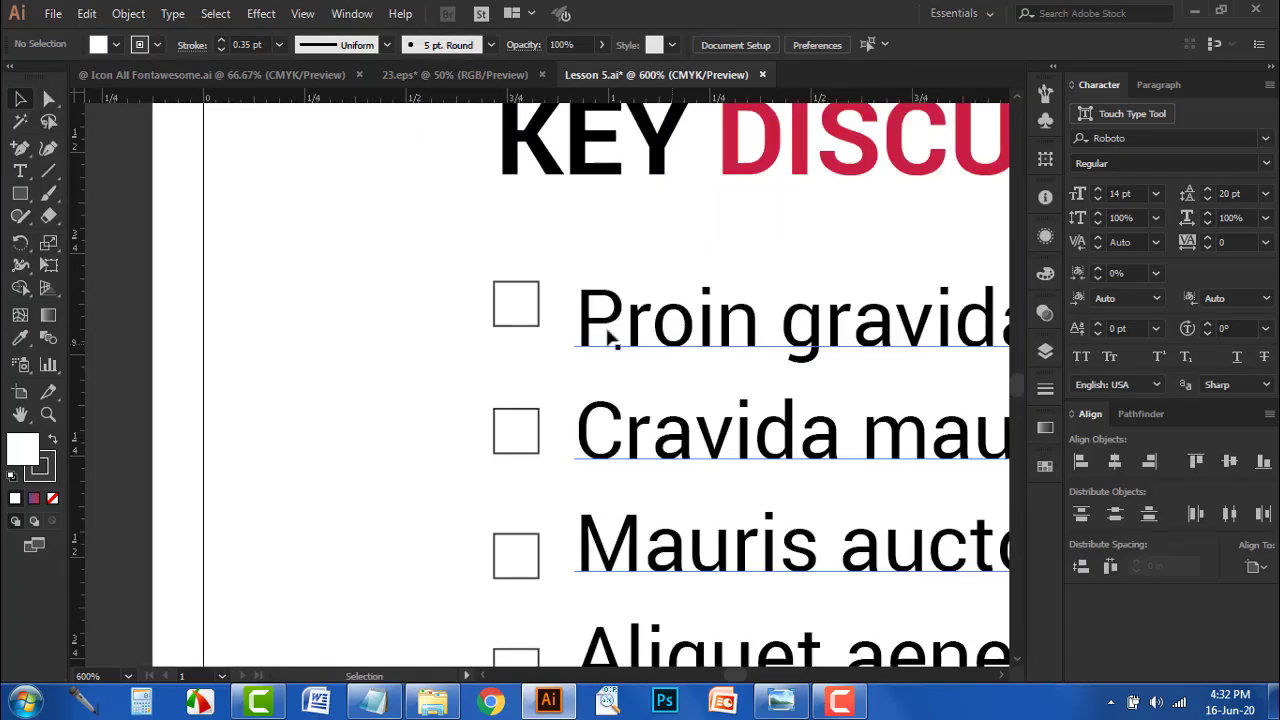
left_click(512, 316)
left_click(516, 426)
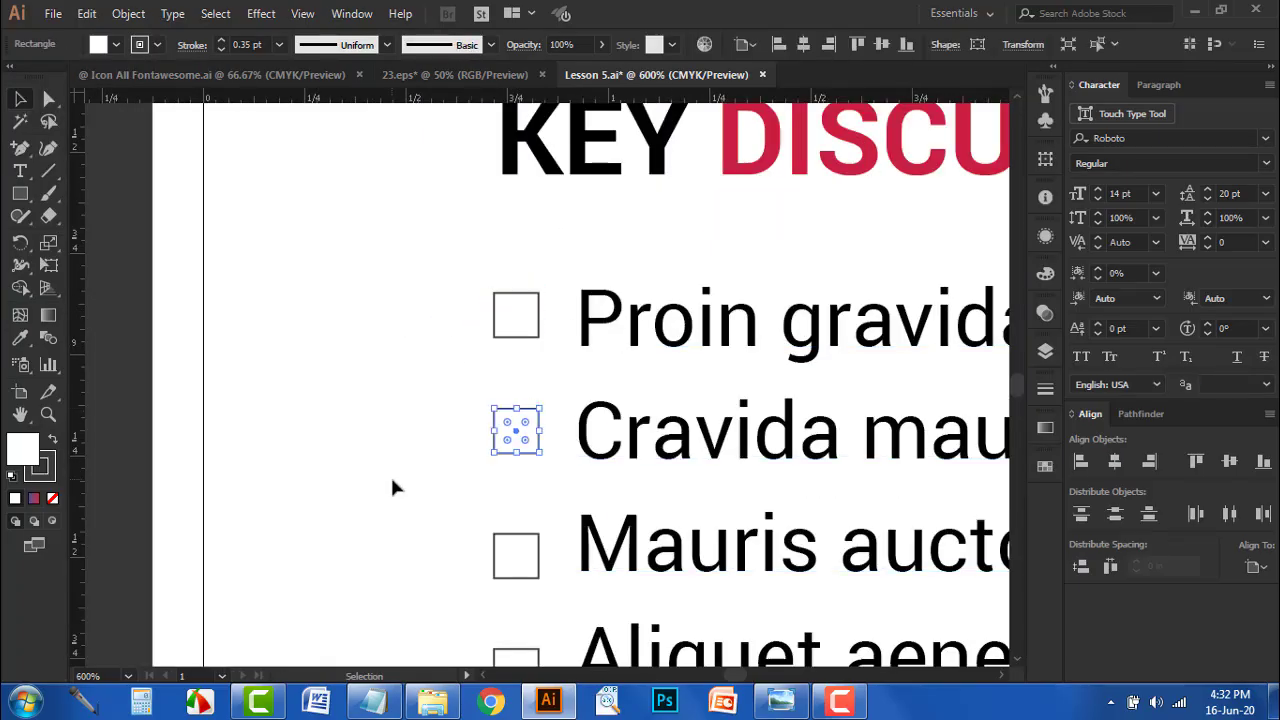
left_click(393, 487)
scroll(420, 490, "down", 1)
left_click(514, 470)
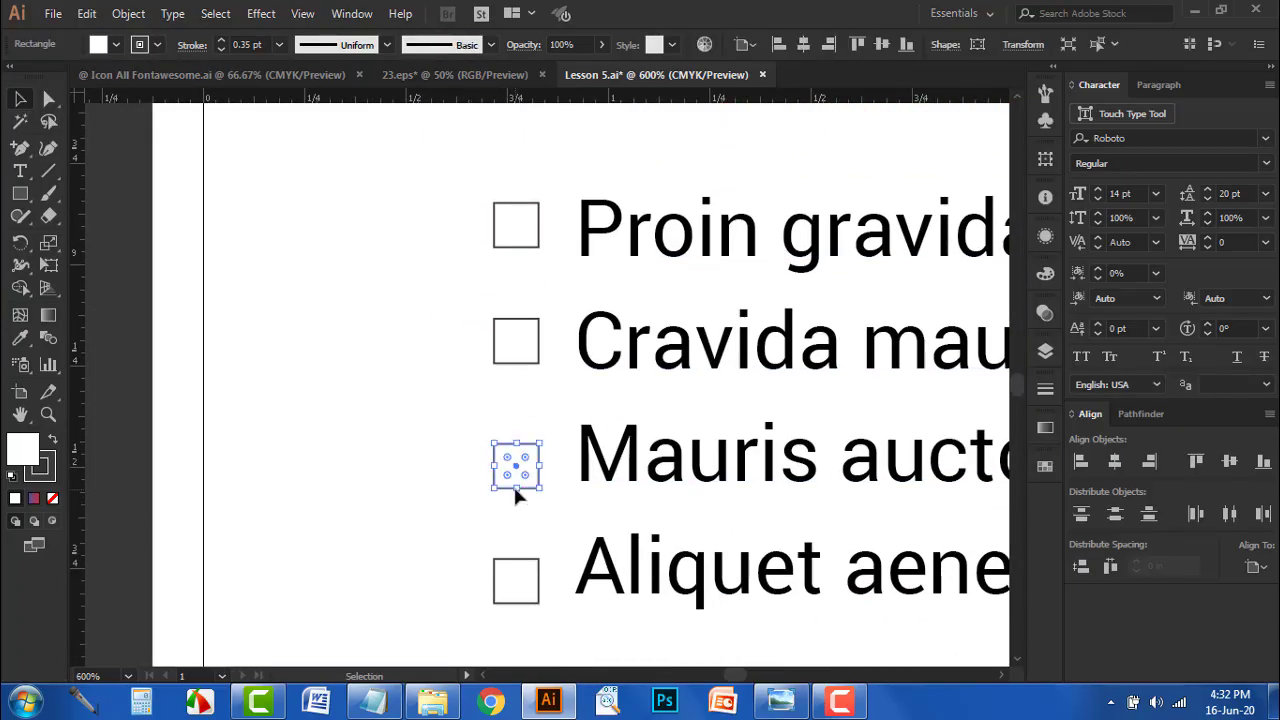
left_click(525, 583)
left_click(378, 440)
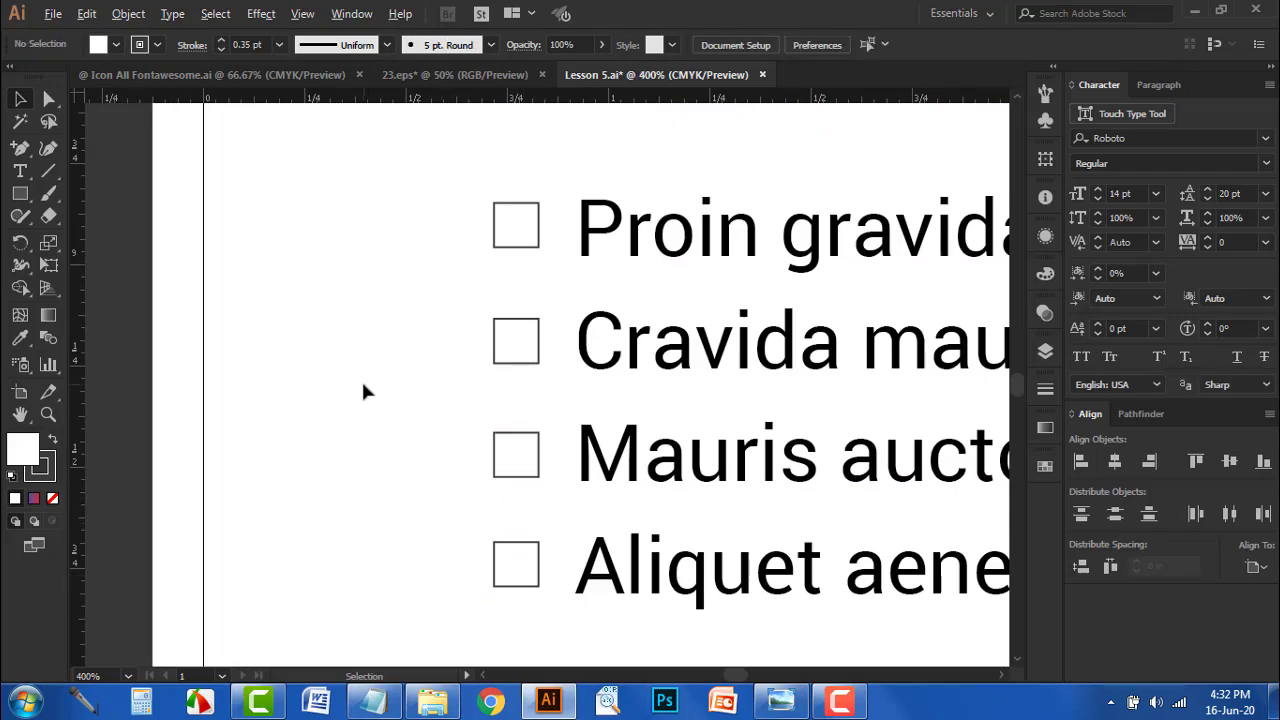
- Copy "You are Invited to Share Your Thoughts" from Text.txt and paste it as two-line point text beside the KEY DISCUSSION & INSIGHTS heading
scroll(363, 392, "down", 3)
scroll(786, 383, "down", 1)
left_click_drag(786, 383, 667, 398)
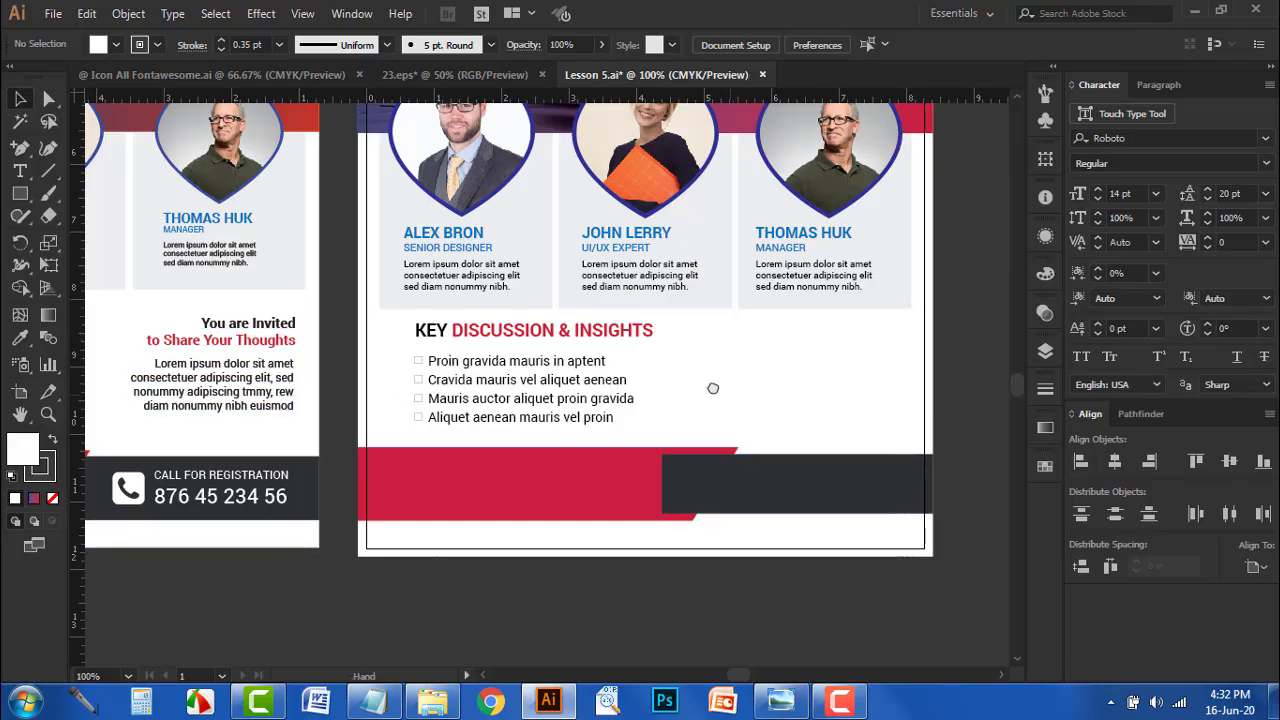
left_click_drag(737, 397, 701, 386)
left_click(373, 700)
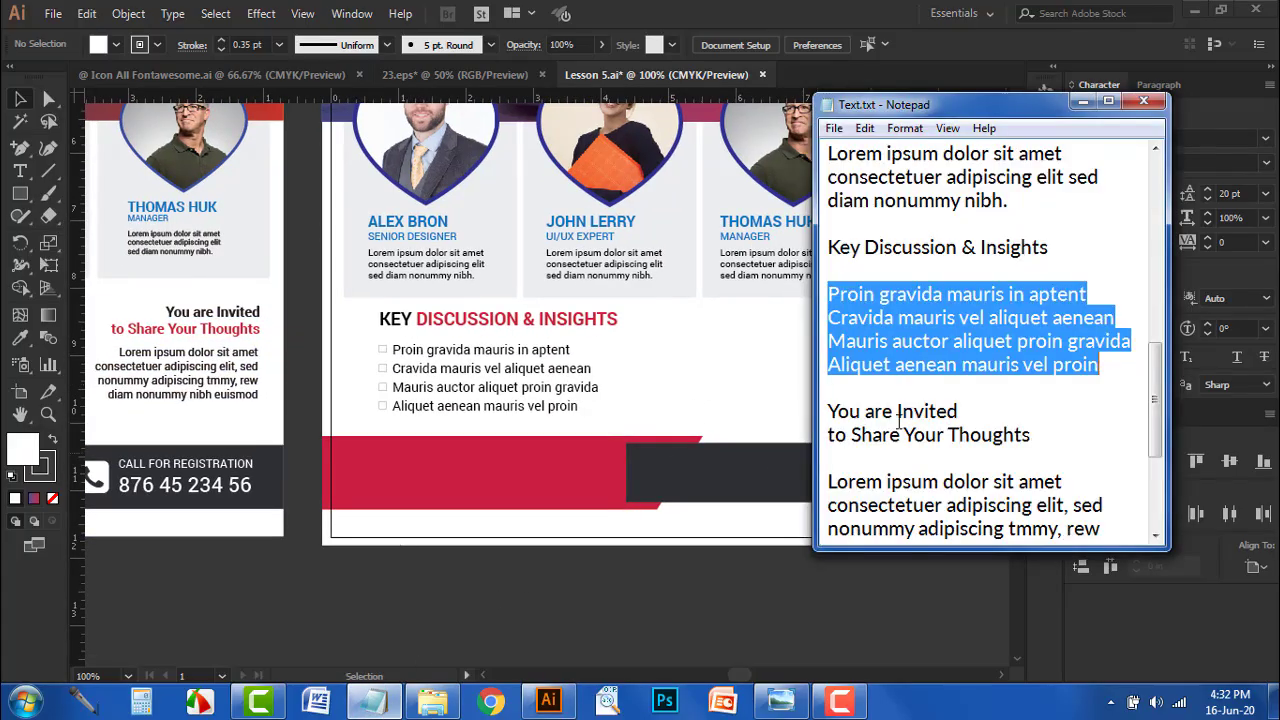
left_click_drag(830, 340, 1023, 364)
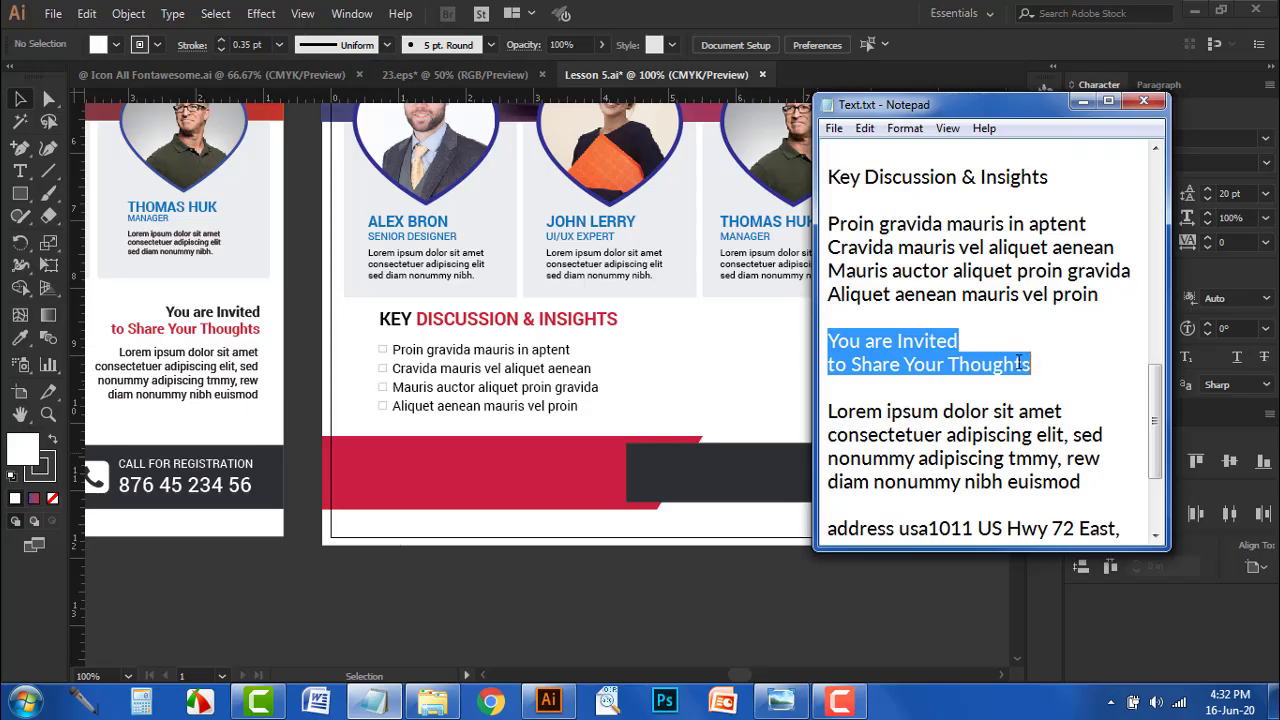
left_click(737, 380)
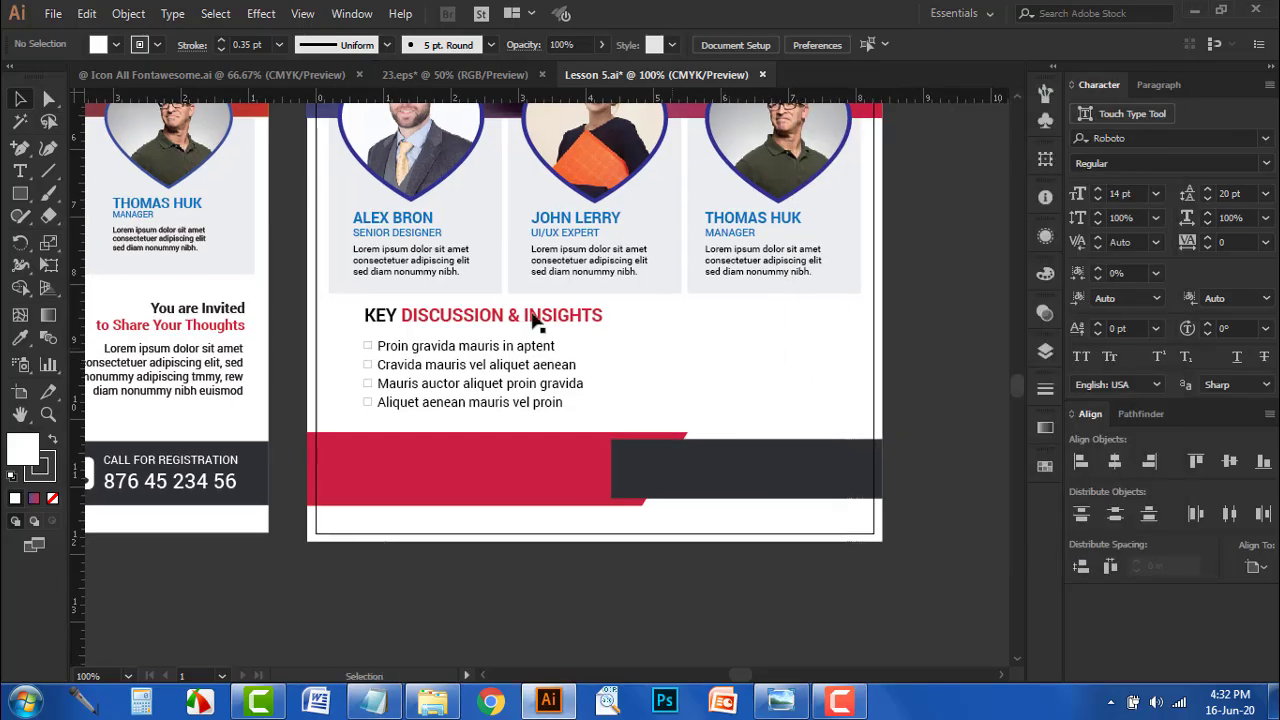
key("t")
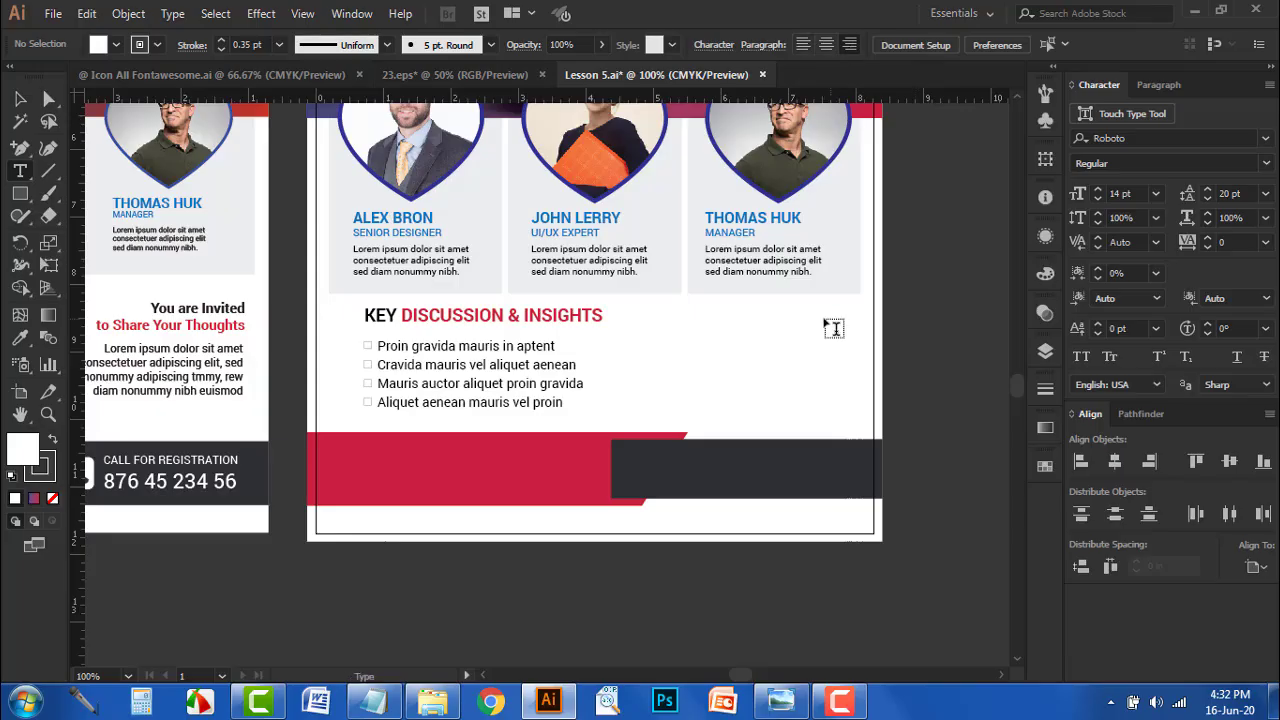
left_click(826, 331)
key("ctrl+v")
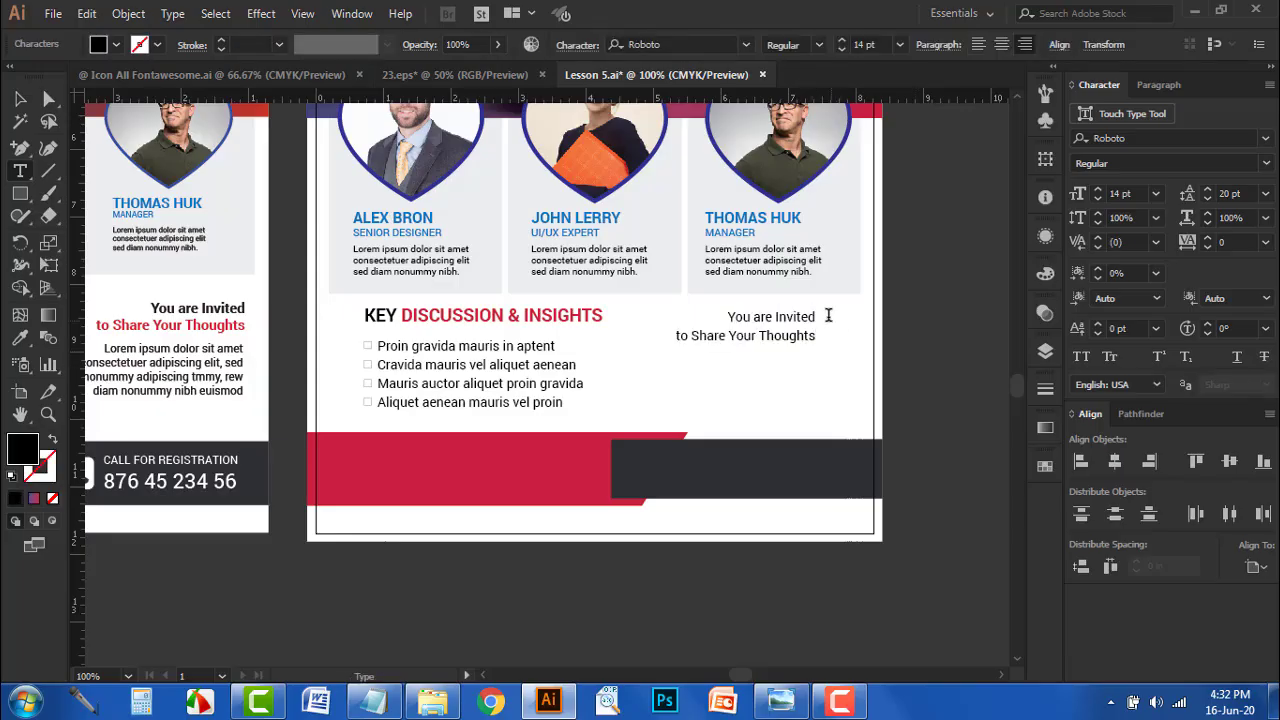
left_click_drag(828, 316, 685, 321)
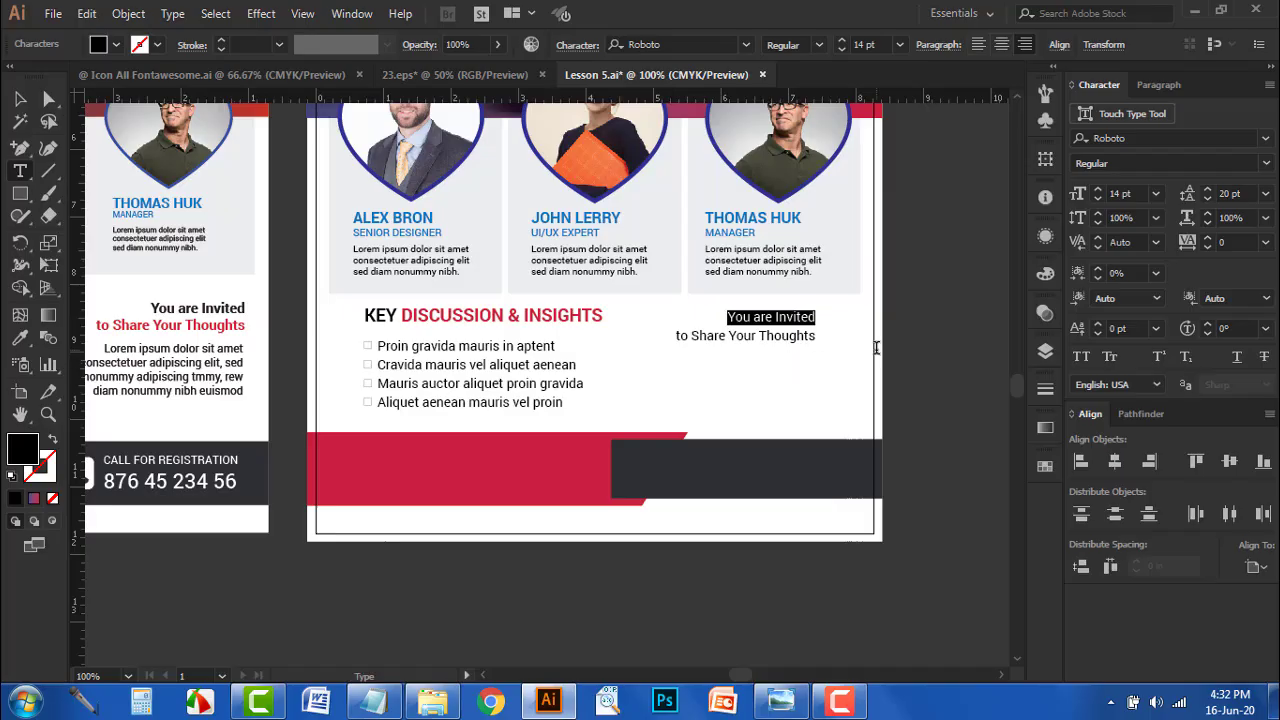
key("ctrl+a")
left_click(117, 45)
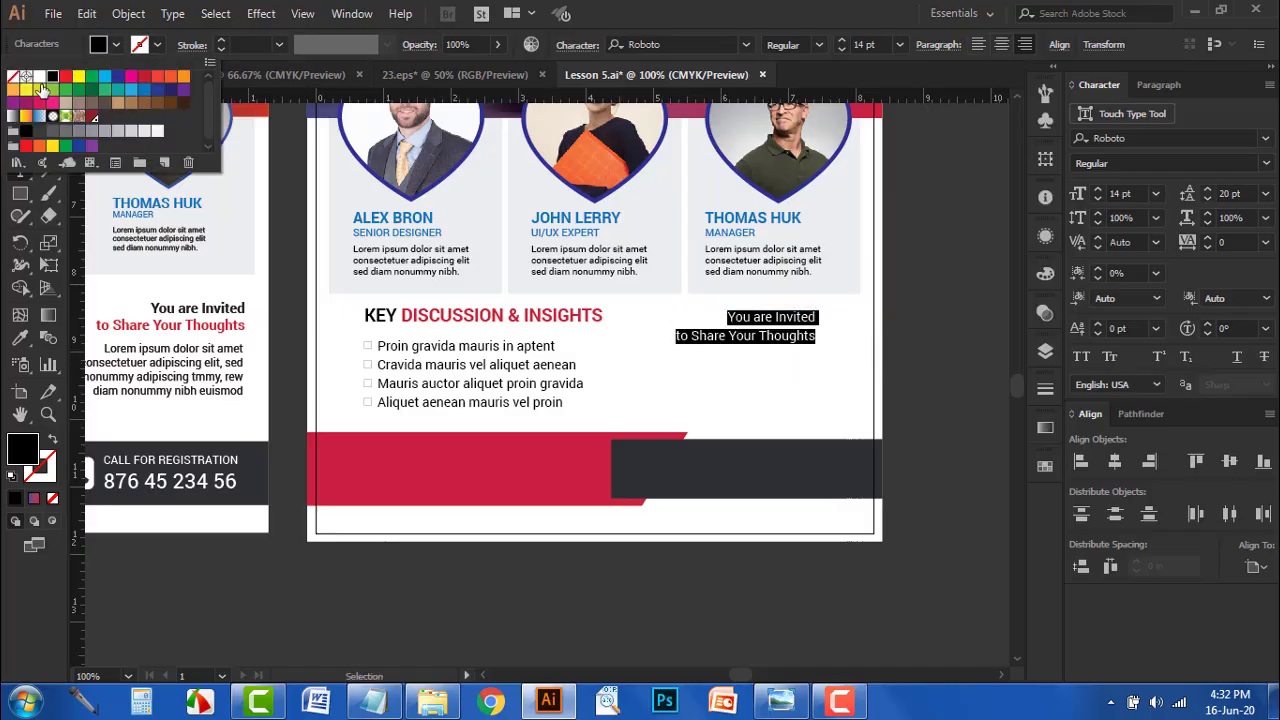
left_click(731, 355)
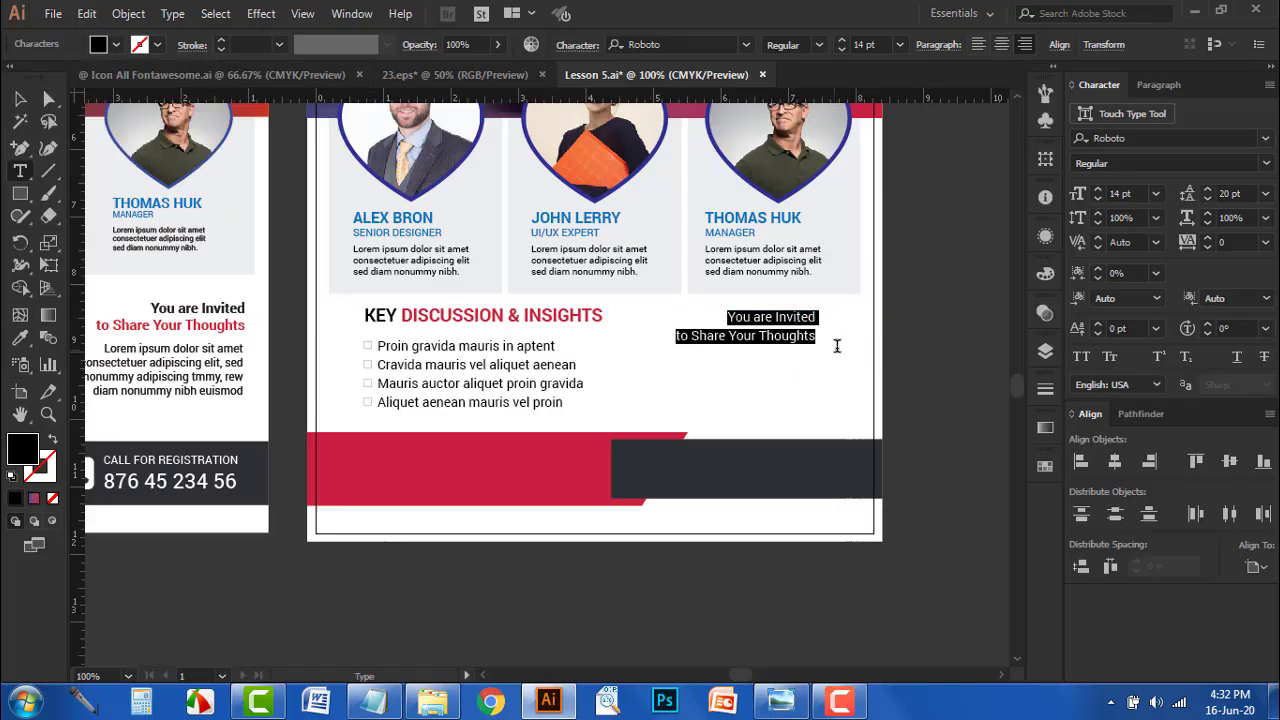
left_click_drag(841, 345, 573, 319)
- Colour the line "to Share Your Thoughts" with the footer's red using the Eyedropper and set the whole invitation heading to Roboto Bold
left_click_drag(666, 334, 846, 337)
left_click(20, 337)
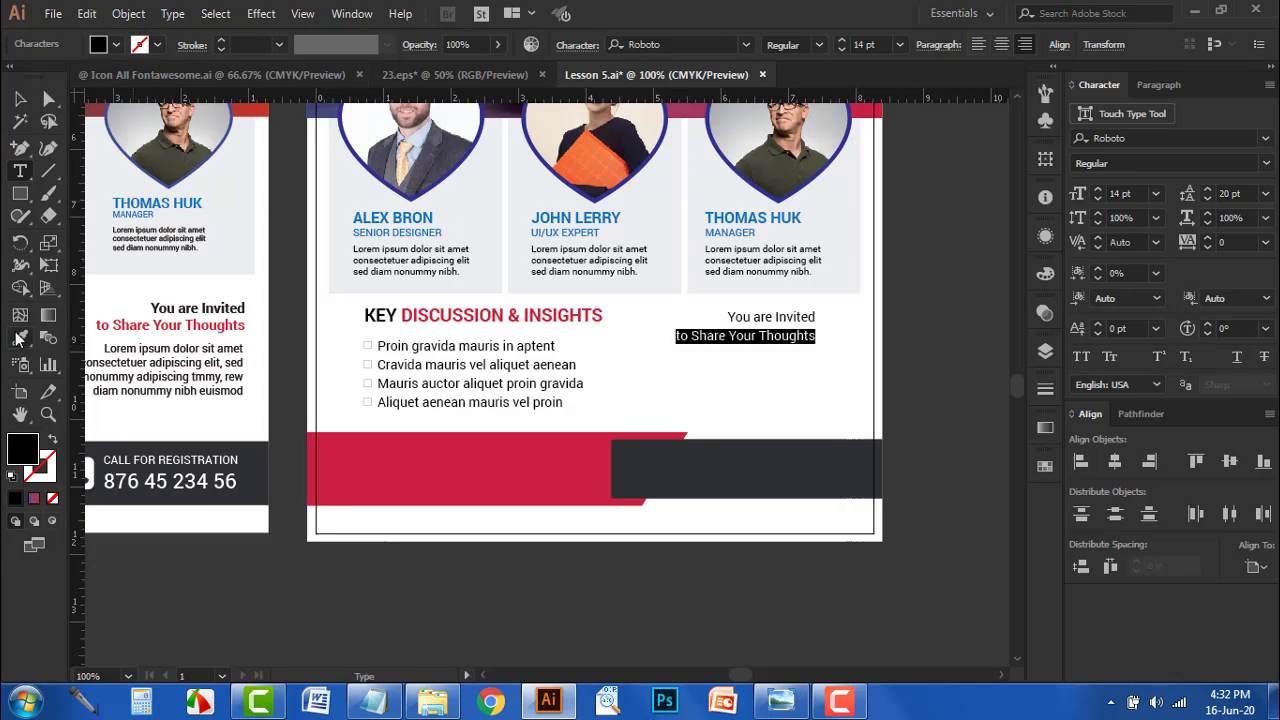
left_click(443, 462)
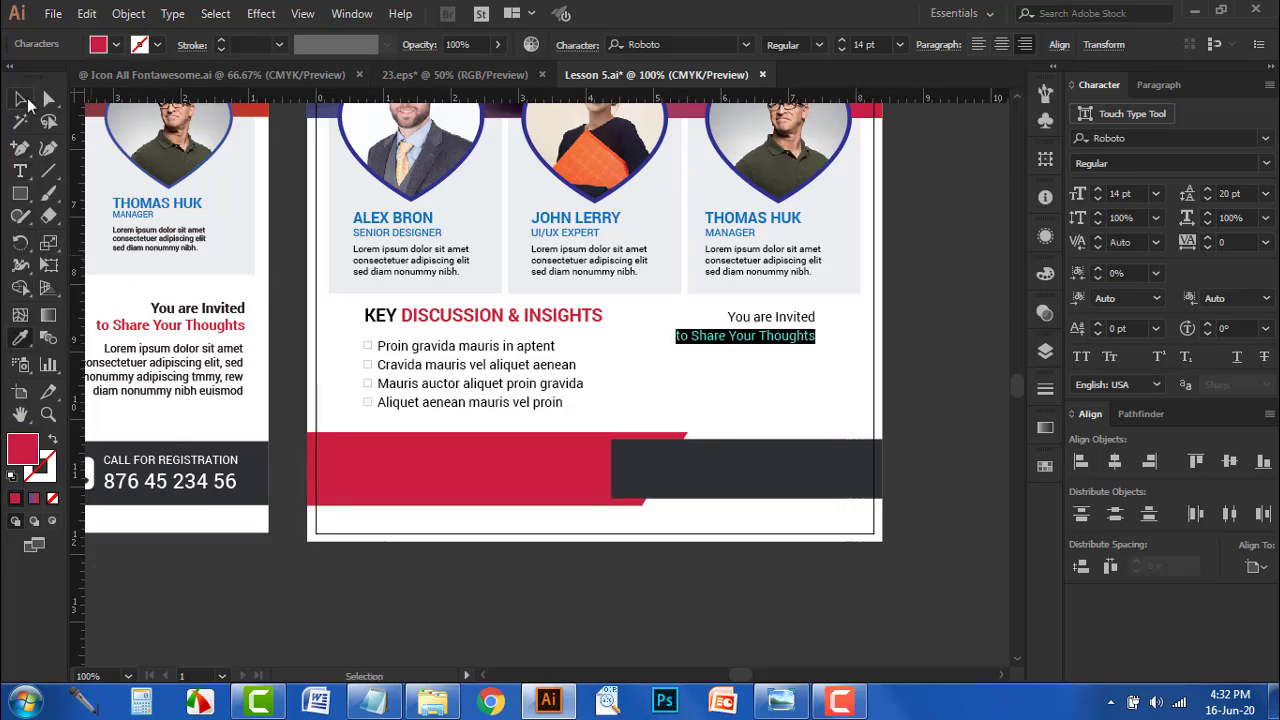
left_click(21, 98)
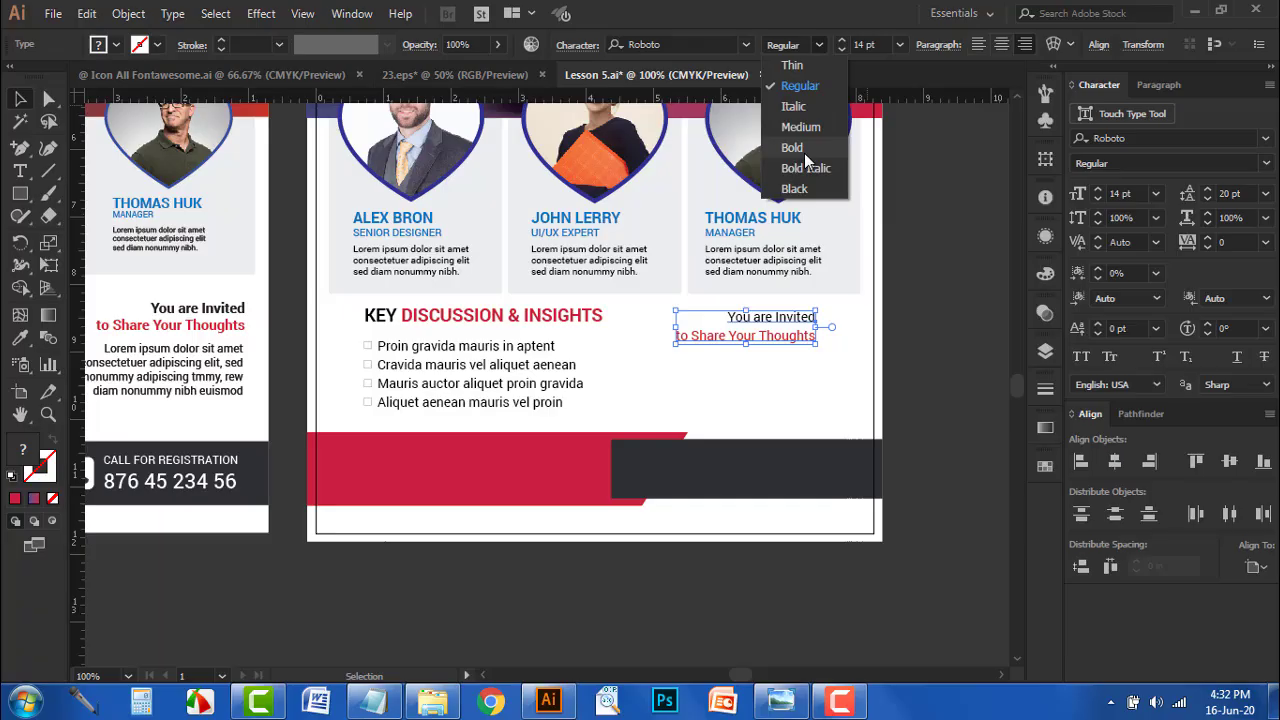
left_click(800, 147)
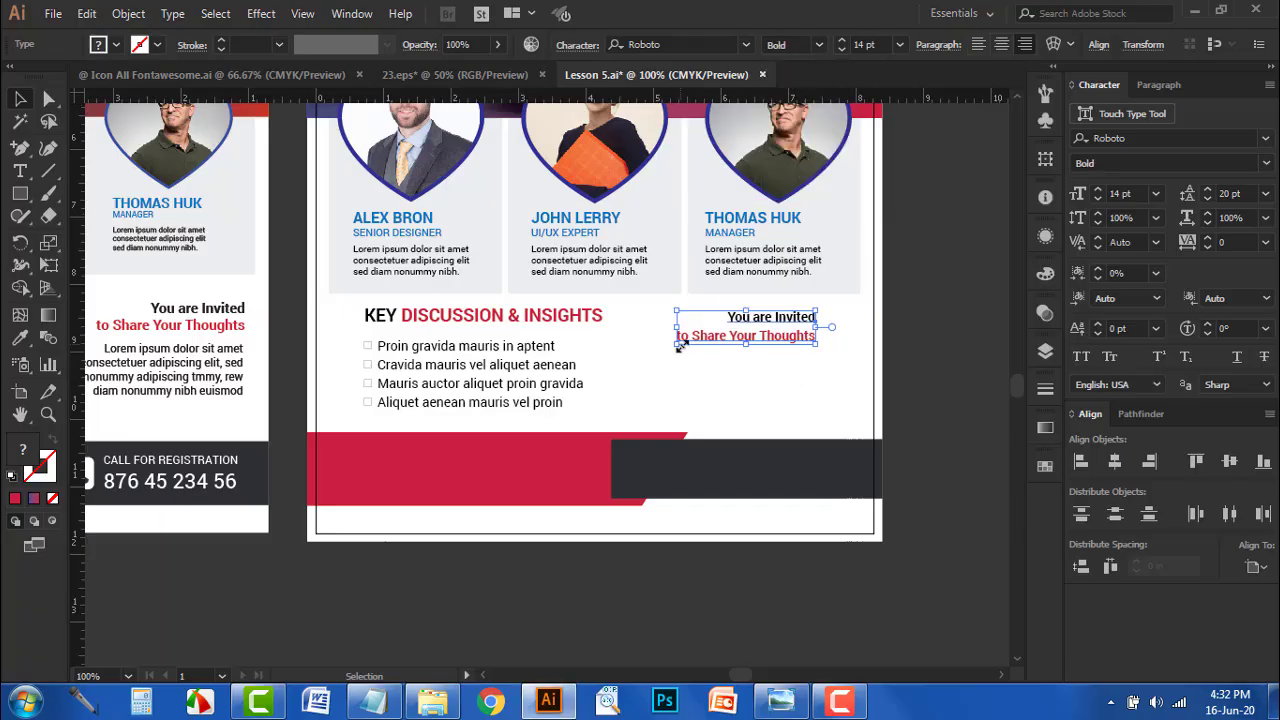
- Enlarge the invitation heading slightly and move it closer to the flyer's right margin
left_click_drag(678, 343, 663, 347)
left_click_drag(789, 342, 832, 385)
left_click(804, 390)
- Duplicate the reference flyer's Lorem ipsum paragraph below the new invitation heading and align the right edges of both text blocks
scroll(804, 390, "down", 2)
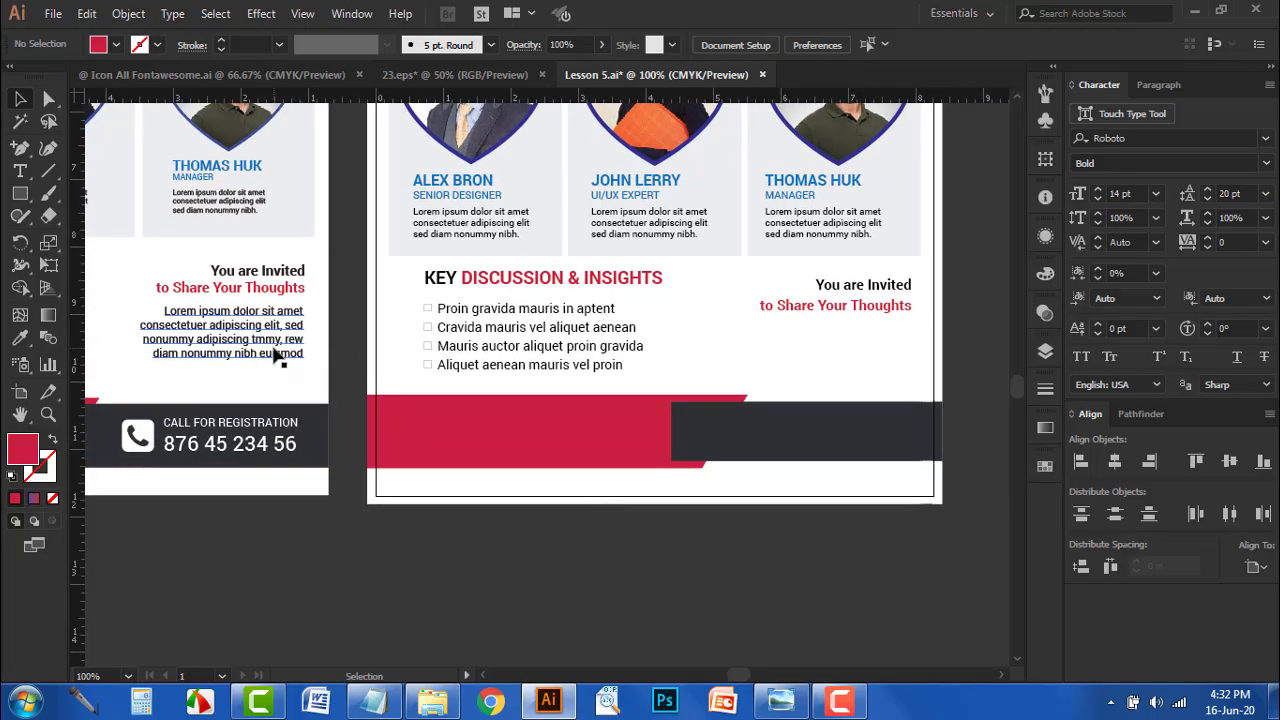
left_click_drag(275, 355, 883, 370)
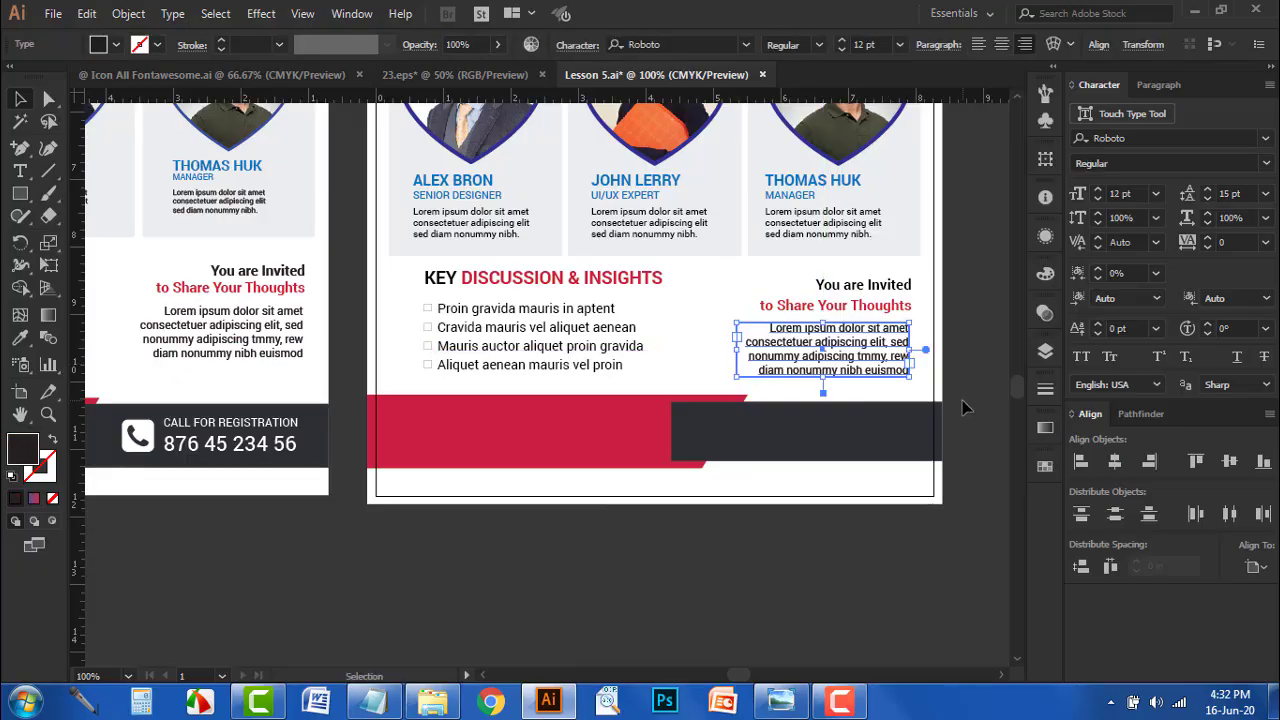
left_click(860, 303, "shift")
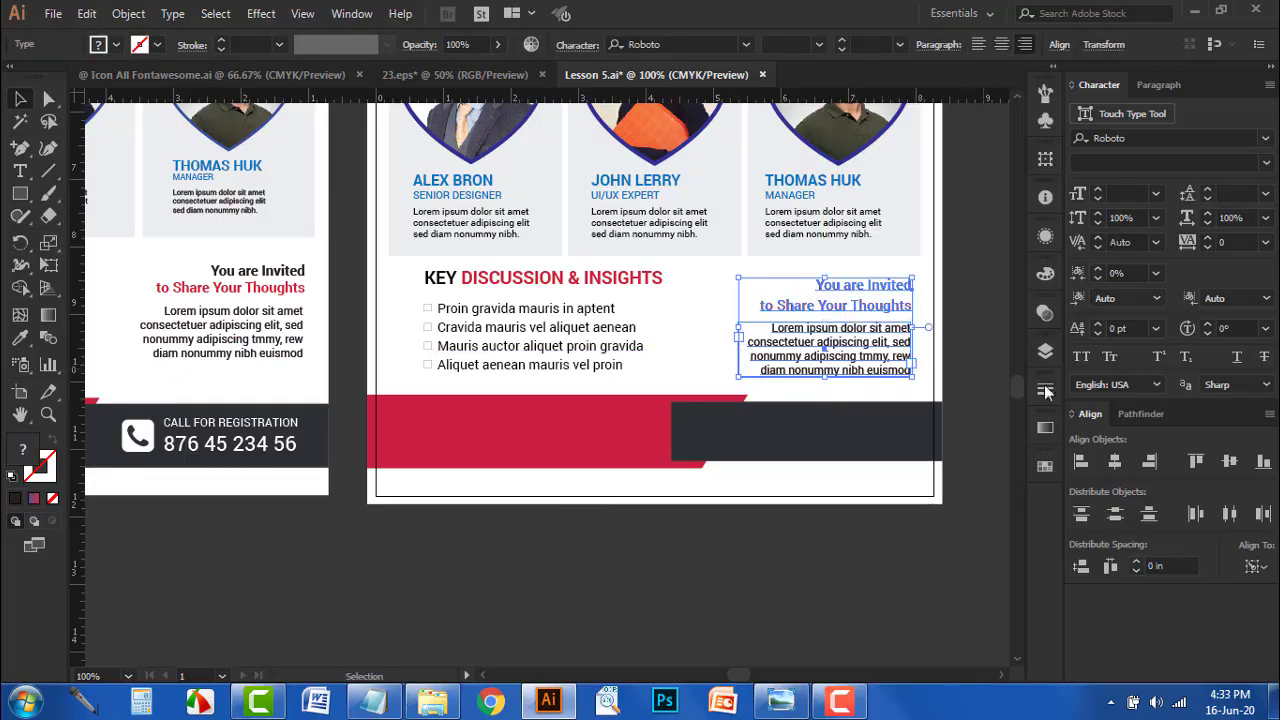
left_click(1147, 468)
left_click(894, 389)
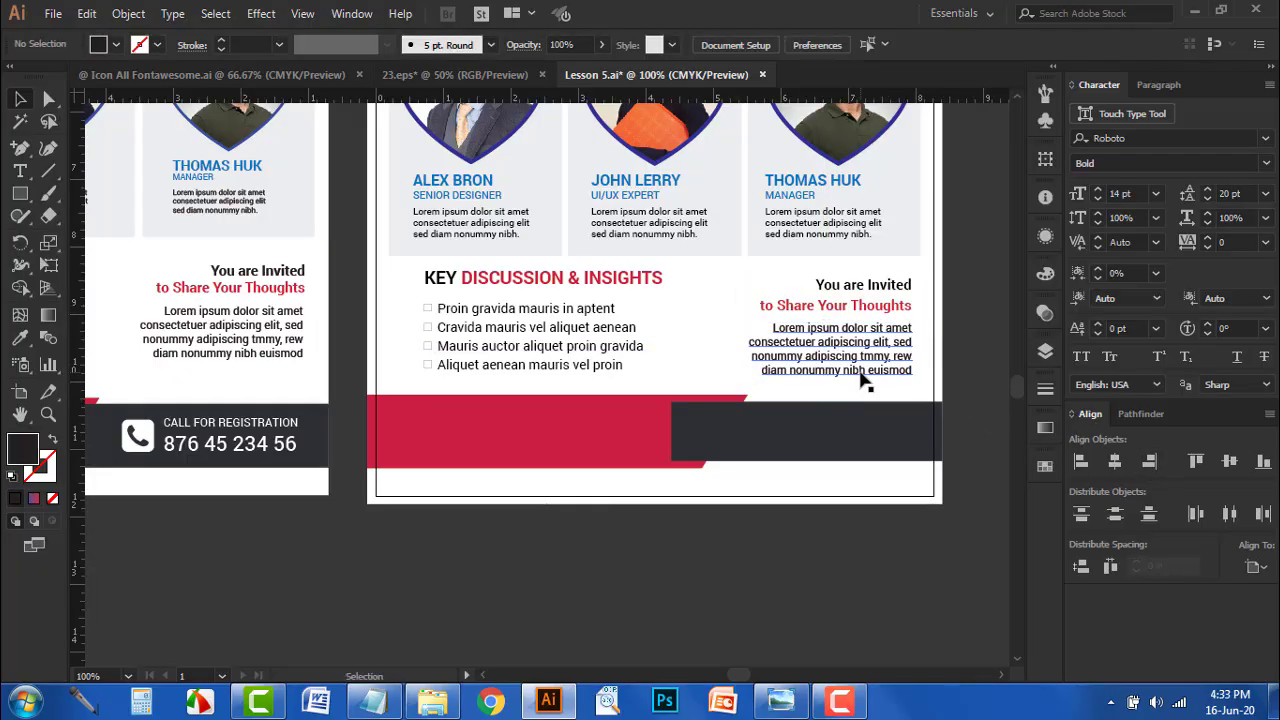
- Nudge the Lorem ipsum paragraph slightly down to widen the gap below the invitation heading
left_click(861, 379)
key("Down")
key("Down")
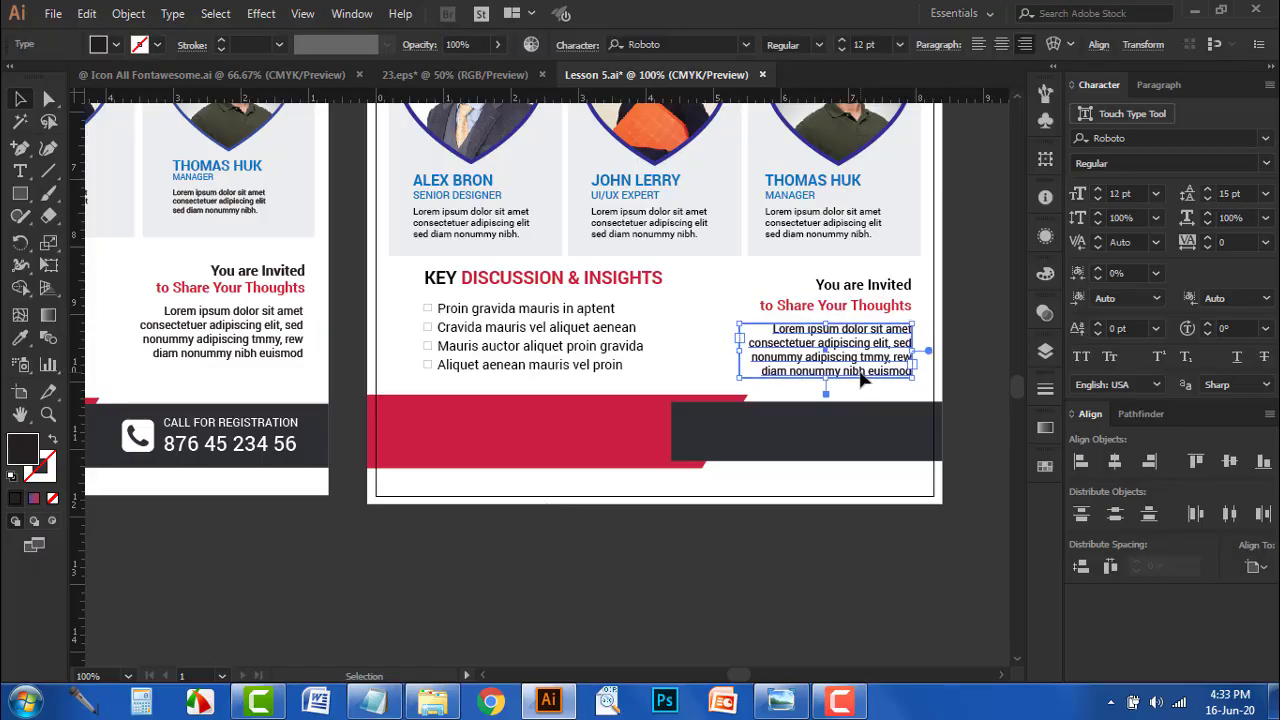
left_click(678, 295)
scroll(842, 355, "down", 1)
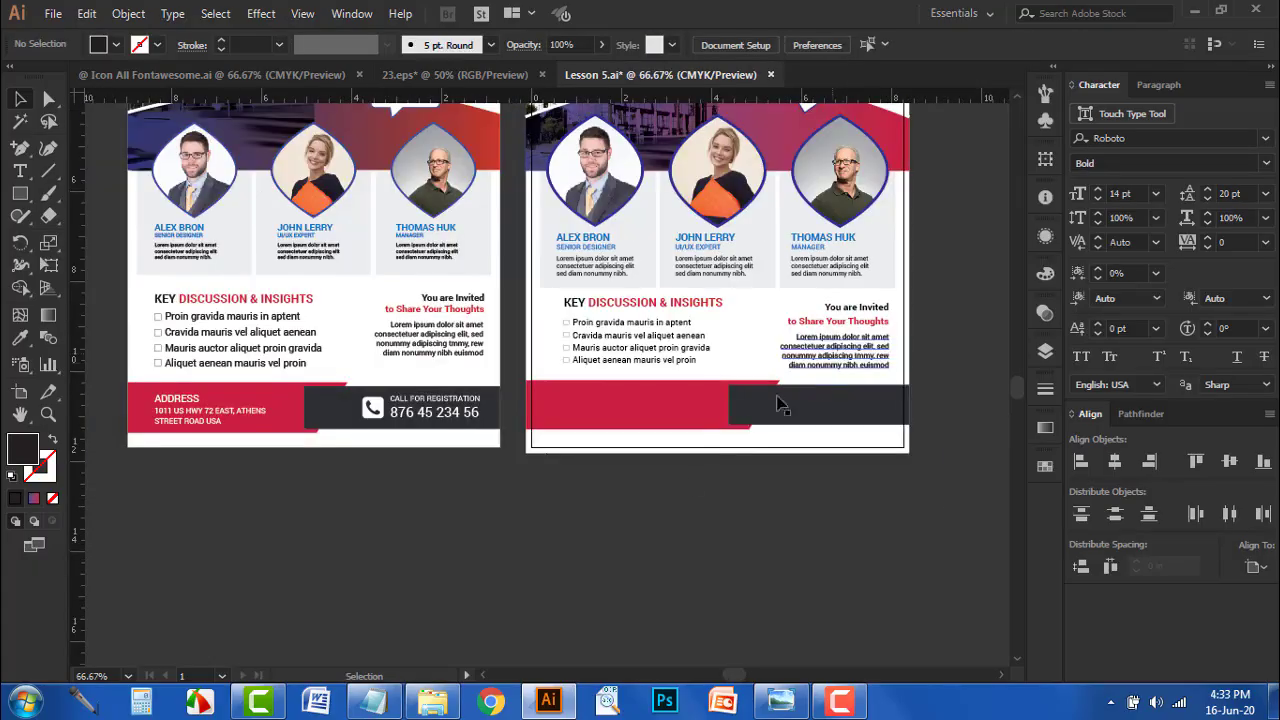
scroll(762, 440, "up", 1)
scroll(786, 328, "up", 1)
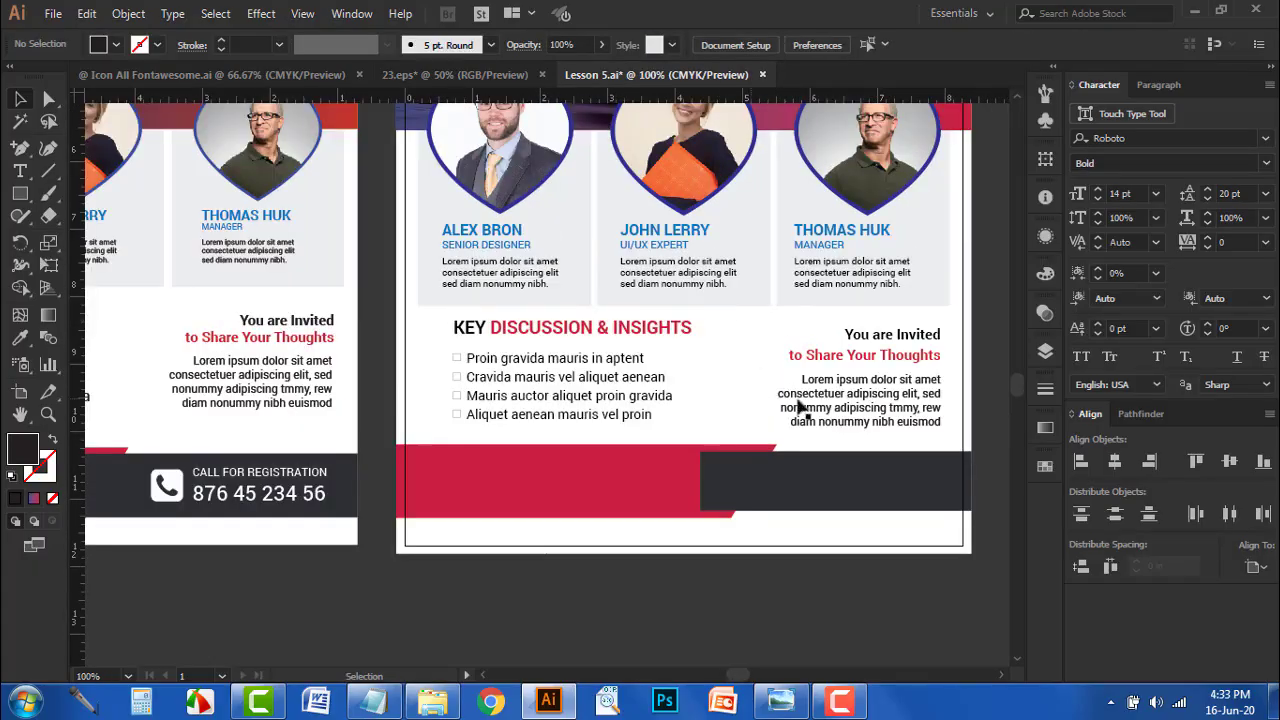
scroll(710, 391, "up", 1)
left_click_drag(765, 396, 754, 393)
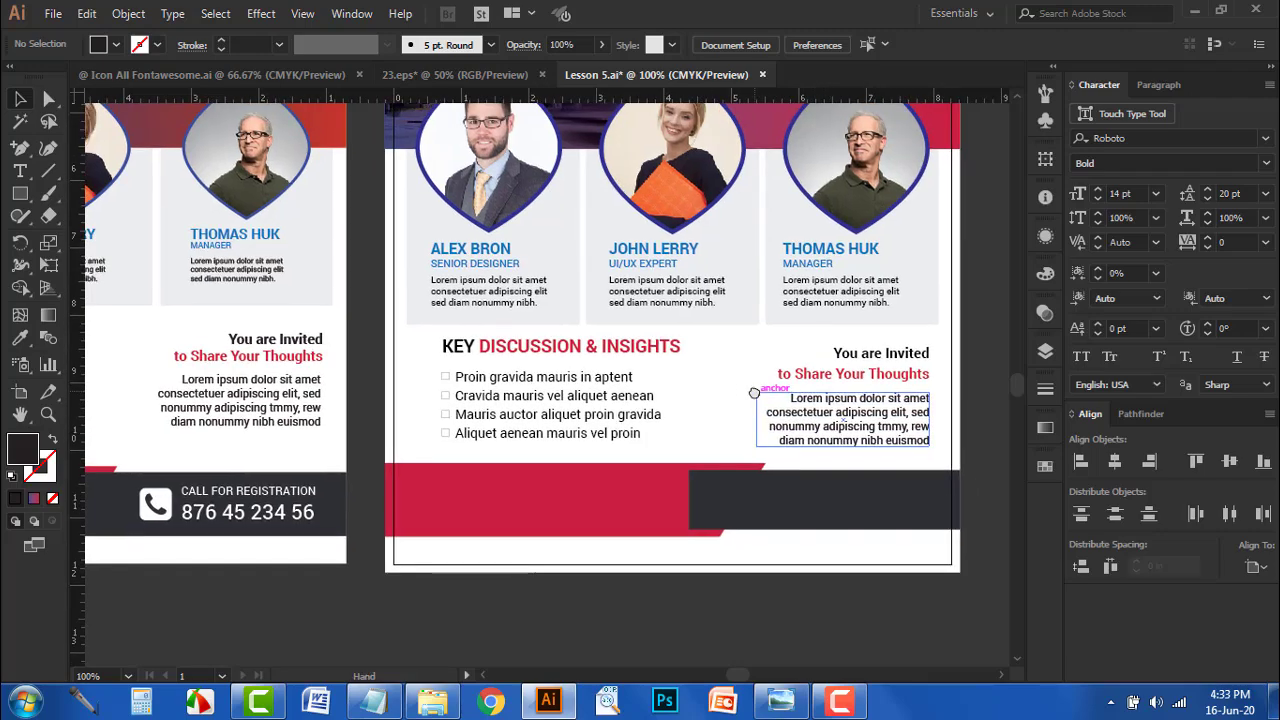
- Nudge the invitation heading and the Lorem ipsum paragraph below it slightly up together
left_click(862, 412)
key("Up")
key("Up")
key("Up")
key("Up")
key("Up")
key("Up")
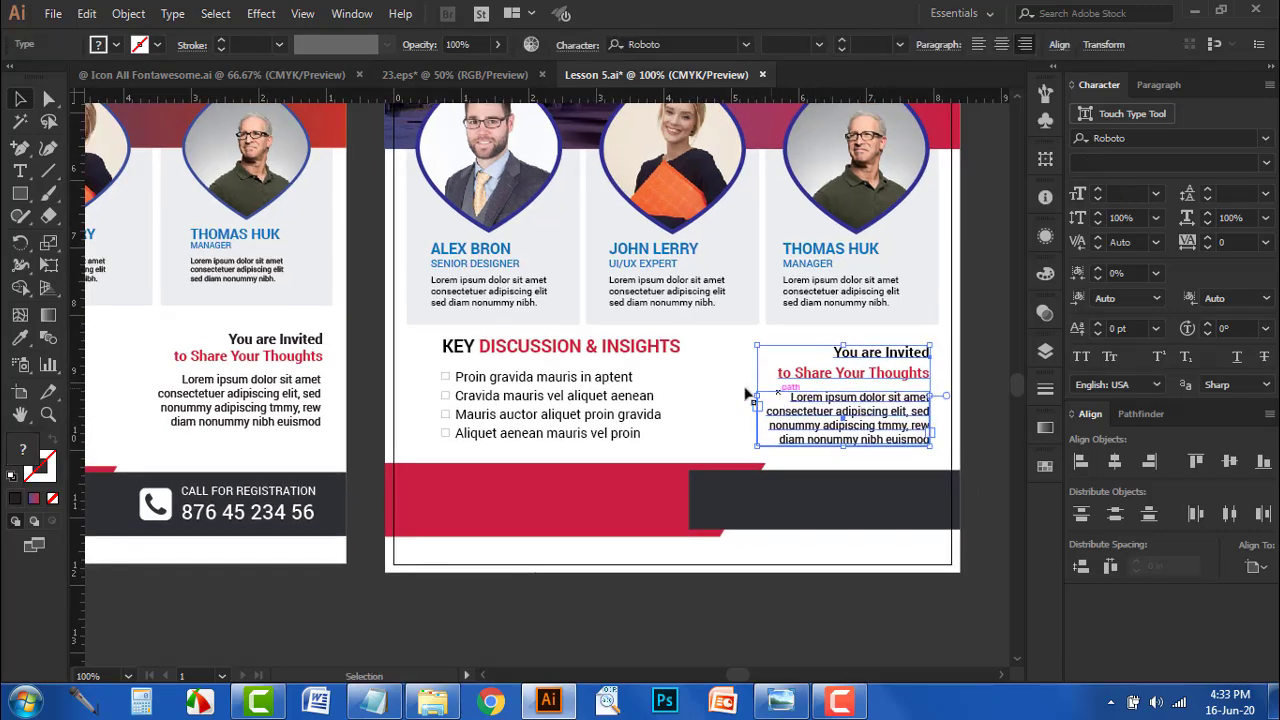
left_click(706, 380)
- Apply one common blending mode to the red and dark footer bars
scroll(705, 398, "down", 4)
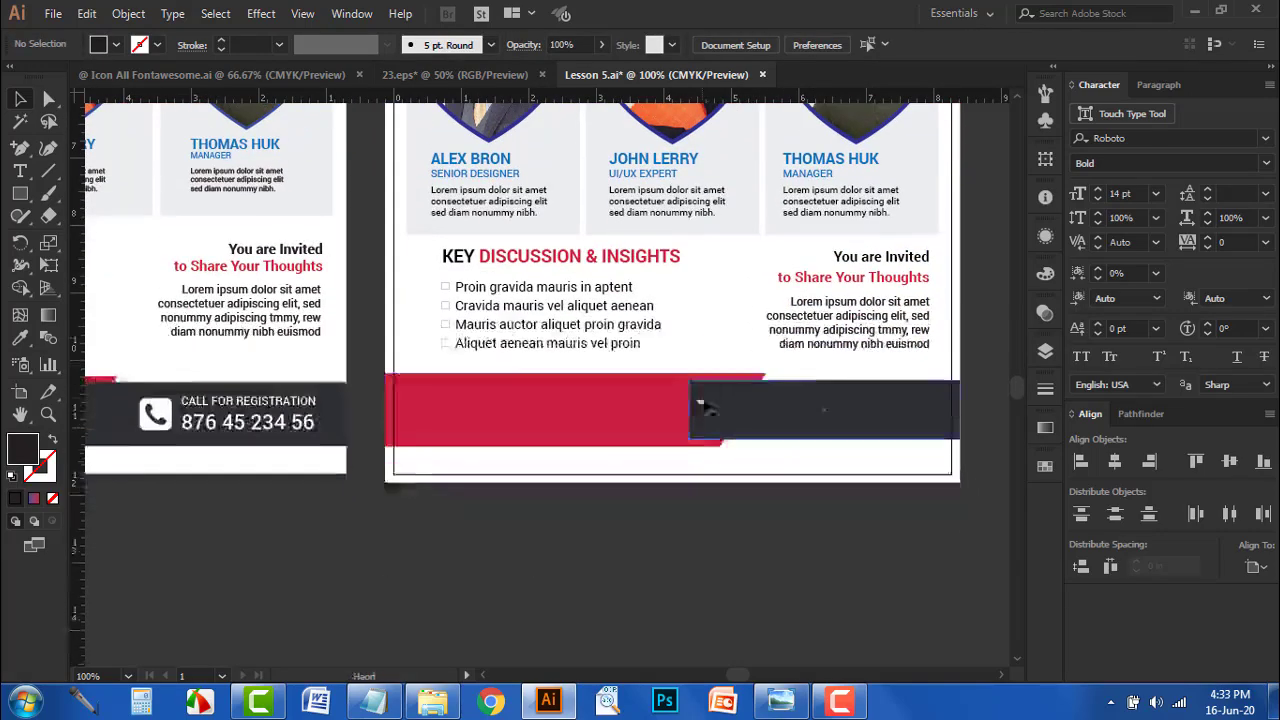
left_click_drag(700, 403, 728, 408)
left_click_drag(757, 614, 775, 583)
left_click(750, 410)
left_click(680, 409, "shift")
left_click_drag(780, 429, 681, 446)
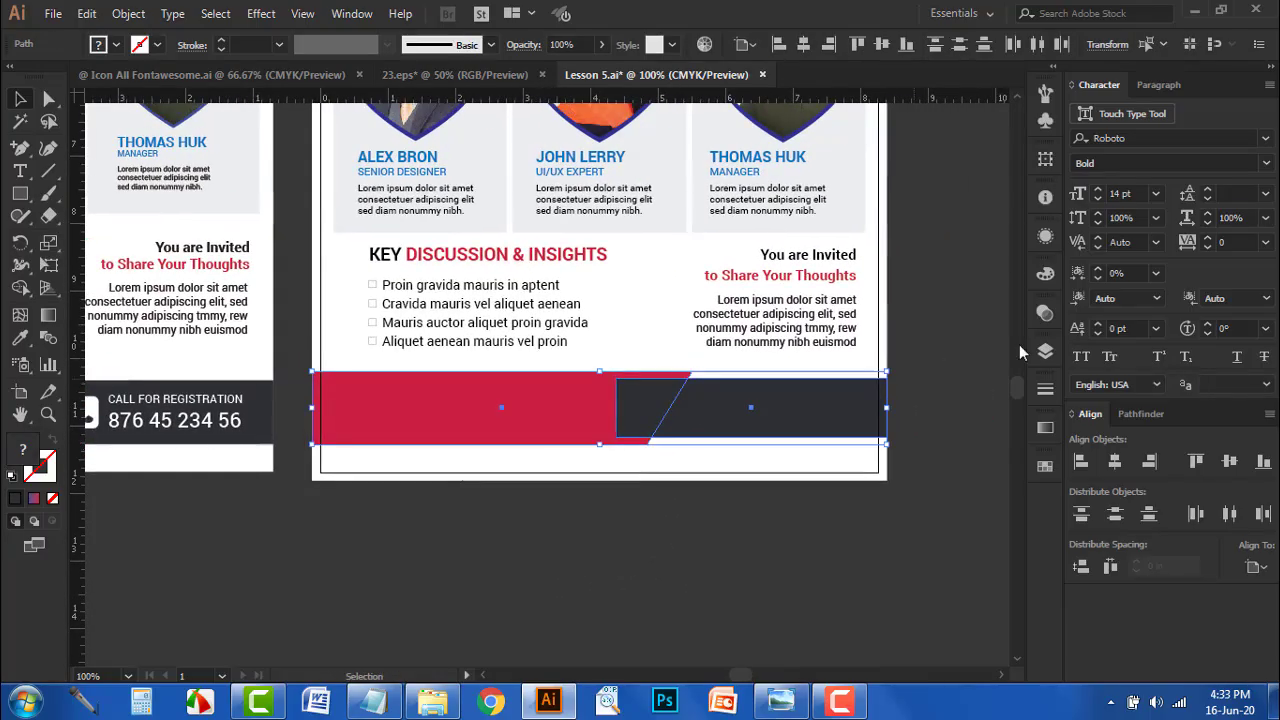
left_click(1046, 314)
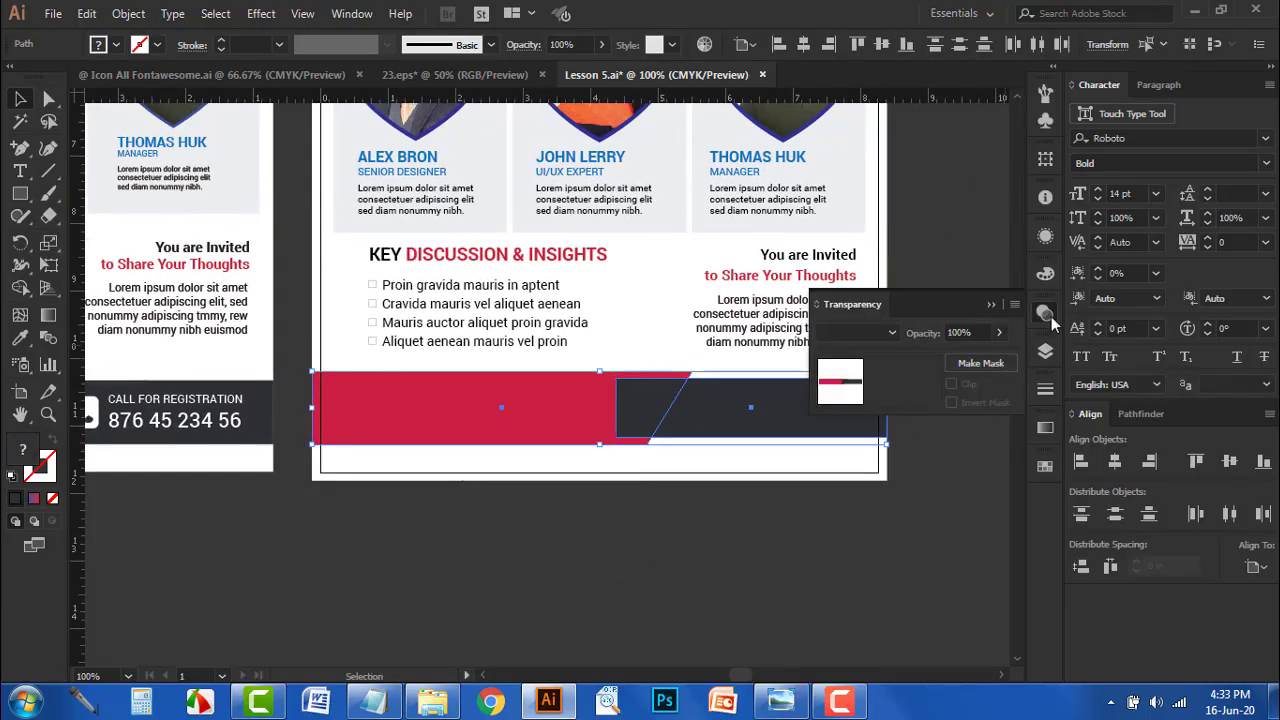
left_click(888, 332)
left_click(851, 349)
left_click(991, 306)
left_click(957, 292)
scroll(880, 463, "down", 3)
left_click_drag(640, 490, 683, 513)
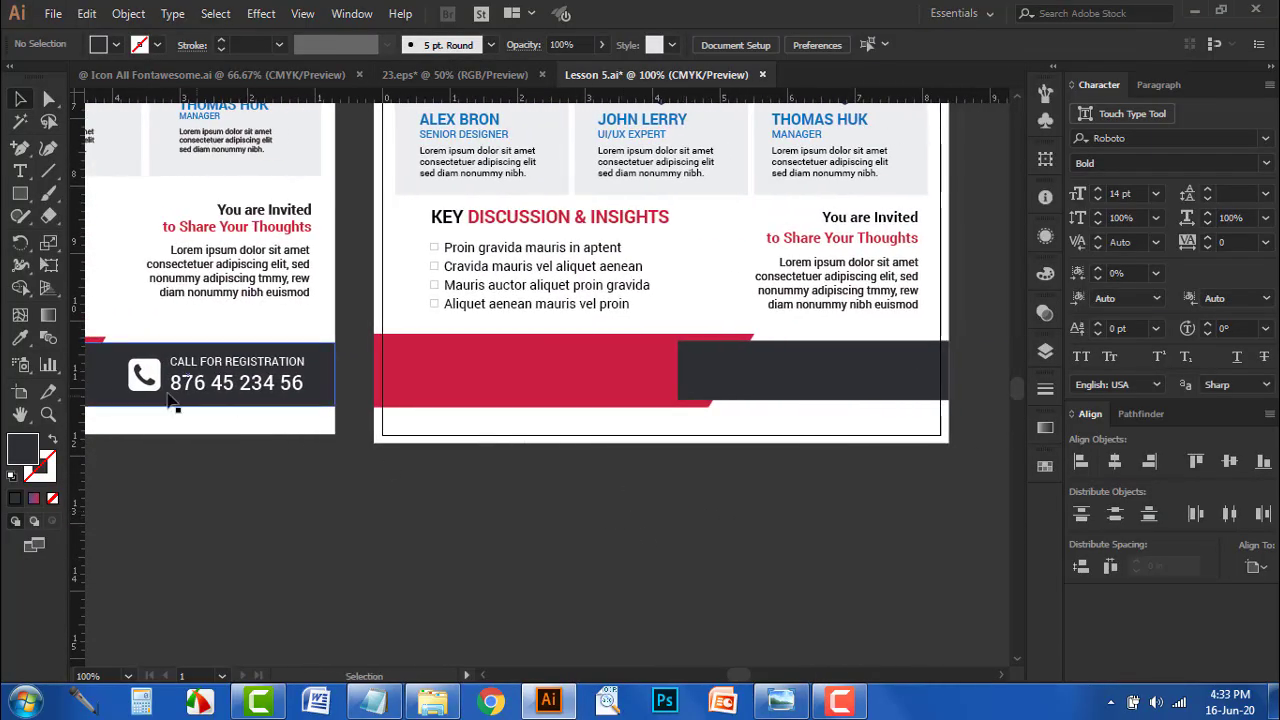
- Copy the "call for registration" line and the phone number below it from Text.txt in Notepad
left_click(373, 700)
scroll(990, 460, "down", 2)
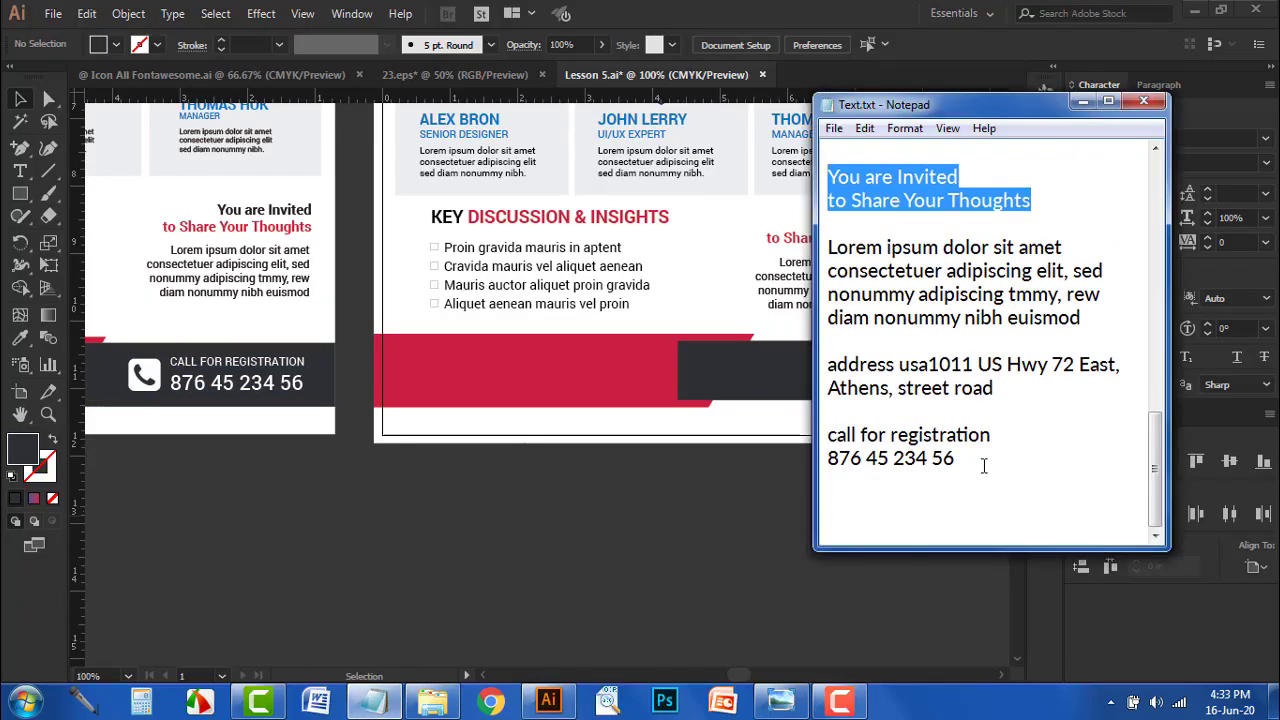
left_click_drag(984, 466, 803, 441)
key("ctrl+c")
left_click(595, 524)
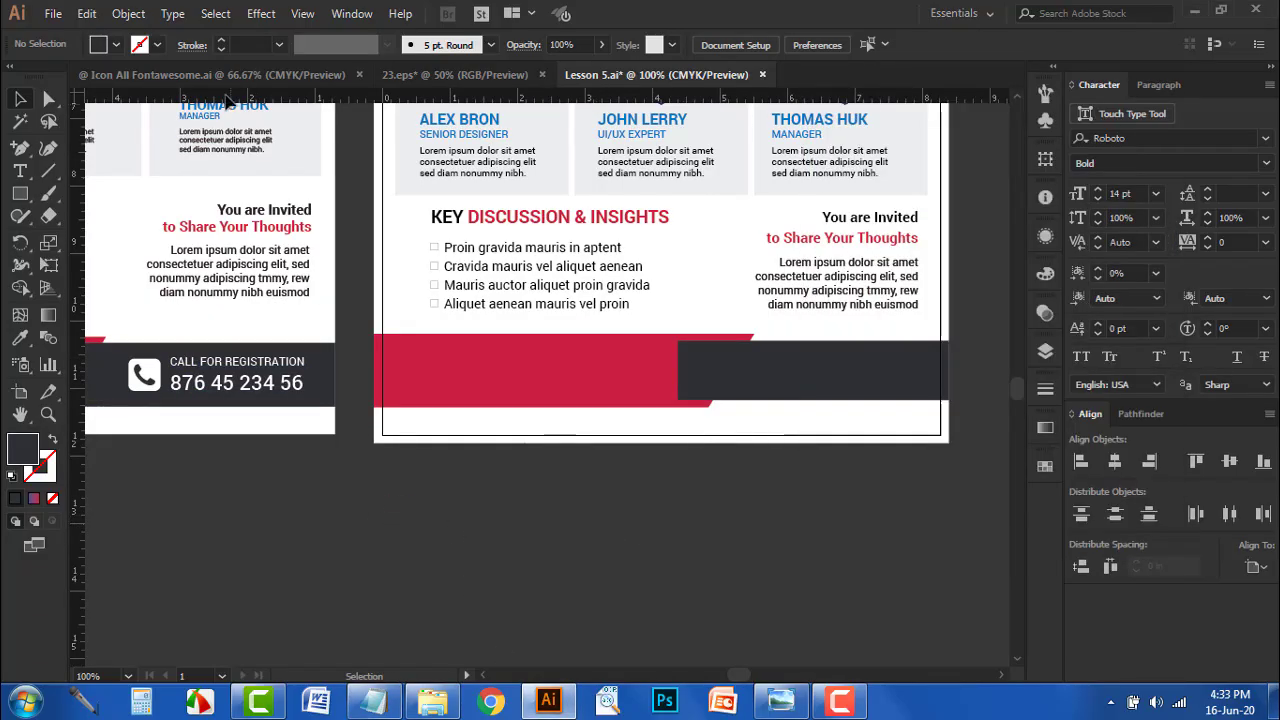
- Bring the square phone icon from Icon All Fontawesome.ai into the dark footer bar of Lesson 5.ai and fill it white
left_click(218, 73)
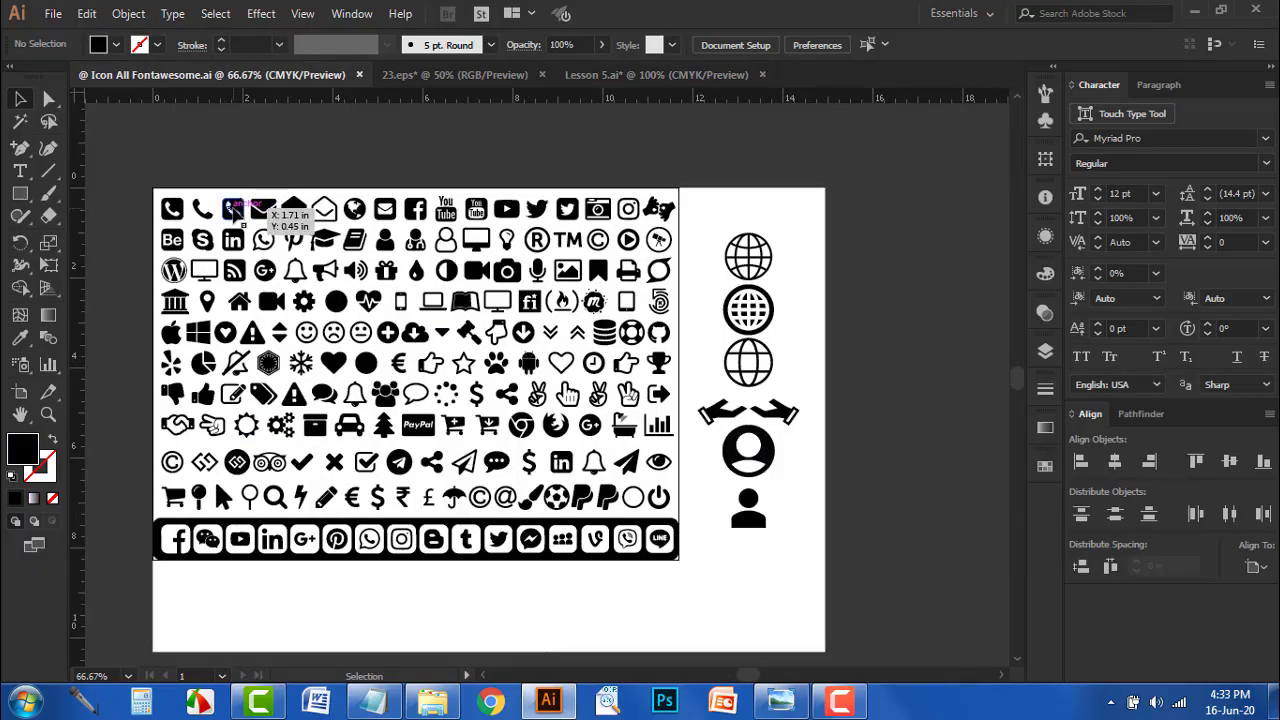
left_click(640, 75)
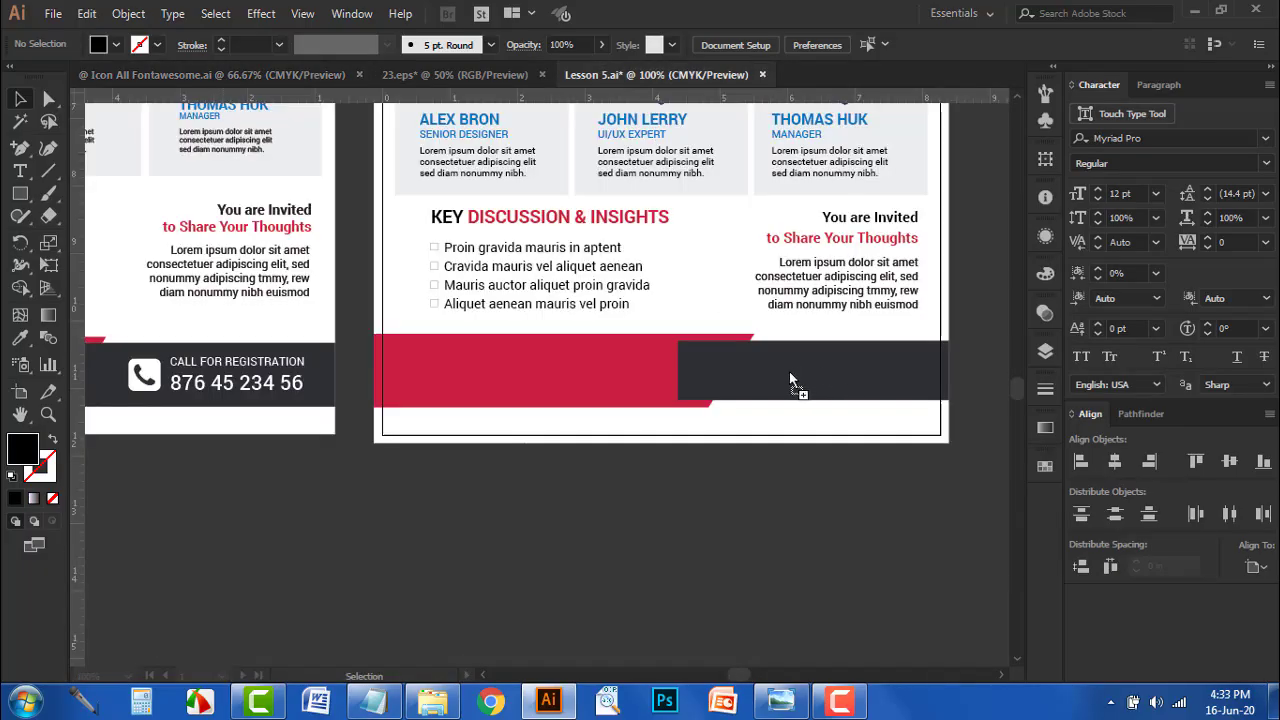
mouse_move(740, 376)
left_mouse_down()
mouse_move(734, 349)
mouse_move(735, 366)
left_mouse_up()
scroll(811, 393, "up", 1)
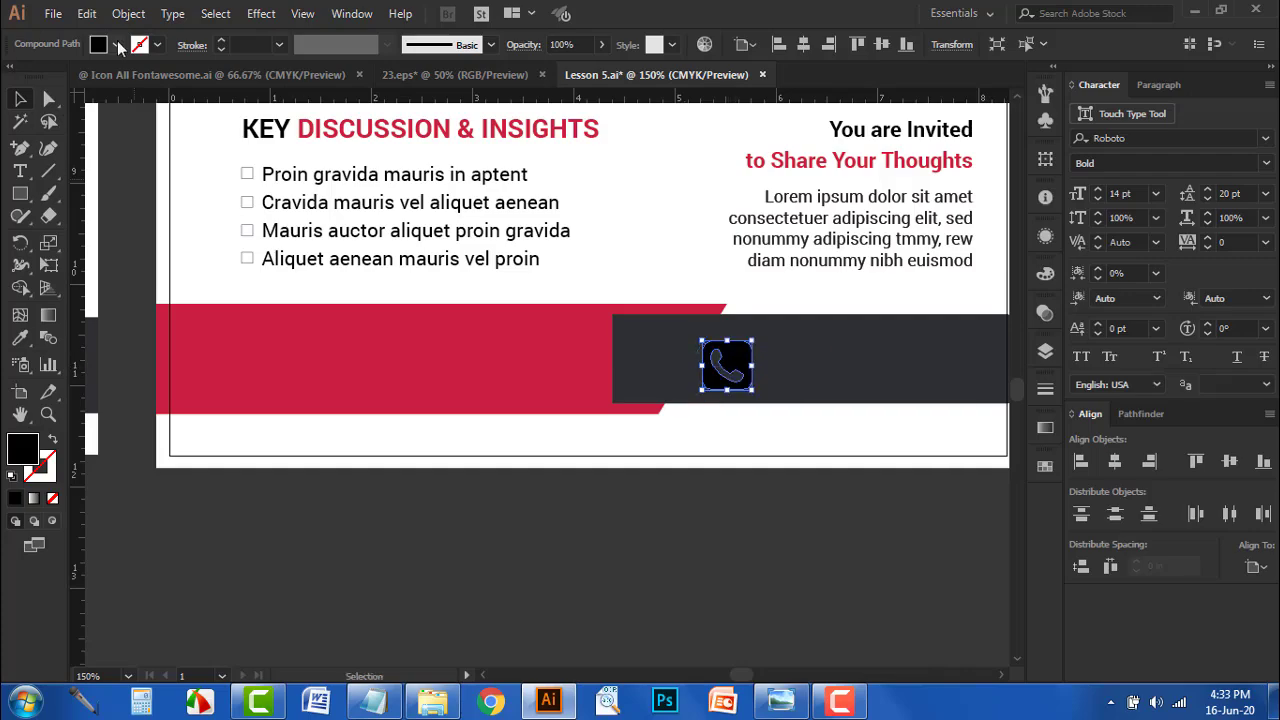
left_click(118, 45)
left_click(47, 87)
key("Escape")
left_click(735, 516)
- Centre the phone icon vertically on the dark footer bar, using the bar as the key object
left_click_drag(675, 472, 534, 529)
left_click(675, 426)
left_click(606, 428, "shift")
left_click(690, 428)
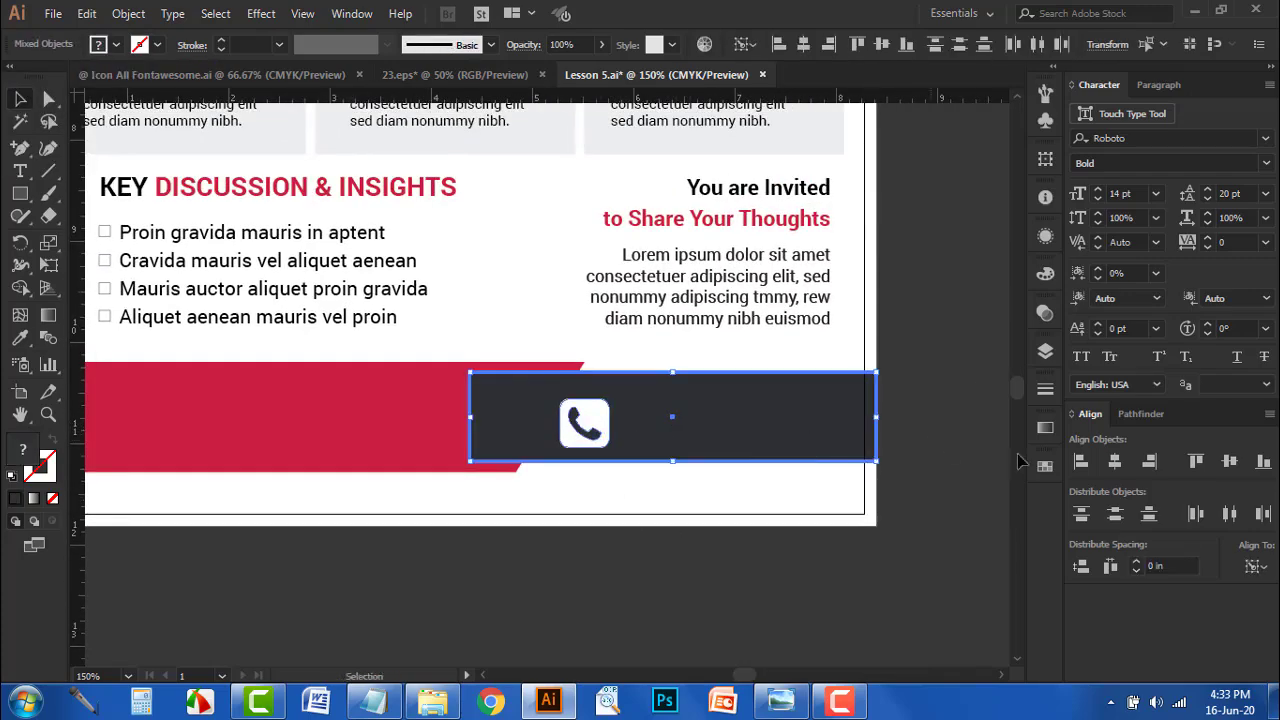
left_click(1229, 461)
left_click(780, 491)
- Add the copied registration text beside the phone icon as left-aligned text with a white fill
left_click(21, 171)
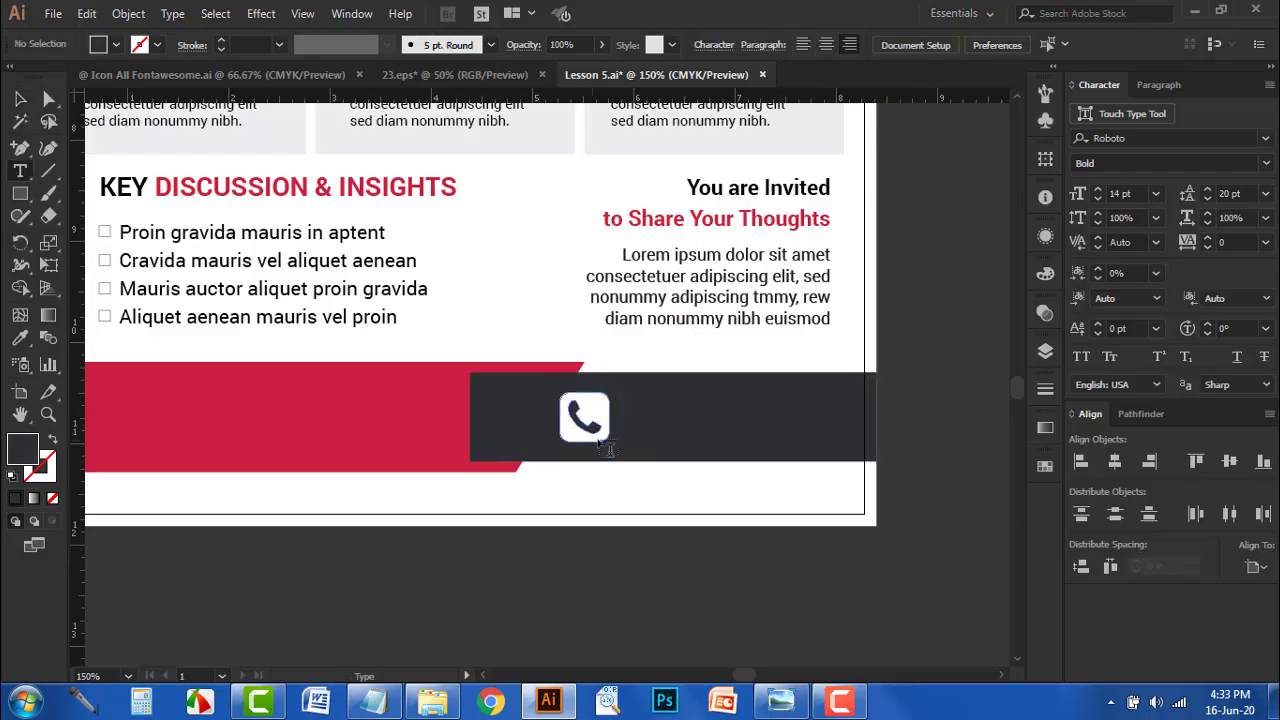
mouse_move(590, 459)
left_mouse_down()
mouse_move(857, 459)
mouse_move(549, 459)
mouse_move(565, 459)
left_mouse_up()
left_click(621, 416)
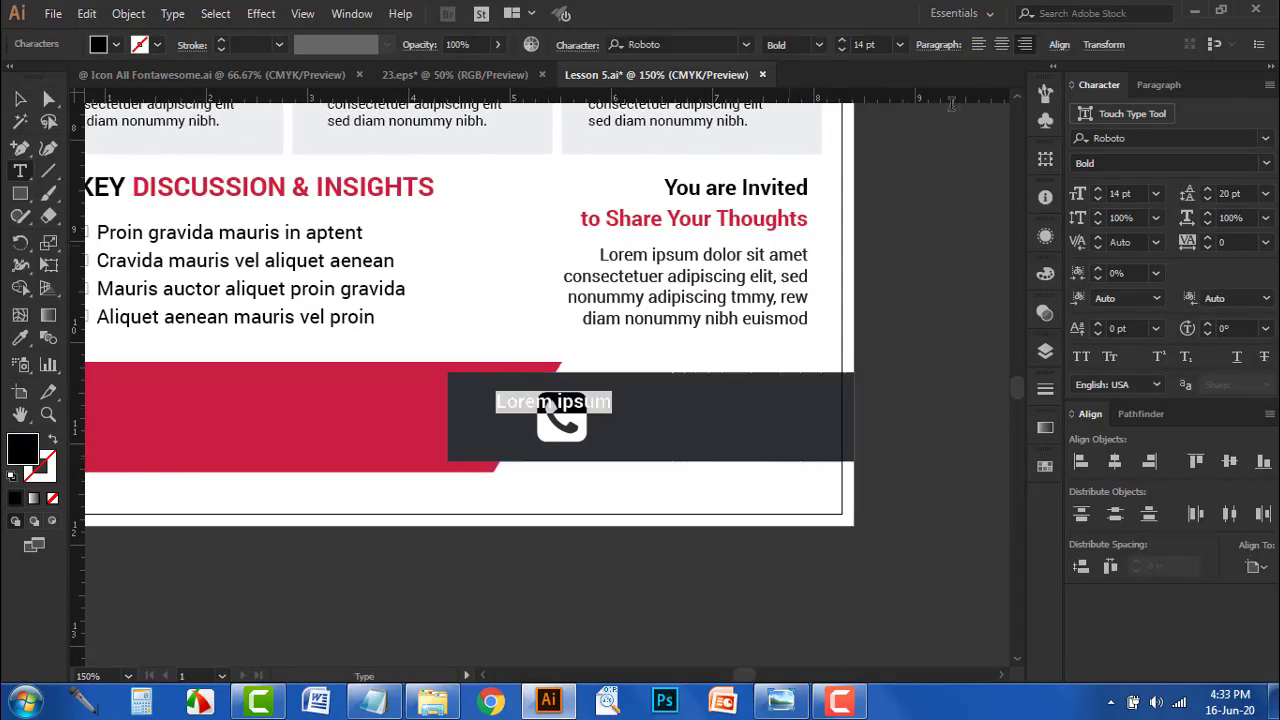
left_click(980, 42)
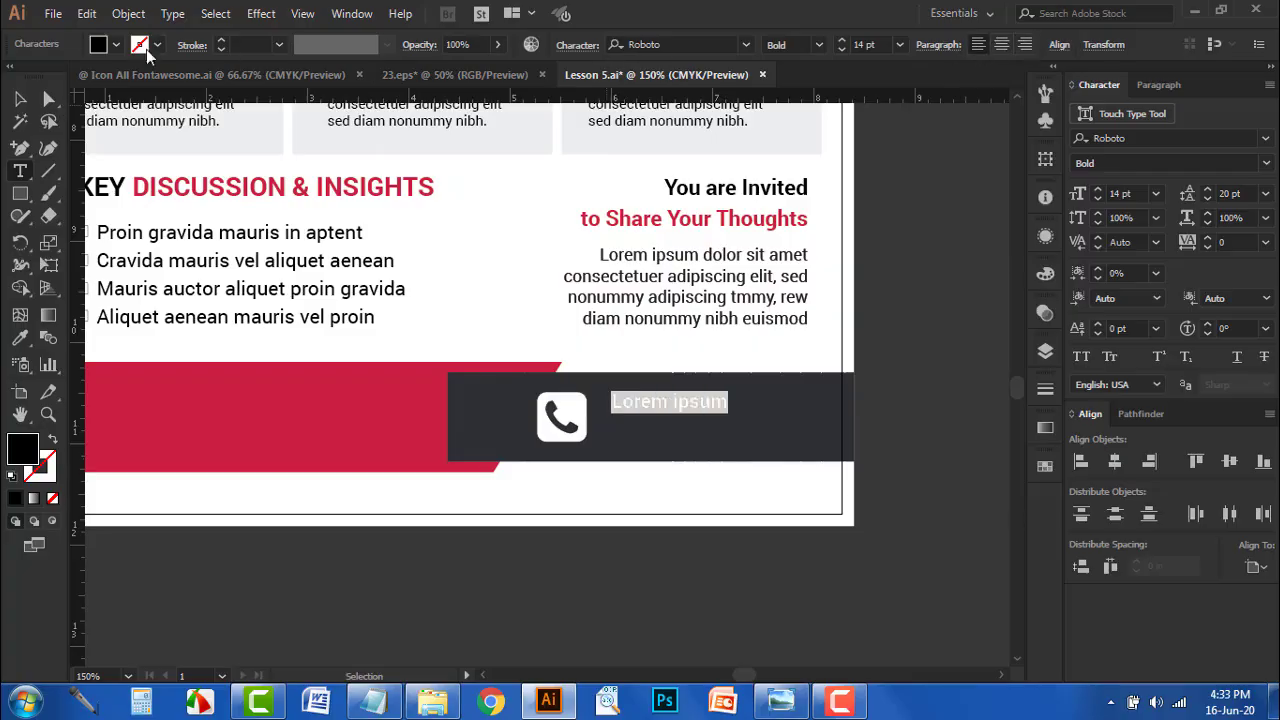
left_click(116, 44)
left_click(39, 76)
key("Escape")
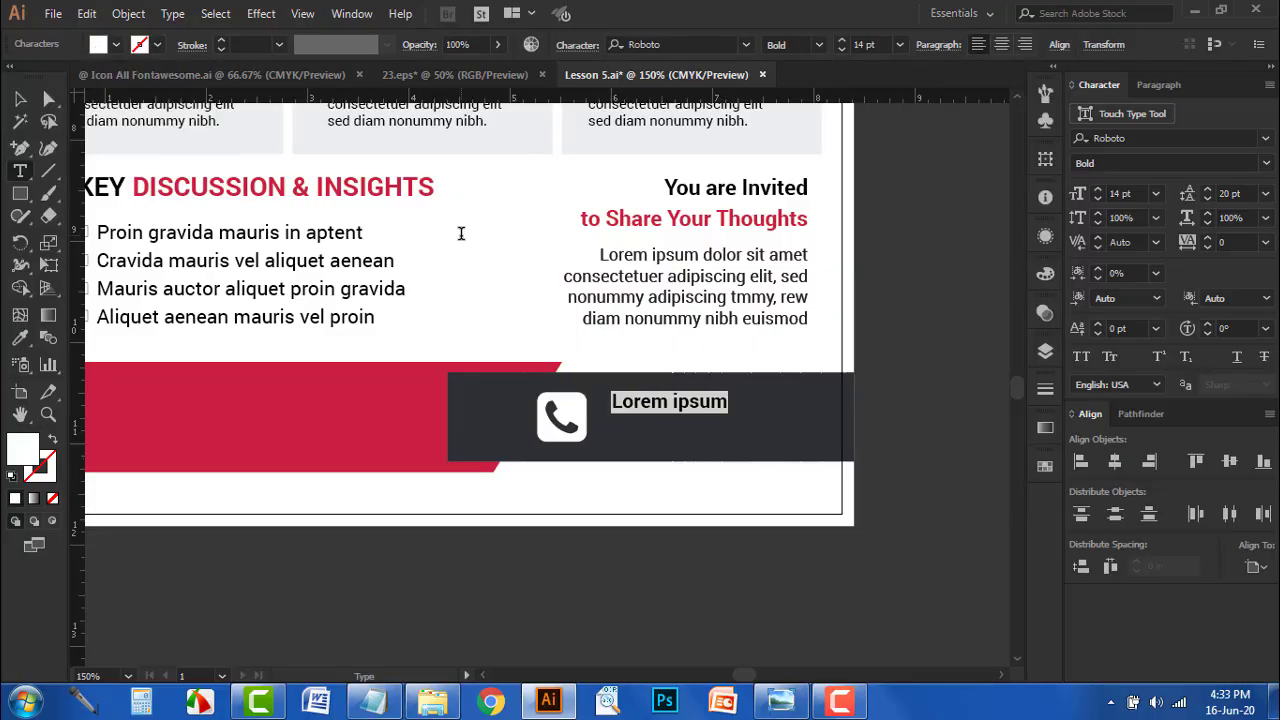
key("ctrl+v")
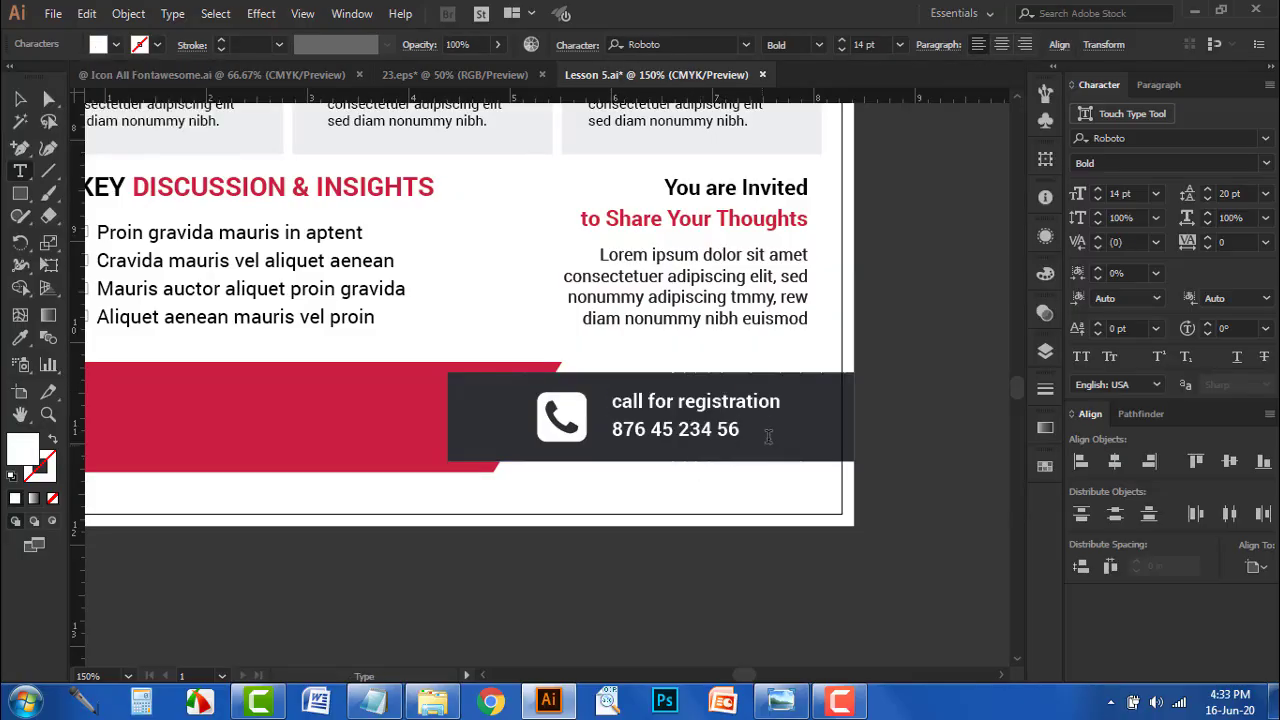
left_click(20, 98)
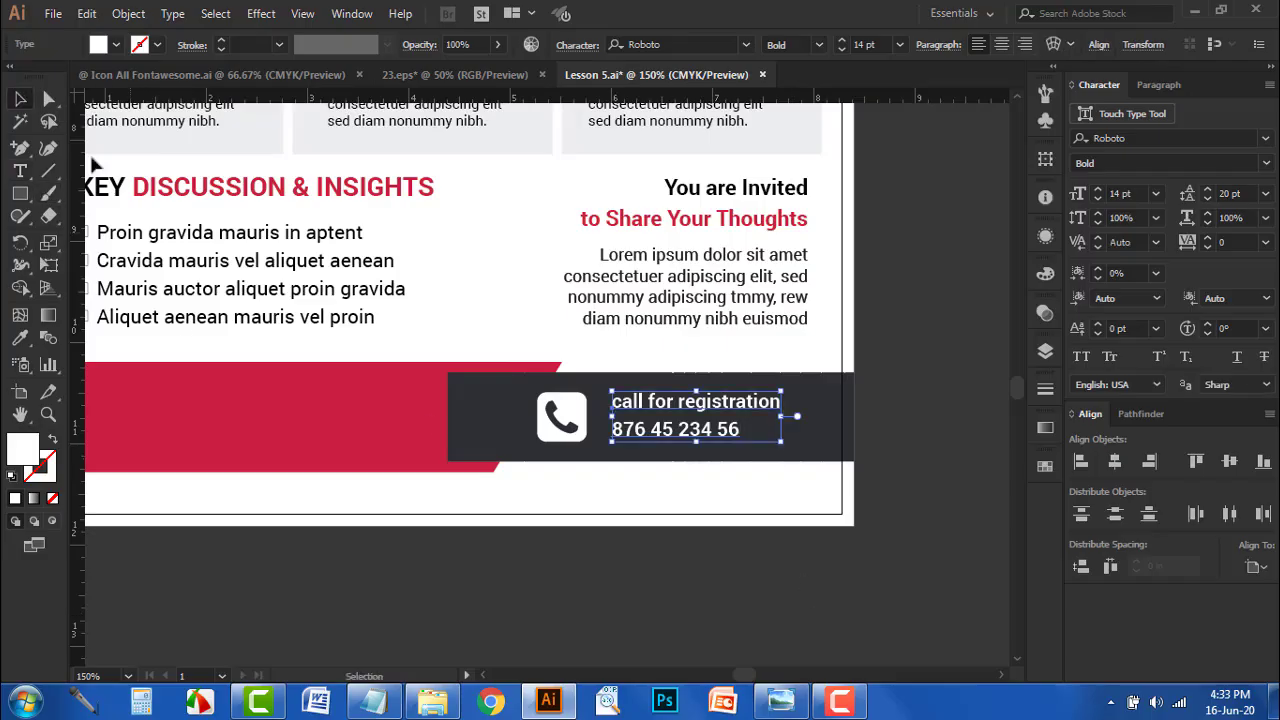
- Format the "call for registration" line as Roboto Regular, All Caps, 13 pt
scroll(661, 397, "down", 1)
left_click_drag(591, 441, 412, 408)
scroll(651, 369, "up", 1)
double_click(652, 370)
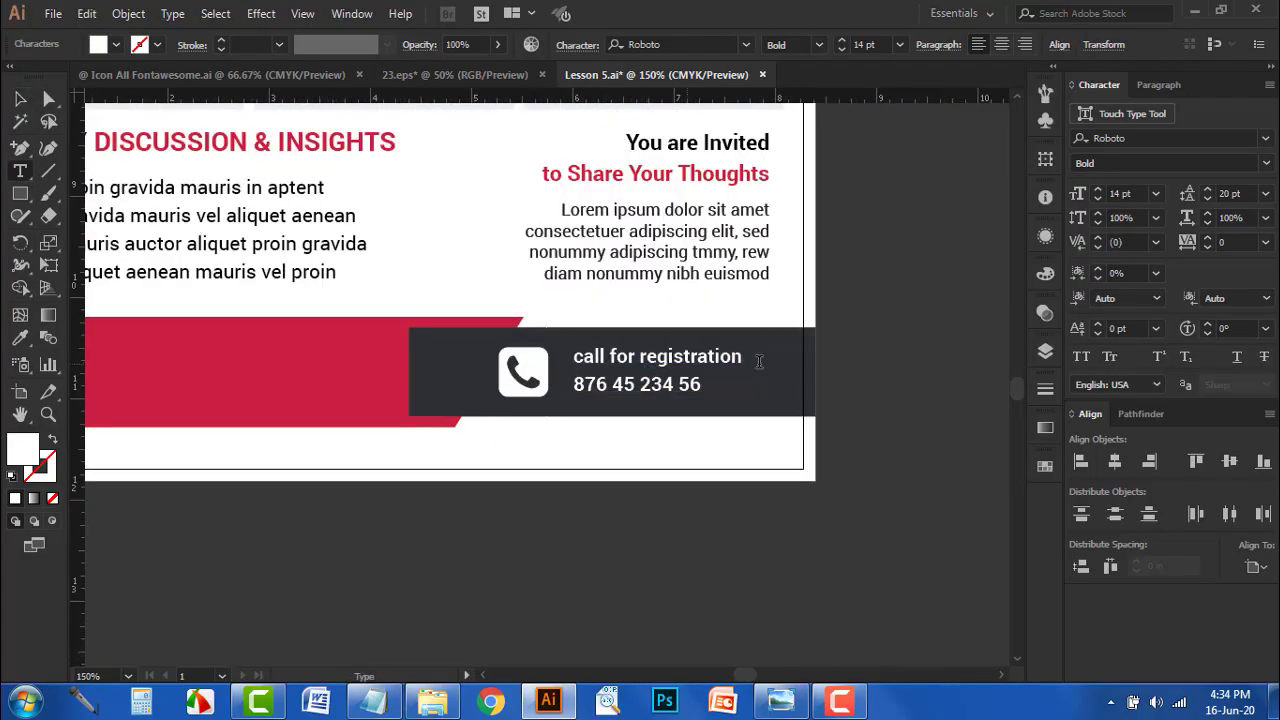
left_click_drag(797, 355, 474, 329)
left_click(817, 51)
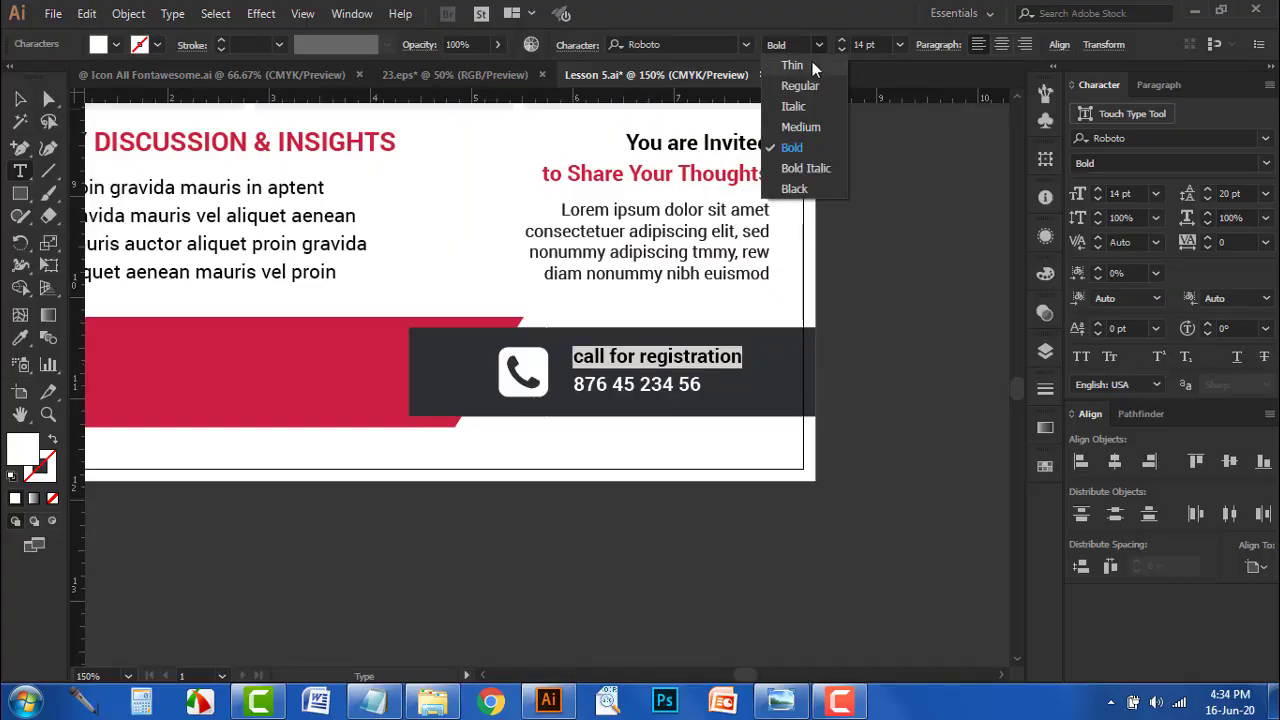
left_click(808, 82)
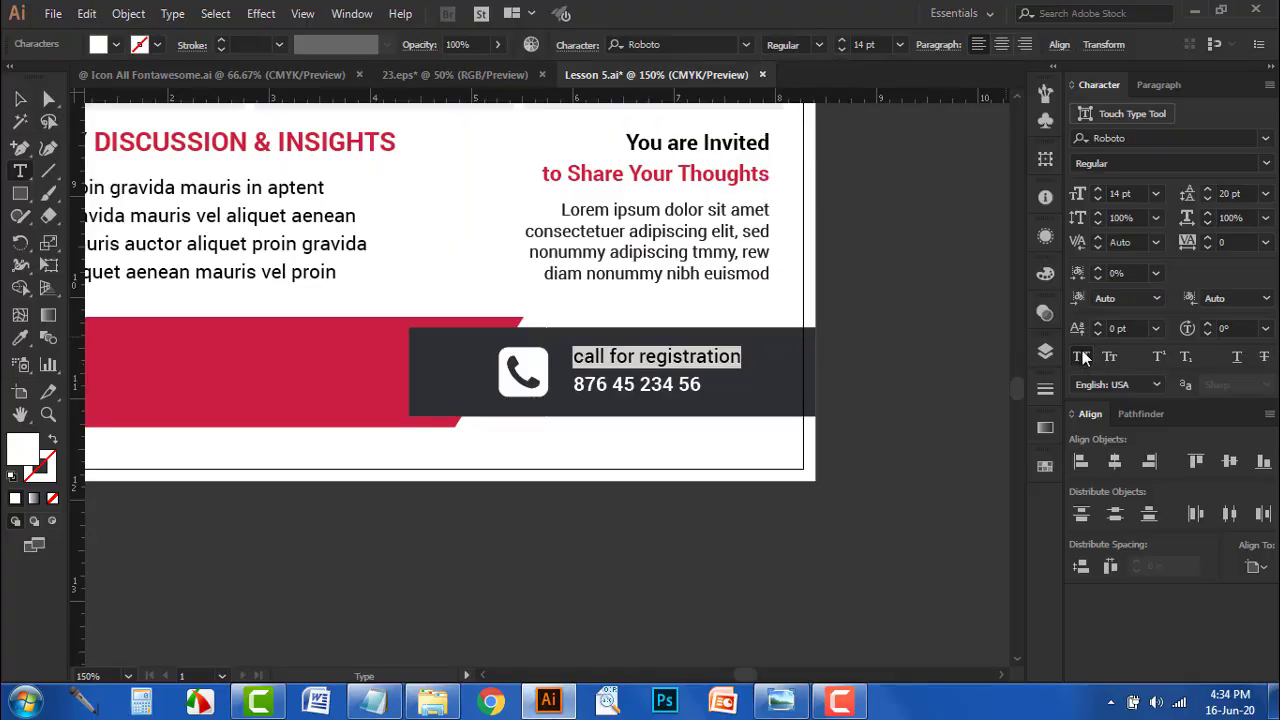
left_click(1081, 357)
left_click(842, 50)
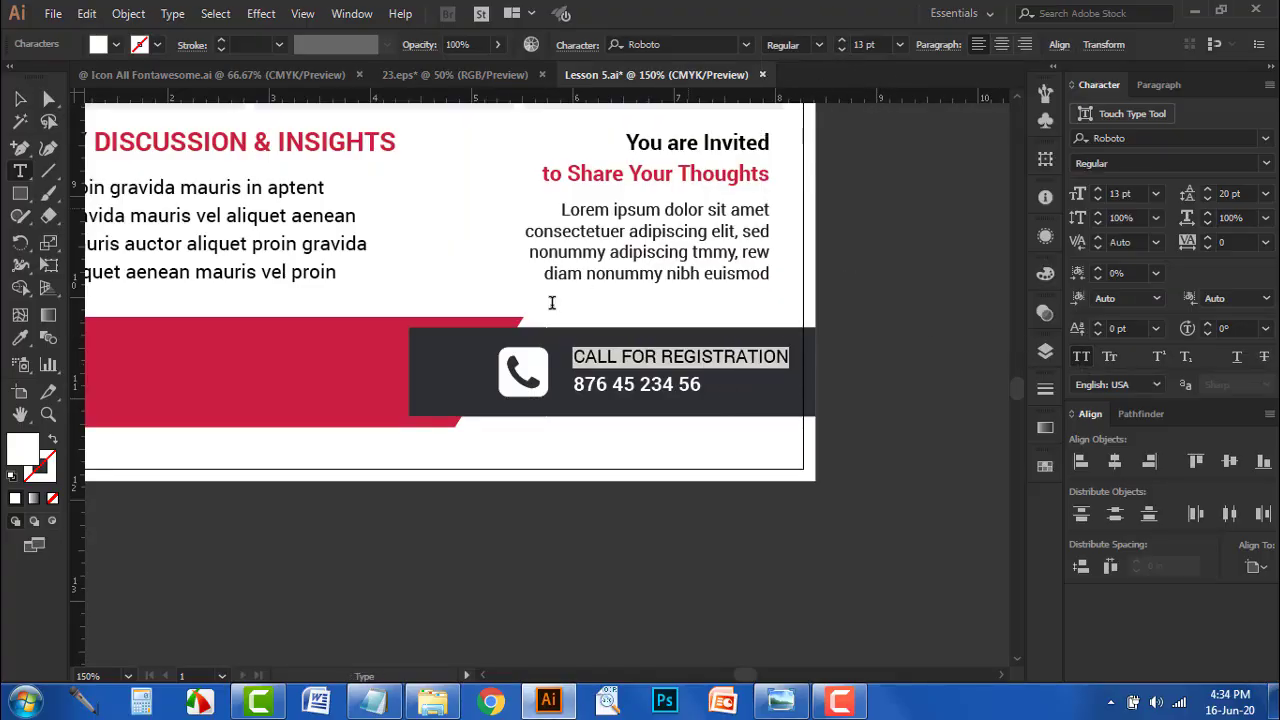
- Enlarge the phone number line to 18 pt and increase its leading slightly
triple_click(683, 384)
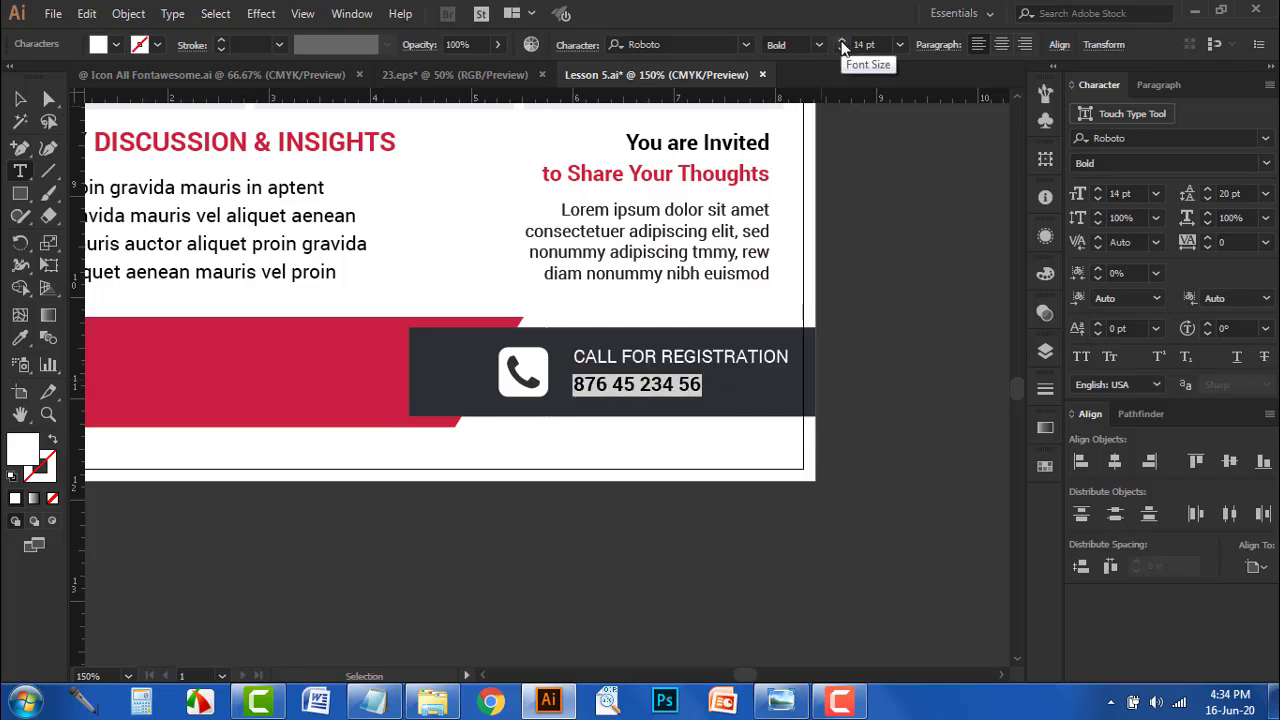
left_click(842, 40)
left_click(842, 40)
left_click(842, 40)
left_click(842, 42)
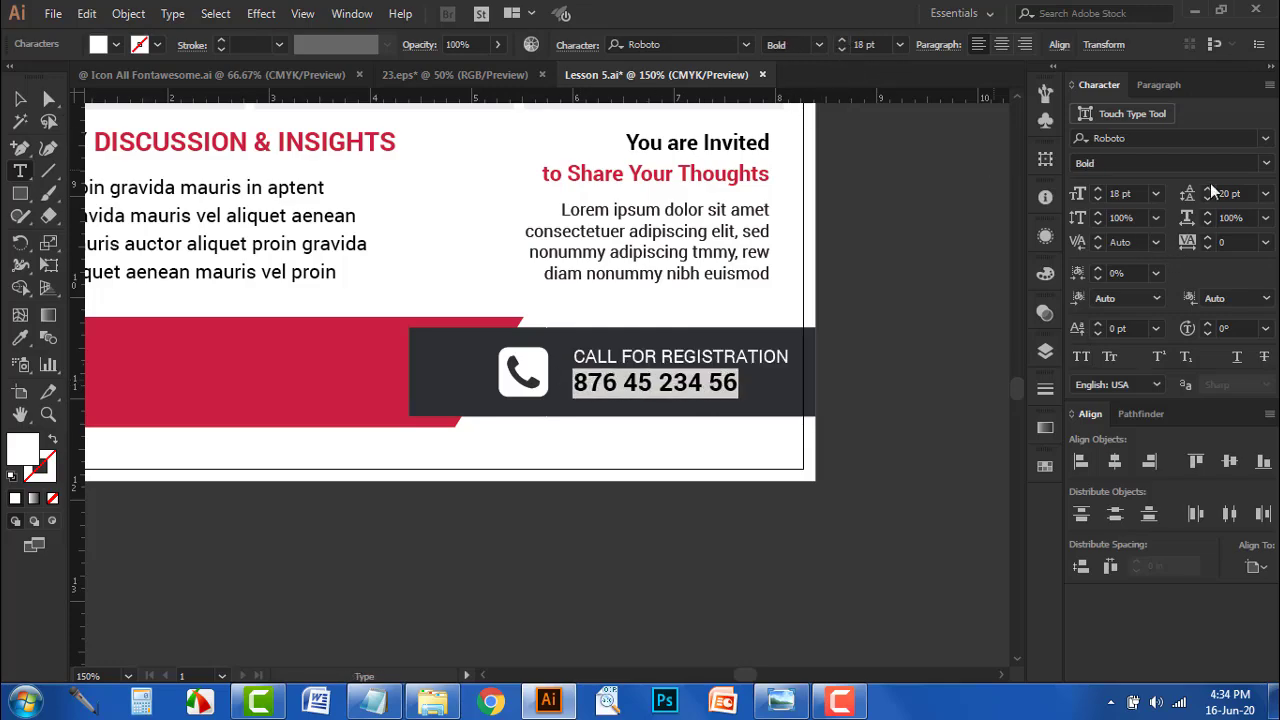
left_click(1207, 189)
left_click(20, 99)
left_click_drag(317, 369, 636, 407)
- Narrow the red footer bar from its slanted end and extend the dark bar's inner edge towards it
scroll(636, 408, "down", 1)
left_click_drag(689, 516, 664, 472)
key("ctrl+minus")
left_click(614, 394)
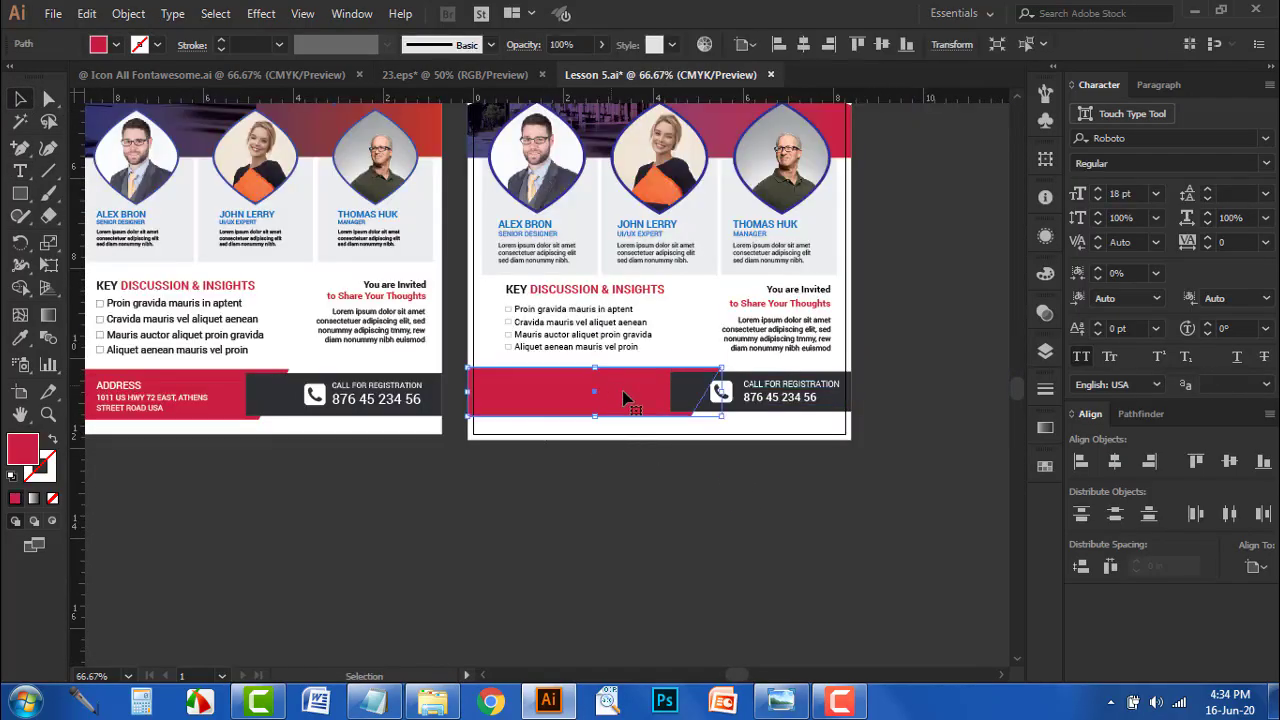
left_click_drag(720, 392, 582, 386)
scroll(663, 399, "up", 2)
left_click(690, 410)
left_click(657, 458)
- Move the phone icon and the registration text together further left within the dark bar
left_click(772, 388)
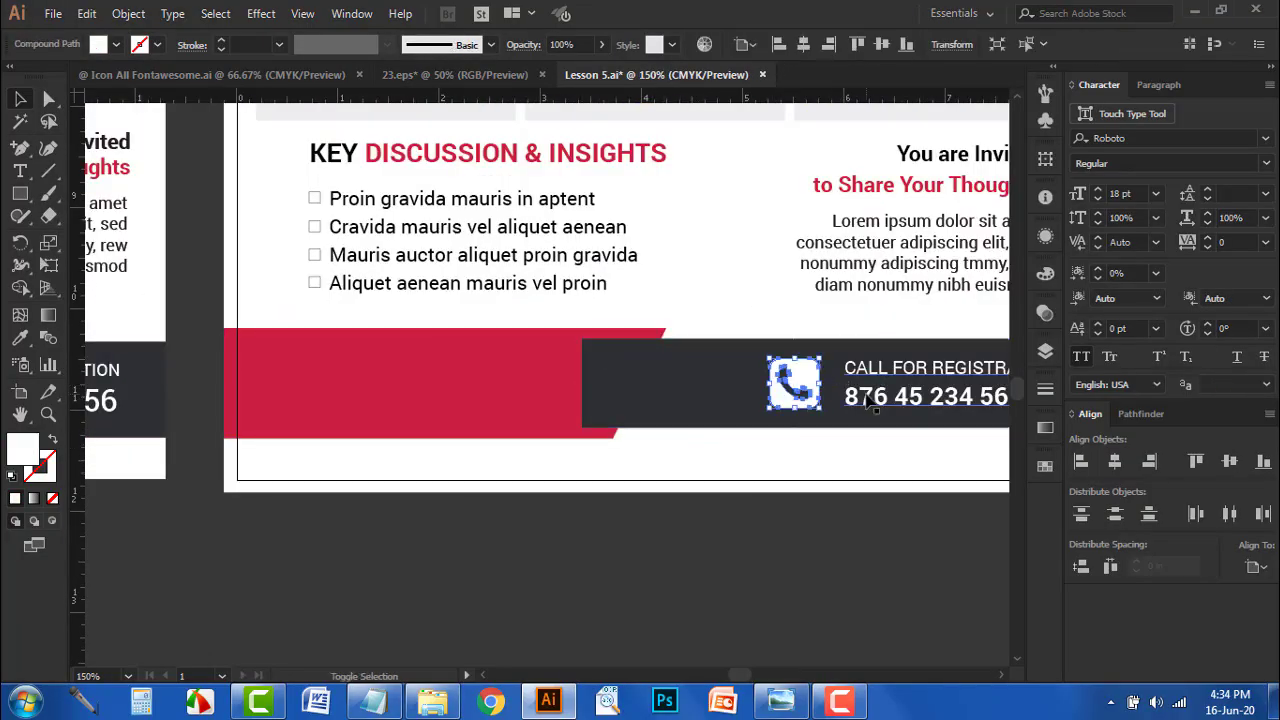
left_click(880, 398, "shift")
left_click_drag(906, 398, 849, 398)
left_click(762, 491)
scroll(766, 491, "down", 1)
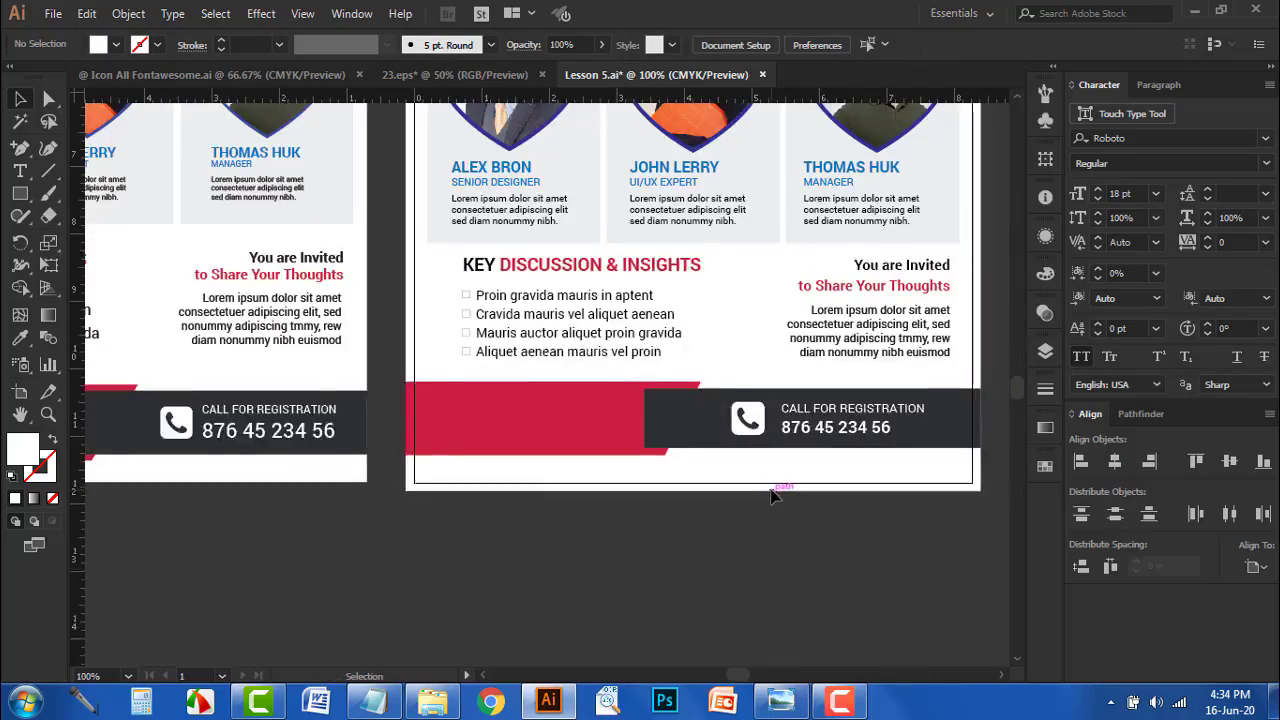
scroll(771, 491, "down", 1)
left_click_drag(580, 490, 626, 500)
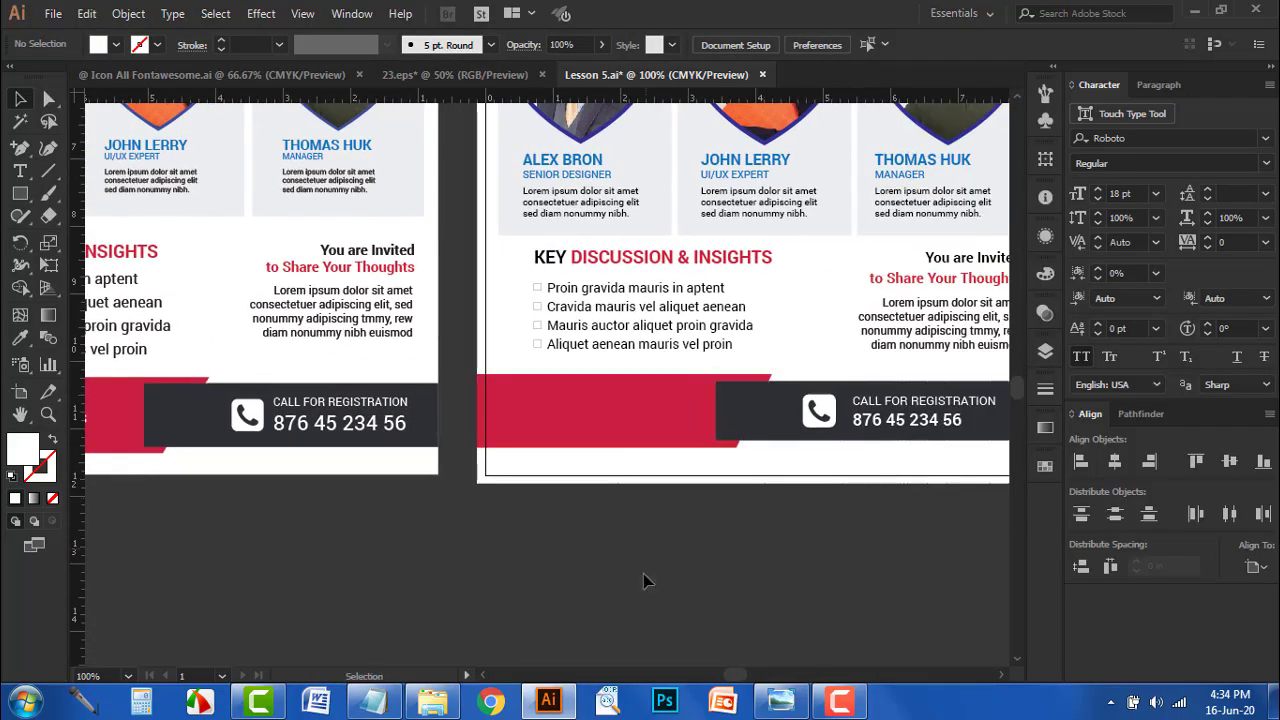
- Copy the two address lines from Text.txt in Notepad
left_click(372, 702)
left_click_drag(995, 390, 829, 370)
key("ctrl+c")
left_click(523, 520)
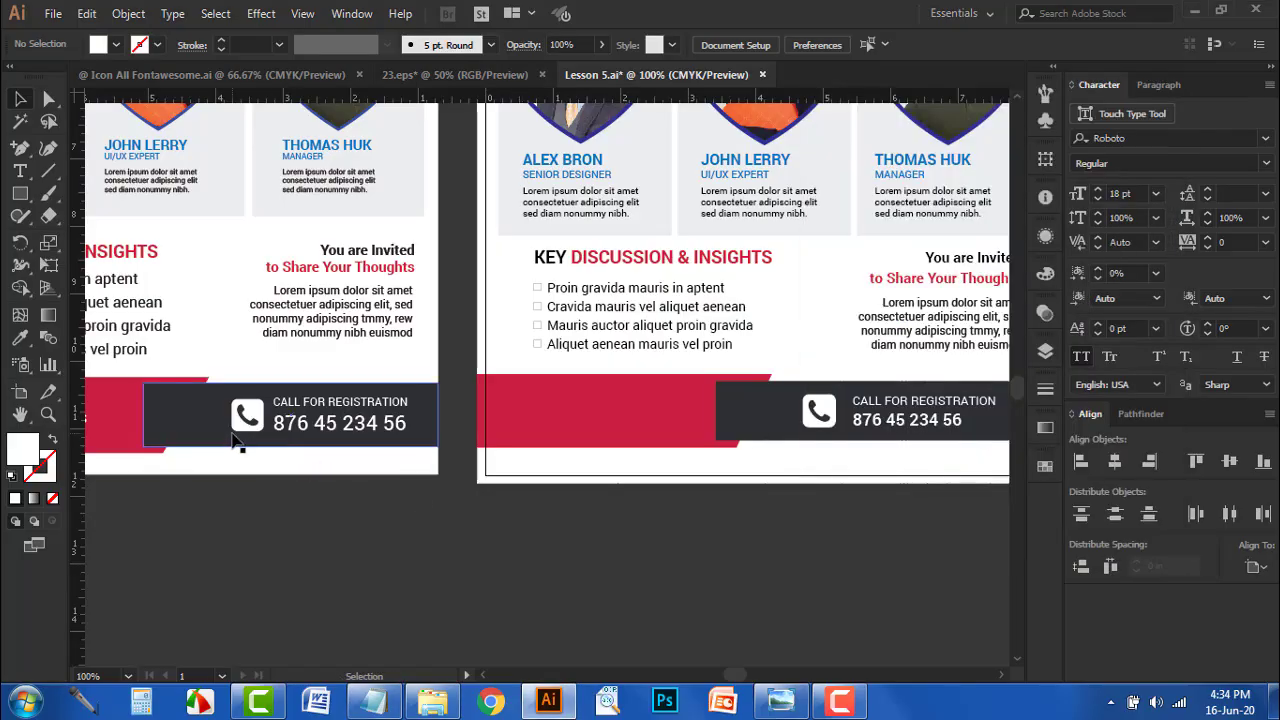
- Add the copied address text to the red footer bar with a white fill and All Caps turned off
left_click(20, 173)
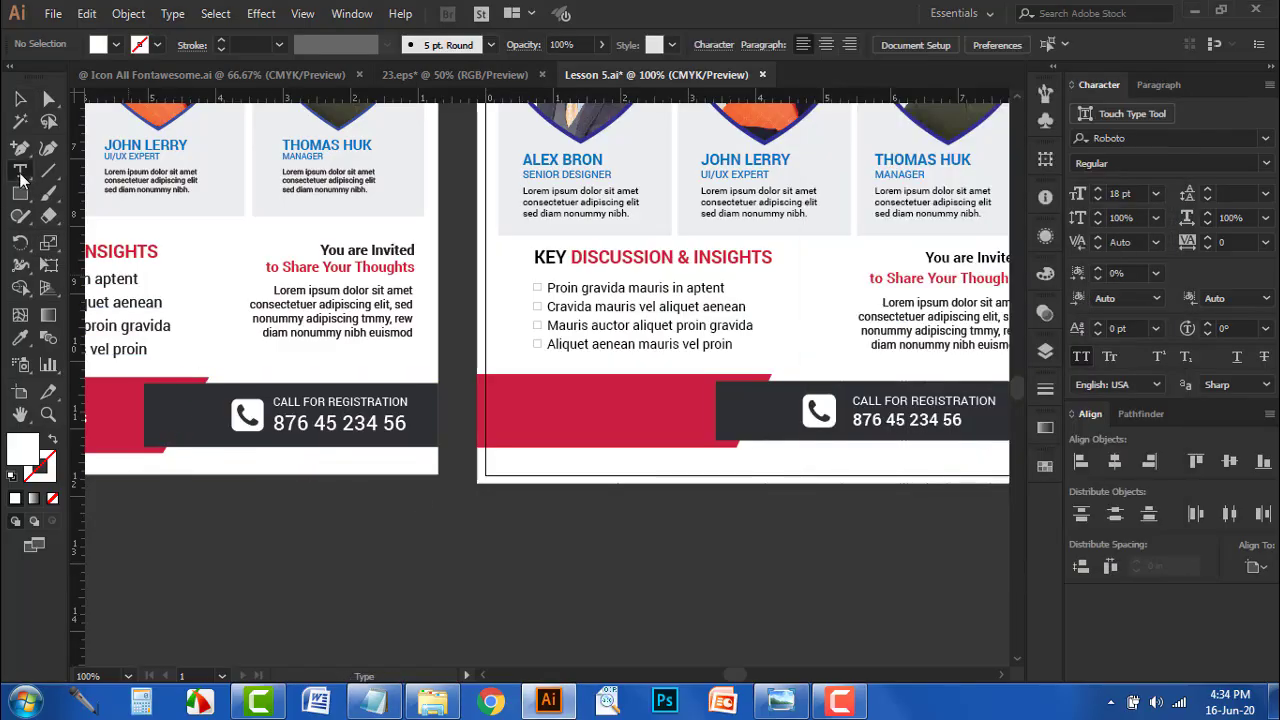
left_click(518, 398)
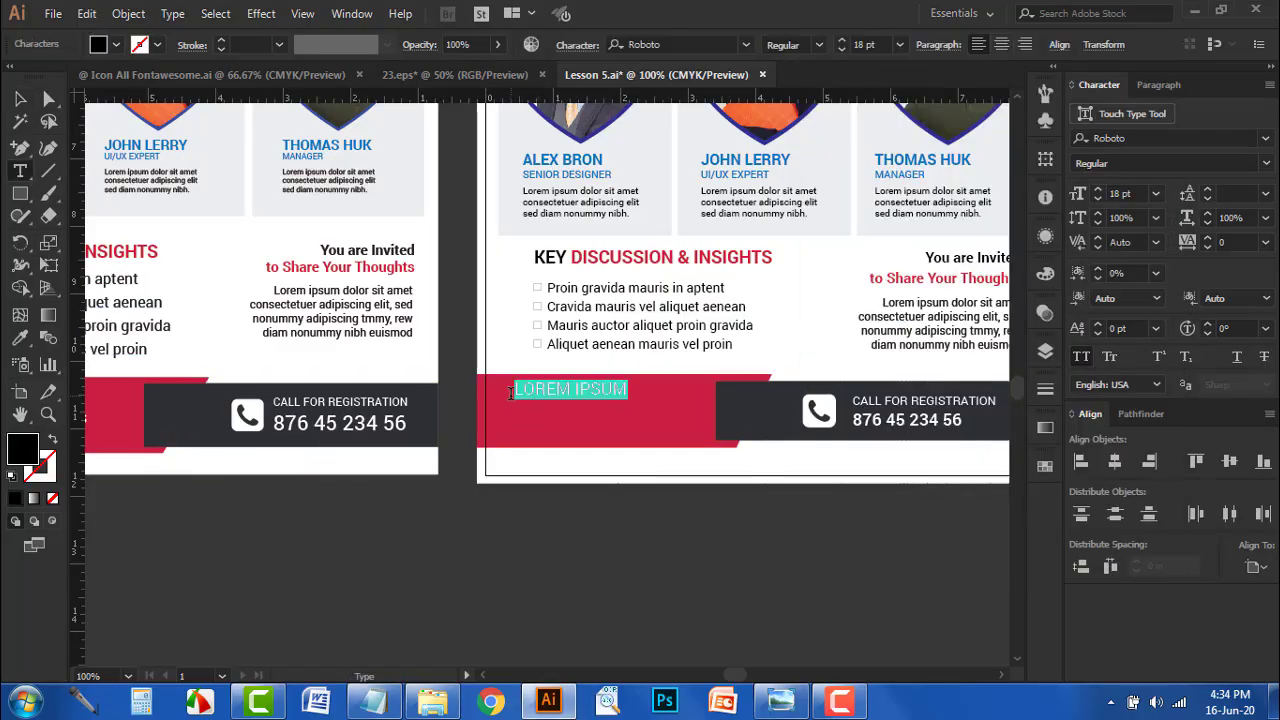
left_click(1085, 360)
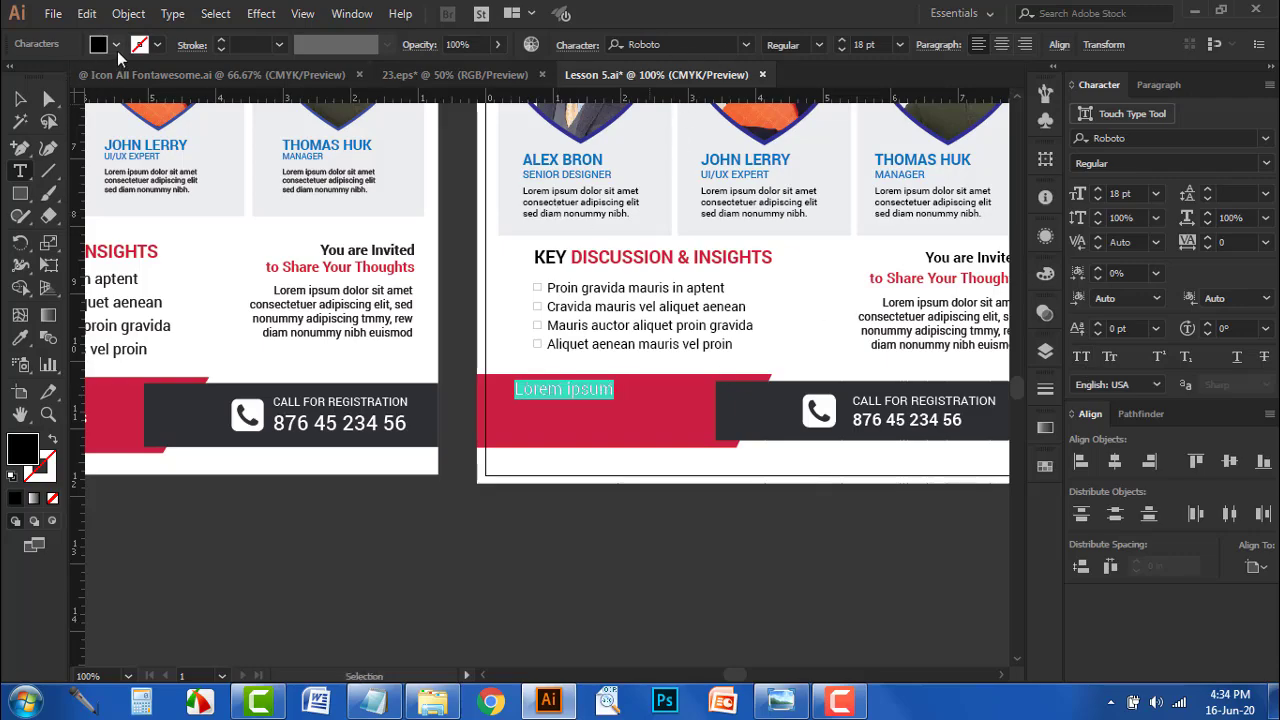
left_click(116, 44)
left_click(40, 76)
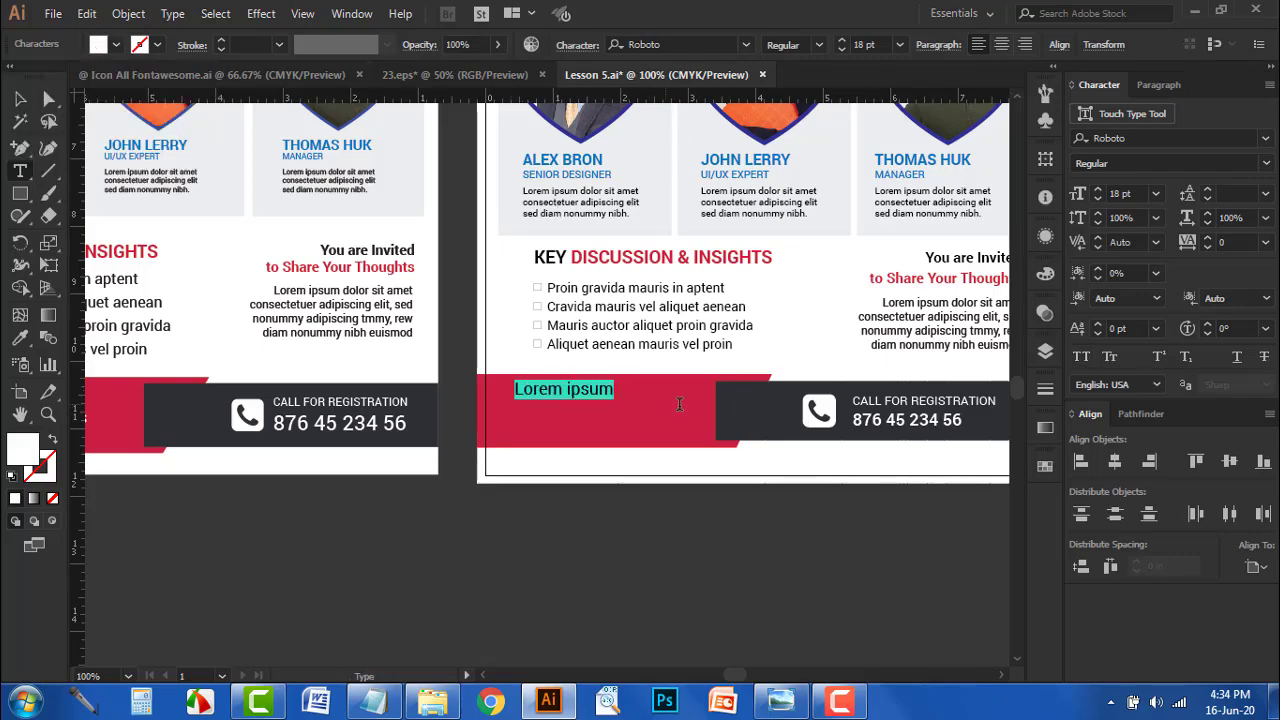
key("ctrl+v")
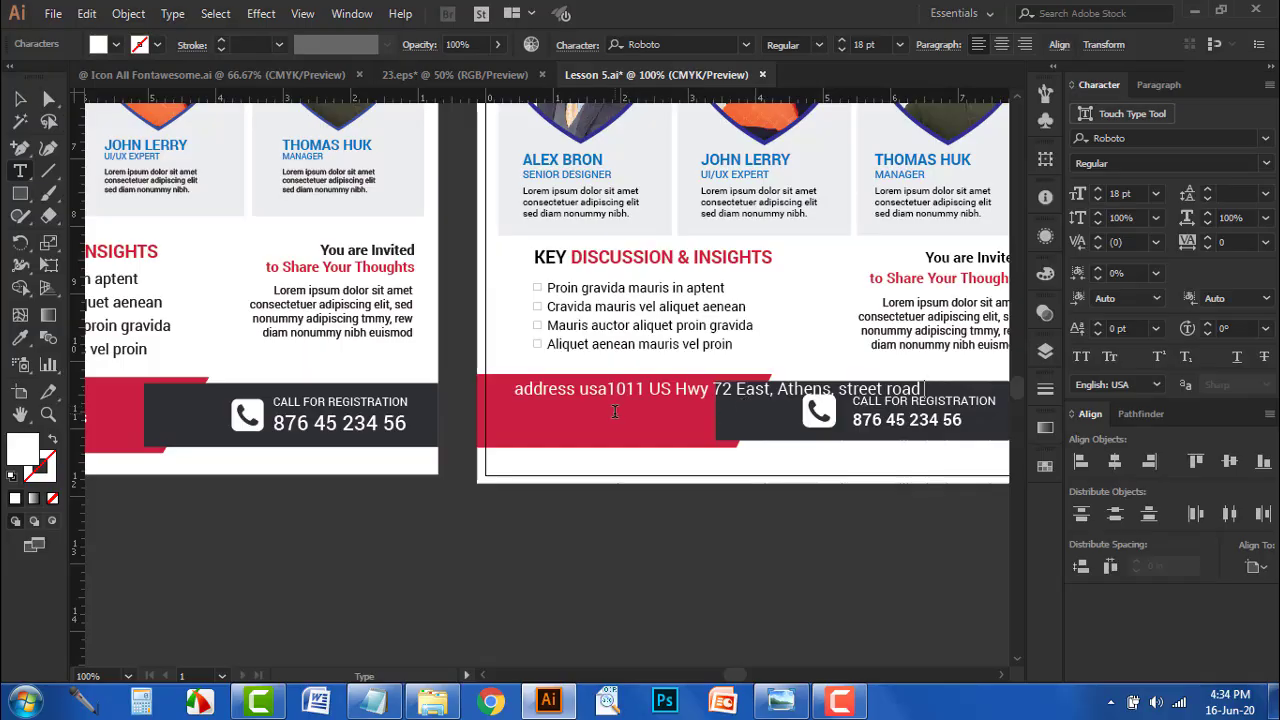
- Break the address text into three lines, after the word "address" and after the highway part of the address
left_click(580, 389)
key("Return")
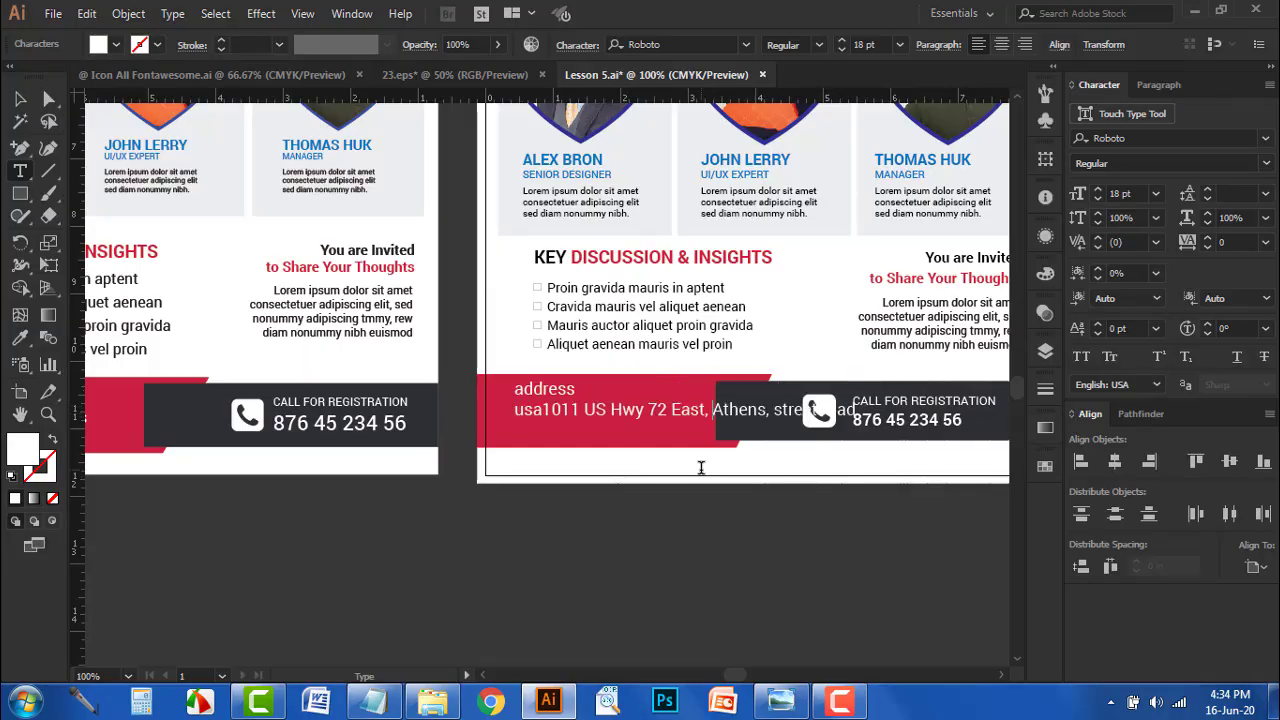
key("Return")
key("Escape")
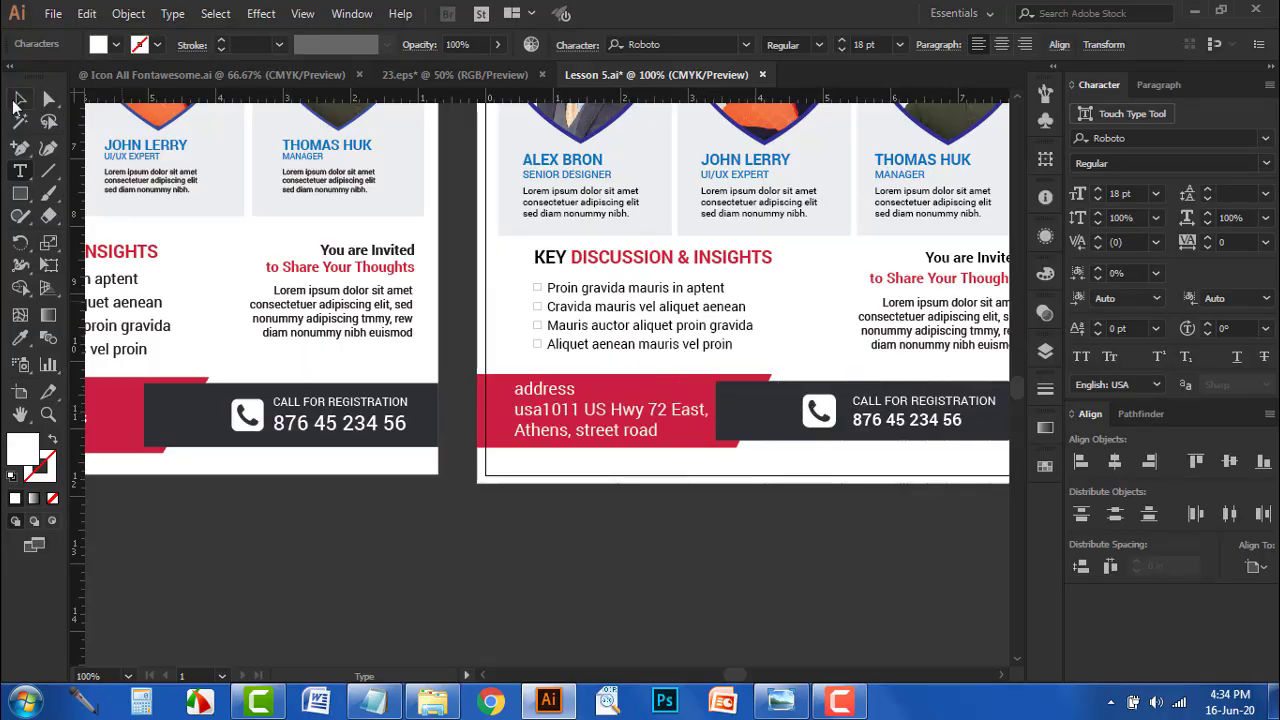
- Set the two lower lines of the address text to 15 pt with 20 pt leading
left_click_drag(548, 478, 612, 519)
key("ctrl+plus")
double_click(730, 491)
left_click_drag(776, 480, 510, 448)
left_click(842, 50)
left_click(842, 50)
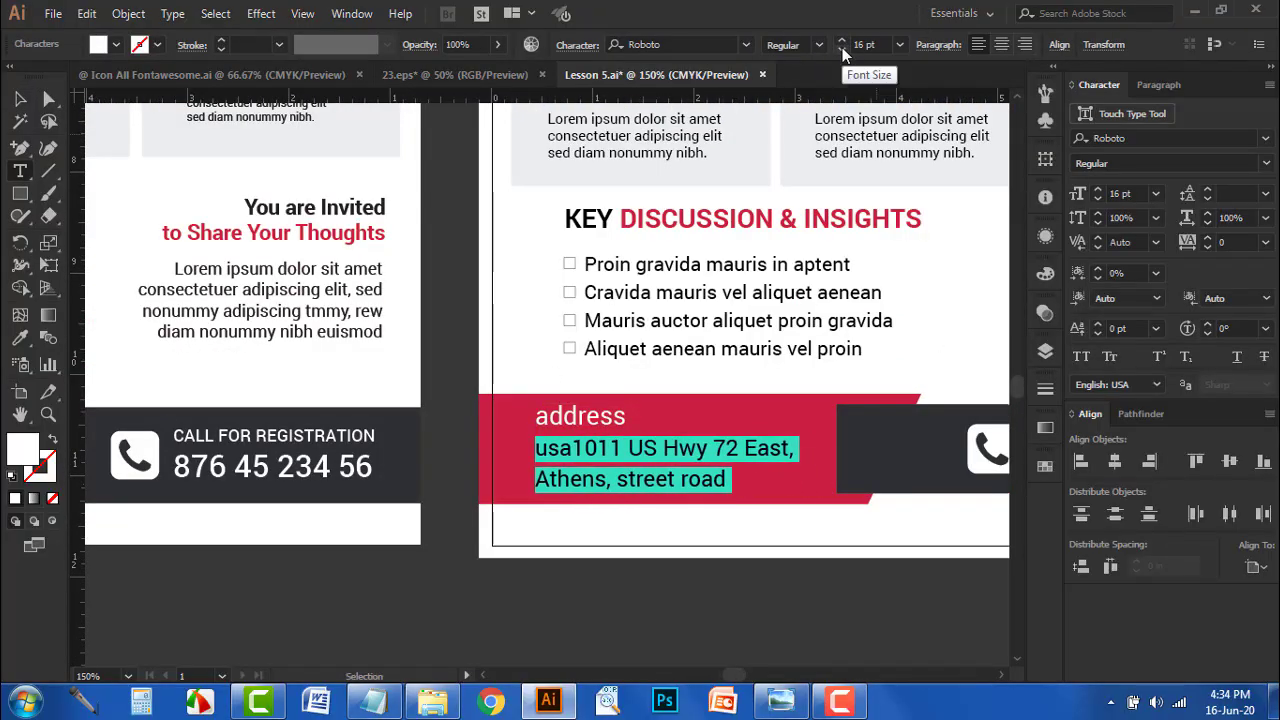
left_click(842, 50)
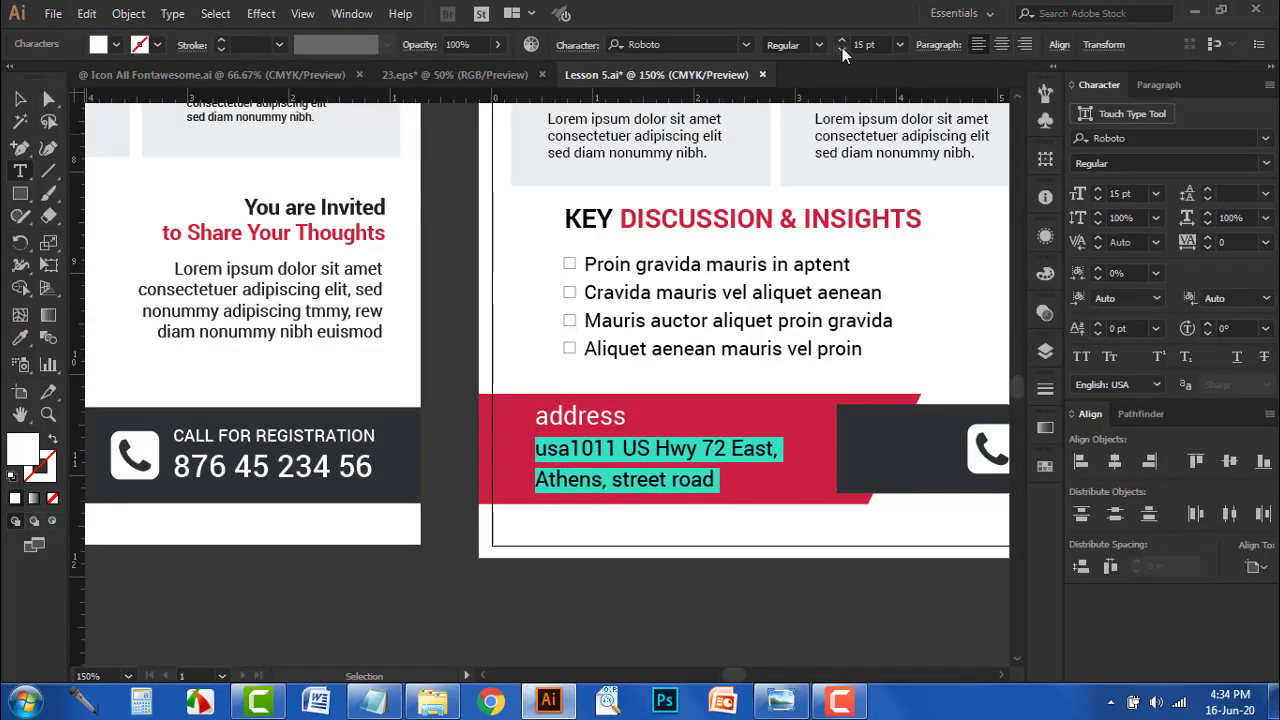
left_click(1207, 198)
- Format the word "address" in the red footer bar as All Caps and Bold
left_click_drag(667, 412, 496, 401)
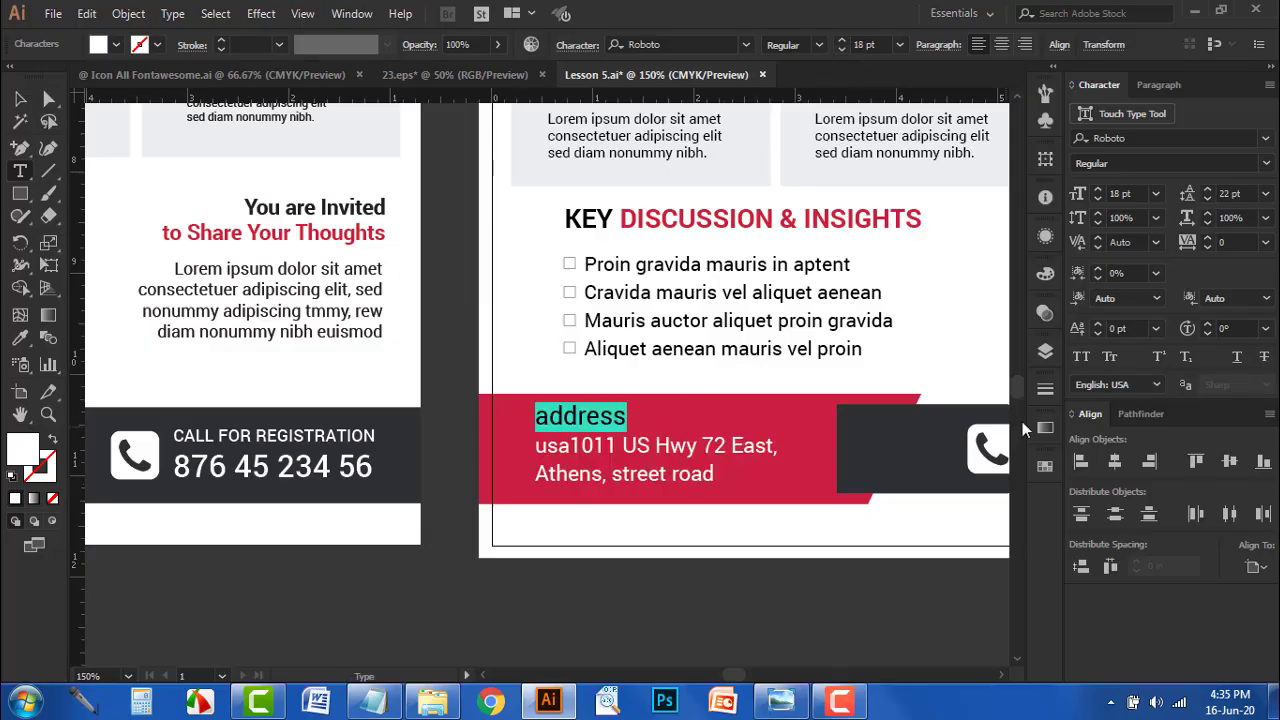
left_click(1084, 358)
left_click(819, 45)
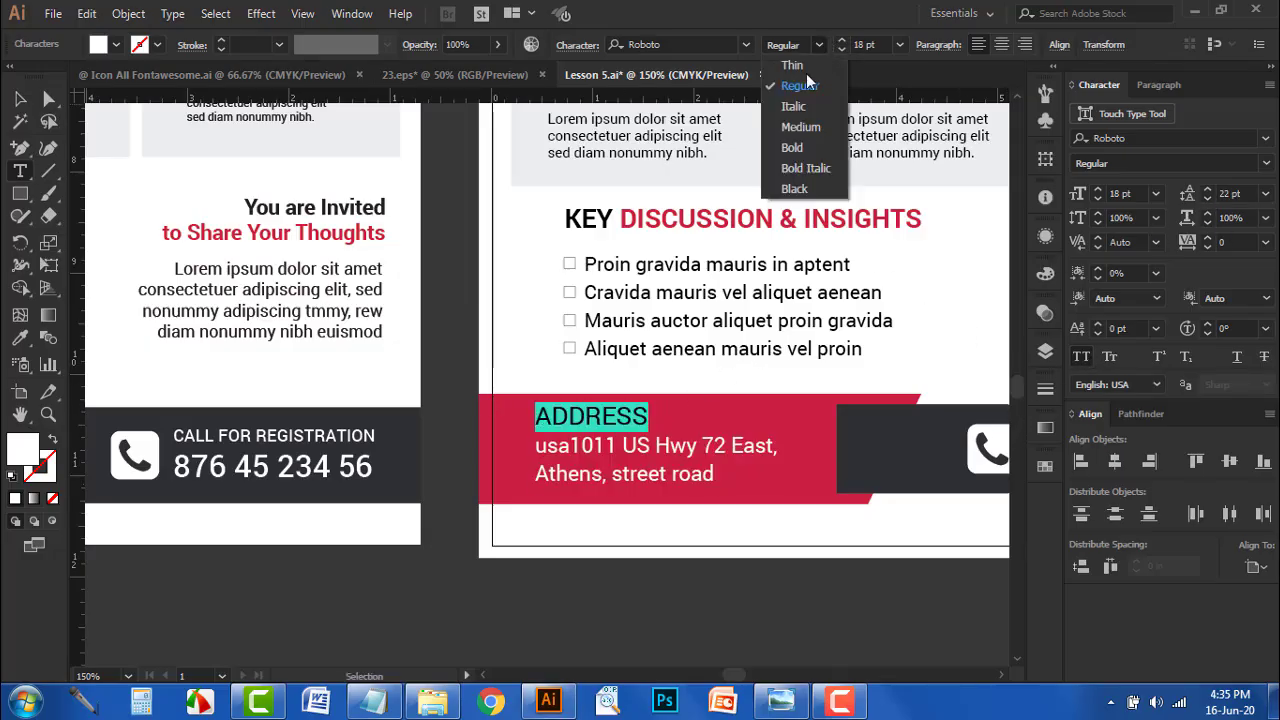
left_click(794, 148)
left_click(607, 446)
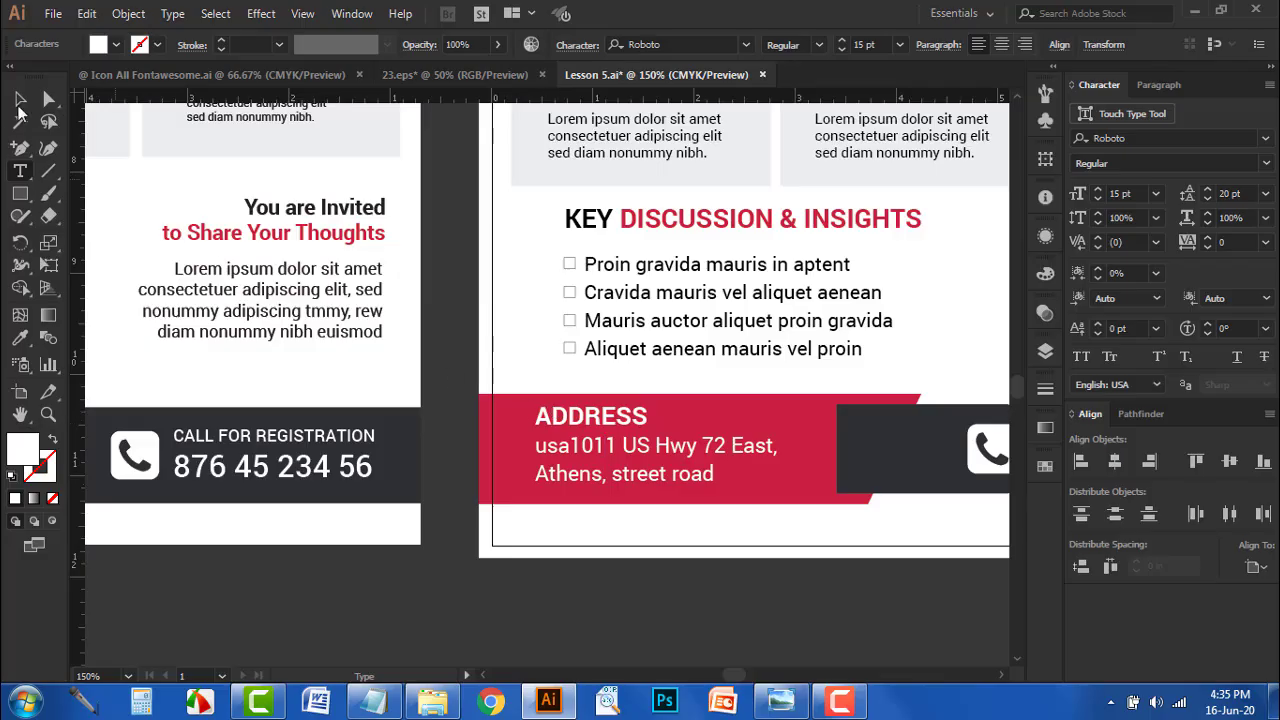
- Set the whole address text's leading to 17 pt and move it slightly lower in the red bar
left_click(19, 101)
left_click(1208, 198)
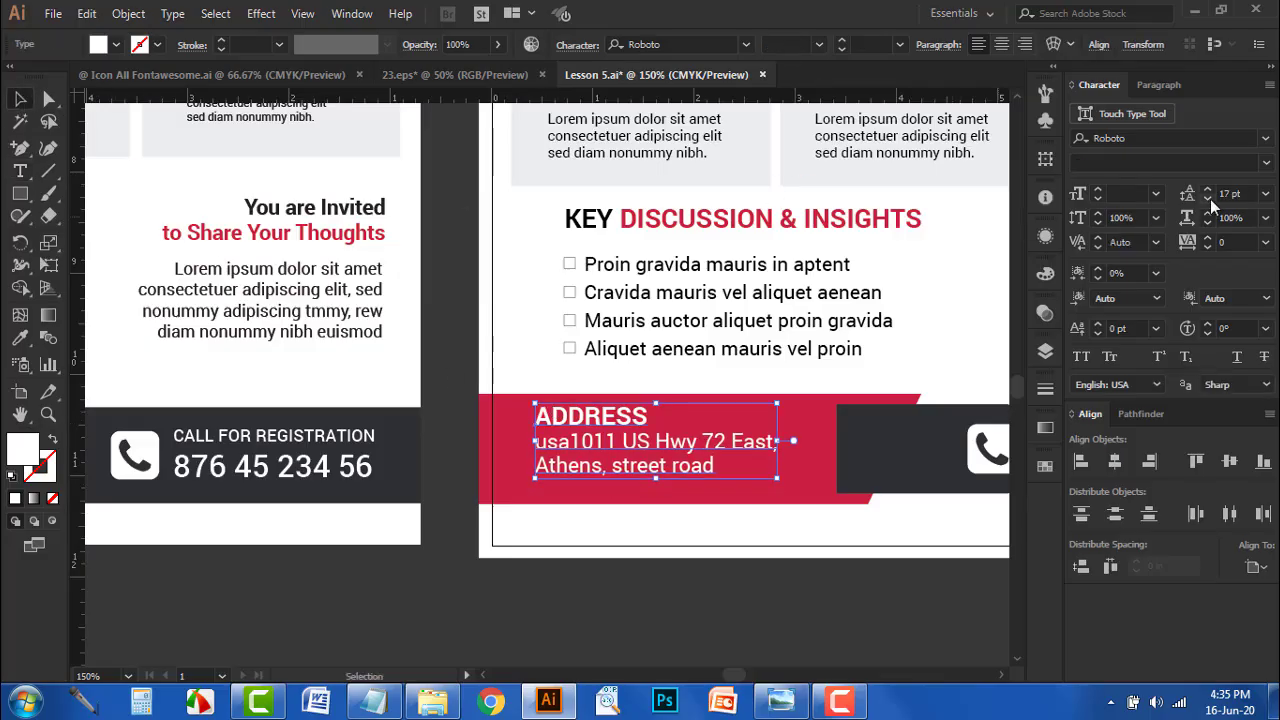
left_click_drag(717, 442, 717, 458)
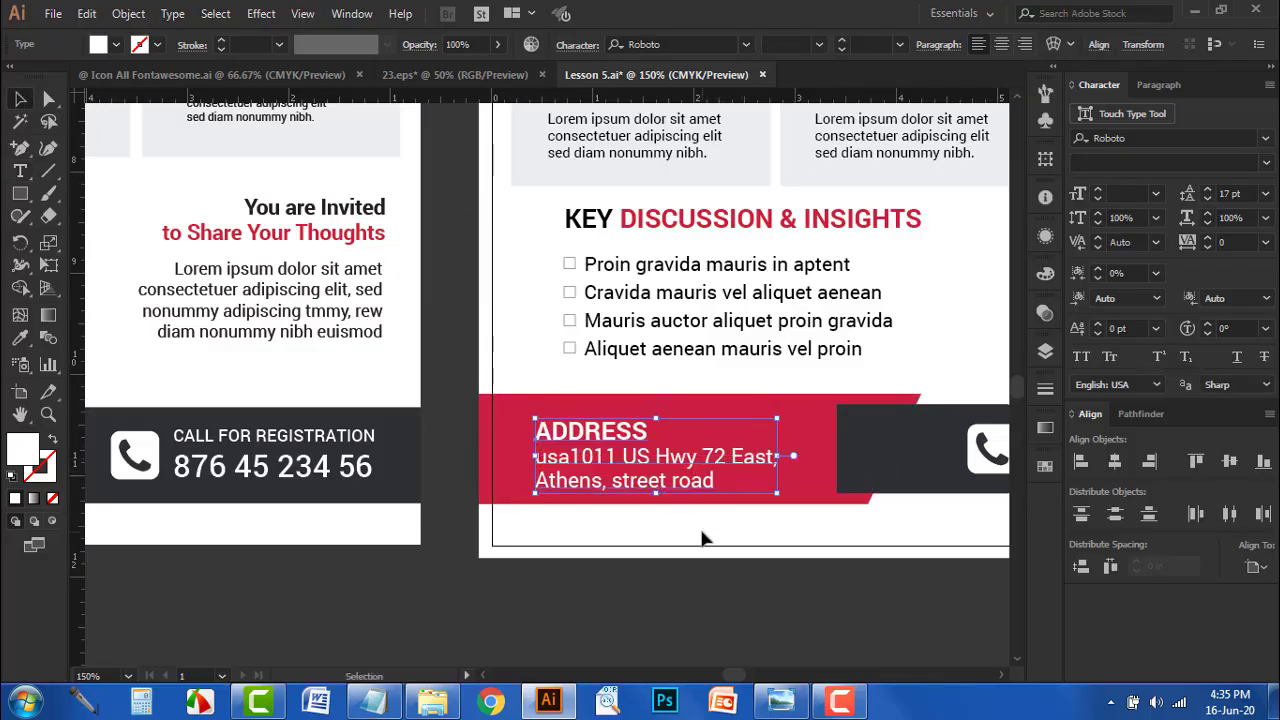
left_click(703, 537)
- Move the "KEY DISCUSSION & INSIGHTS" heading and its checklist left, in line with the first speaker's text
scroll(803, 560, "down", 2)
scroll(803, 560, "down", 2)
scroll(826, 508, "up", 2)
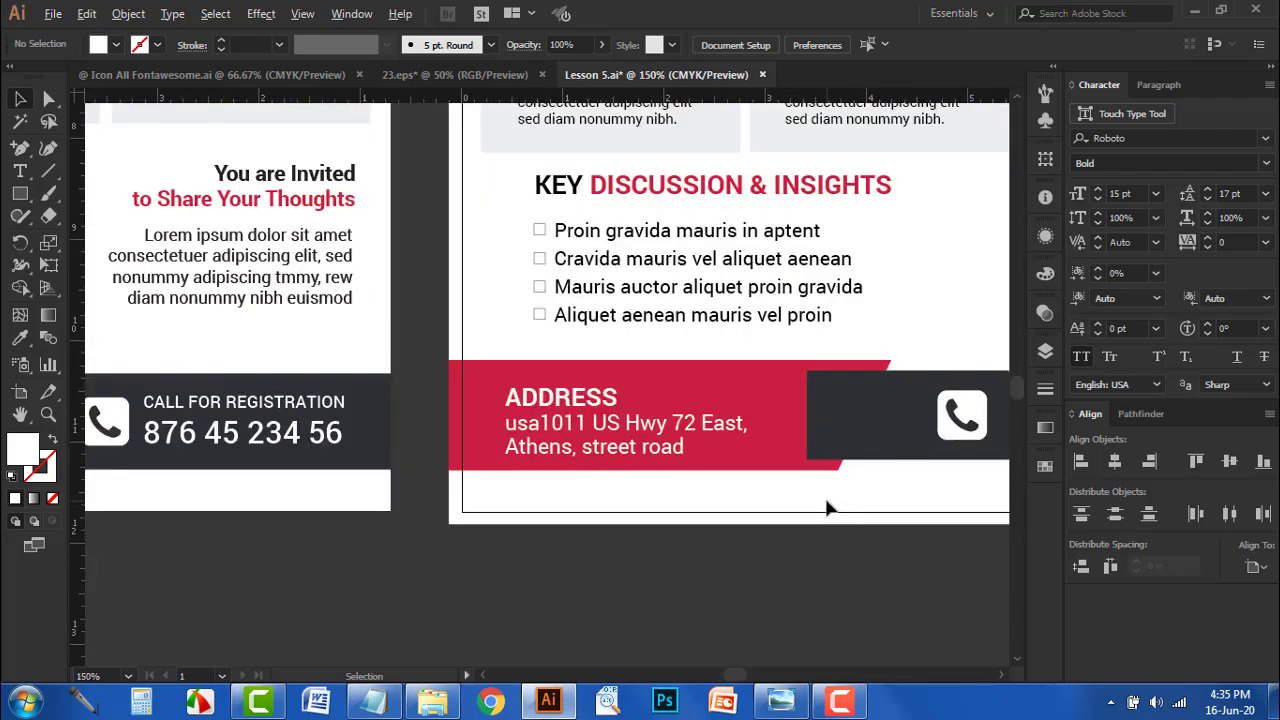
scroll(543, 437, "up", 2)
left_click_drag(533, 334, 566, 431)
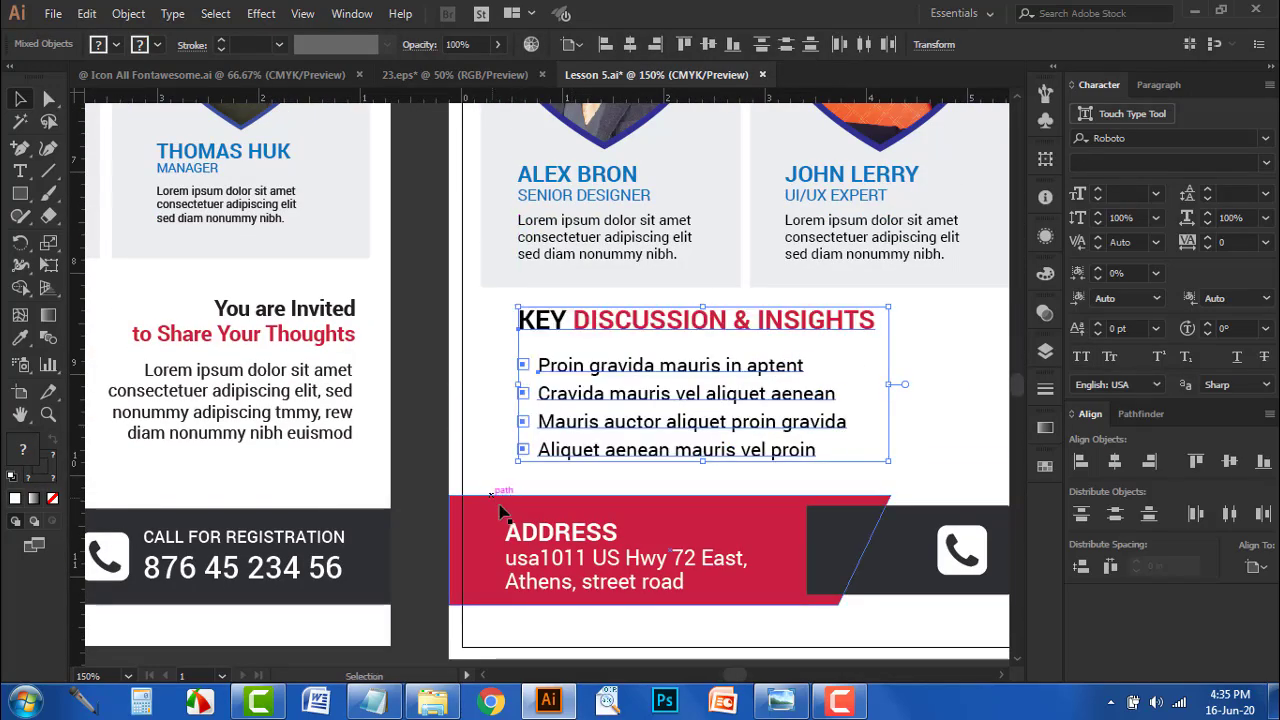
left_click(540, 535)
left_click(569, 451, "shift")
left_click(455, 331)
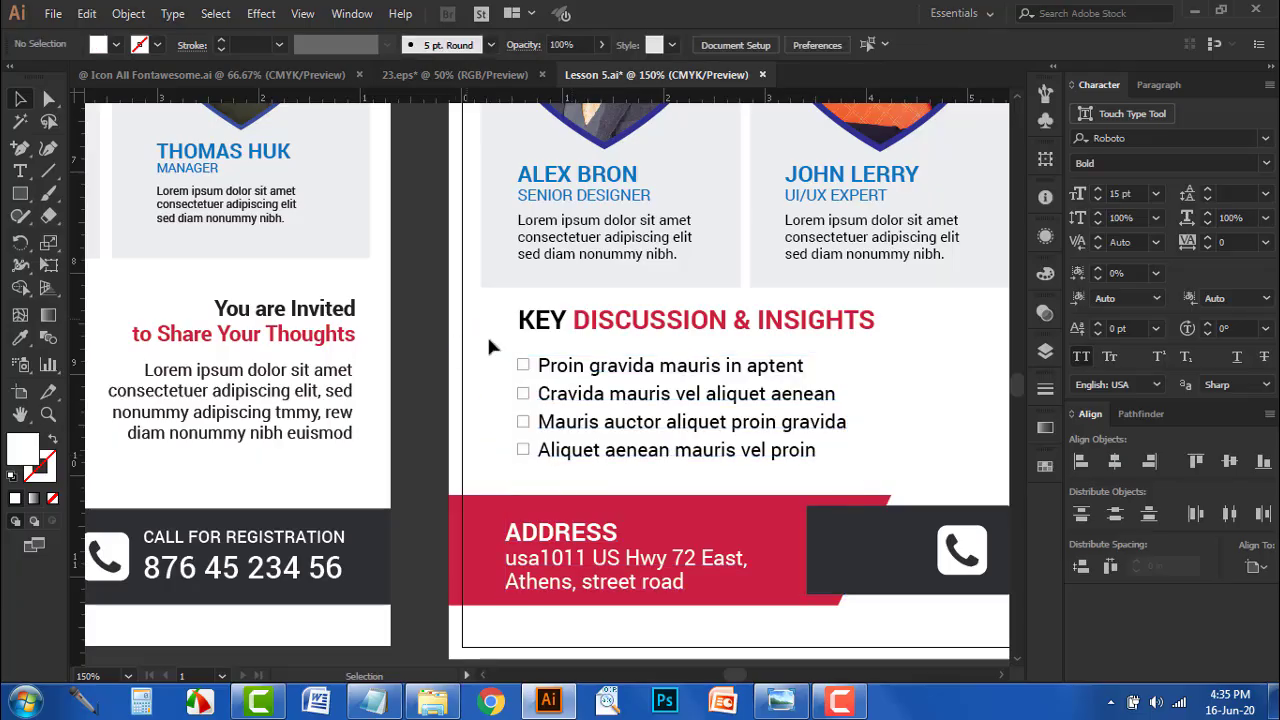
- Left-align the address text to the "KEY DISCUSSION & INSIGHTS" heading, using the heading as the key object
left_click(534, 325)
left_click(543, 536, "shift")
left_click(600, 335)
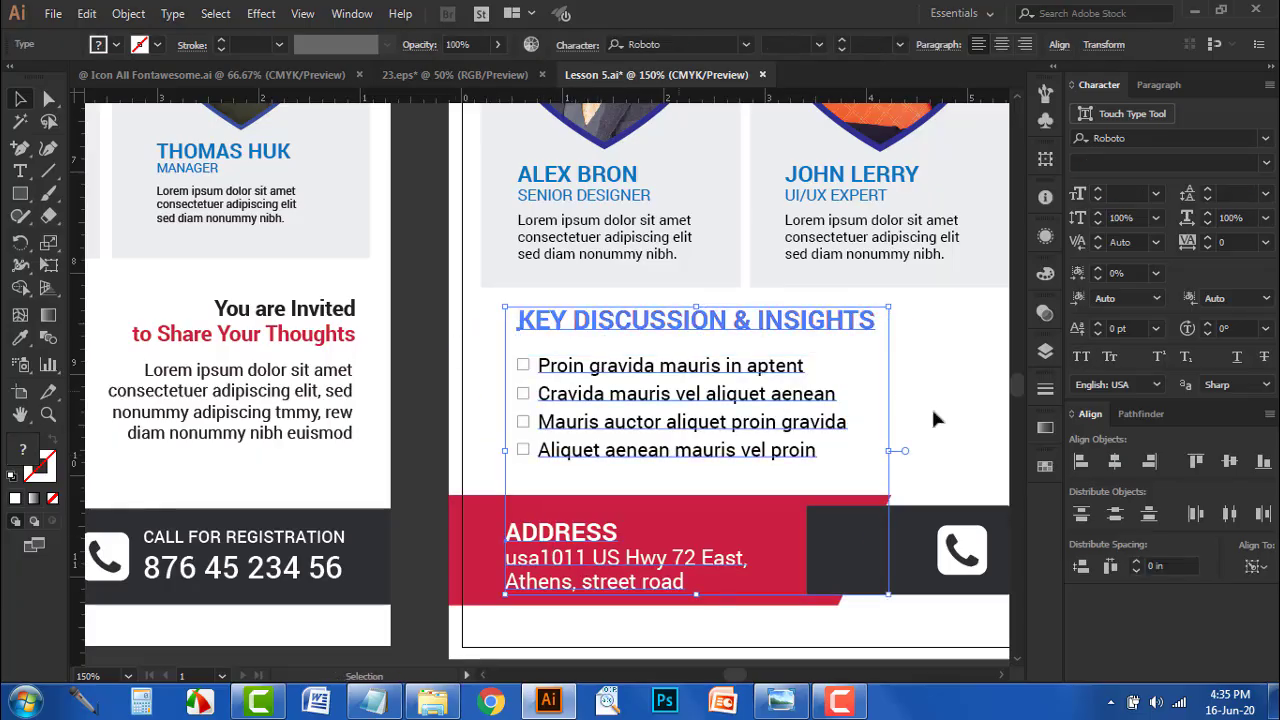
left_click(1080, 461)
left_click(684, 617)
- Center the address text vertically on the red footer bar
left_click(680, 582)
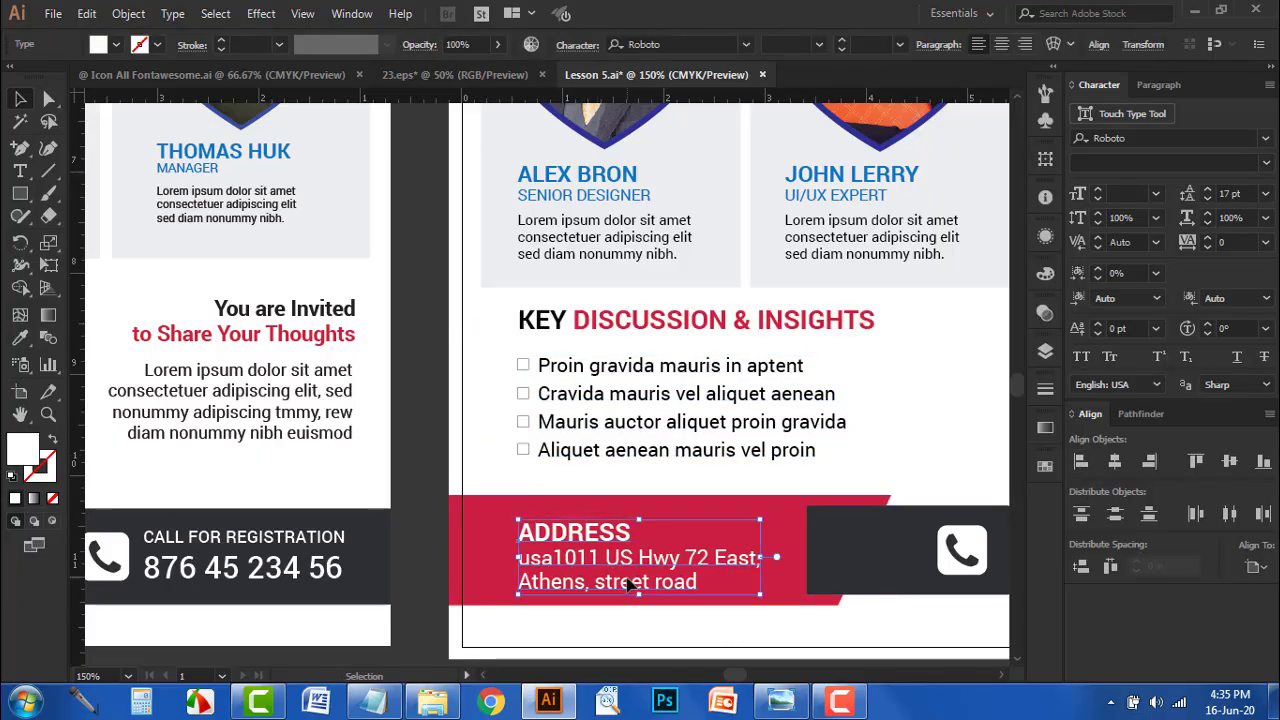
left_click(802, 524, "shift")
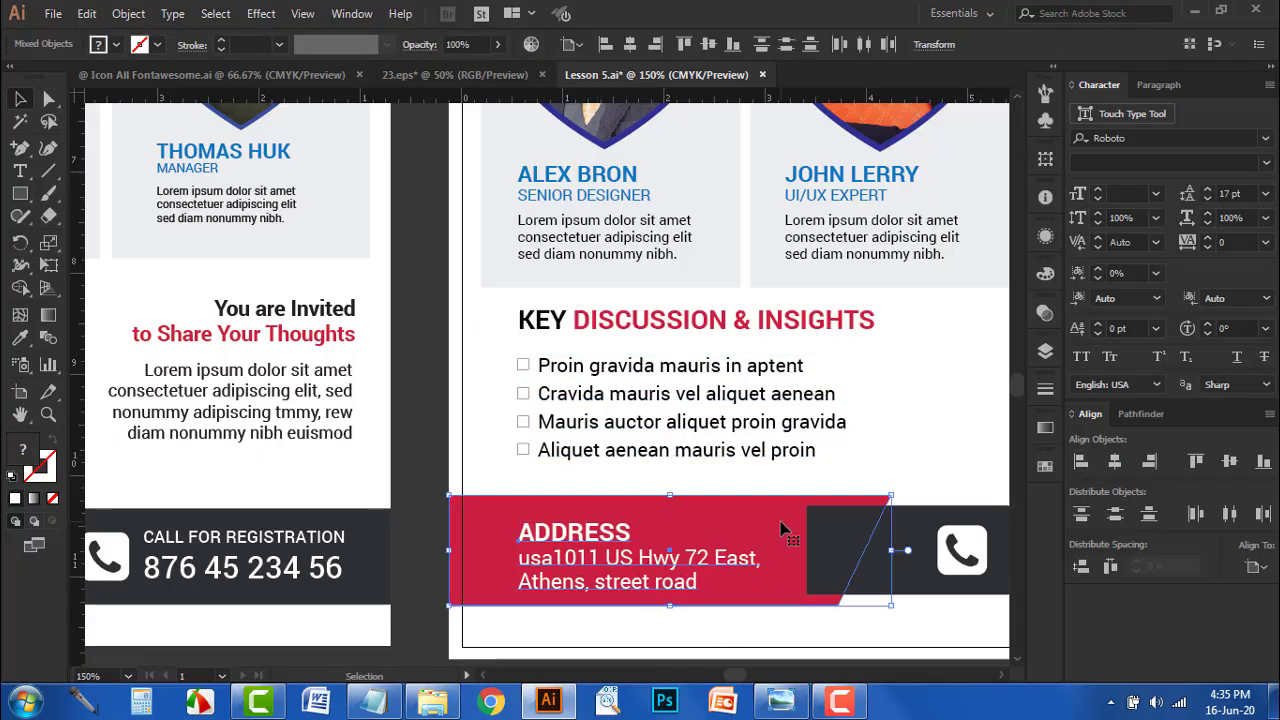
left_click(1229, 462)
left_click(924, 450)
scroll(643, 517, "down", 2)
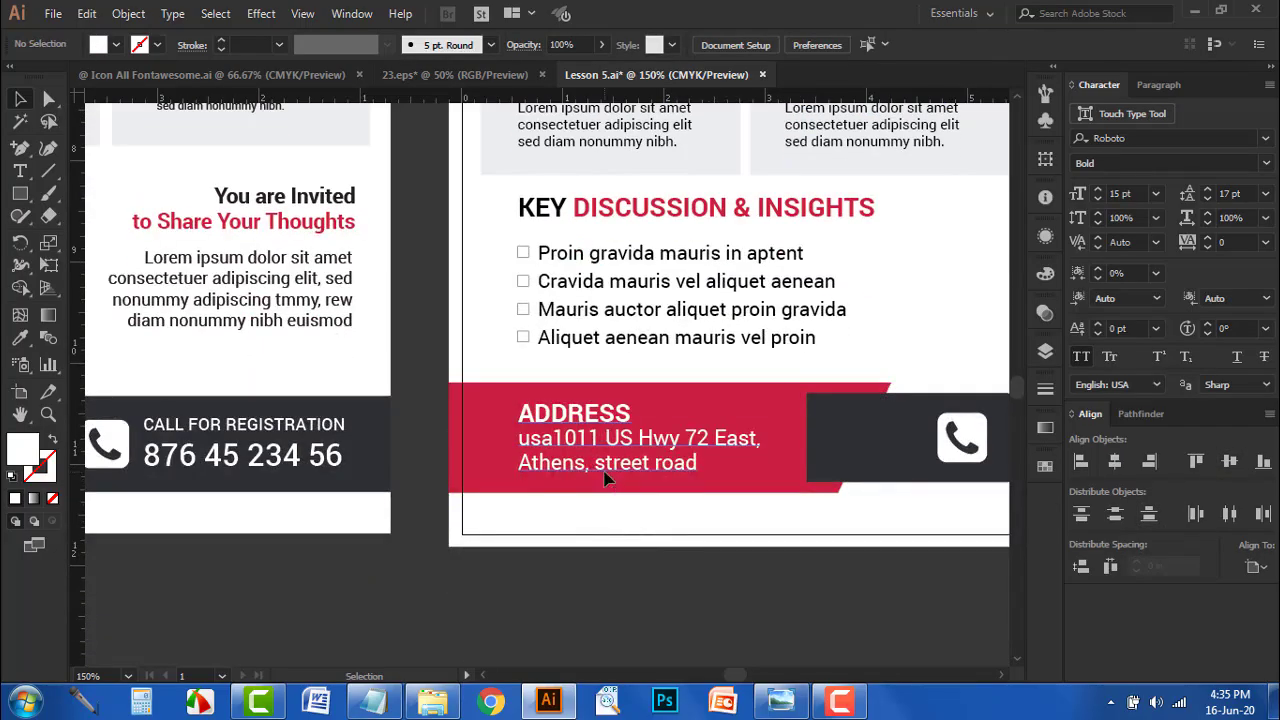
left_click(604, 478)
left_click(752, 566)
- Try to center the phone icon and the registration text vertically on the dark footer bar
scroll(752, 566, "right", 5)
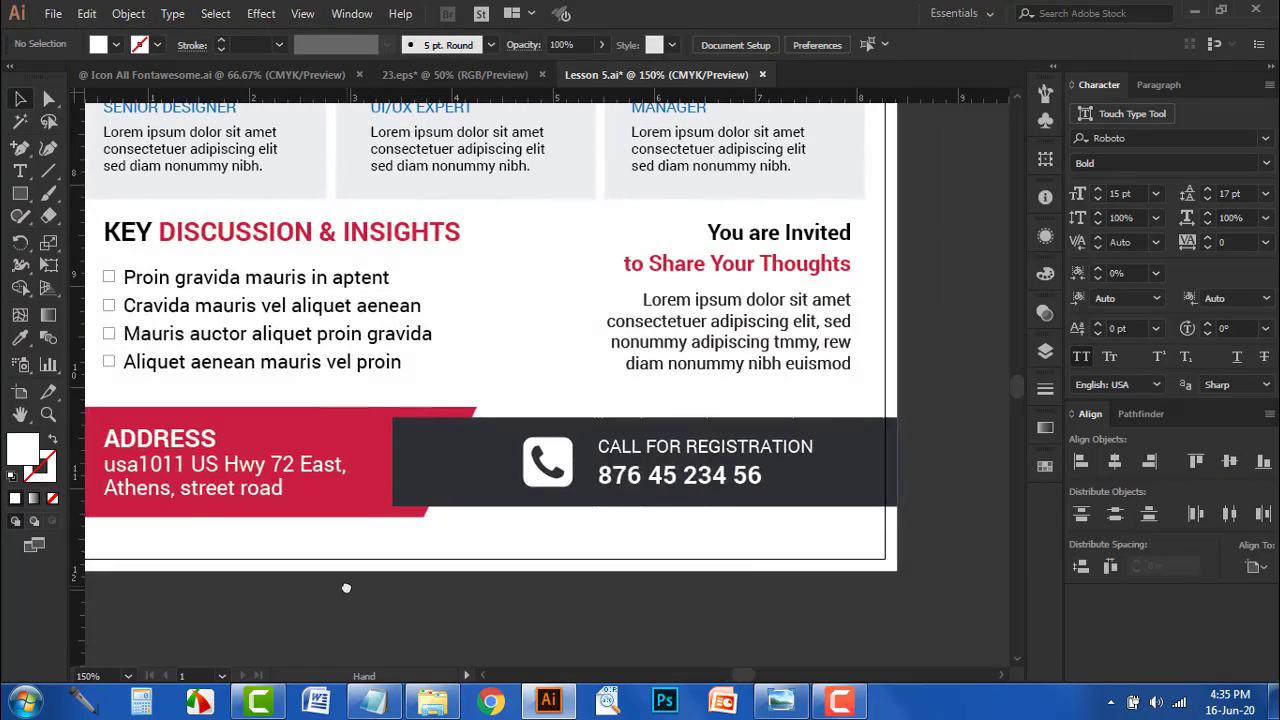
left_click(737, 492)
left_click(545, 460, "shift")
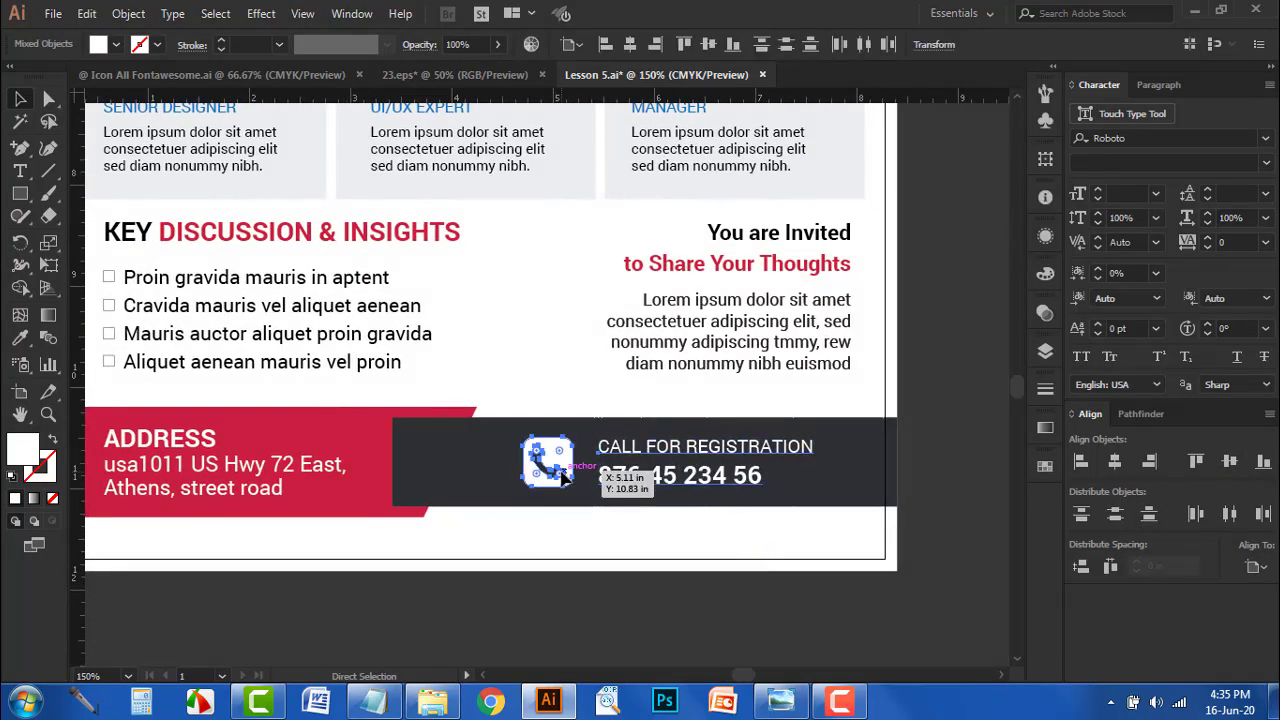
left_click(895, 504, "shift")
left_click(1225, 462)
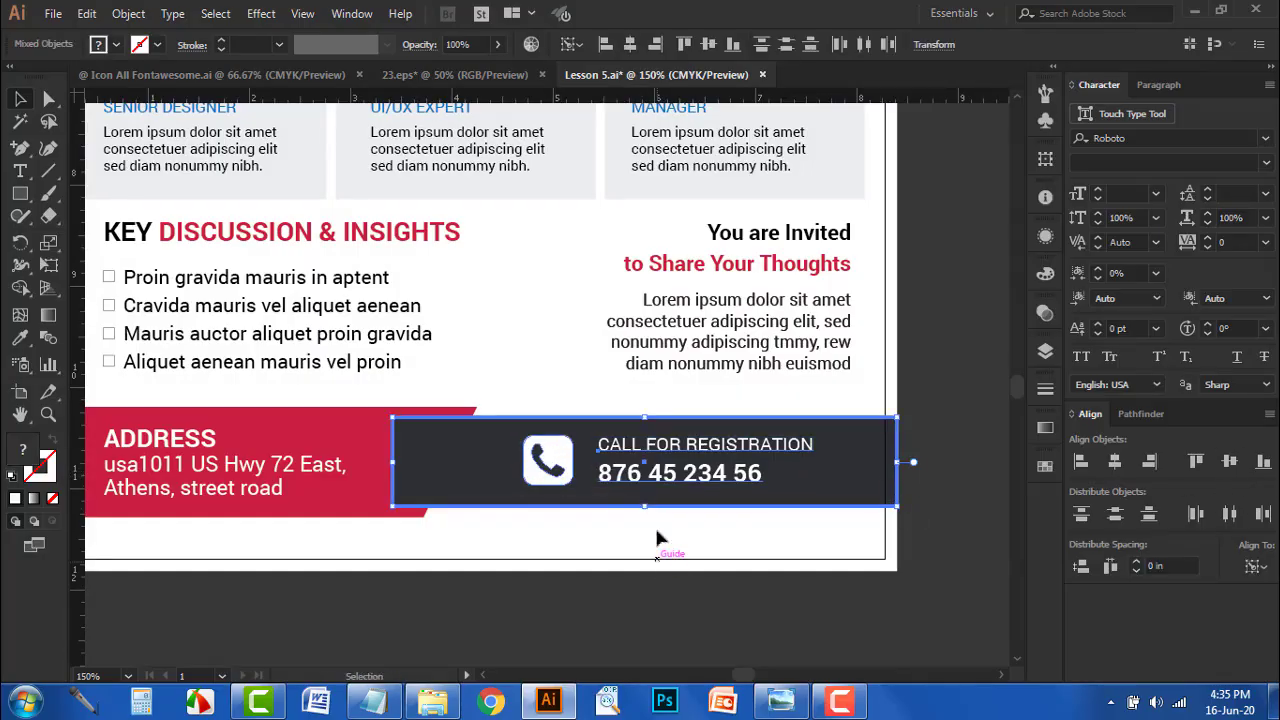
- Undo the vertical alignment and group the phone icon with the registration text
left_click(654, 525)
left_click(664, 494)
key("ctrl+2")
left_click(681, 490)
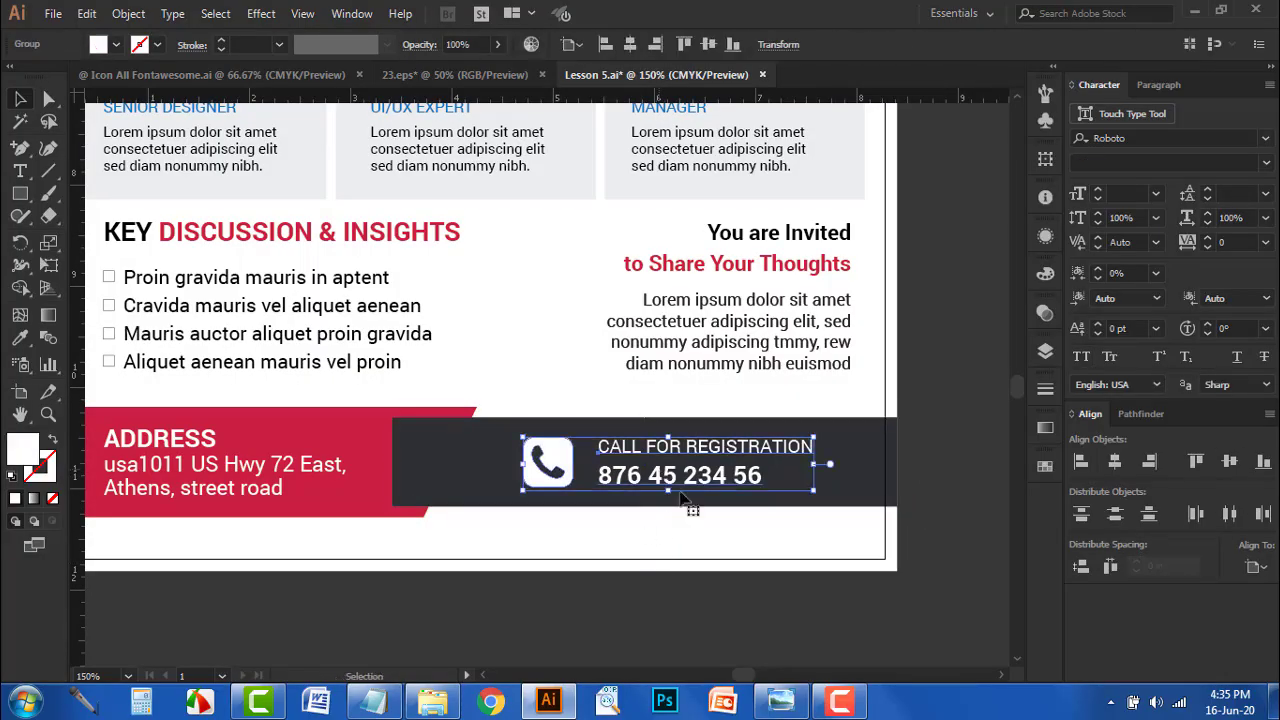
left_click(809, 547)
- Nudge the "You are Invited to Share Your Thoughts" heading slightly
scroll(818, 547, "down", 1)
scroll(943, 461, "up", 1)
left_click_drag(943, 461, 923, 508)
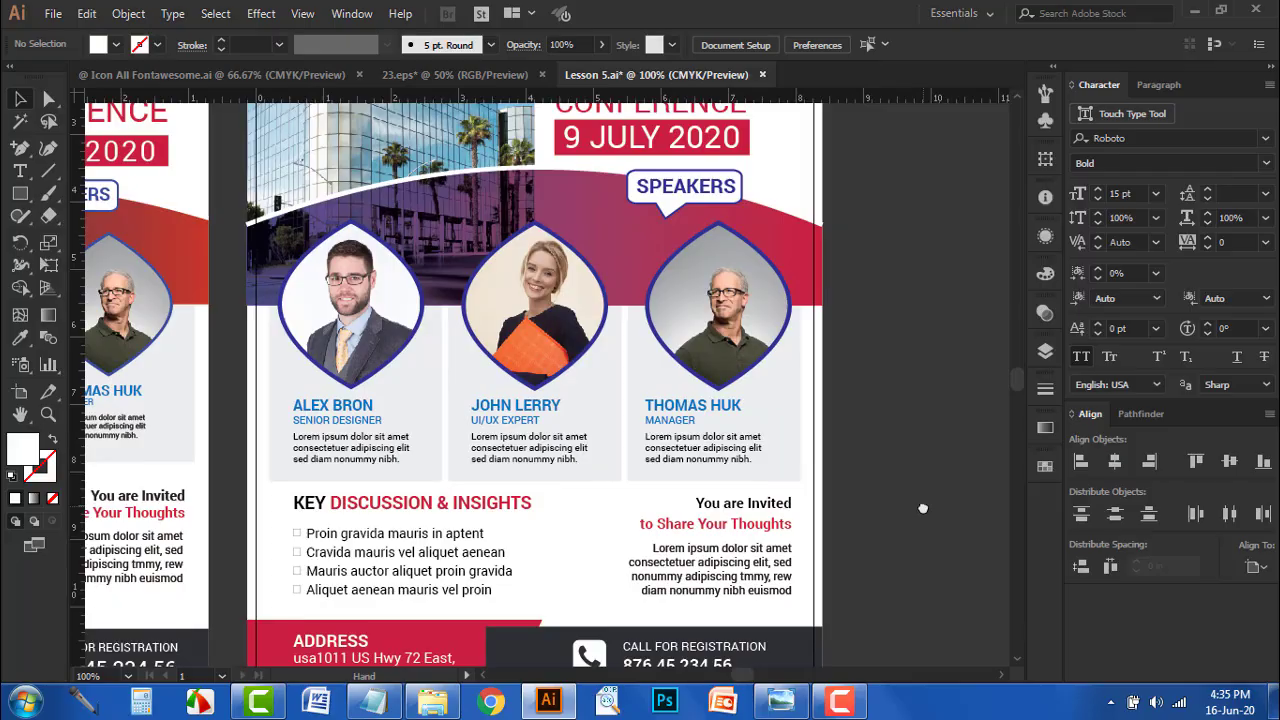
scroll(883, 433, "down", 2)
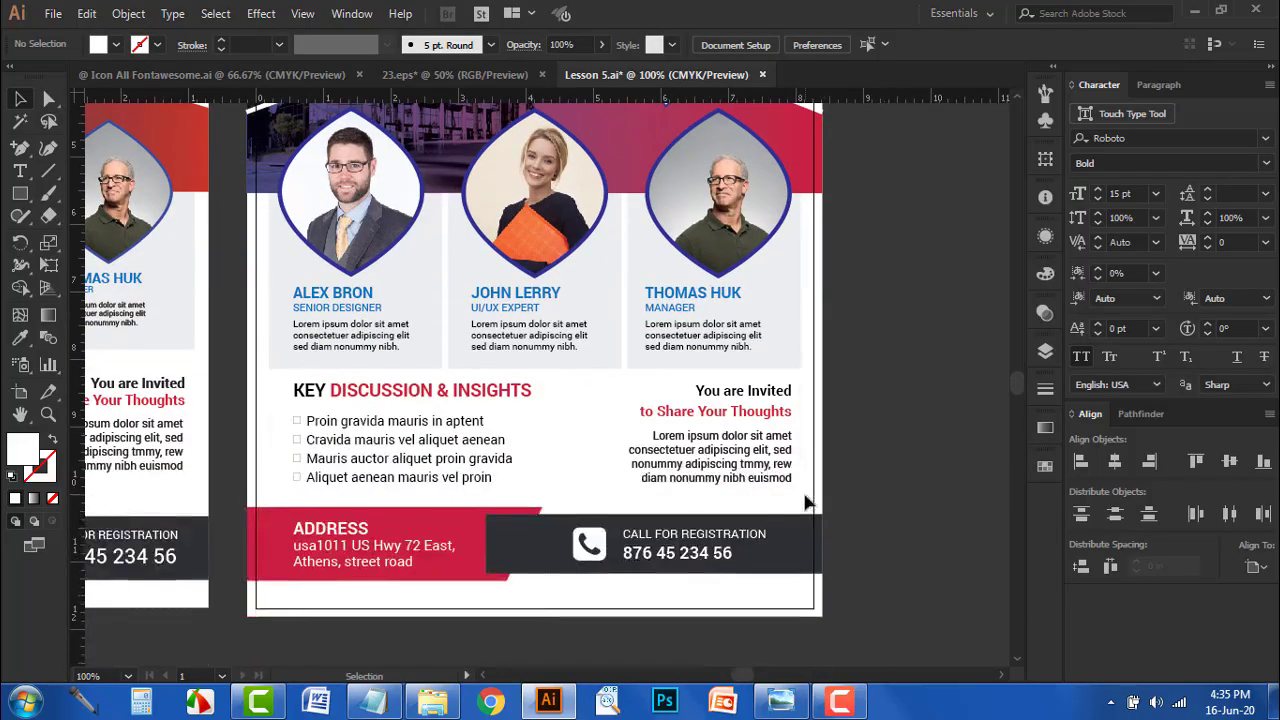
left_click(728, 400)
left_click_drag(728, 400, 724, 398)
left_click(909, 457)
- Compare the complete recreated flyer with the reference flyer beside it
scroll(909, 457, "down", 1)
scroll(909, 457, "up", 1)
scroll(858, 494, "up", 3)
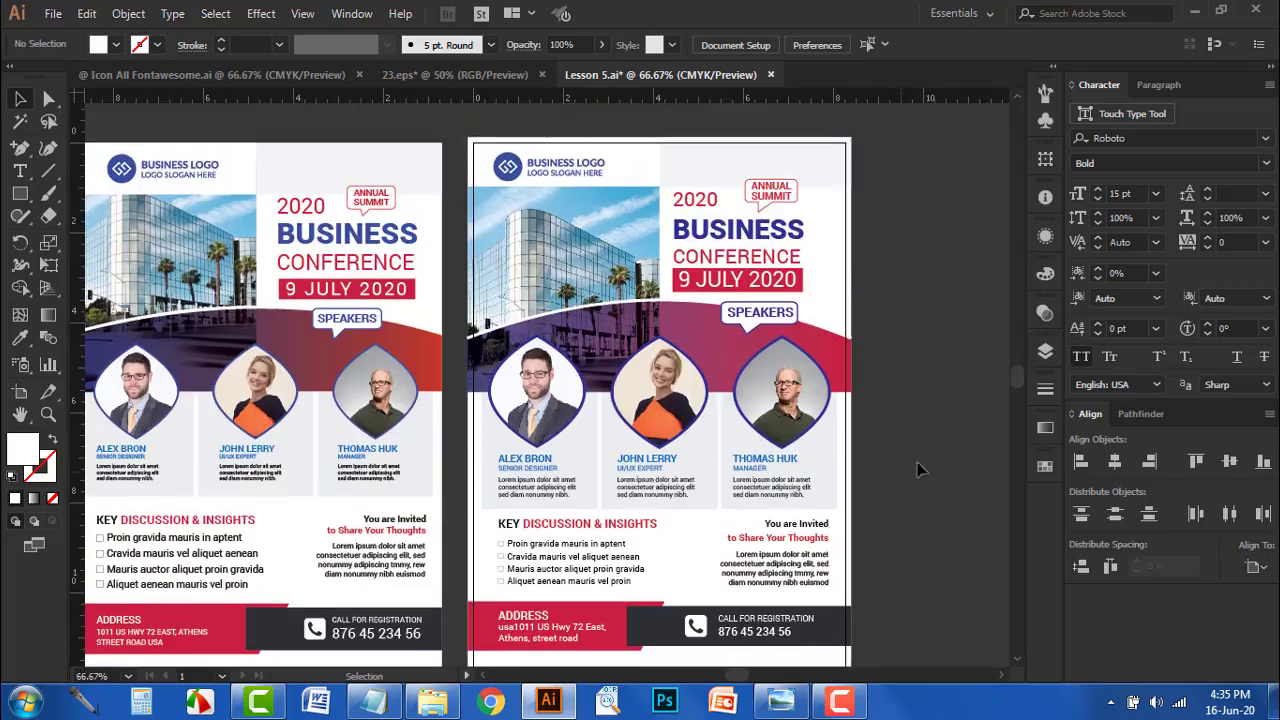
scroll(978, 398, "down", 1)
scroll(978, 398, "down", 1)
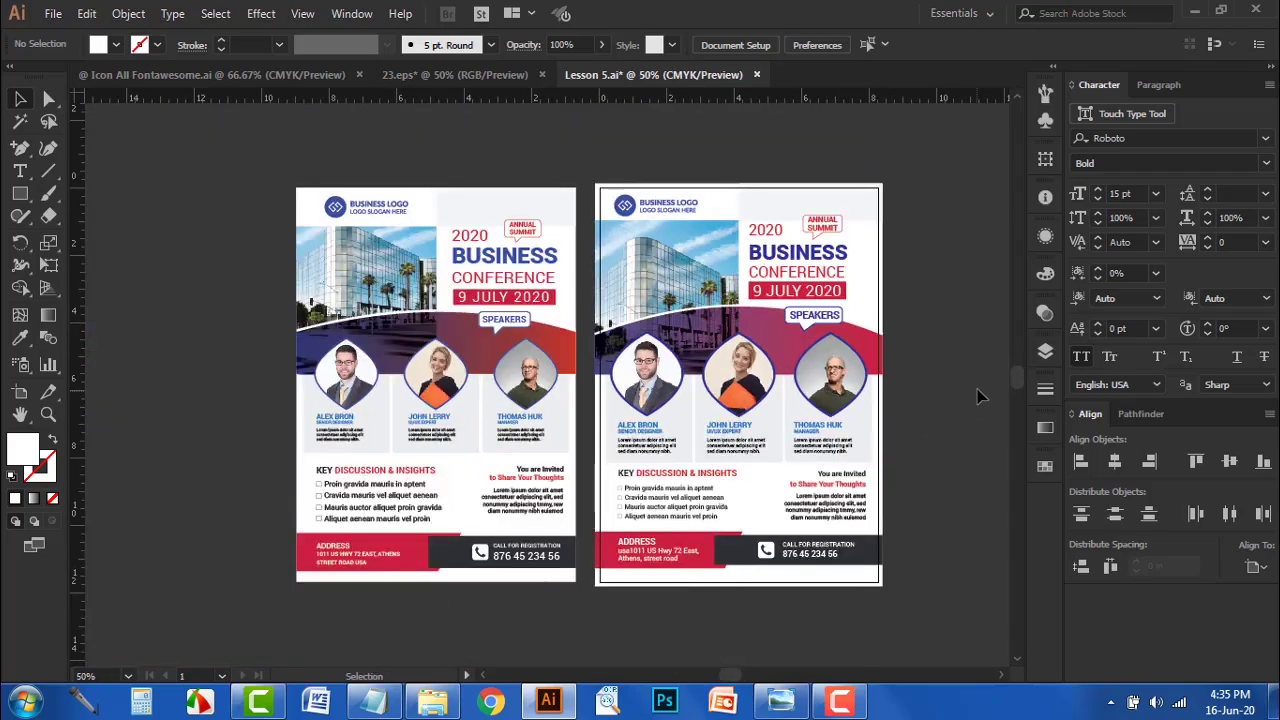
scroll(978, 398, "down", 1)
left_click_drag(714, 420, 679, 429)
scroll(568, 280, "up", 1)
scroll(570, 278, "up", 1)
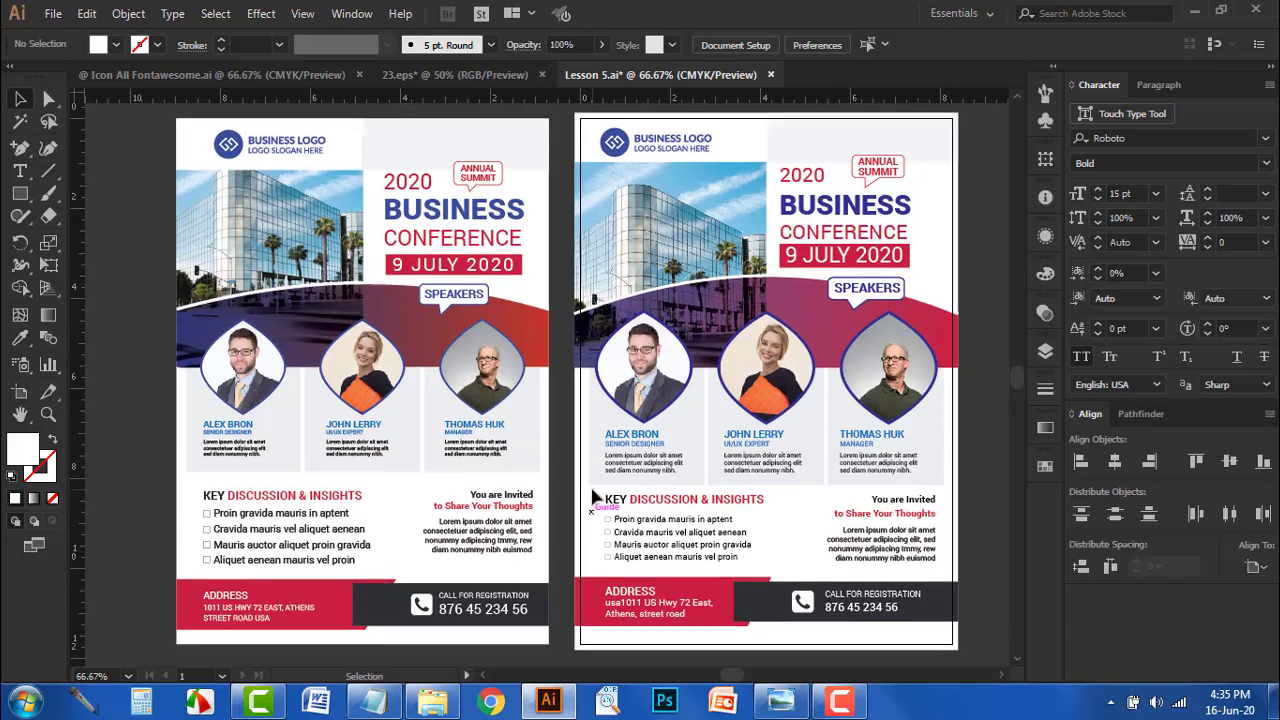
scroll(591, 491, "up", 1)
scroll(580, 428, "down", 1)
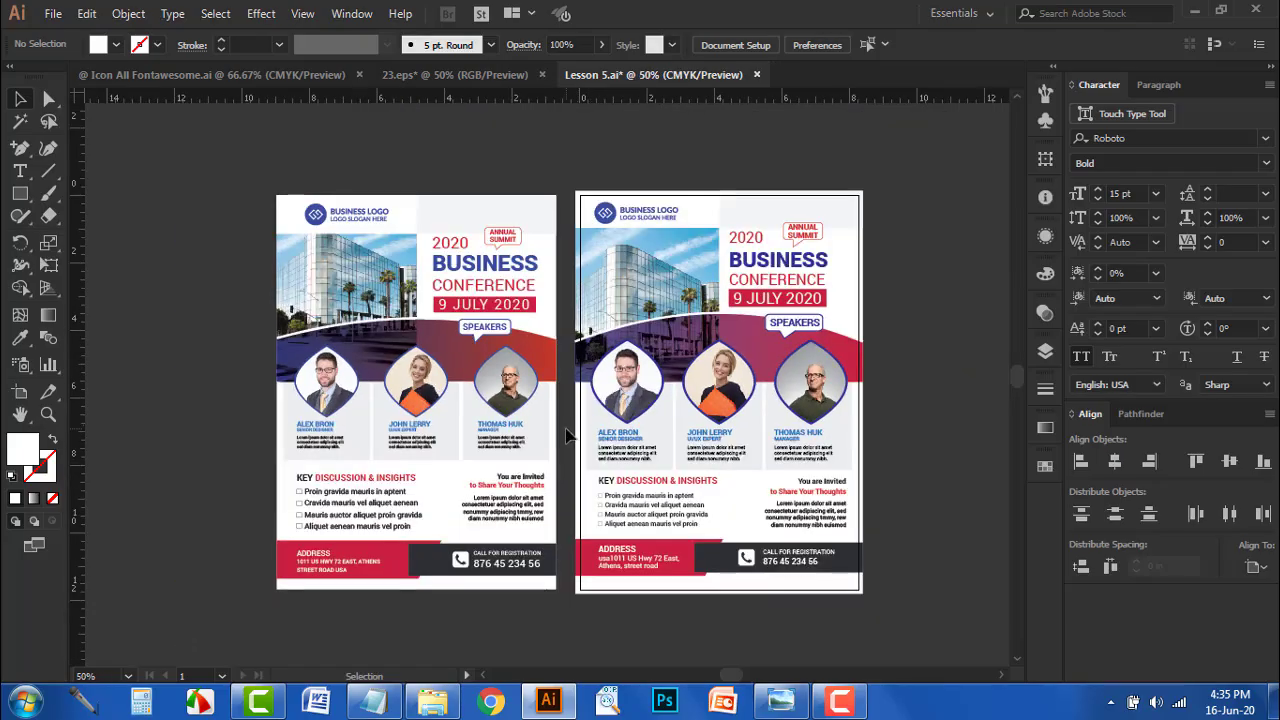